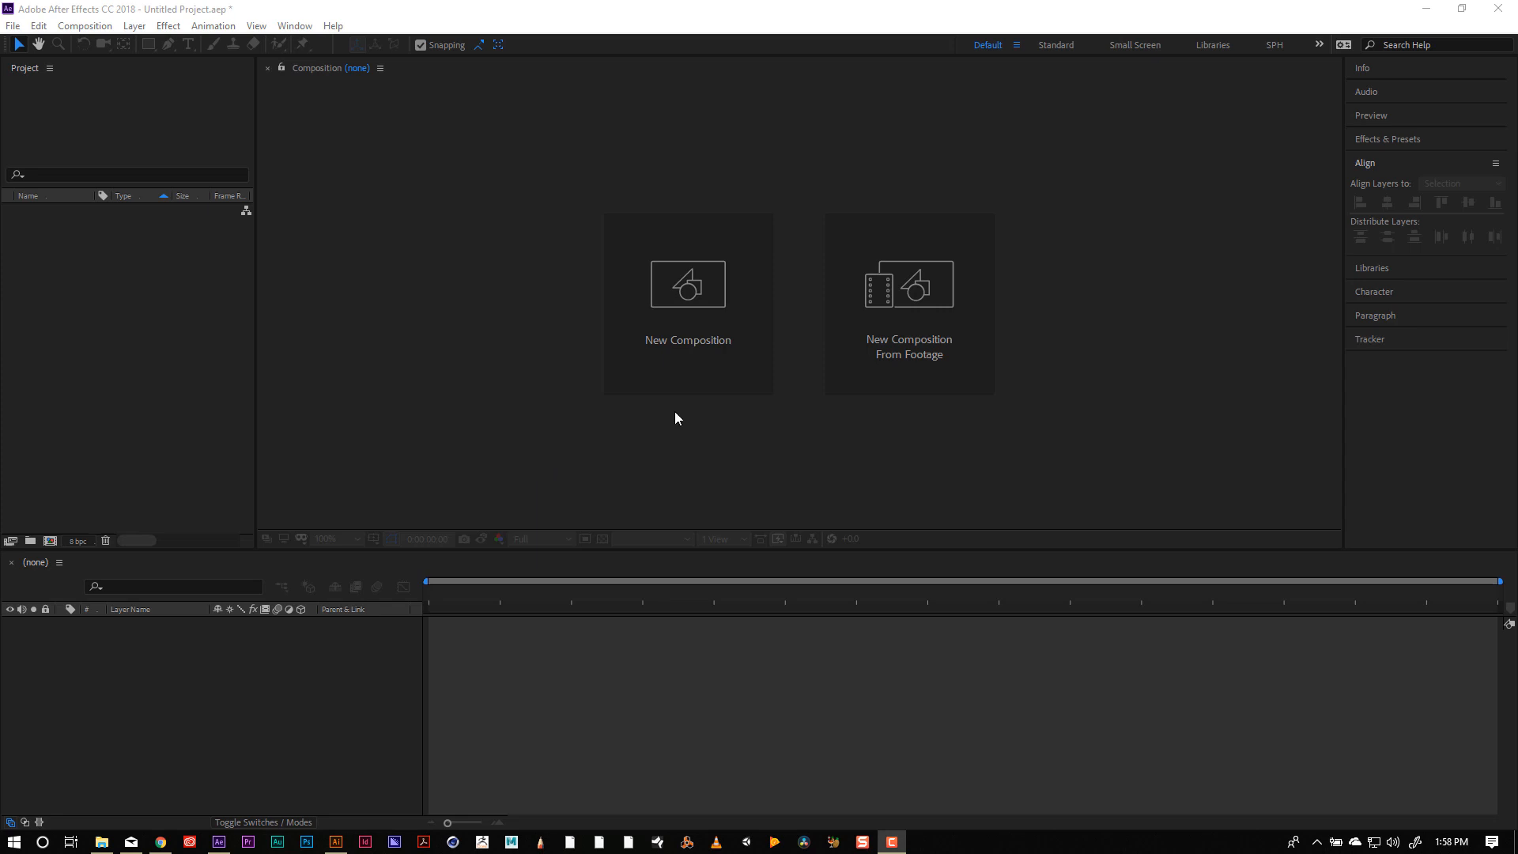
Start a new composition named Bounce with its background colour set to light blue 78C5F1.
{"action": "left_click", "coordinate": [663, 310]}
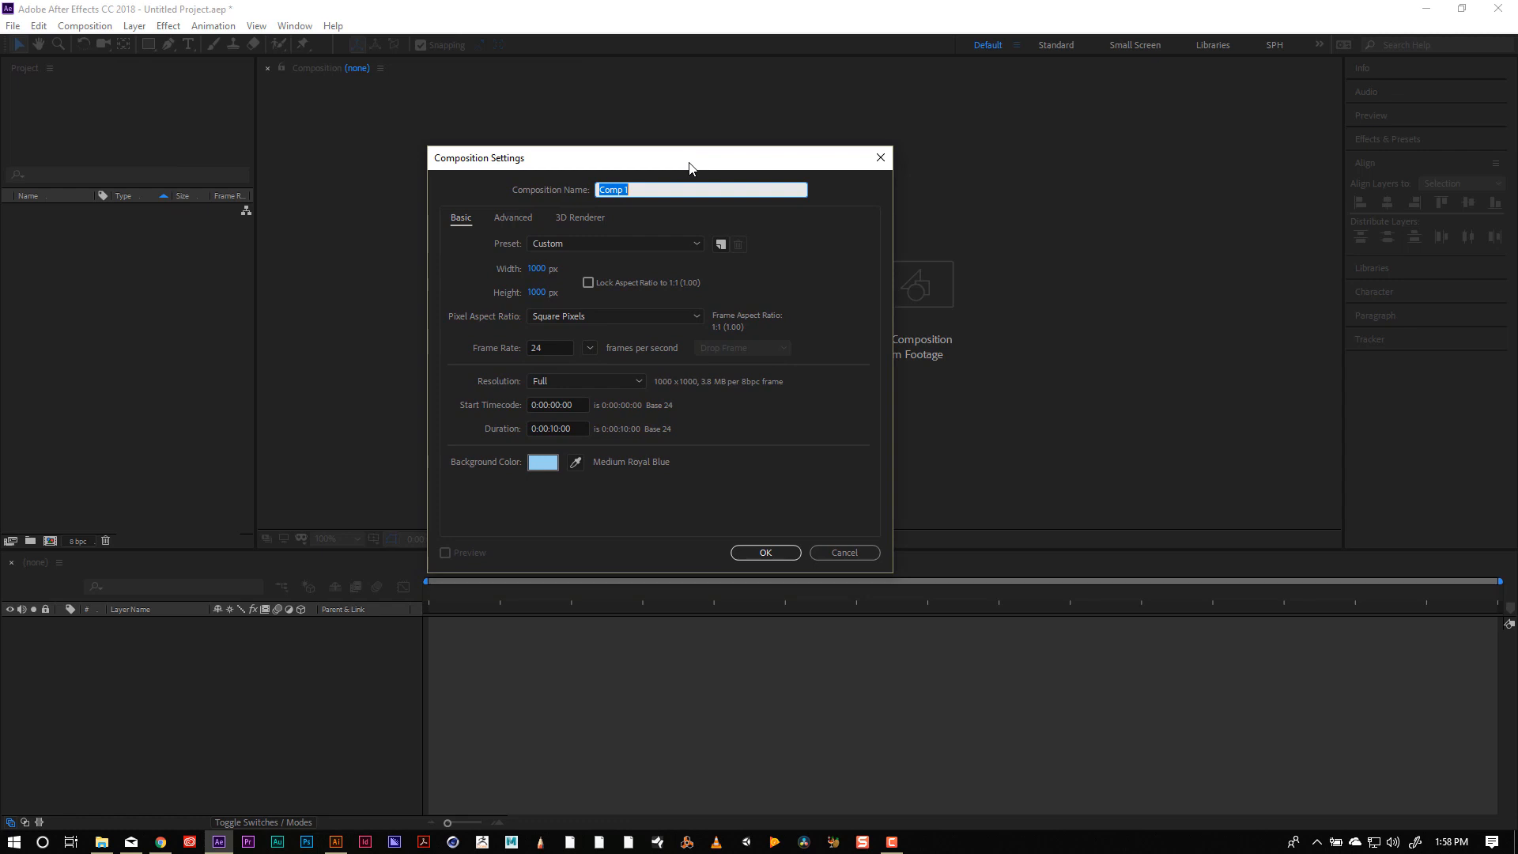
{"action": "type", "text": "Bounce"}
{"action": "left_click", "coordinate": [544, 465]}
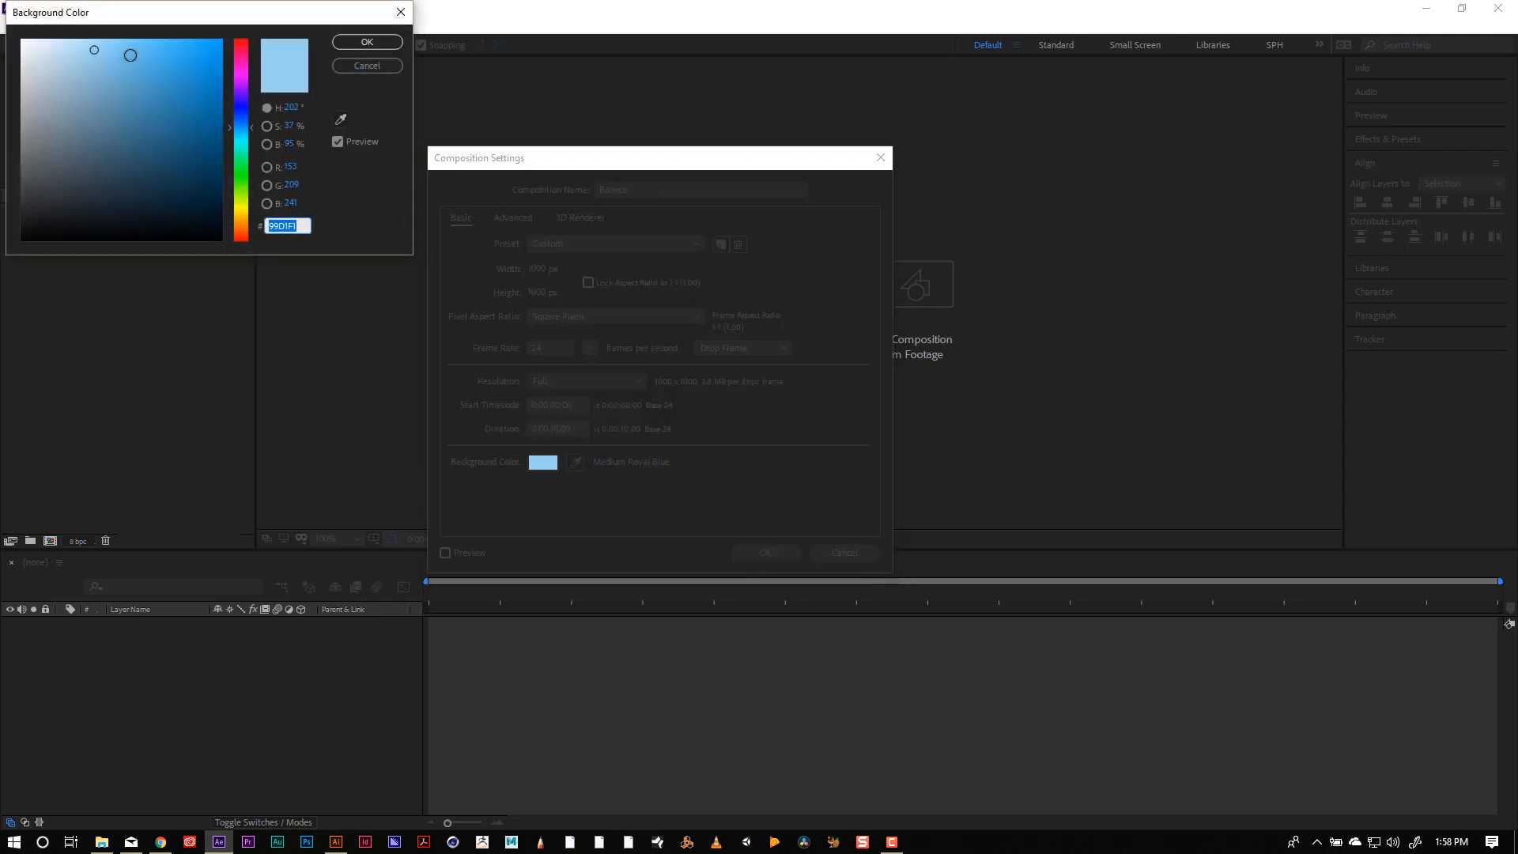
{"action": "left_click_drag", "start_coordinate": [131, 55], "coordinate": [122, 51]}
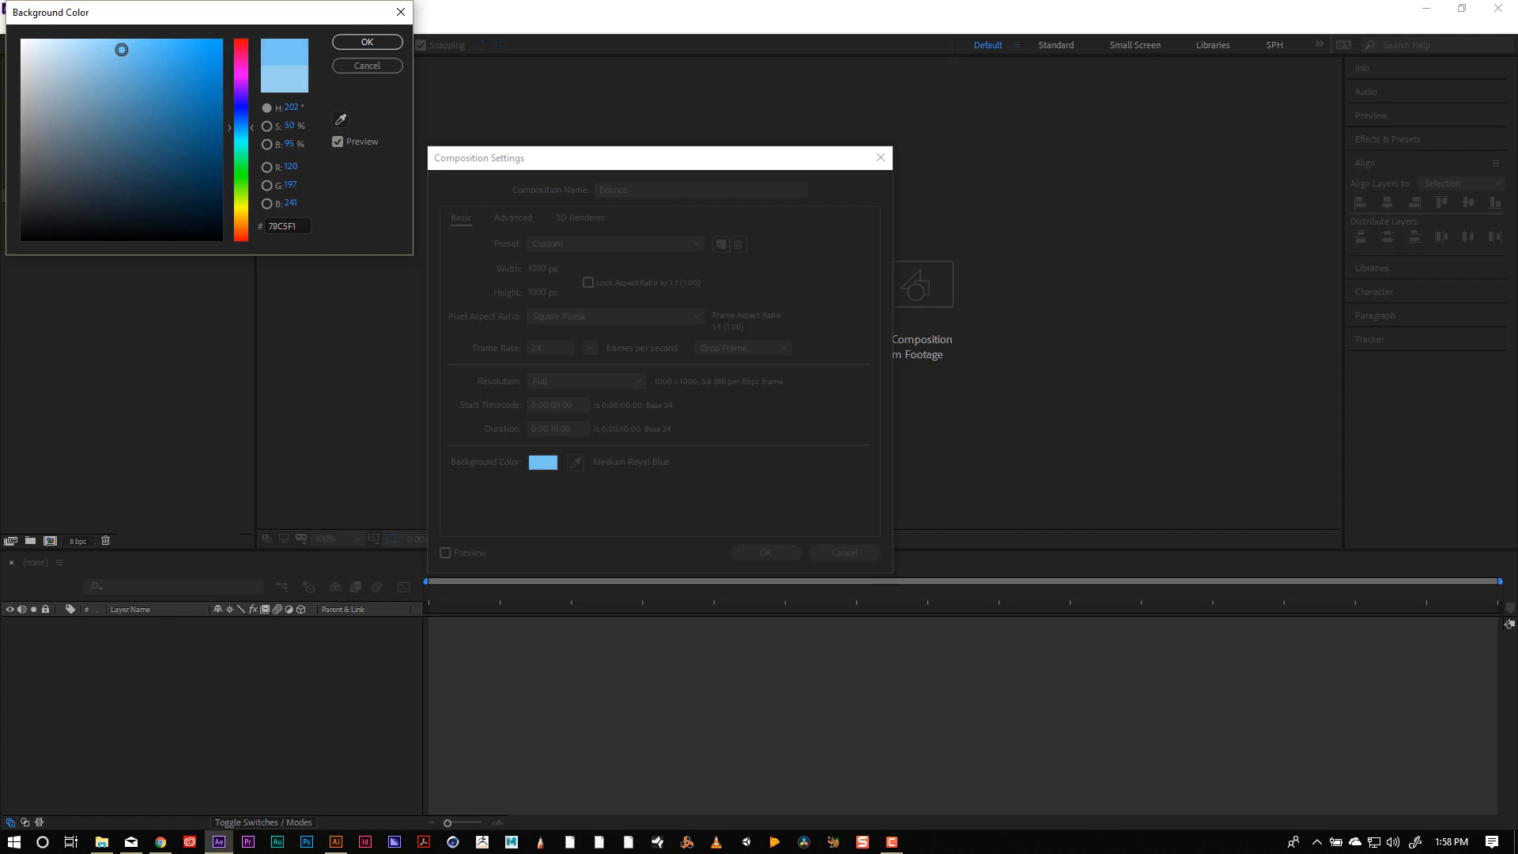
{"action": "left_click", "coordinate": [367, 46]}
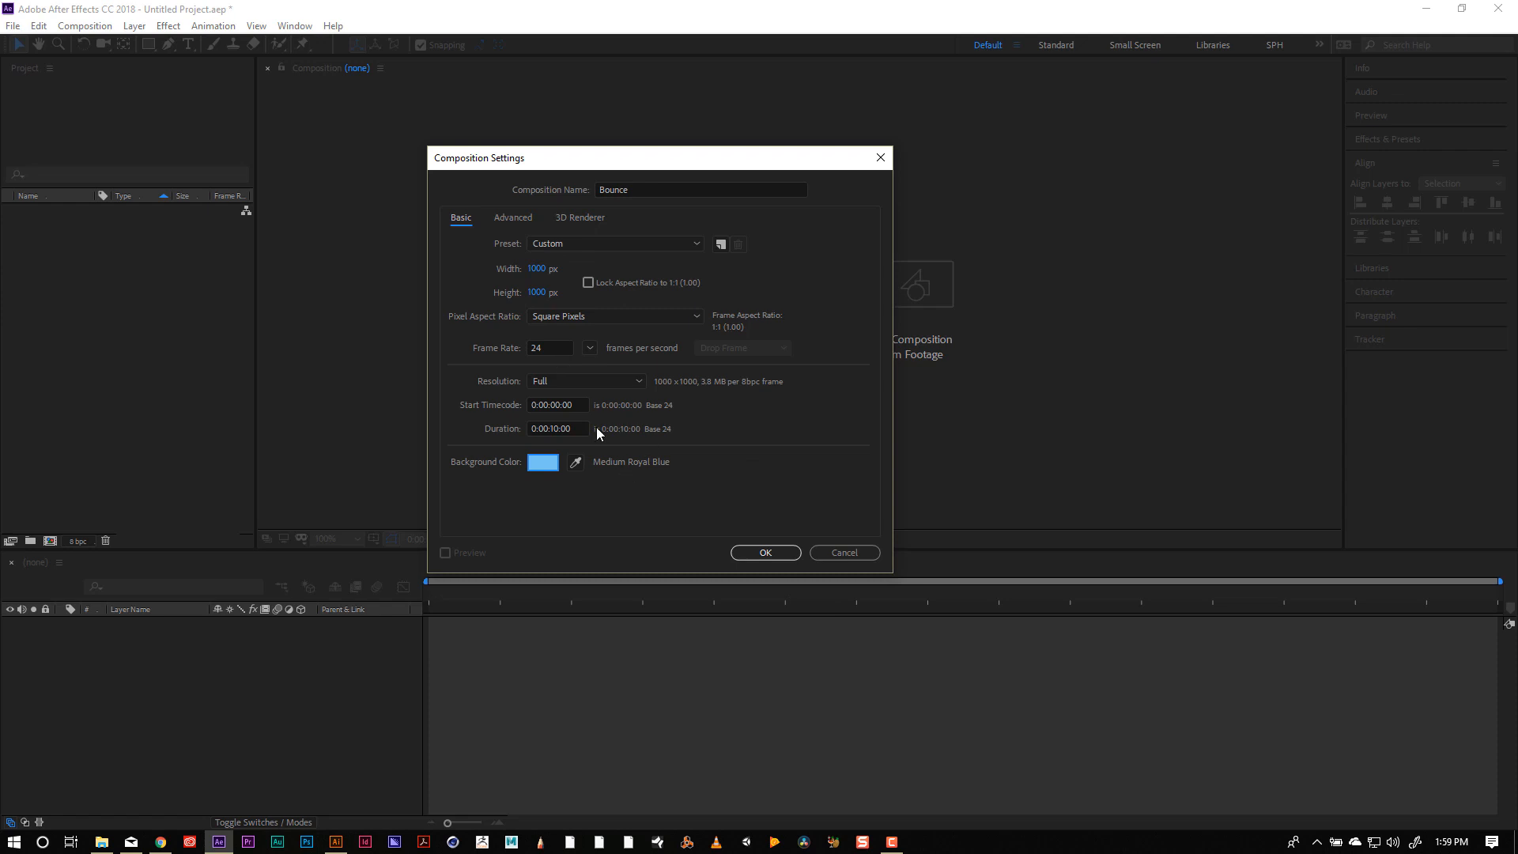
Set the composition's duration to 5 seconds and create it.
{"action": "left_click", "coordinate": [571, 428]}
{"action": "type", "text": "5.0"}
{"action": "key", "text": "Return"}
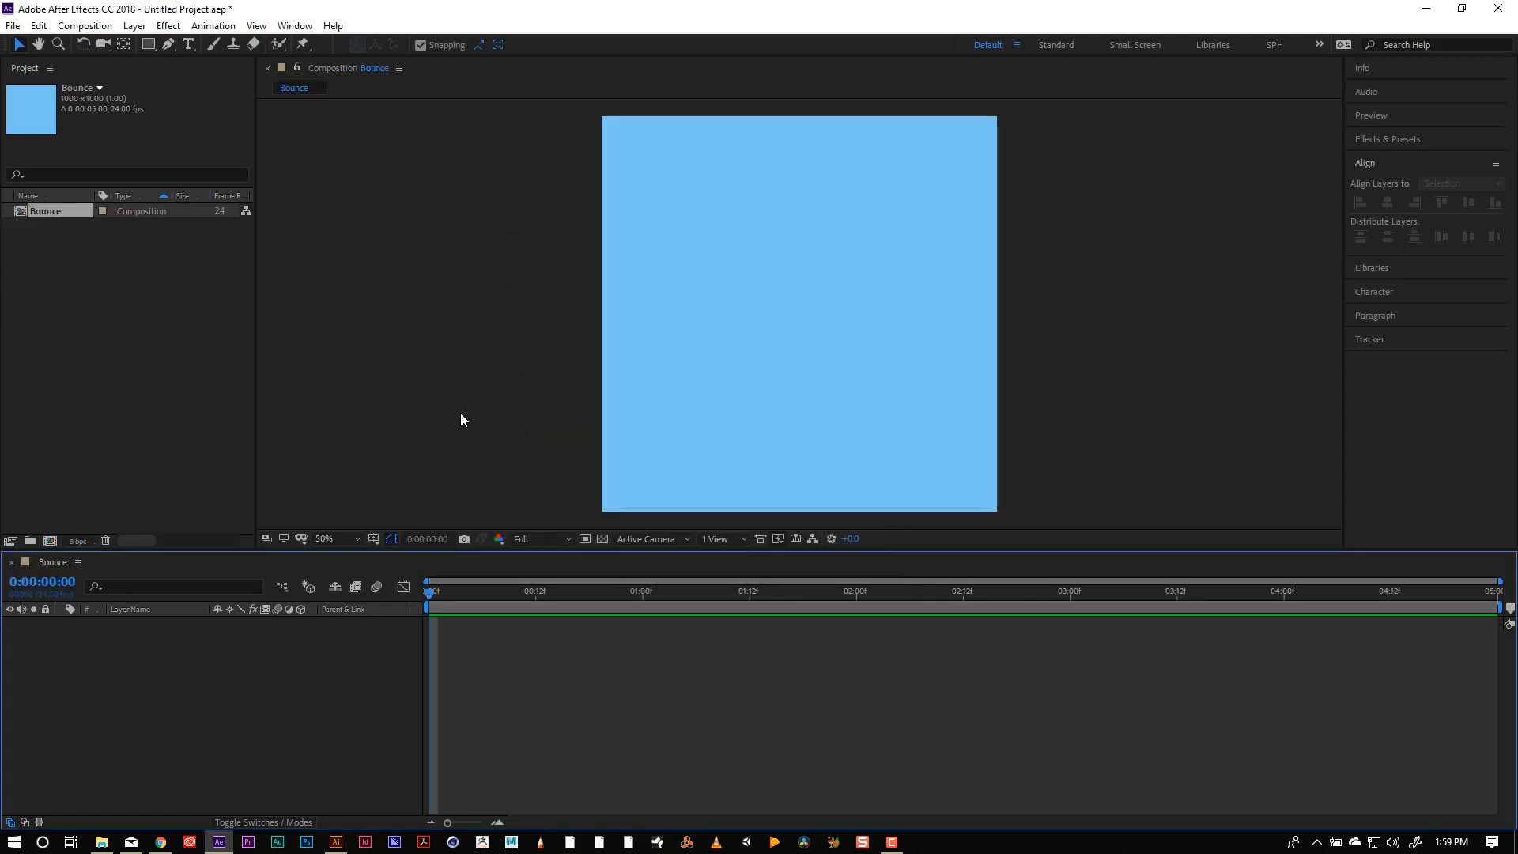
{"action": "left_click_drag", "start_coordinate": [623, 595], "coordinate": [368, 696]}
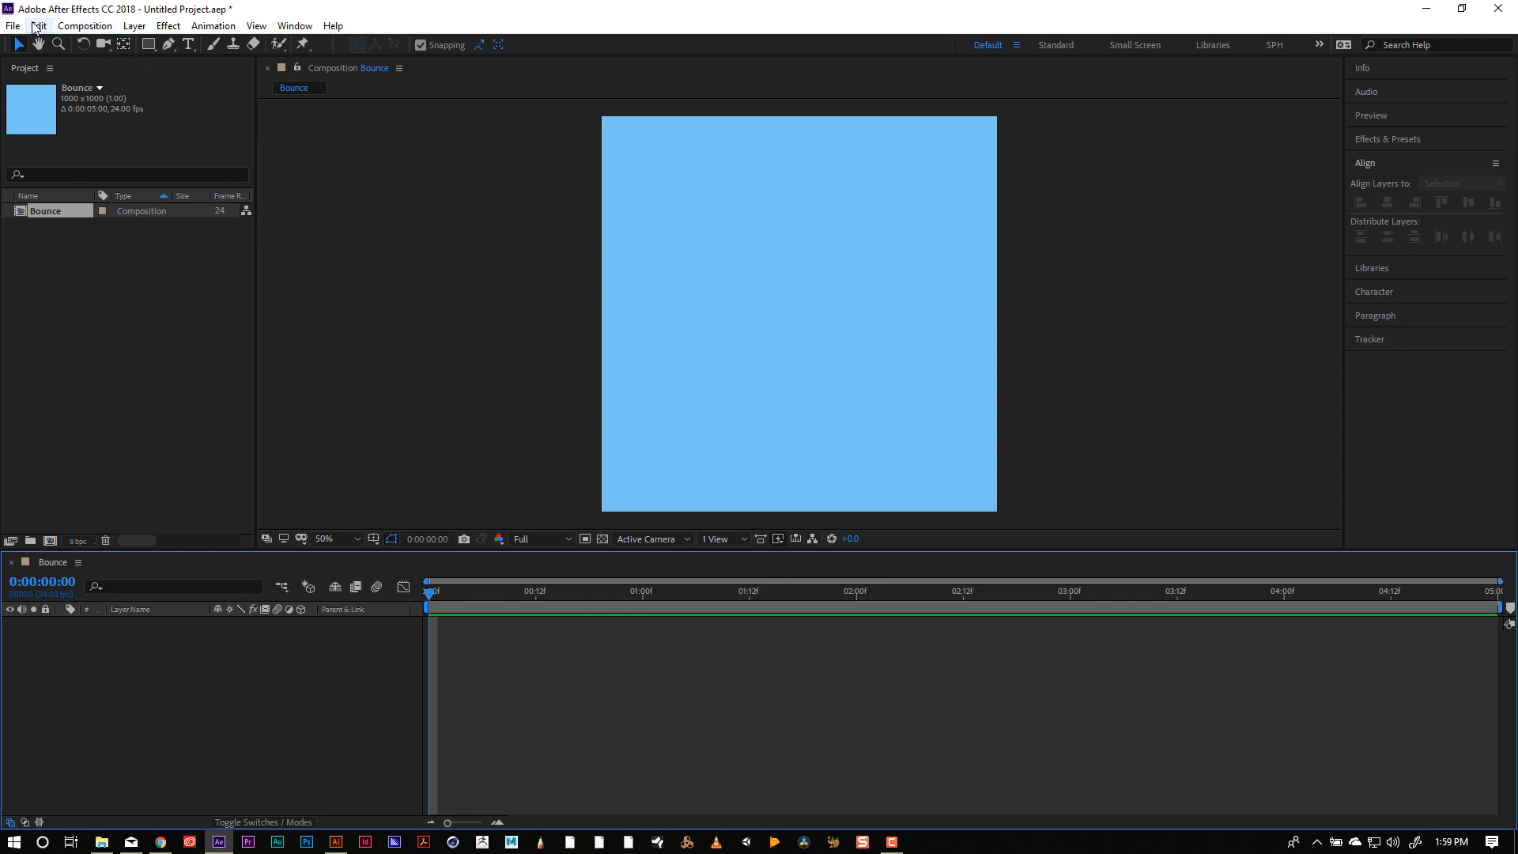
Start a new solid layer and set its colour to dark green 08861A.
{"action": "left_click", "coordinate": [135, 26]}
{"action": "mouse_move", "coordinate": [162, 50]}
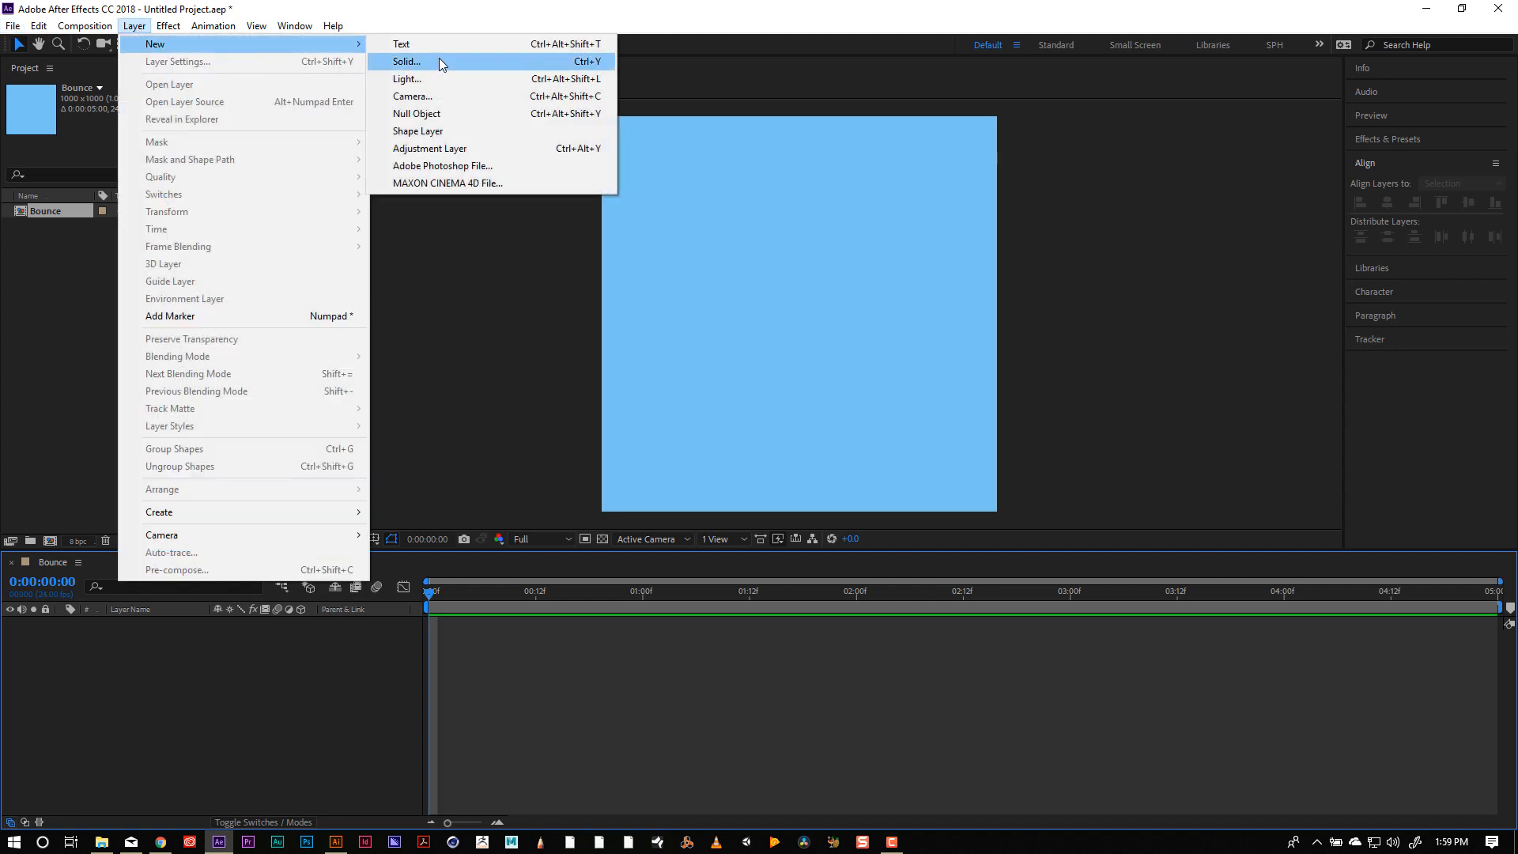
{"action": "left_click", "coordinate": [439, 61]}
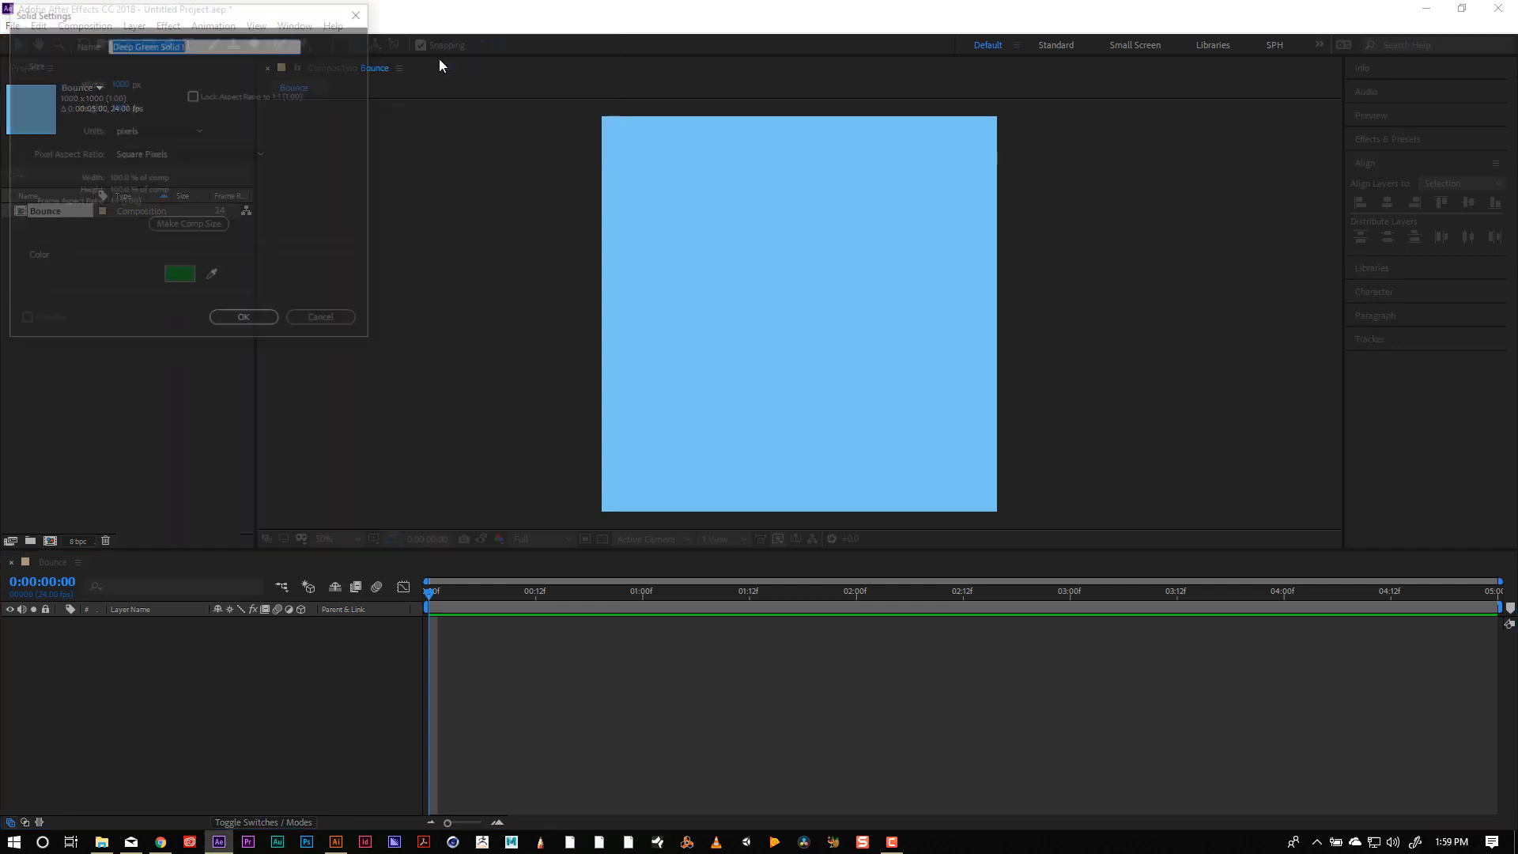
{"action": "left_click", "coordinate": [173, 280]}
{"action": "type", "text": "0B921E"}
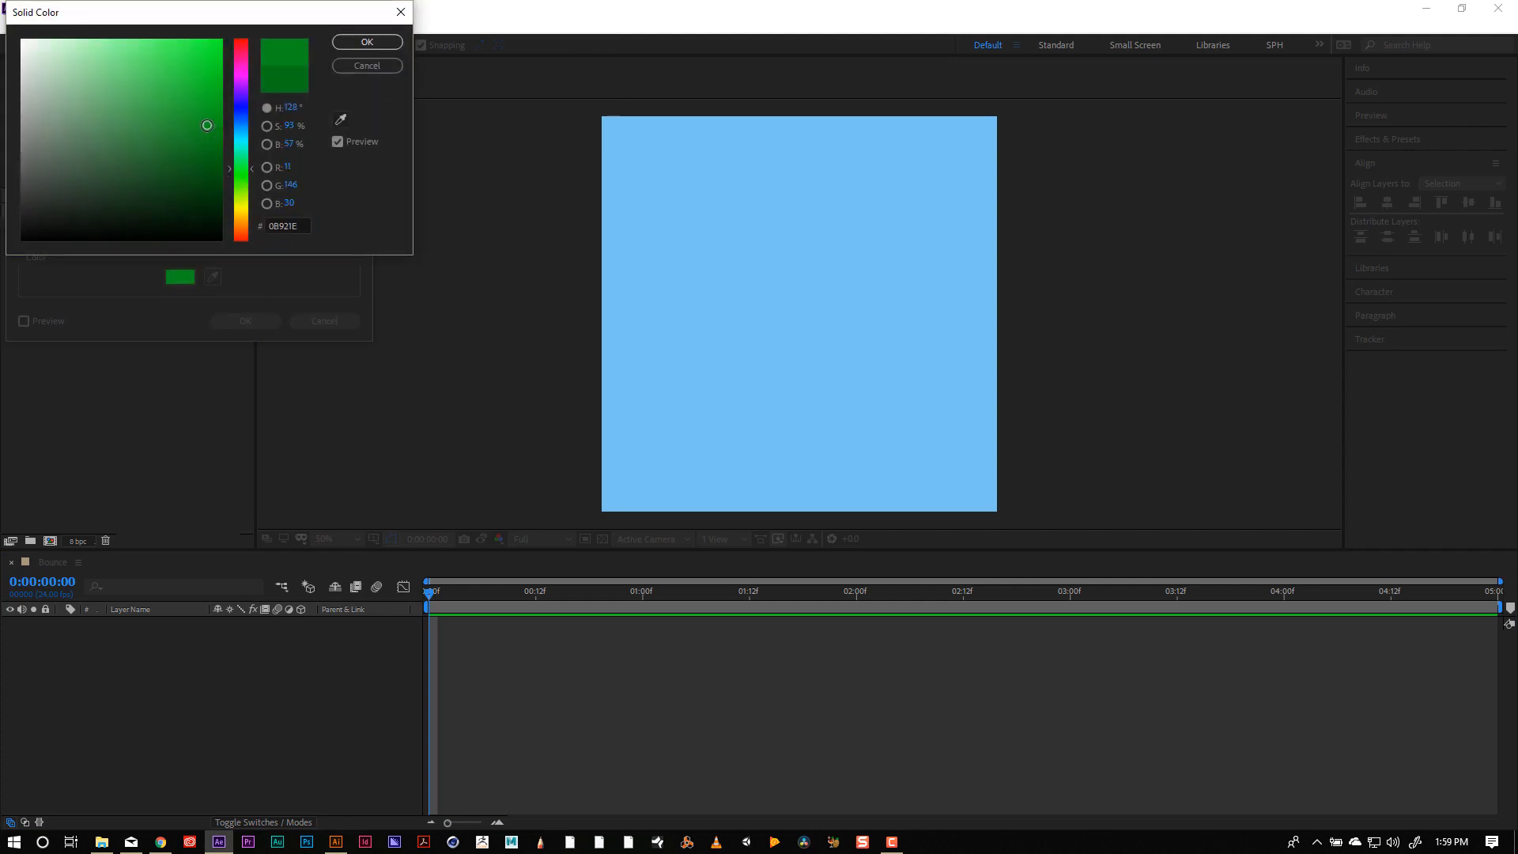
{"action": "left_click_drag", "start_coordinate": [208, 125], "coordinate": [209, 135]}
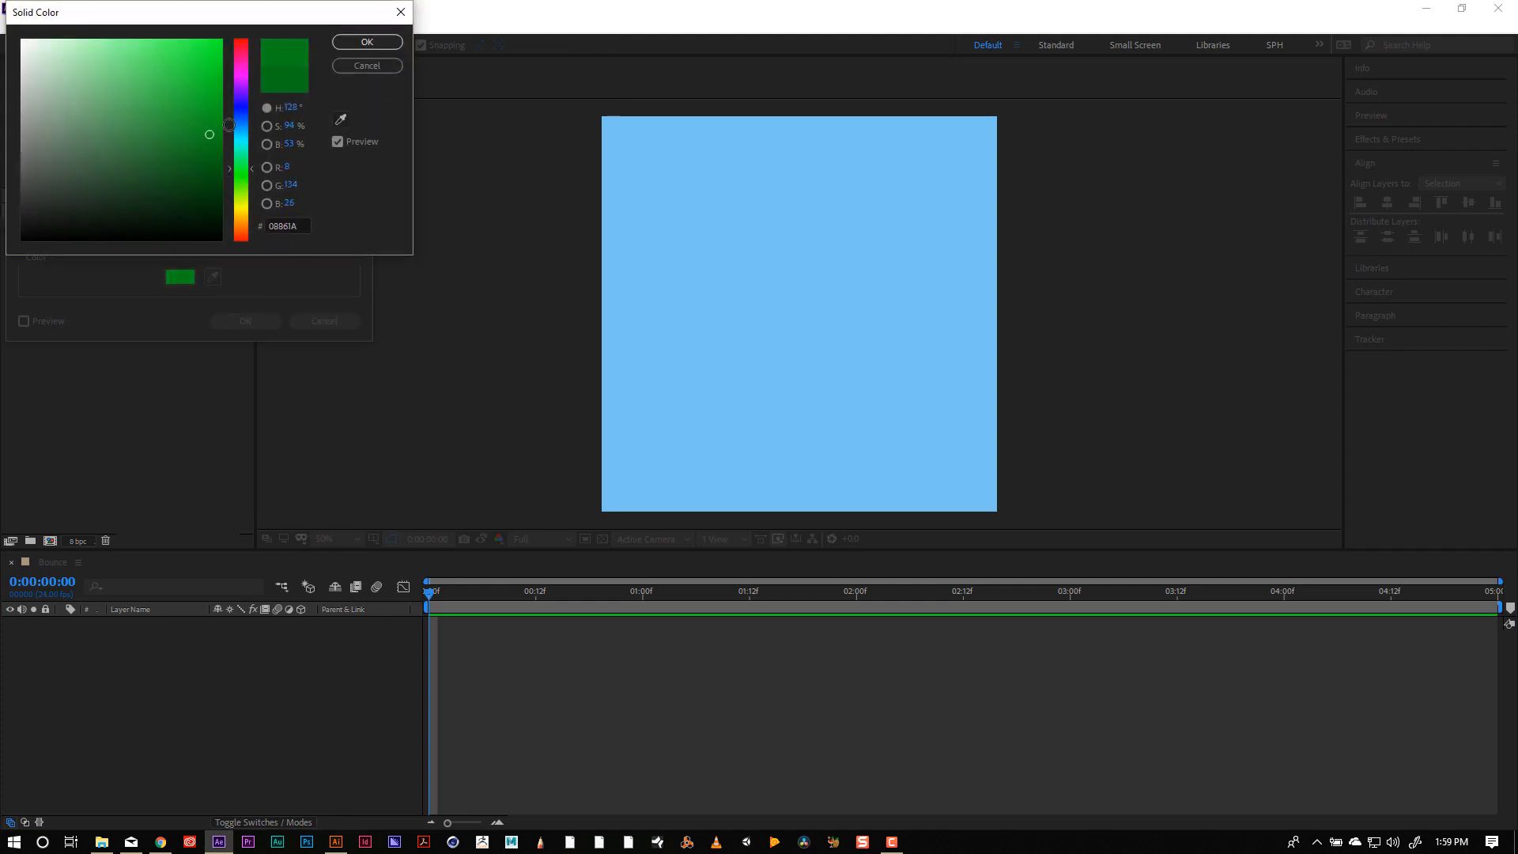
{"action": "left_click", "coordinate": [370, 43]}
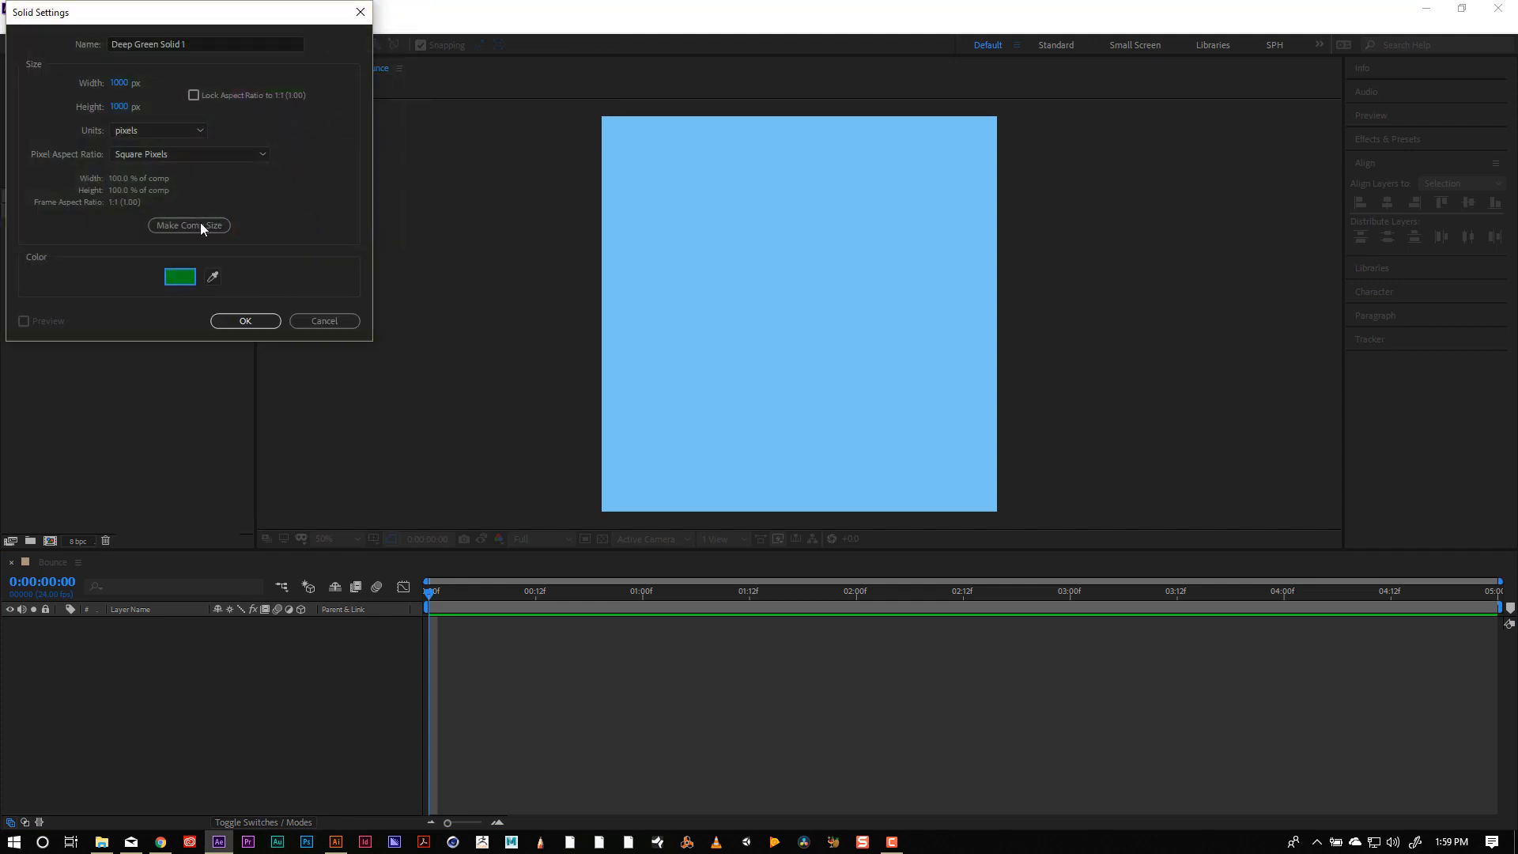
Set the solid's height to 100 px and create it.
{"action": "left_click", "coordinate": [120, 109]}
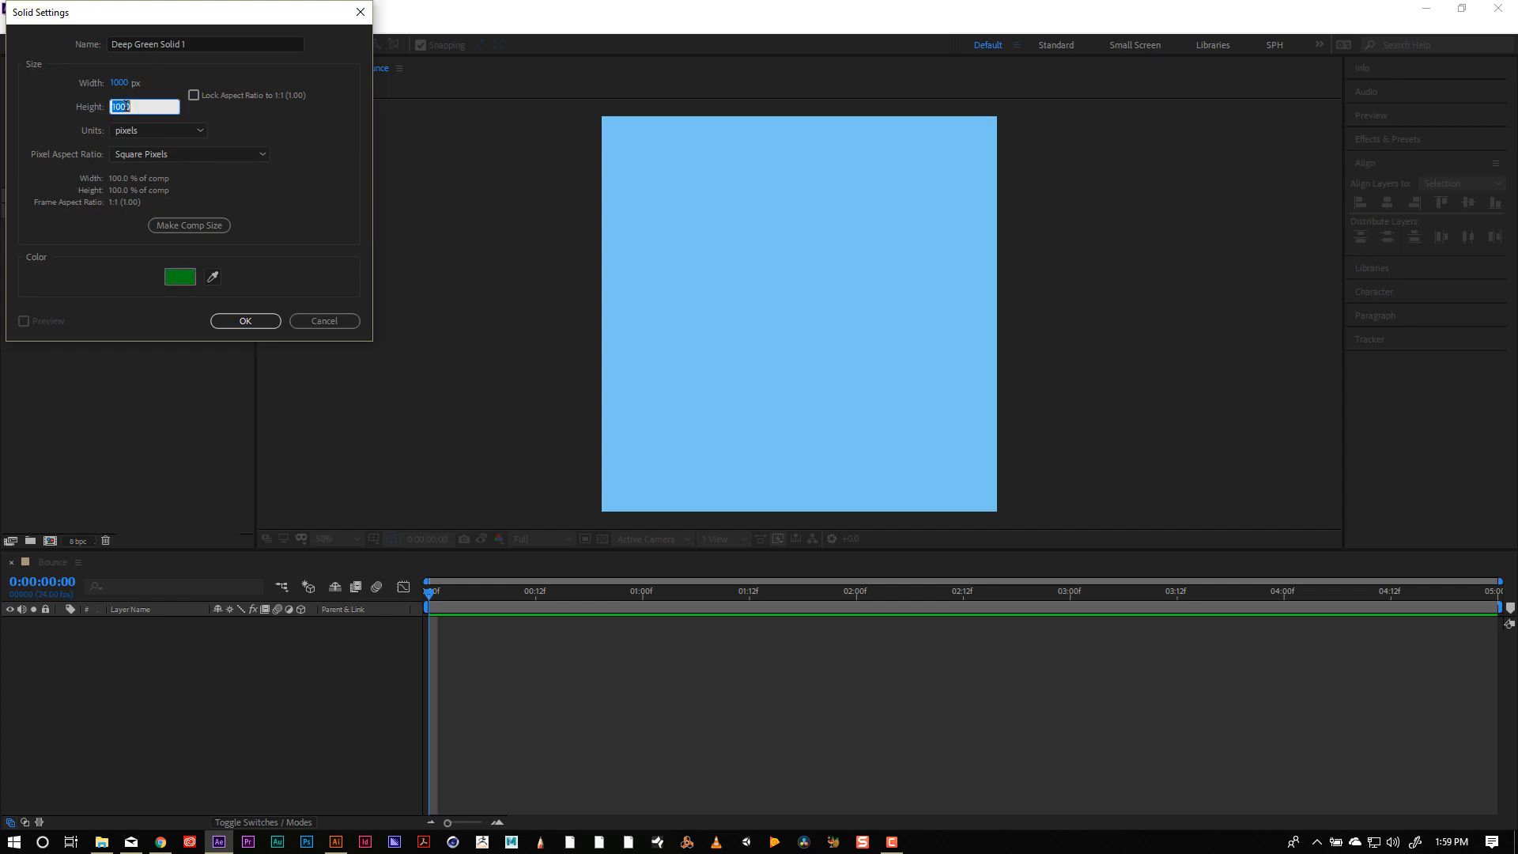
{"action": "type", "text": "100"}
{"action": "key", "text": "Return"}
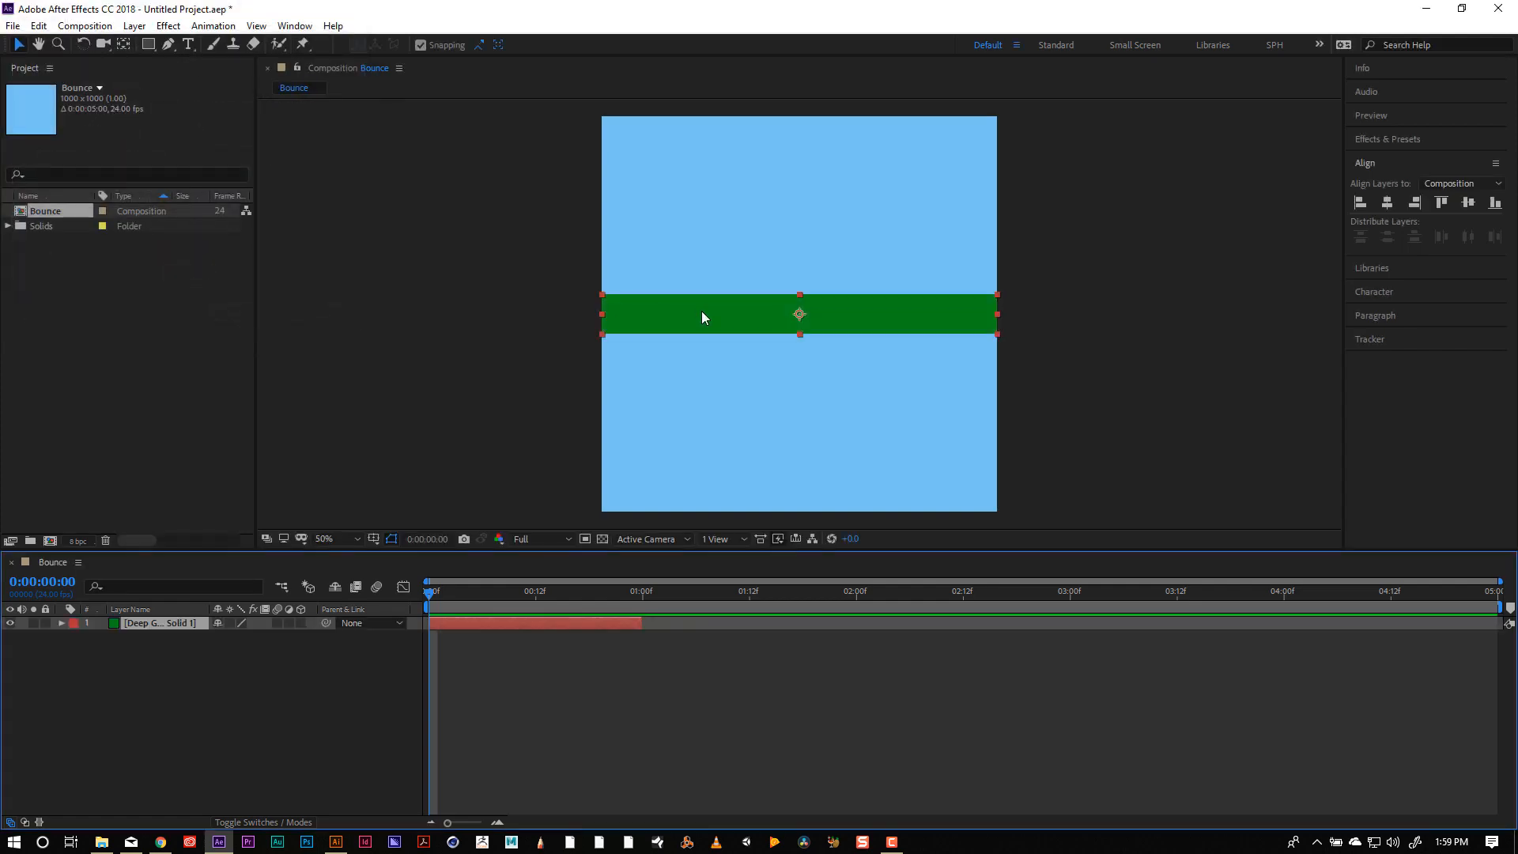
Move the green solid straight down until it lines up with the bottom edge of the composition.
{"action": "key", "text": "shift+Down"}
{"action": "key", "text": "shift+Down"}
{"action": "key", "text": "shift+Down"}
{"action": "key", "text": "shift+Down"}
{"action": "key", "text": "shift+Down"}
{"action": "key", "text": "shift+Down"}
{"action": "key", "text": "shift+Down"}
{"action": "key", "text": "shift+Down"}
{"action": "key", "text": "shift+Down"}
{"action": "key", "text": "shift+Down"}
{"action": "key", "text": "shift+Down"}
{"action": "key", "text": "shift+Down"}
{"action": "key", "text": "shift+Down"}
{"action": "key", "text": "shift+Down"}
{"action": "key", "text": "shift+Down"}
{"action": "key", "text": "shift+Down"}
{"action": "key", "text": "shift+Down"}
{"action": "key", "text": "shift+Down"}
{"action": "key", "text": "shift+Down"}
{"action": "key", "text": "shift+Down"}
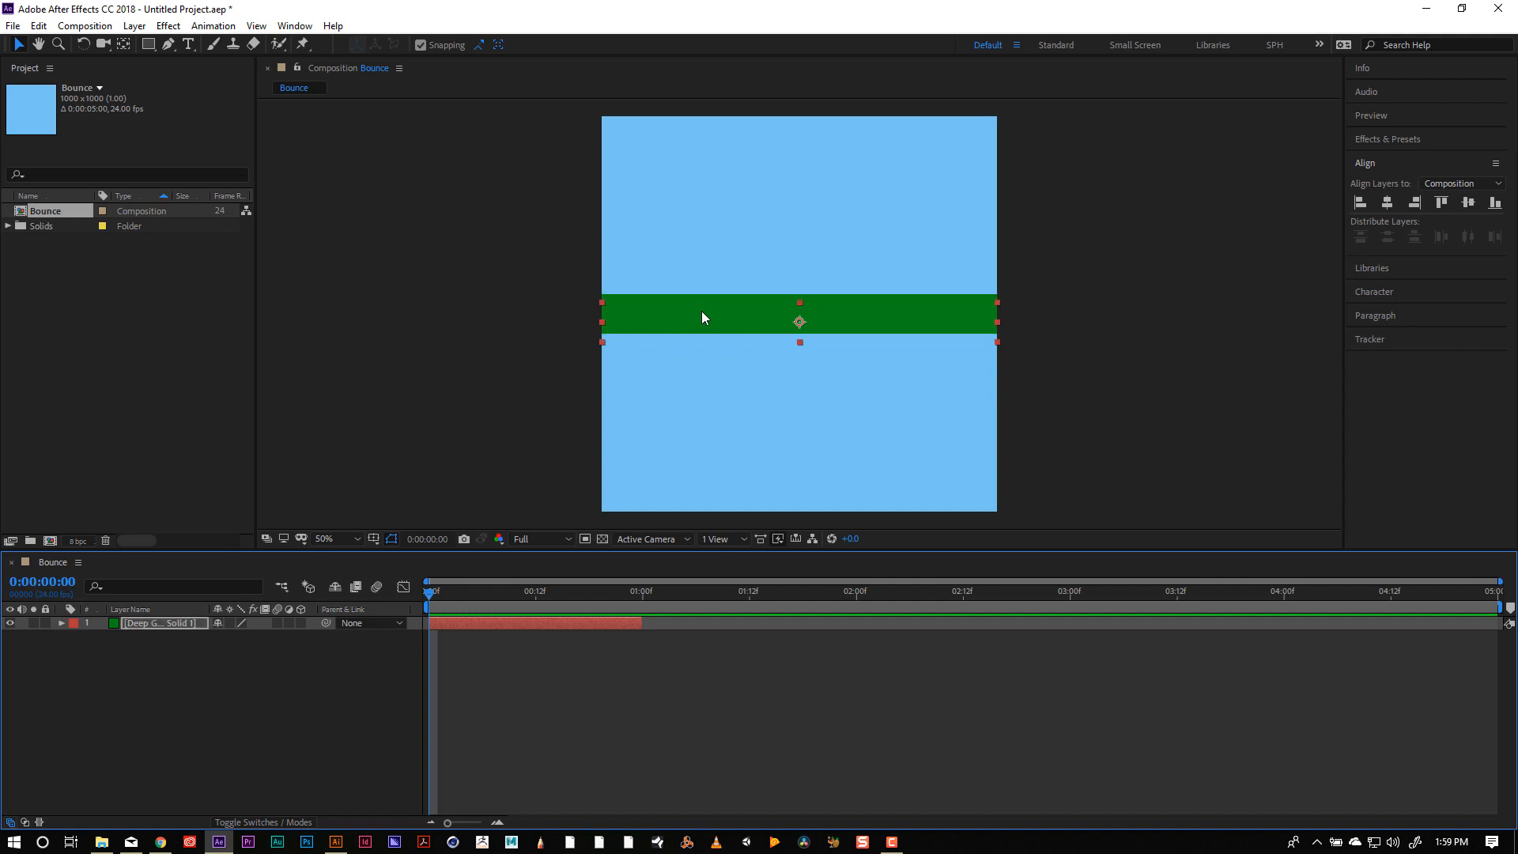
{"action": "key", "text": "shift+Down"}
{"action": "key", "text": "shift+Down"}
{"action": "key", "text": "shift+Down"}
{"action": "key", "text": "shift+Down"}
{"action": "key", "text": "shift+Down"}
{"action": "key", "text": "shift+Down"}
{"action": "key", "text": "shift+Down"}
{"action": "key", "text": "shift+Down"}
{"action": "key", "text": "shift+Down"}
{"action": "key", "text": "shift+Down"}
{"action": "key", "text": "shift+Down"}
{"action": "key", "text": "shift+Down"}
{"action": "key", "text": "shift+Down"}
{"action": "key", "text": "shift+Down"}
{"action": "key", "text": "shift+Down"}
{"action": "key", "text": "shift+Down"}
{"action": "key", "text": "shift+Down"}
{"action": "key", "text": "shift+Down"}
{"action": "key", "text": "shift+Down"}
{"action": "key", "text": "shift+Down"}
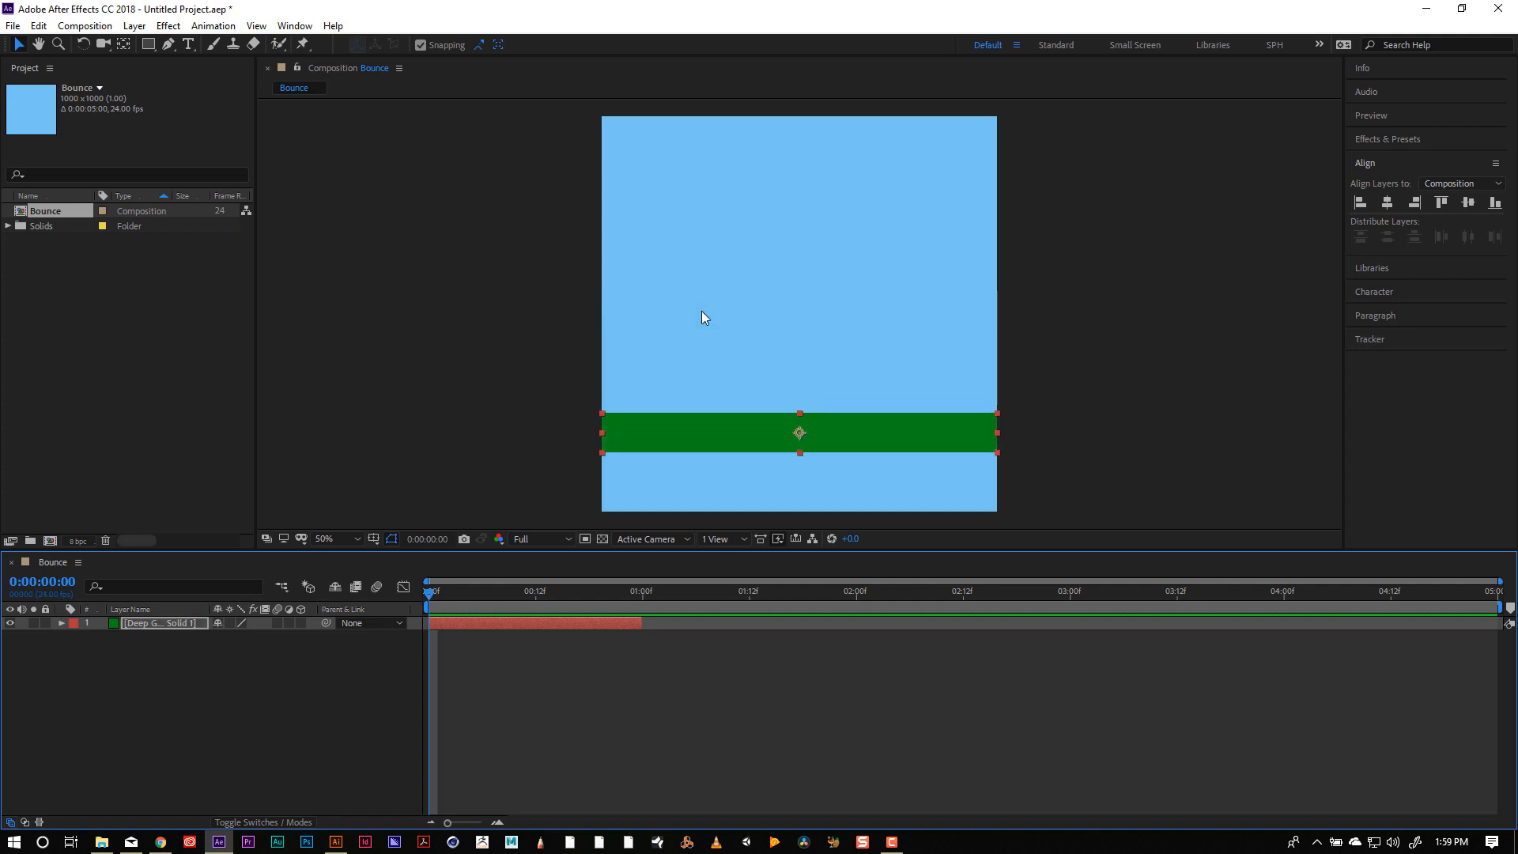
{"action": "key", "text": "Down"}
{"action": "key", "text": "Down"}
{"action": "key", "text": "Down"}
{"action": "key", "text": "Down"}
{"action": "key", "text": "Down"}
{"action": "key", "text": "Down"}
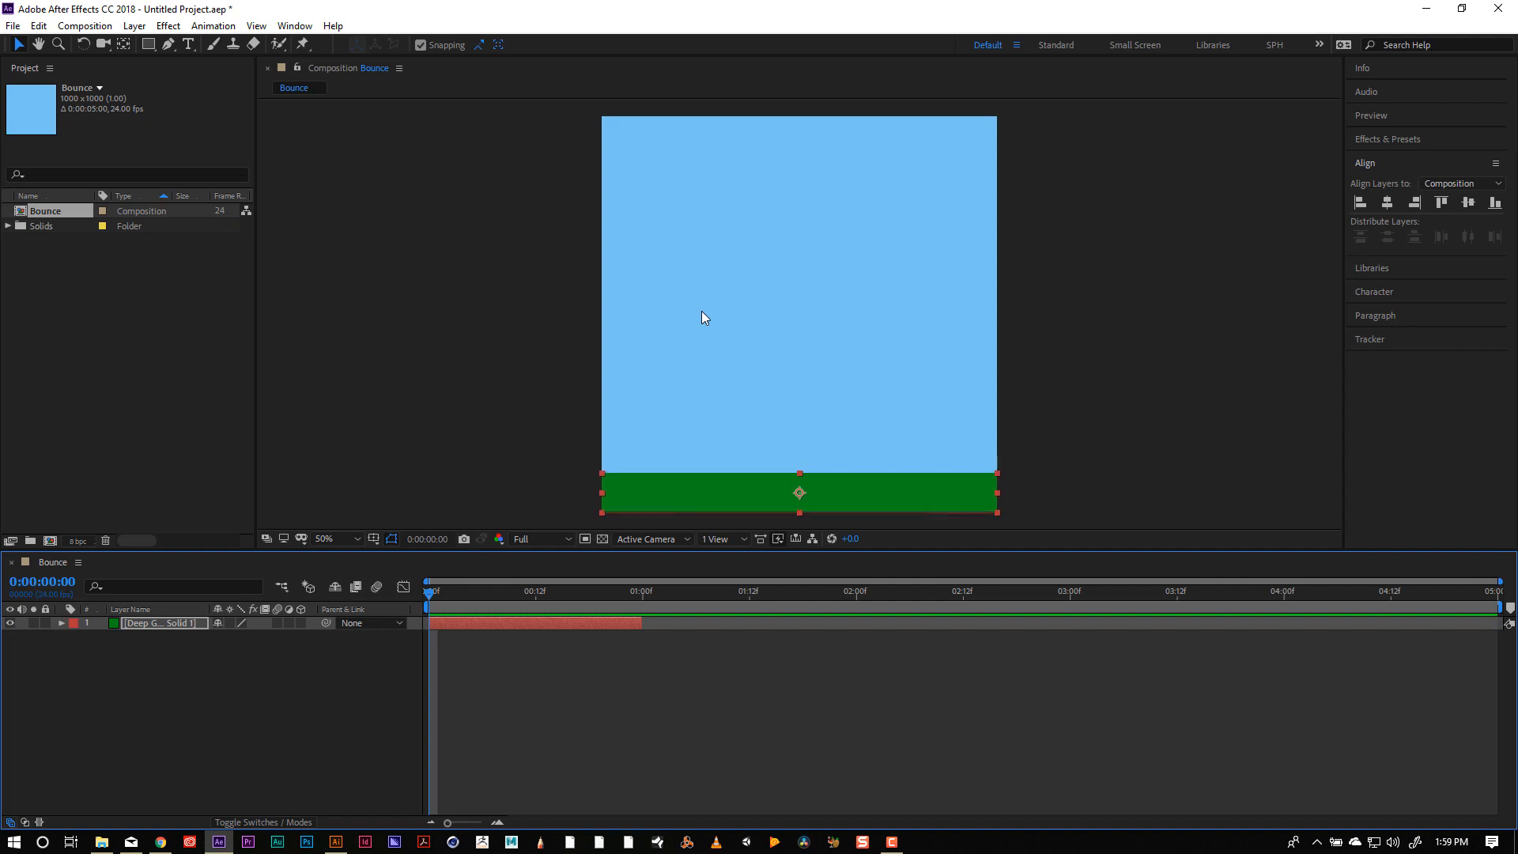
{"action": "key", "text": "Up"}
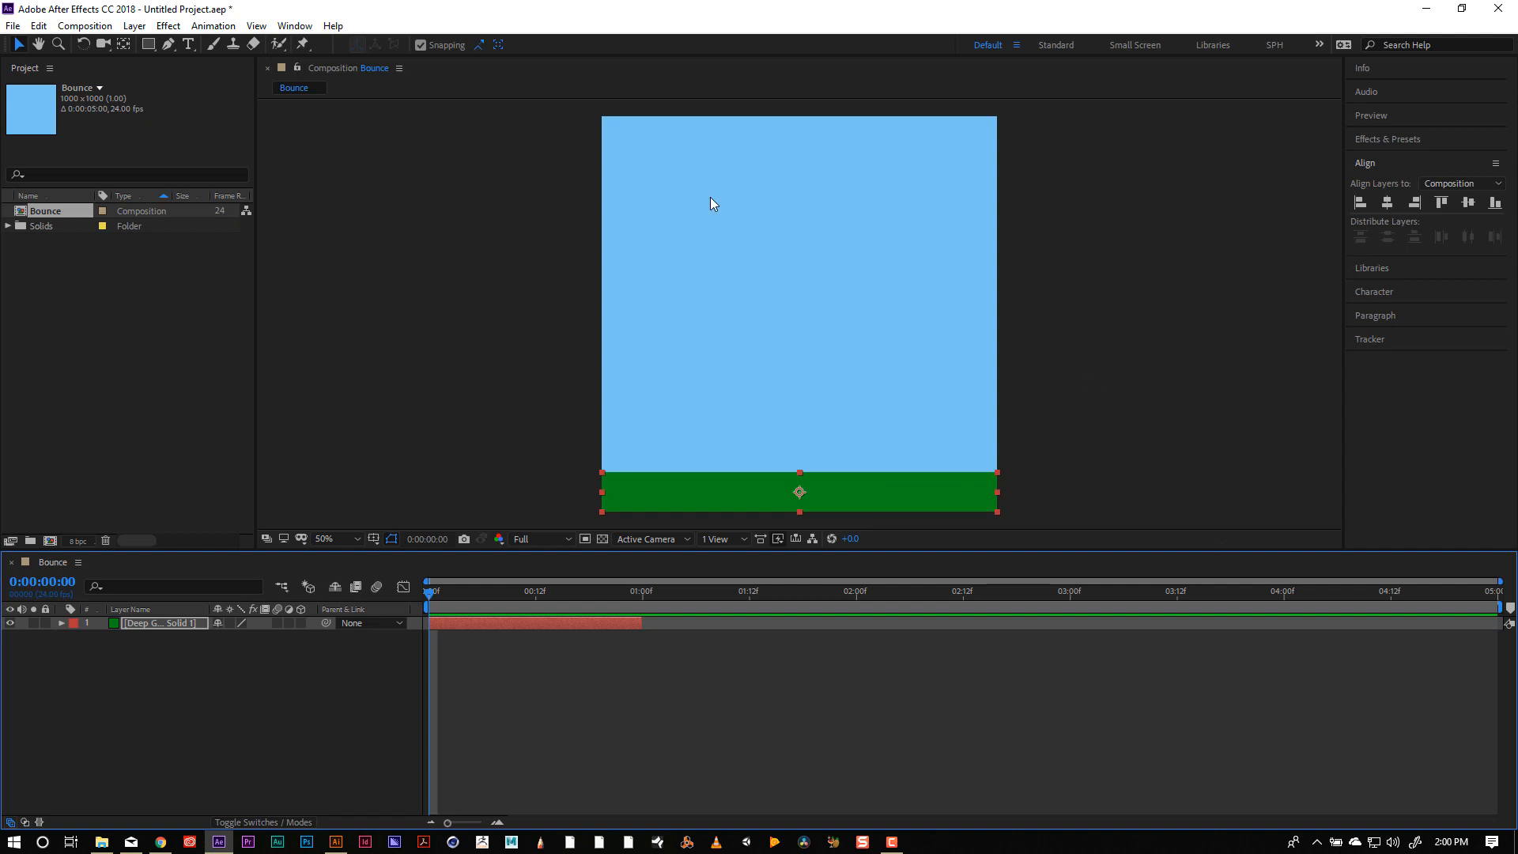
Import Football.ai as footage and place it near the middle of the Bounce composition.
{"action": "left_click", "coordinate": [12, 25]}
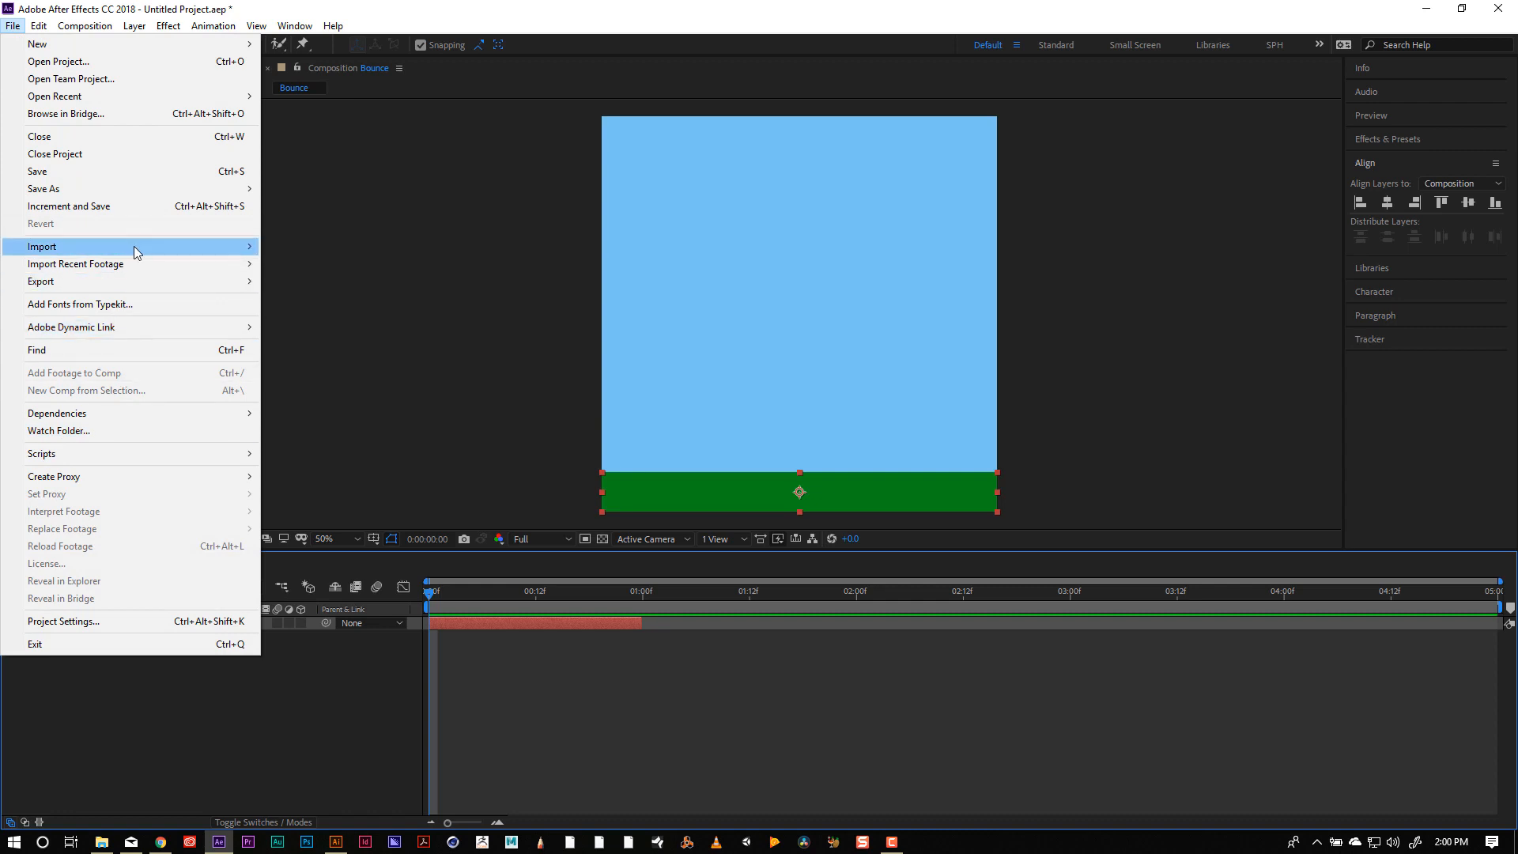
{"action": "mouse_move", "coordinate": [128, 245]}
{"action": "left_click", "coordinate": [361, 246]}
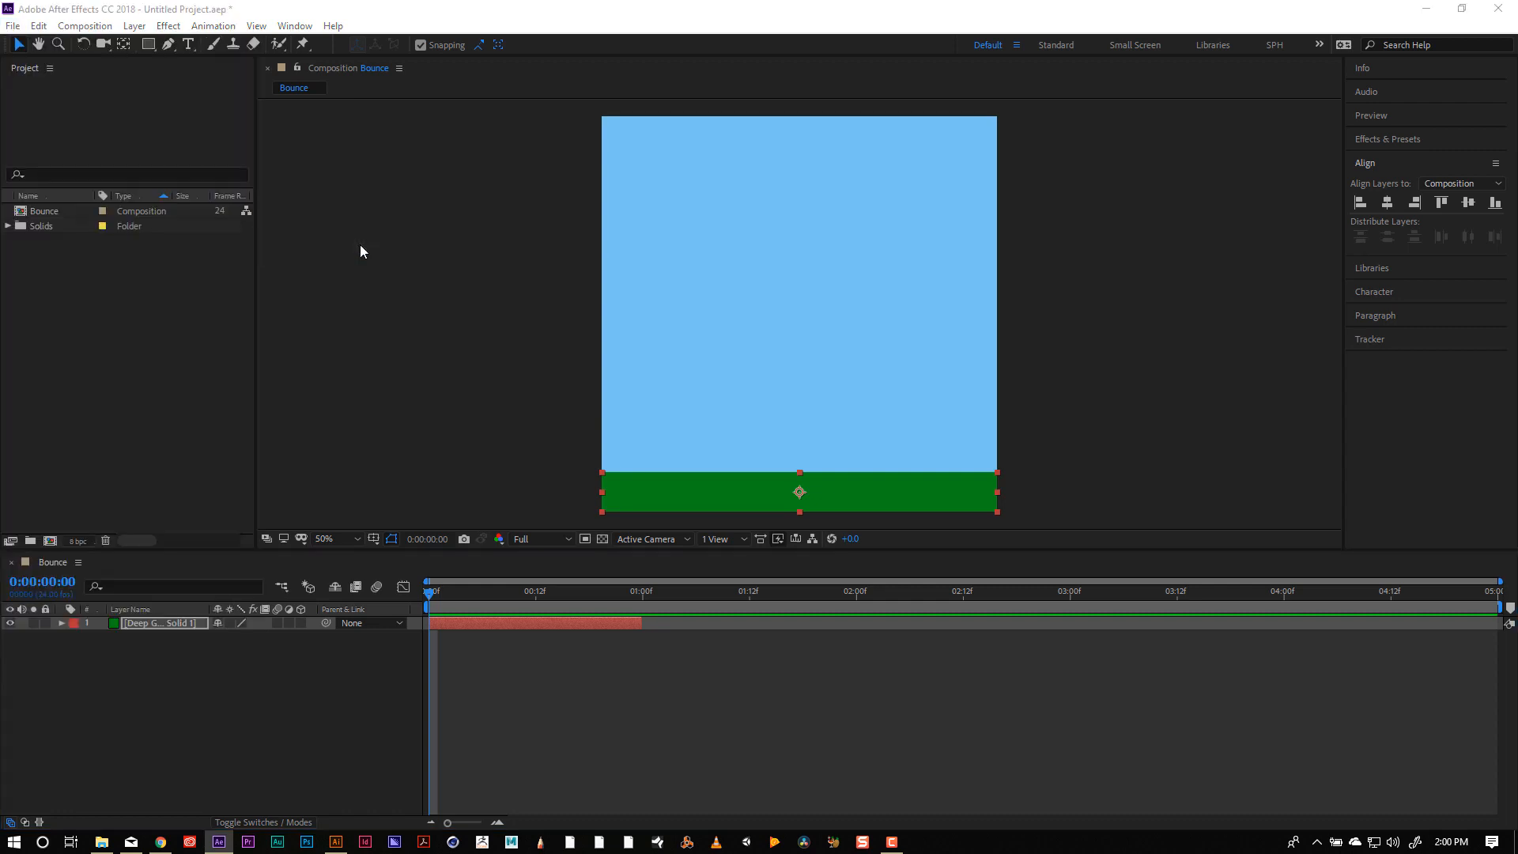
{"action": "left_click", "coordinate": [181, 193]}
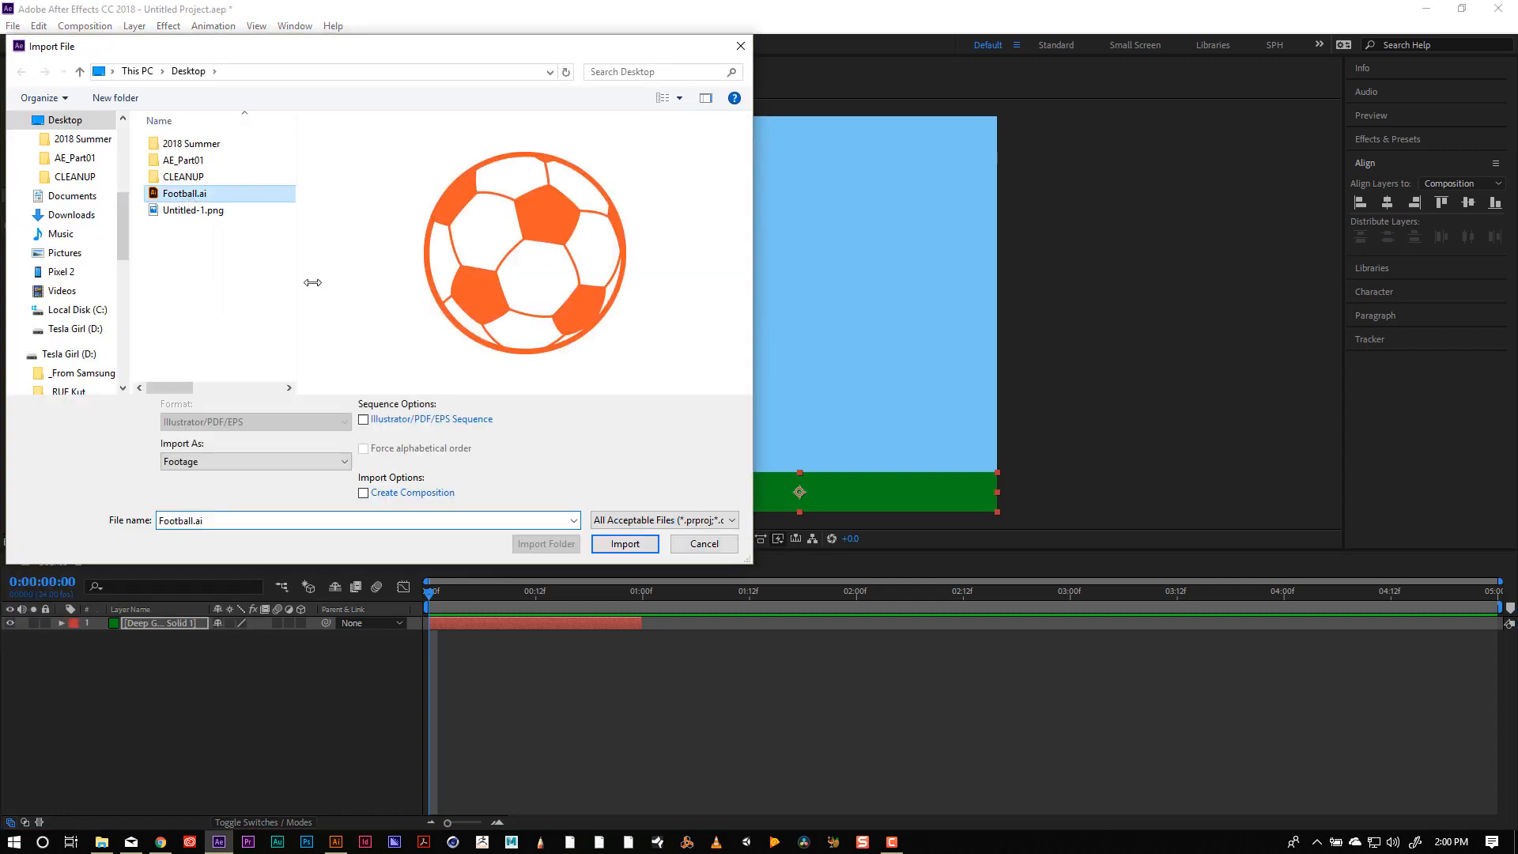
{"action": "left_click", "coordinate": [637, 547]}
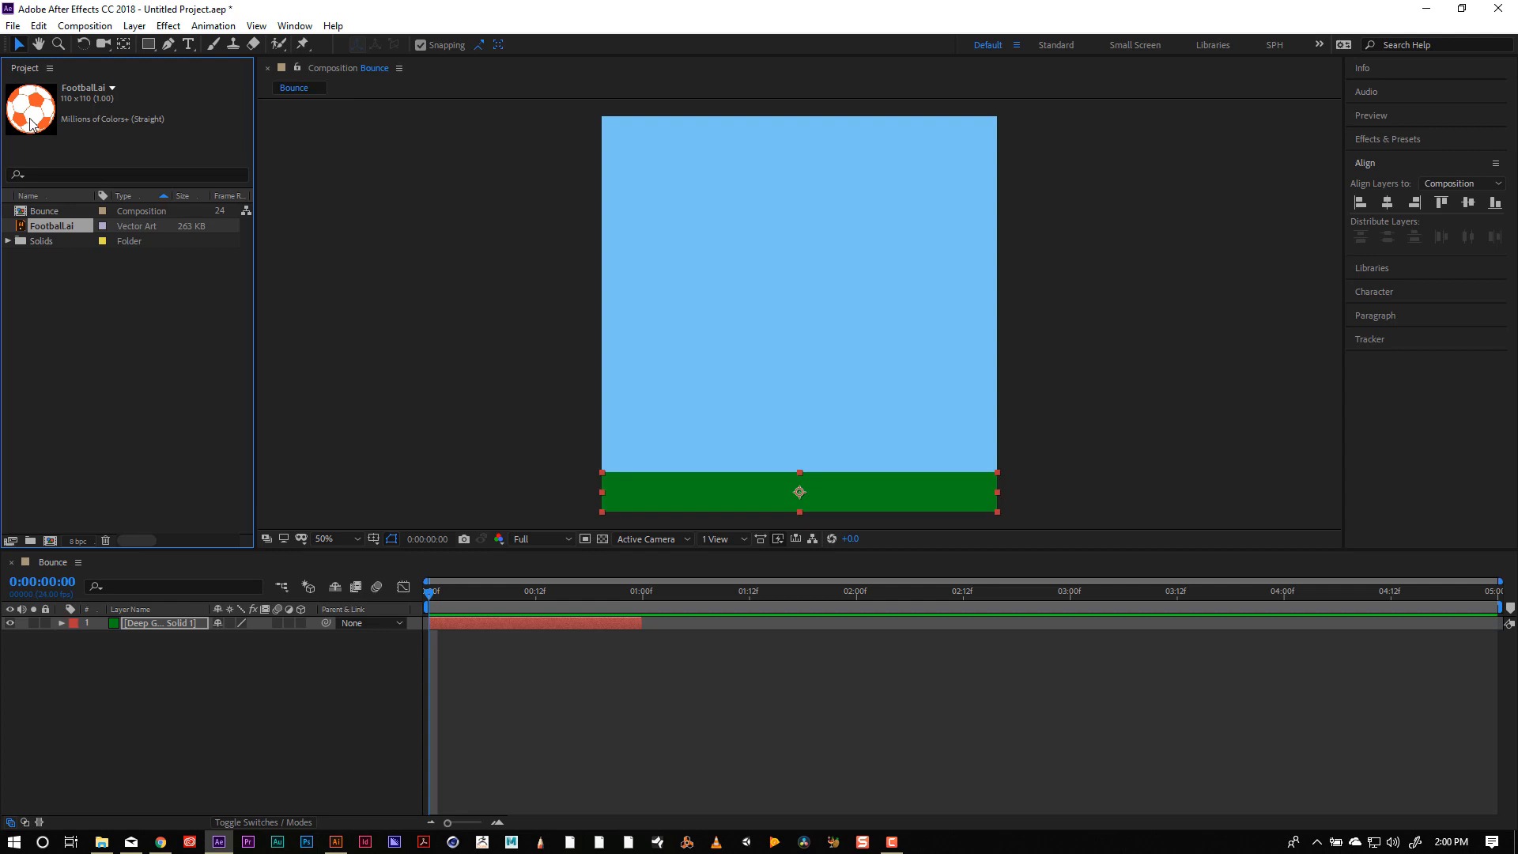
{"action": "left_click_drag", "start_coordinate": [30, 124], "coordinate": [809, 278]}
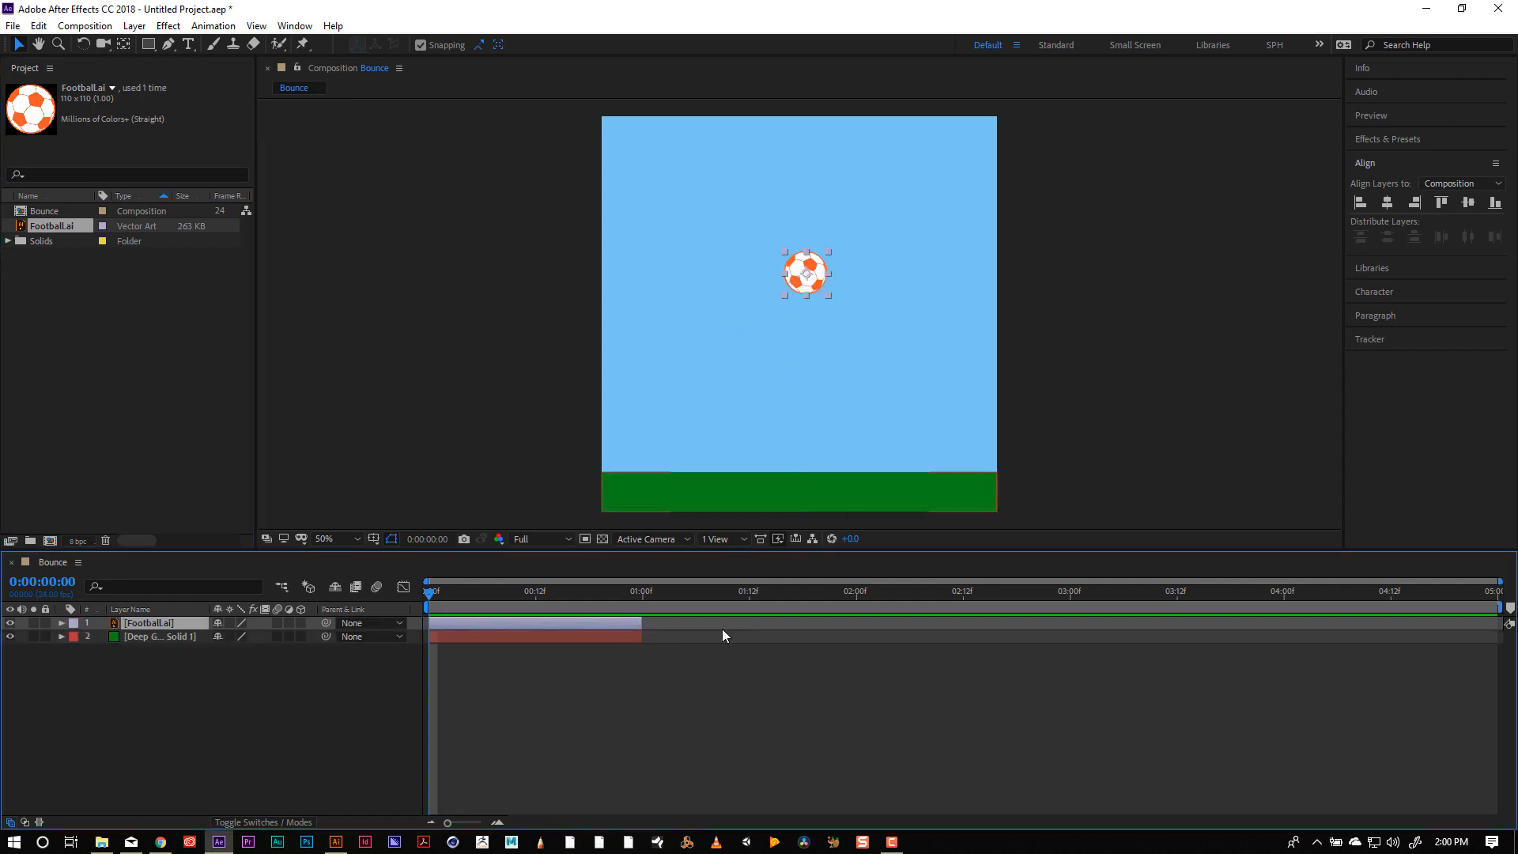
Extend both the football layer and the green solid layer to the end of the 5-second composition.
{"action": "left_click", "coordinate": [170, 637]}
{"action": "left_click", "coordinate": [147, 623]}
{"action": "left_click", "coordinate": [172, 636]}
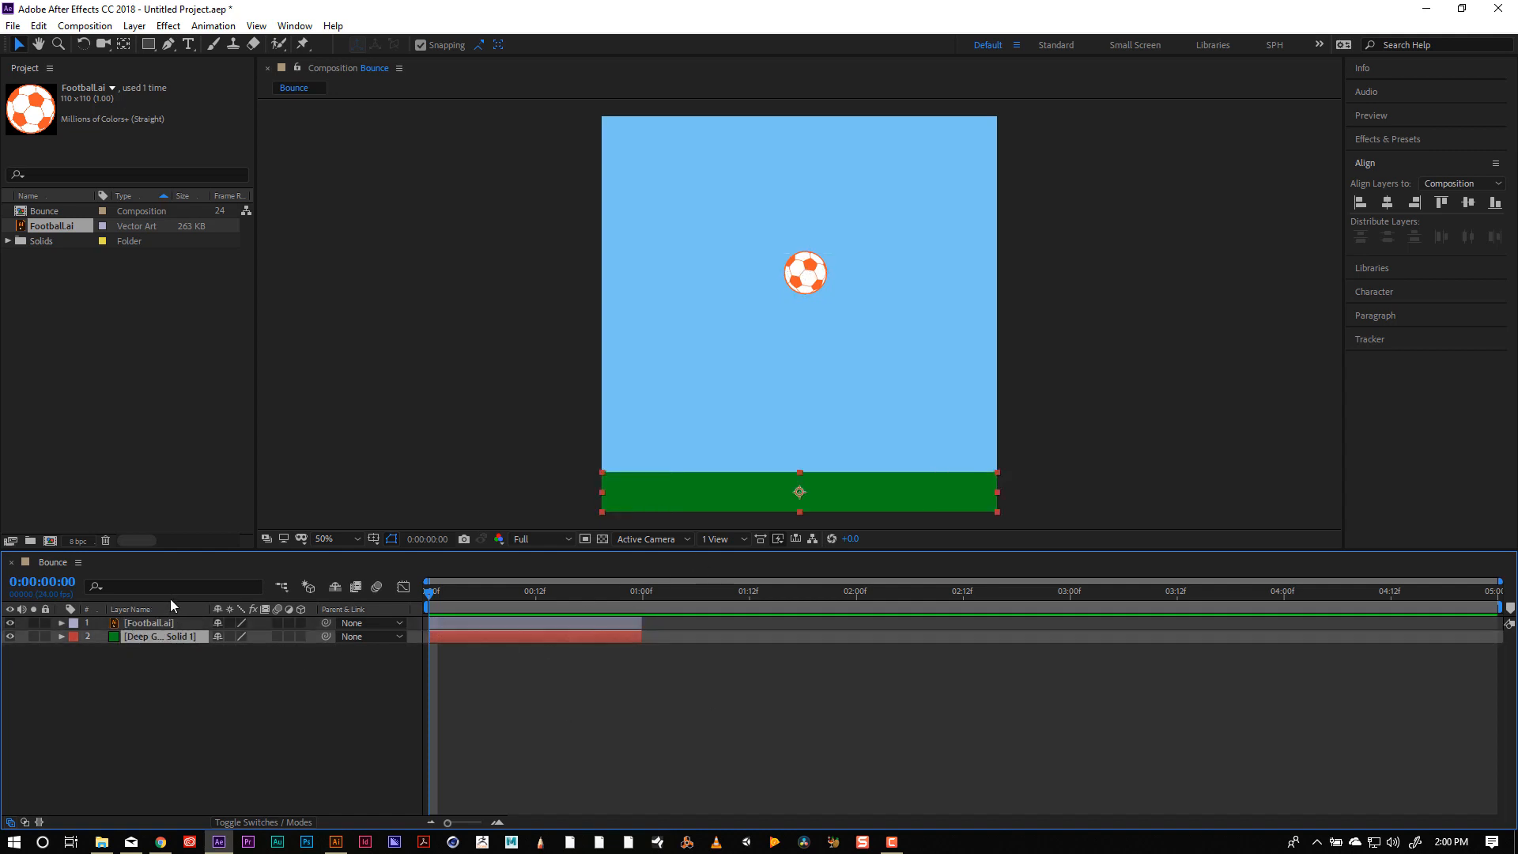
{"action": "left_click", "coordinate": [154, 621], "text": "ctrl"}
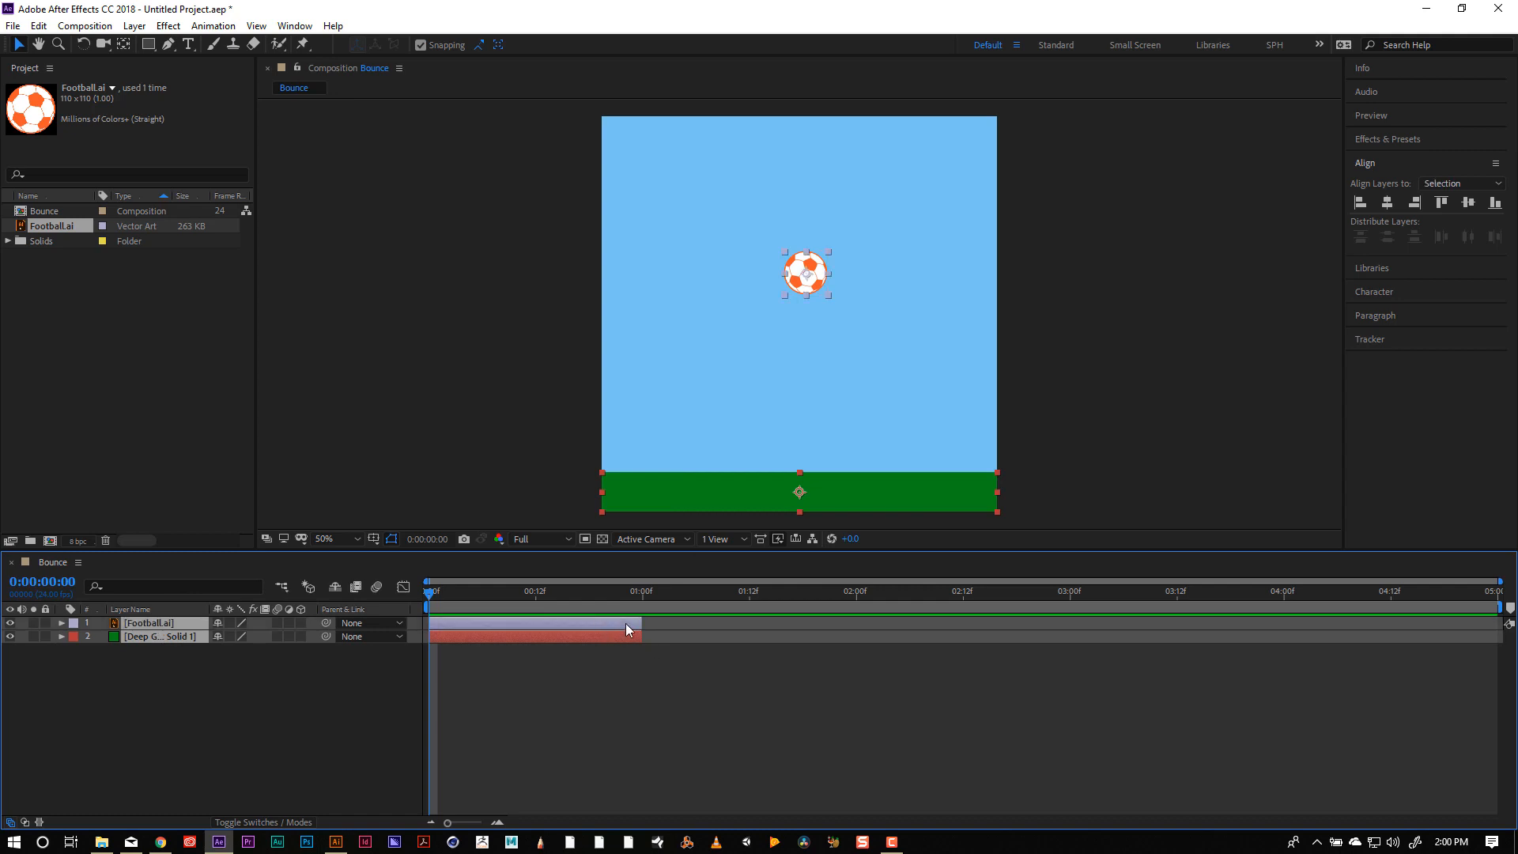
{"action": "left_click_drag", "start_coordinate": [638, 629], "coordinate": [1501, 633]}
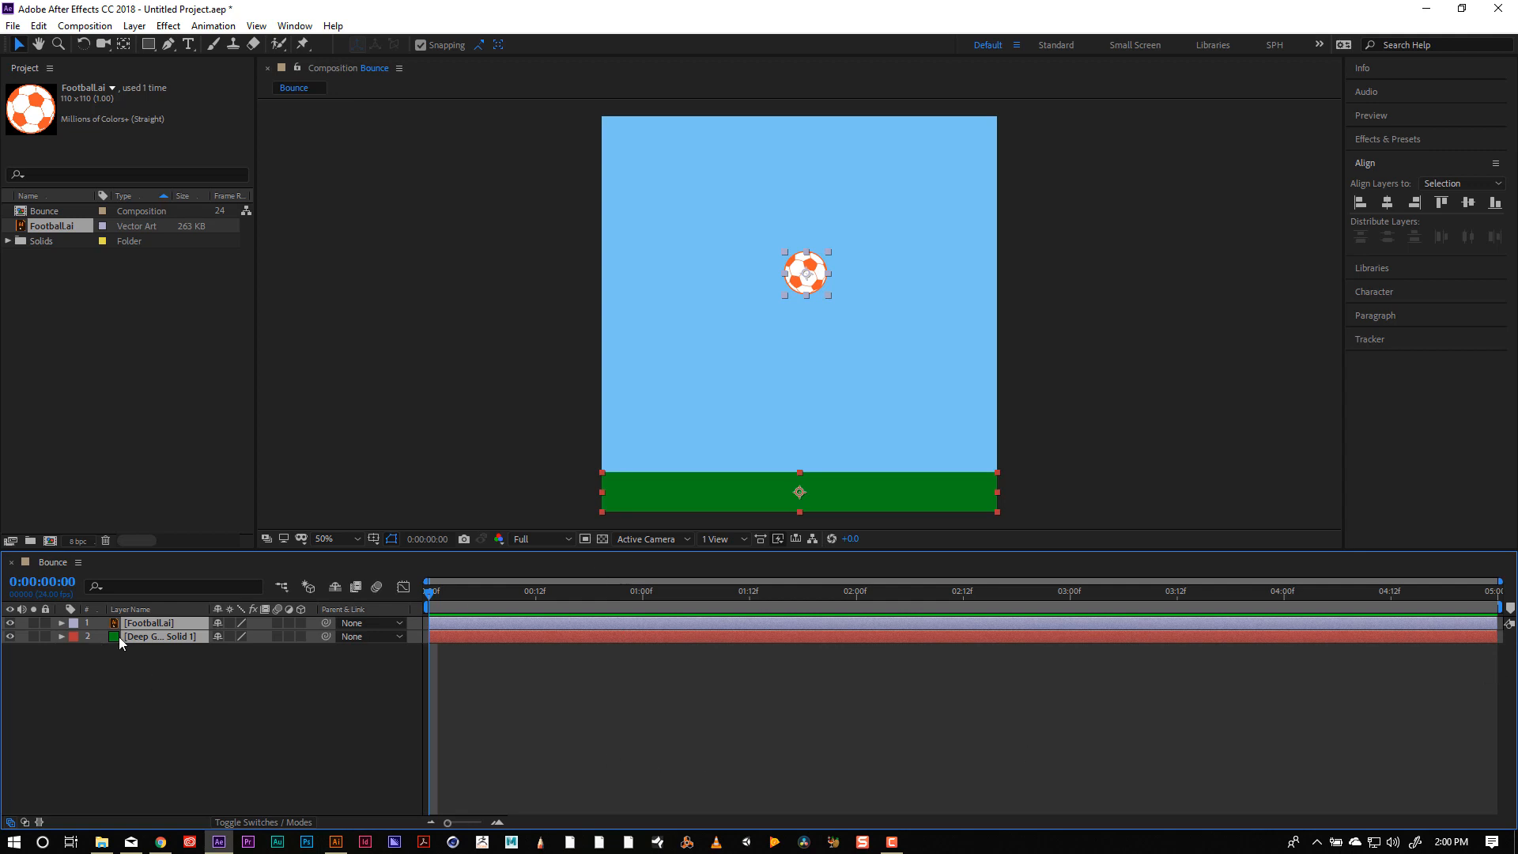
{"action": "left_click", "coordinate": [164, 635]}
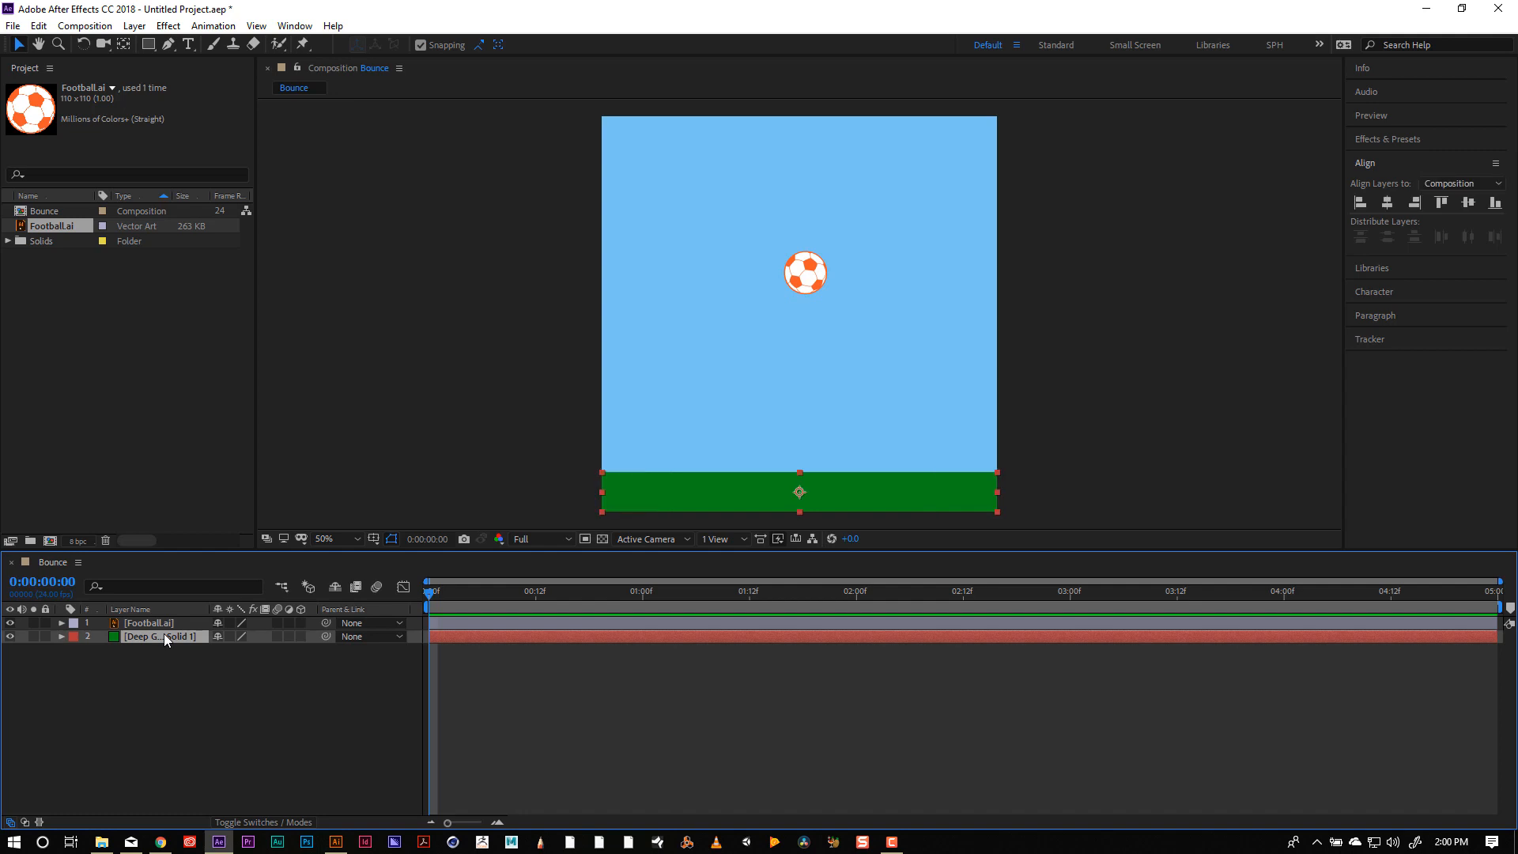
{"action": "double_click", "coordinate": [164, 636]}
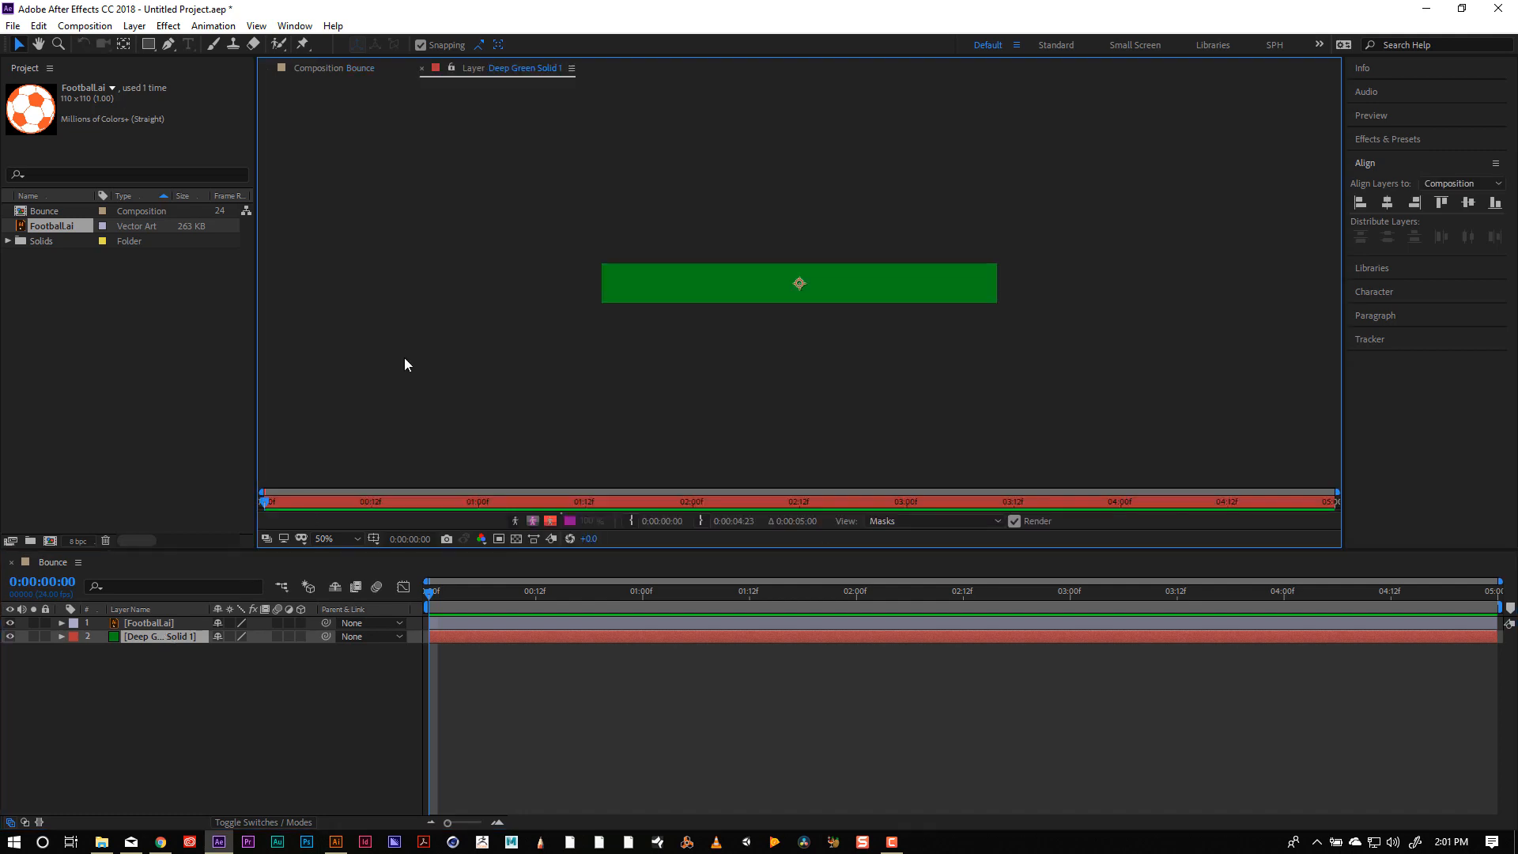
{"action": "left_click", "coordinate": [157, 638]}
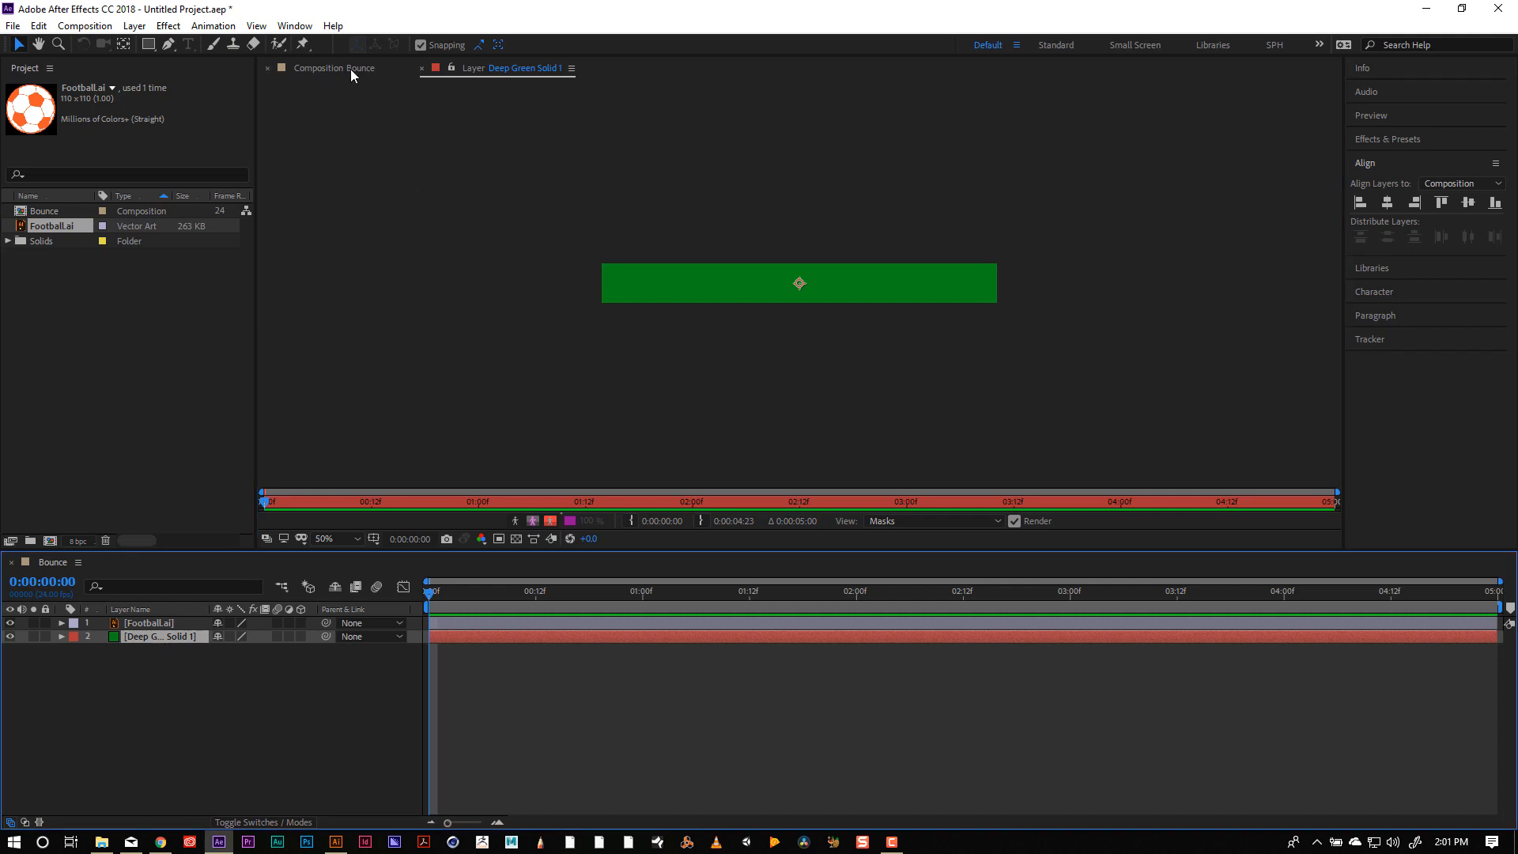
{"action": "left_click", "coordinate": [351, 69]}
Rename the green solid layer as Ground and the Football.ai layer as Soccer Ball.
{"action": "left_click", "coordinate": [147, 625]}
{"action": "left_click", "coordinate": [137, 632]}
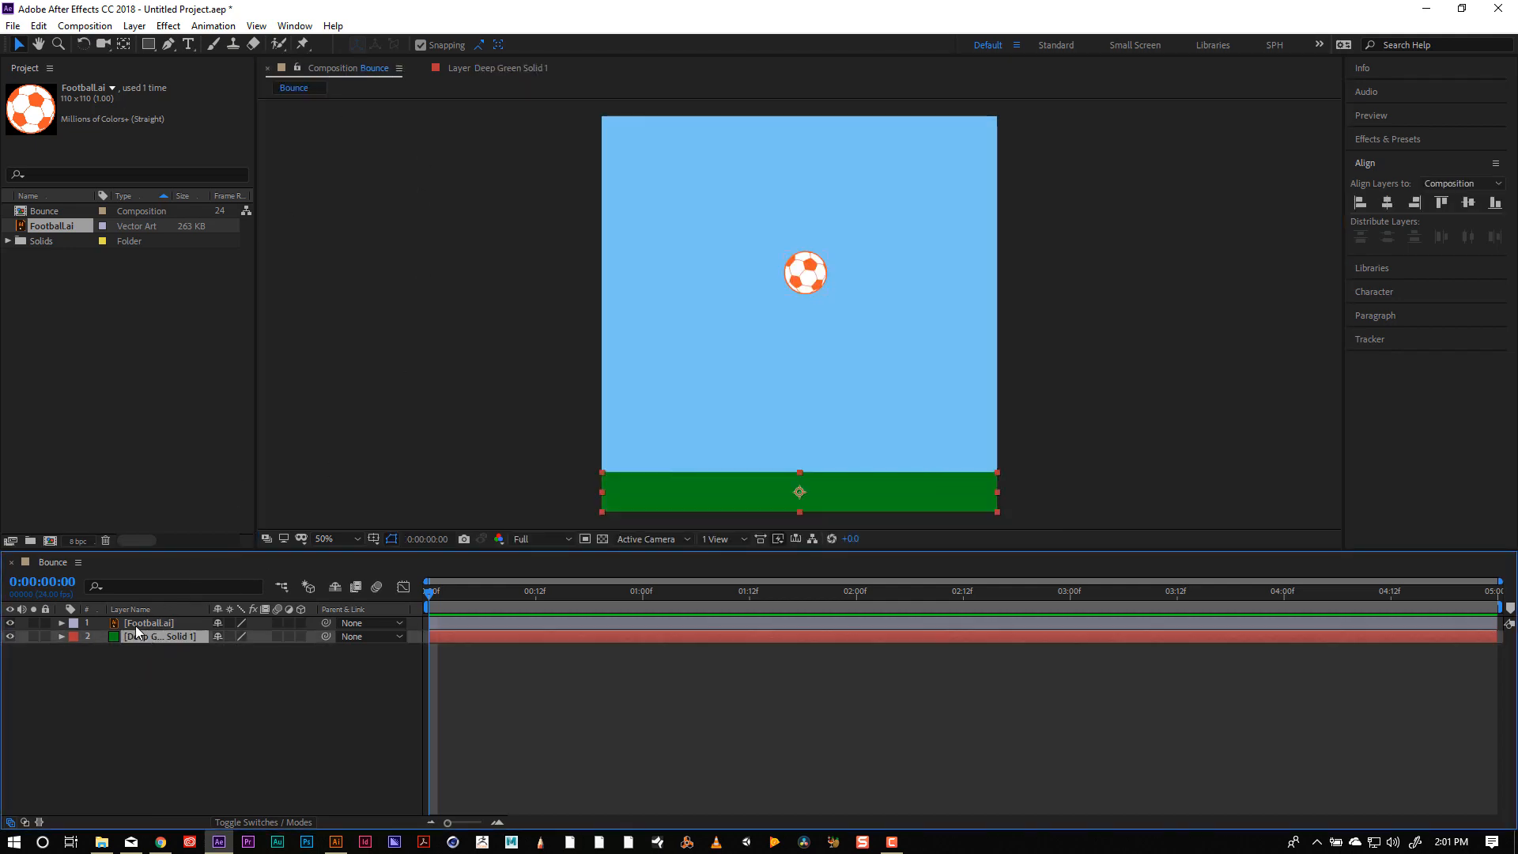
{"action": "key", "text": "Return"}
{"action": "type", "text": "Gr"}
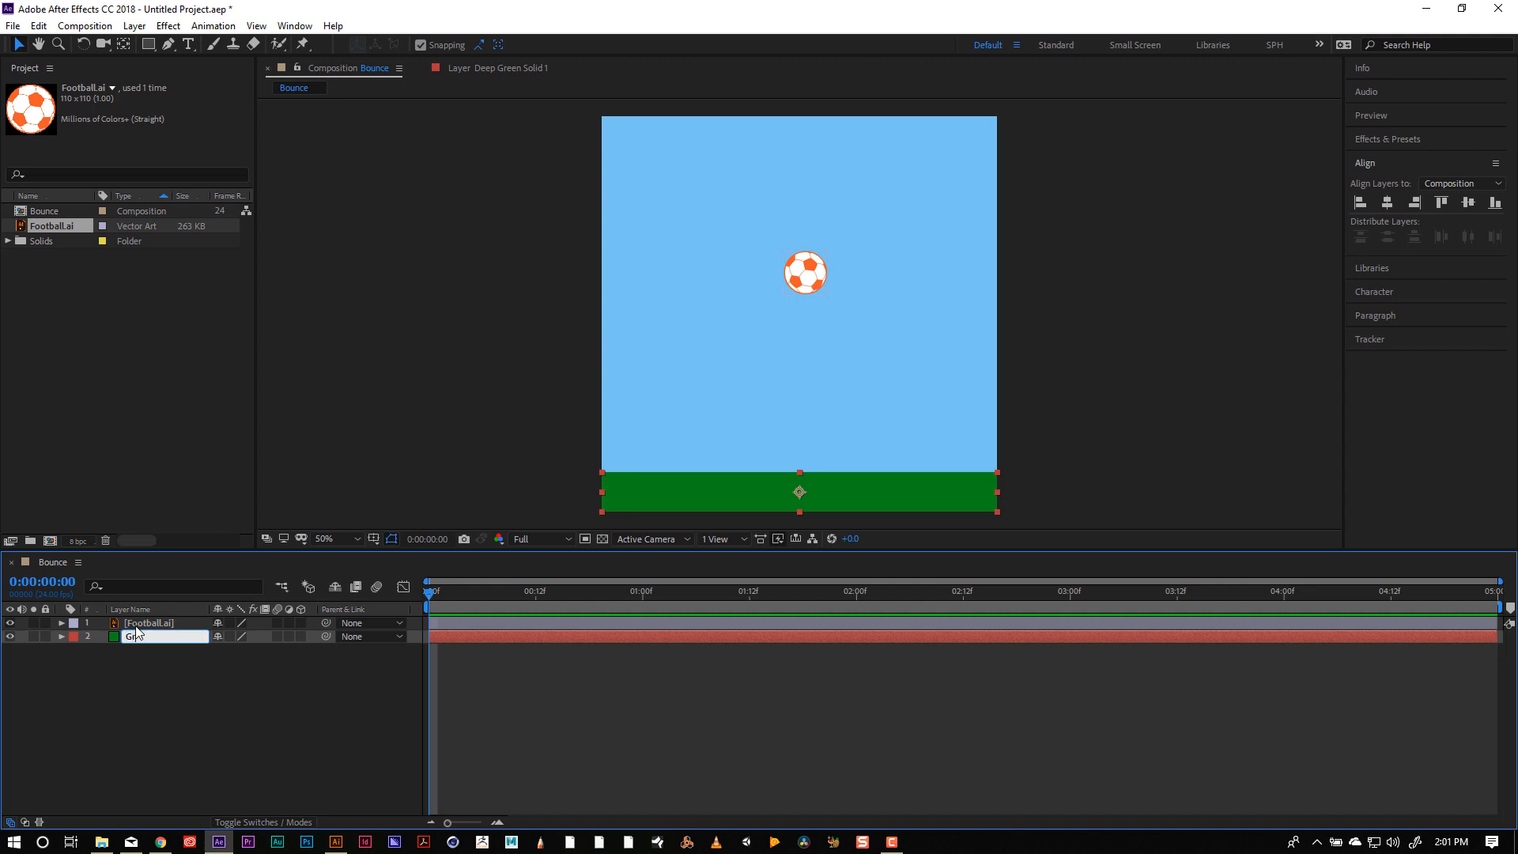
{"action": "type", "text": "ound"}
{"action": "key", "text": "BackSpace"}
{"action": "left_click", "coordinate": [166, 624]}
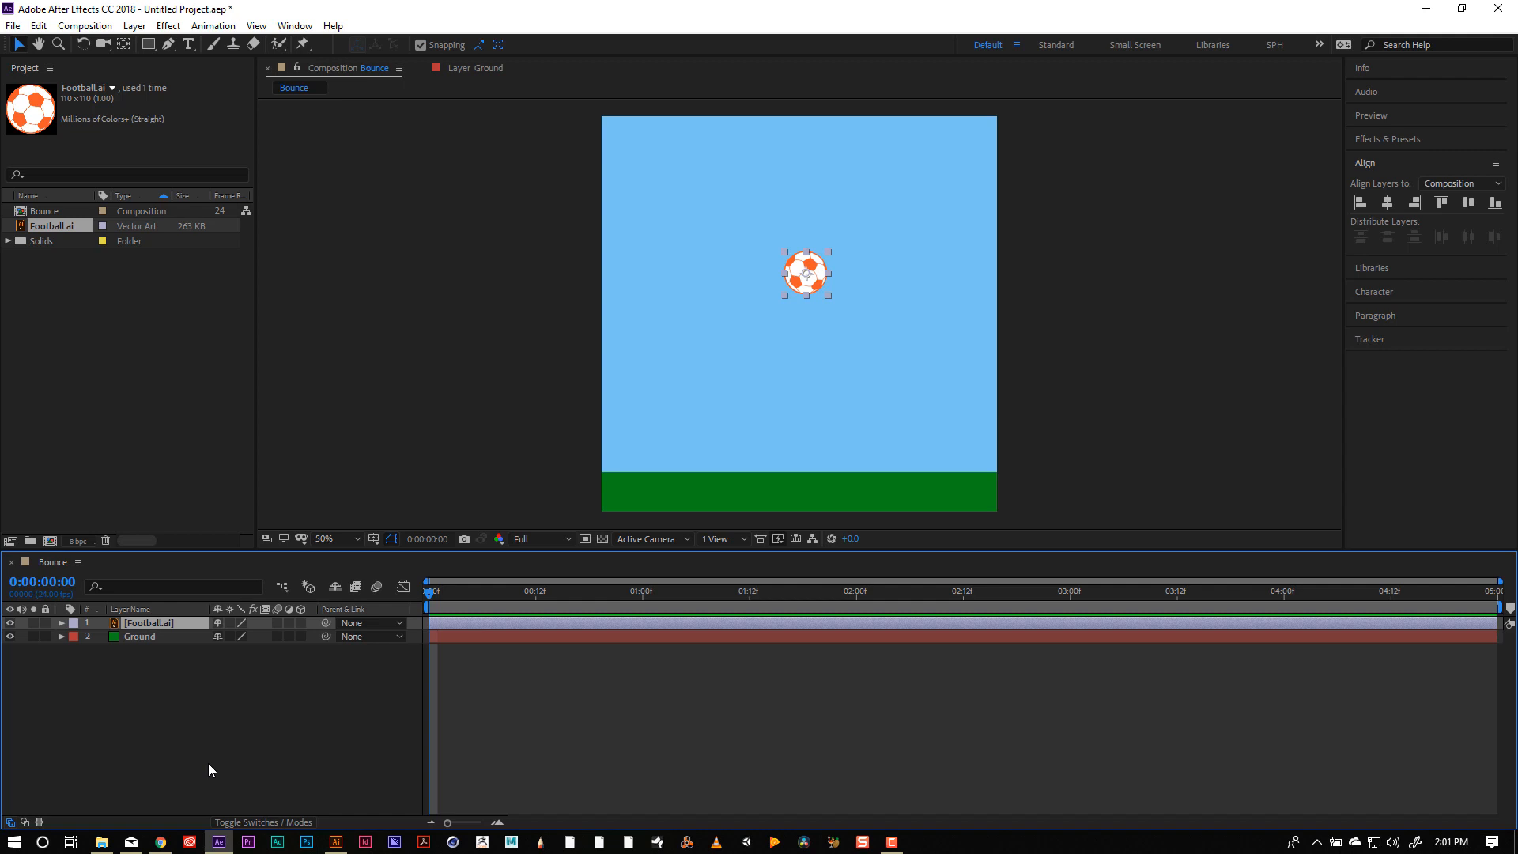
{"action": "key", "text": "Return"}
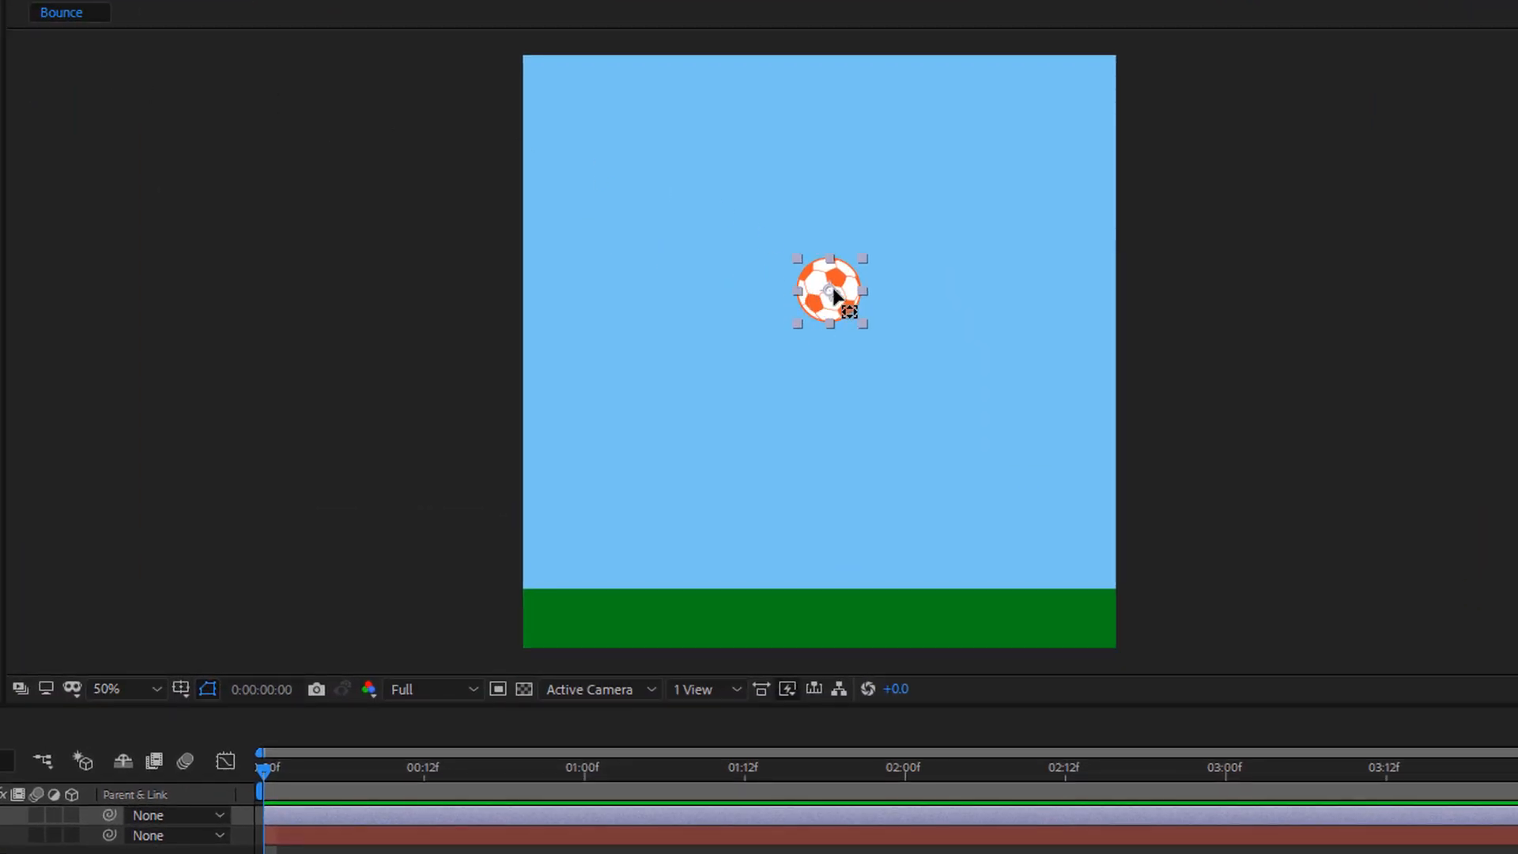
Move the ball's anchor point to its bottom edge and position the ball, horizontally centred, just above the composition's top edge.
{"action": "left_click", "coordinate": [111, 777]}
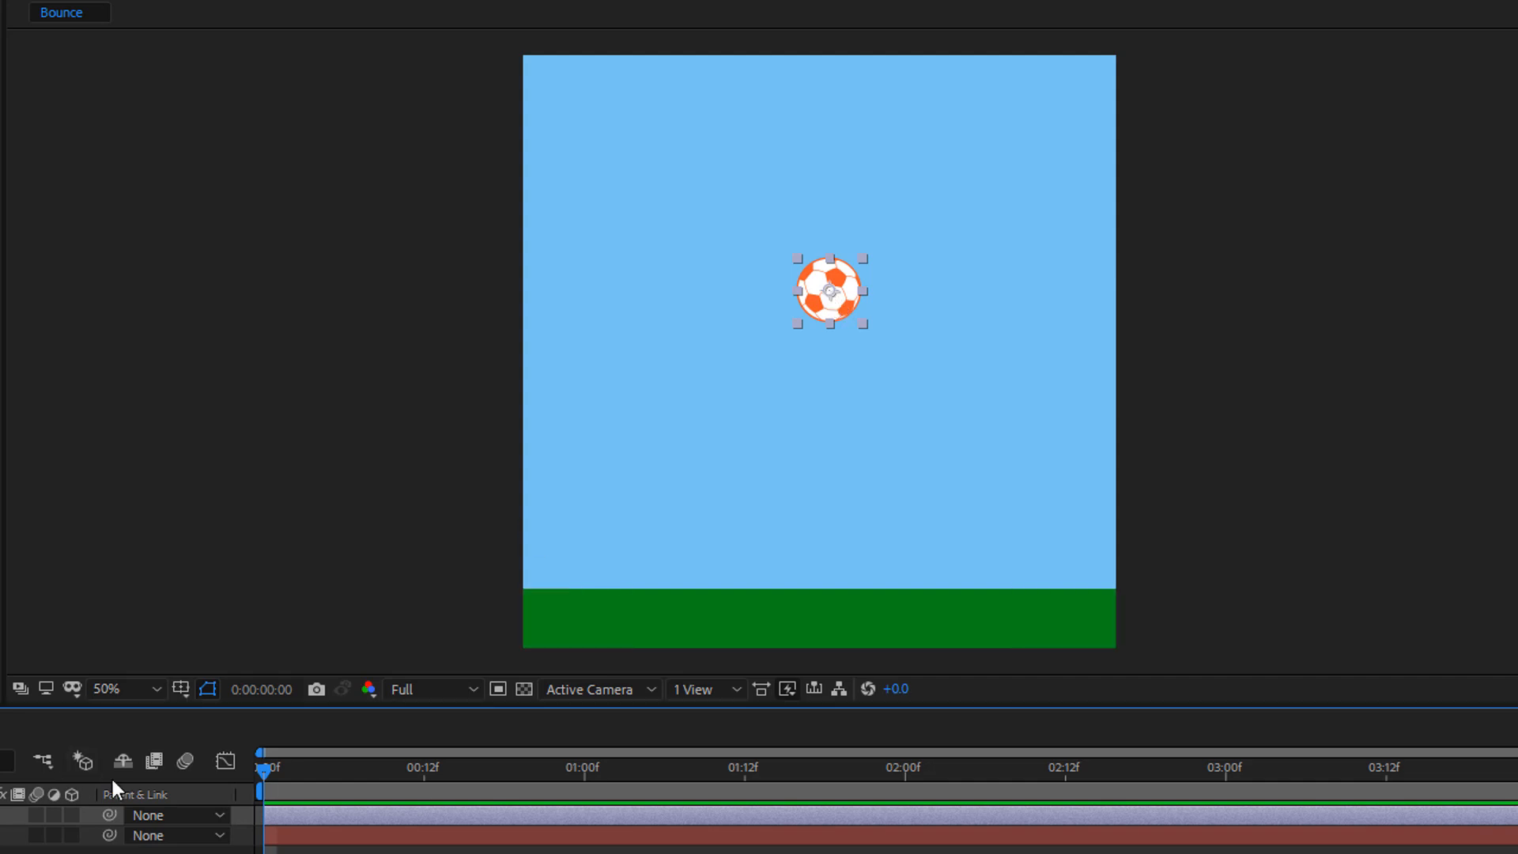
{"action": "left_click_drag", "start_coordinate": [837, 297], "coordinate": [835, 326]}
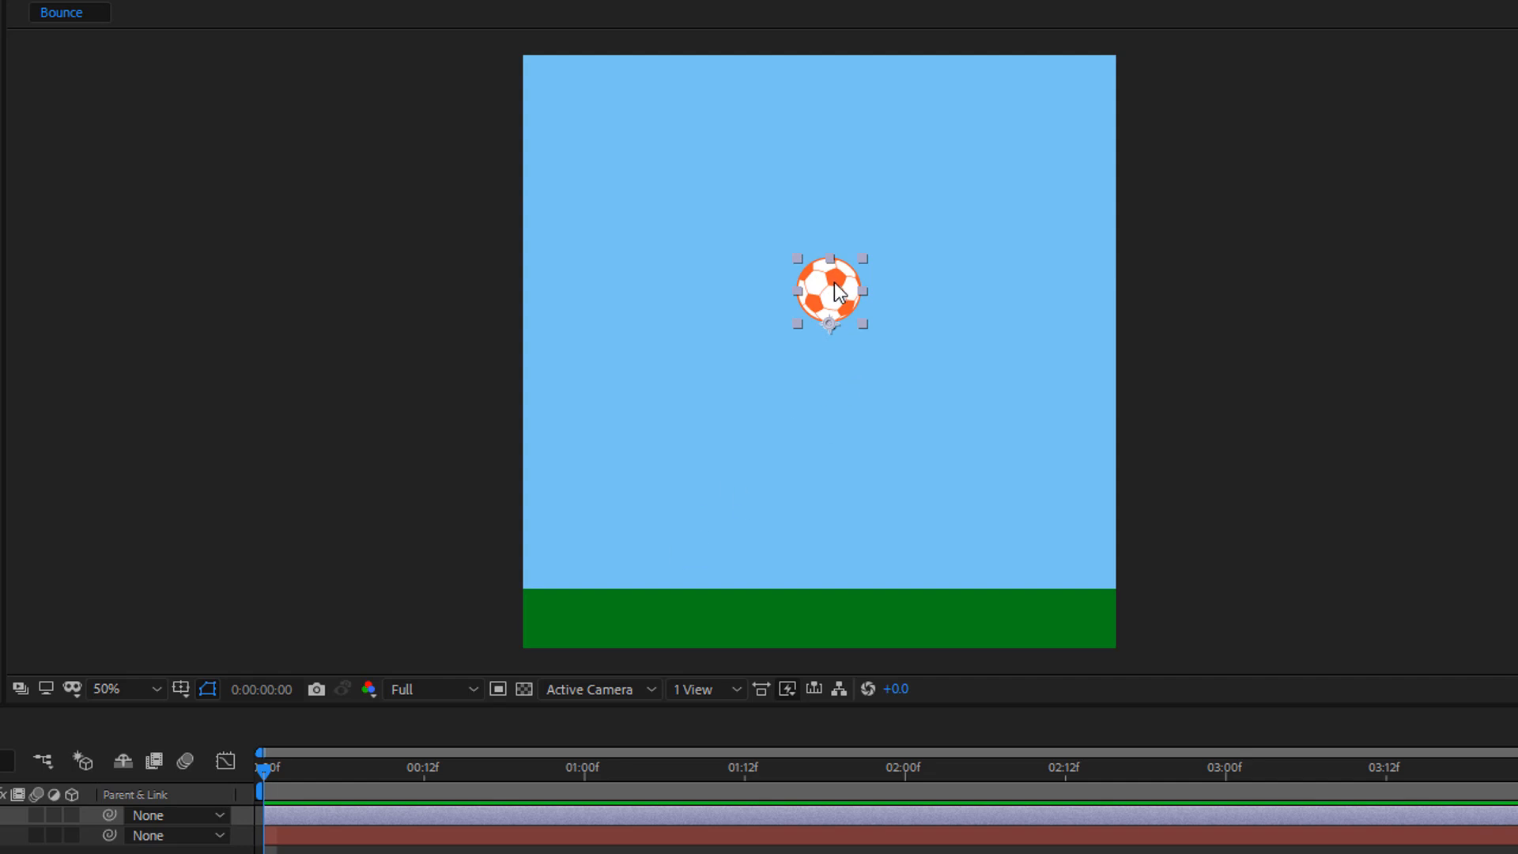
{"action": "left_click_drag", "start_coordinate": [834, 282], "coordinate": [832, 45]}
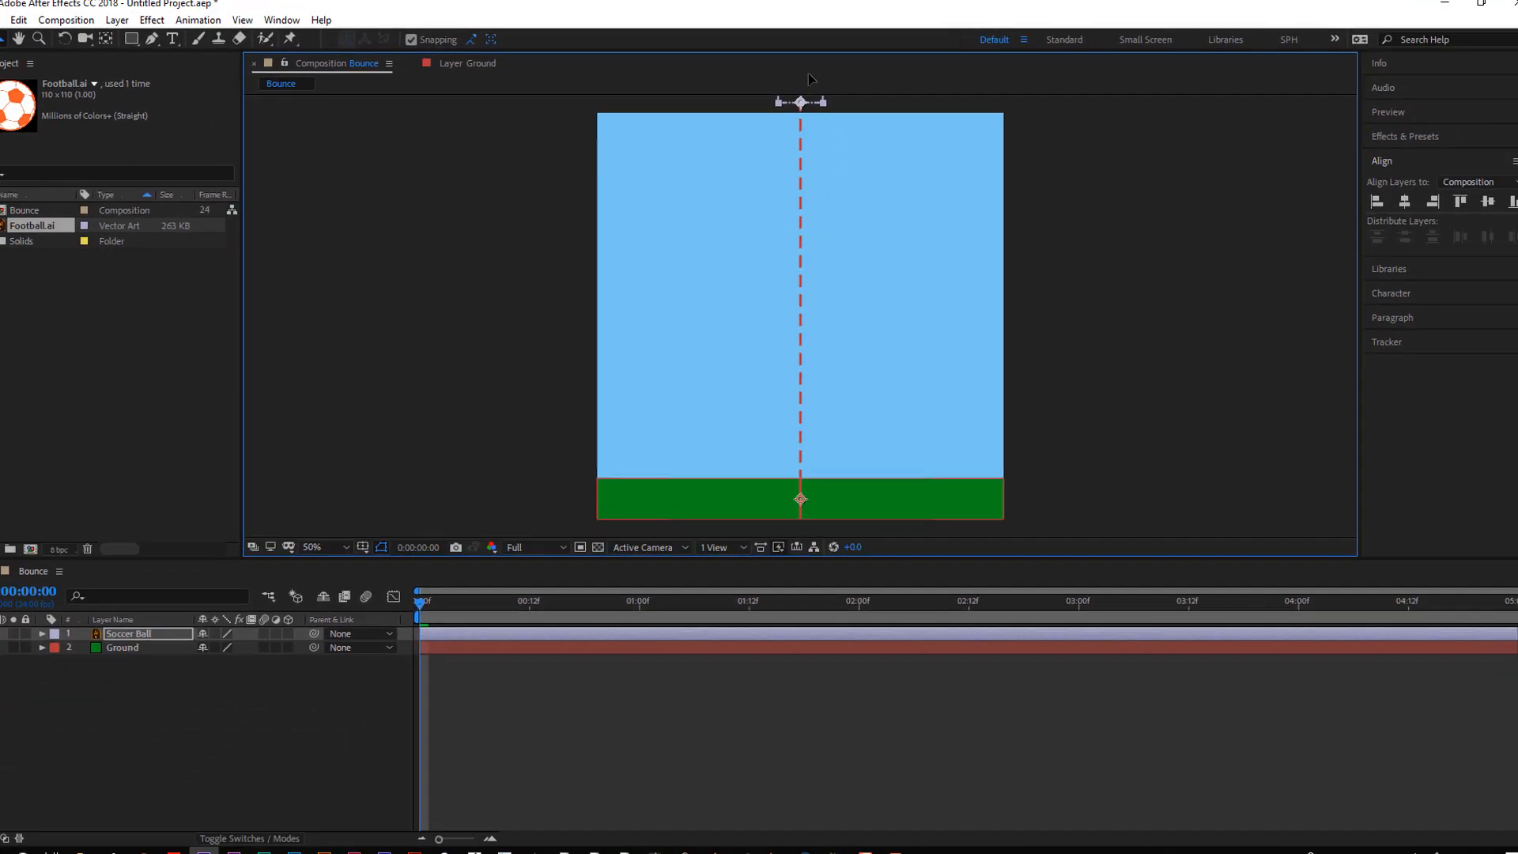
Reveal the Soccer Ball layer's Position property and separate its dimensions into X and Y.
{"action": "left_click", "coordinate": [824, 35]}
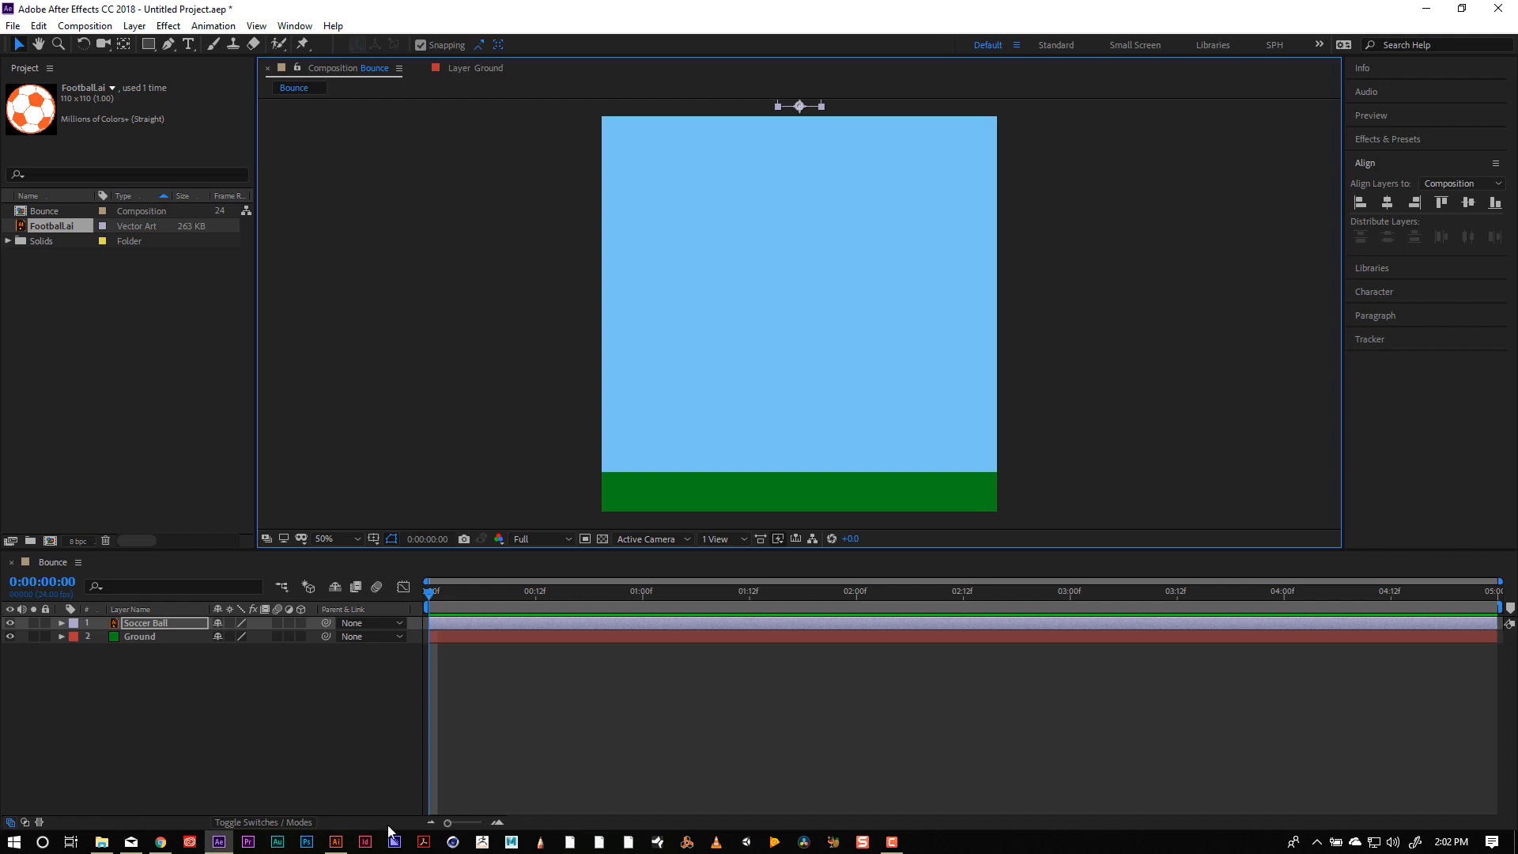
{"action": "left_click", "coordinate": [165, 625]}
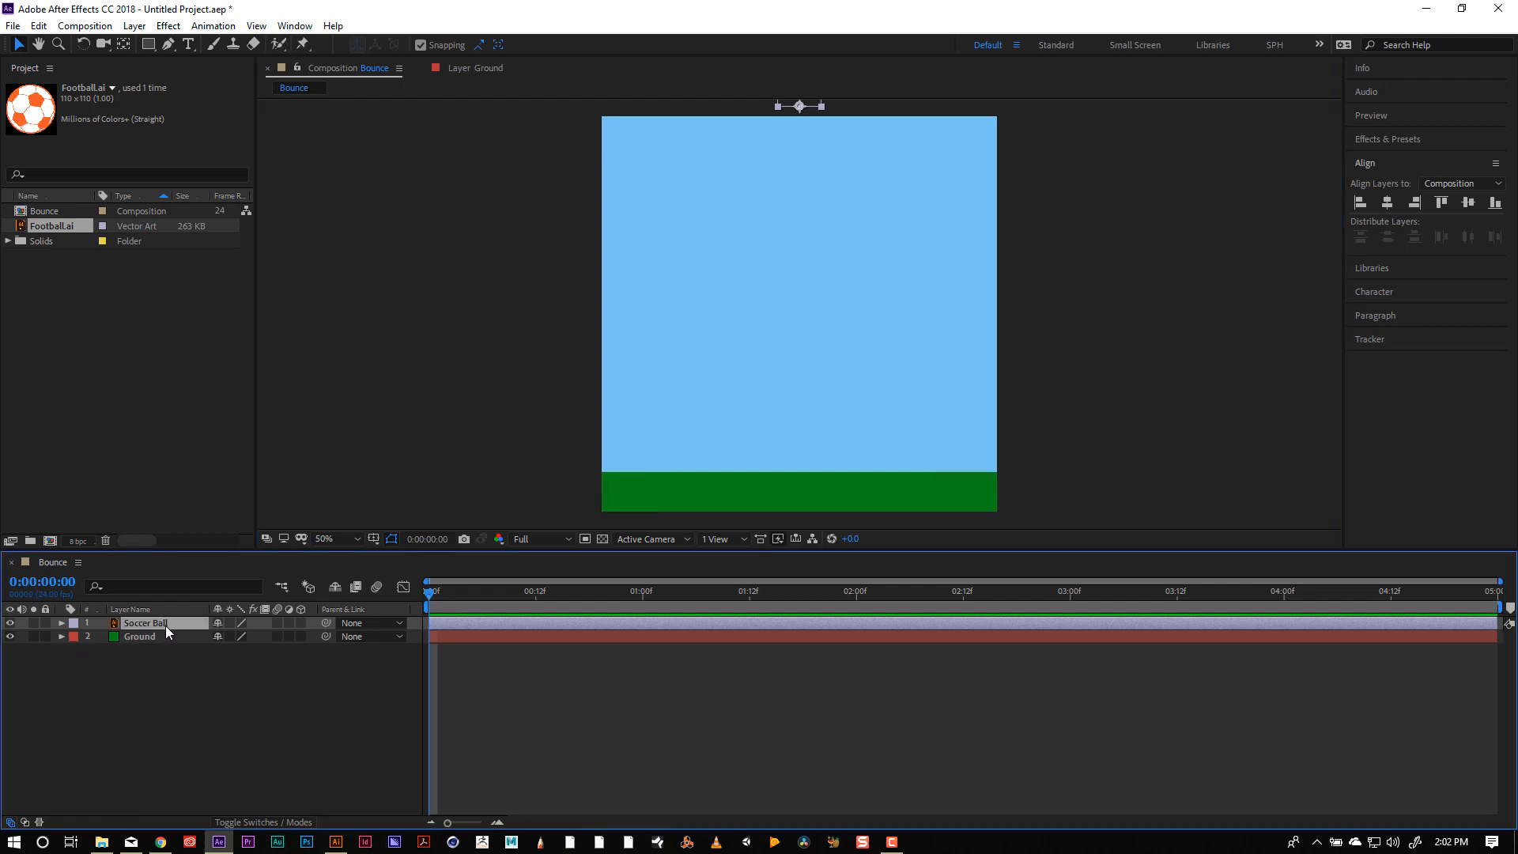
{"action": "key", "text": "p"}
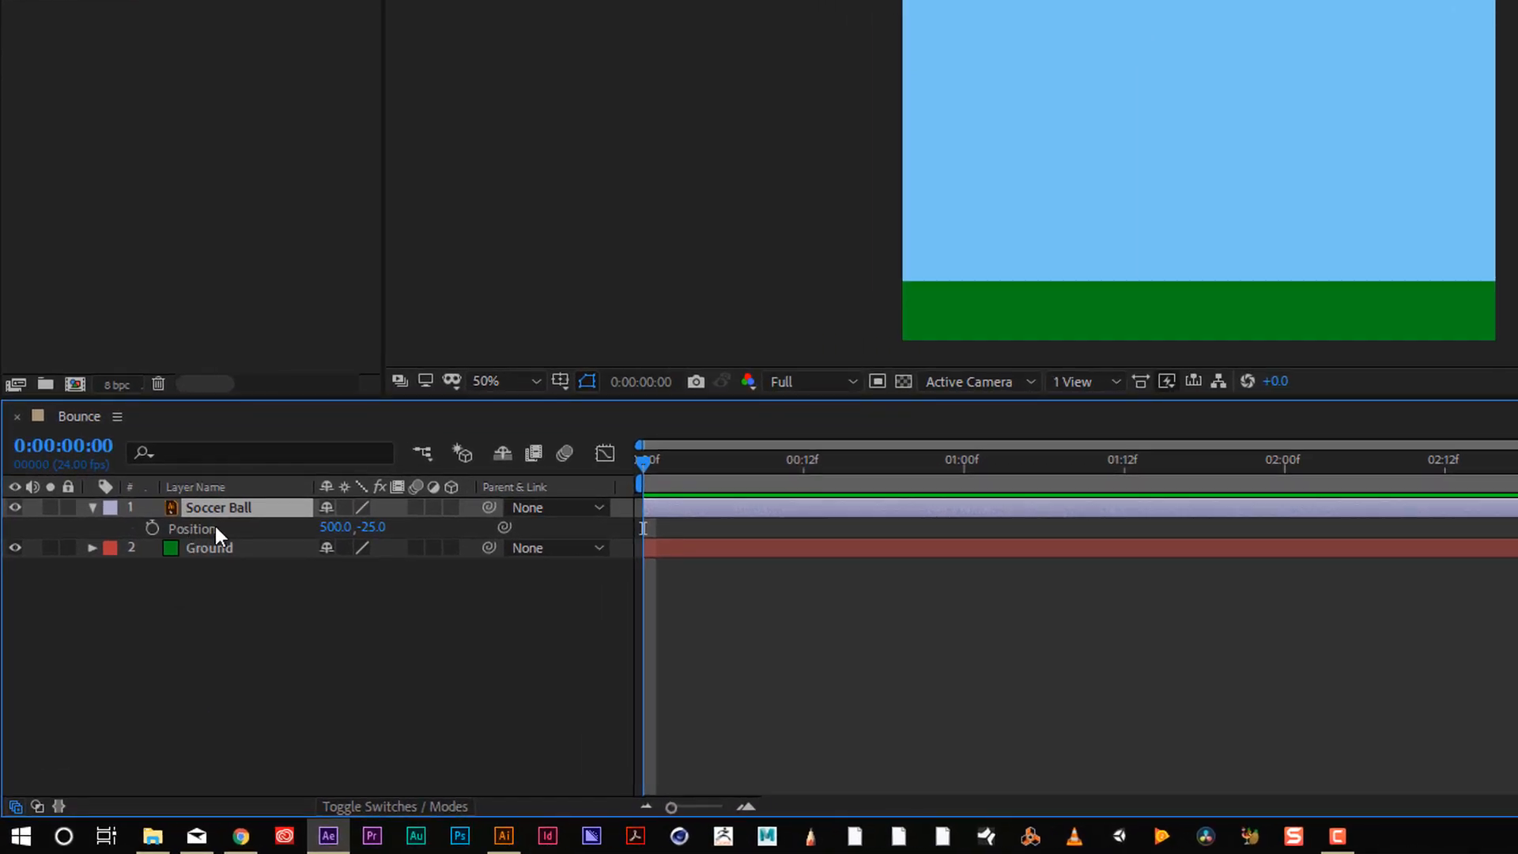
{"action": "right_click", "coordinate": [206, 528]}
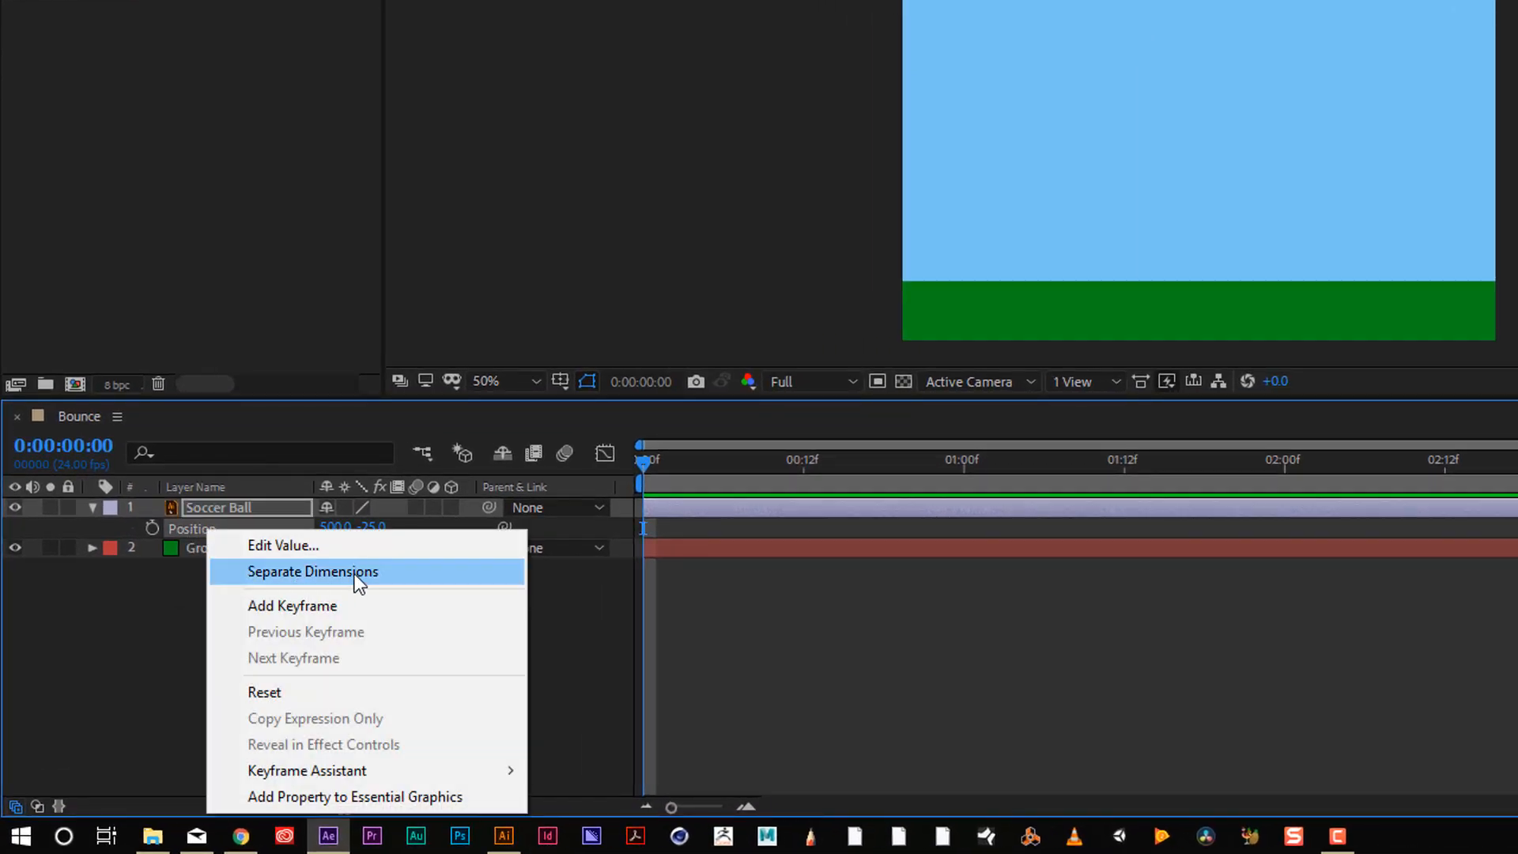
{"action": "left_click", "coordinate": [358, 583]}
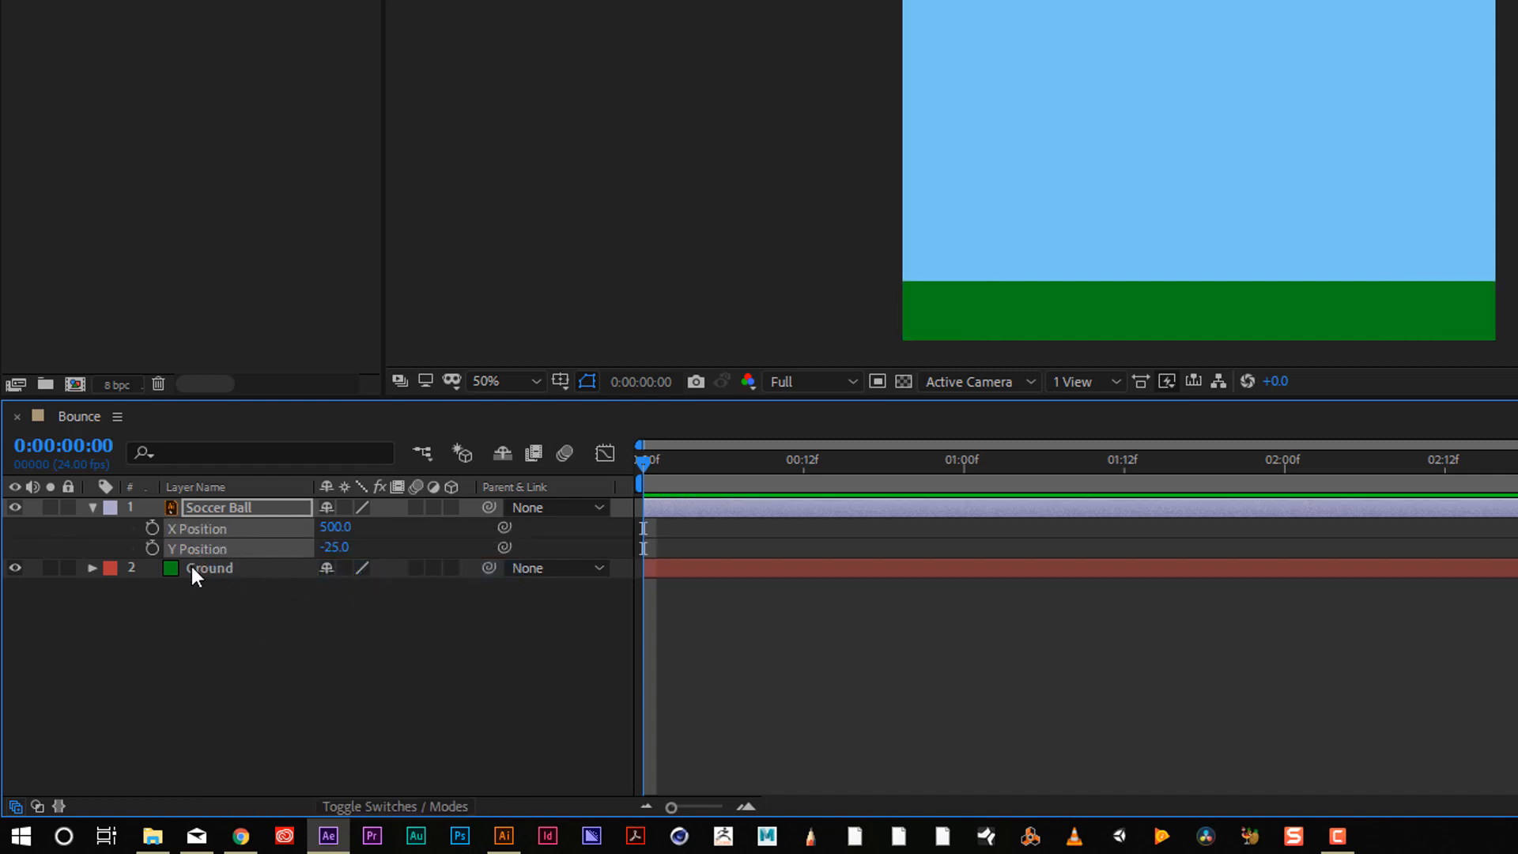
{"action": "left_click", "coordinate": [211, 661]}
Add a Y Position keyframe to Soccer Ball at 0:00:00:00 and another at 0:00:00:12 with Y Position 900.
{"action": "left_click", "coordinate": [226, 548]}
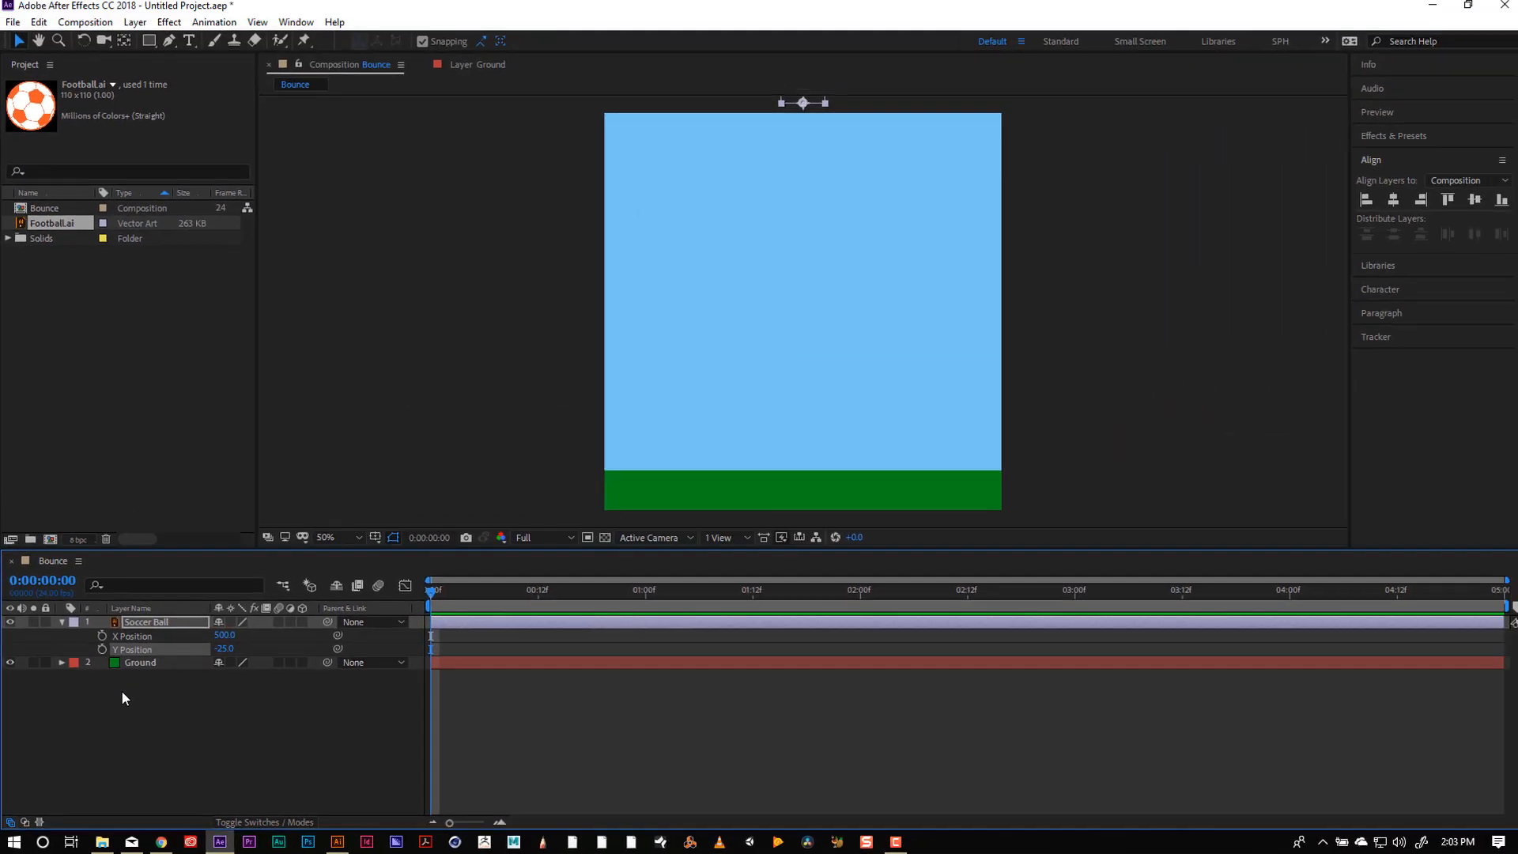
{"action": "left_click", "coordinate": [101, 650]}
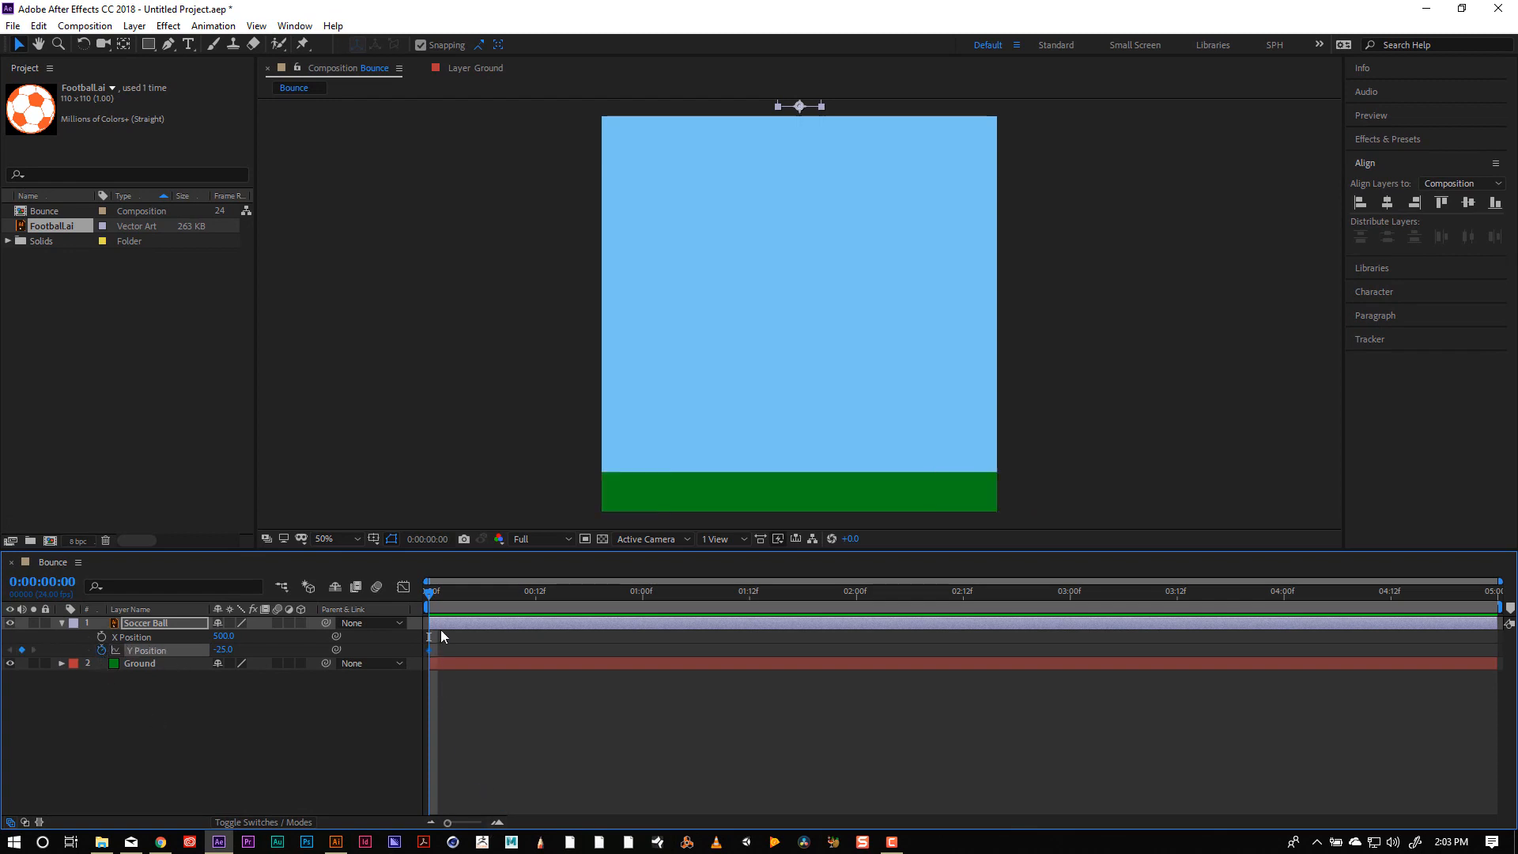
{"action": "left_click_drag", "start_coordinate": [430, 593], "coordinate": [538, 589]}
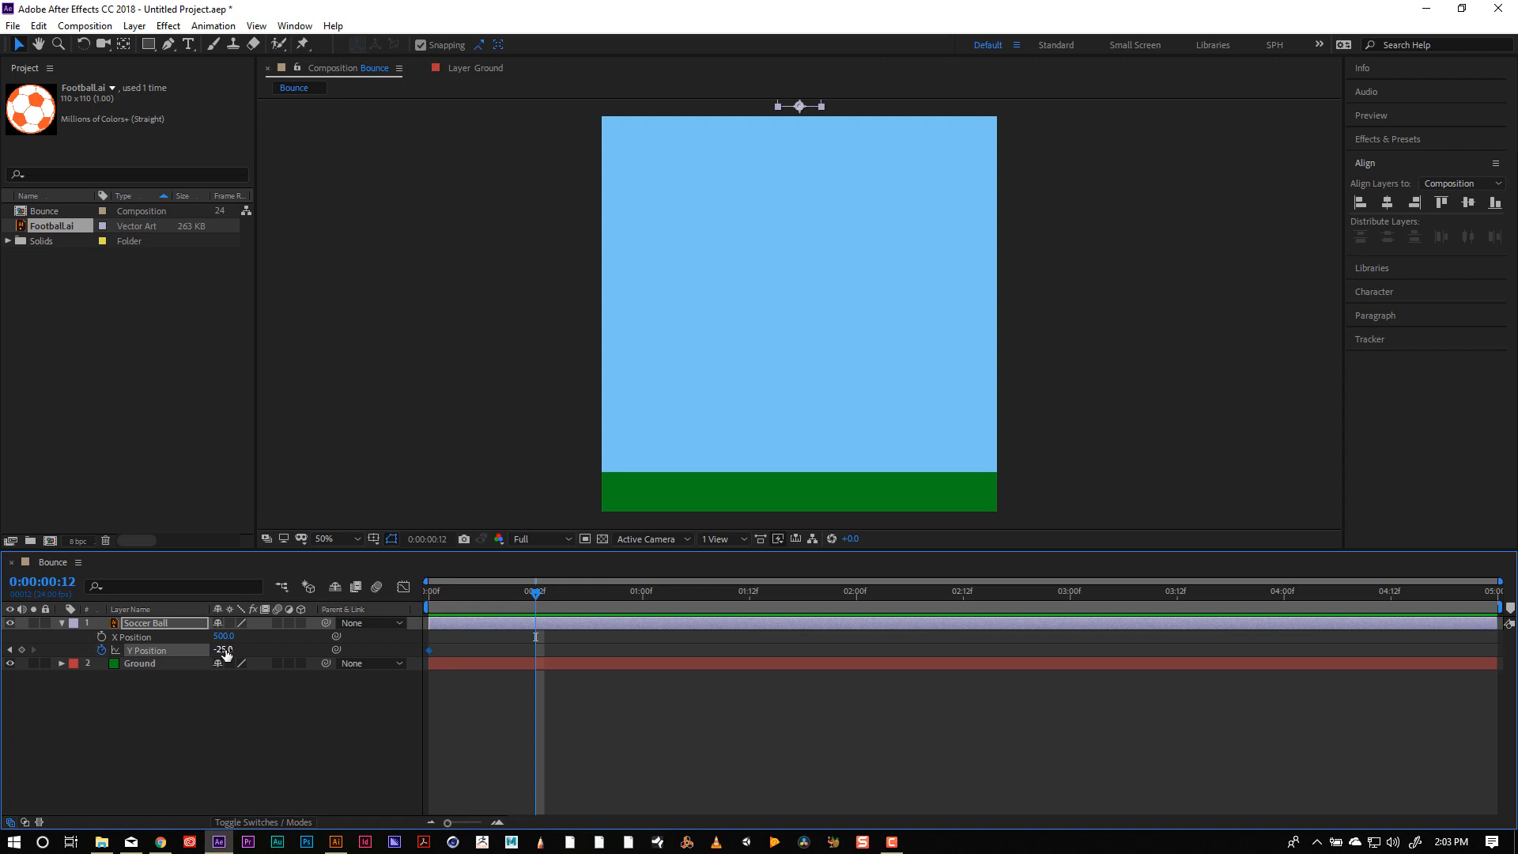
{"action": "left_click_drag", "start_coordinate": [226, 653], "coordinate": [1012, 704]}
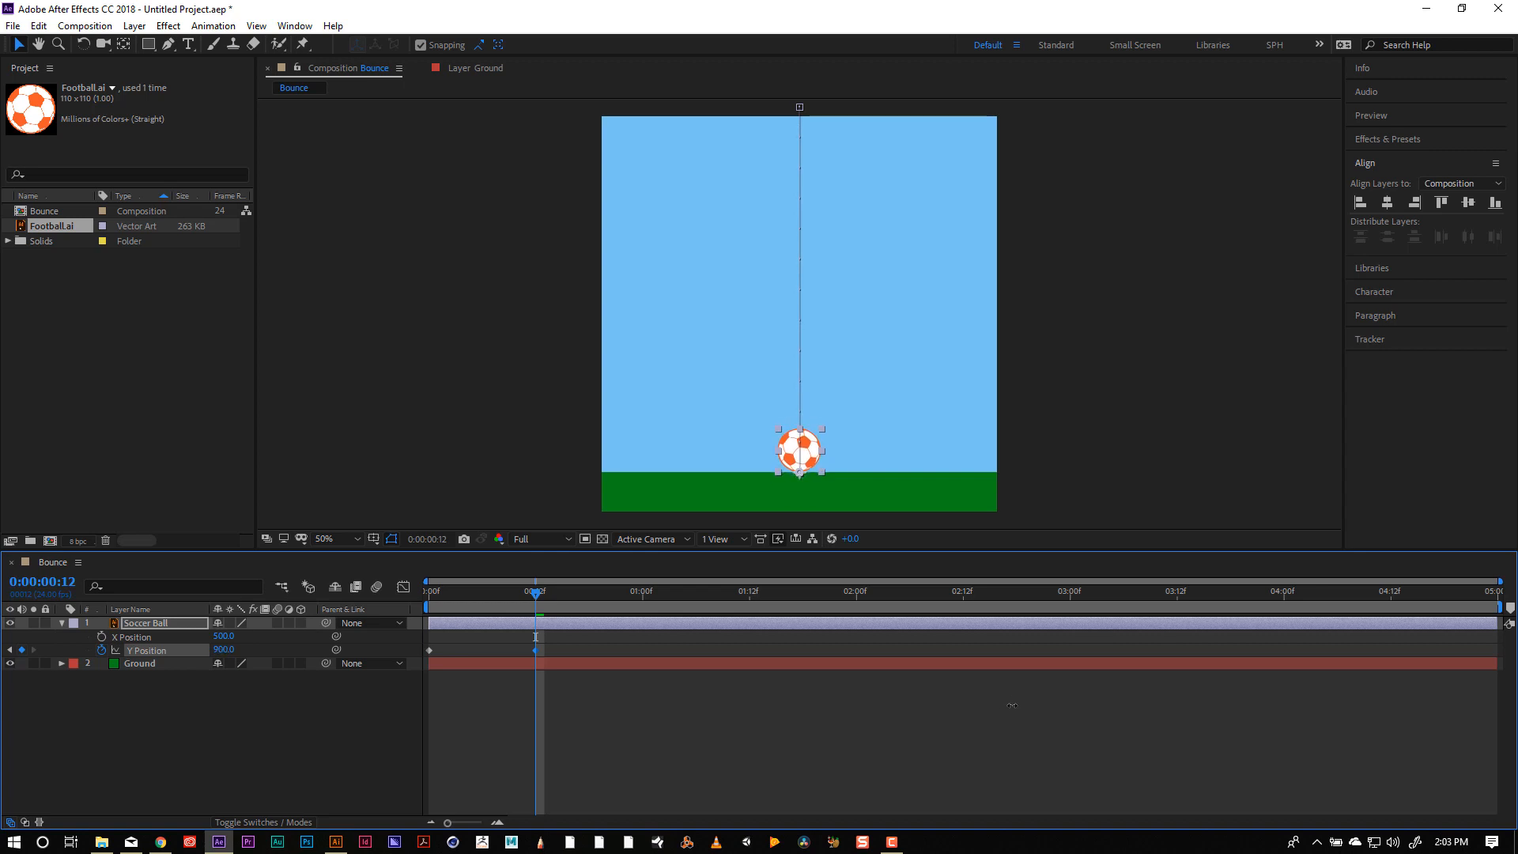
Inspect the ball's contact with the ground up close and fine-tune its Y Position at 0:00:00:12 to 901.
{"action": "key", "text": "period"}
{"action": "key", "text": "period"}
{"action": "key", "text": "comma"}
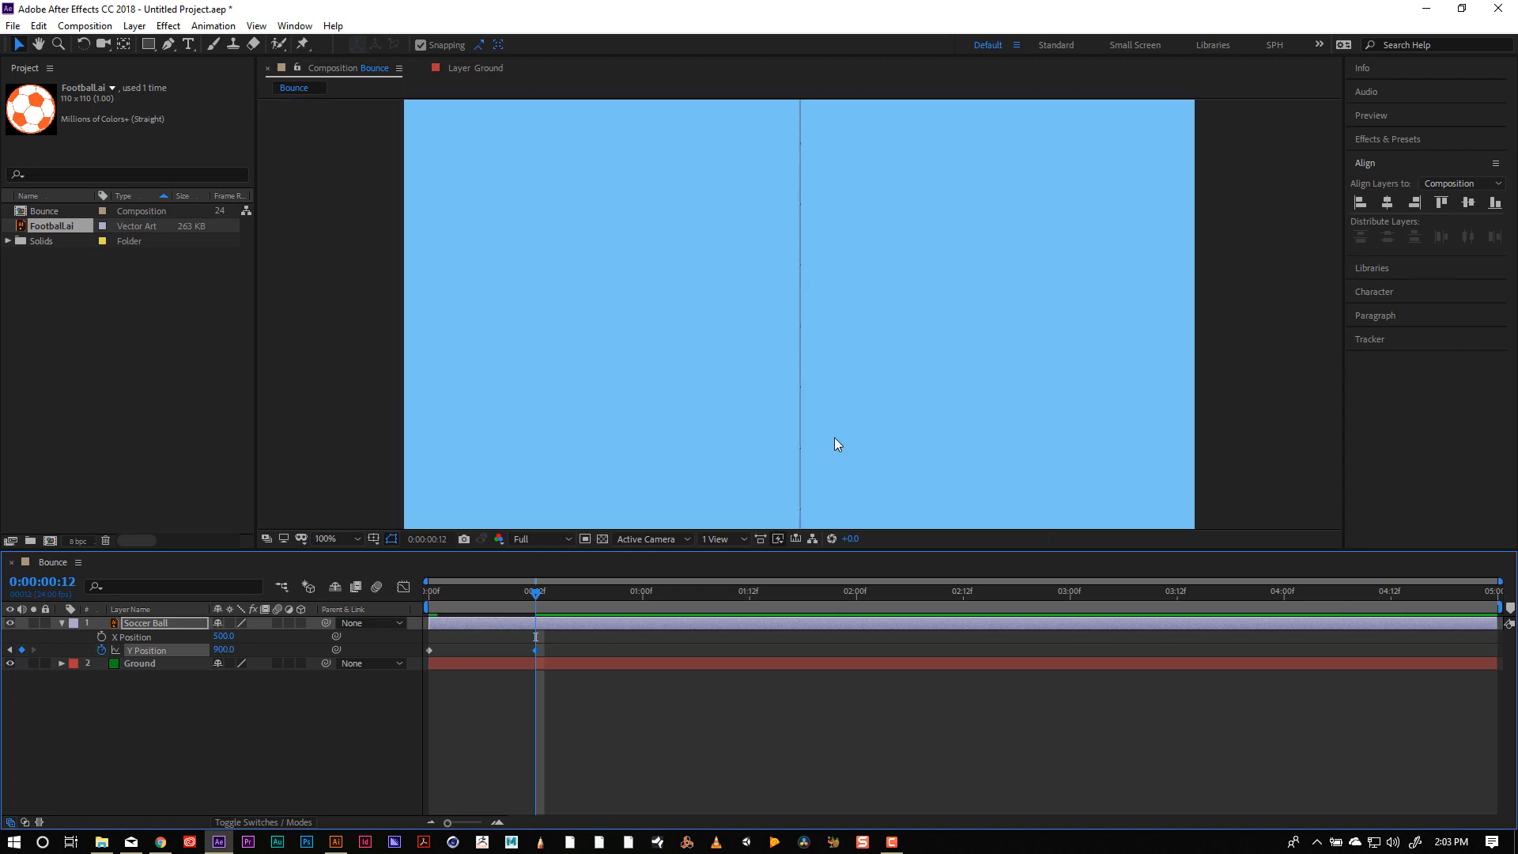
{"action": "left_click_drag", "start_coordinate": [737, 395], "coordinate": [723, 125]}
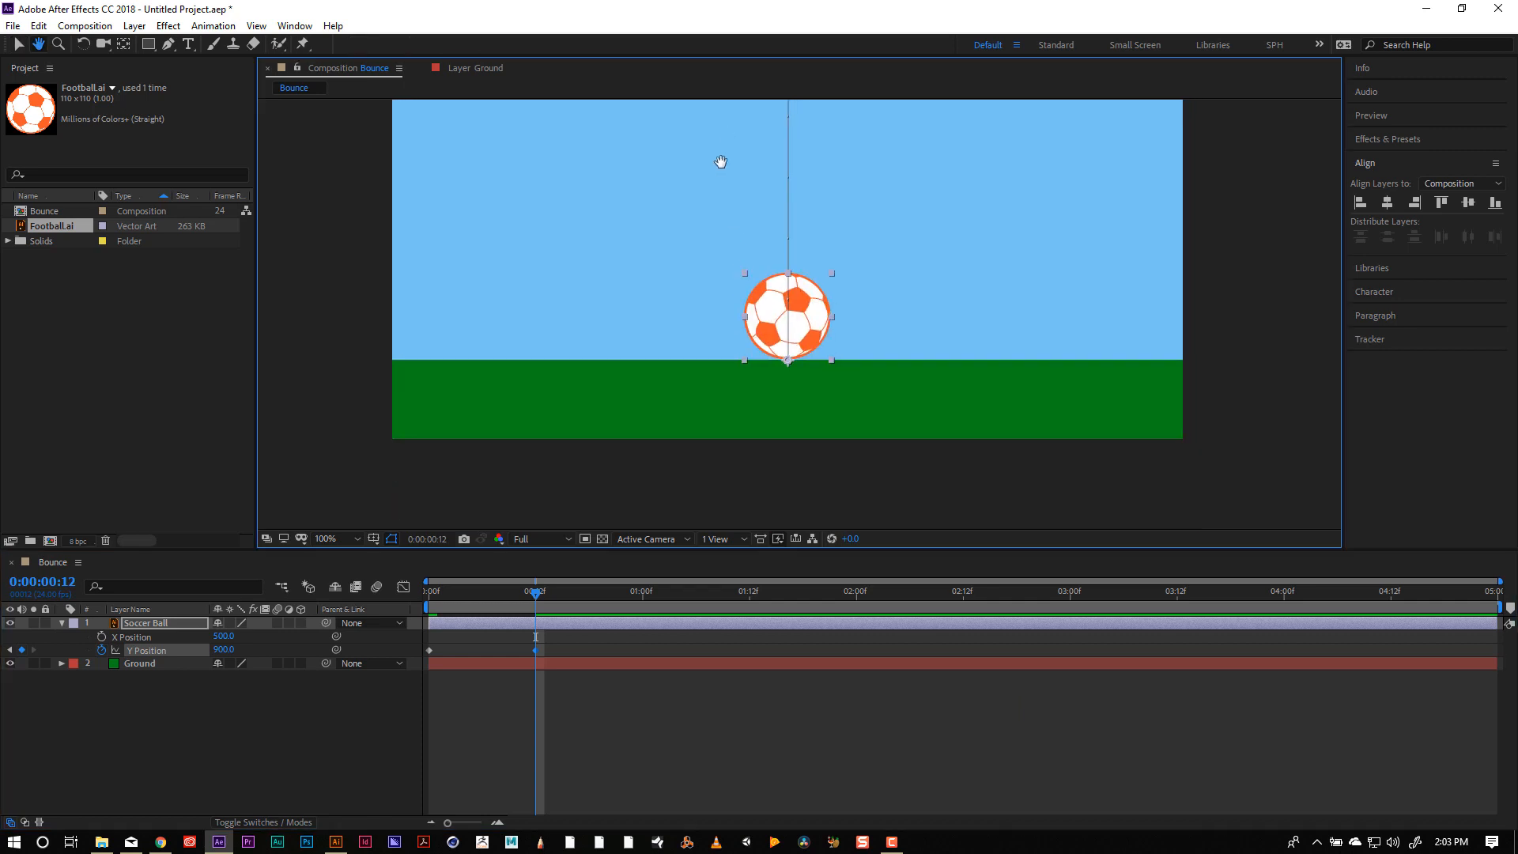
{"action": "key", "text": "period"}
{"action": "key", "text": "period"}
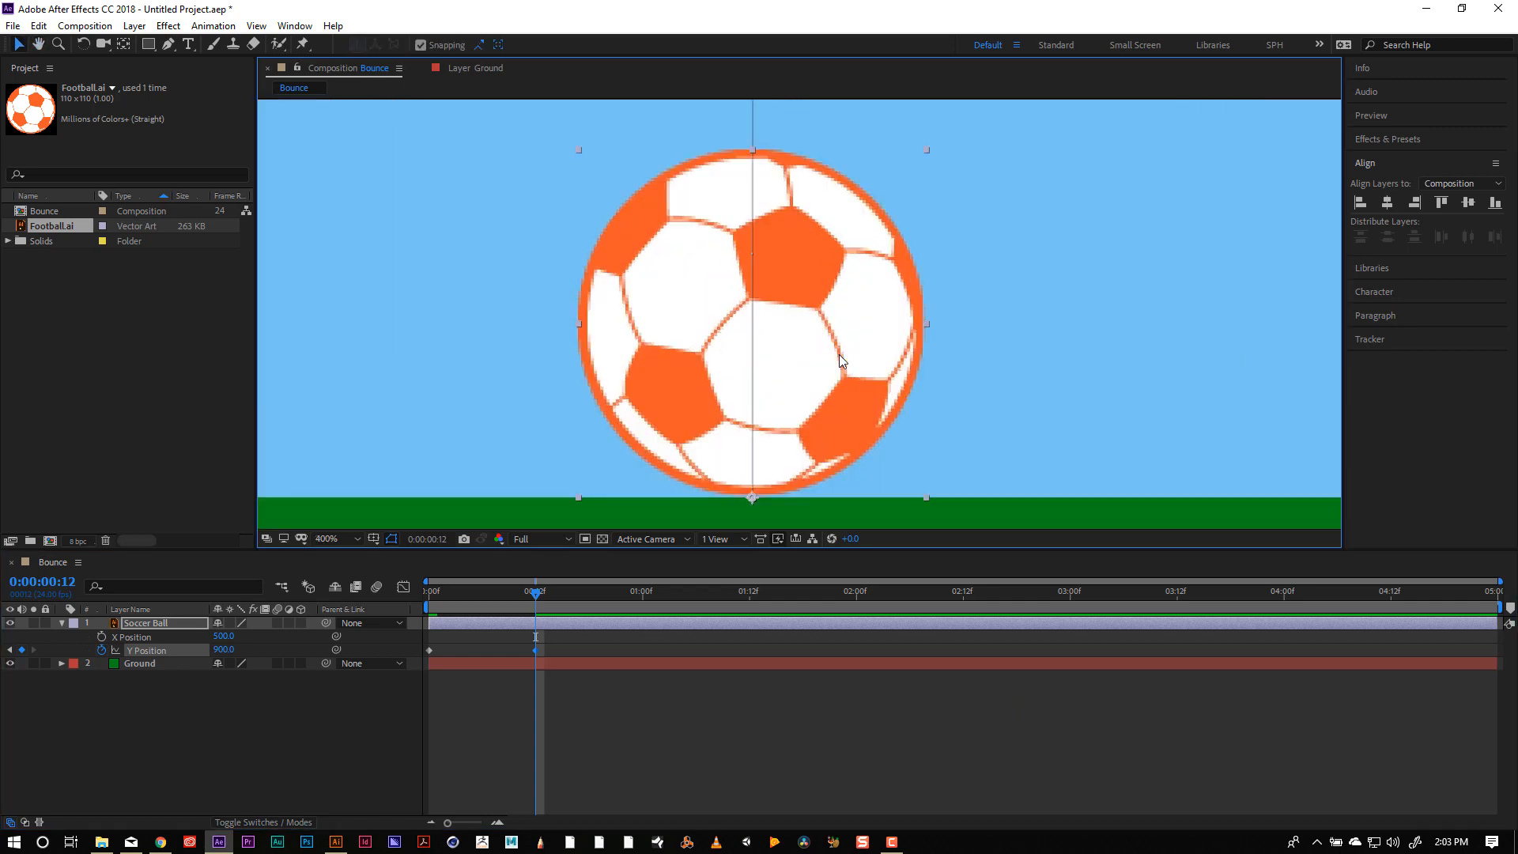
{"action": "left_click", "coordinate": [225, 650]}
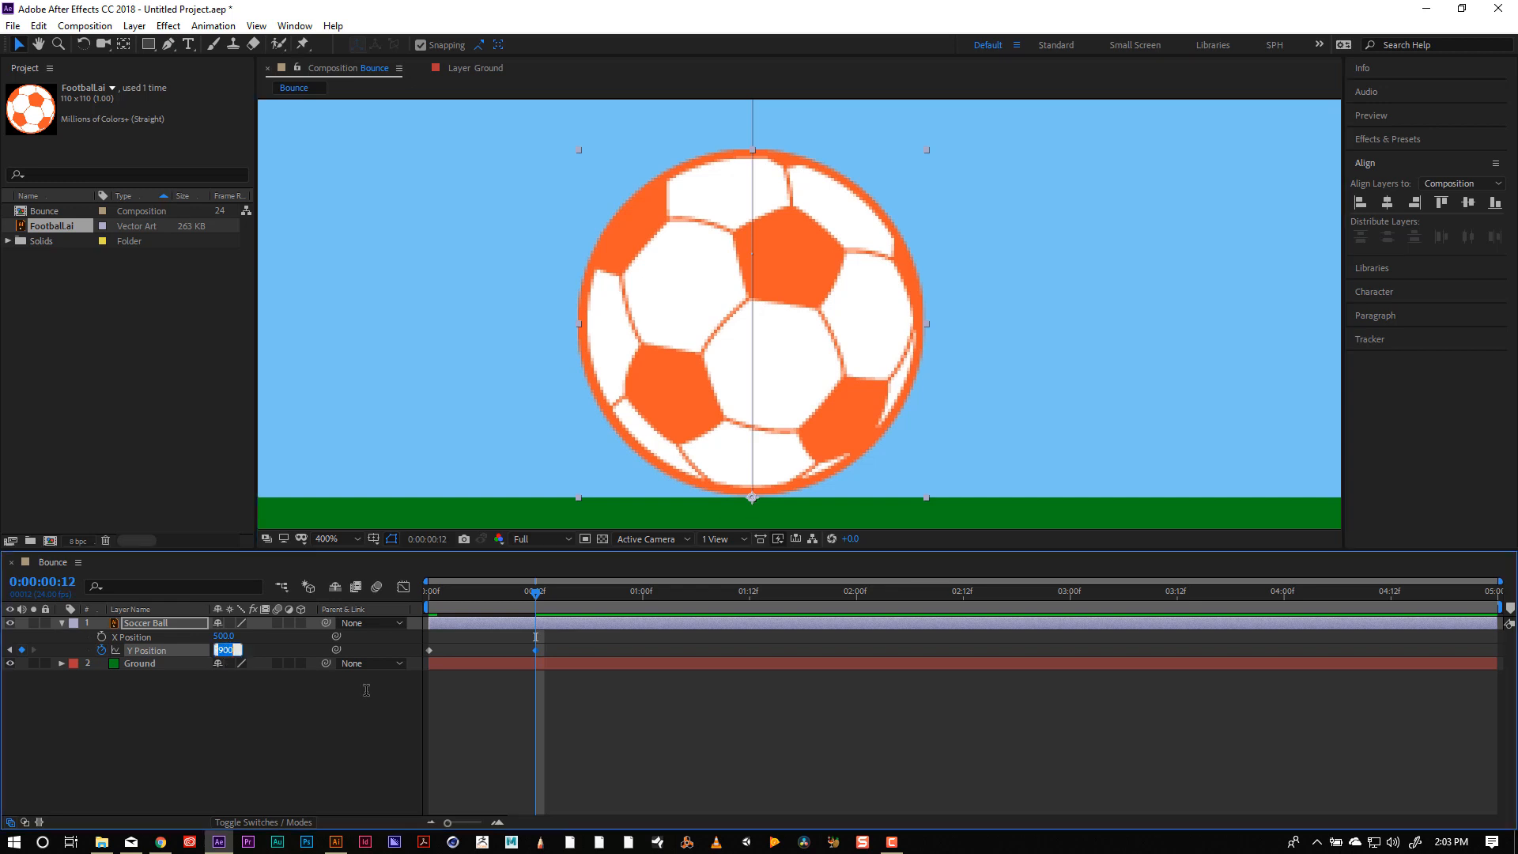
{"action": "type", "text": "899"}
{"action": "key", "text": "Return"}
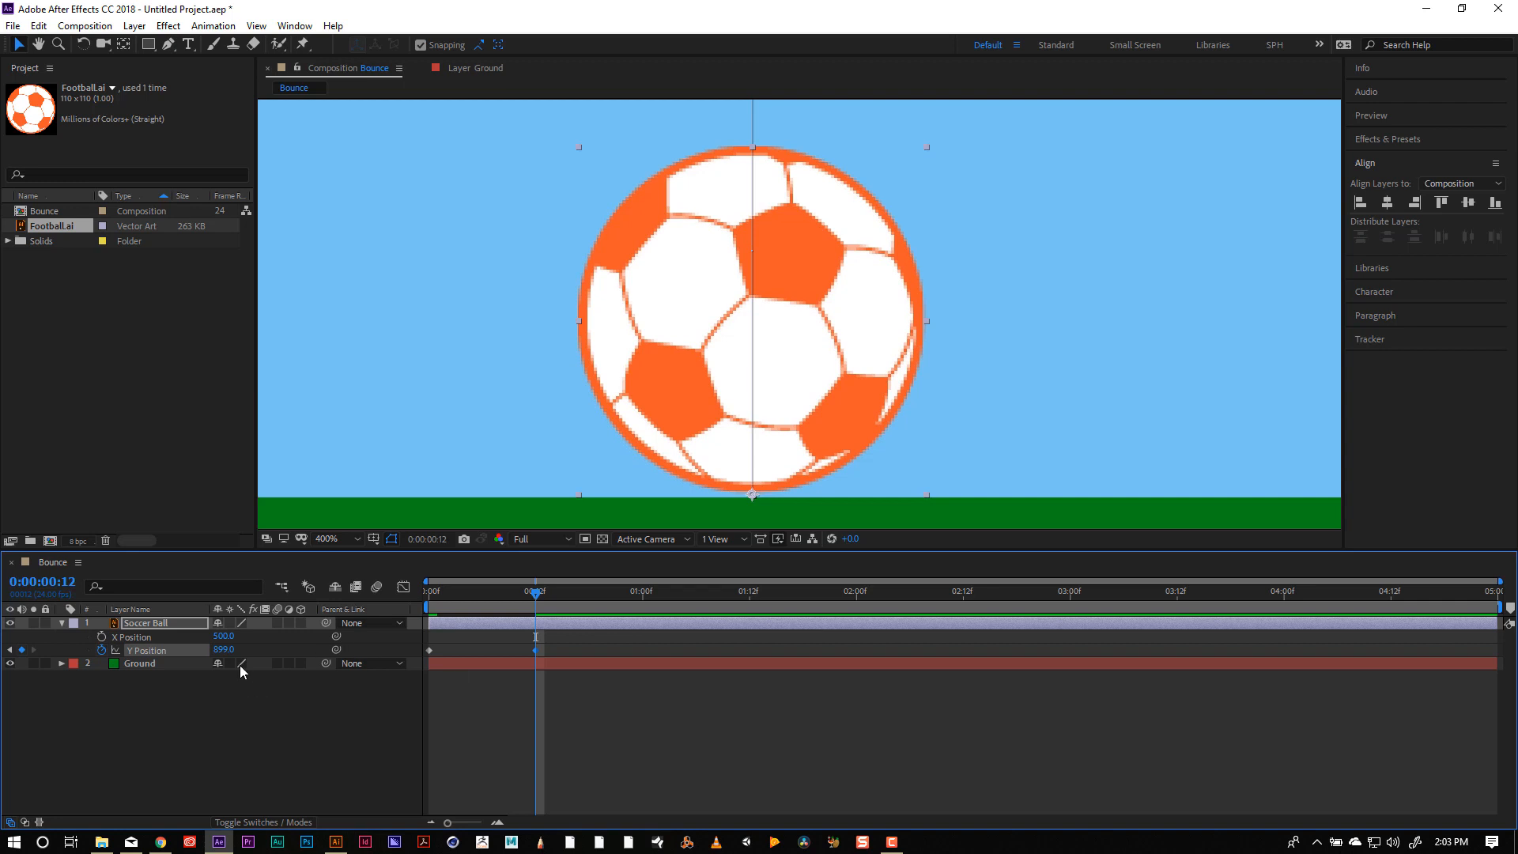
{"action": "left_click", "coordinate": [218, 650]}
{"action": "type", "text": "900"}
{"action": "key", "text": "Return"}
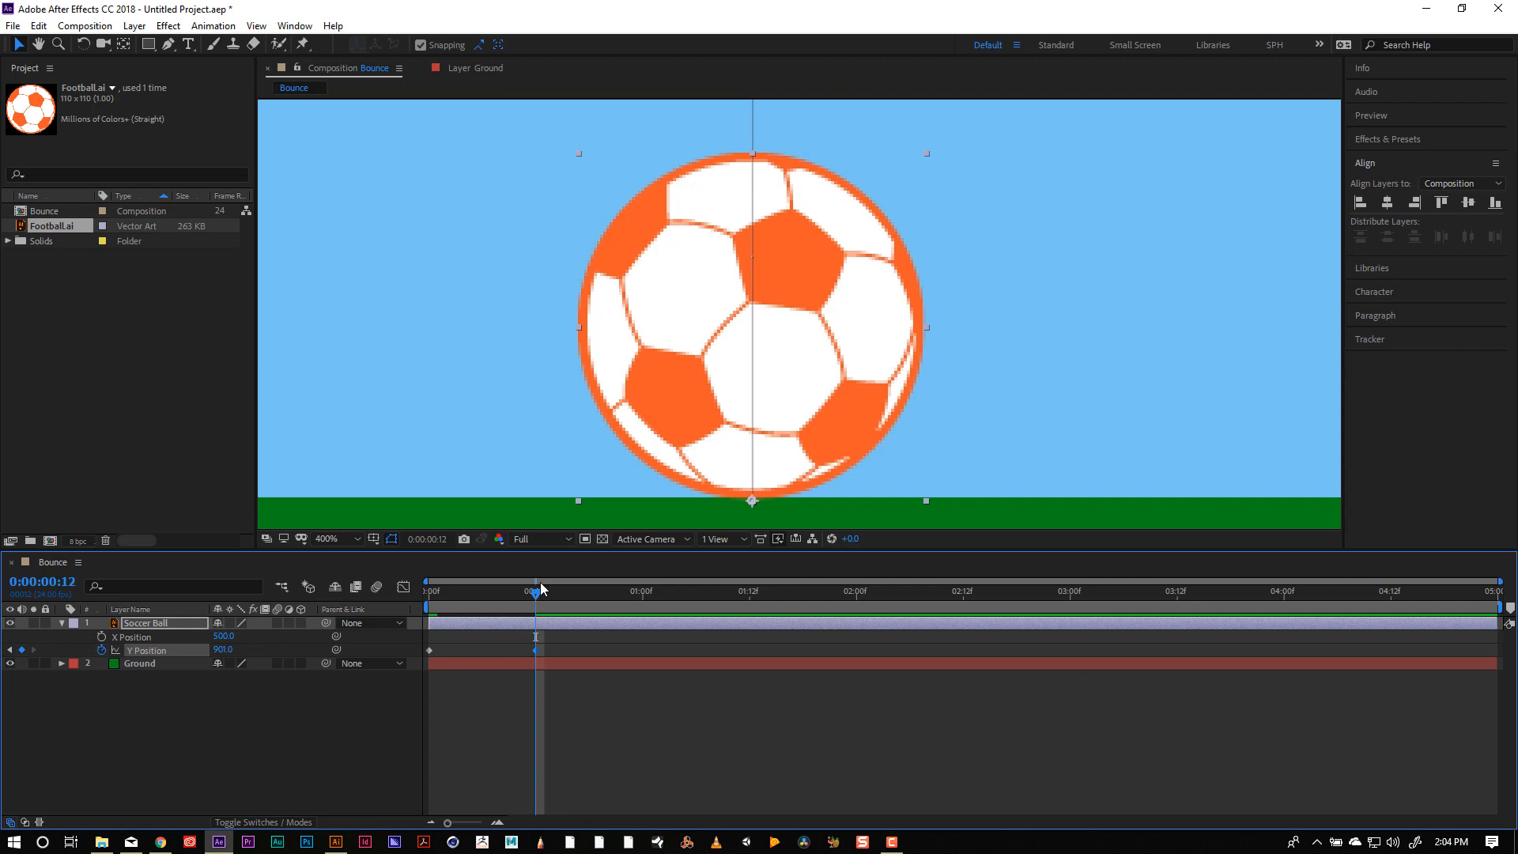
At 0:00:01:00, raise the ball vertically to a Y Position of about 459 for the first rebound keyframe.
{"action": "scroll", "coordinate": [837, 360], "scroll_direction": "down", "scroll_amount": 6}
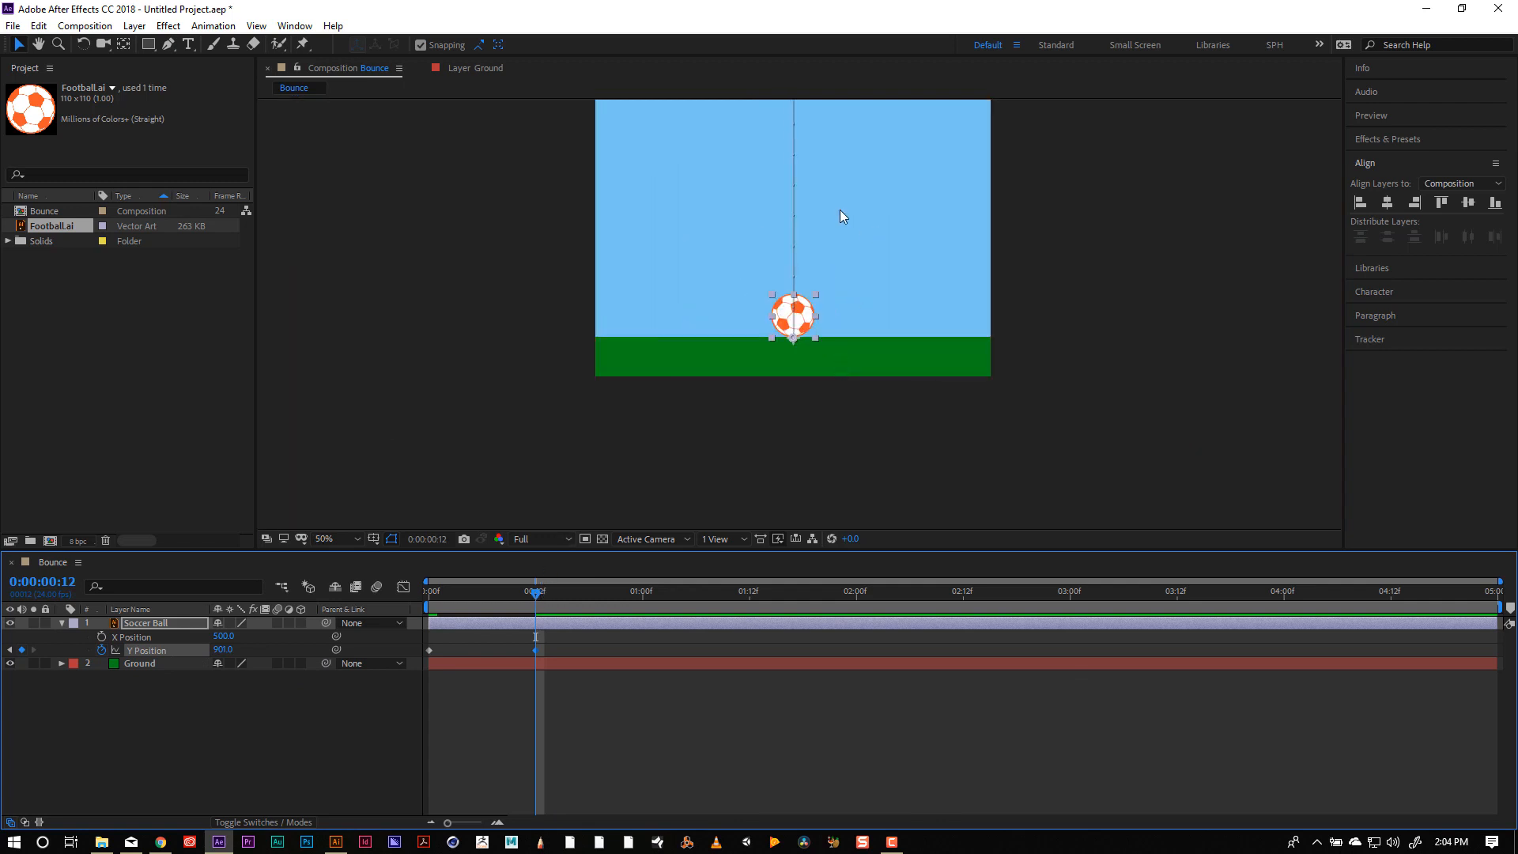
{"action": "key", "text": "h"}
{"action": "left_click_drag", "start_coordinate": [837, 214], "coordinate": [807, 336]}
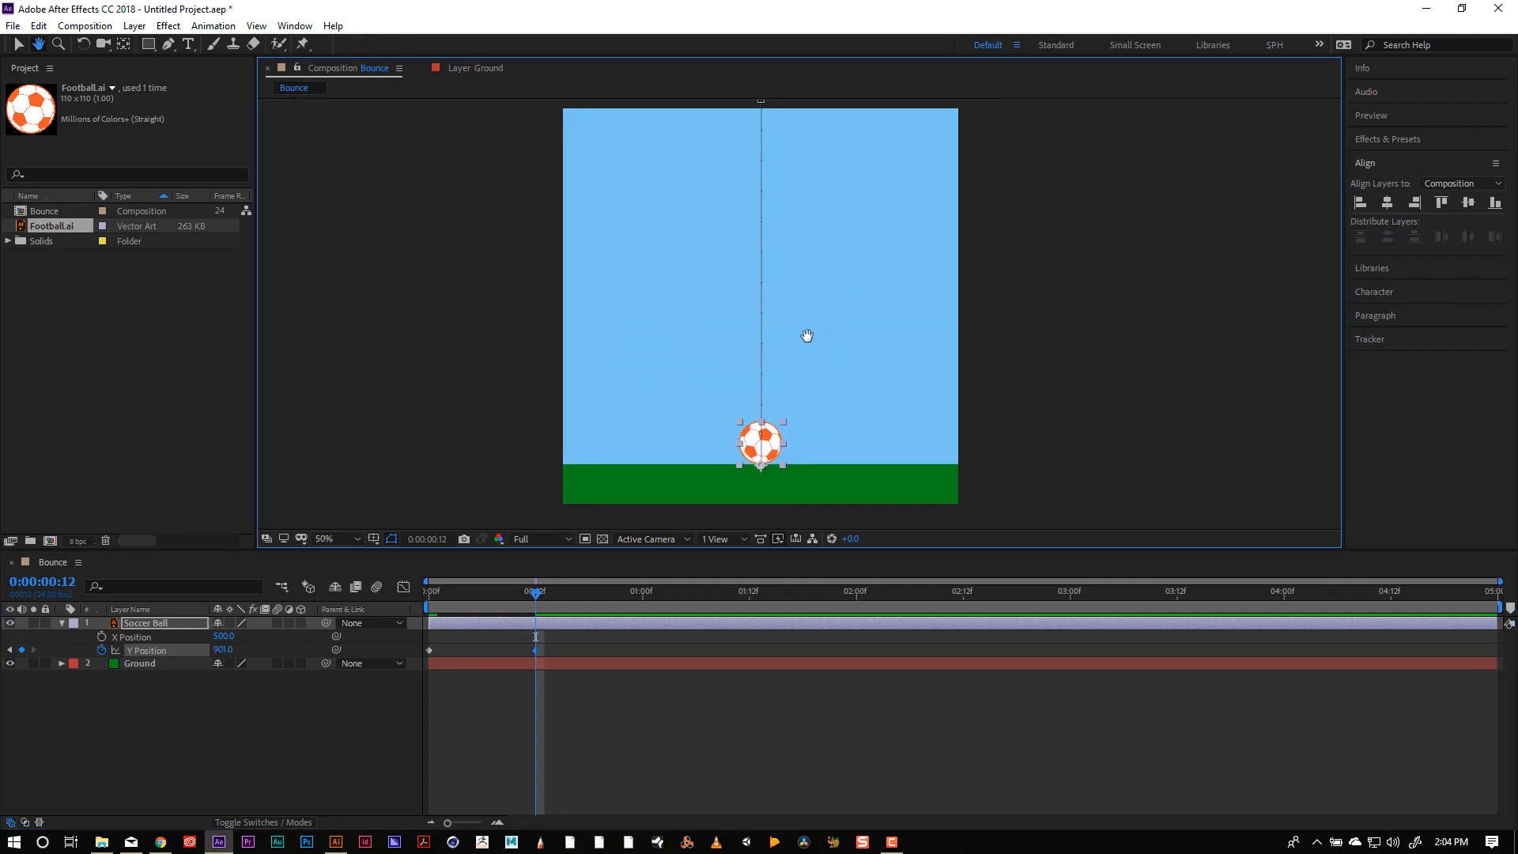
{"action": "key", "text": "v"}
{"action": "left_click_drag", "start_coordinate": [535, 590], "coordinate": [643, 582]}
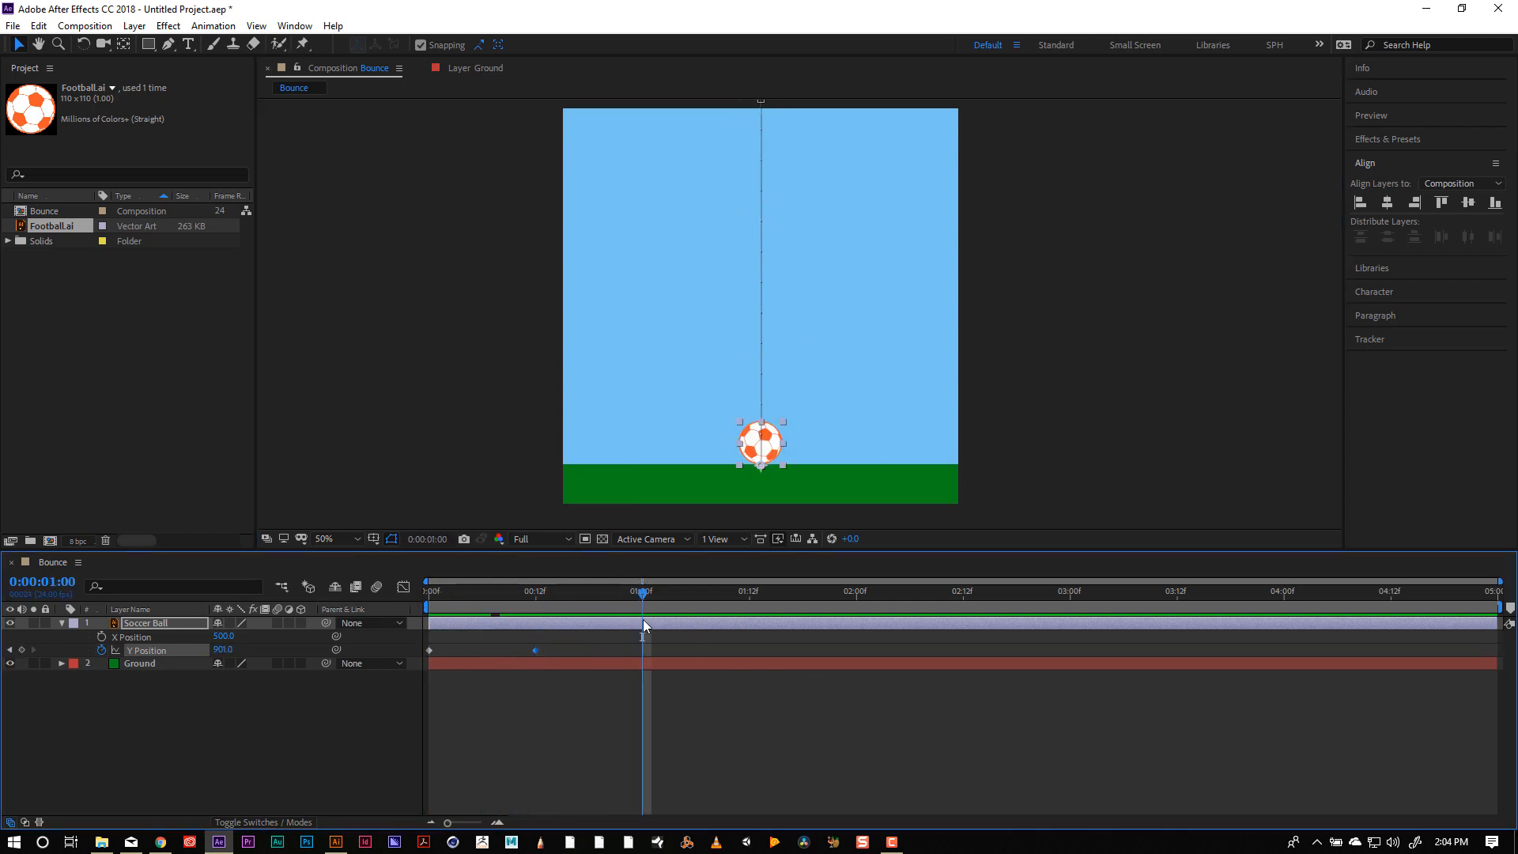
{"action": "key", "text": "Page_Up"}
{"action": "key", "text": "Page_Down"}
{"action": "left_click_drag", "start_coordinate": [771, 451], "coordinate": [779, 274]}
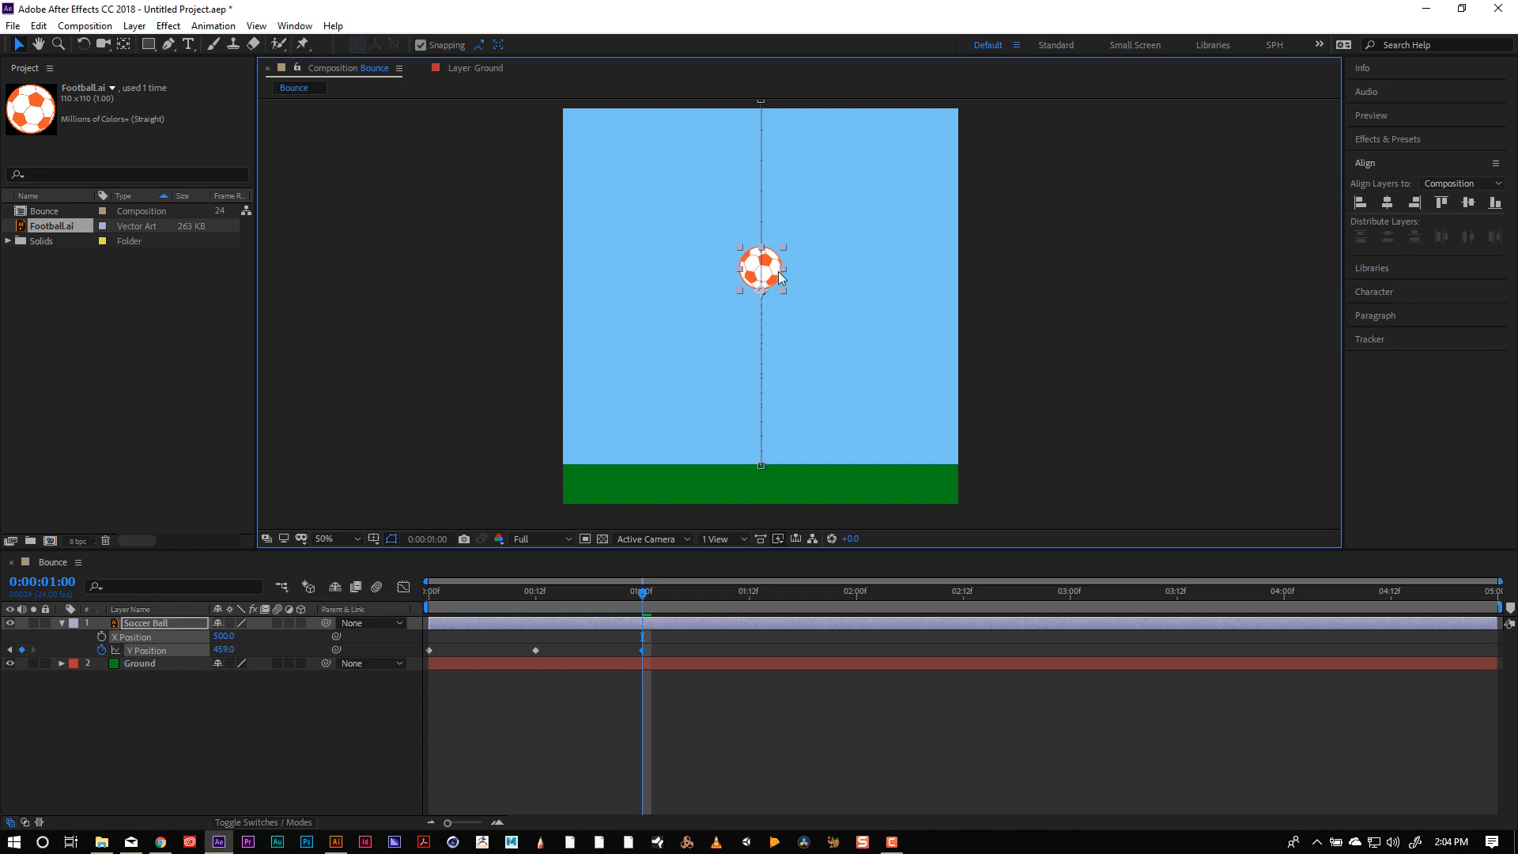
Copy the ball's ground-contact Y Position keyframe from 0:00:00:12 and paste it at 0:00:01:12.
{"action": "left_click_drag", "start_coordinate": [642, 591], "coordinate": [751, 591]}
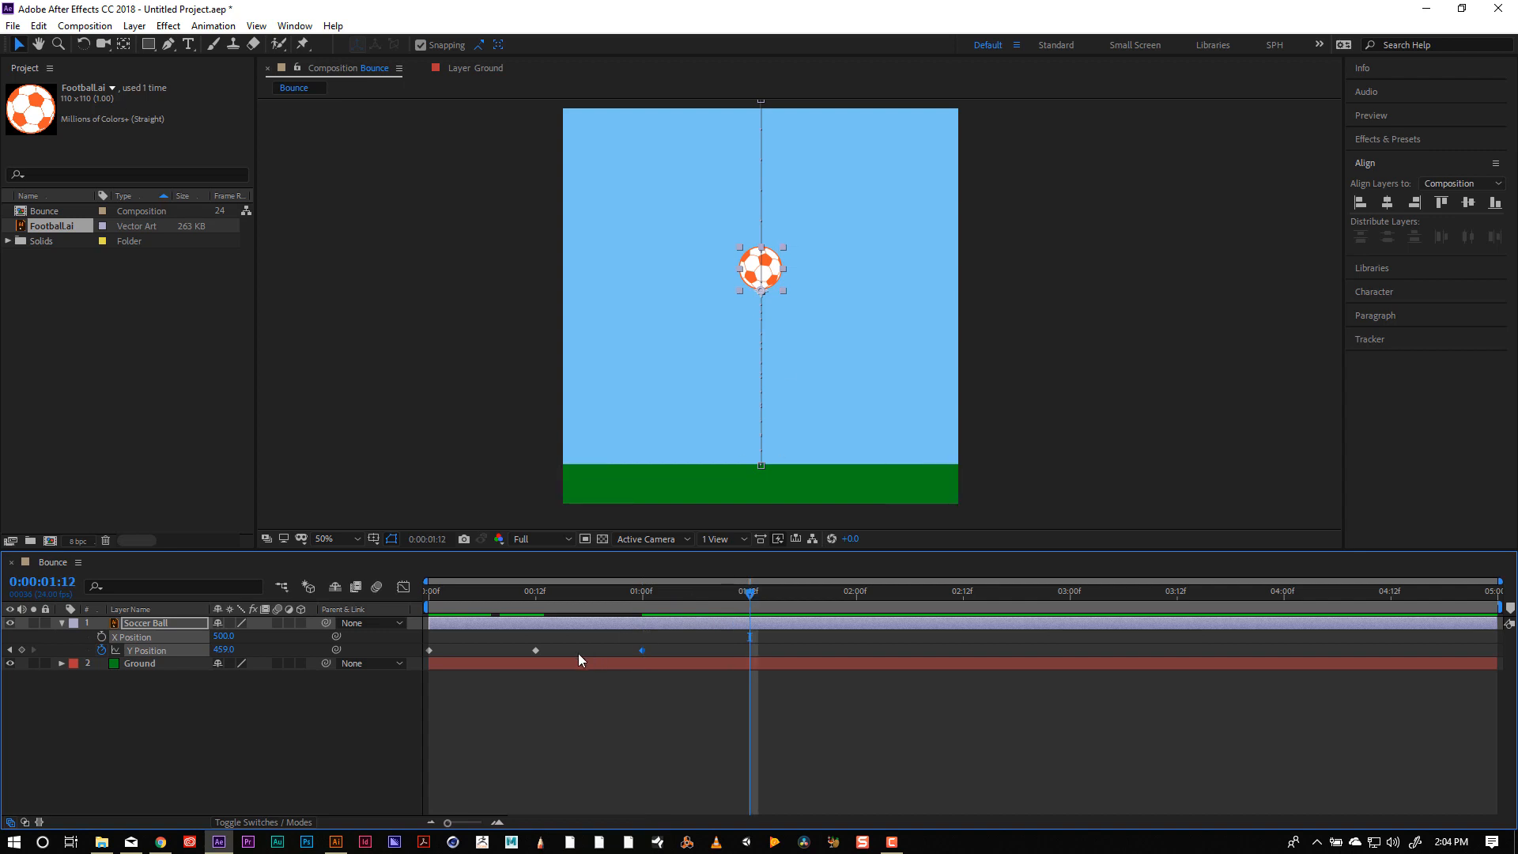
{"action": "left_click", "coordinate": [537, 651]}
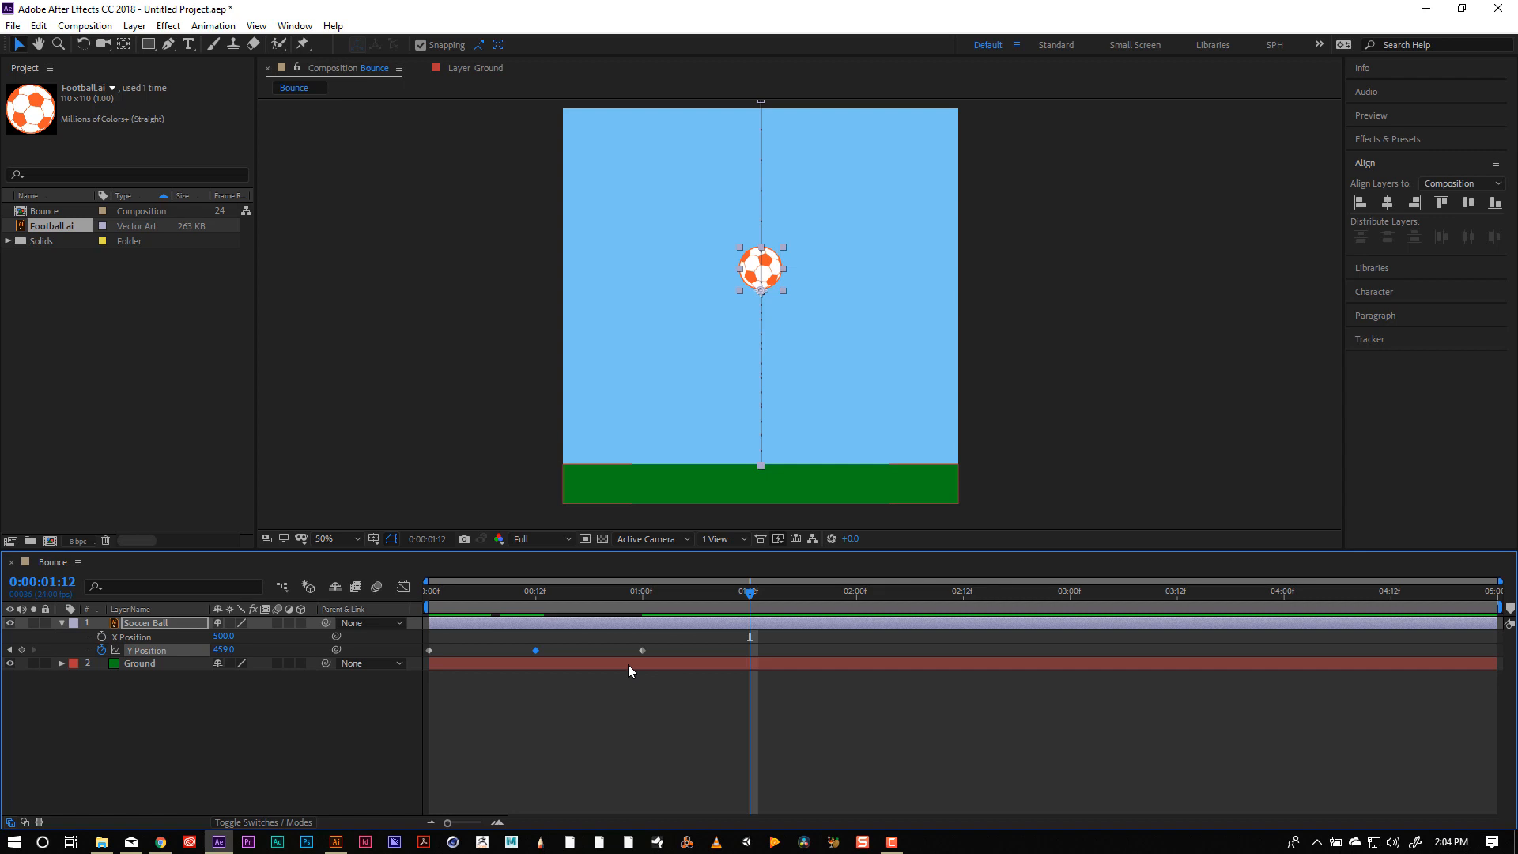
{"action": "key", "text": "ctrl+c"}
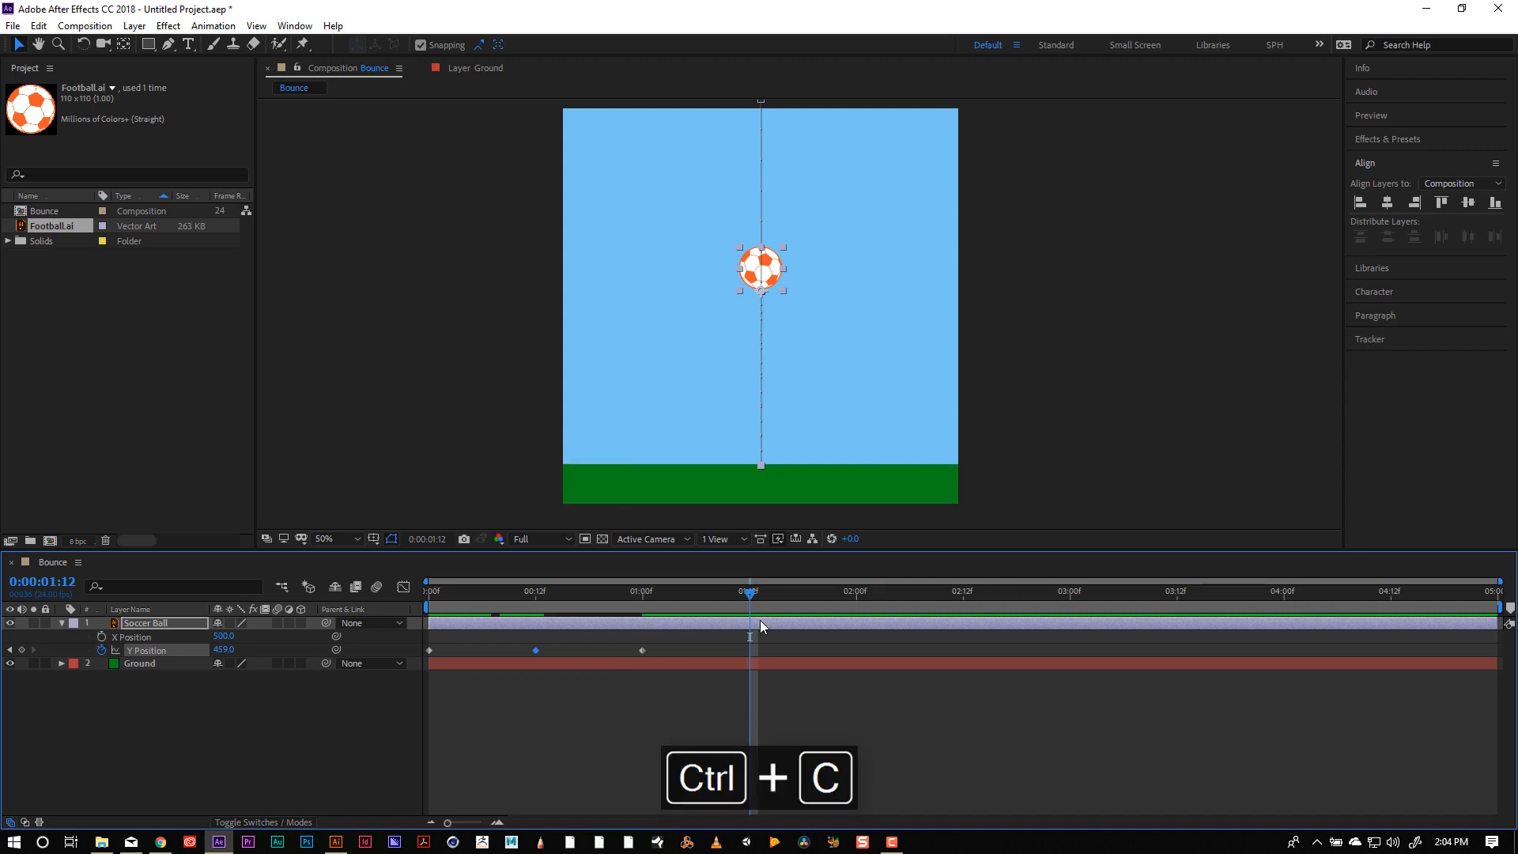
{"action": "key", "text": "ctrl+v"}
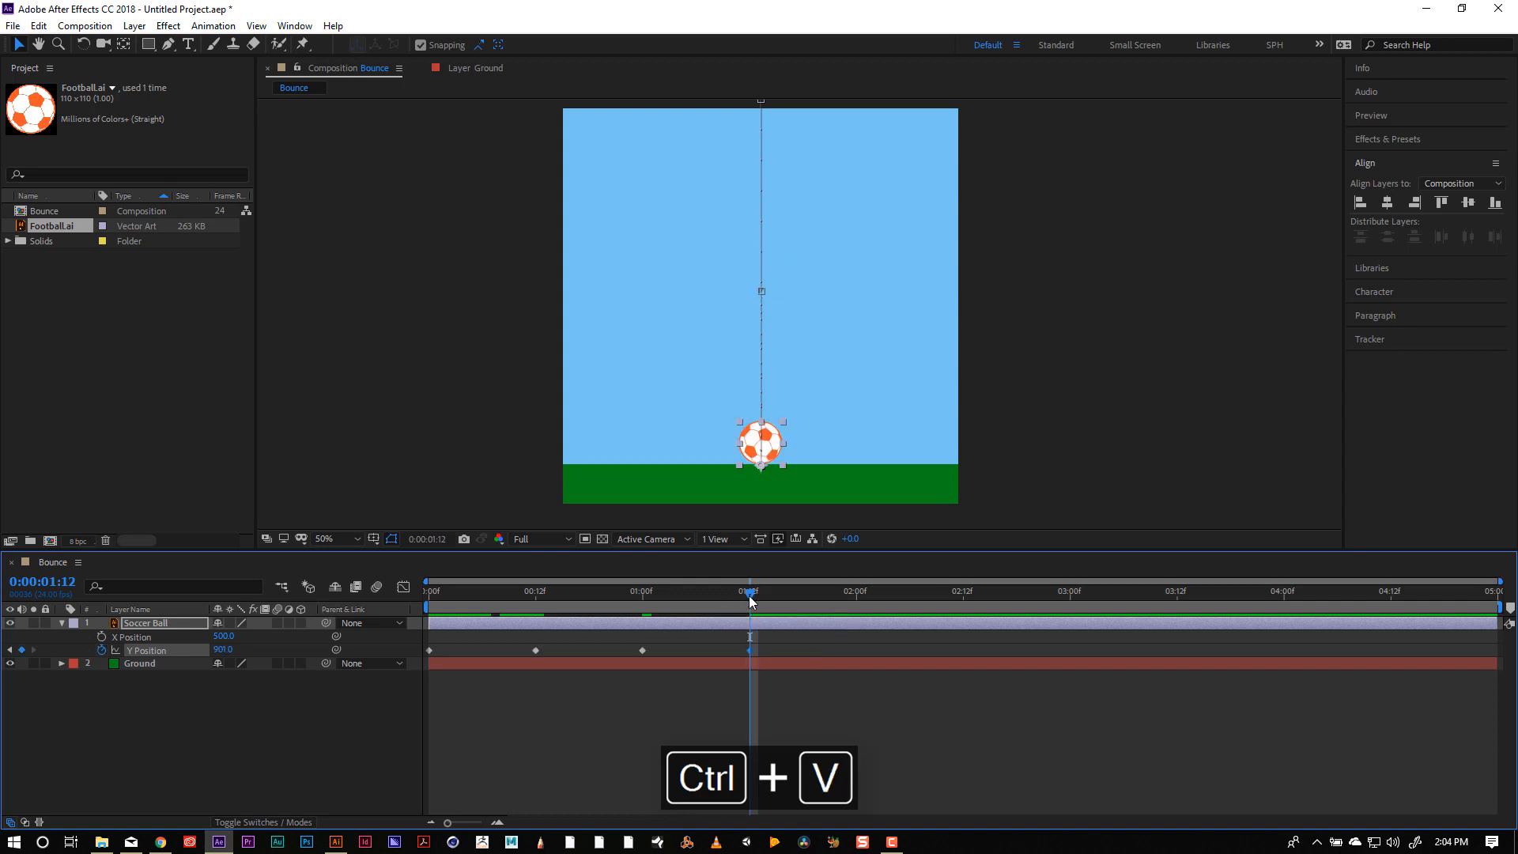
Raise the ball to a Y Position of about 689 at 0:00:02:00 and paste the ground-contact keyframe at 0:00:02:12.
{"action": "left_click_drag", "start_coordinate": [751, 599], "coordinate": [854, 603]}
{"action": "left_click_drag", "start_coordinate": [760, 444], "coordinate": [774, 360]}
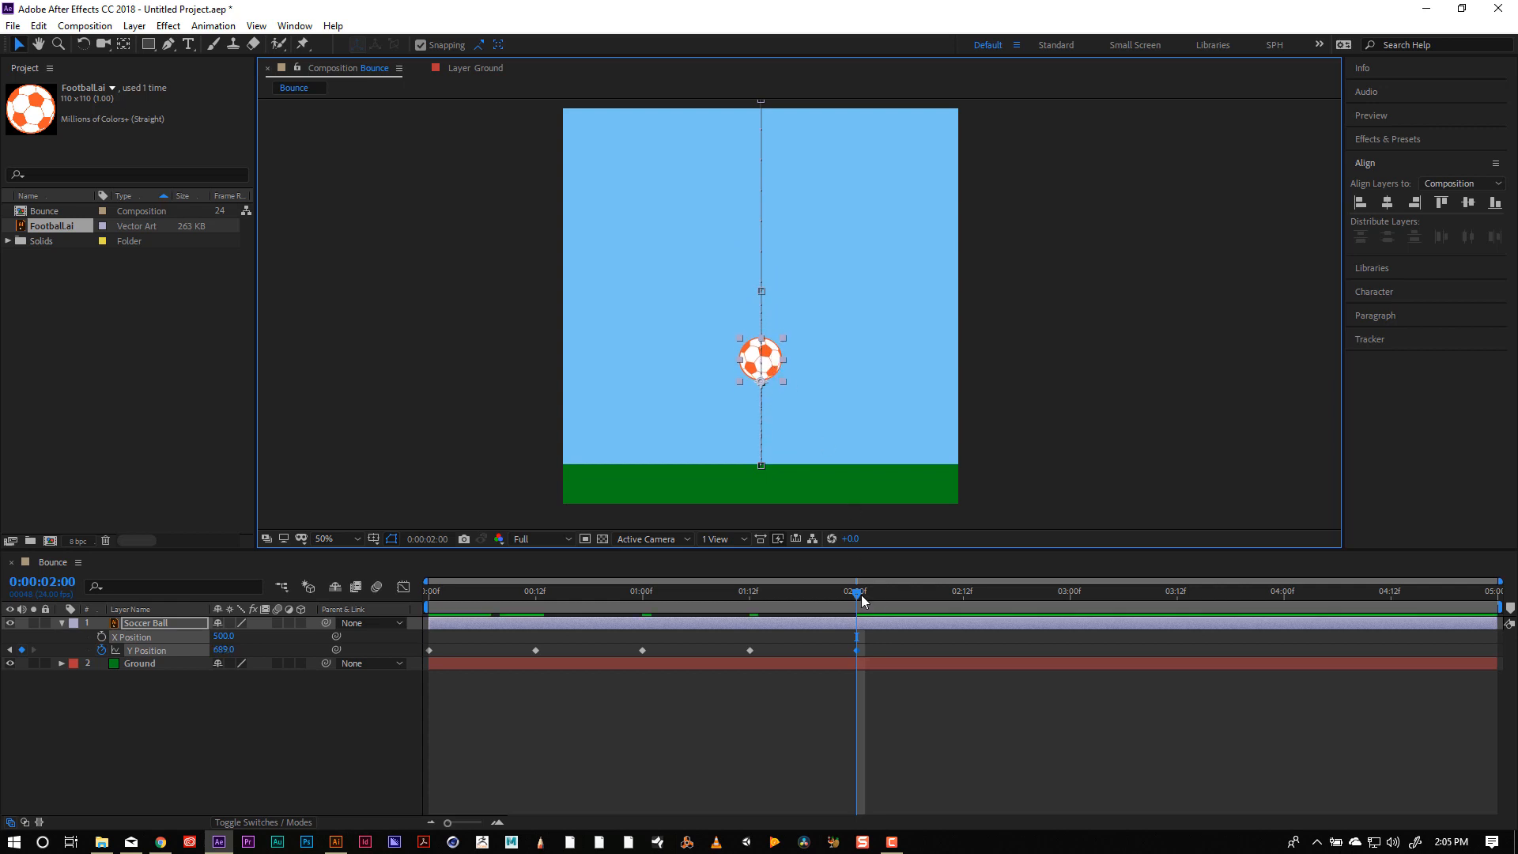
{"action": "left_click_drag", "start_coordinate": [867, 597], "coordinate": [963, 598]}
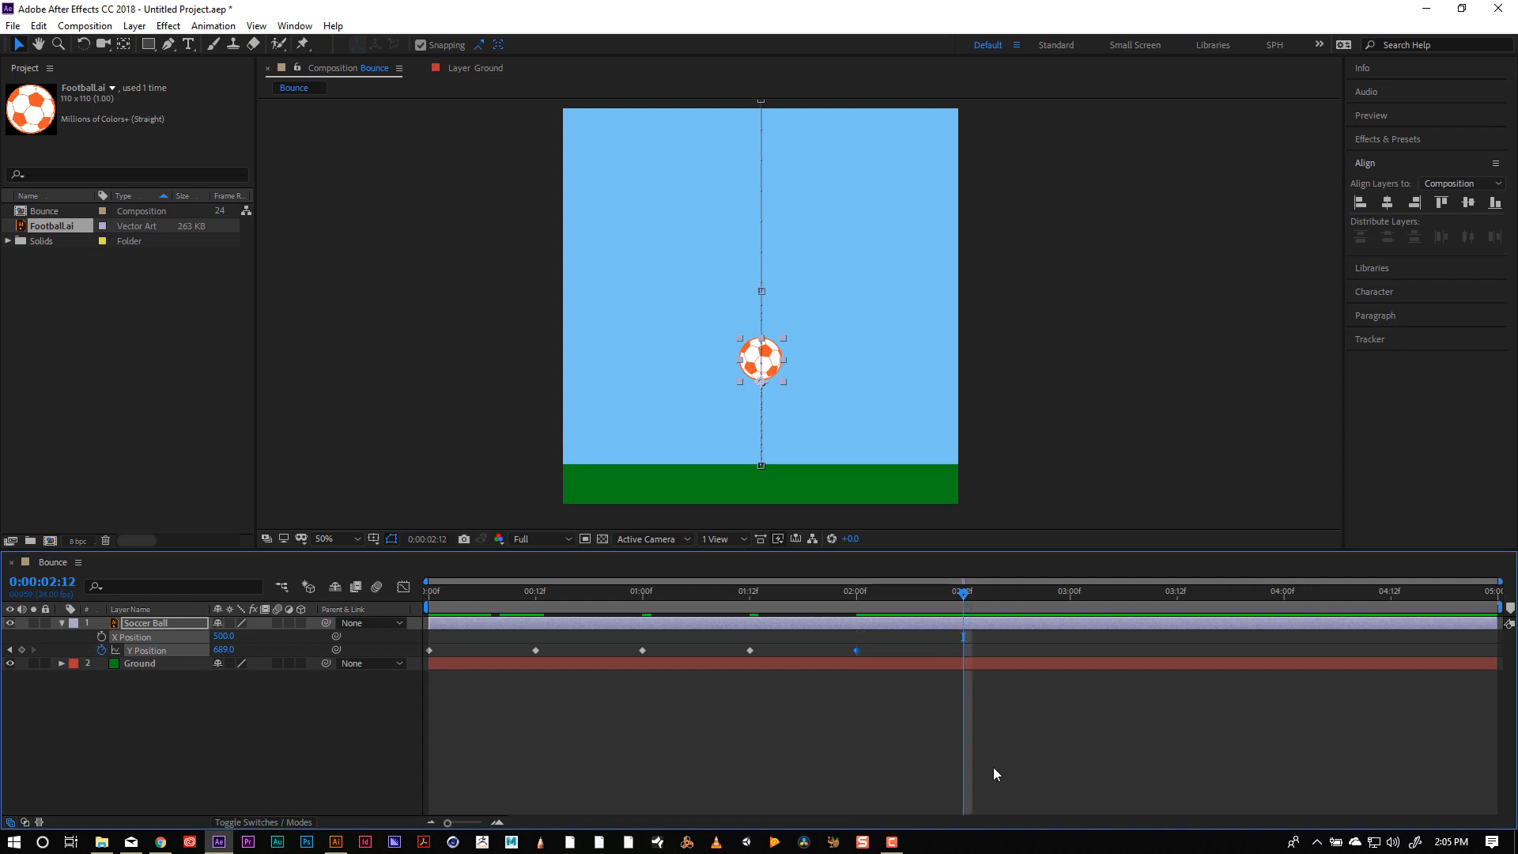
{"action": "key", "text": "ctrl+v"}
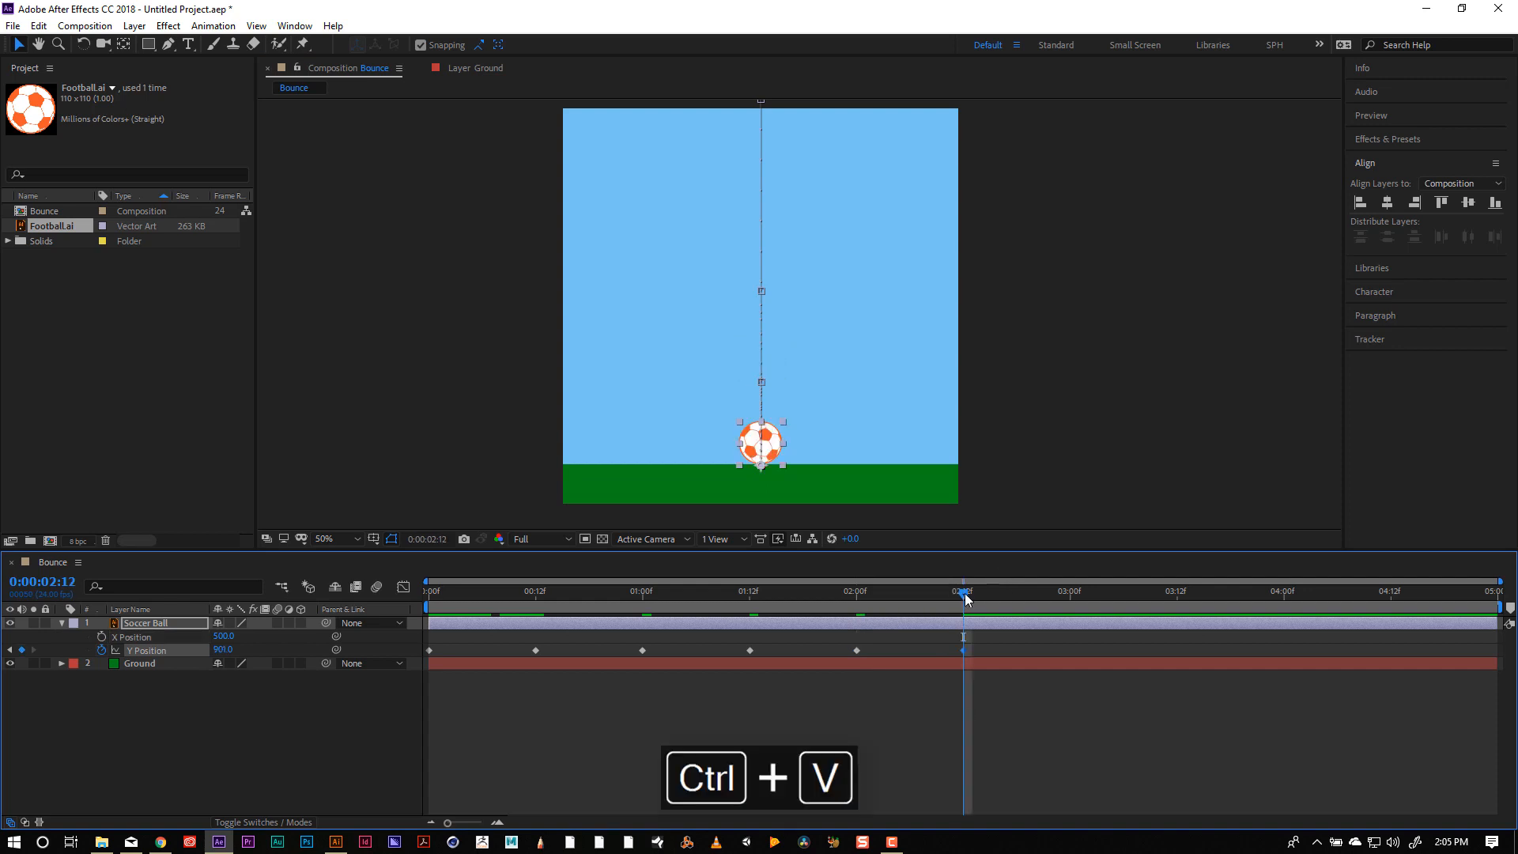
Raise the ball to a Y Position of about 829 at 0:00:03:00 and paste the ground-contact keyframe at 0:00:03:12.
{"action": "left_click_drag", "start_coordinate": [965, 593], "coordinate": [1073, 591]}
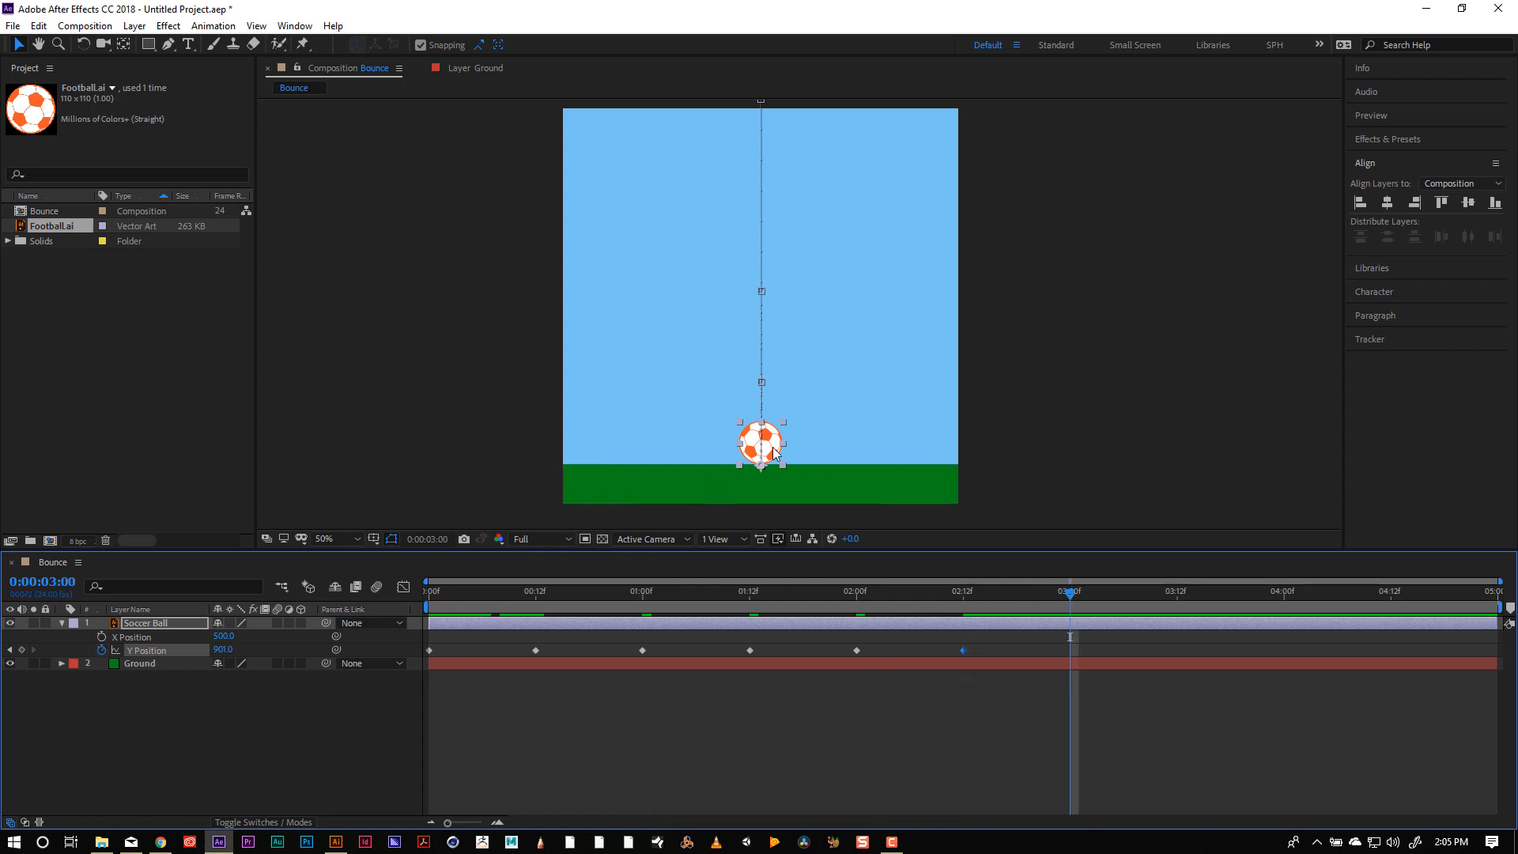
{"action": "left_click_drag", "start_coordinate": [771, 453], "coordinate": [774, 422]}
{"action": "left_click_drag", "start_coordinate": [1070, 592], "coordinate": [1178, 589]}
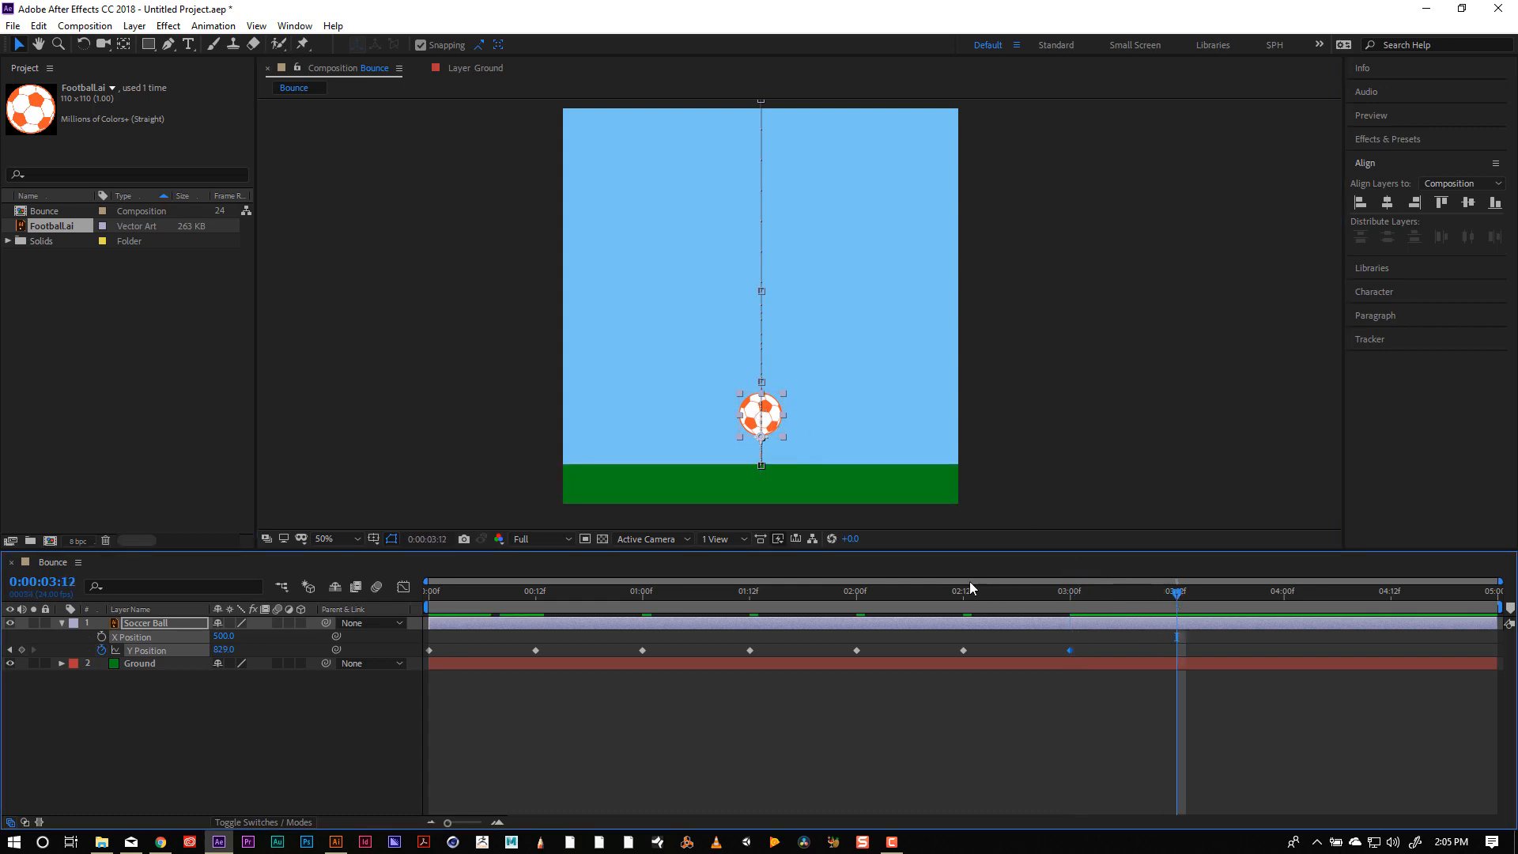
{"action": "key", "text": "ctrl+v"}
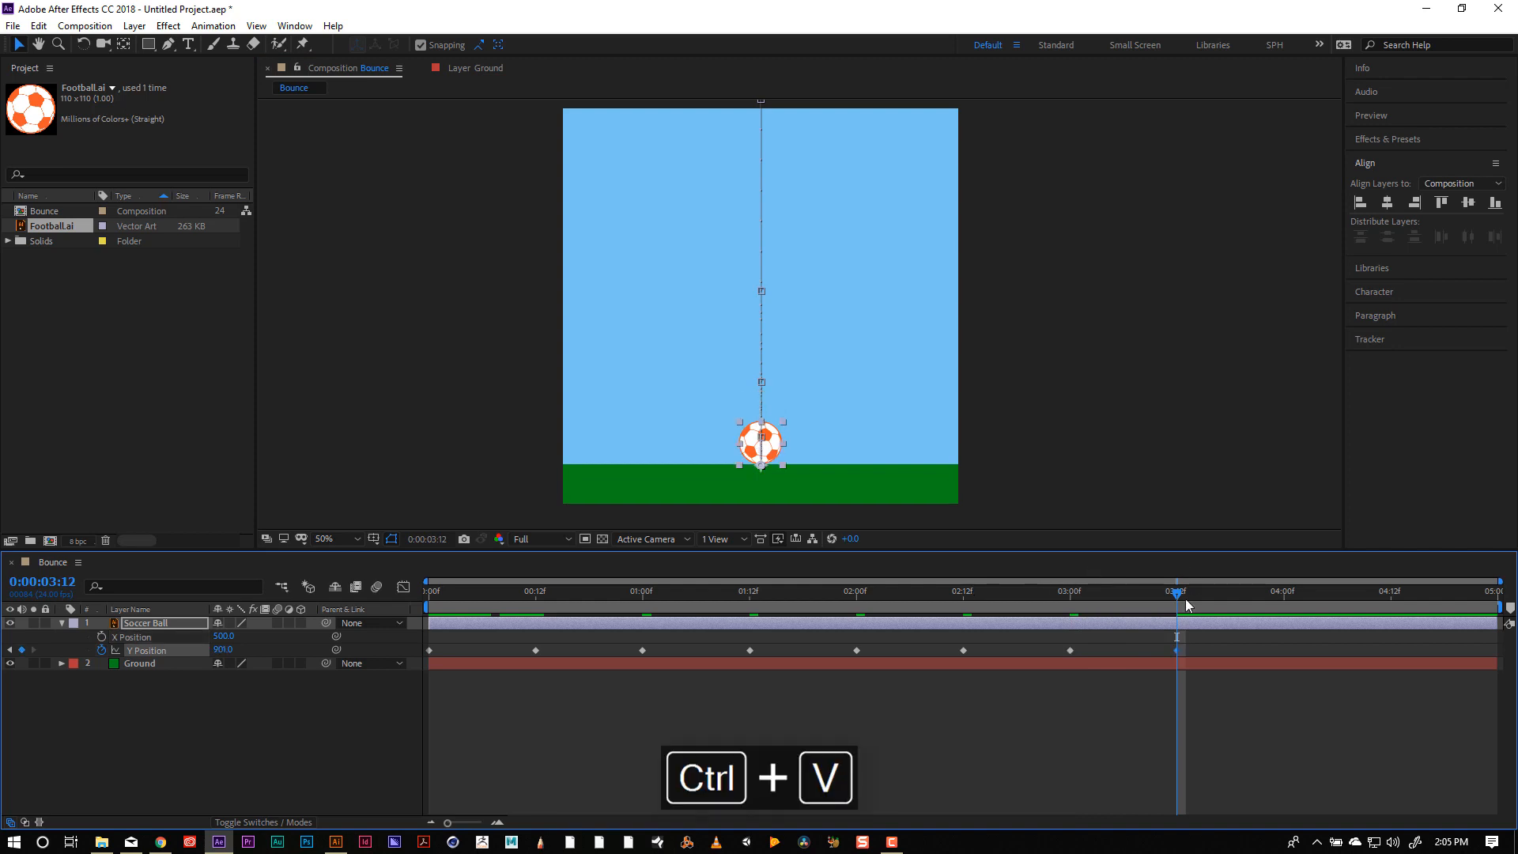
Raise the ball to a Y Position of about 885 at 0:00:04:00 and paste the ground-contact keyframe at 0:00:04:10.
{"action": "left_click_drag", "start_coordinate": [1175, 591], "coordinate": [1281, 599]}
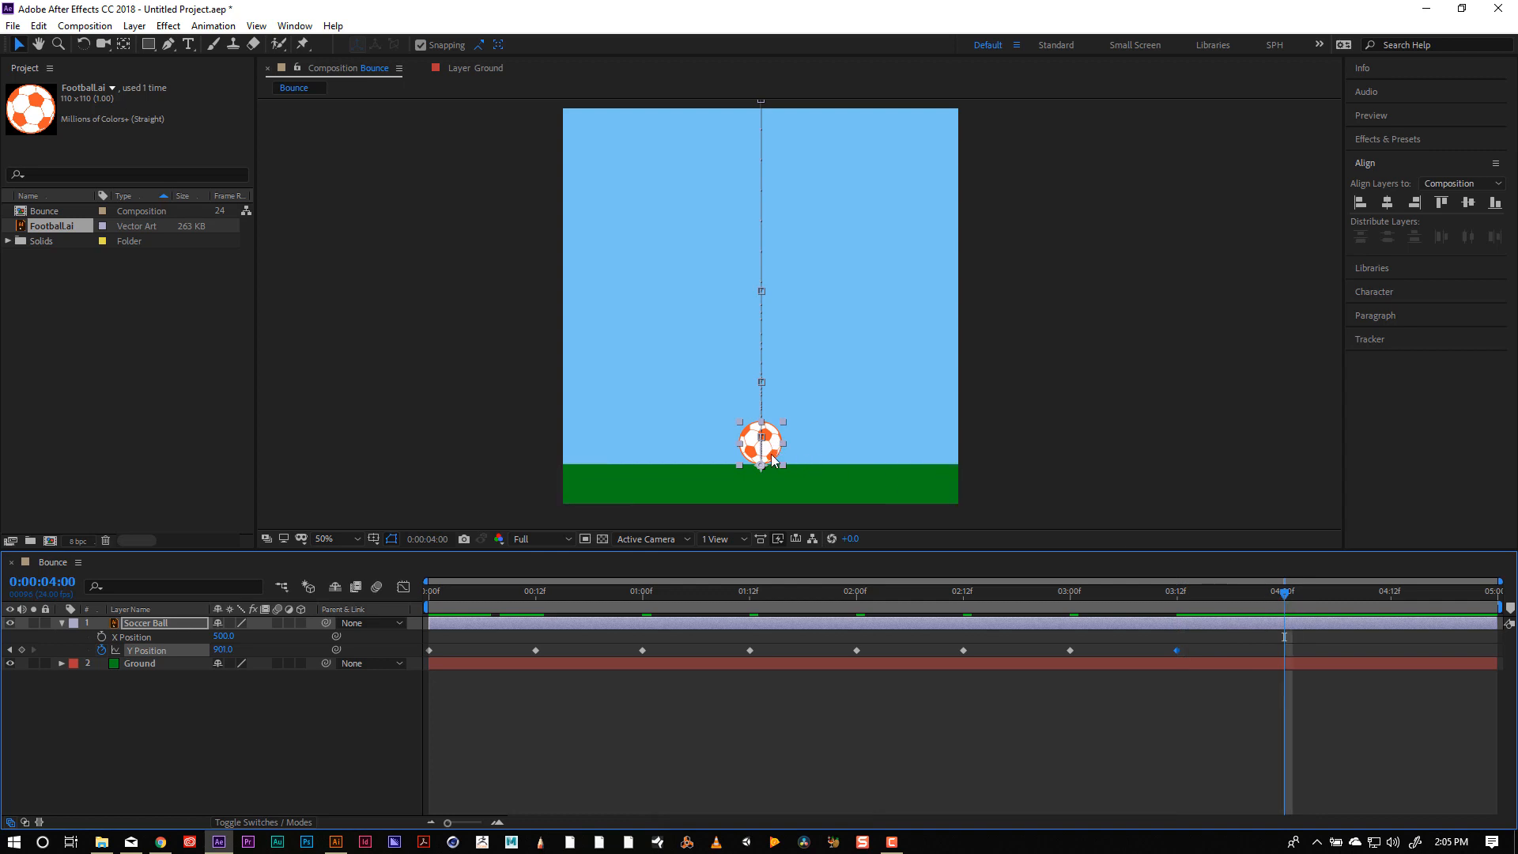
{"action": "left_click_drag", "start_coordinate": [773, 450], "coordinate": [775, 443]}
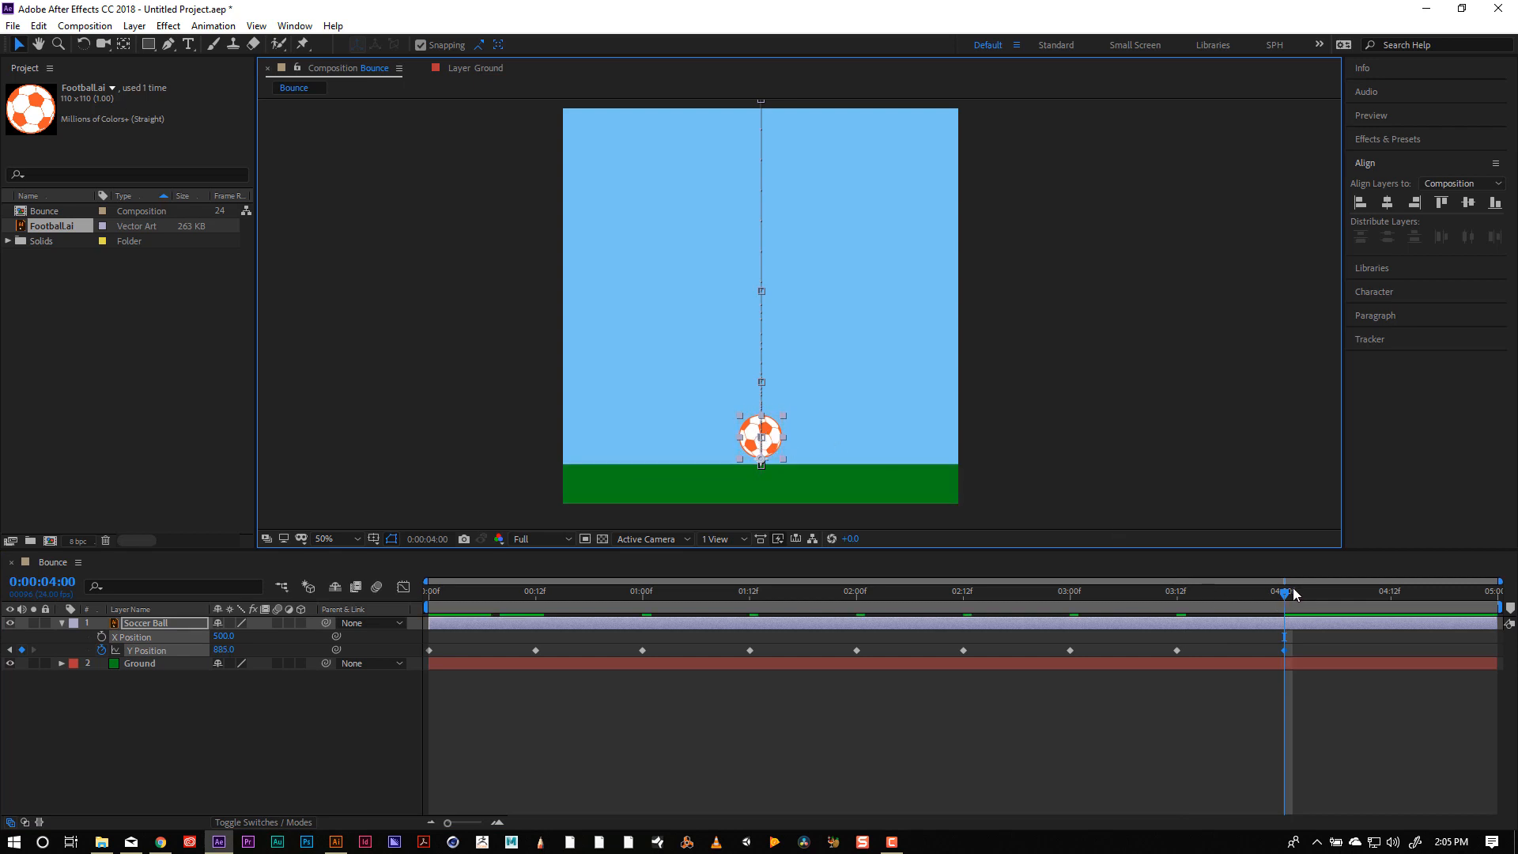
{"action": "left_click_drag", "start_coordinate": [1284, 592], "coordinate": [1378, 595]}
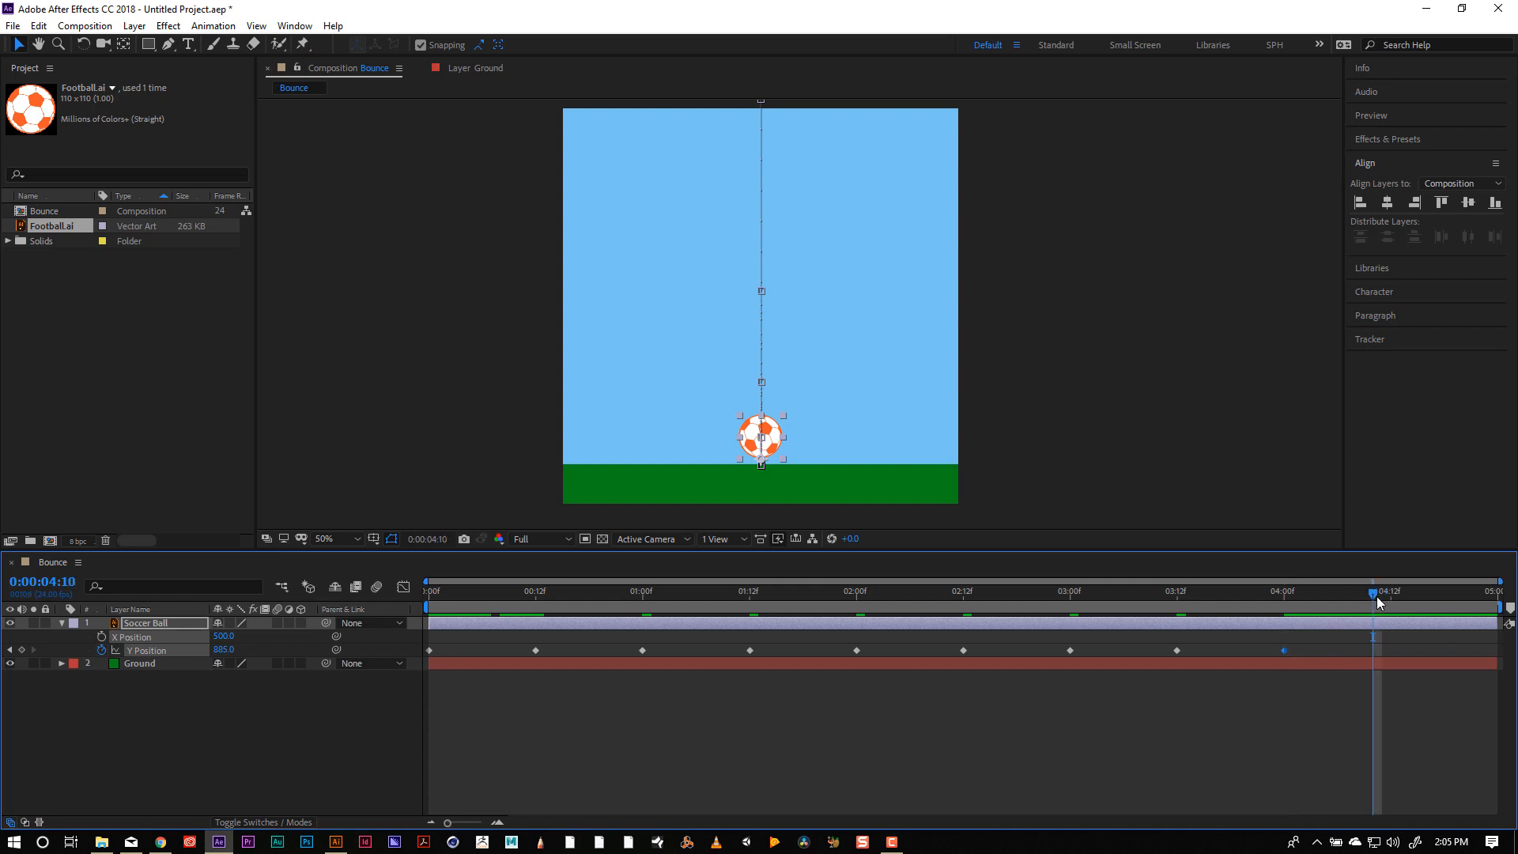
{"action": "key", "text": "ctrl+v"}
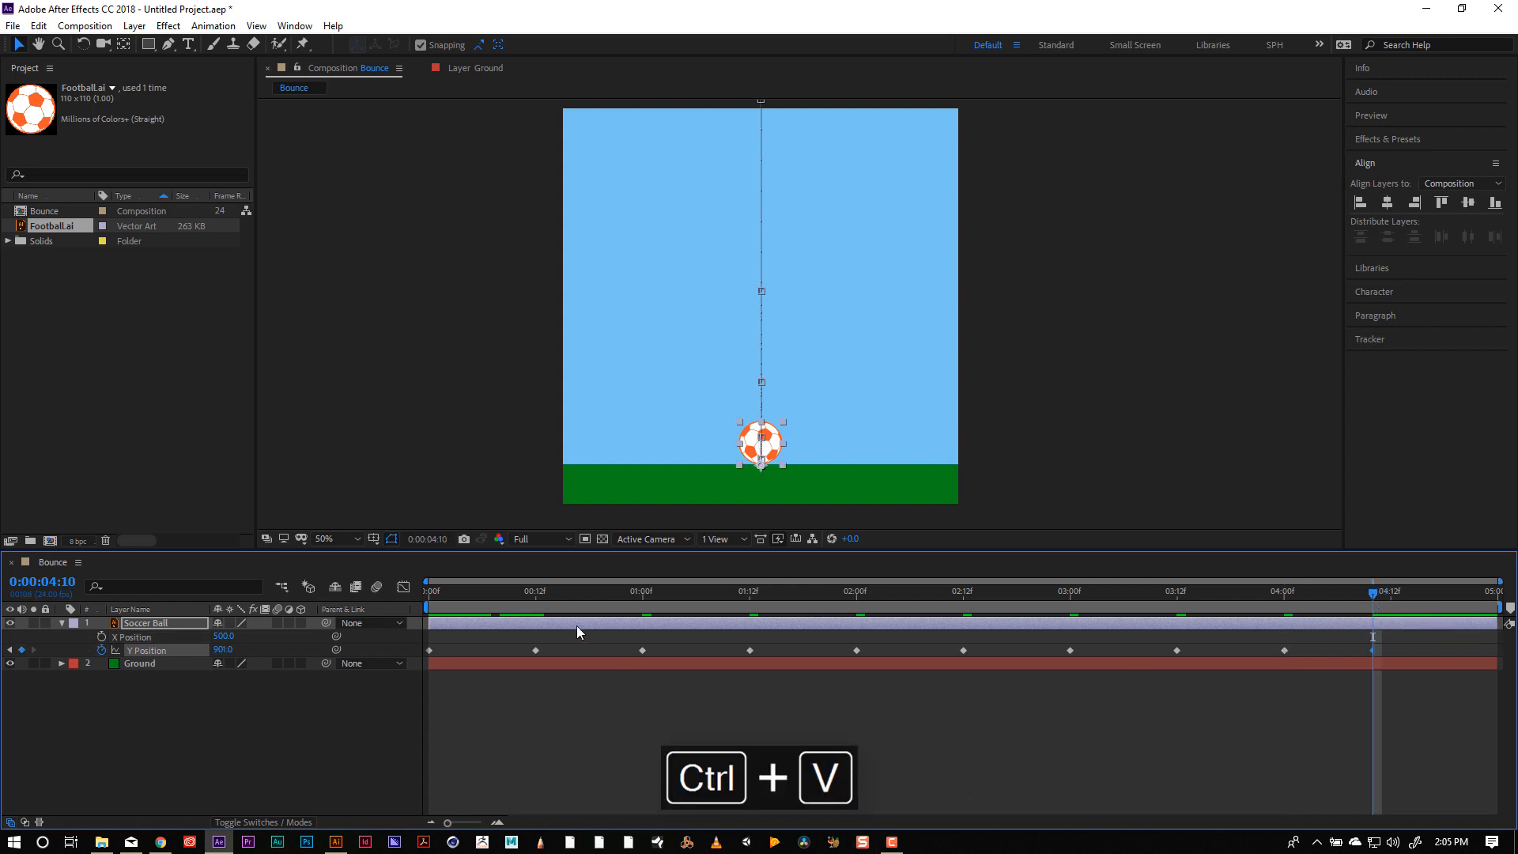
Deselect the Soccer Ball layer and preview the bounce animation in the Bounce composition.
{"action": "left_click", "coordinate": [382, 385]}
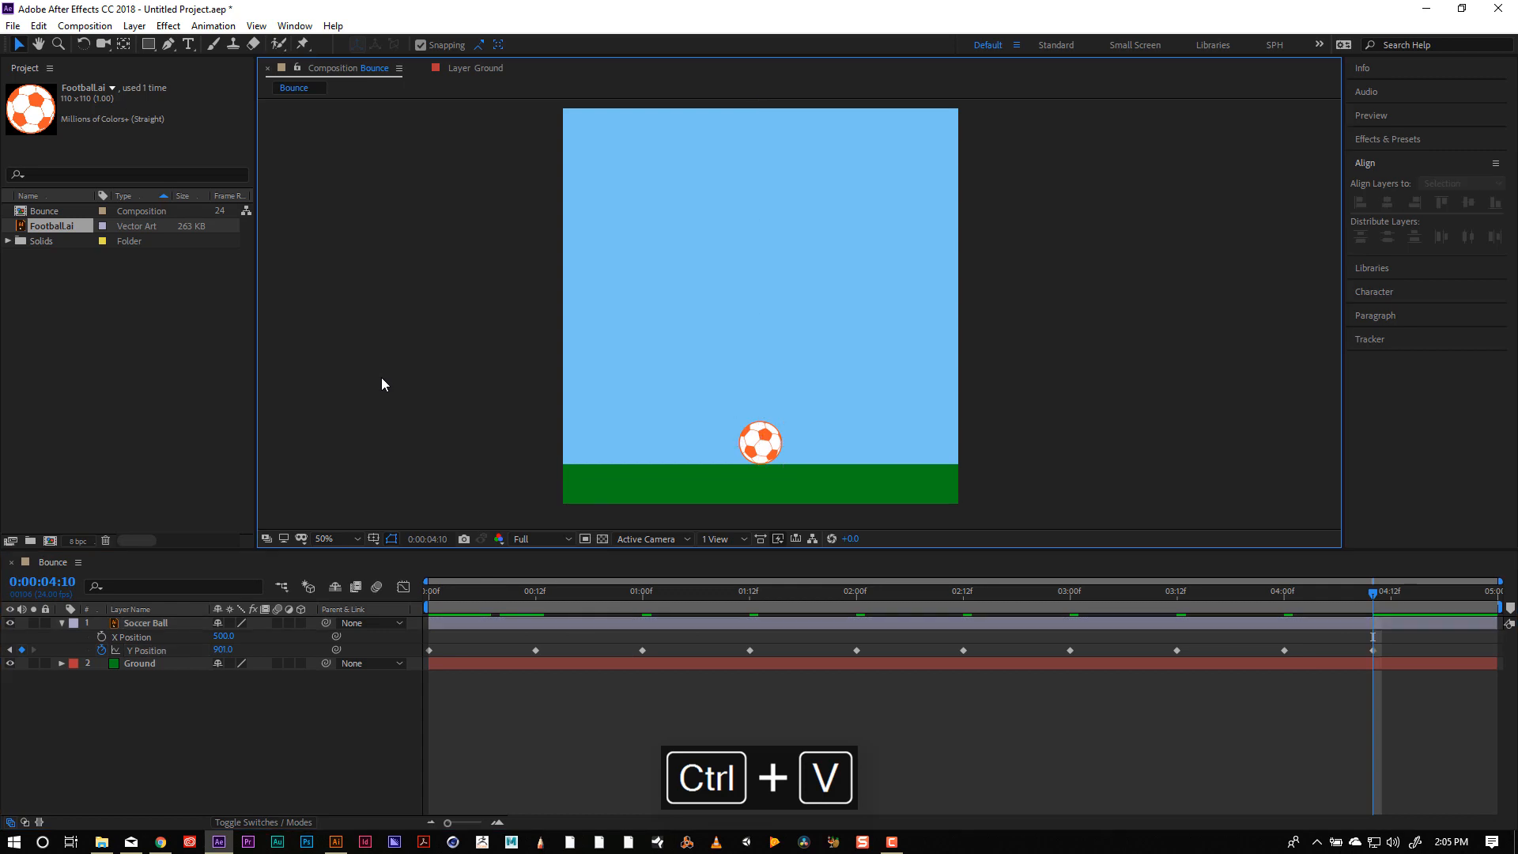
{"action": "key", "text": "space"}
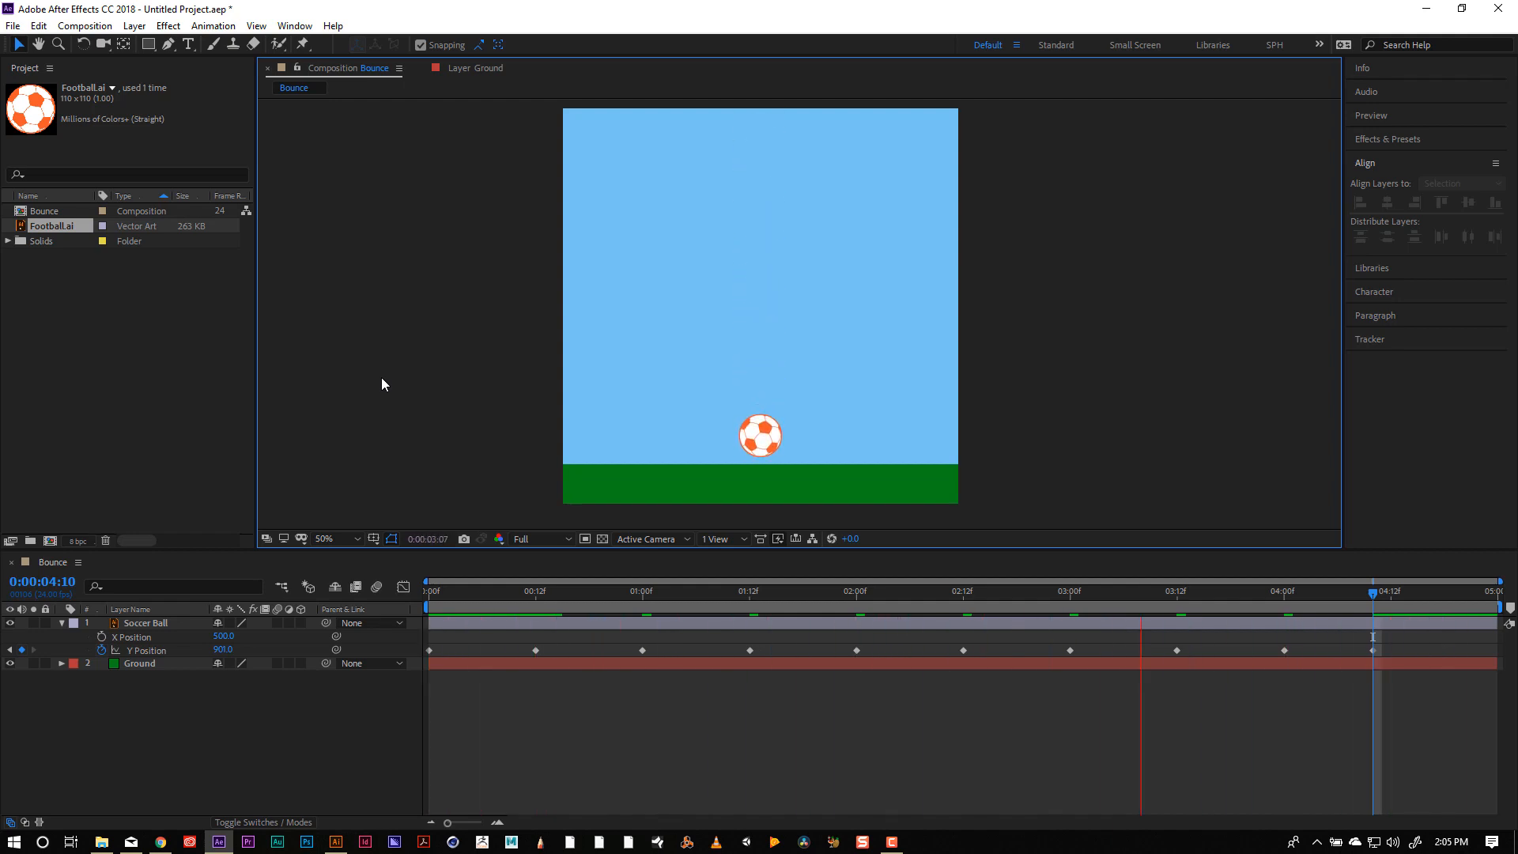
Stop the preview, scrub through the ball's first drop to 0:00:00:12 and return to 0:00:00:00.
{"action": "key", "text": "space"}
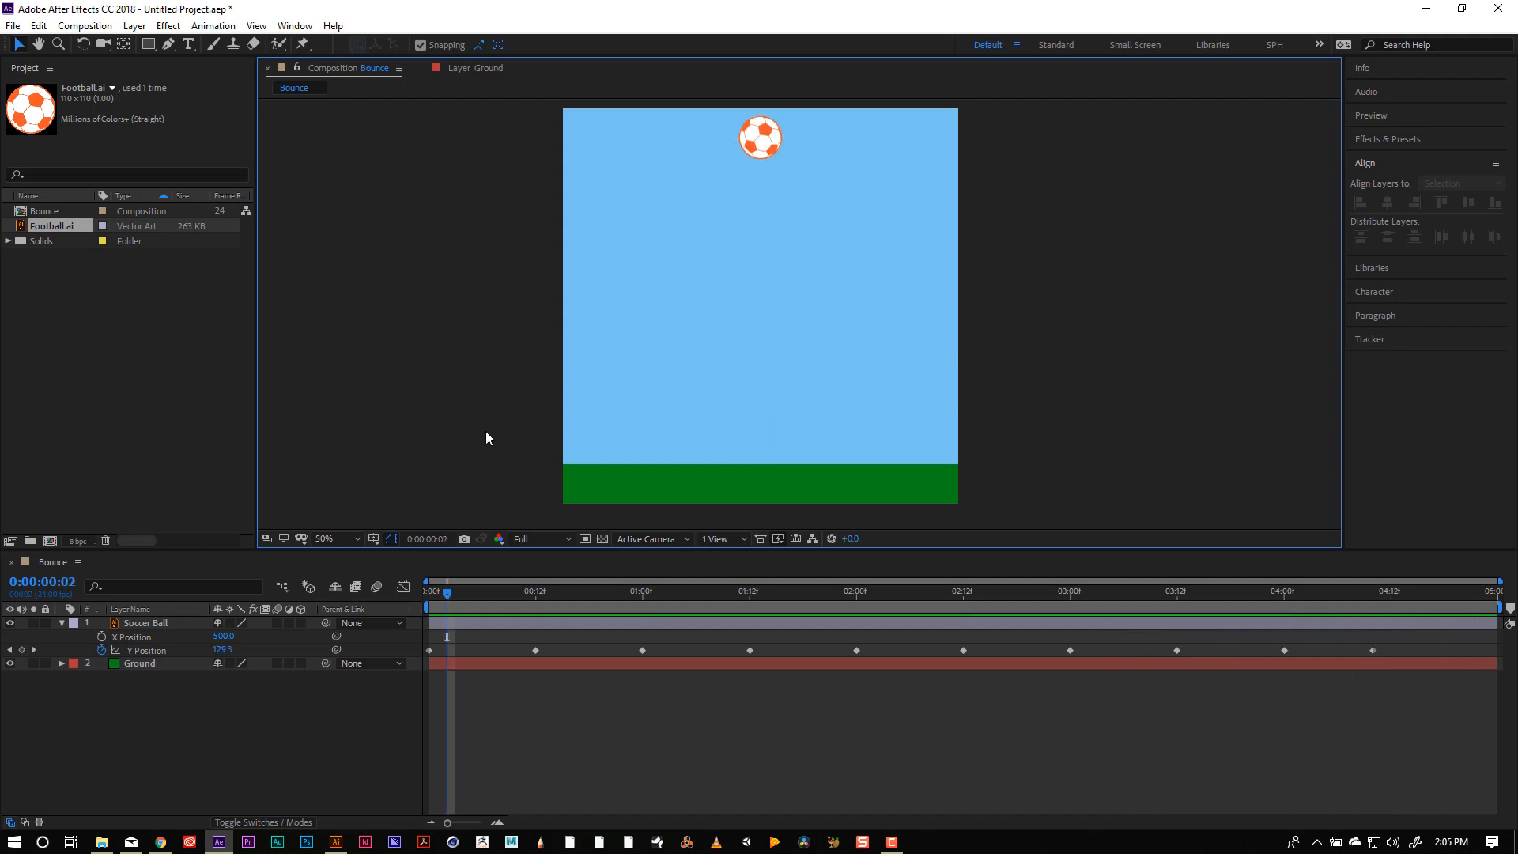
{"action": "left_click_drag", "start_coordinate": [442, 596], "coordinate": [534, 605]}
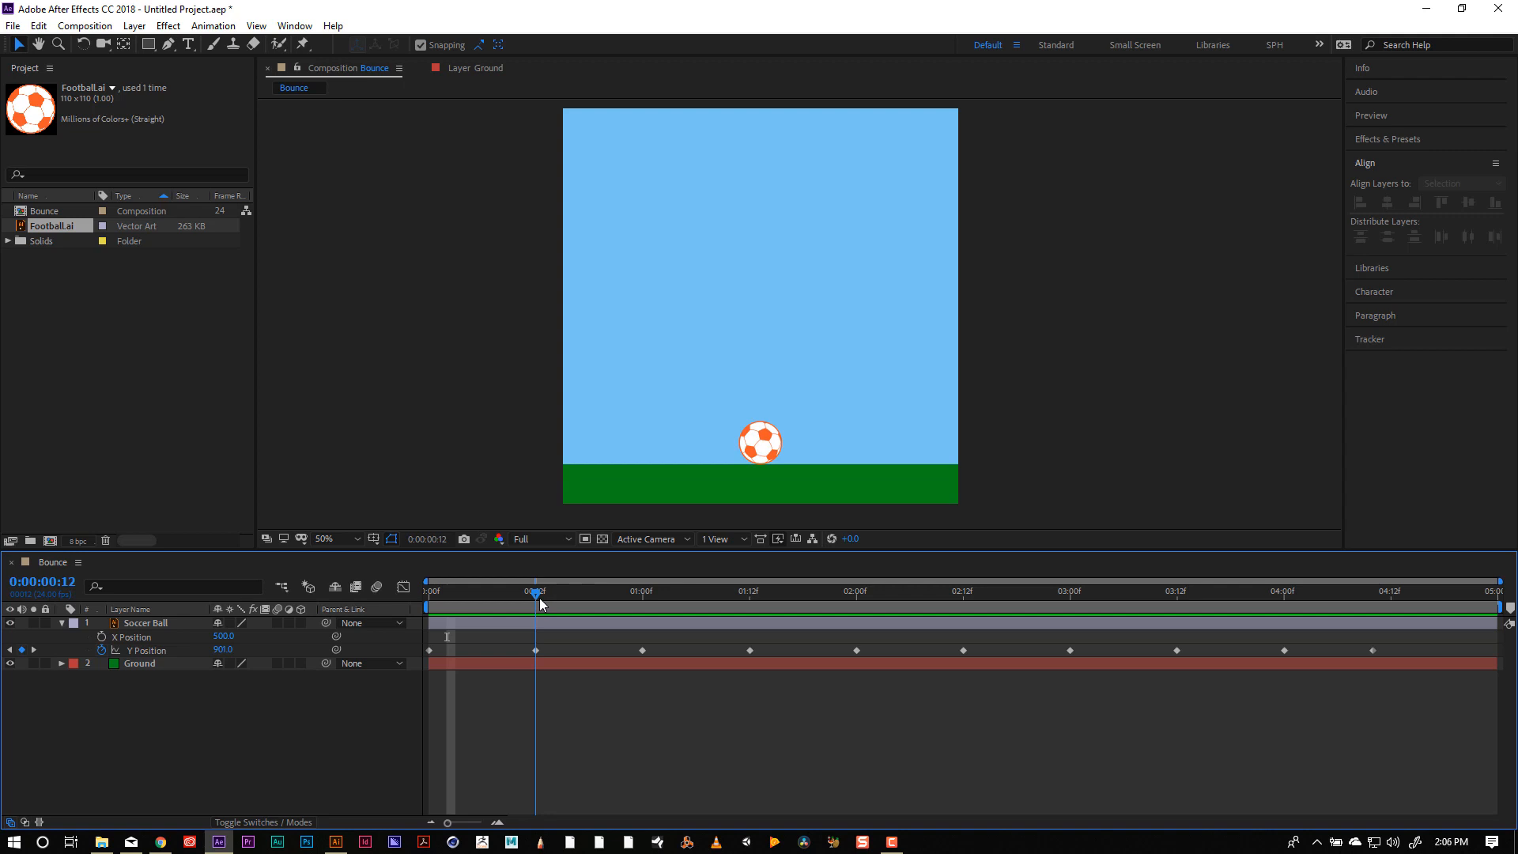
{"action": "left_click_drag", "start_coordinate": [541, 604], "coordinate": [419, 642]}
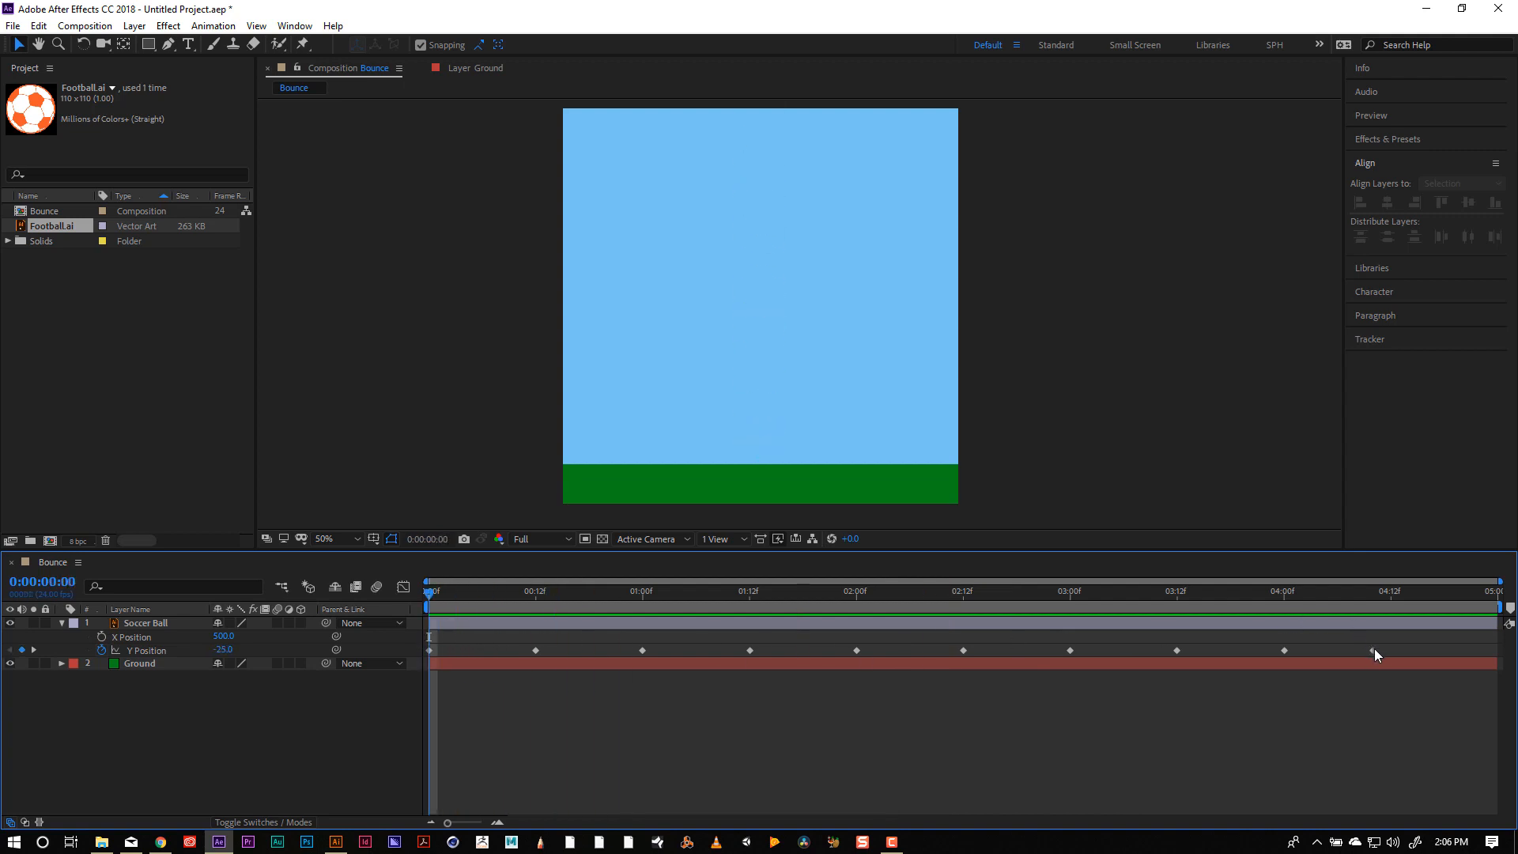
Space the Y Position keyframes after 0:00:02:00 progressively closer together, with the last one at about 0:00:03:04.
{"action": "mouse_move", "coordinate": [1375, 649]}
{"action": "left_mouse_down"}
{"action": "mouse_move", "coordinate": [1168, 682]}
{"action": "mouse_move", "coordinate": [1279, 651]}
{"action": "mouse_move", "coordinate": [1219, 658]}
{"action": "mouse_move", "coordinate": [1217, 680]}
{"action": "mouse_move", "coordinate": [1159, 691]}
{"action": "mouse_move", "coordinate": [1127, 653]}
{"action": "mouse_move", "coordinate": [1112, 664]}
{"action": "left_mouse_up"}
{"action": "left_click", "coordinate": [1200, 650]}
{"action": "mouse_move", "coordinate": [1210, 635]}
{"action": "left_mouse_down"}
{"action": "mouse_move", "coordinate": [989, 691]}
{"action": "mouse_move", "coordinate": [1023, 686]}
{"action": "mouse_move", "coordinate": [1024, 658]}
{"action": "left_mouse_up"}
{"action": "left_click_drag", "start_coordinate": [1159, 626], "coordinate": [927, 710]}
{"action": "left_click_drag", "start_coordinate": [962, 650], "coordinate": [939, 656]}
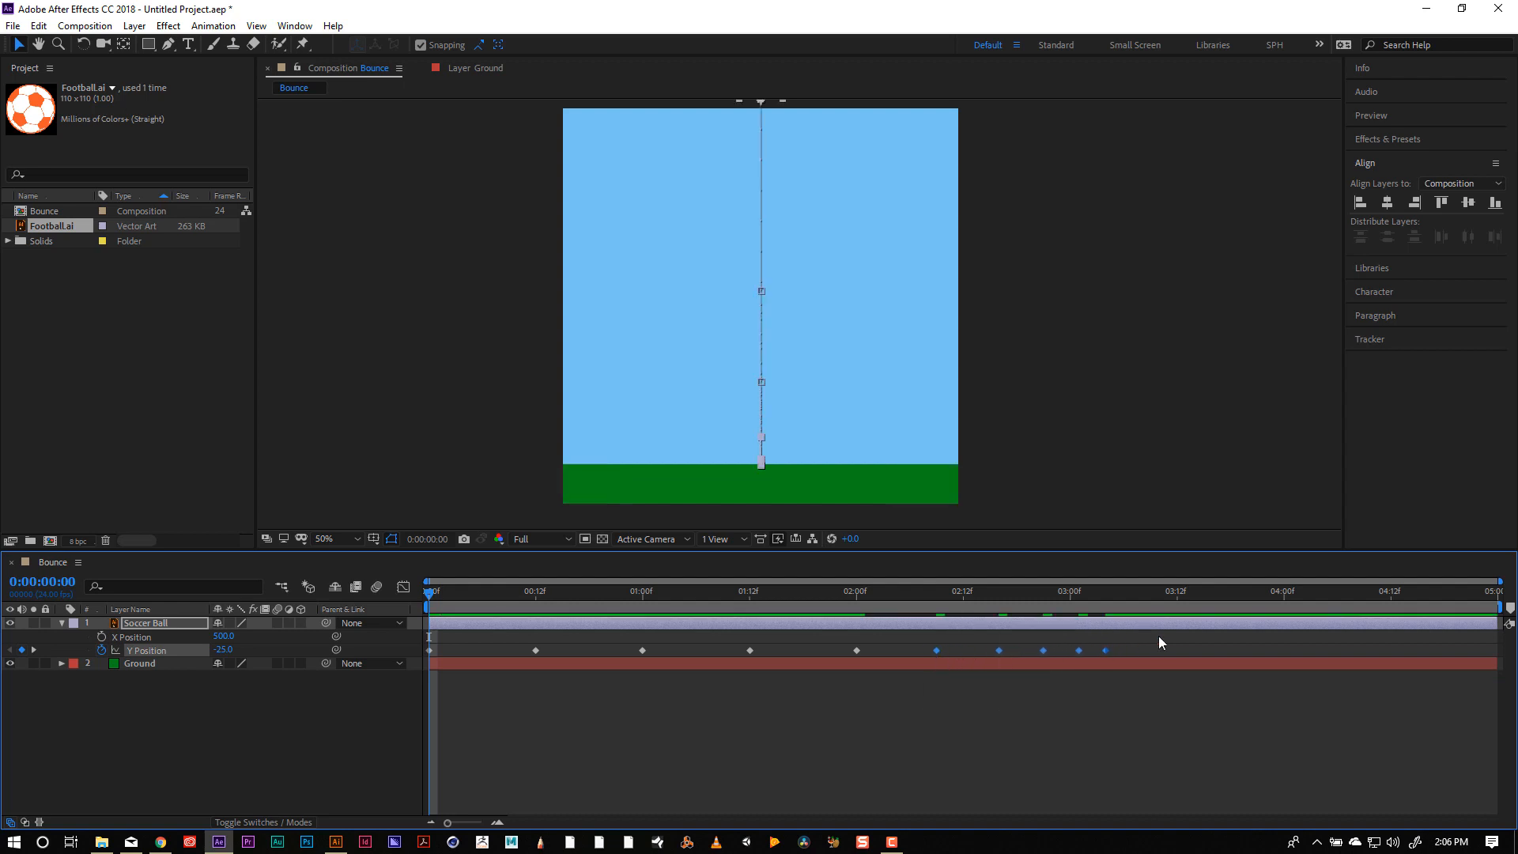
Shift the later Y Position keyframes earlier, placing the second ground contact at 0:00:01:09 and the last keyframe at about 0:00:02:22.
{"action": "left_click_drag", "start_coordinate": [1135, 635], "coordinate": [837, 714]}
{"action": "left_click", "coordinate": [852, 647]}
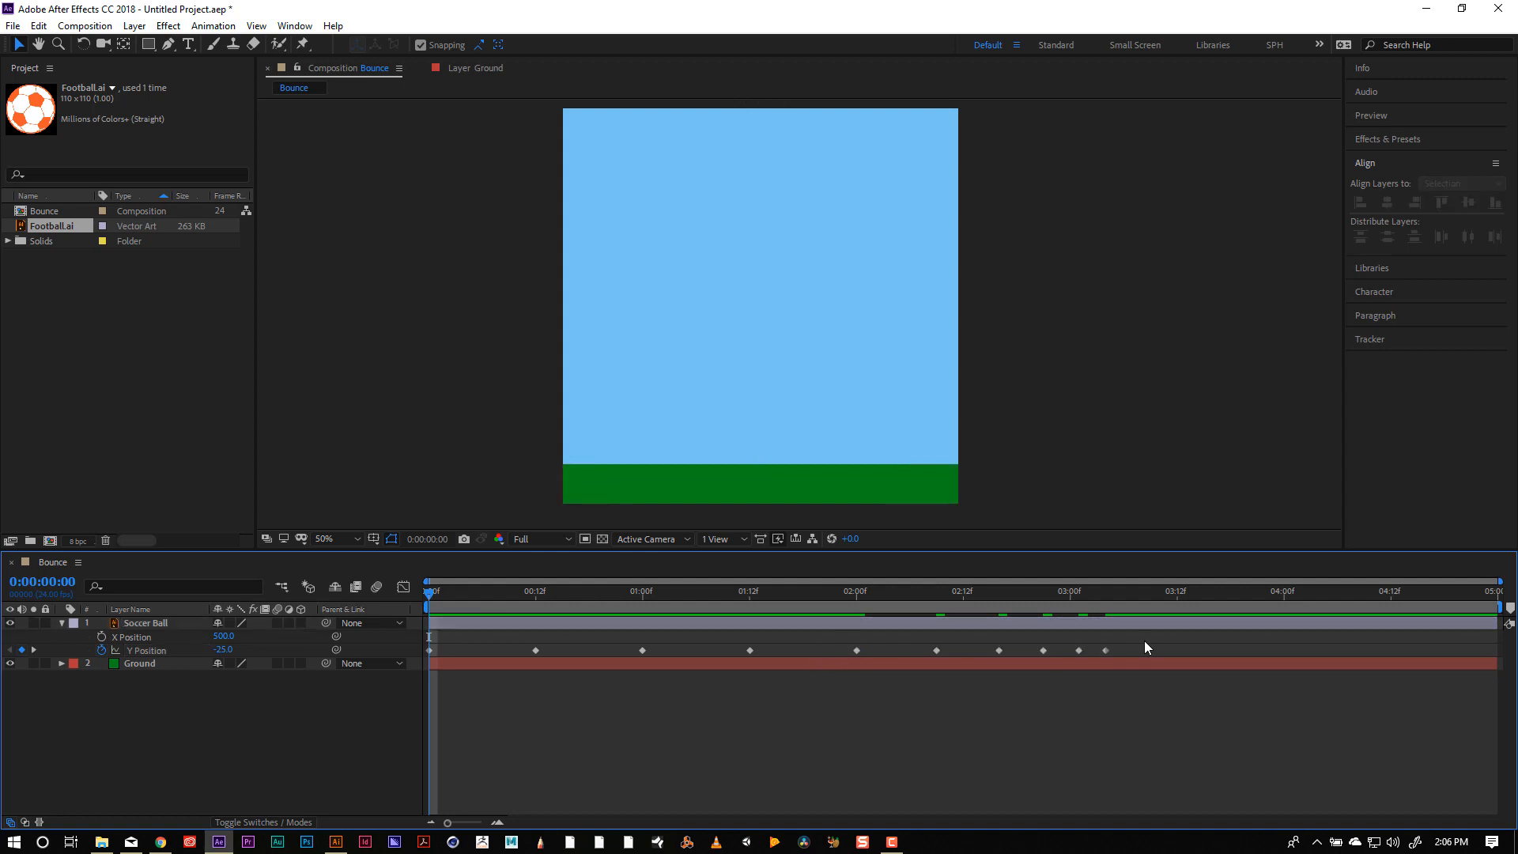
{"action": "left_click_drag", "start_coordinate": [1120, 633], "coordinate": [852, 701]}
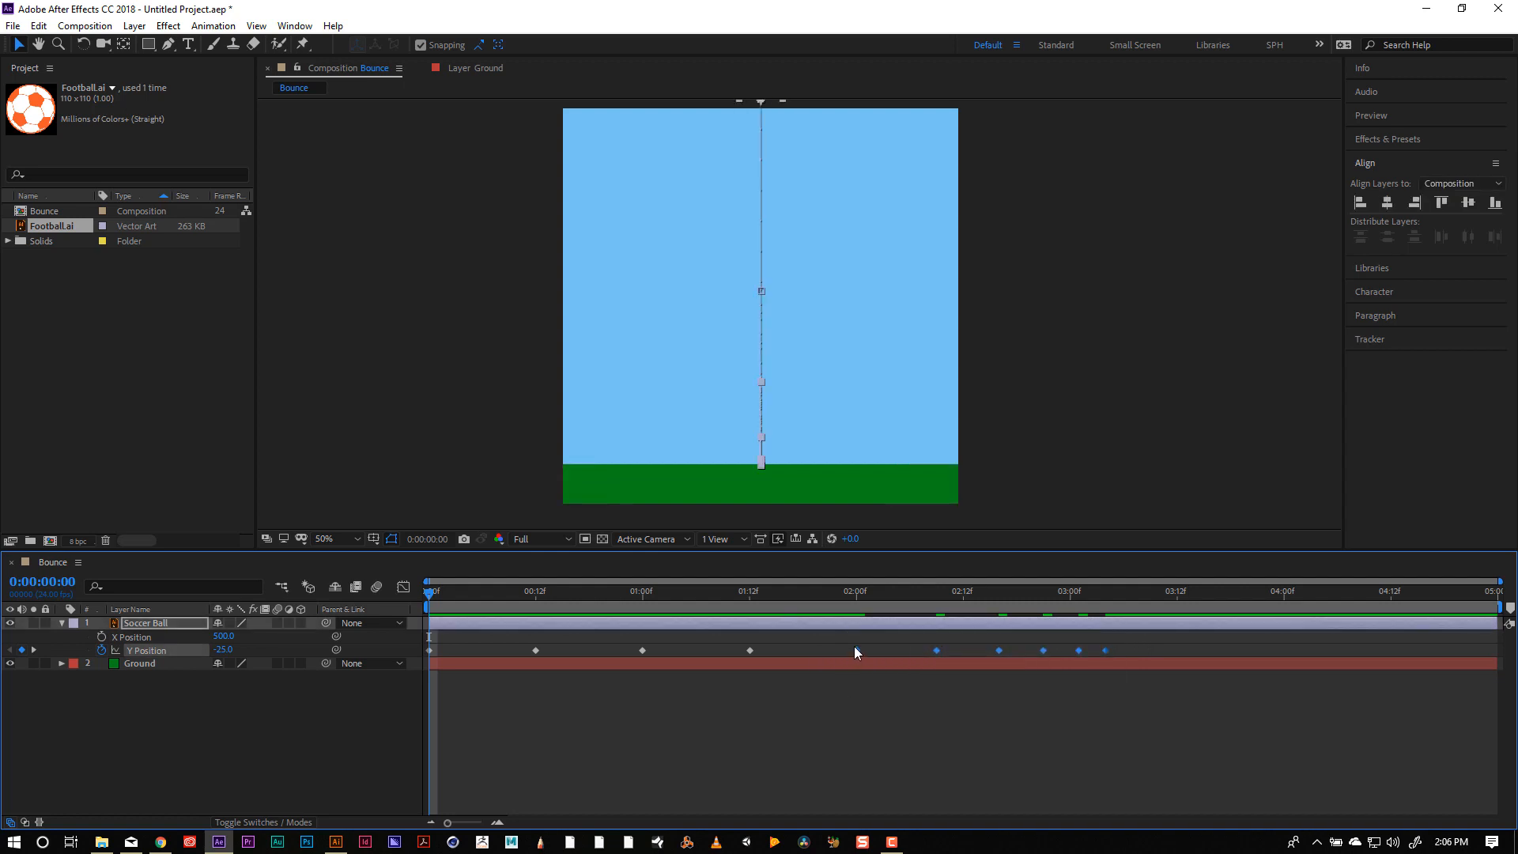
{"action": "left_click_drag", "start_coordinate": [854, 646], "coordinate": [826, 652]}
{"action": "left_click_drag", "start_coordinate": [1104, 637], "coordinate": [740, 712]}
{"action": "left_click_drag", "start_coordinate": [747, 650], "coordinate": [691, 657]}
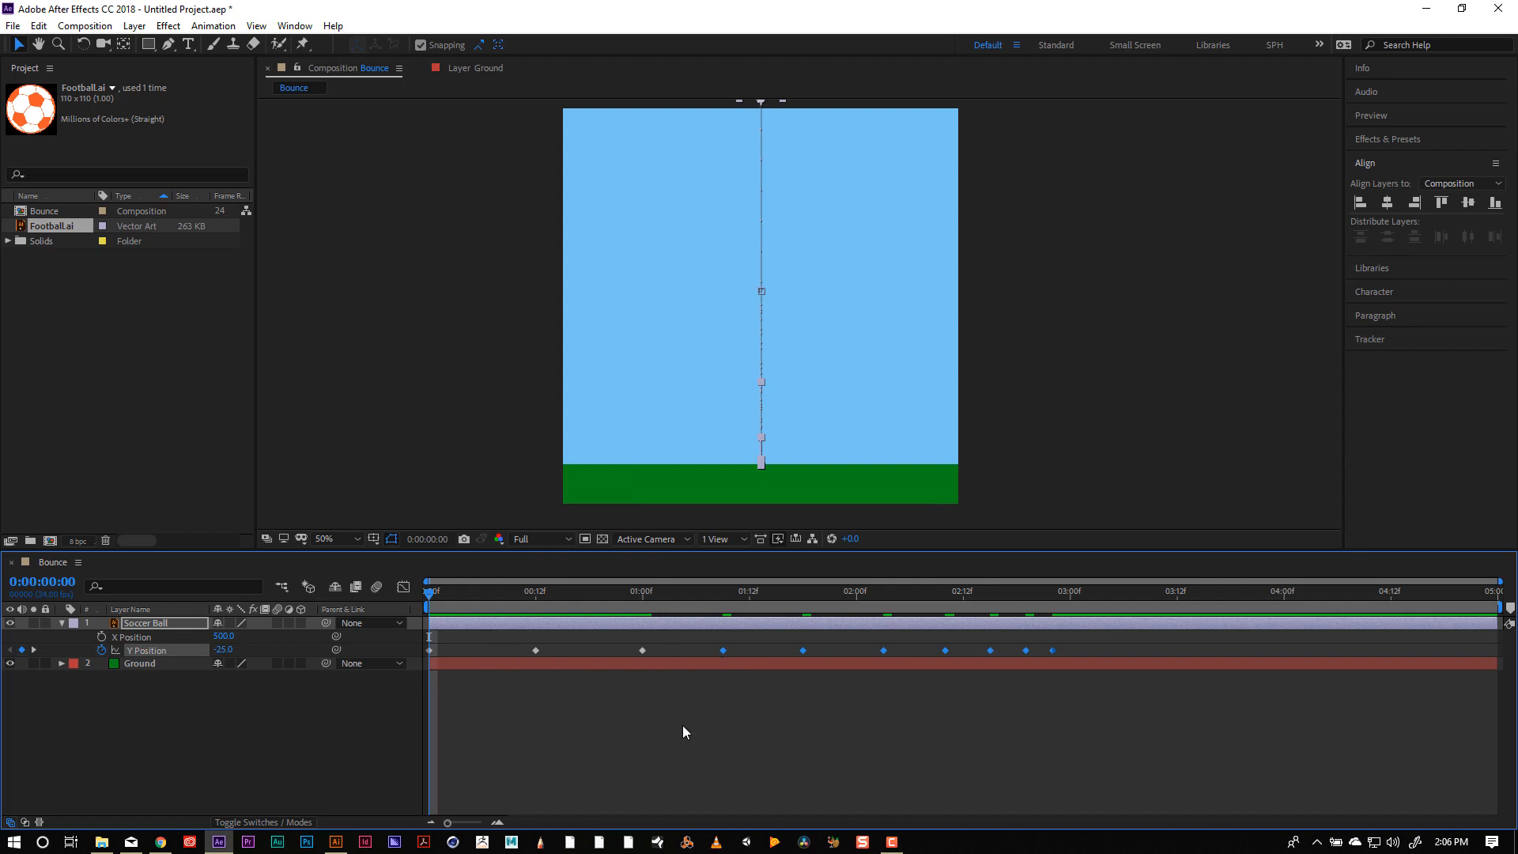
{"action": "left_click", "coordinate": [585, 716]}
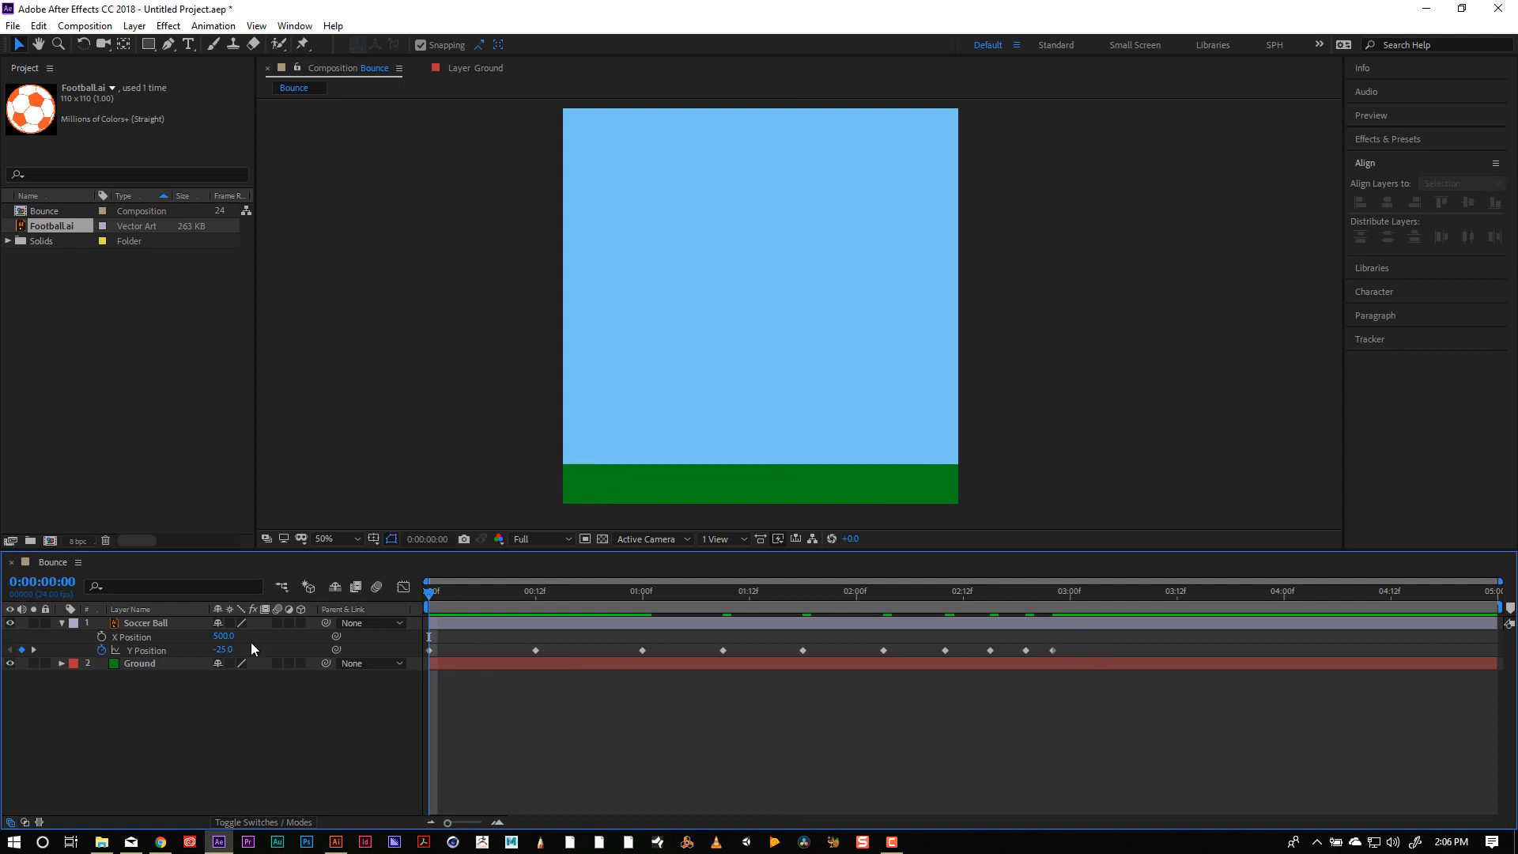
Display the Soccer Ball's Y Position curve in the Graph Editor using Edit Value Graph.
{"action": "left_click", "coordinate": [404, 586]}
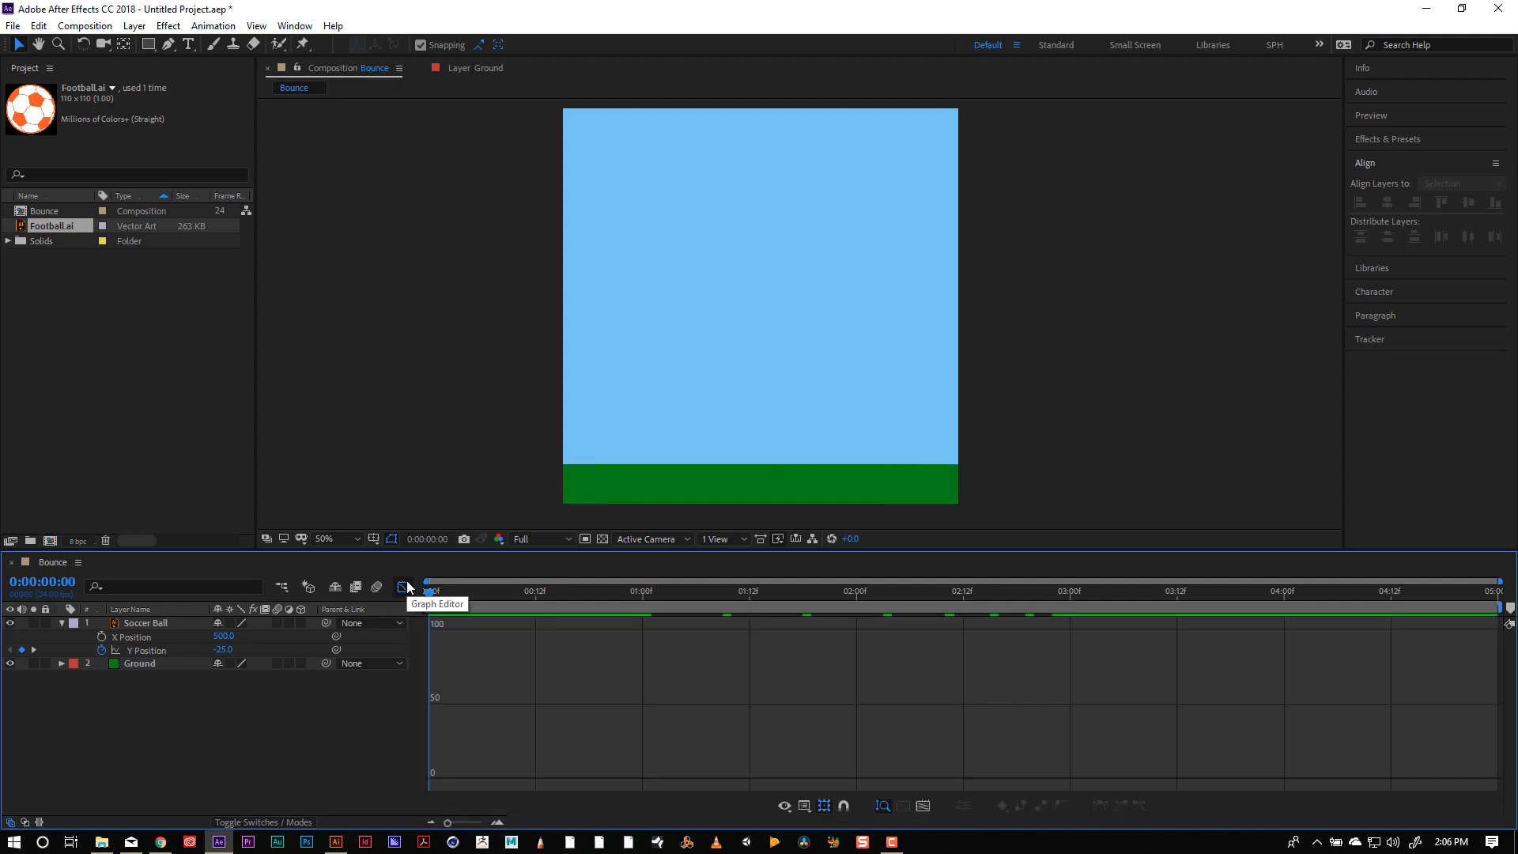
{"action": "left_click", "coordinate": [397, 589]}
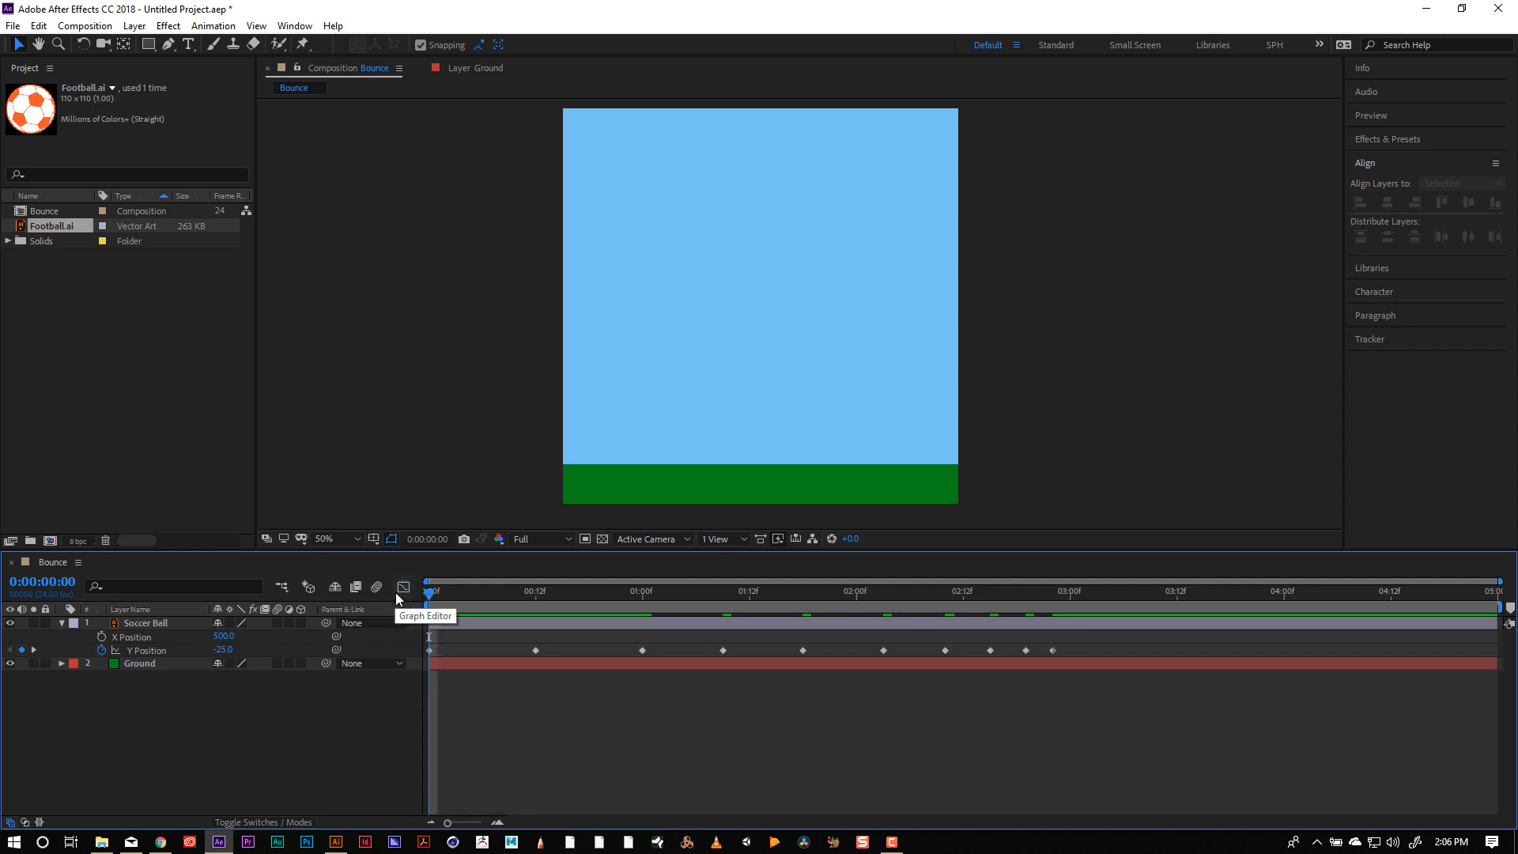
{"action": "left_click", "coordinate": [401, 587]}
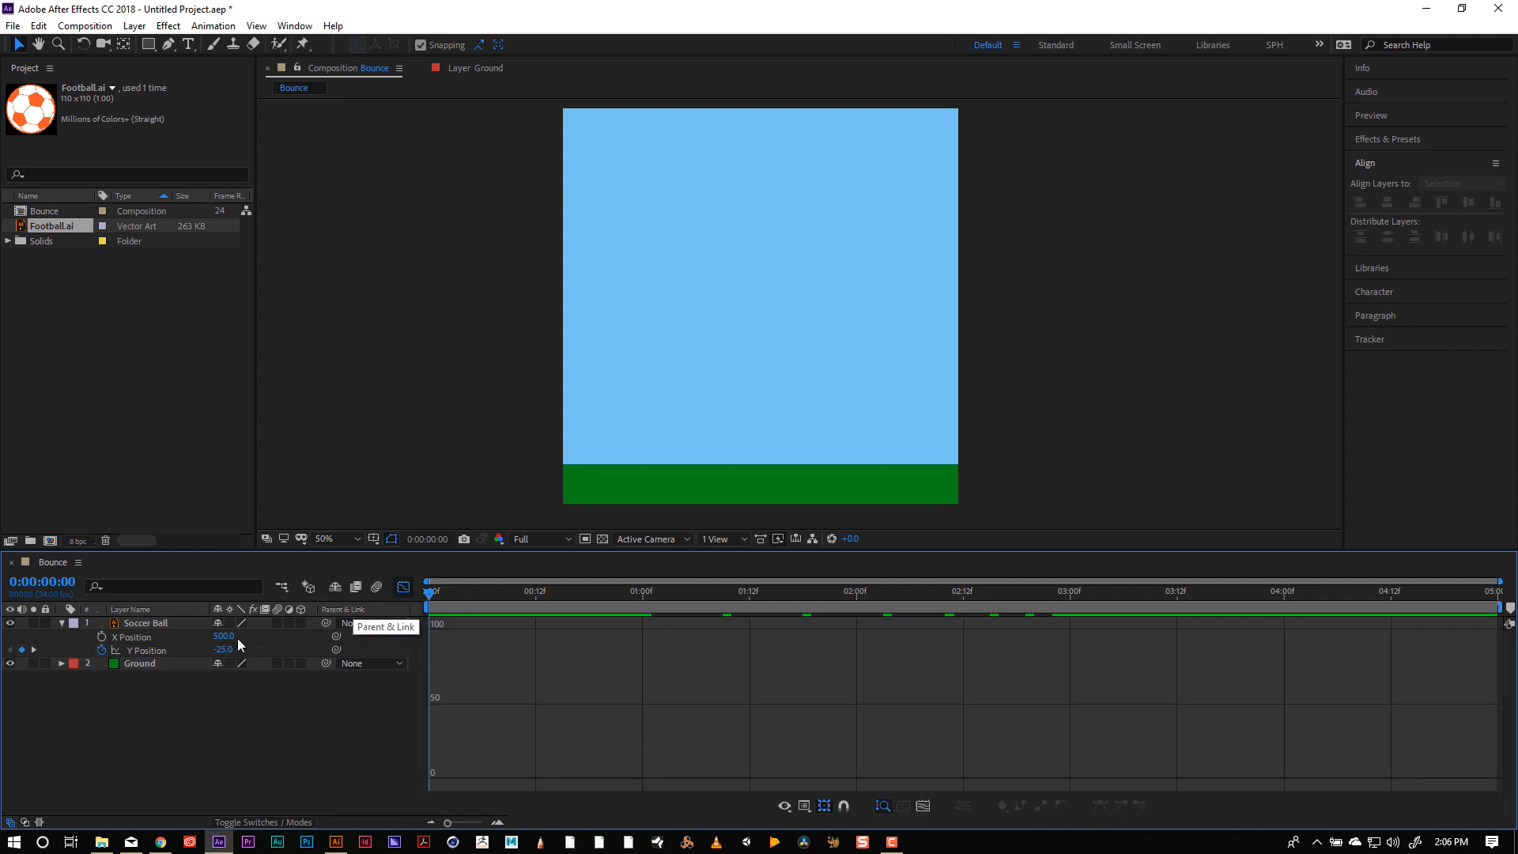
{"action": "left_click", "coordinate": [145, 651]}
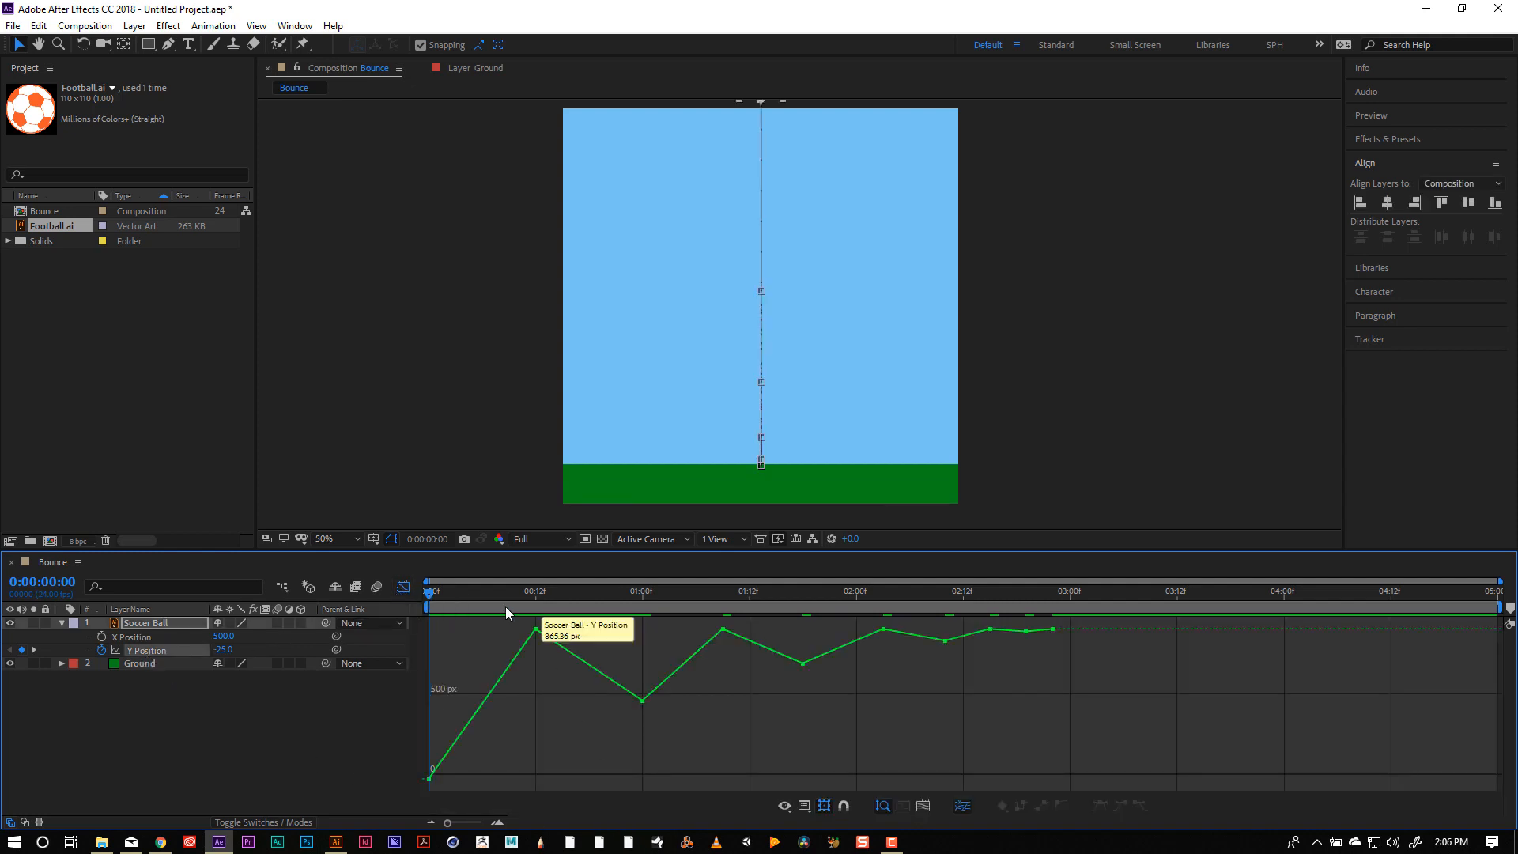
{"action": "left_click", "coordinate": [805, 806]}
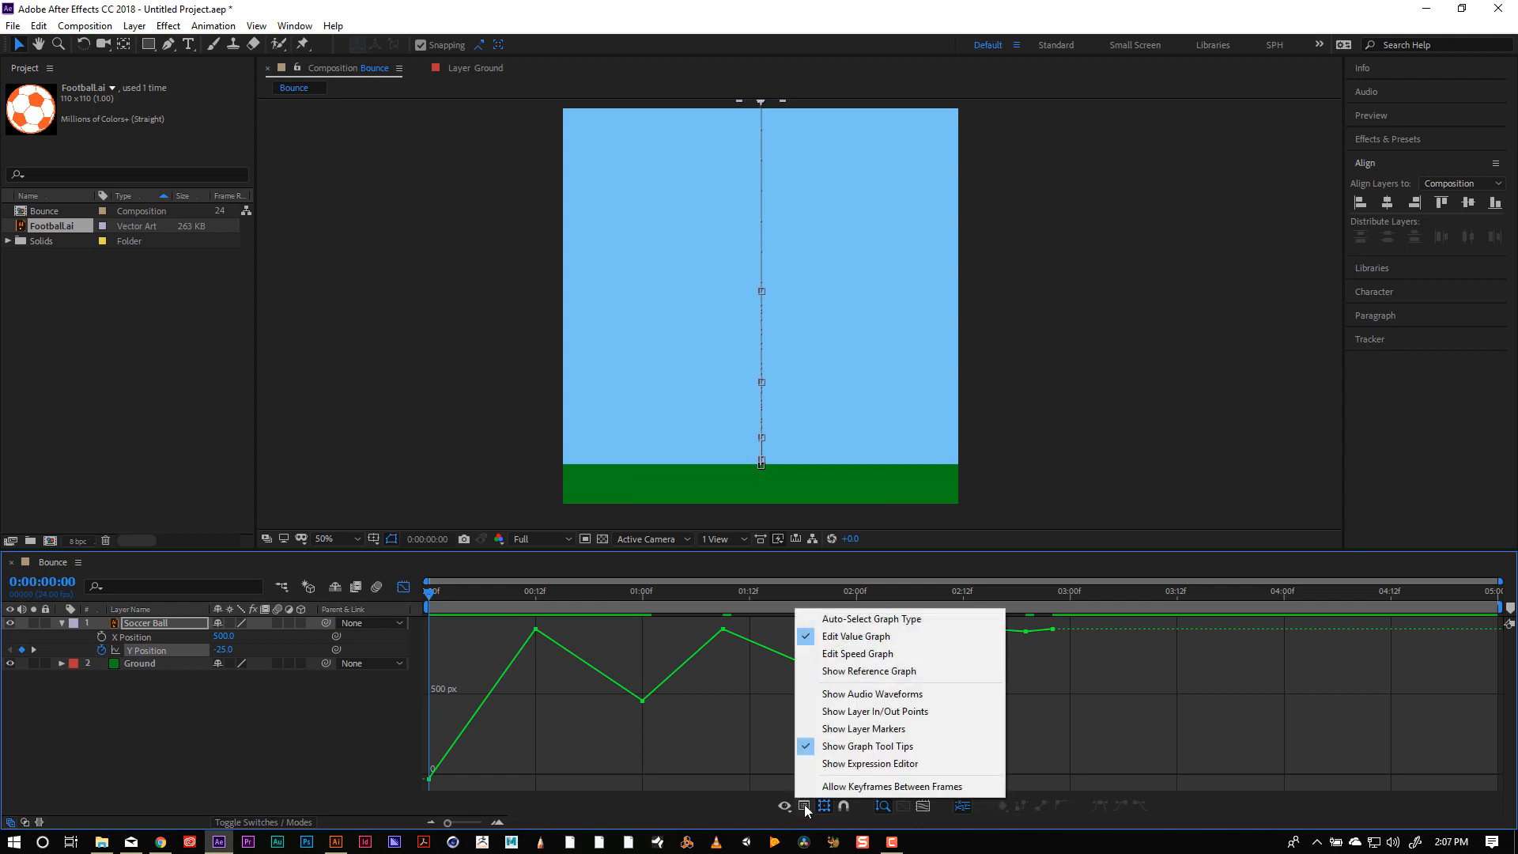
{"action": "left_click", "coordinate": [838, 642]}
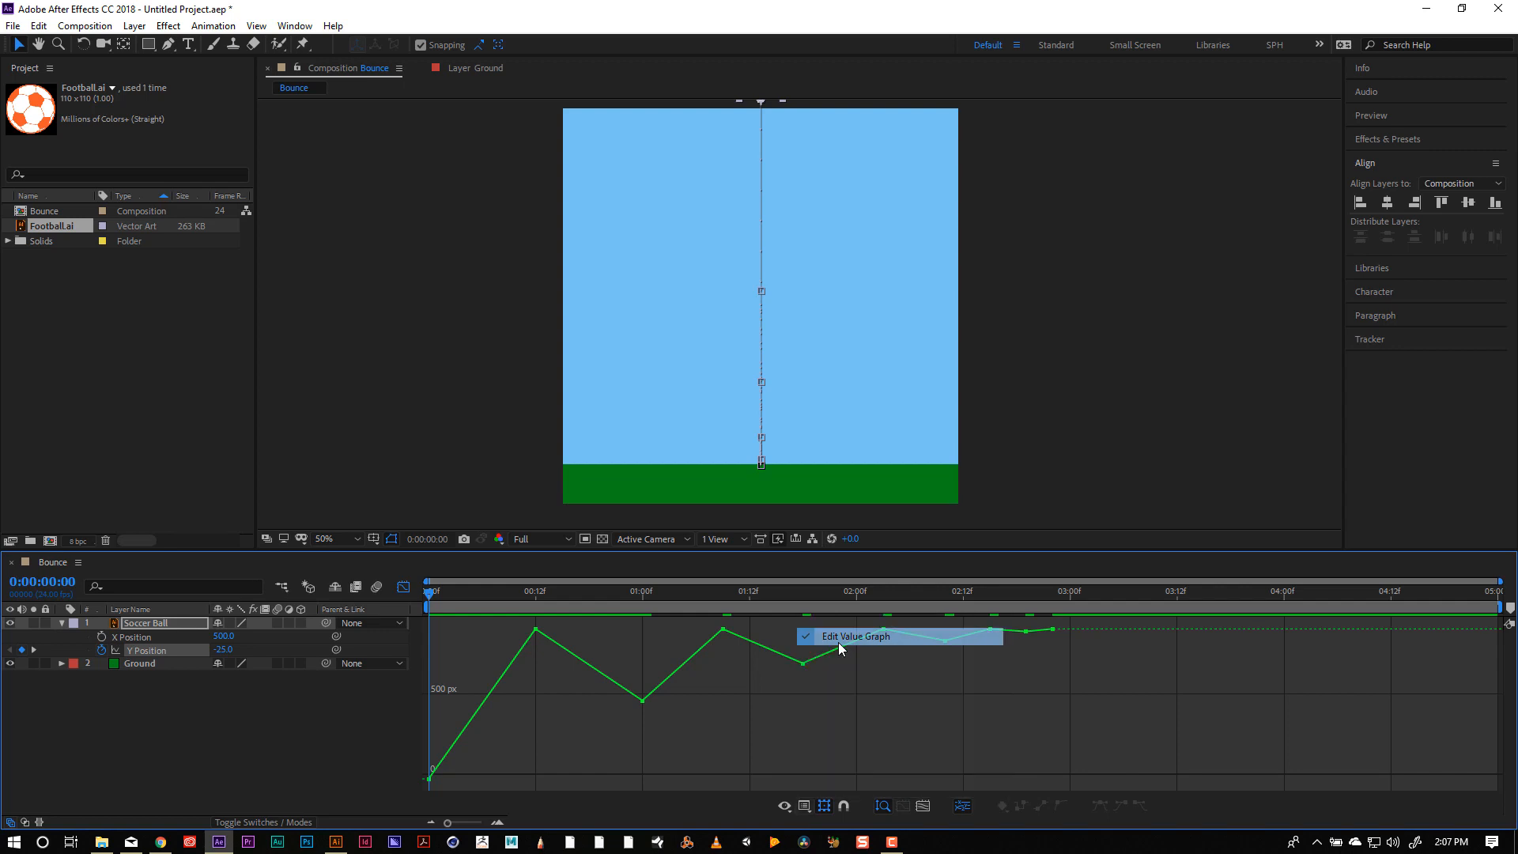
{"action": "left_click", "coordinate": [824, 808]}
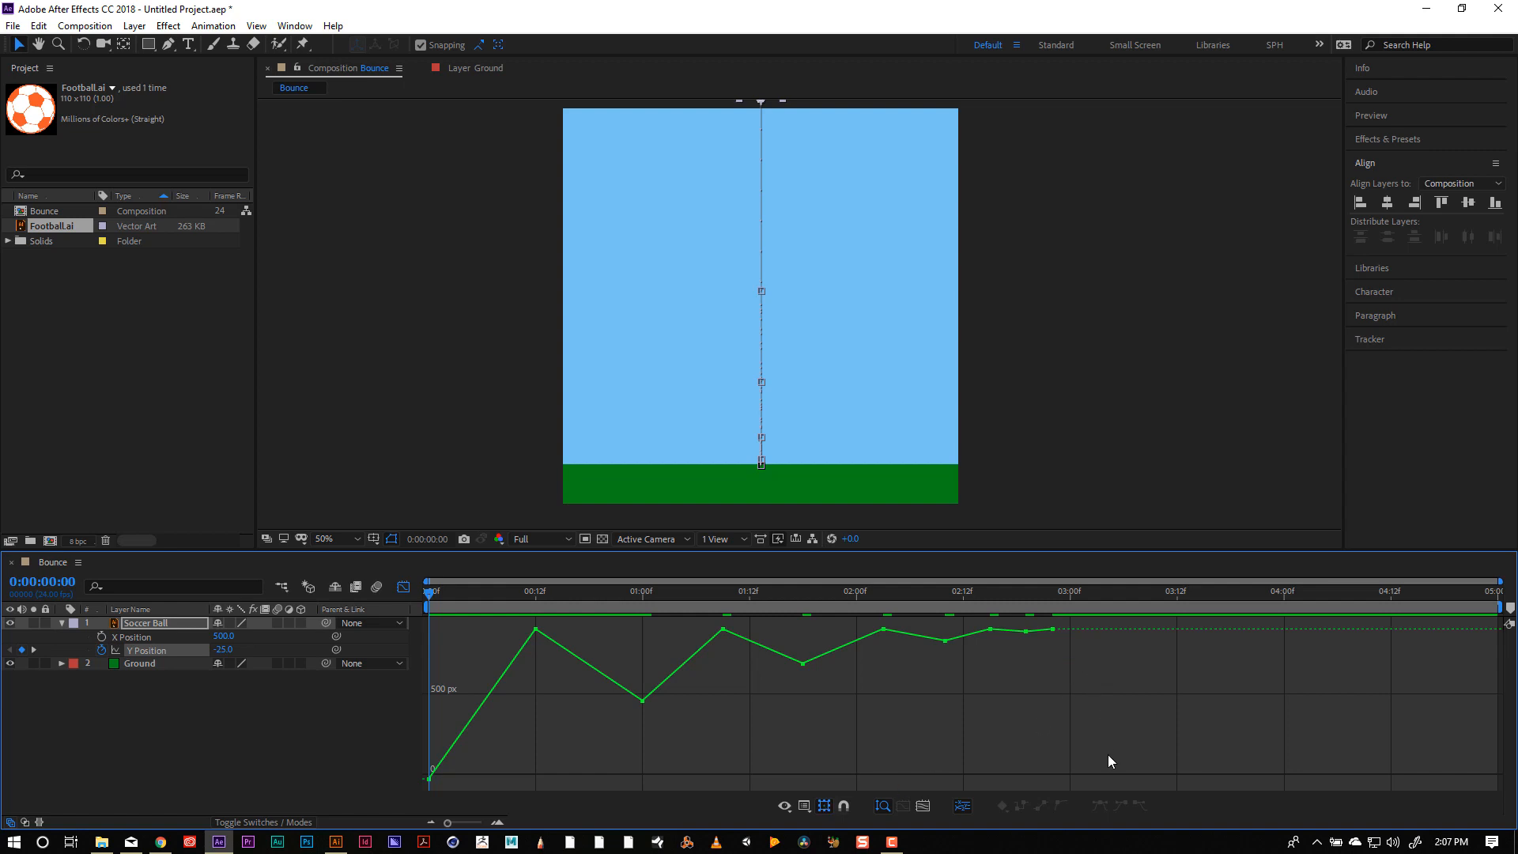
Try compressing all Y Position keyframes in time with the graph's transform box, then undo the scaling.
{"action": "left_click_drag", "start_coordinate": [1108, 755], "coordinate": [1085, 669]}
{"action": "left_click_drag", "start_coordinate": [1066, 619], "coordinate": [425, 787]}
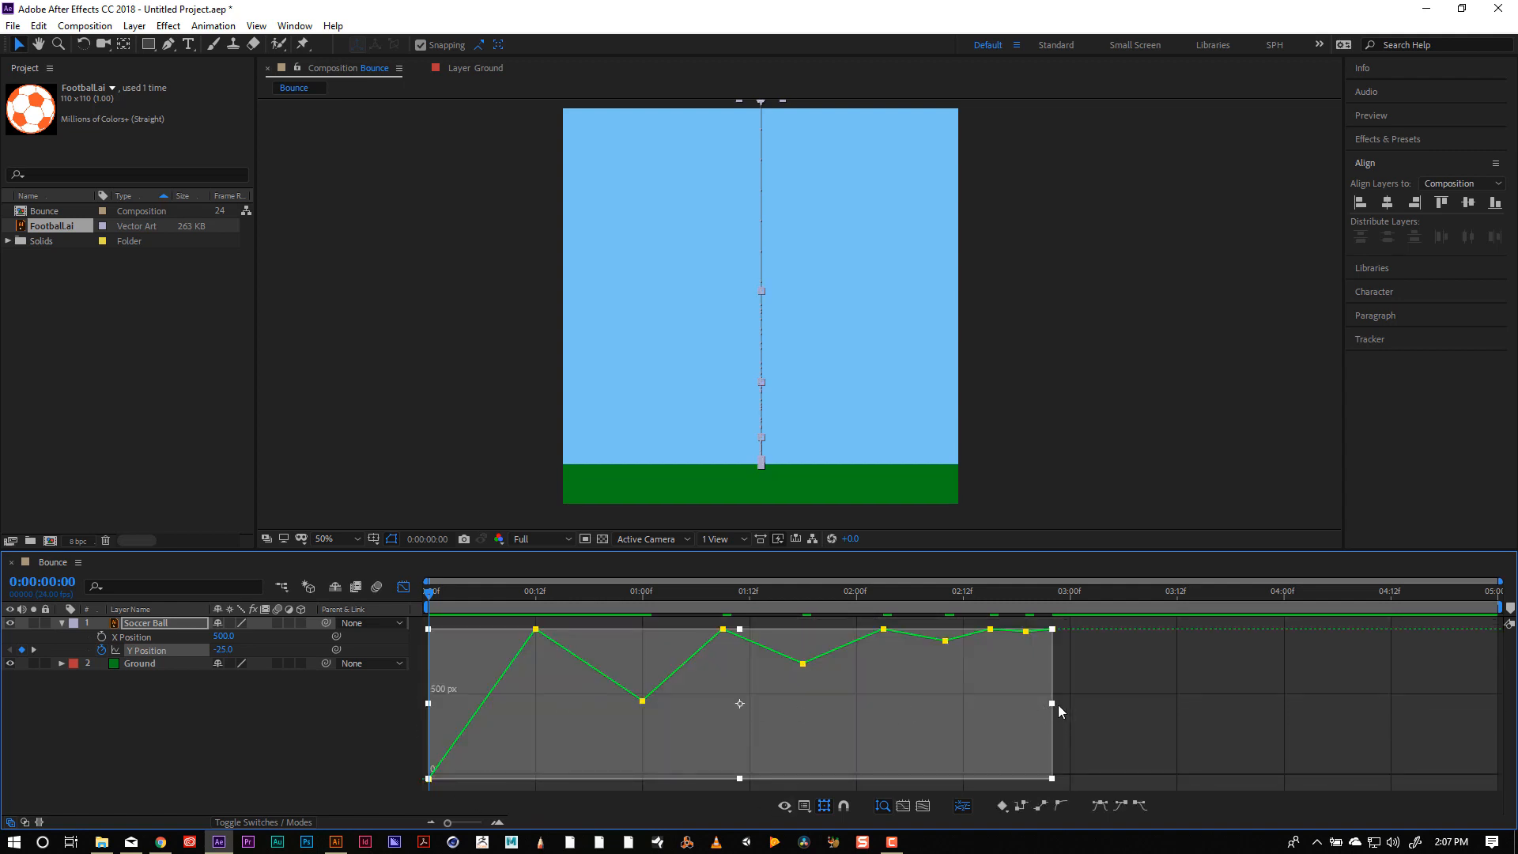
{"action": "left_click_drag", "start_coordinate": [1052, 703], "coordinate": [905, 722]}
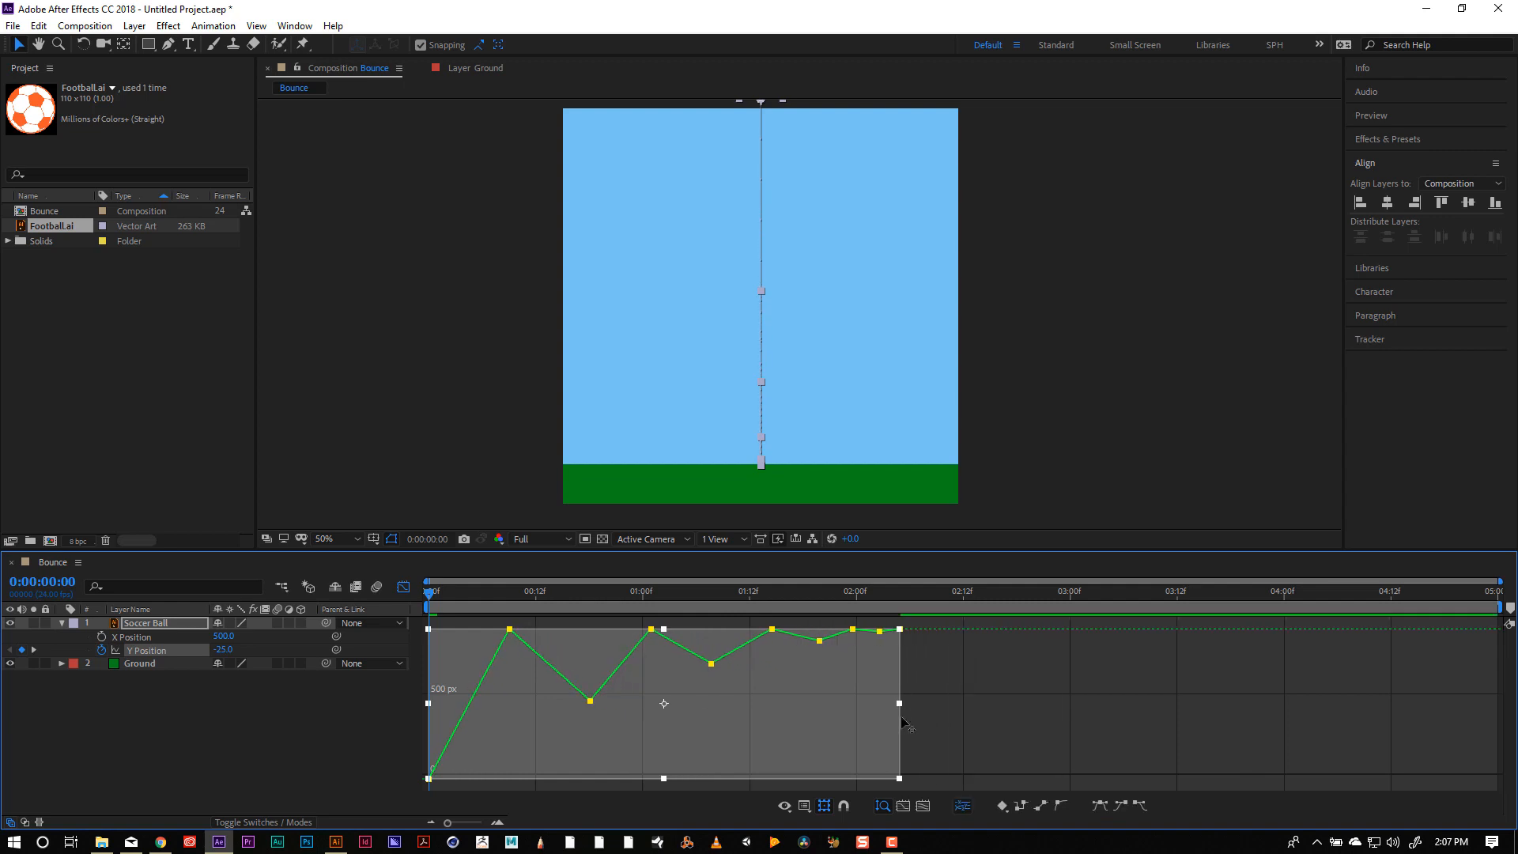
{"action": "key", "text": "ctrl+z"}
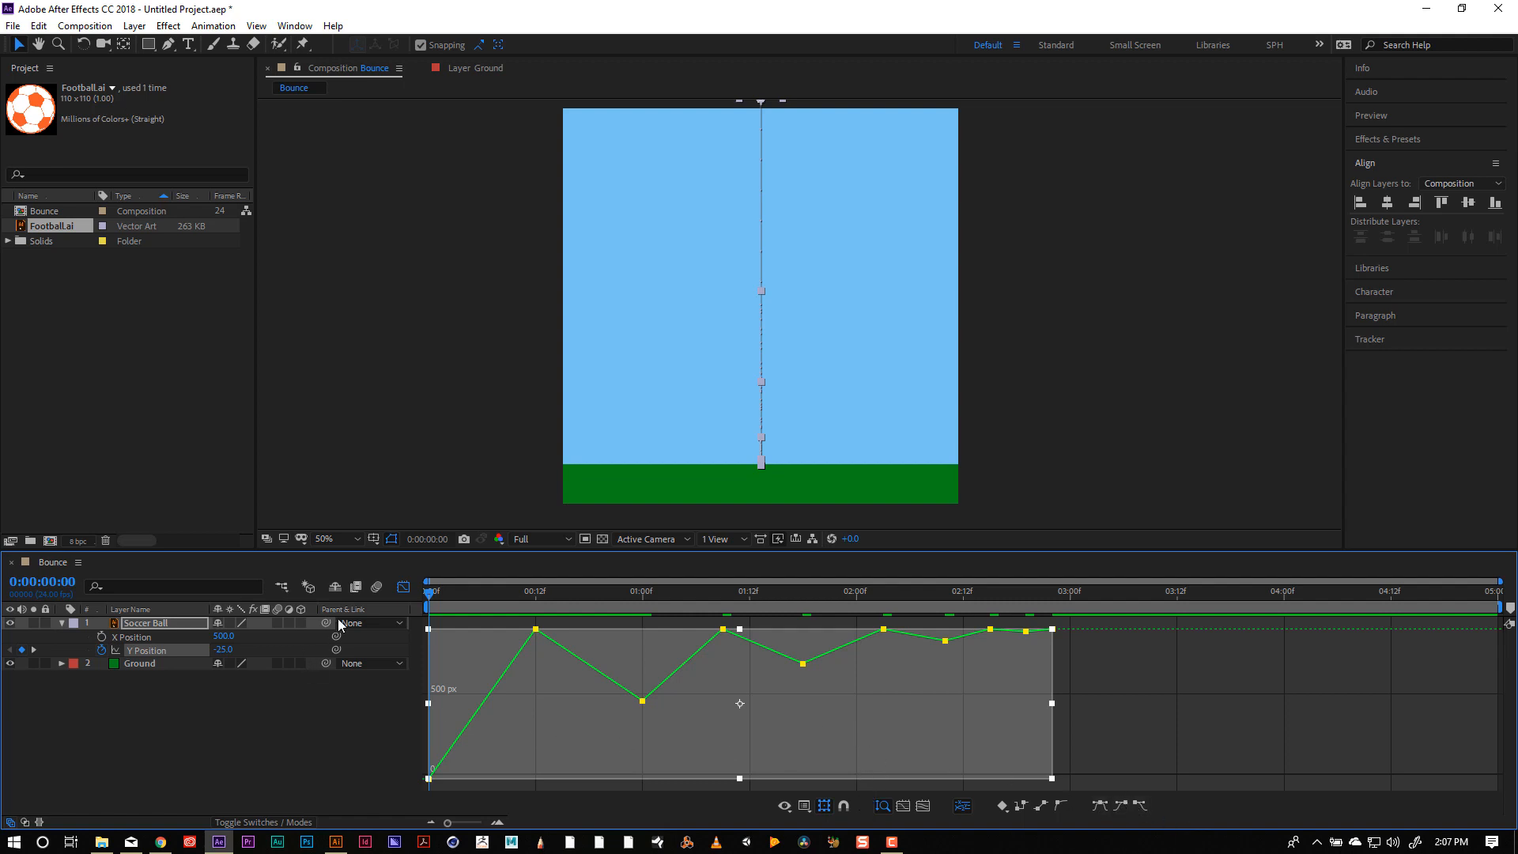
Return to the Graph Editor, select all the Y Position keyframes and apply Easy Ease.
{"action": "left_click", "coordinate": [405, 588]}
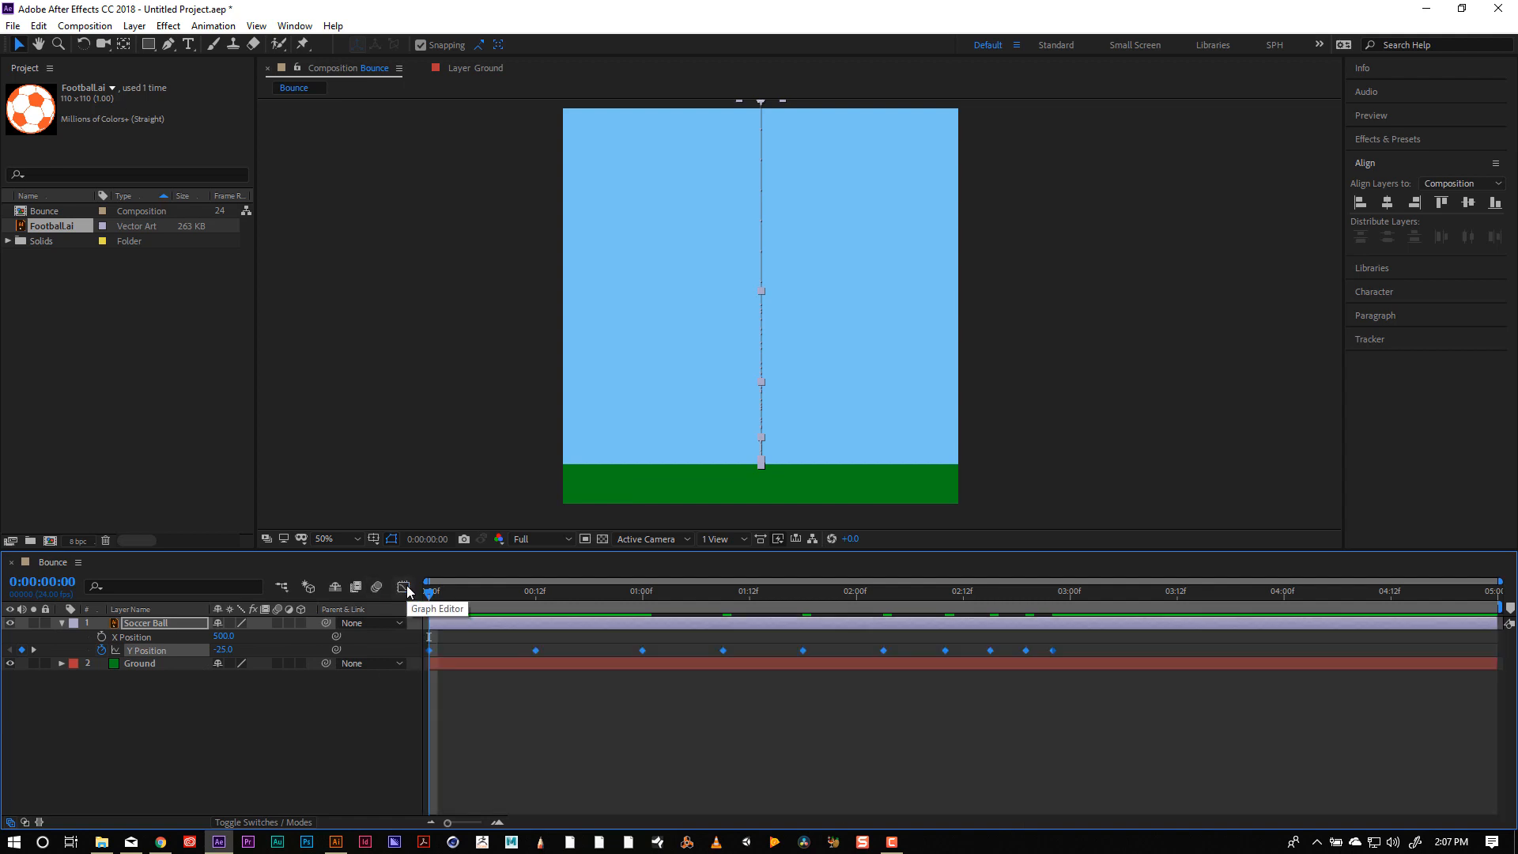
{"action": "left_click", "coordinate": [405, 589]}
{"action": "left_click", "coordinate": [404, 588]}
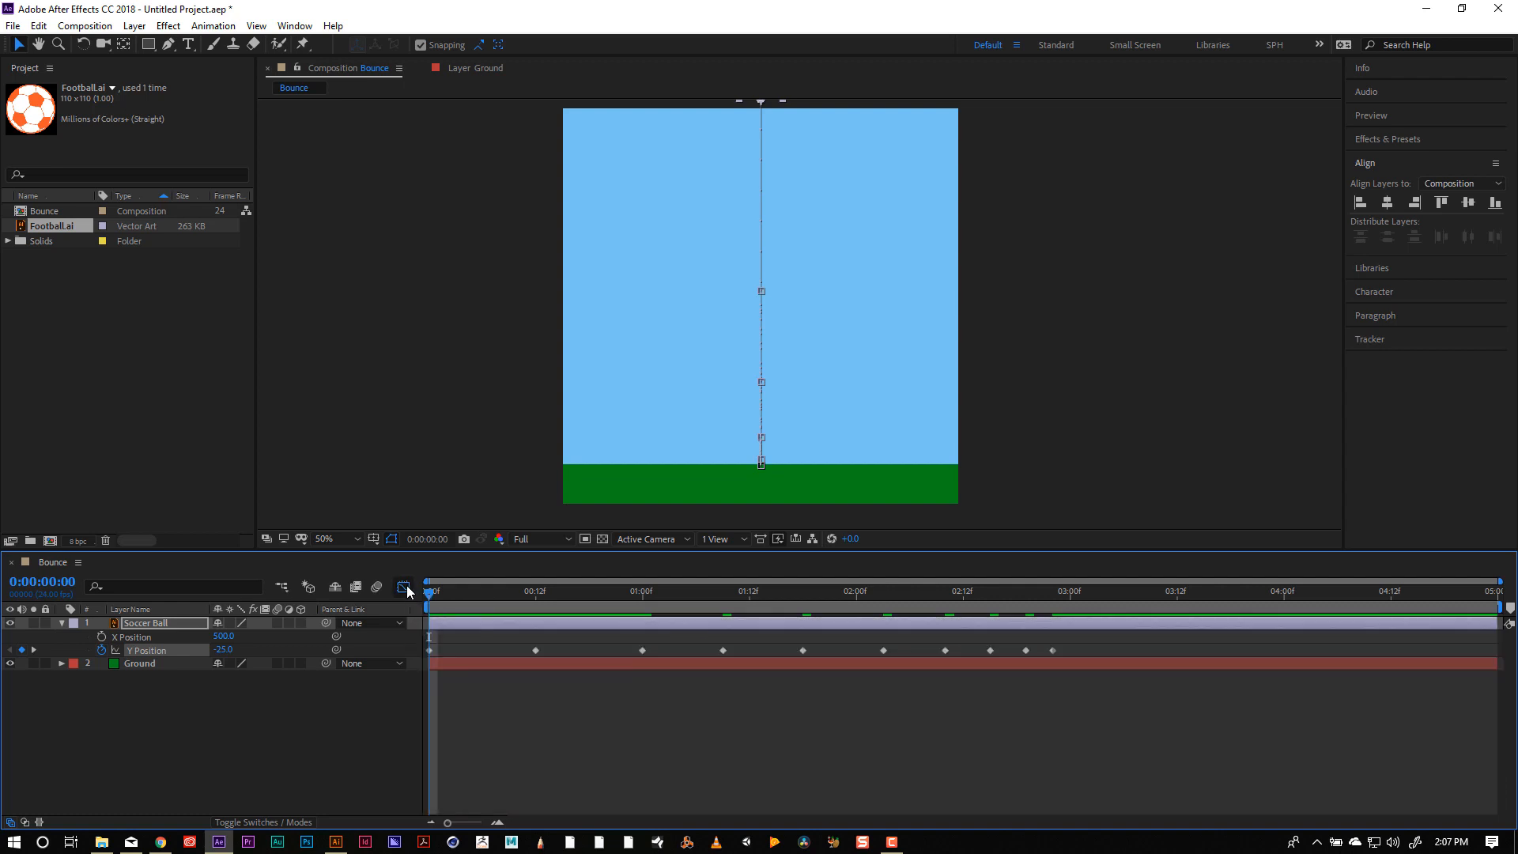
{"action": "left_click", "coordinate": [405, 588]}
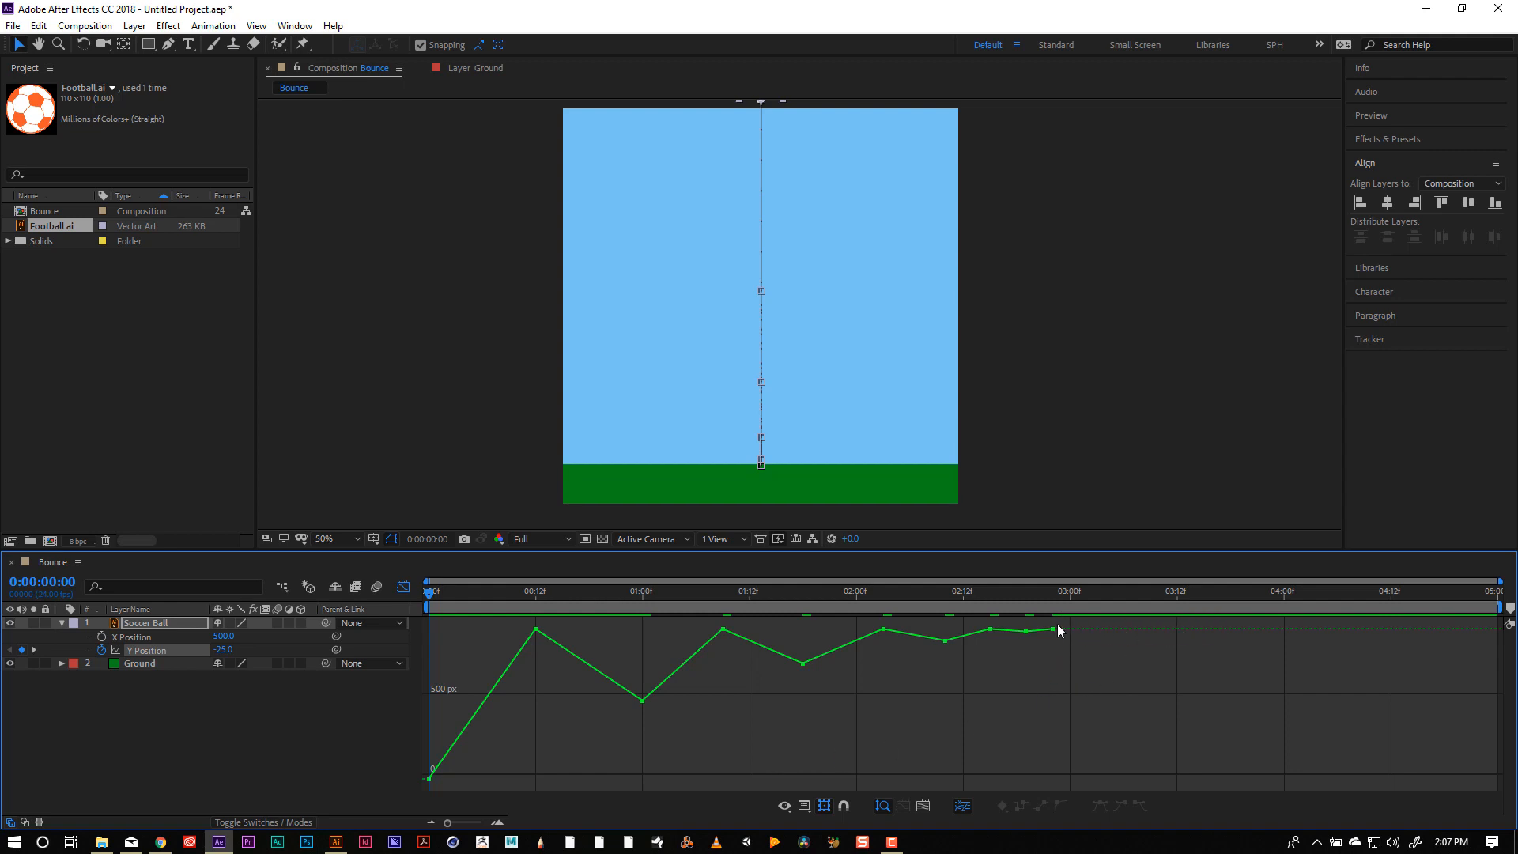
{"action": "left_click_drag", "start_coordinate": [1064, 622], "coordinate": [420, 709]}
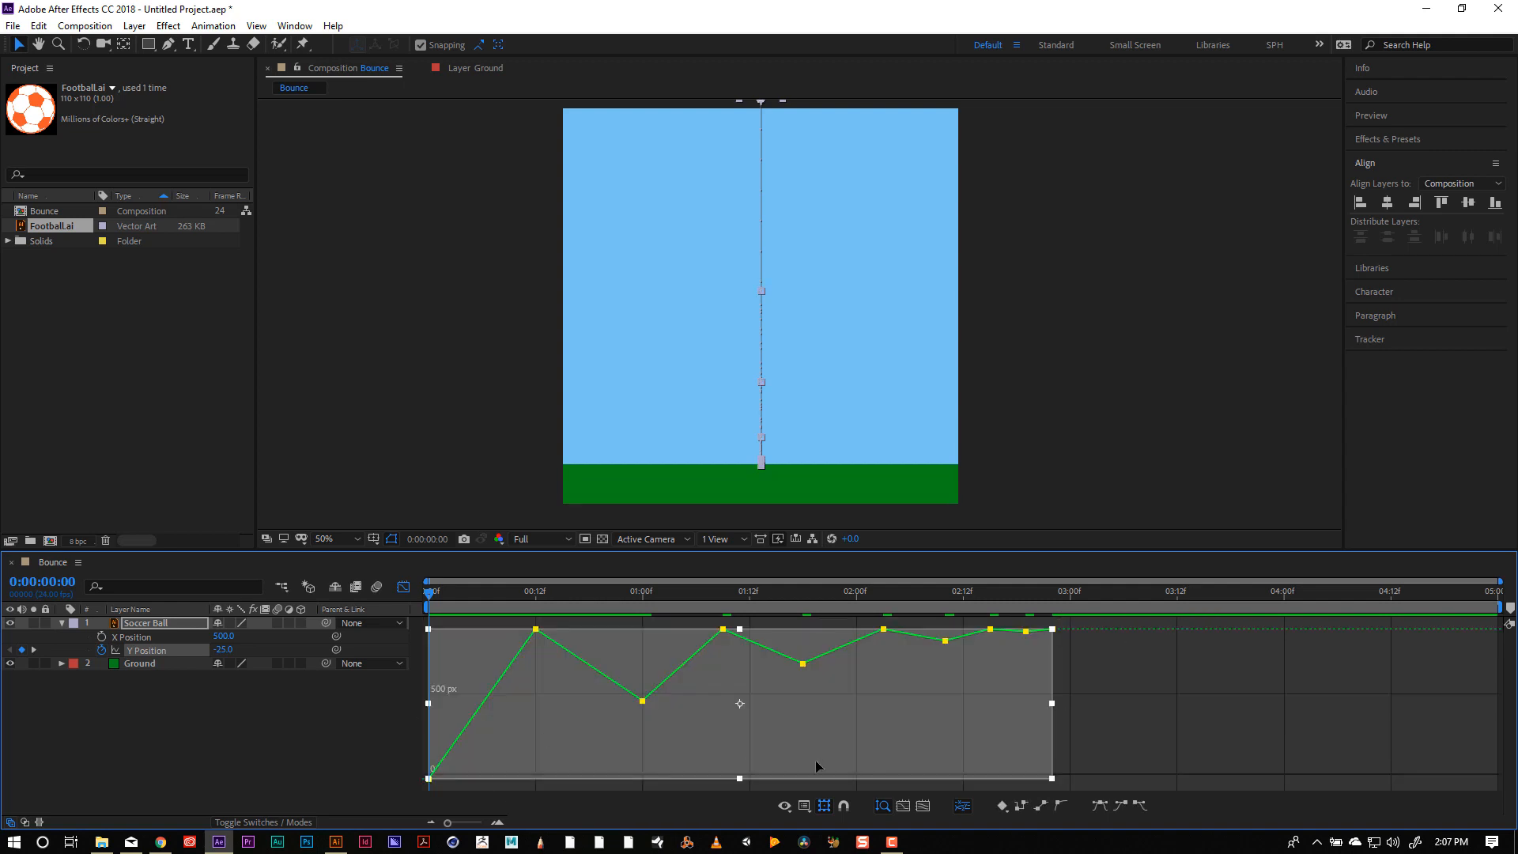
{"action": "left_click", "coordinate": [1101, 803]}
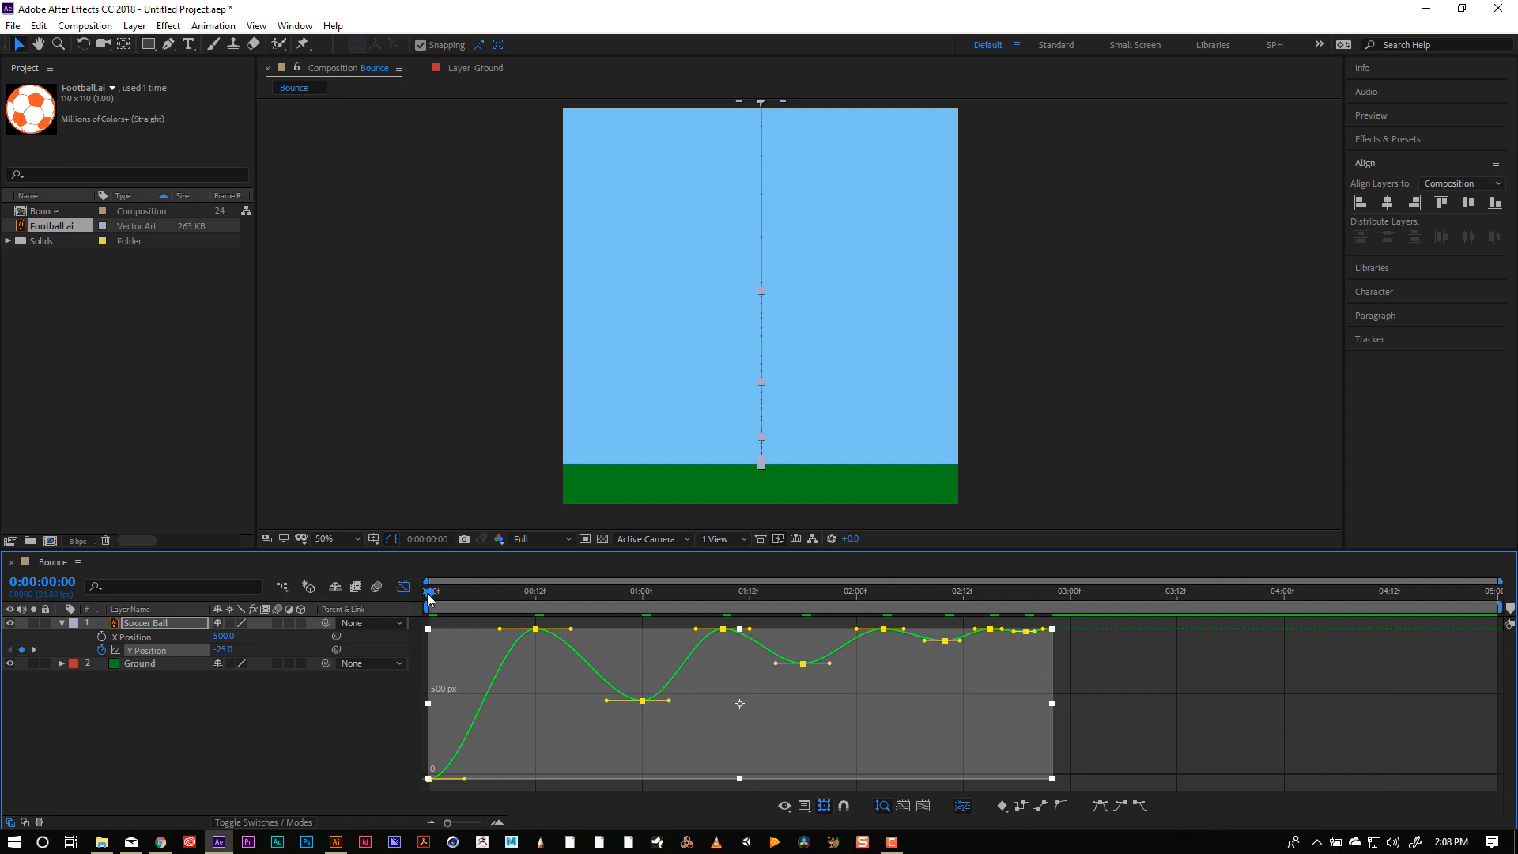
Preview the eased bounce and shorten the work area to end at about 0:00:03:07.
{"action": "left_click_drag", "start_coordinate": [431, 597], "coordinate": [1118, 677]}
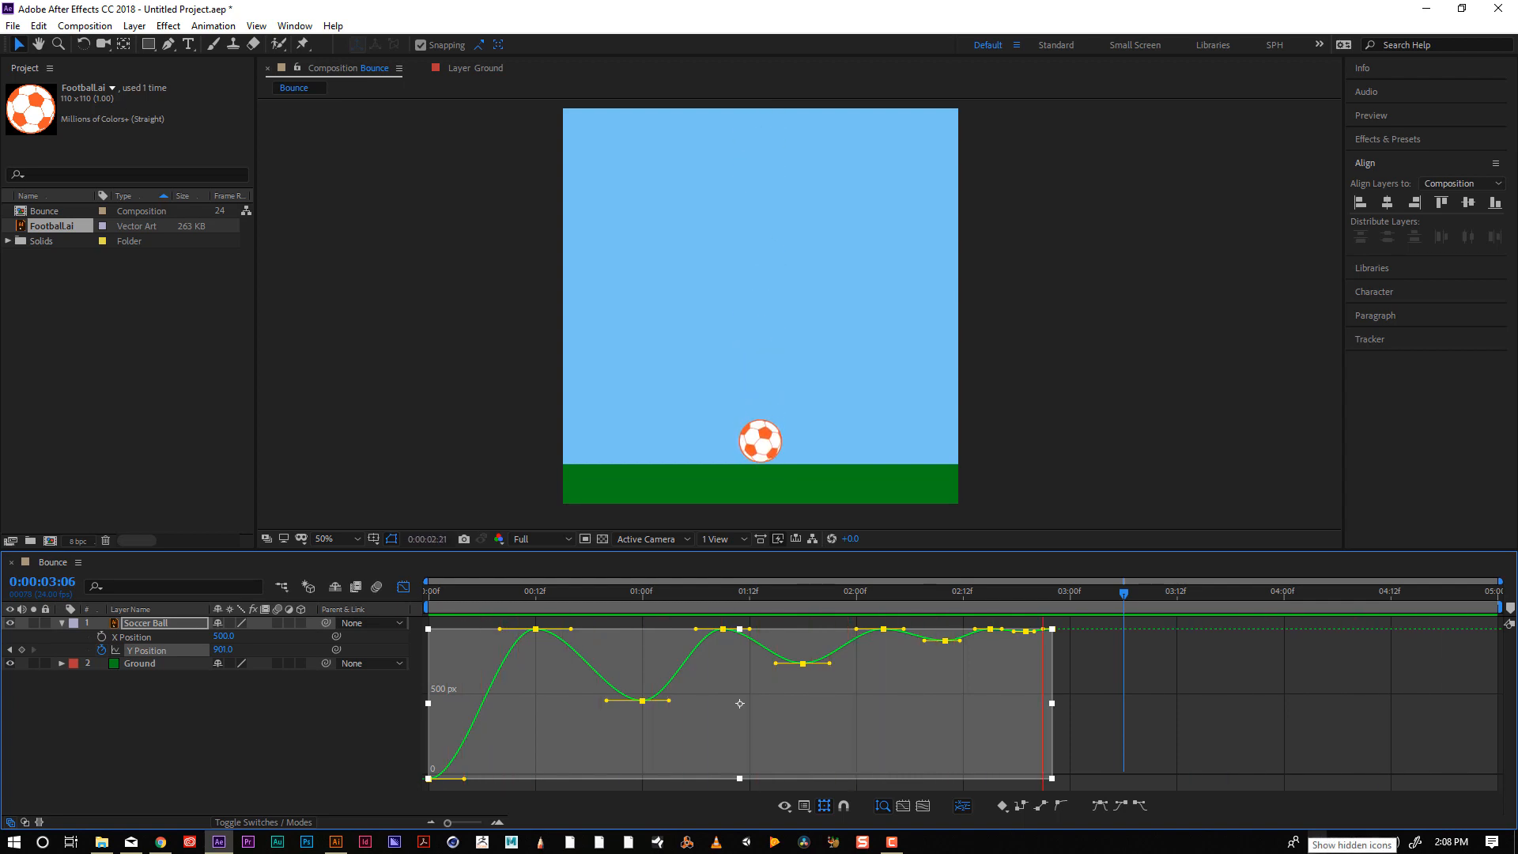
{"action": "key", "text": "space"}
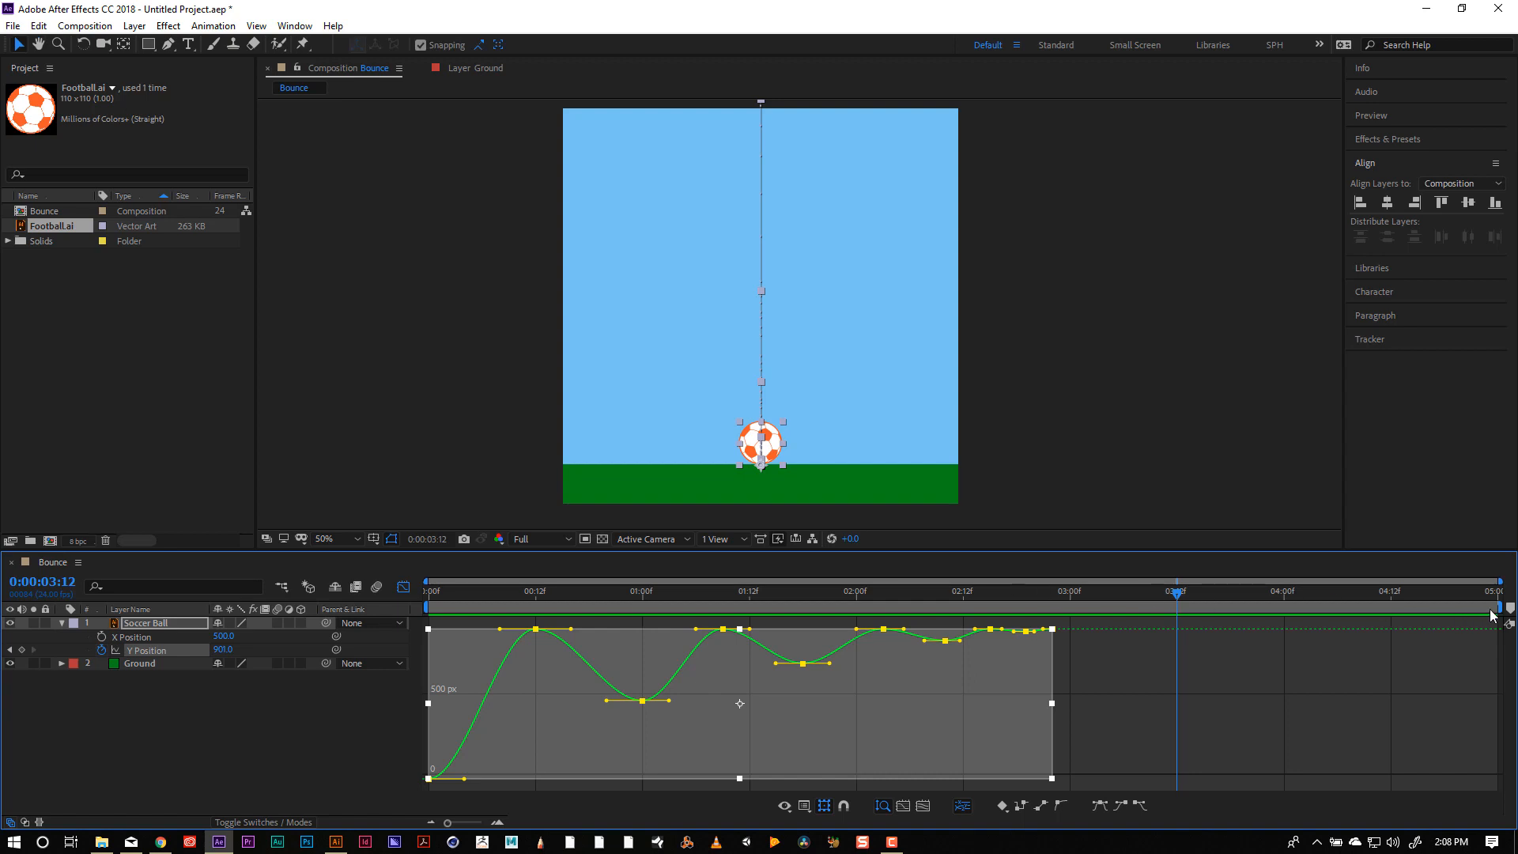
{"action": "left_click_drag", "start_coordinate": [1500, 606], "coordinate": [1141, 593]}
{"action": "left_click_drag", "start_coordinate": [1020, 602], "coordinate": [289, 604]}
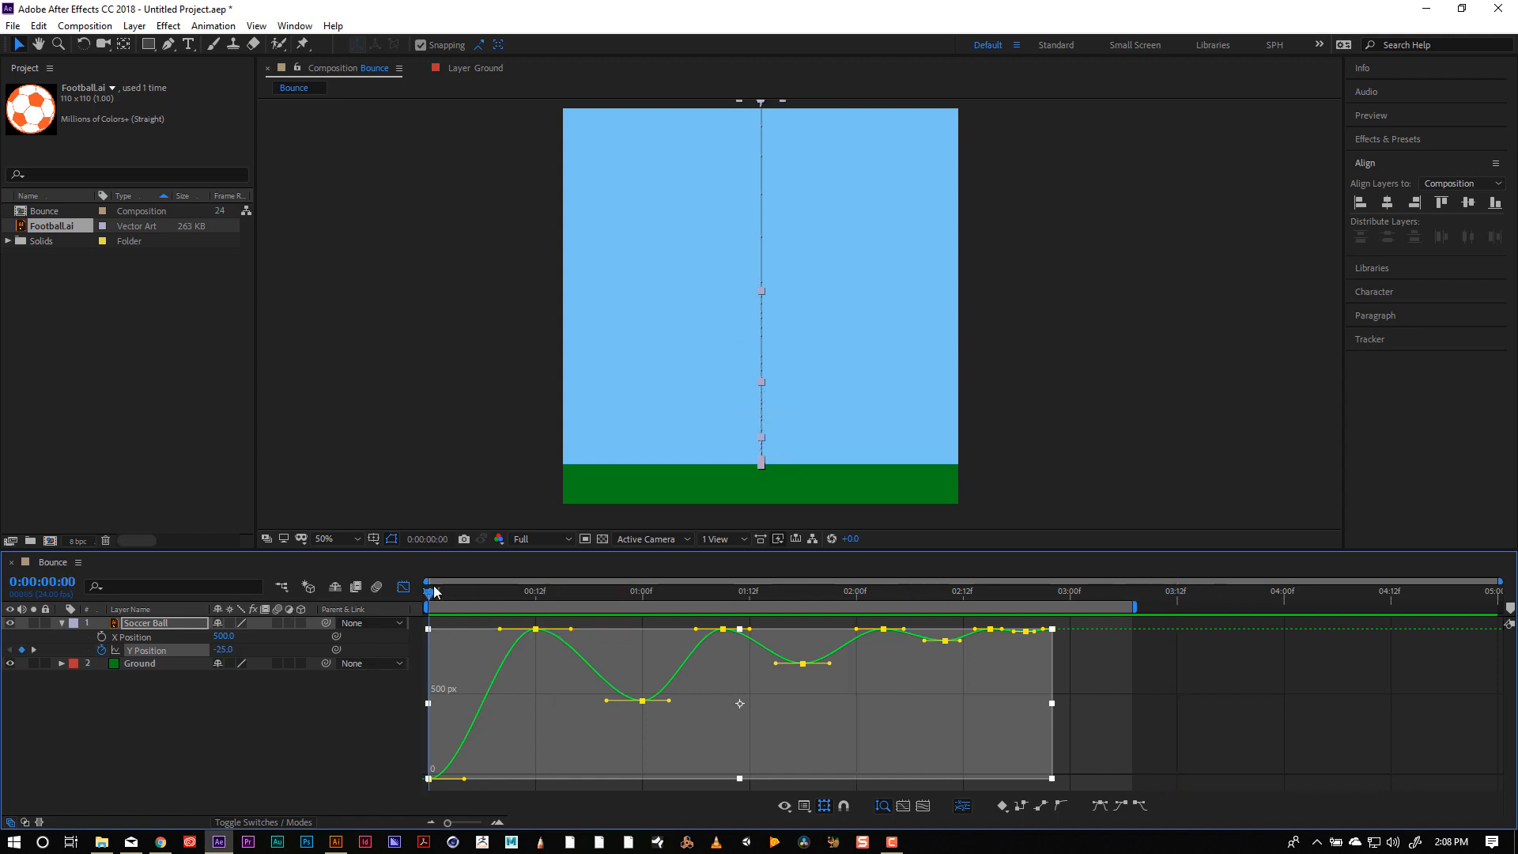
Split the handles of the ground-contact keyframe at 0:00:00:12 and angle both downward to form a sharp point.
{"action": "left_click_drag", "start_coordinate": [434, 593], "coordinate": [537, 593]}
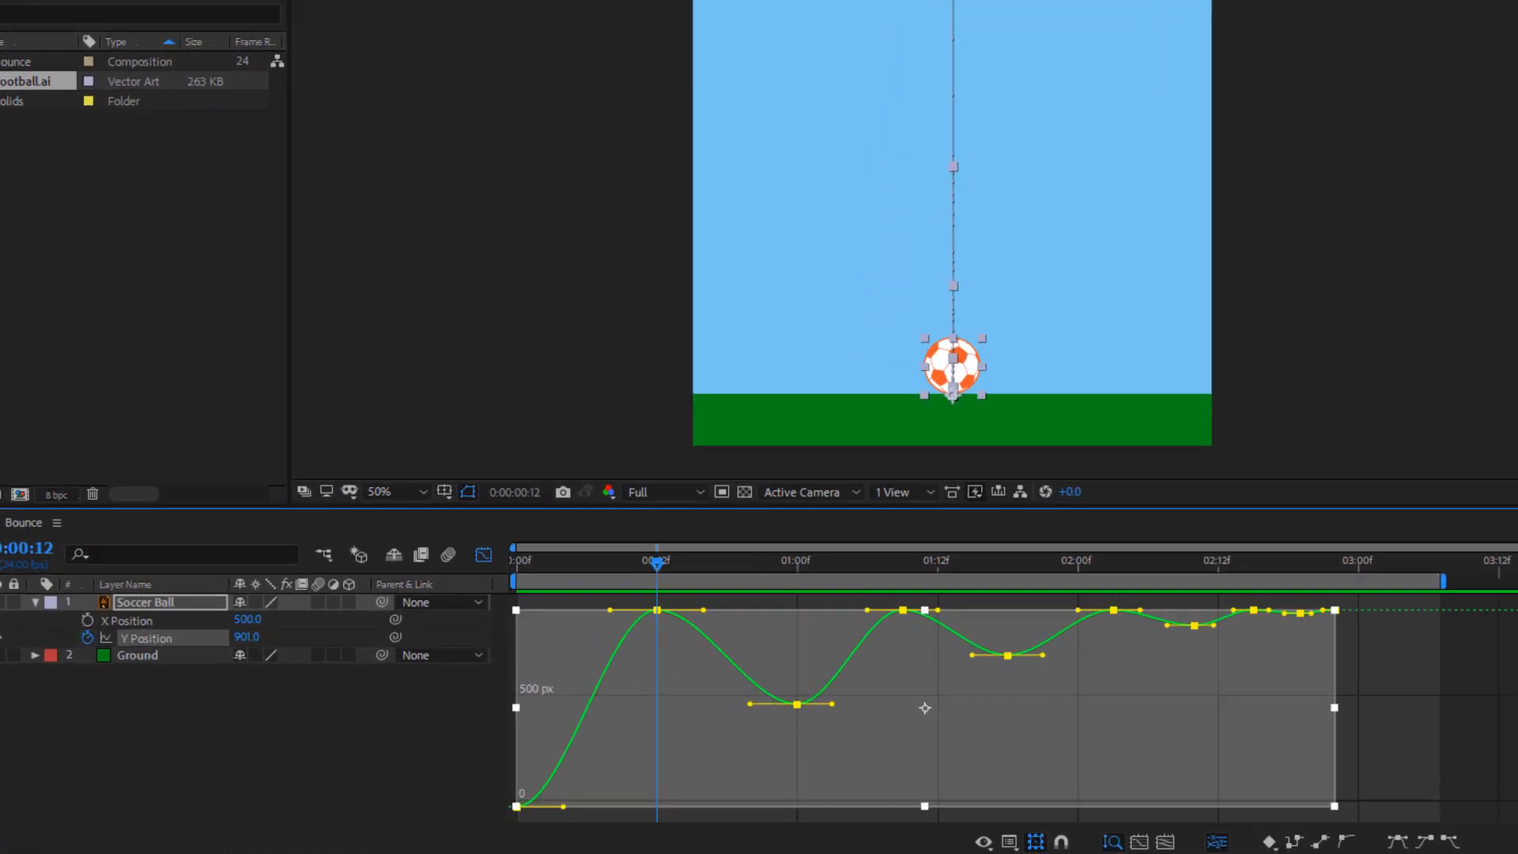
{"action": "left_click", "coordinate": [1107, 732]}
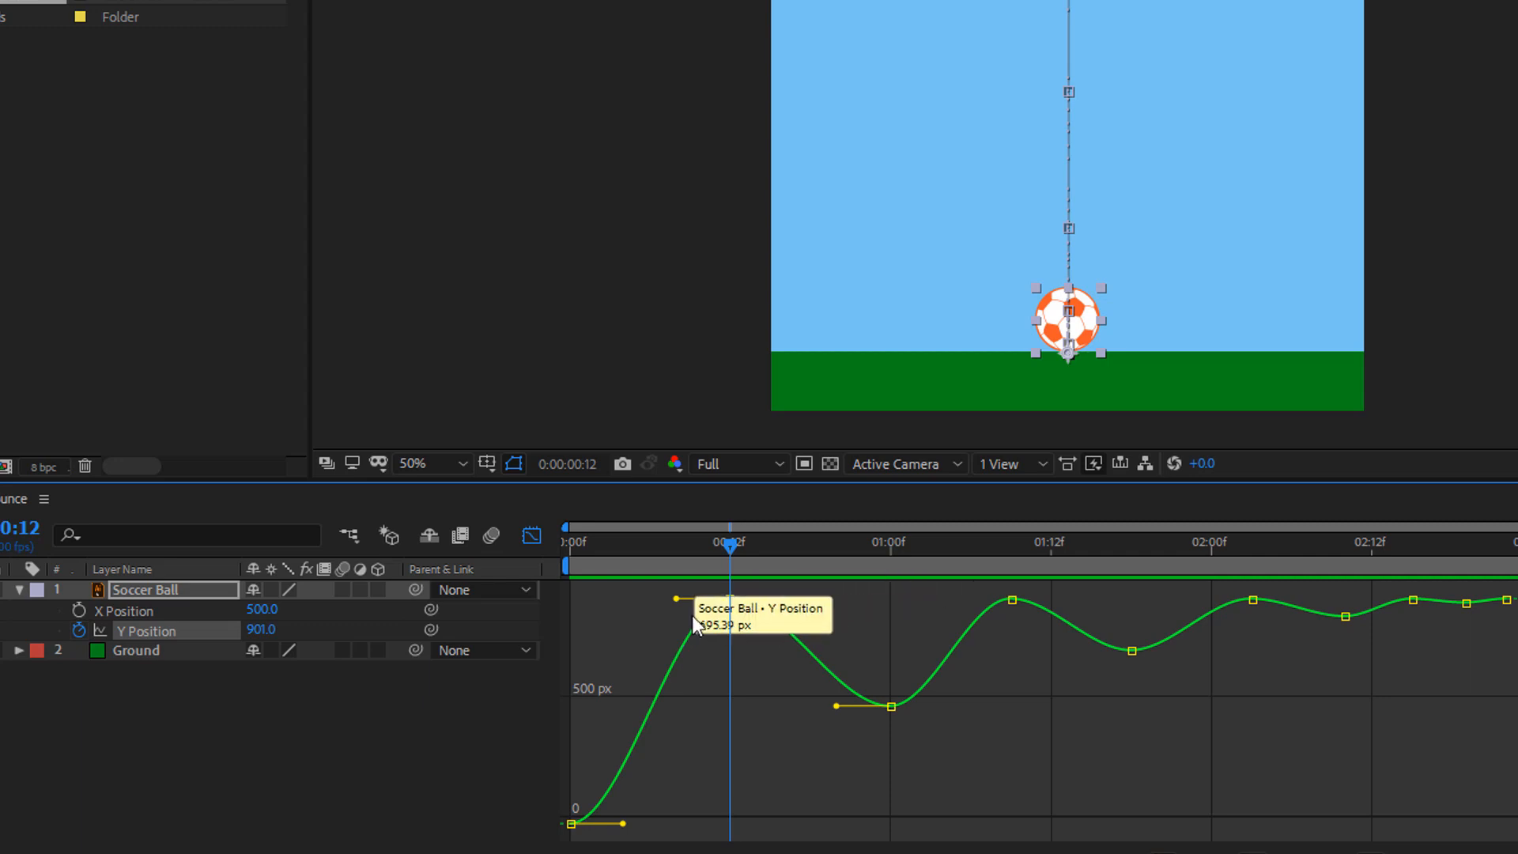
{"action": "left_click_drag", "start_coordinate": [677, 599], "coordinate": [744, 637]}
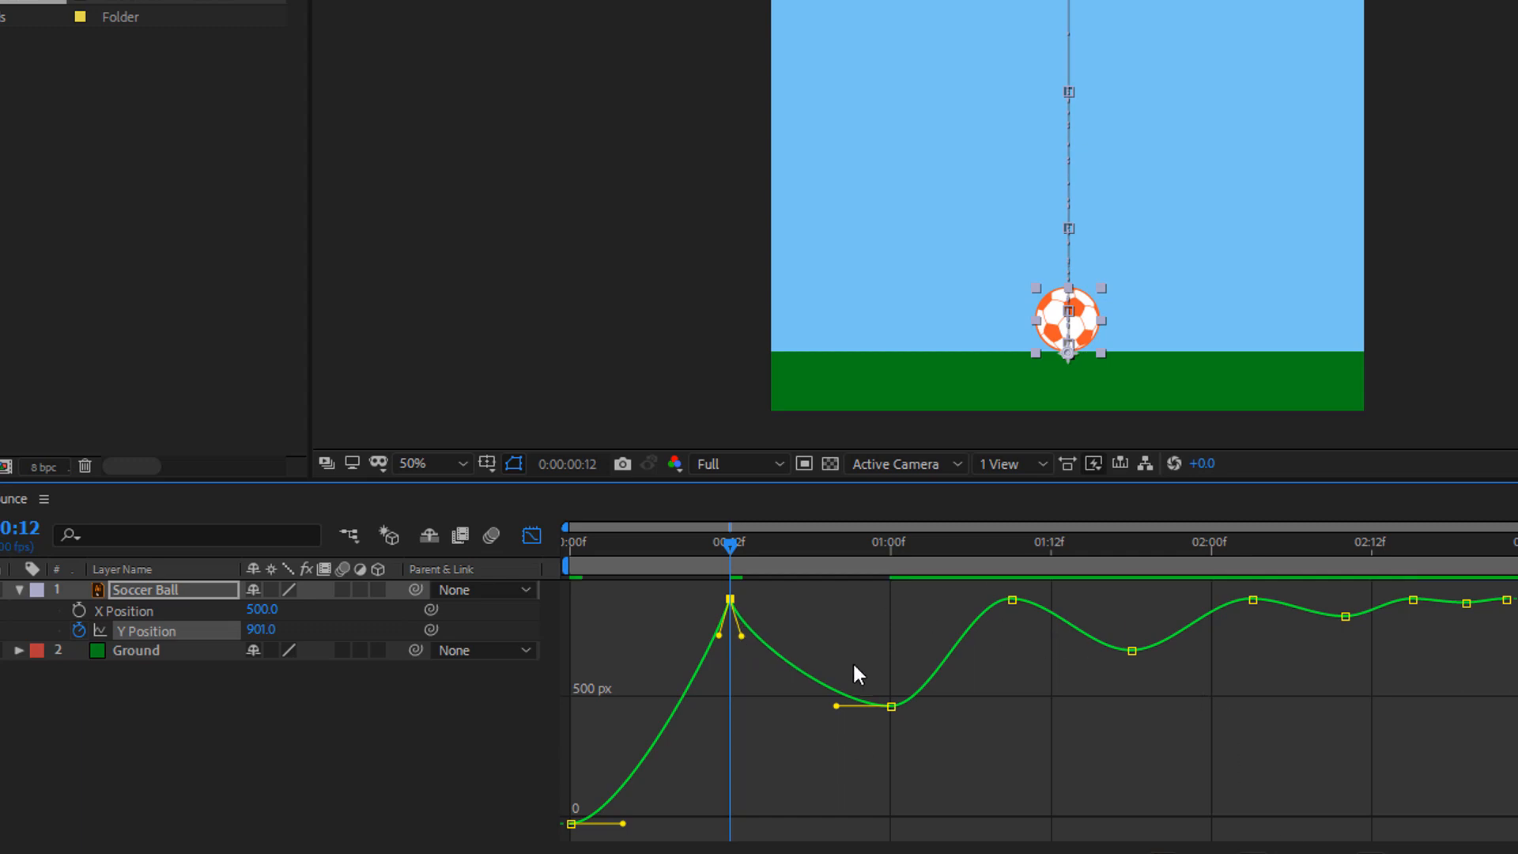
Split the handles of the ground-contact keyframe at 0:00:01:09 and angle both downward to form a sharp point.
{"action": "left_click", "coordinate": [900, 705]}
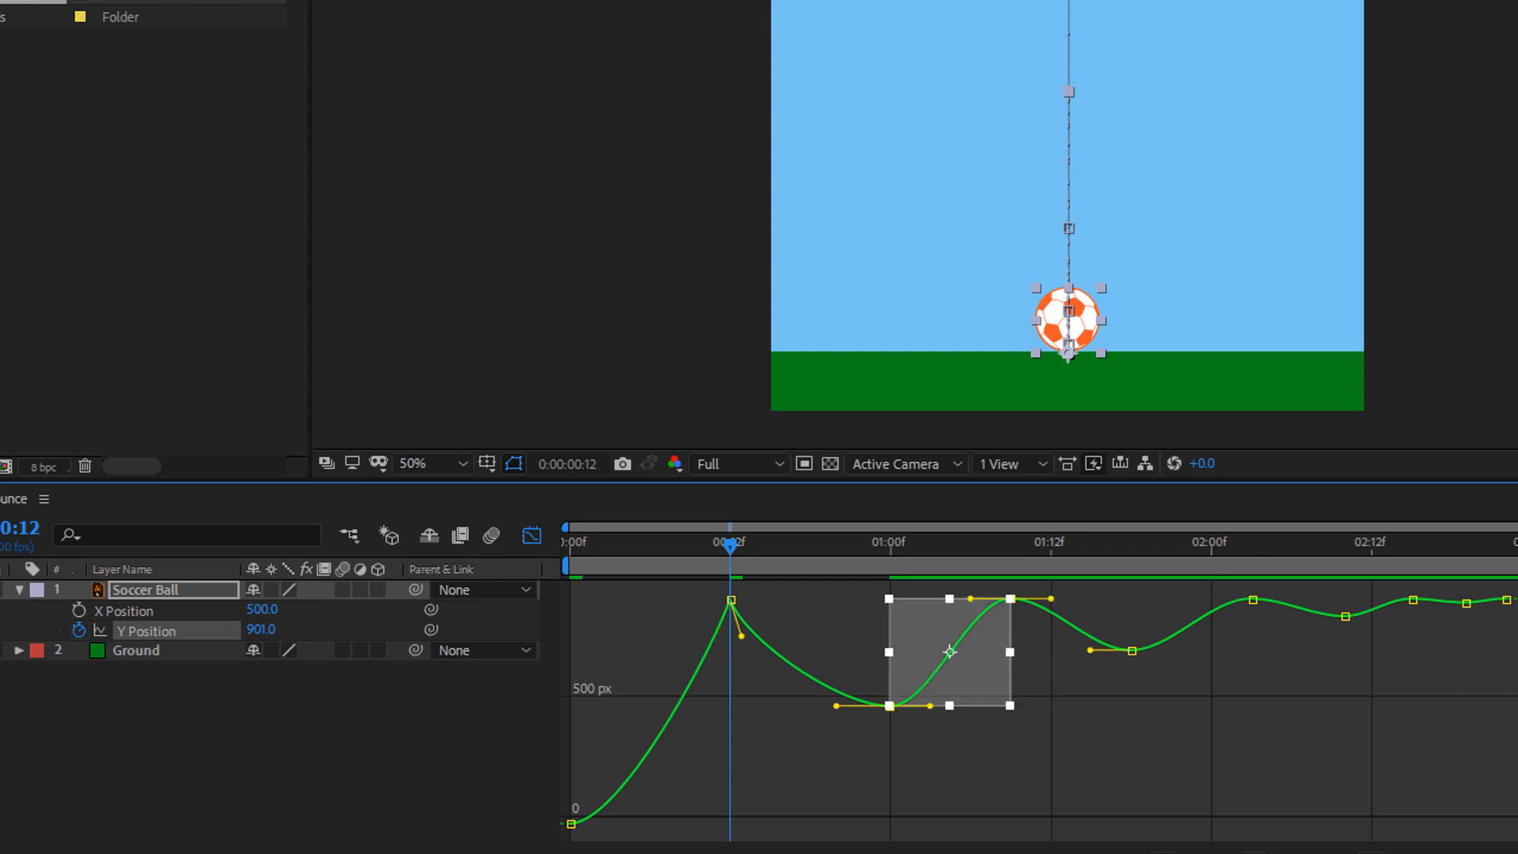
{"action": "left_click", "coordinate": [932, 752]}
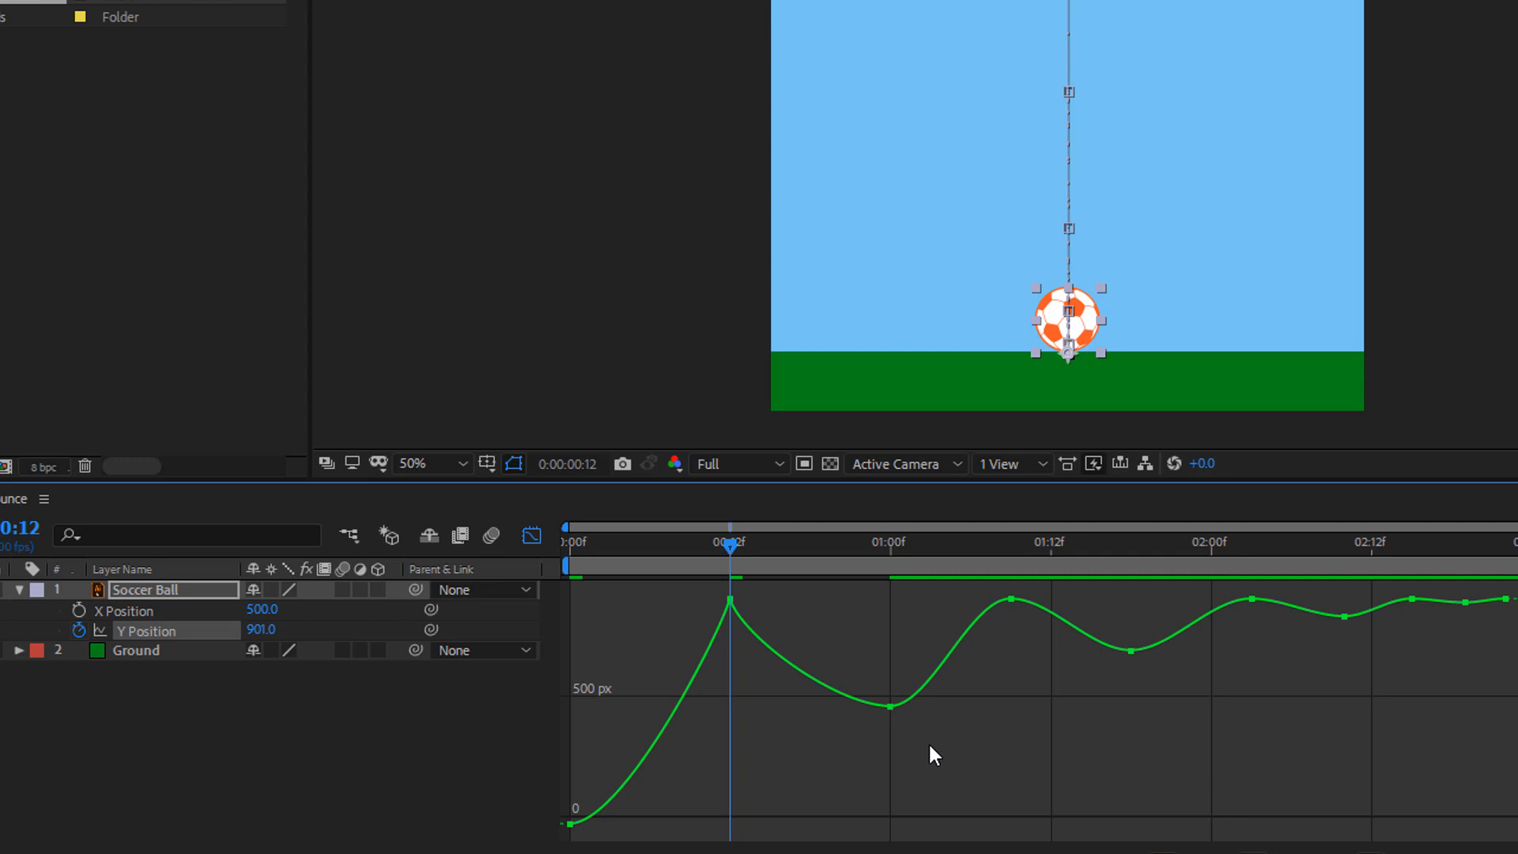
{"action": "left_click", "coordinate": [892, 706]}
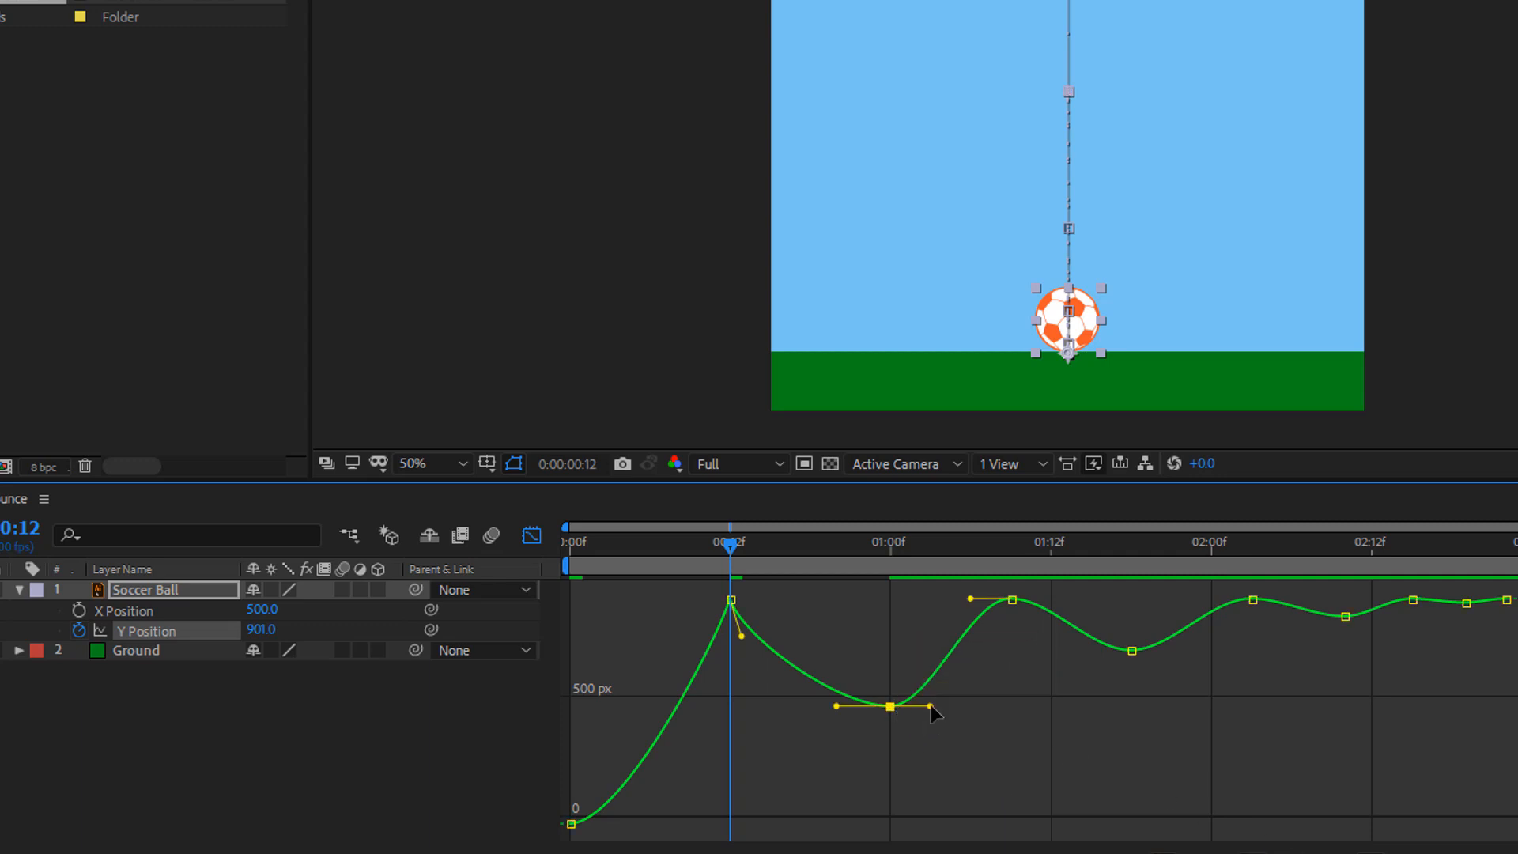
{"action": "left_click", "coordinate": [1013, 601]}
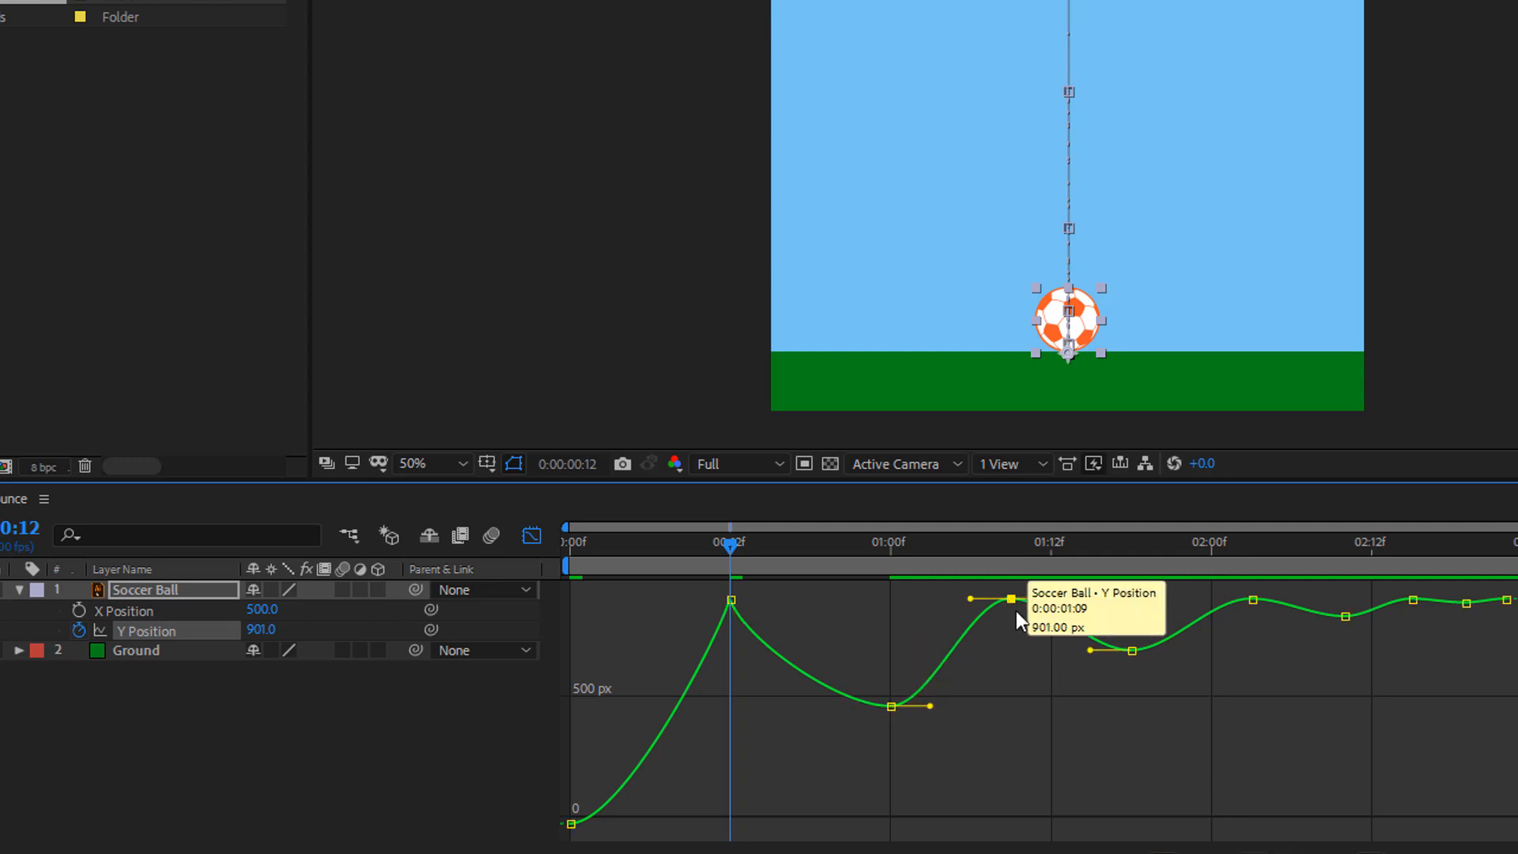
{"action": "left_click_drag", "start_coordinate": [971, 598], "coordinate": [1024, 634]}
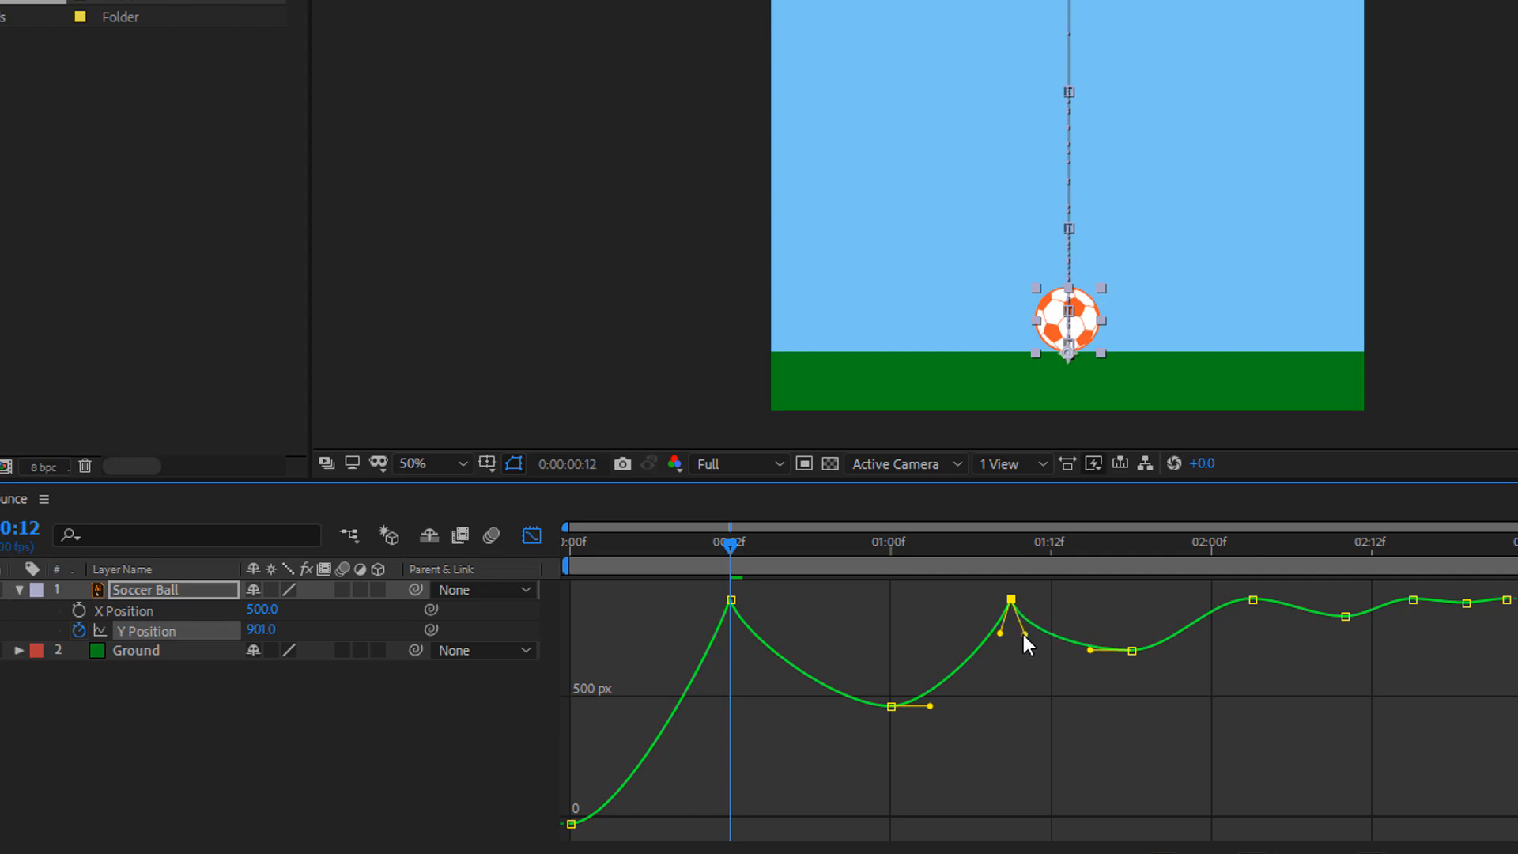
Split the handles of the ground-contact keyframes at about 0:00:02:03 and 0:00:02:15 and angle them downward into sharp points.
{"action": "left_click", "coordinate": [1253, 600]}
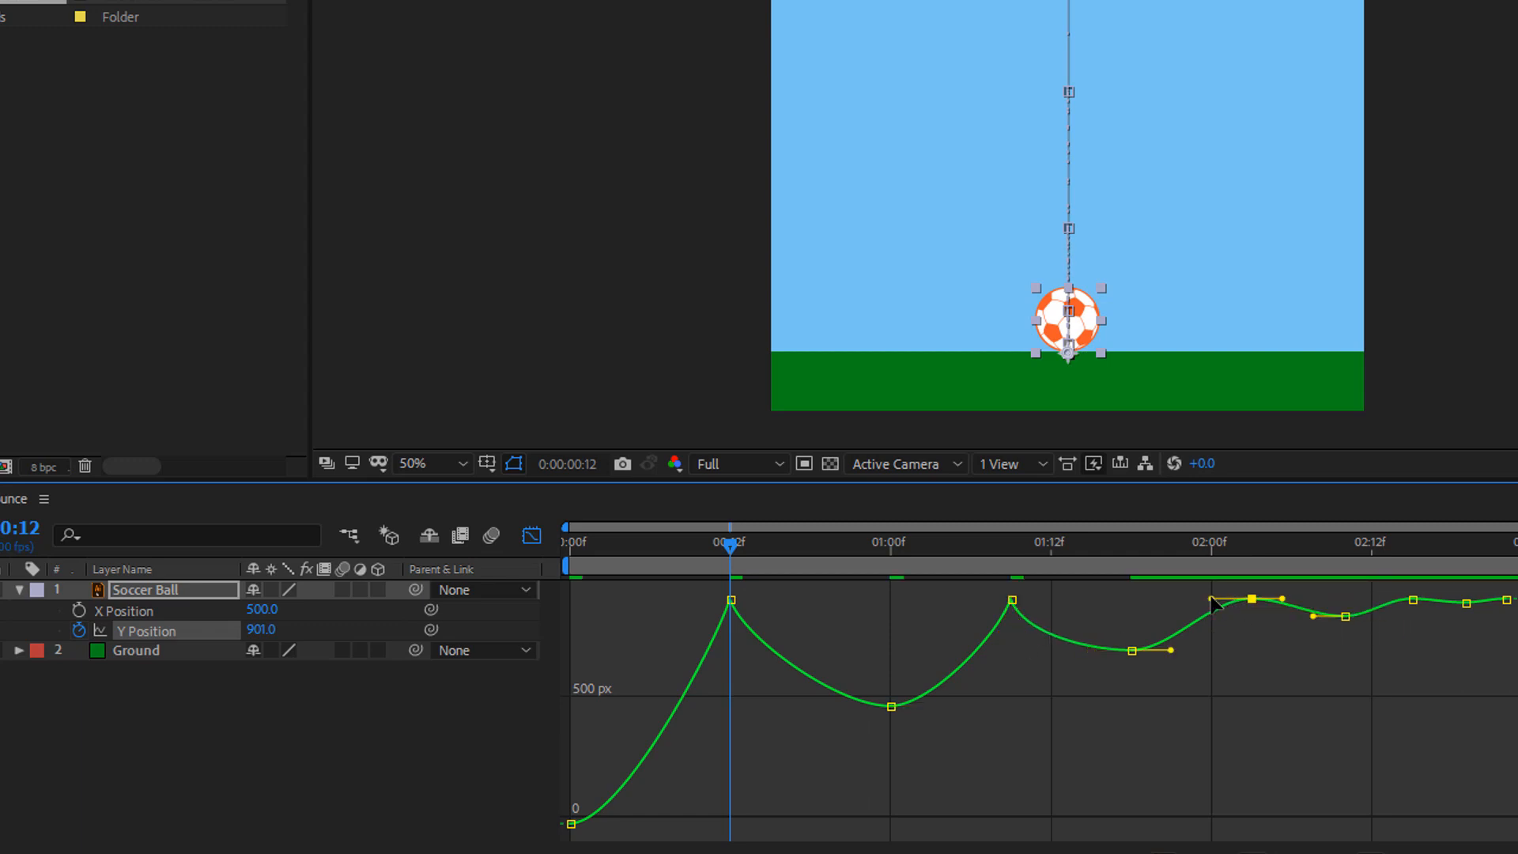
{"action": "left_click_drag", "start_coordinate": [1213, 600], "coordinate": [1244, 630]}
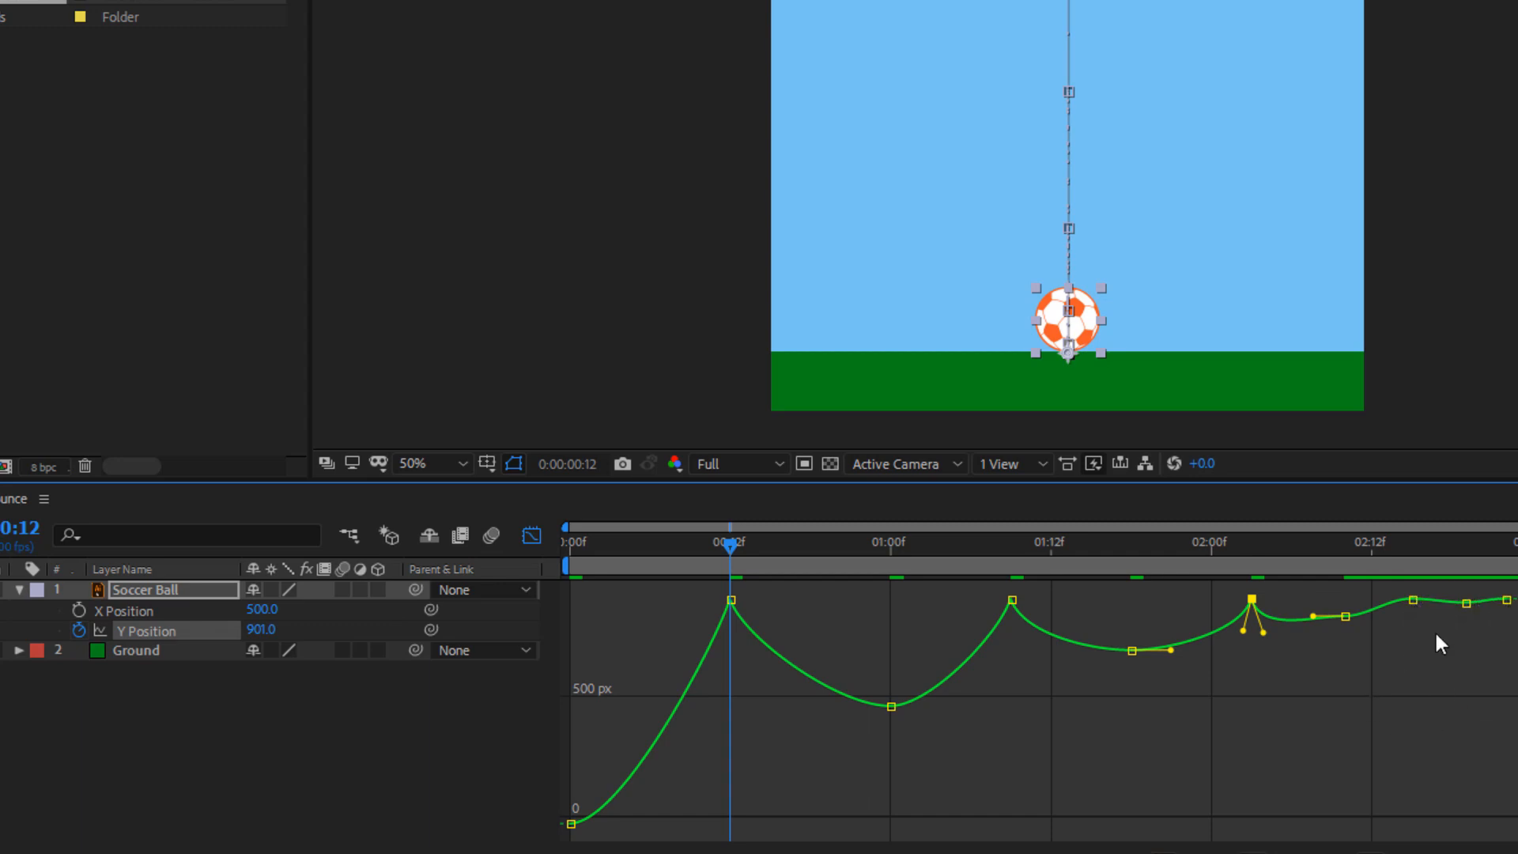
{"action": "left_click", "coordinate": [1413, 599]}
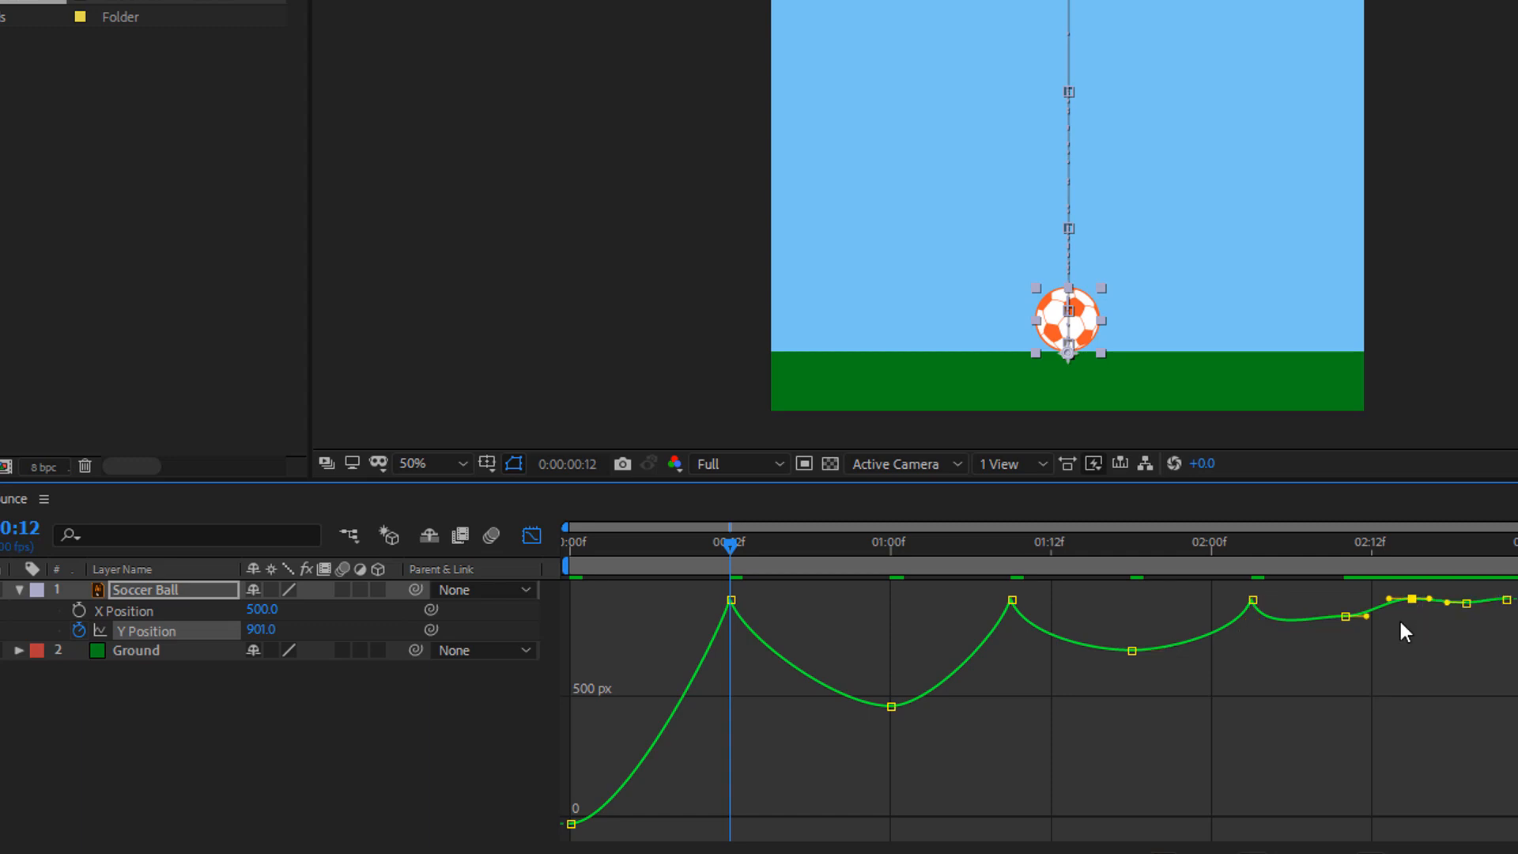
{"action": "left_click_drag", "start_coordinate": [1391, 599], "coordinate": [1408, 608]}
{"action": "left_click_drag", "start_coordinate": [1430, 599], "coordinate": [1421, 624]}
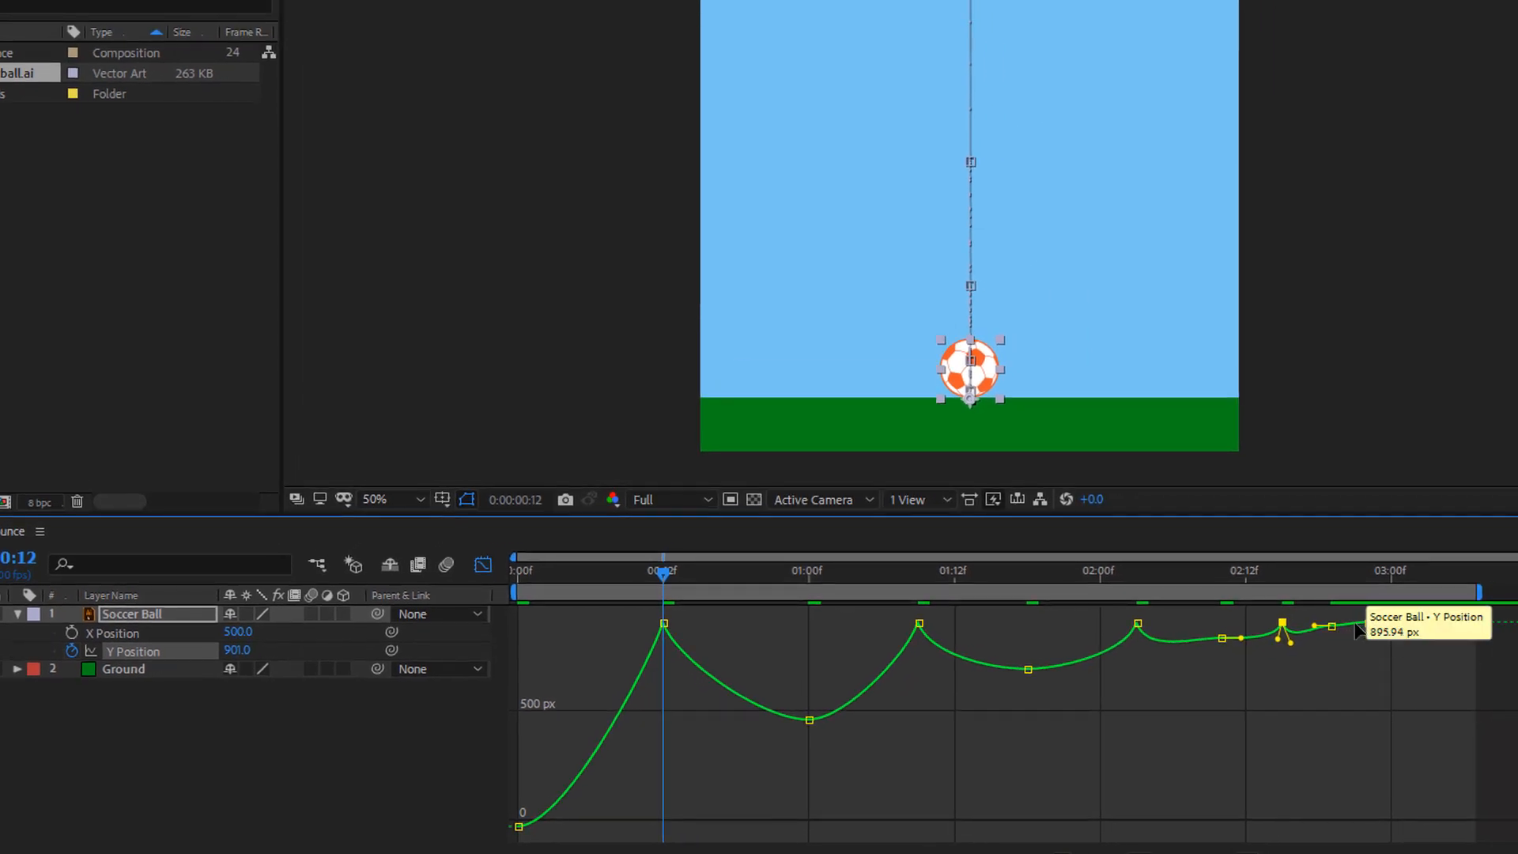
Angle the incoming handle of the final Y Position keyframe at 0:00:02:22 downward to sharpen the last ground contact.
{"action": "left_click", "coordinate": [1368, 623]}
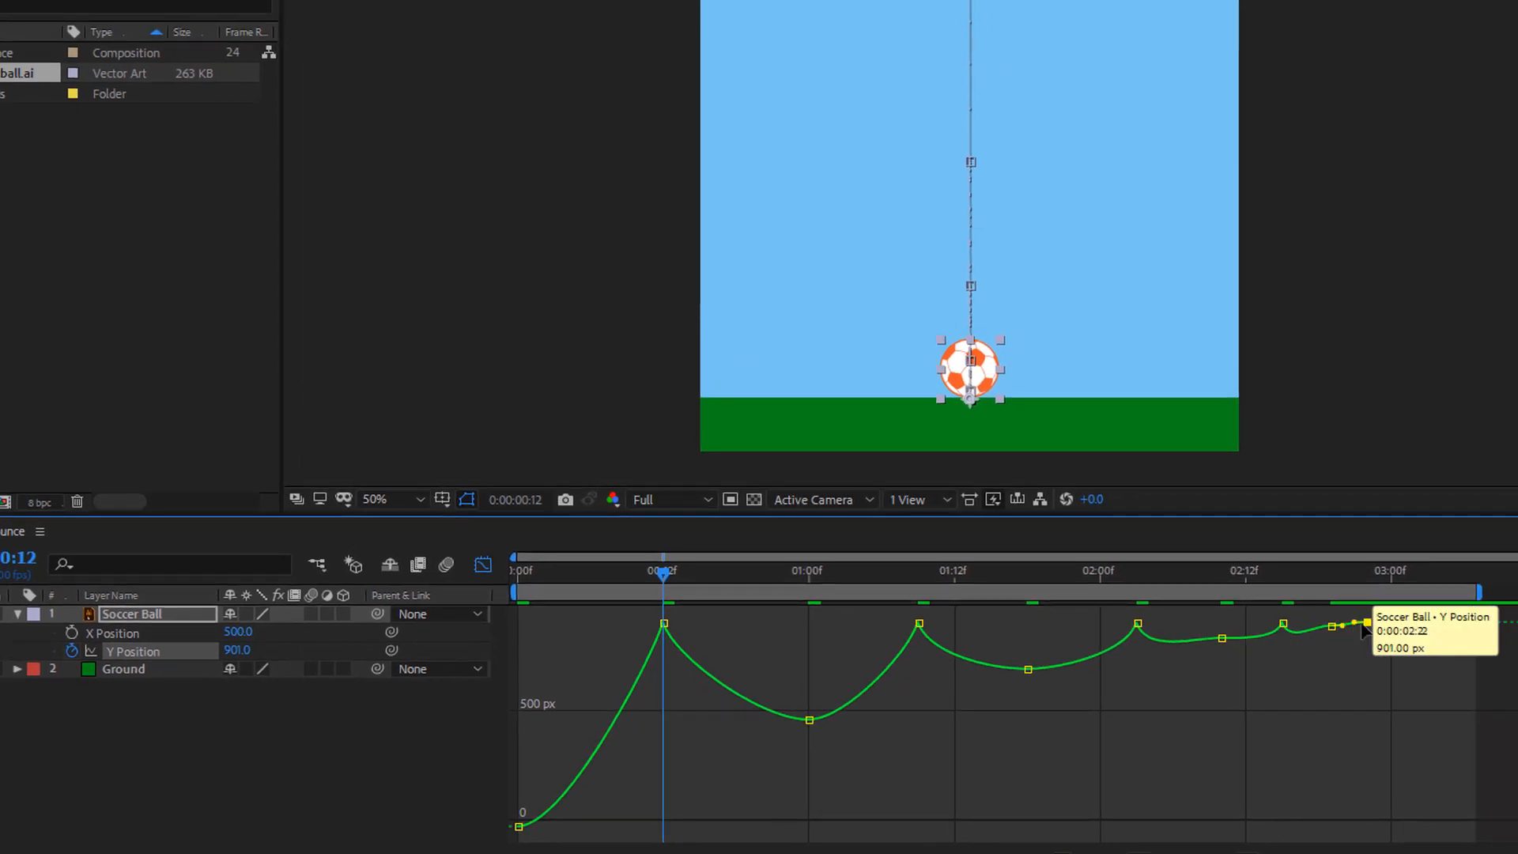
{"action": "left_click_drag", "start_coordinate": [1357, 617], "coordinate": [1363, 621]}
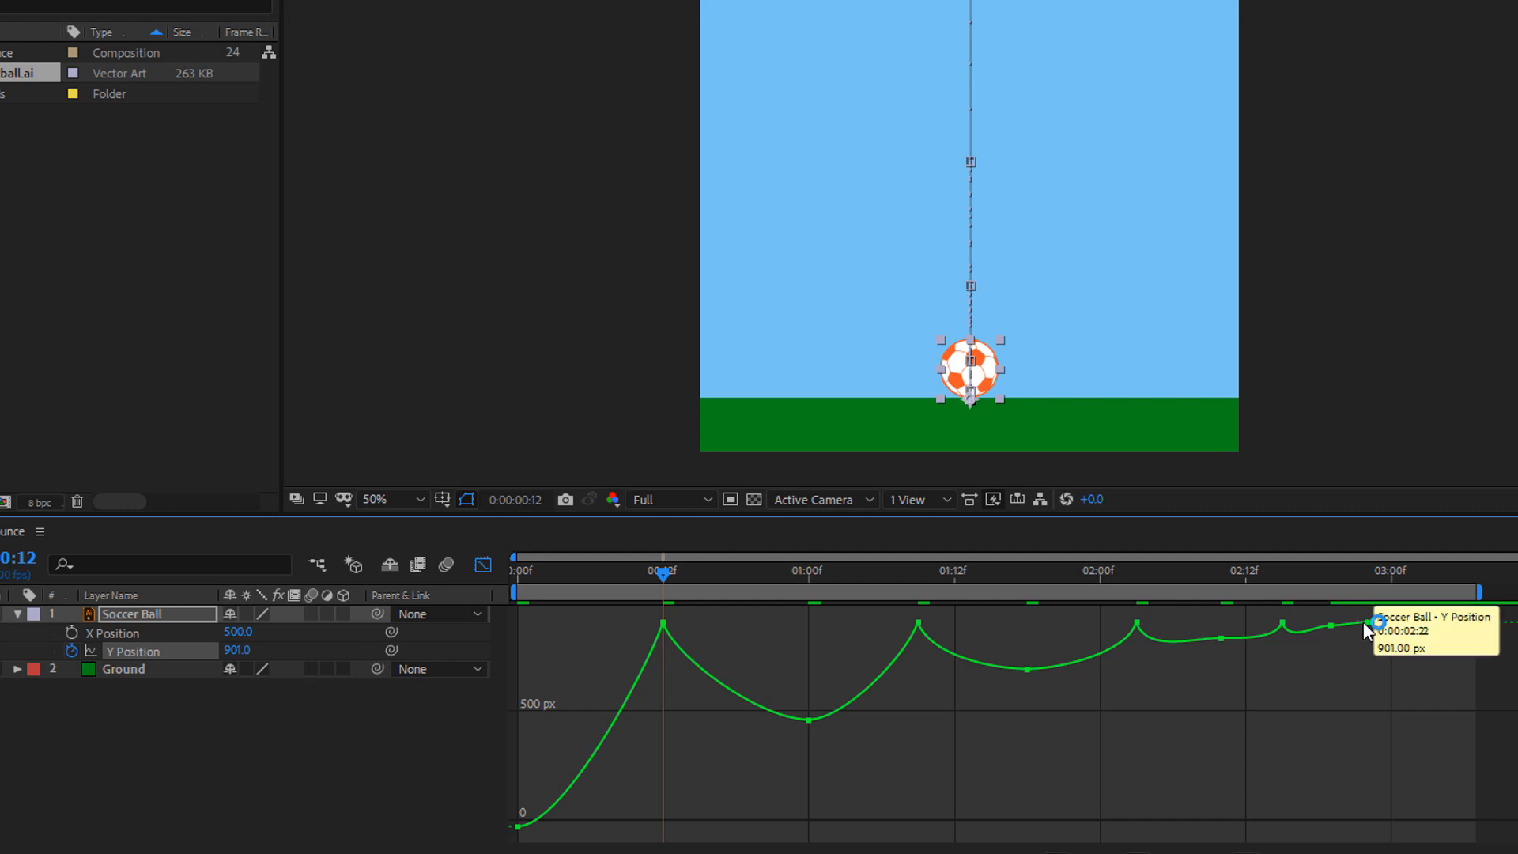
{"action": "left_click", "coordinate": [1368, 623]}
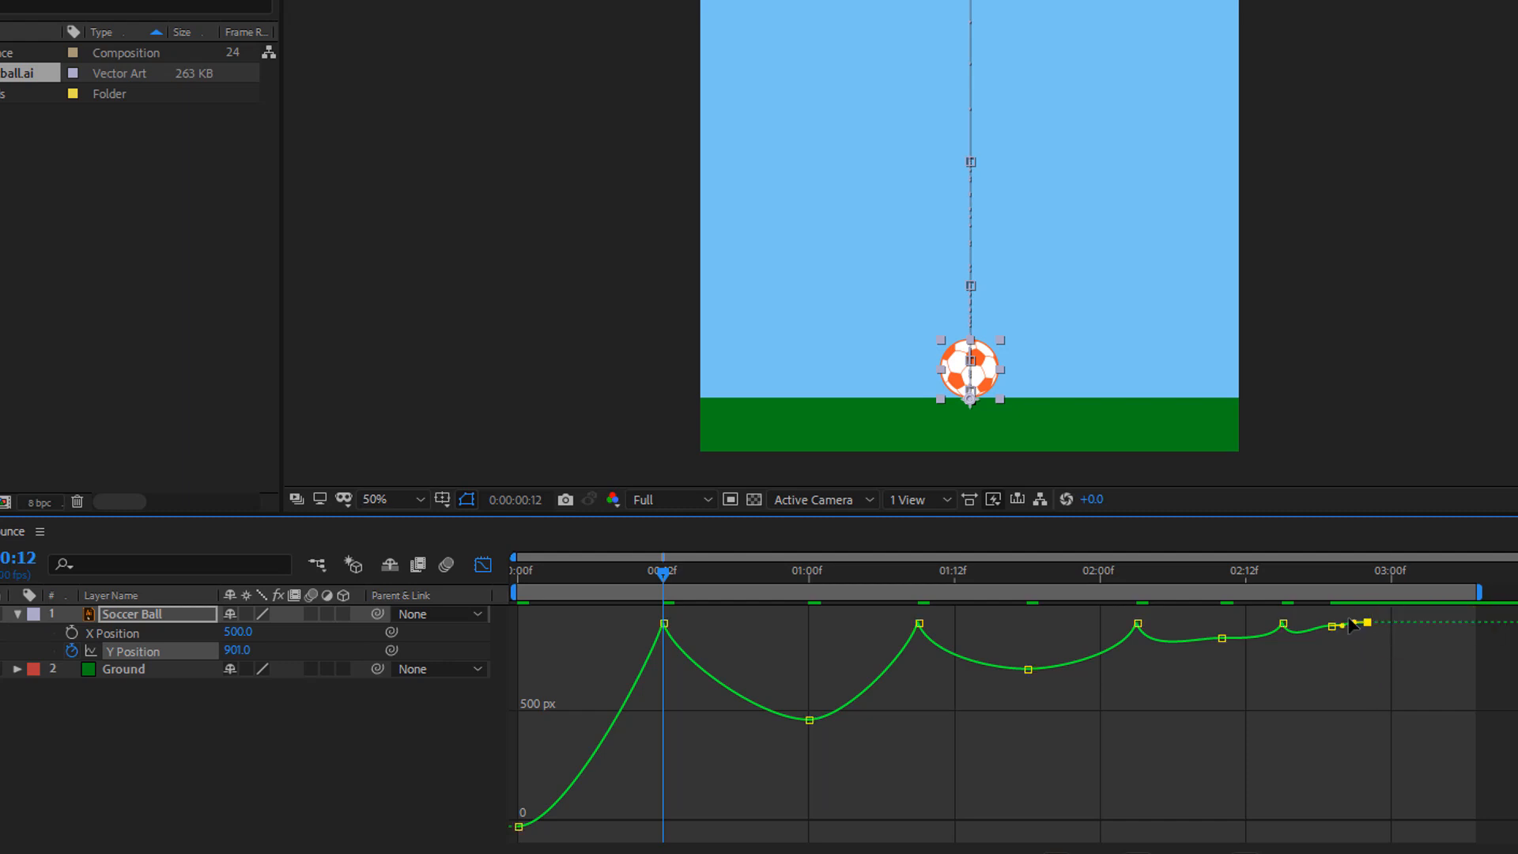
{"action": "left_click_drag", "start_coordinate": [1354, 623], "coordinate": [1359, 631]}
Lengthen the outgoing handle of the first Y Position keyframe horizontally so the initial drop starts slowly and accelerates.
{"action": "left_click", "coordinate": [809, 719]}
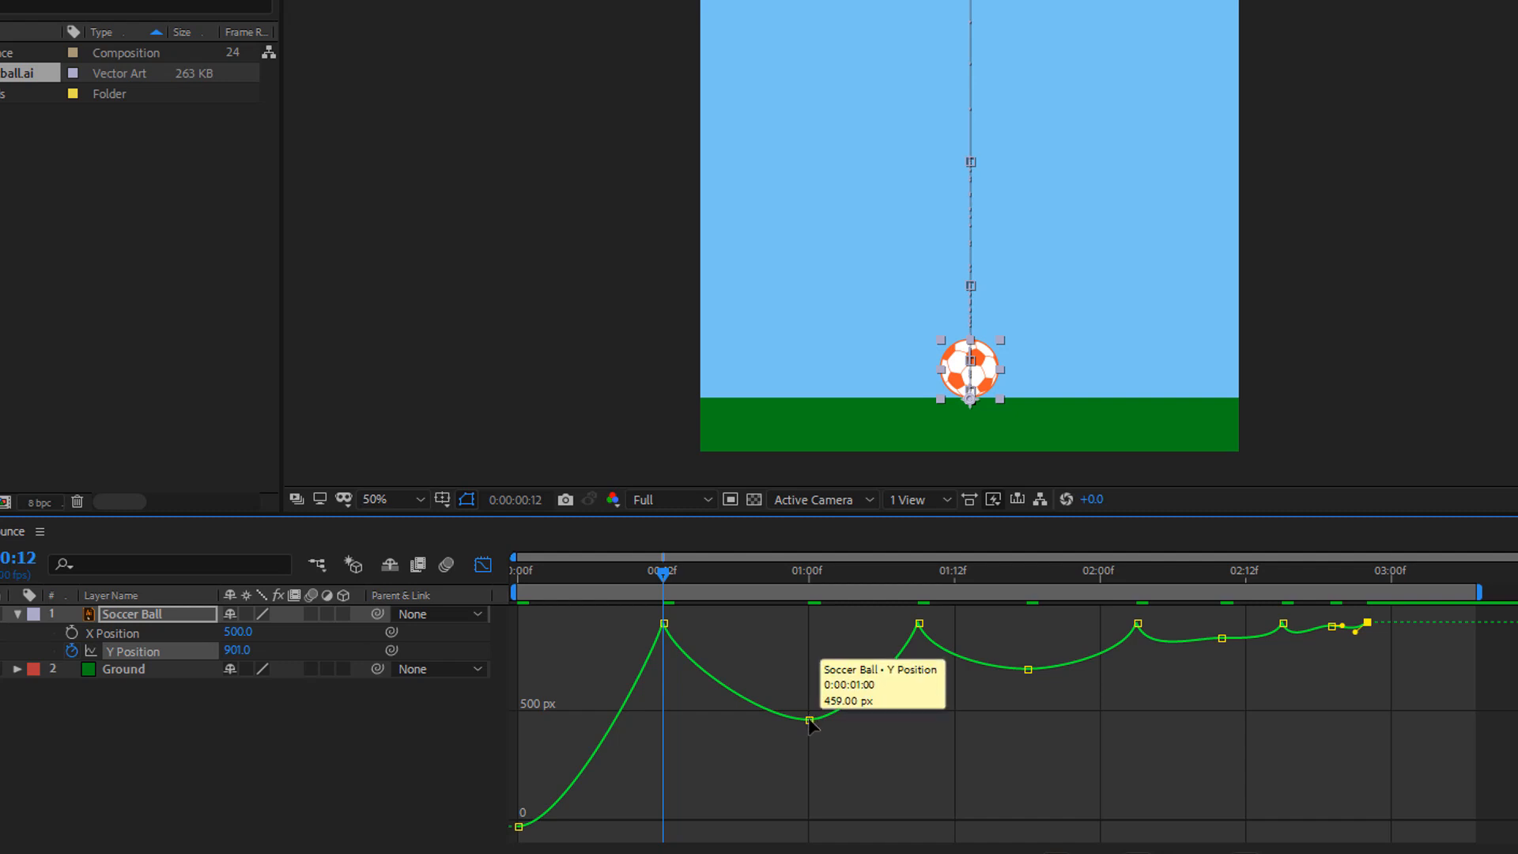
{"action": "left_click", "coordinate": [518, 826]}
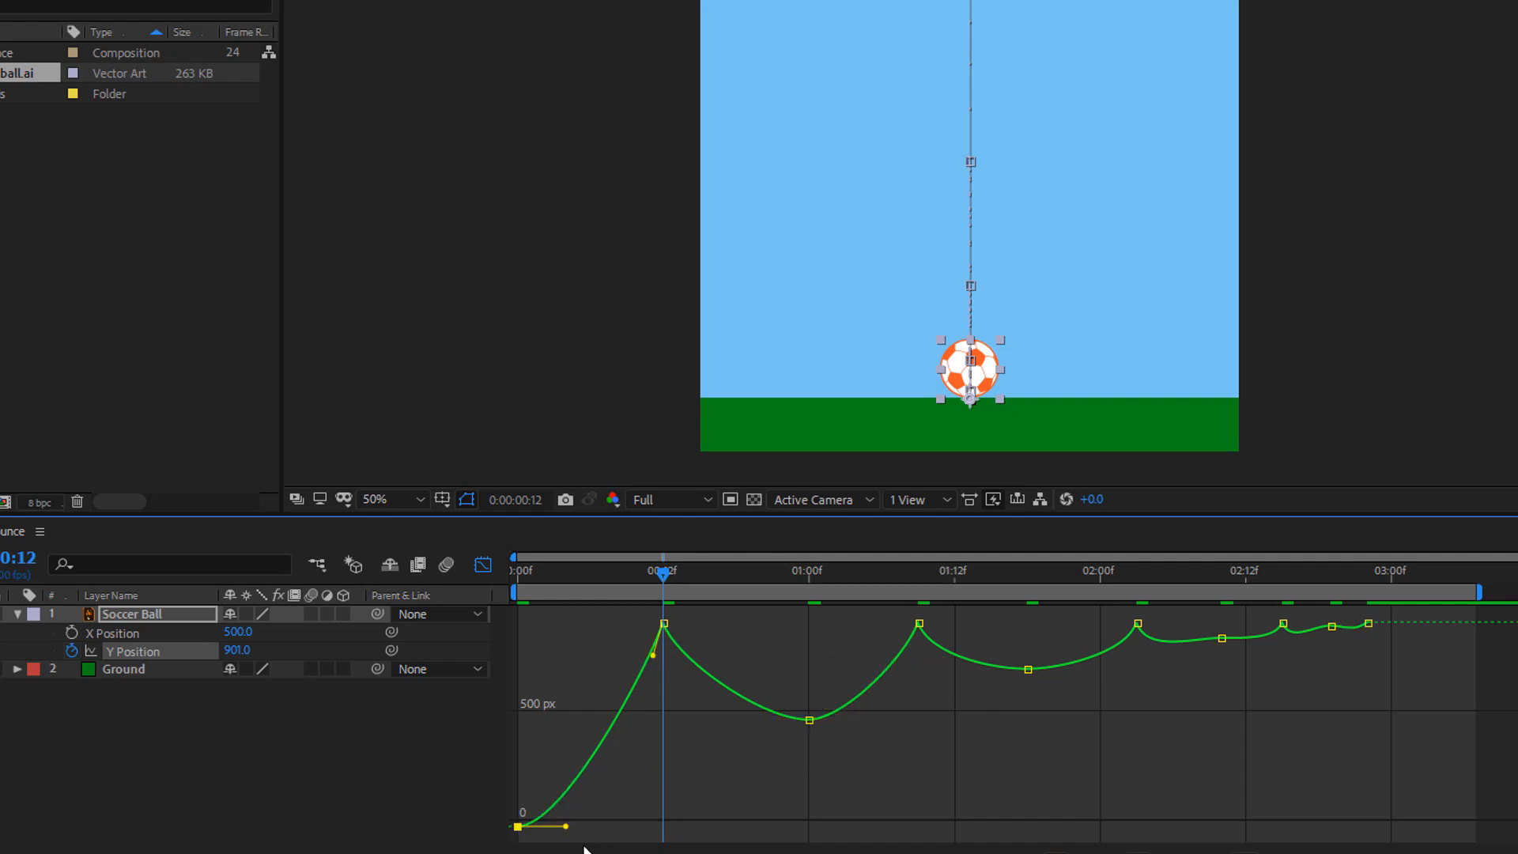
{"action": "left_click_drag", "start_coordinate": [566, 827], "coordinate": [623, 826]}
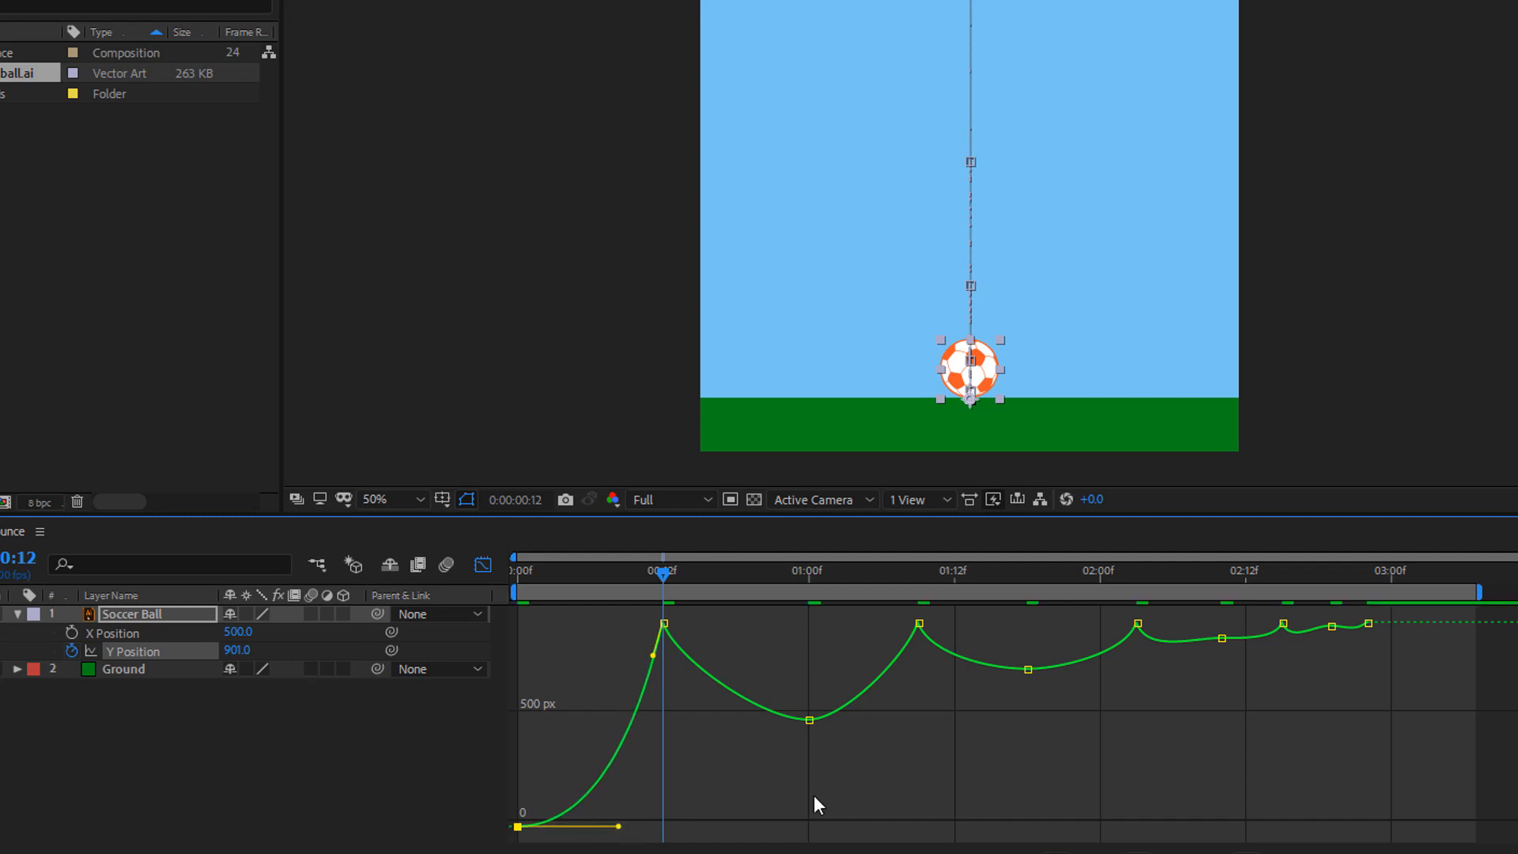
Lengthen both horizontal handles of the bounce-peak keyframe at 0:00:01:00 to round out the first bounce.
{"action": "left_click", "coordinate": [809, 720]}
{"action": "left_click_drag", "start_coordinate": [844, 719], "coordinate": [867, 720]}
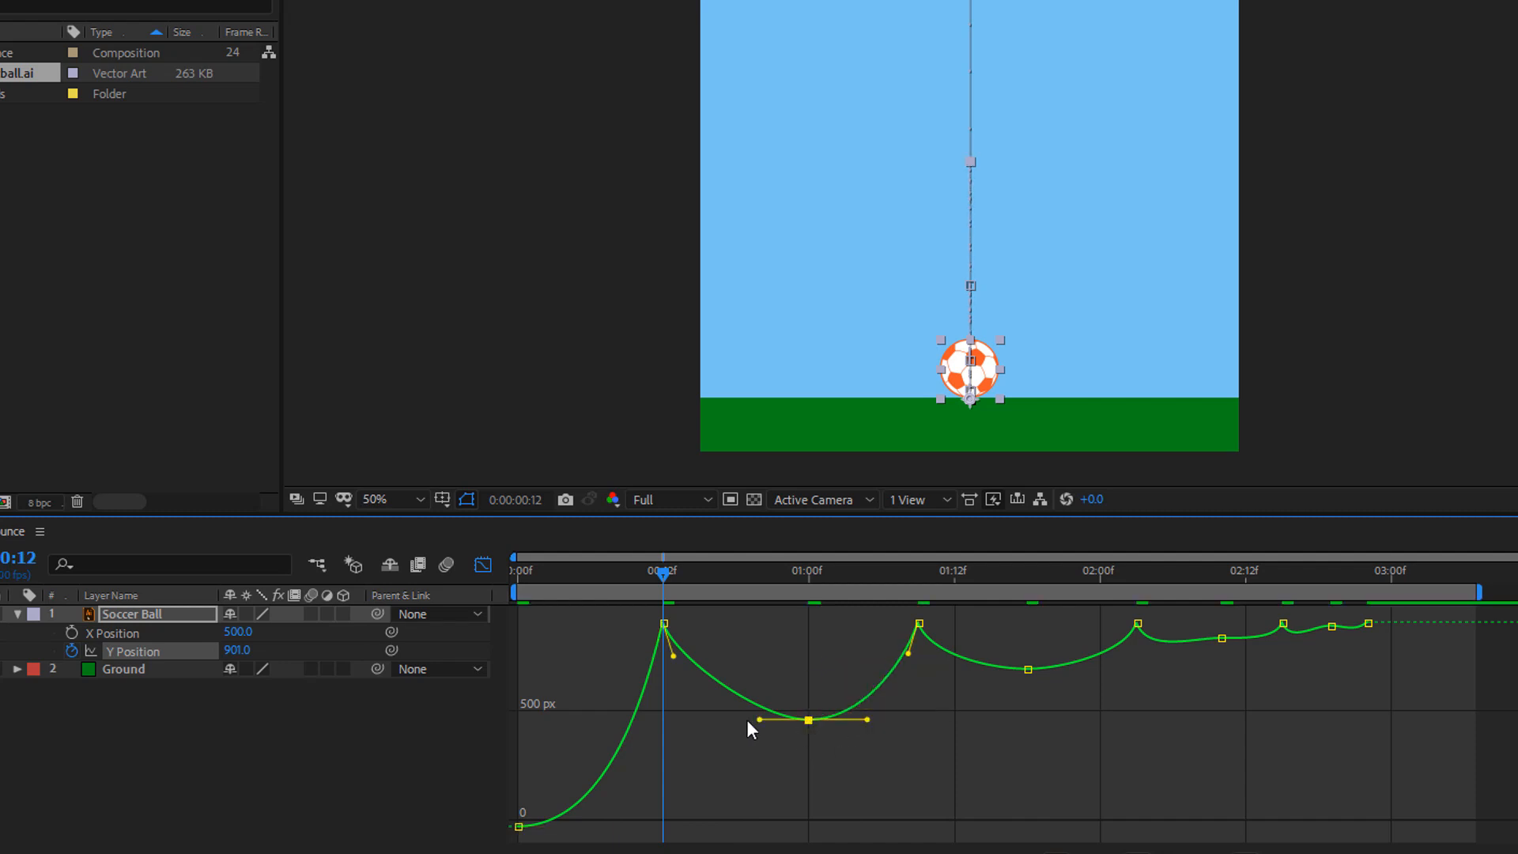
{"action": "left_click_drag", "start_coordinate": [759, 720], "coordinate": [723, 720]}
{"action": "left_click_drag", "start_coordinate": [869, 720], "coordinate": [877, 720]}
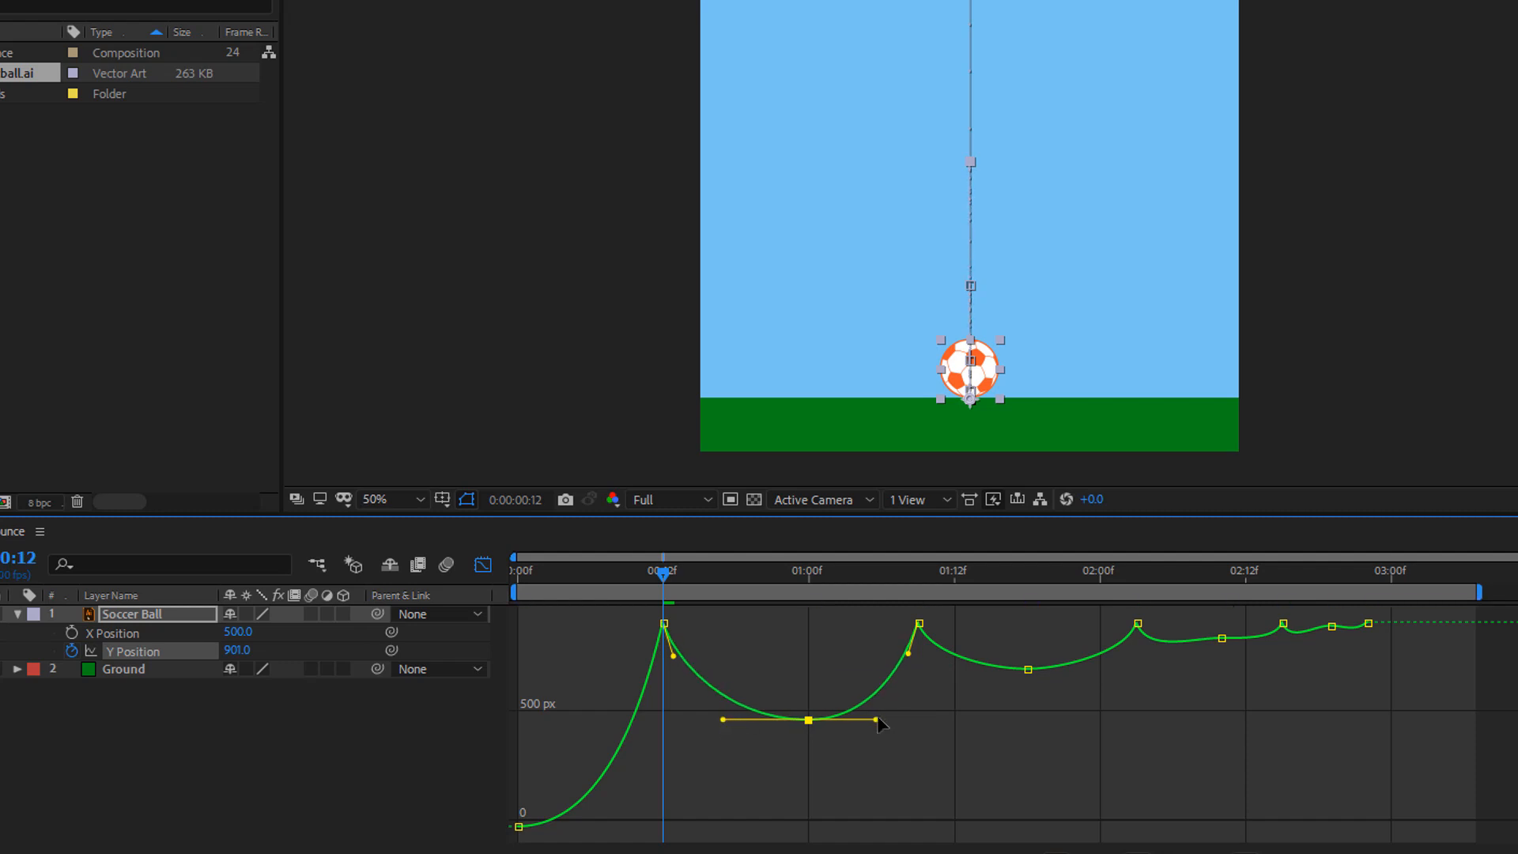
{"action": "left_click", "coordinate": [1028, 670]}
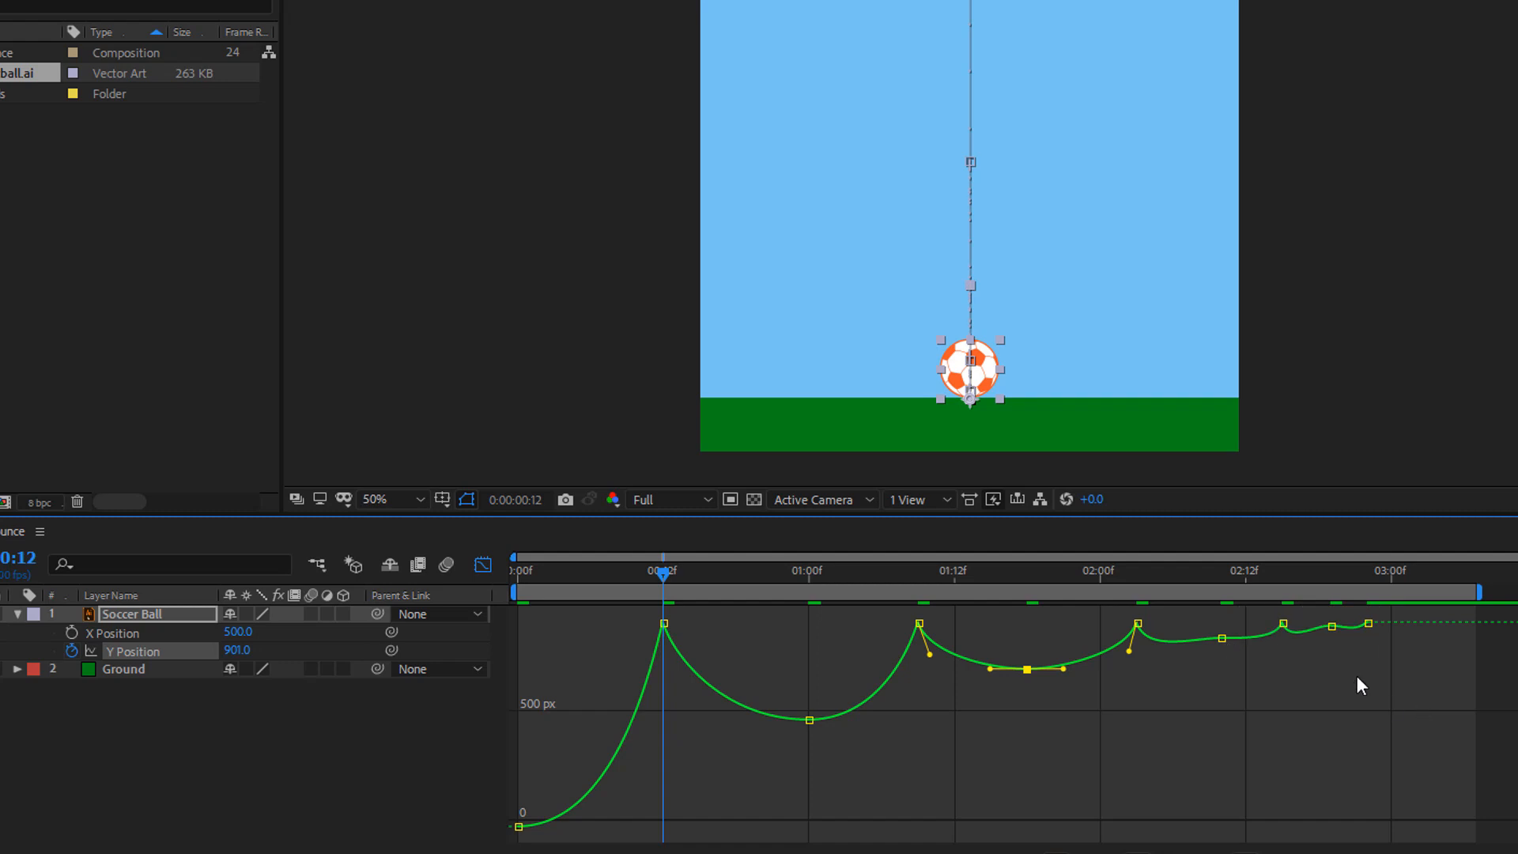
Shift the last three keyframes slightly earlier and move the preceding bounce-peak keyframe to about 0:00:02:09, making that bounce higher.
{"action": "left_click", "coordinate": [1436, 689]}
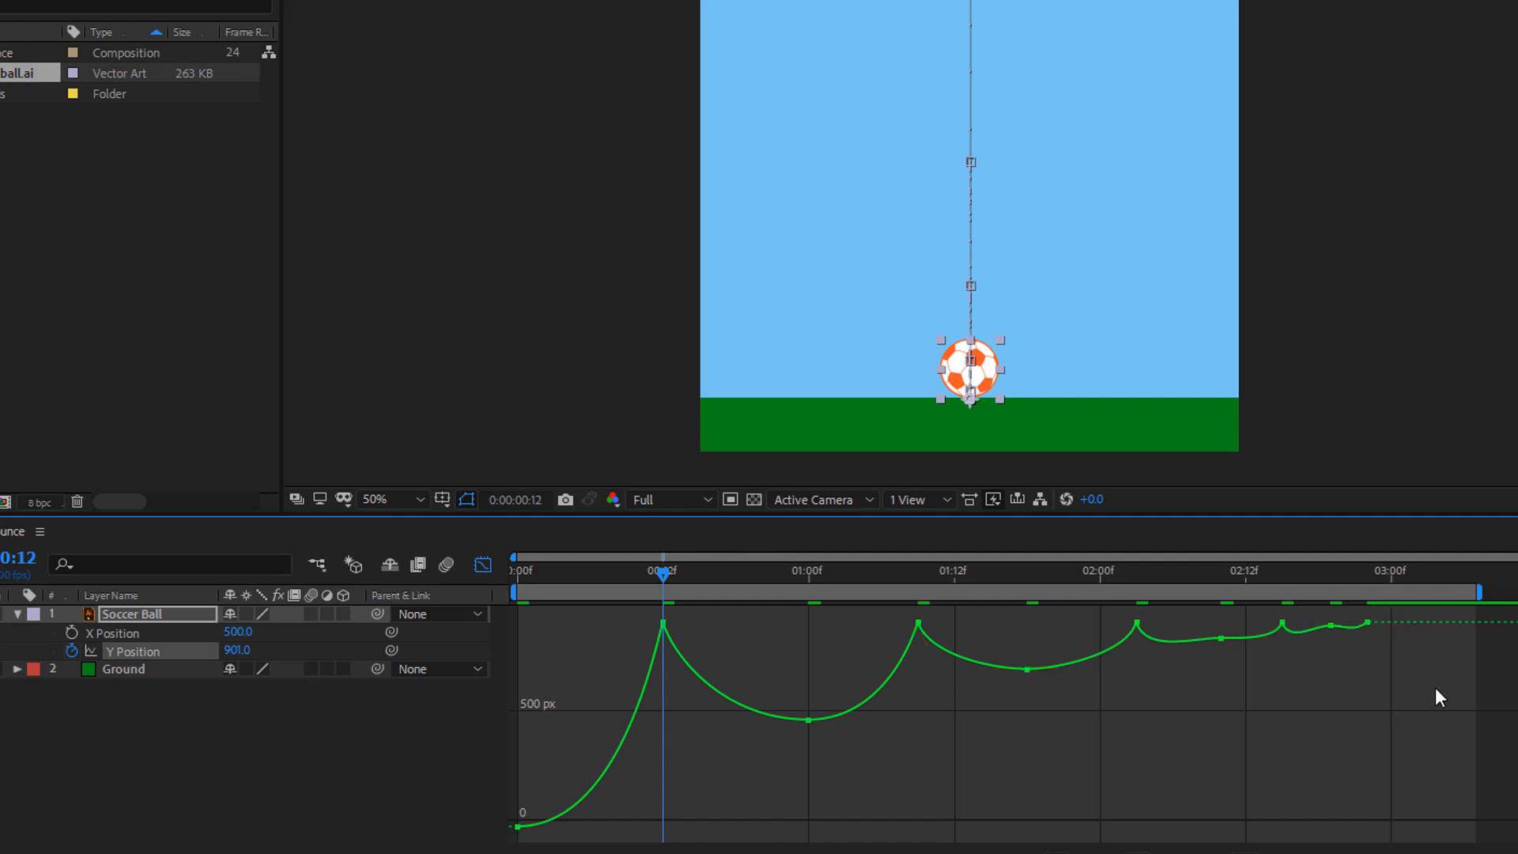
{"action": "left_click_drag", "start_coordinate": [1390, 679], "coordinate": [1264, 619]}
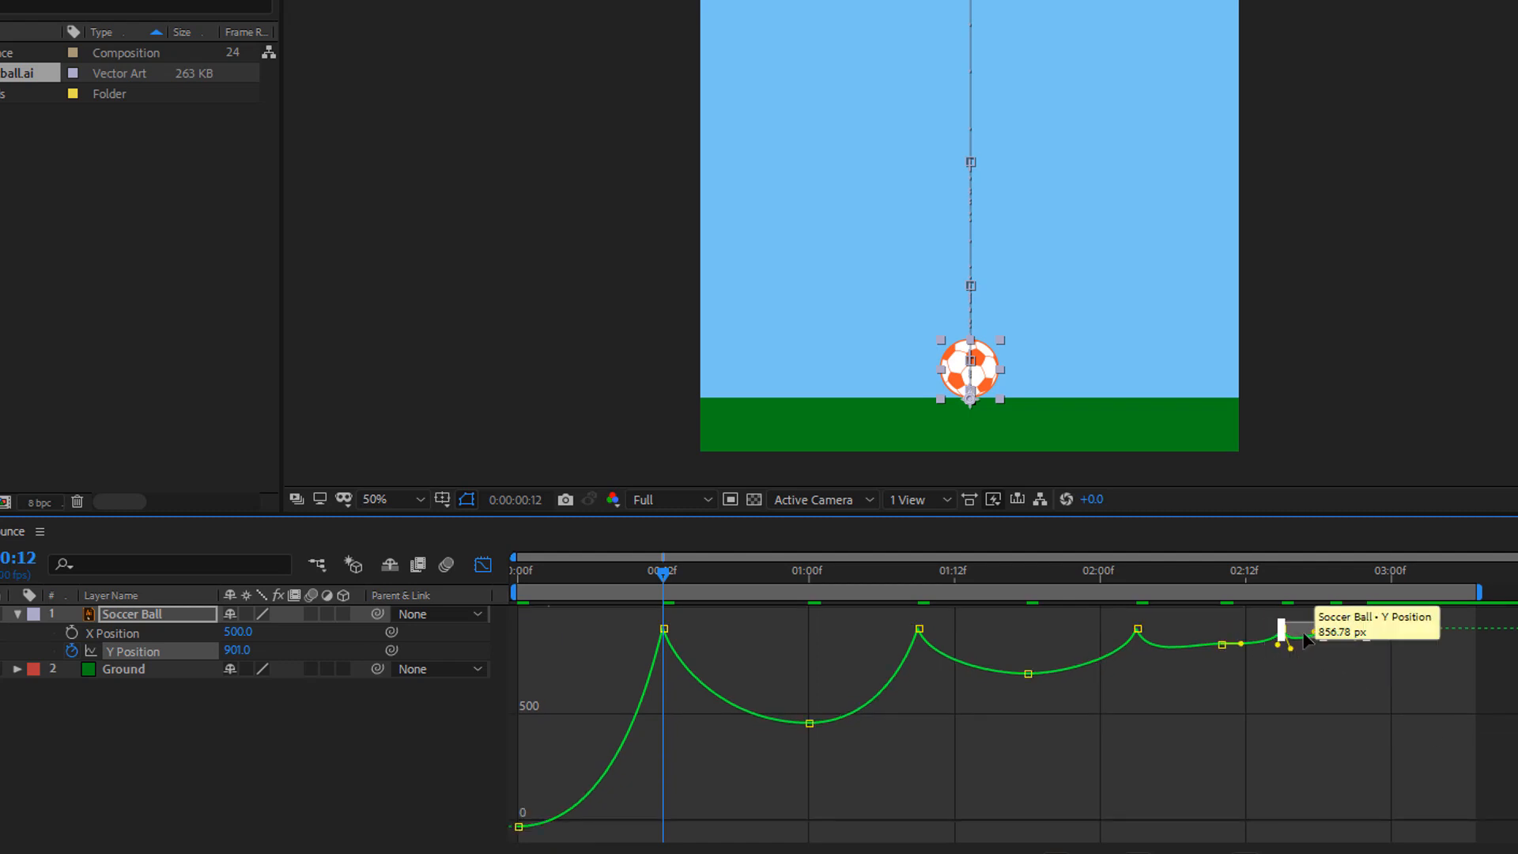
{"action": "left_click_drag", "start_coordinate": [1302, 628], "coordinate": [1224, 647]}
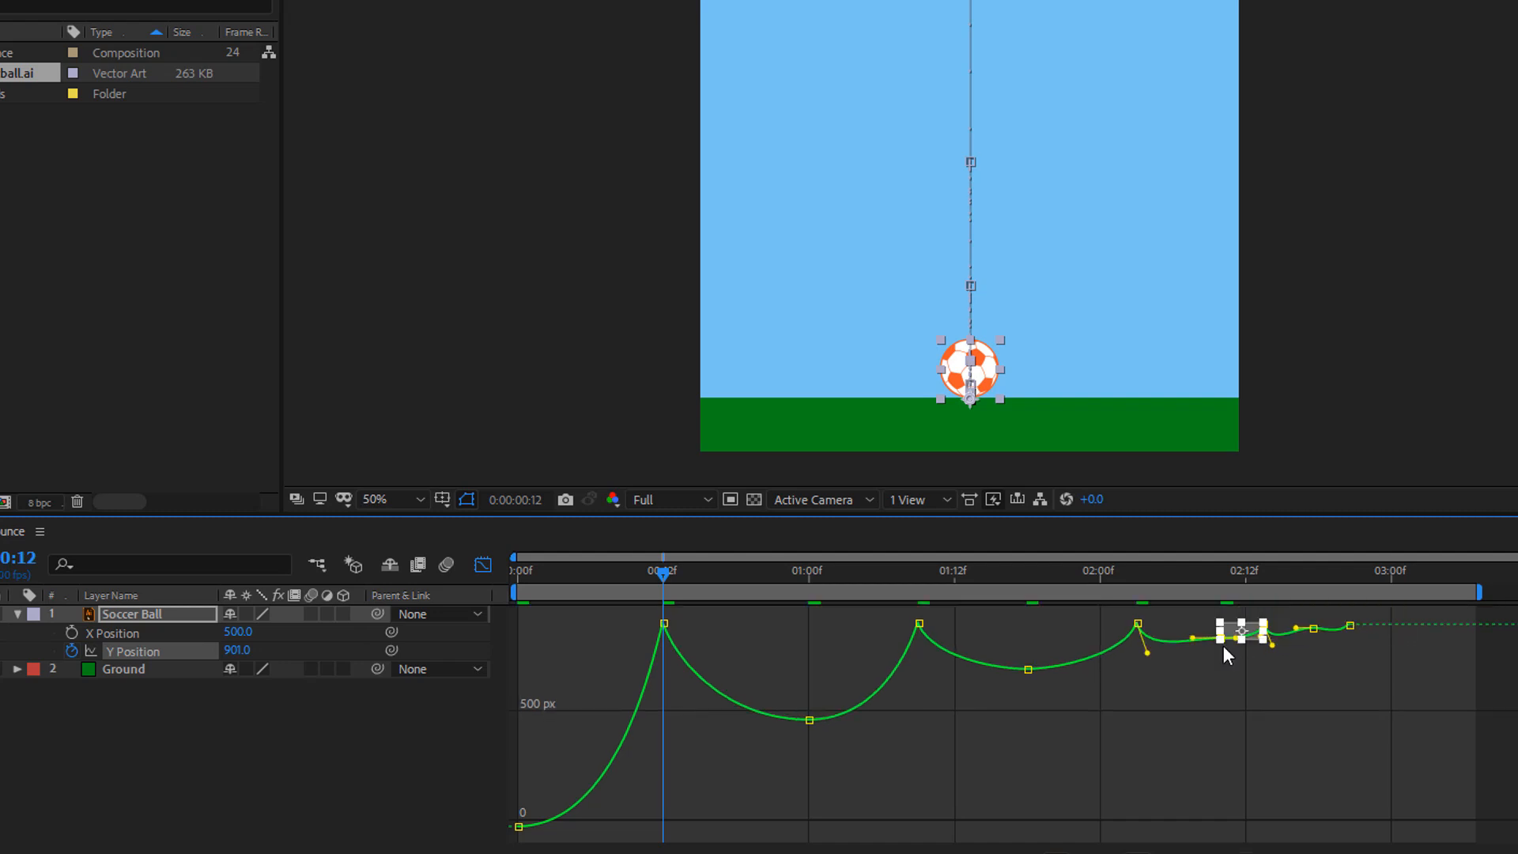
{"action": "left_click", "coordinate": [1196, 718]}
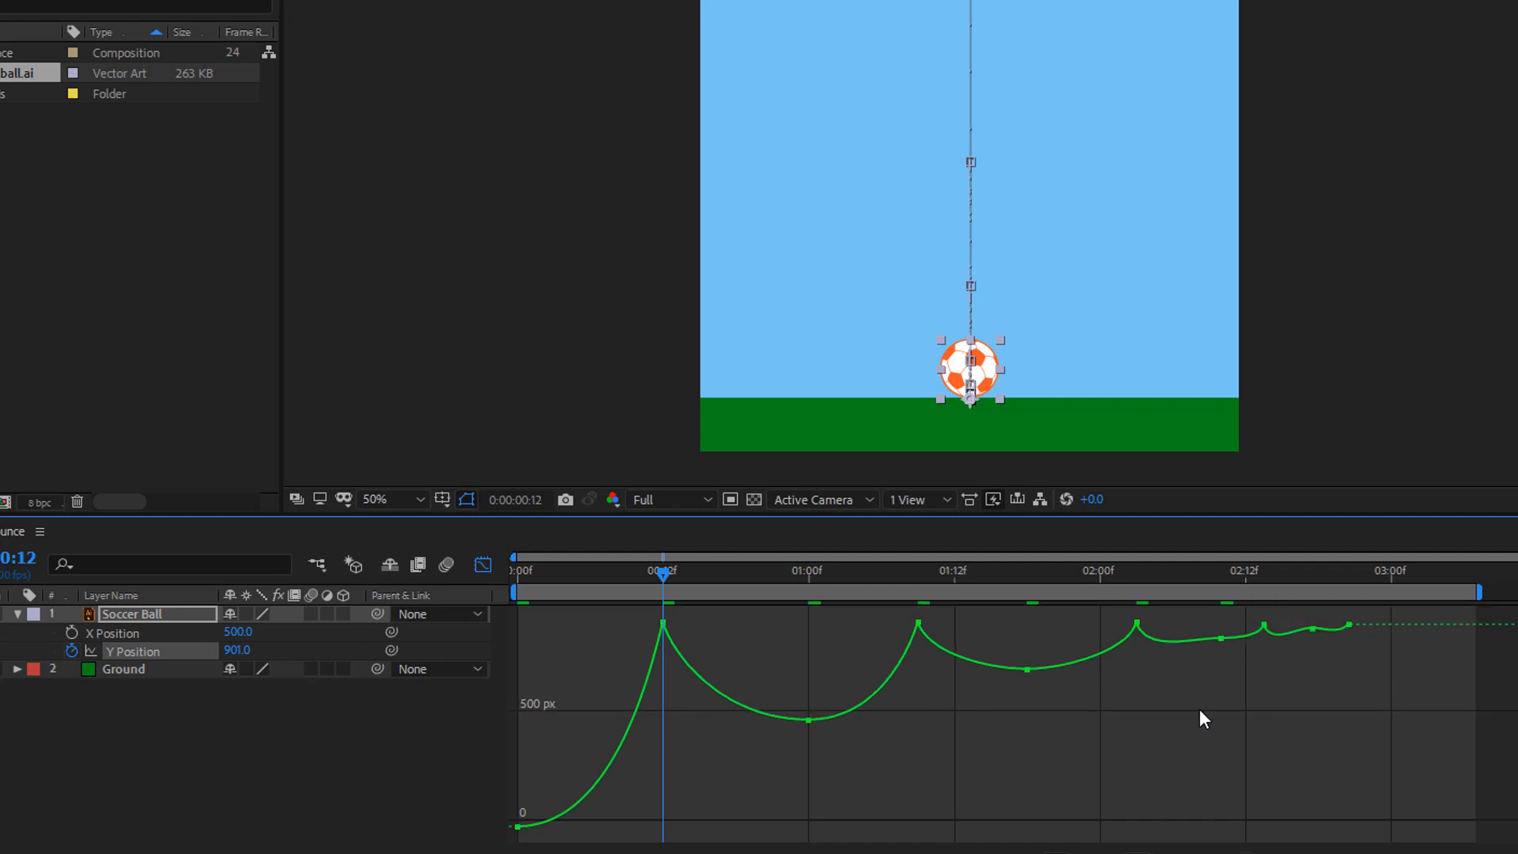
{"action": "left_click", "coordinate": [1221, 638]}
{"action": "left_click_drag", "start_coordinate": [1219, 639], "coordinate": [1209, 648]}
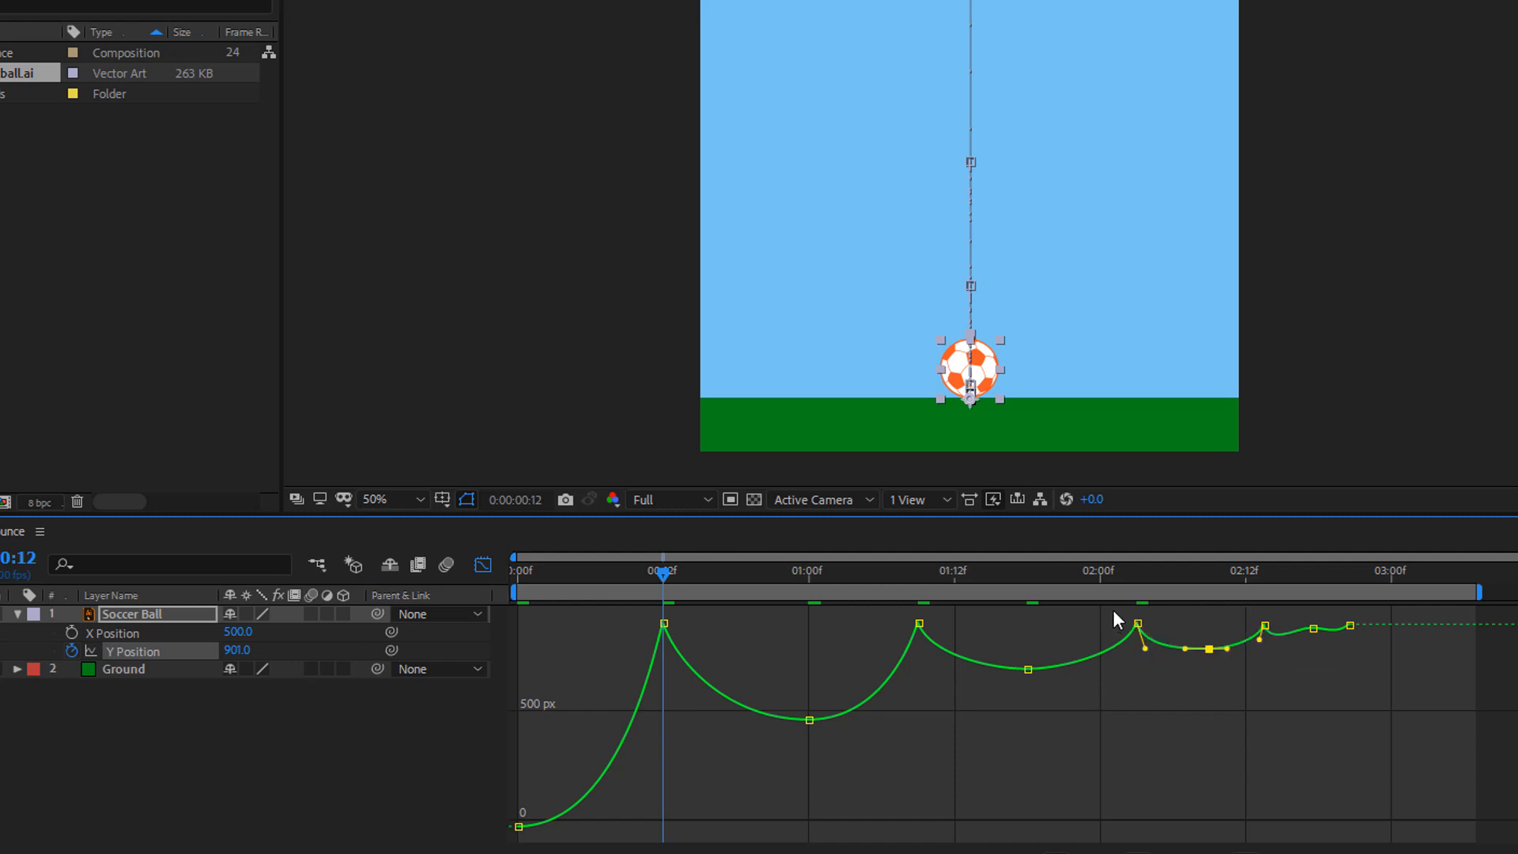
Select all keyframes from 0:00:02:03 onward and compress their timing so the last one lands at about 0:00:02:16.
{"action": "left_click_drag", "start_coordinate": [1113, 610], "coordinate": [1463, 699]}
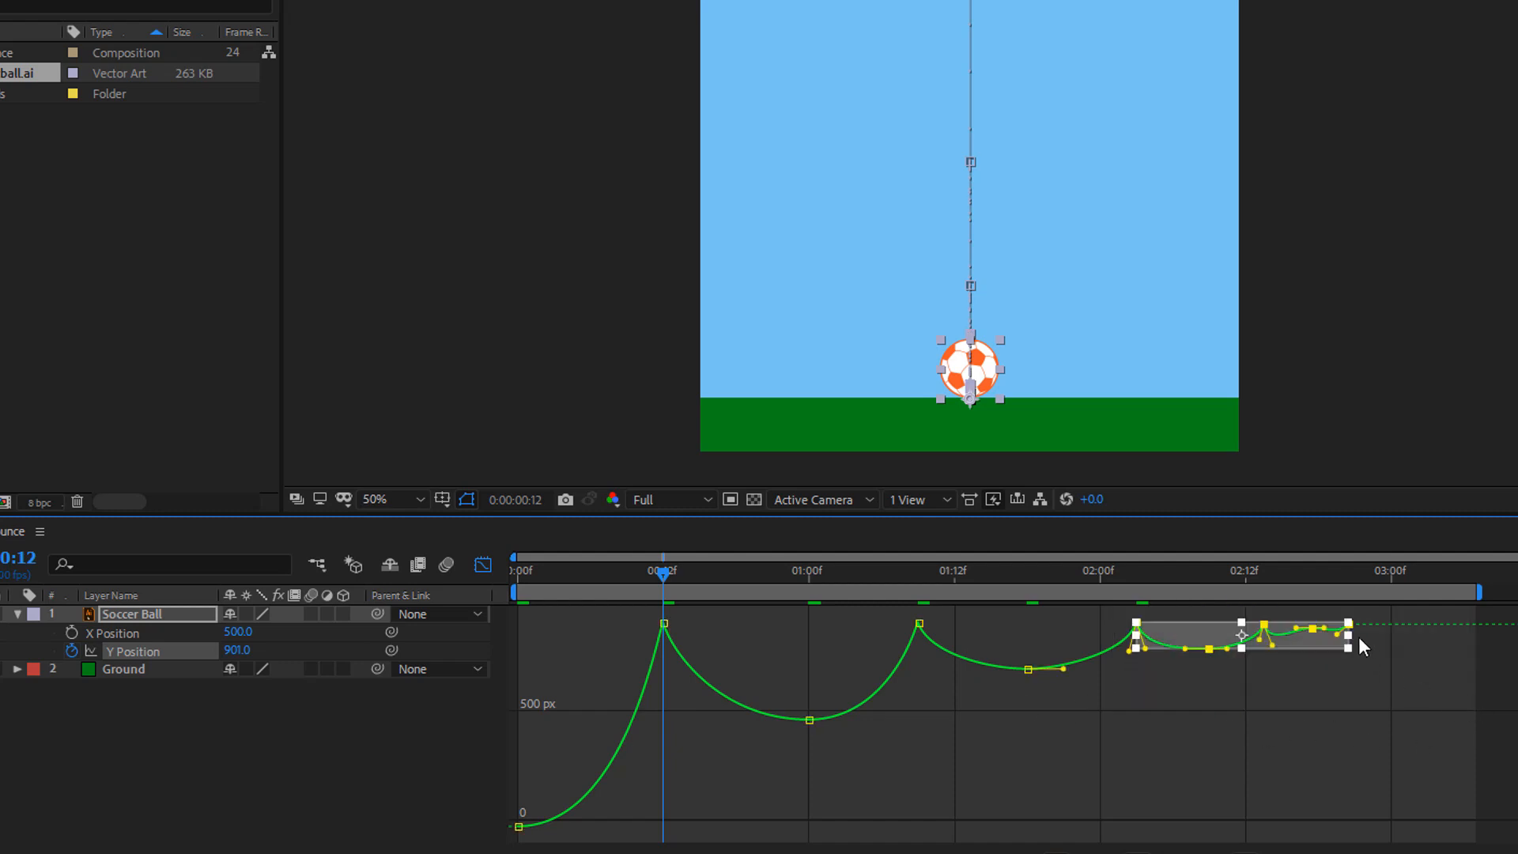
{"action": "left_click_drag", "start_coordinate": [1354, 637], "coordinate": [1301, 642]}
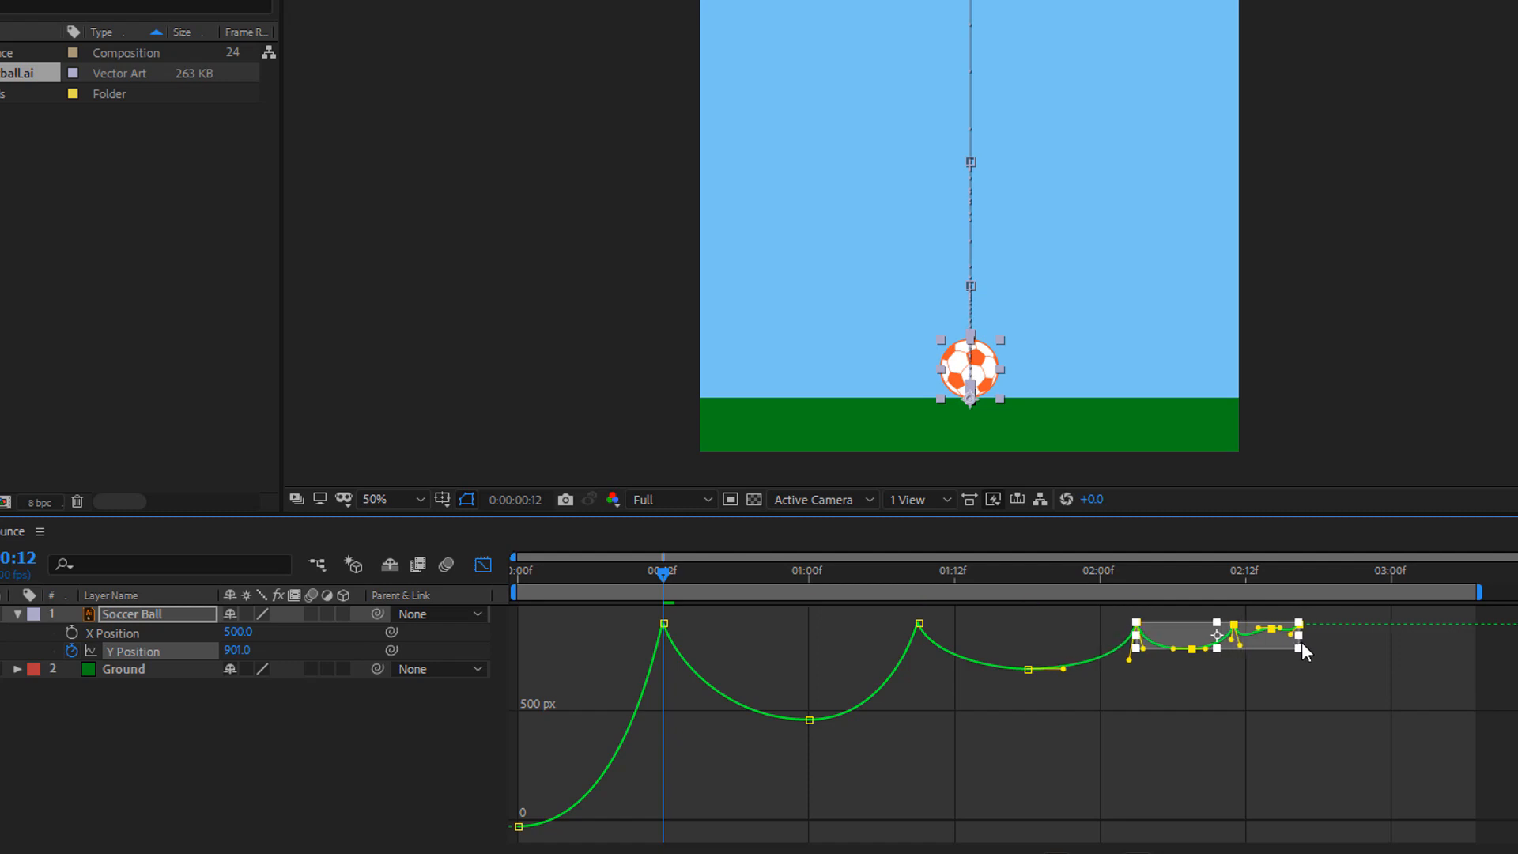
{"action": "left_click", "coordinate": [1373, 657]}
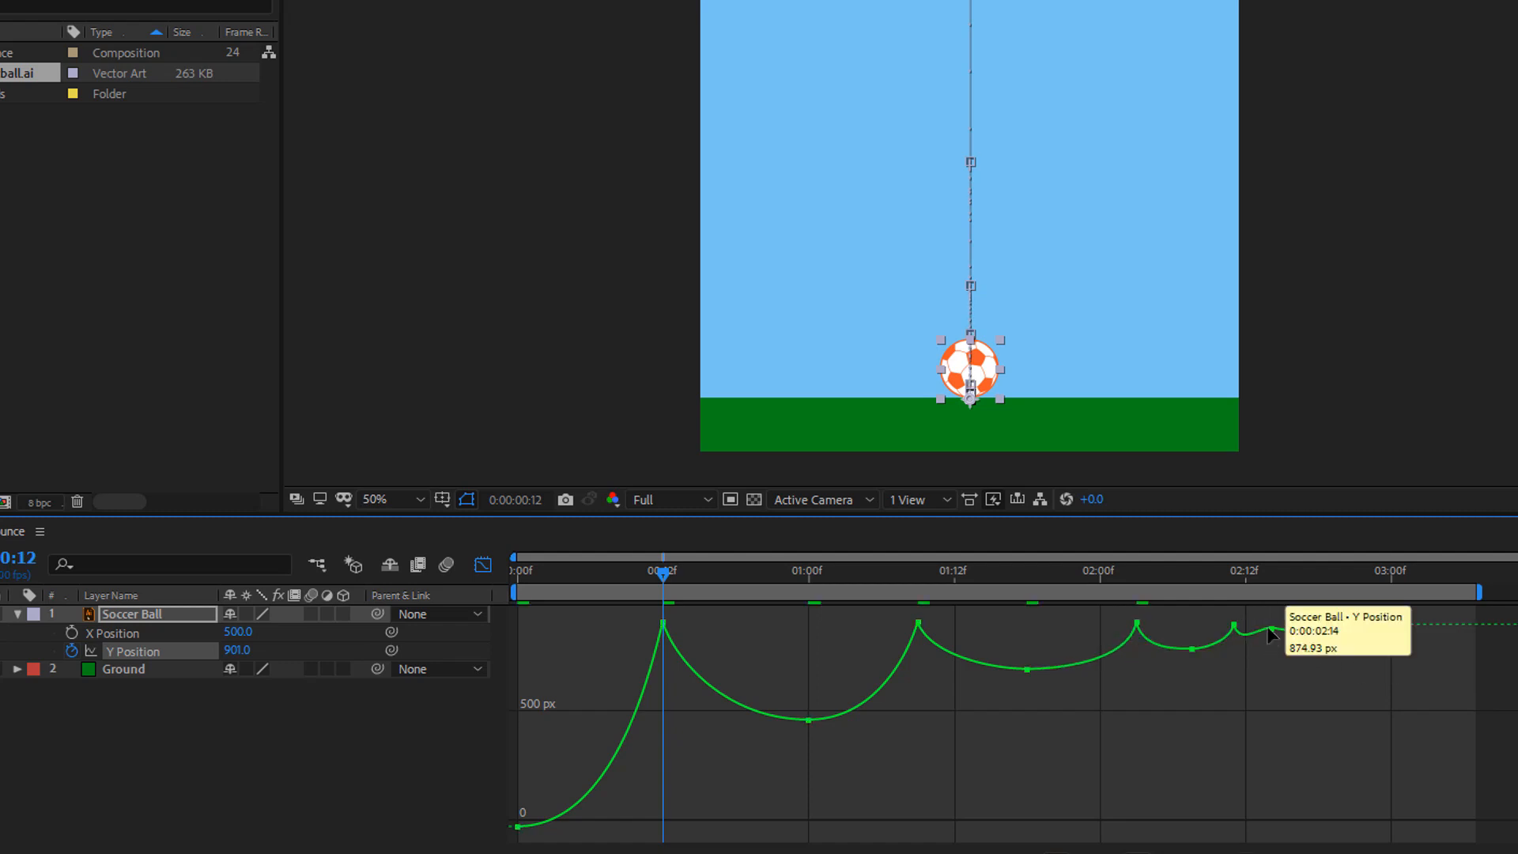
Make the last small bounce higher by pulling its peak keyframe at 0:00:02:14 down the graph, and nudge the final keyframe earlier.
{"action": "left_click", "coordinate": [1269, 629]}
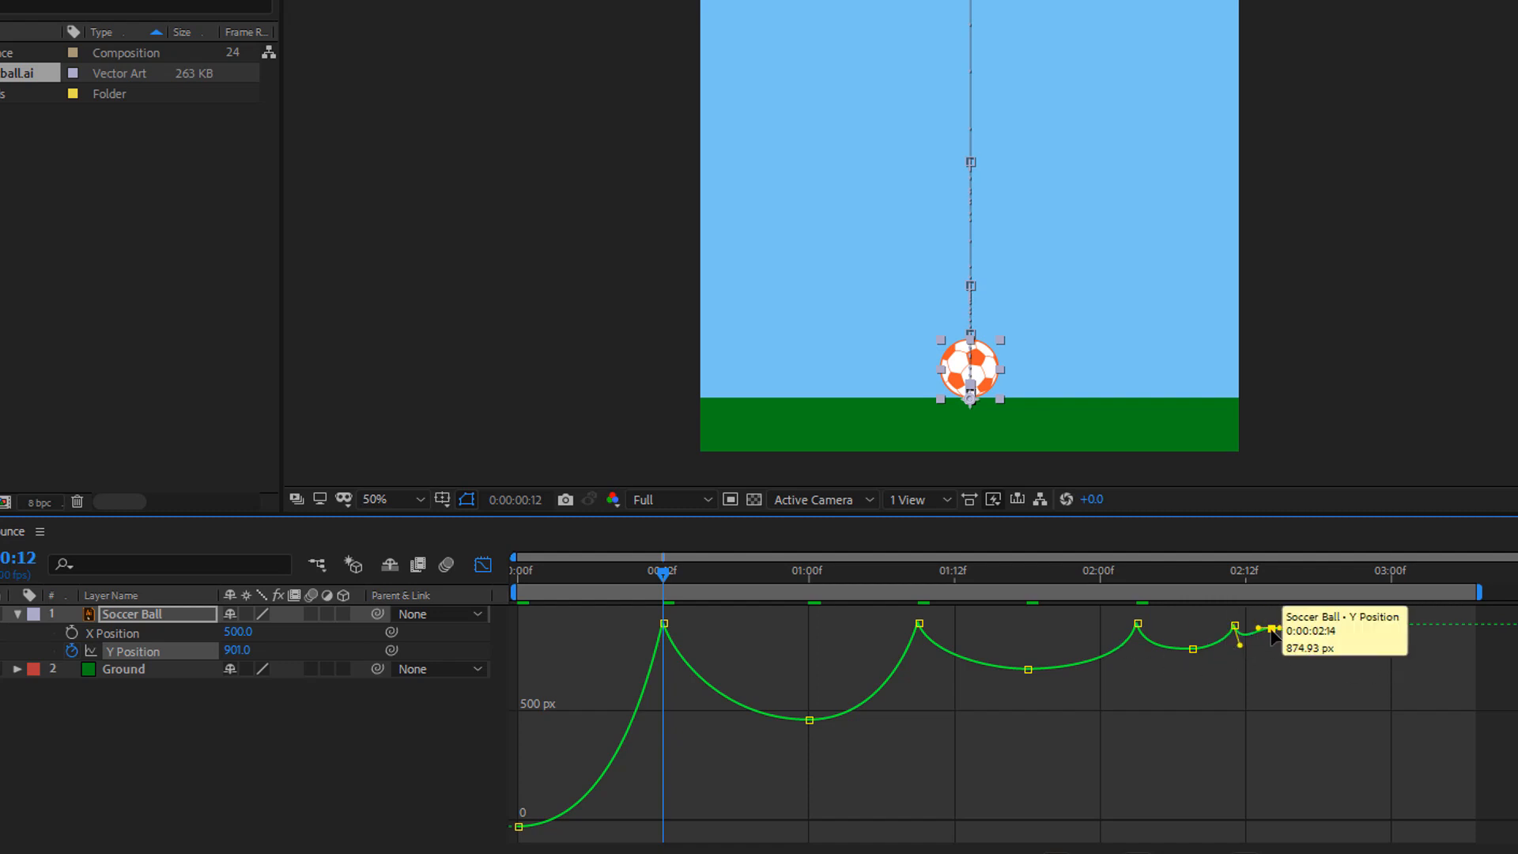
{"action": "left_click_drag", "start_coordinate": [1273, 634], "coordinate": [1270, 640]}
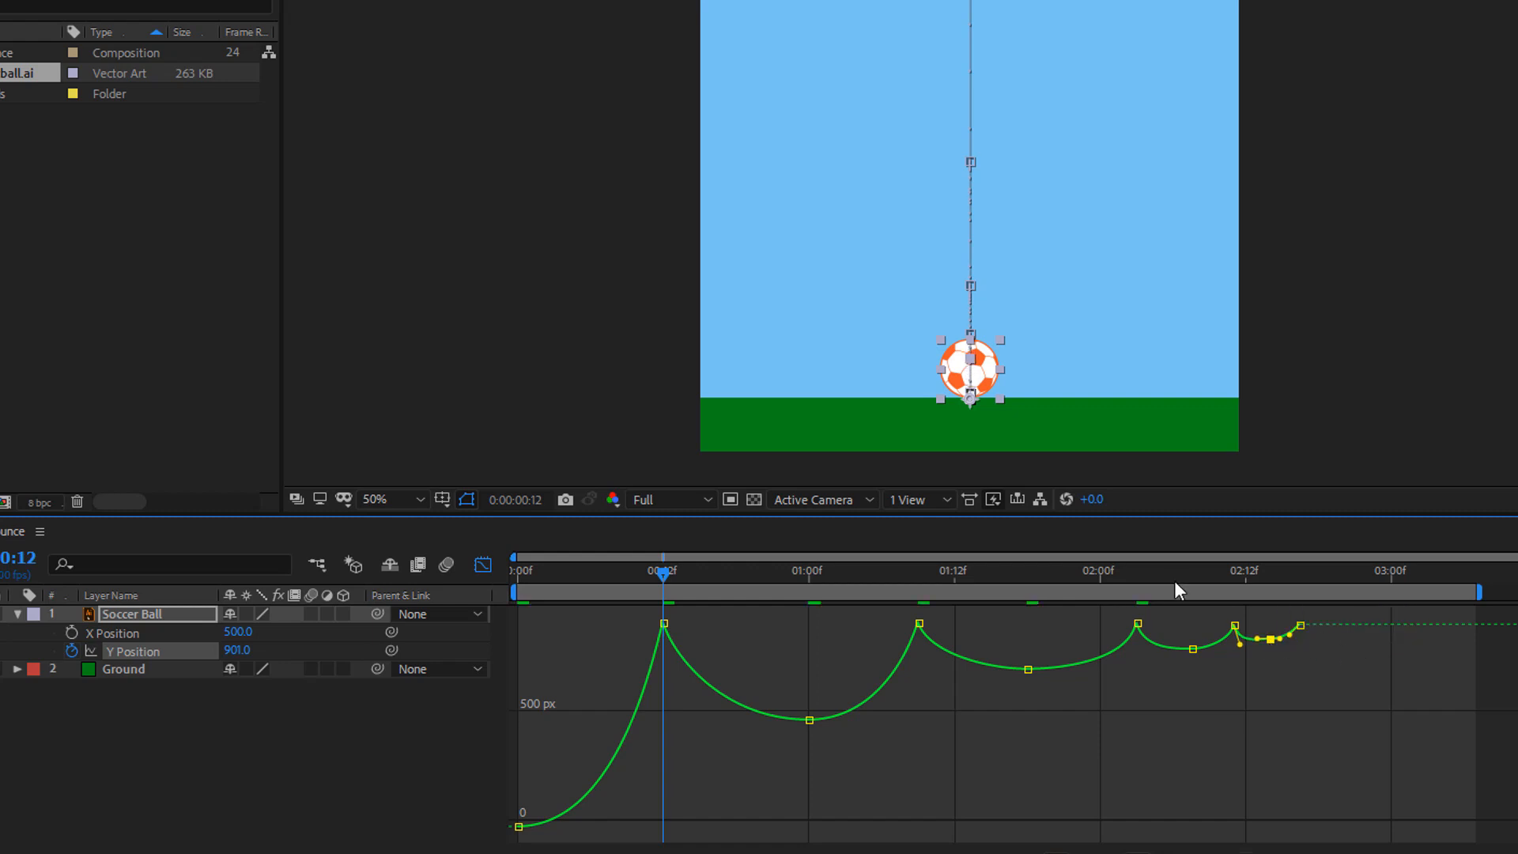
{"action": "left_click", "coordinate": [1301, 624]}
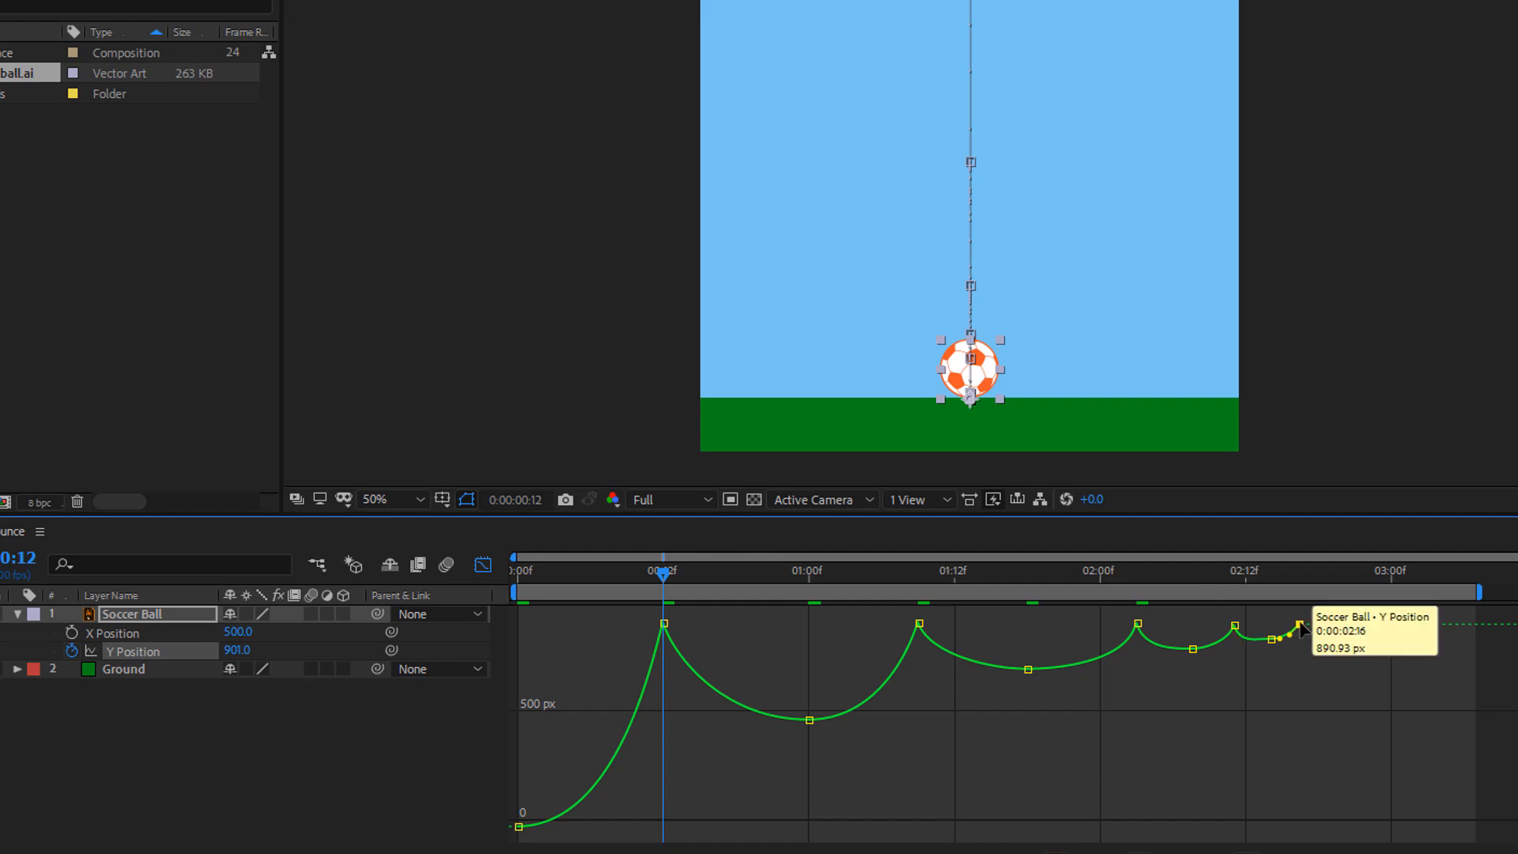
{"action": "left_click_drag", "start_coordinate": [1300, 625], "coordinate": [1290, 625]}
Preview the bounce from the start and scrub to the final keyframe at 0:00:02:16 to check where the ball lands.
{"action": "left_click", "coordinate": [908, 563]}
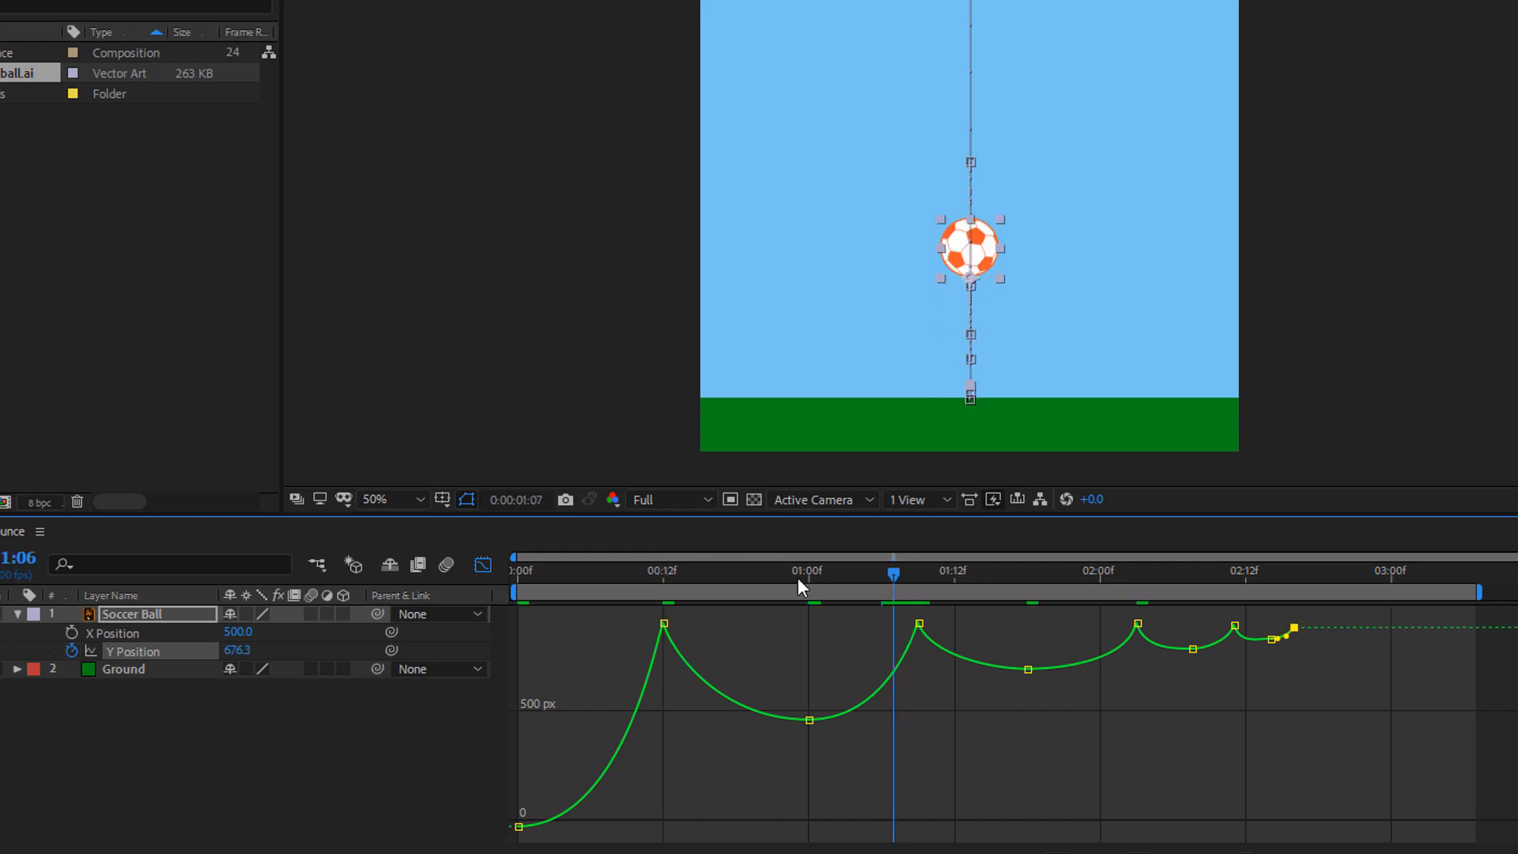
{"action": "key", "text": "Home"}
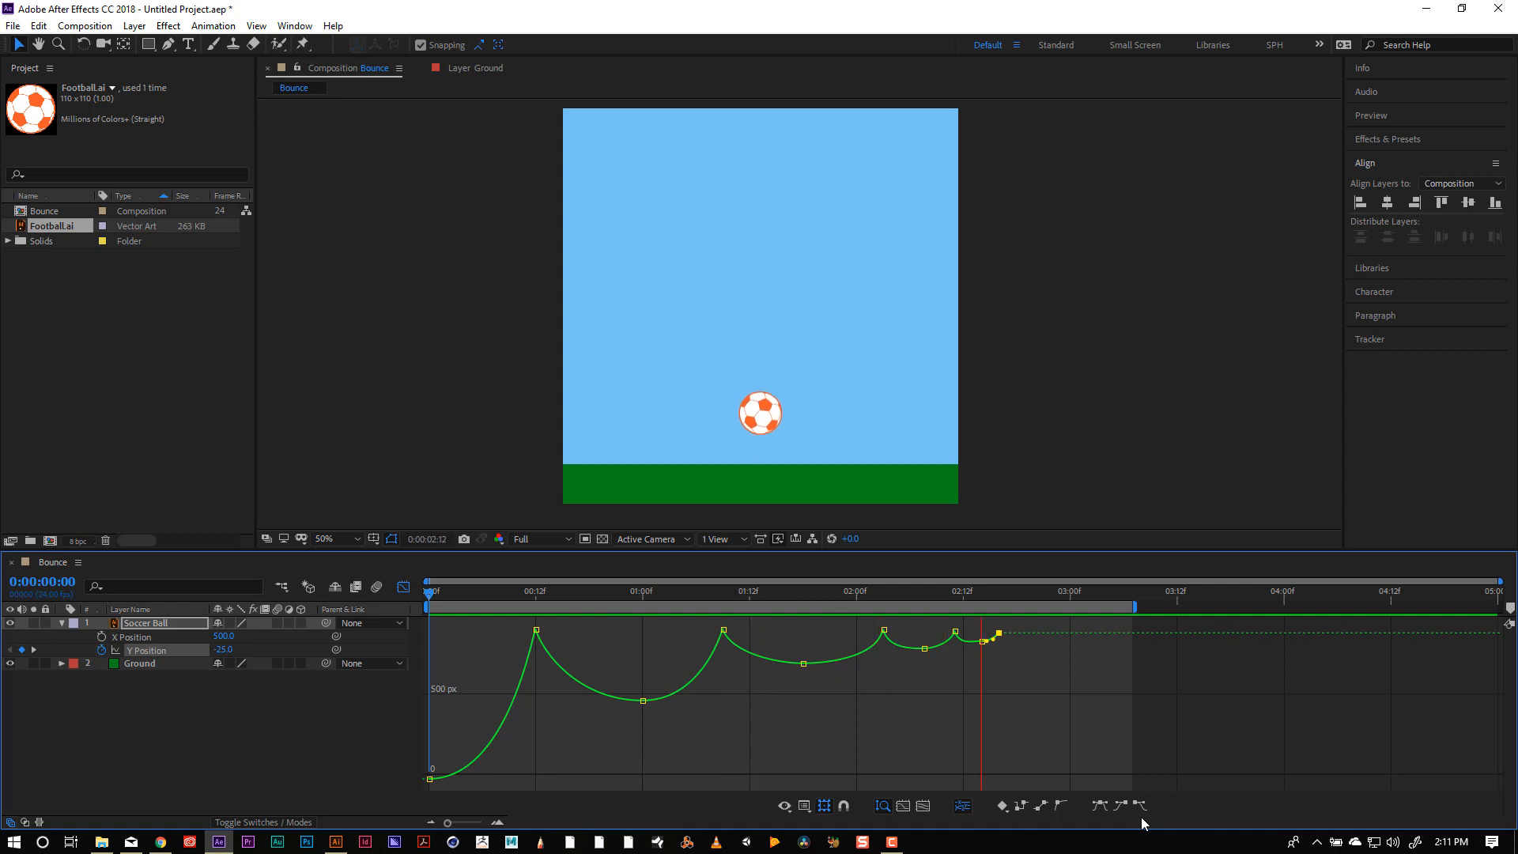
{"action": "key", "text": "space"}
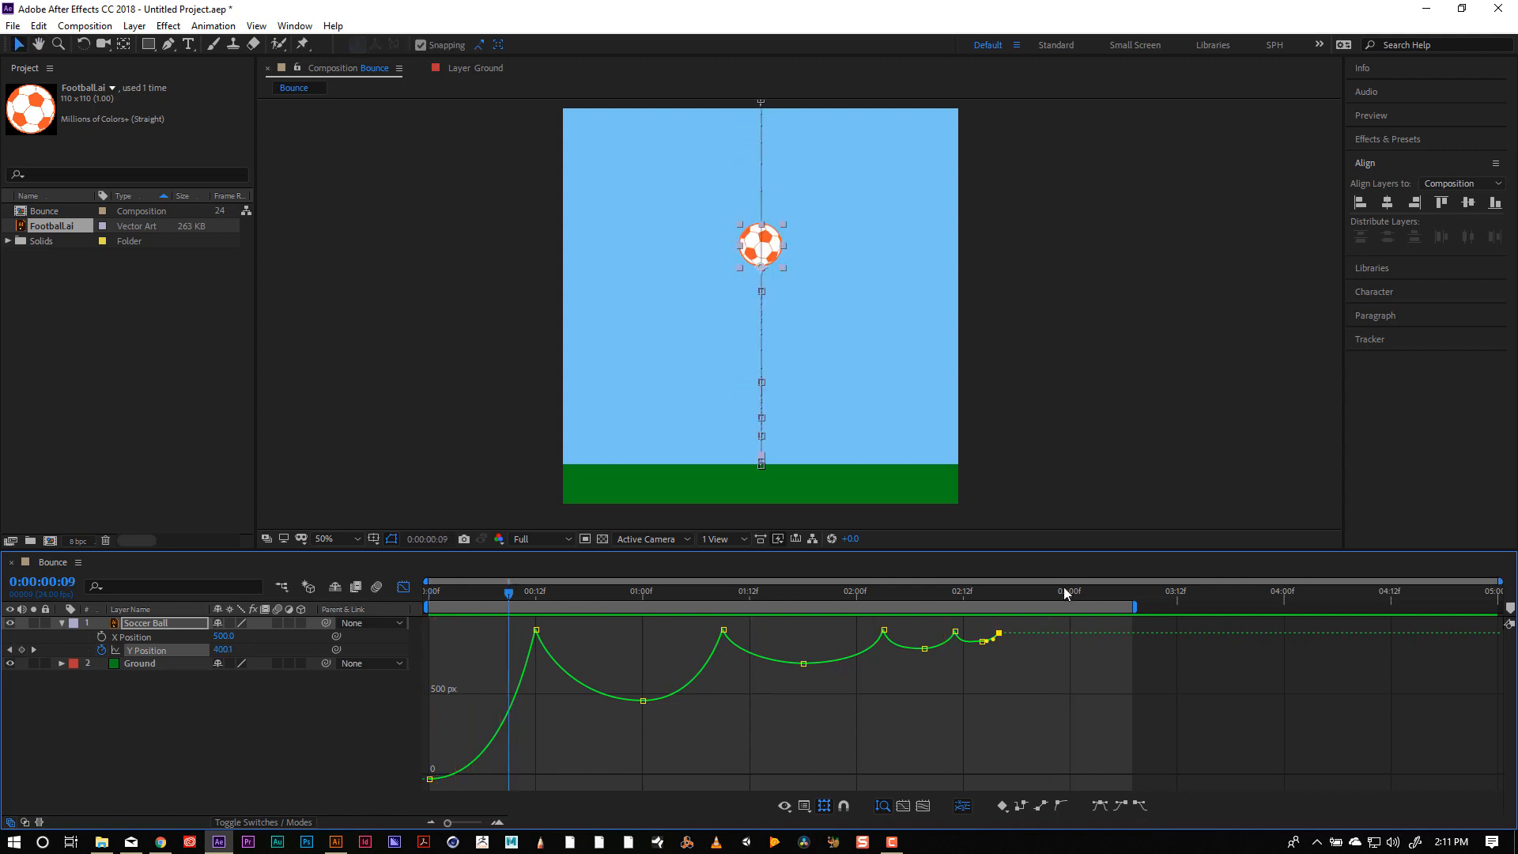
{"action": "left_click_drag", "start_coordinate": [1064, 587], "coordinate": [996, 614]}
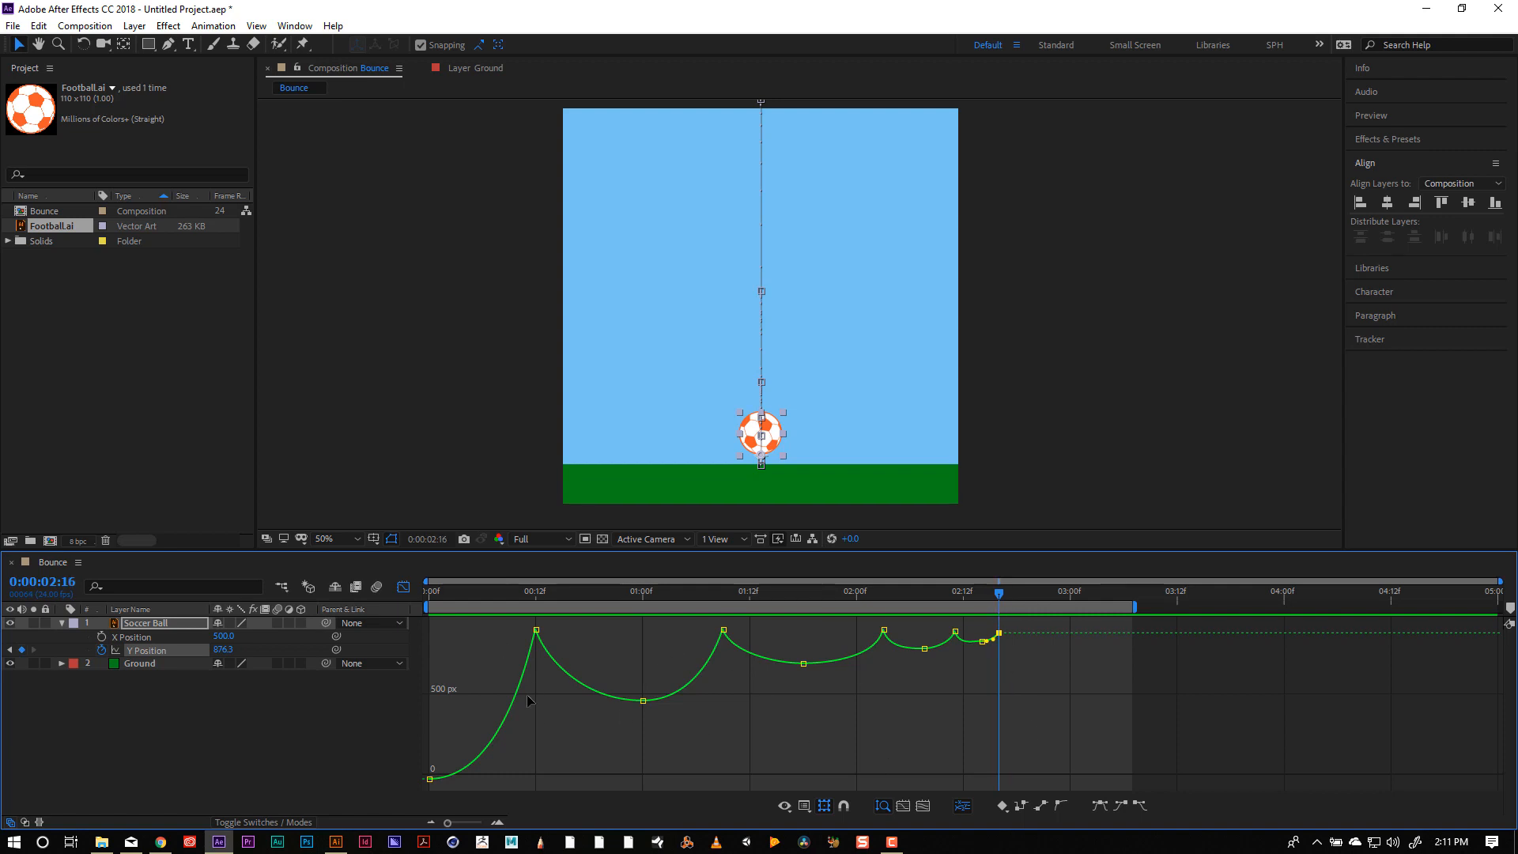
Turn on graph snapping and align the last two ground contacts at 901 px, at 0:00:02:11 and 0:00:02:15, with their peak at 0:00:02:13.
{"action": "left_click_drag", "start_coordinate": [449, 824], "coordinate": [491, 825]}
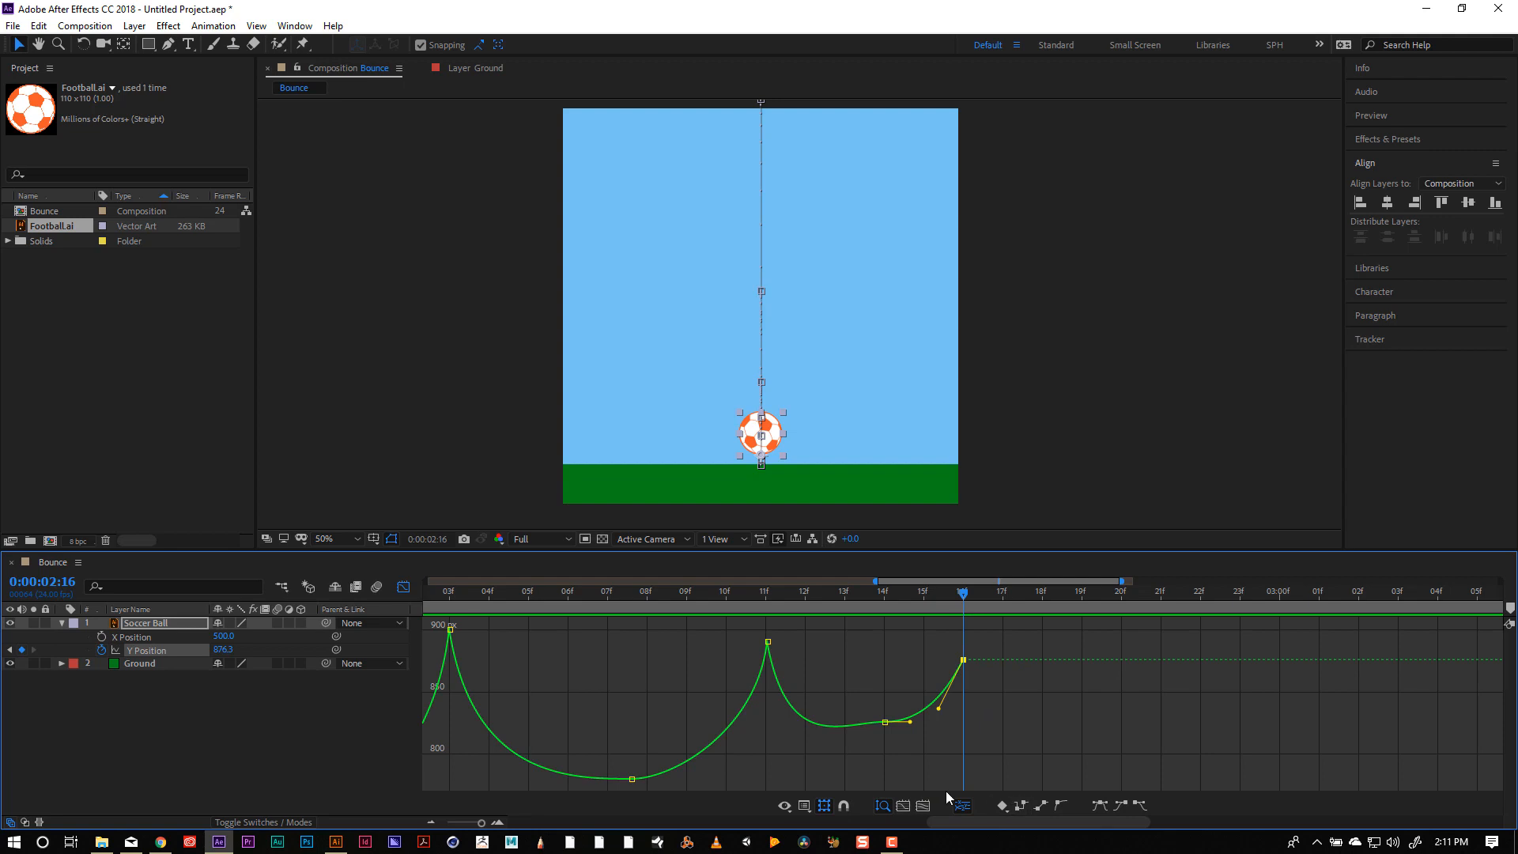
{"action": "left_click", "coordinate": [844, 808]}
{"action": "left_click_drag", "start_coordinate": [768, 642], "coordinate": [765, 636]}
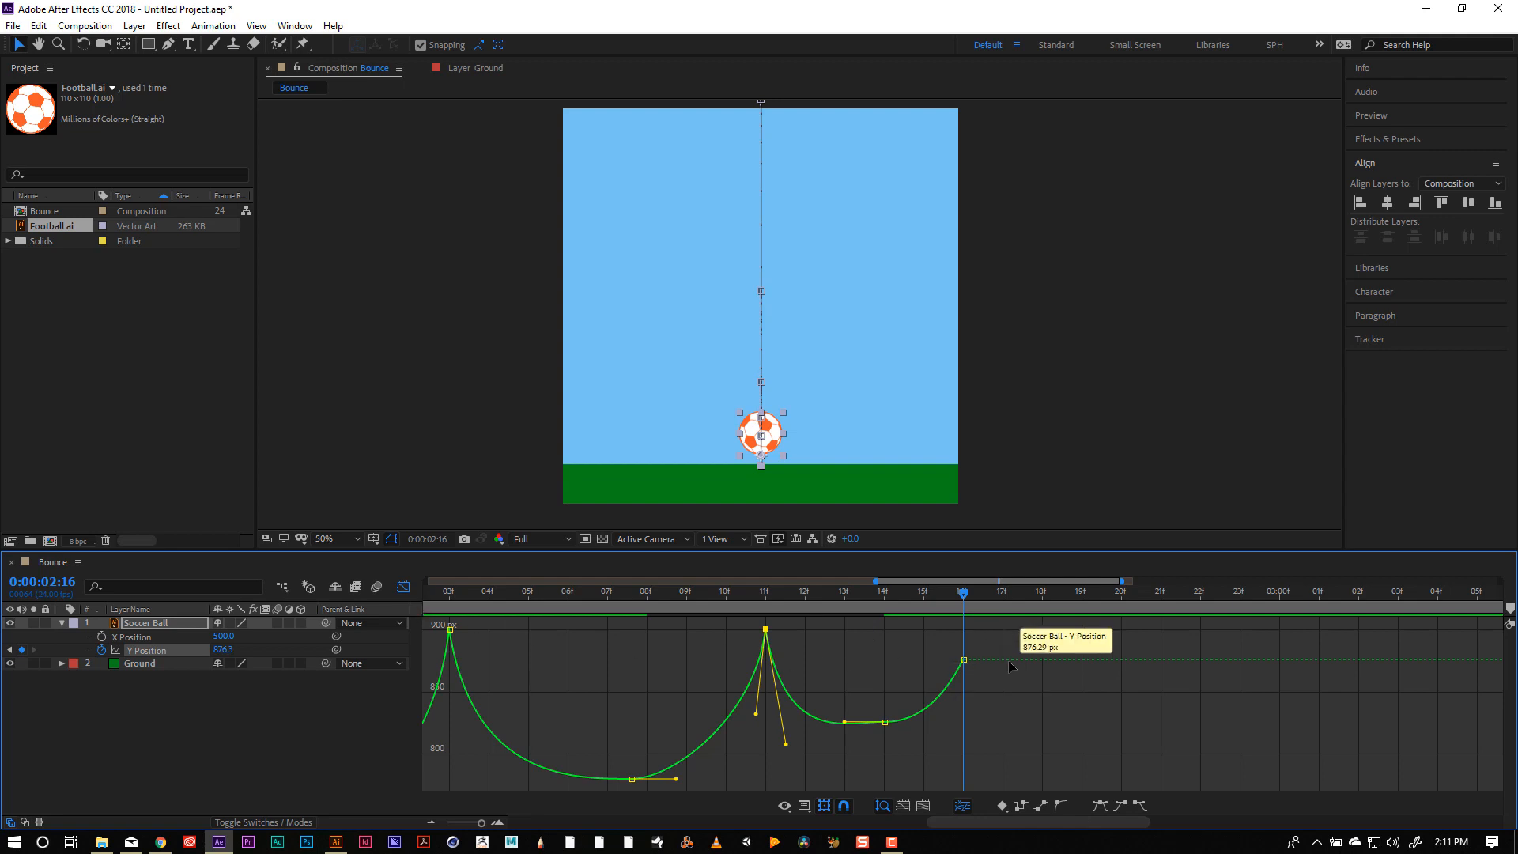
{"action": "left_click_drag", "start_coordinate": [964, 660], "coordinate": [835, 729]}
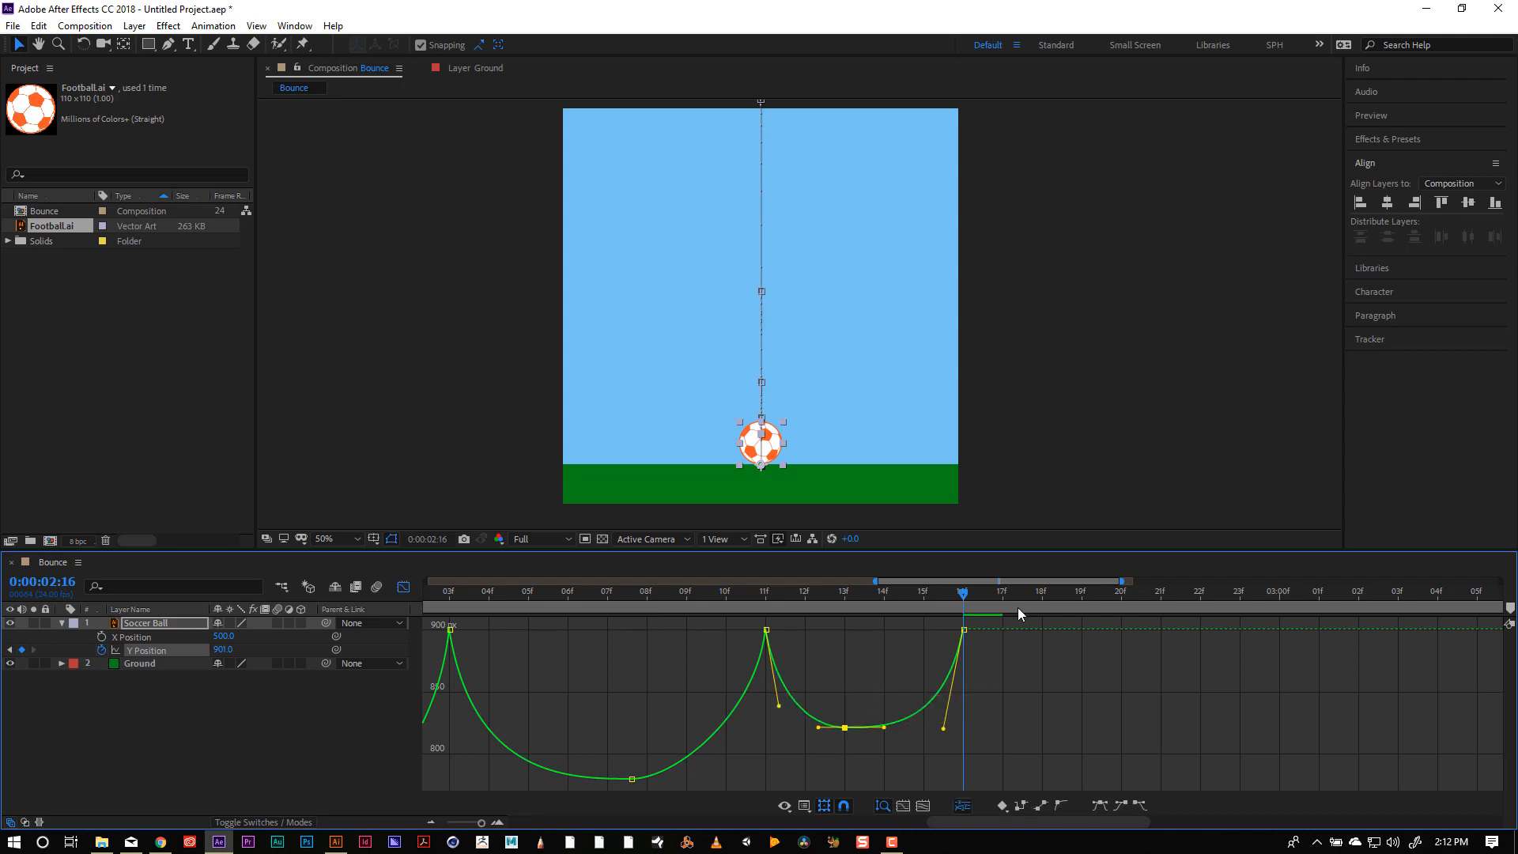
{"action": "left_click_drag", "start_coordinate": [964, 630], "coordinate": [941, 640]}
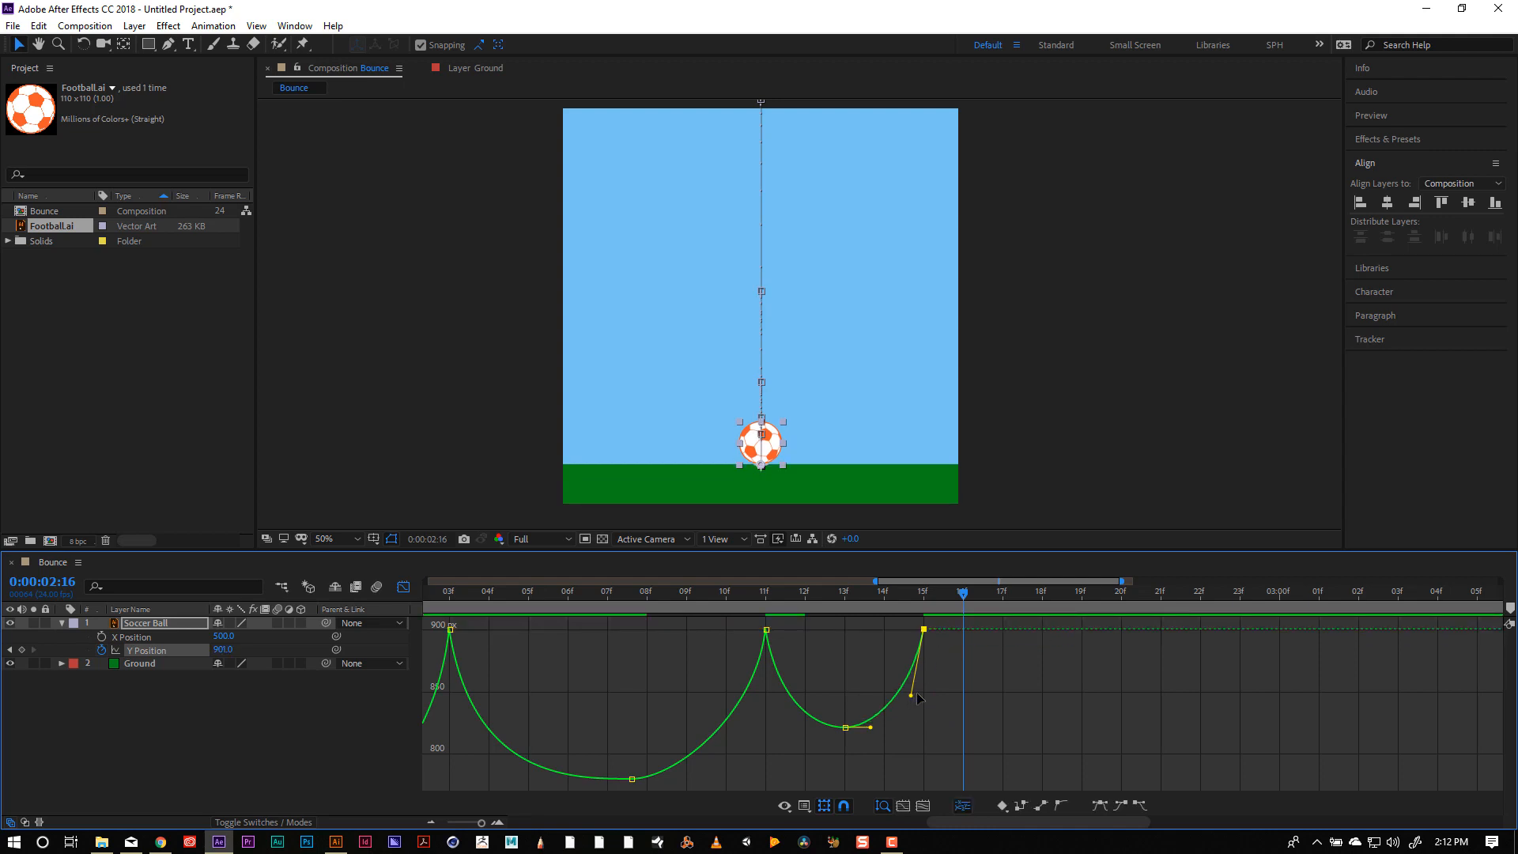
Even out the handles of the last bounce and move the previous bounce's peak keyframe to 0:00:02:07, making both arcs symmetrical.
{"action": "left_click_drag", "start_coordinate": [918, 694], "coordinate": [920, 694]}
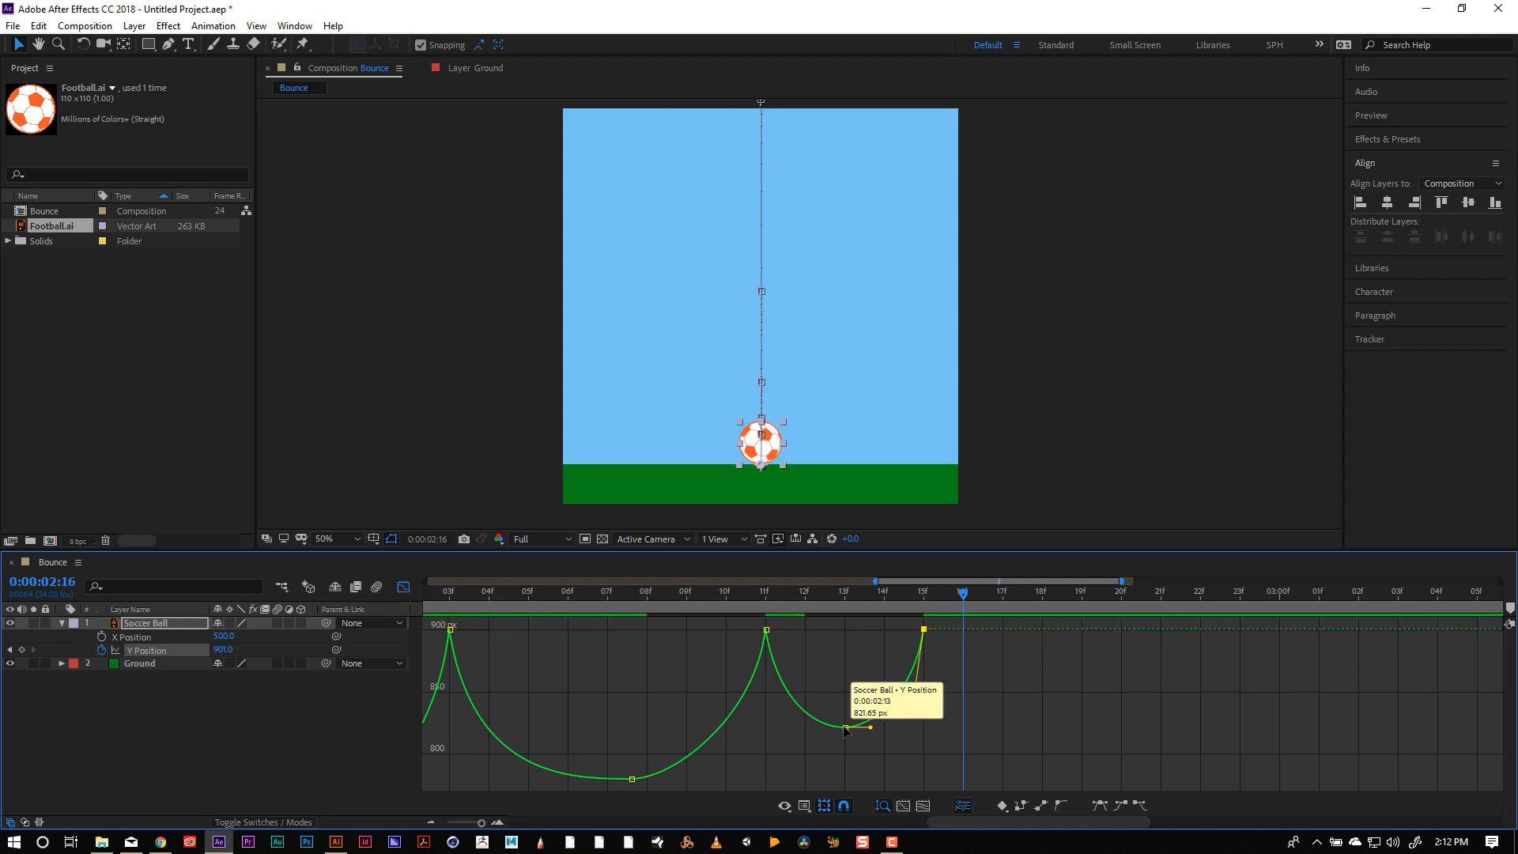
{"action": "left_click", "coordinate": [846, 728]}
{"action": "left_click_drag", "start_coordinate": [874, 728], "coordinate": [887, 729]}
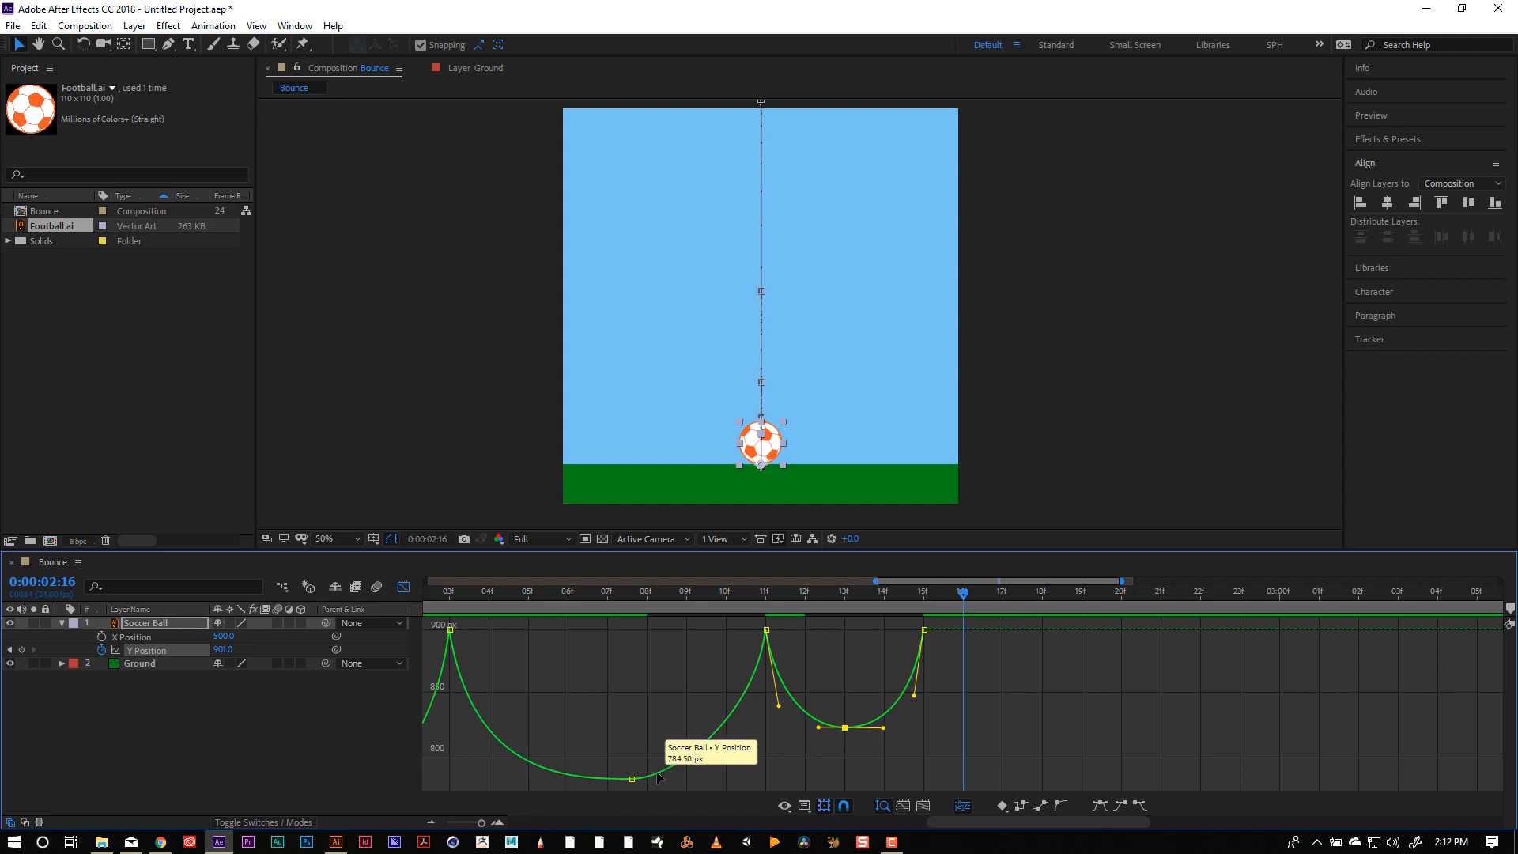
{"action": "left_click", "coordinate": [632, 779]}
{"action": "left_click_drag", "start_coordinate": [632, 782], "coordinate": [623, 785]}
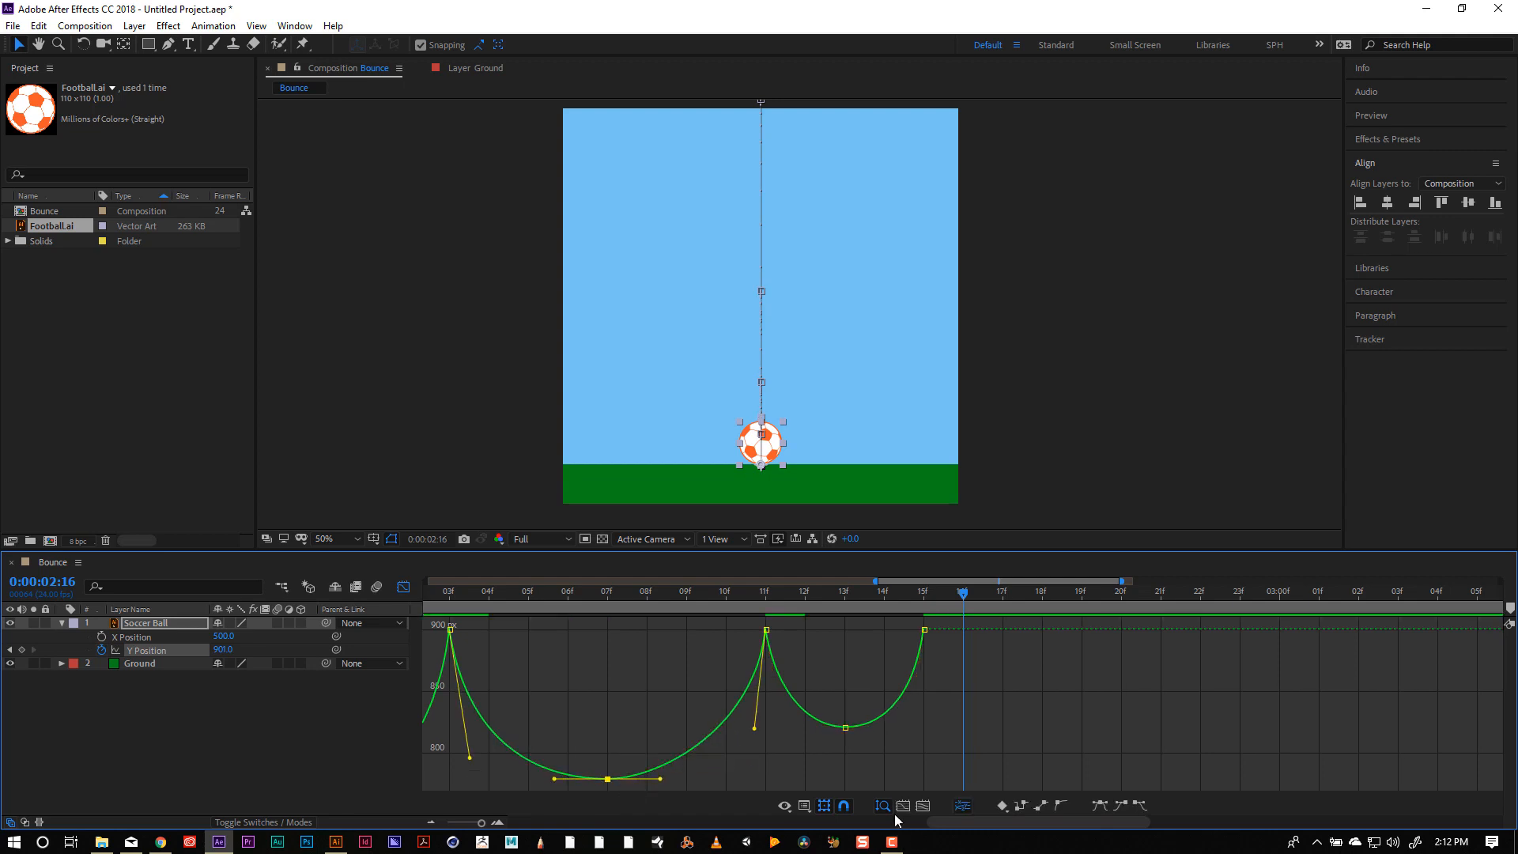
Examine the shape of the Y Position curve from the later bounces back to the first keyframe.
{"action": "key", "text": "h"}
{"action": "left_click_drag", "start_coordinate": [634, 685], "coordinate": [1085, 662]}
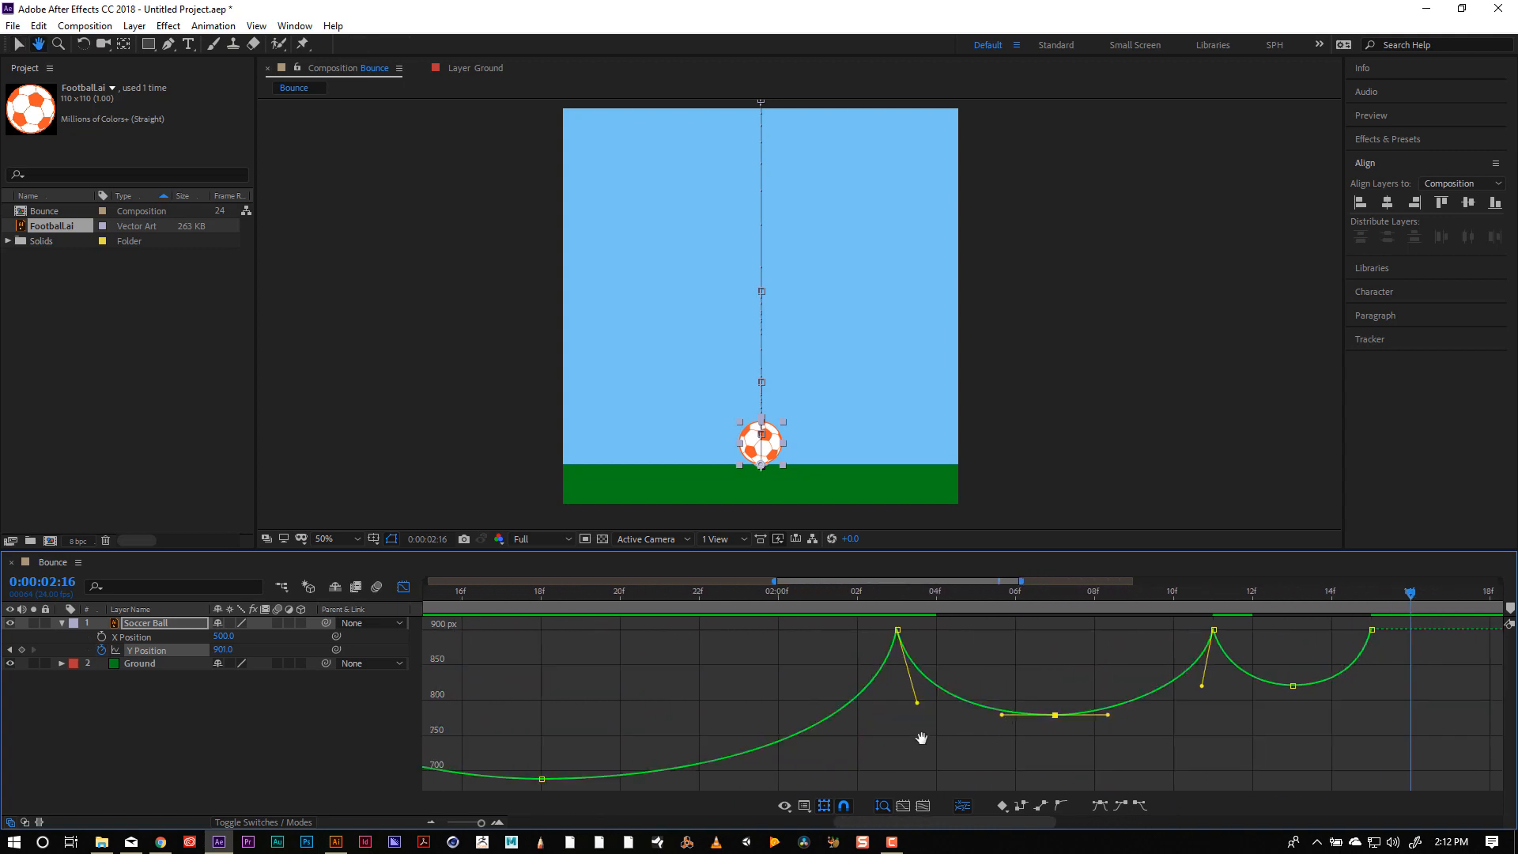
{"action": "left_click_drag", "start_coordinate": [642, 685], "coordinate": [997, 698]}
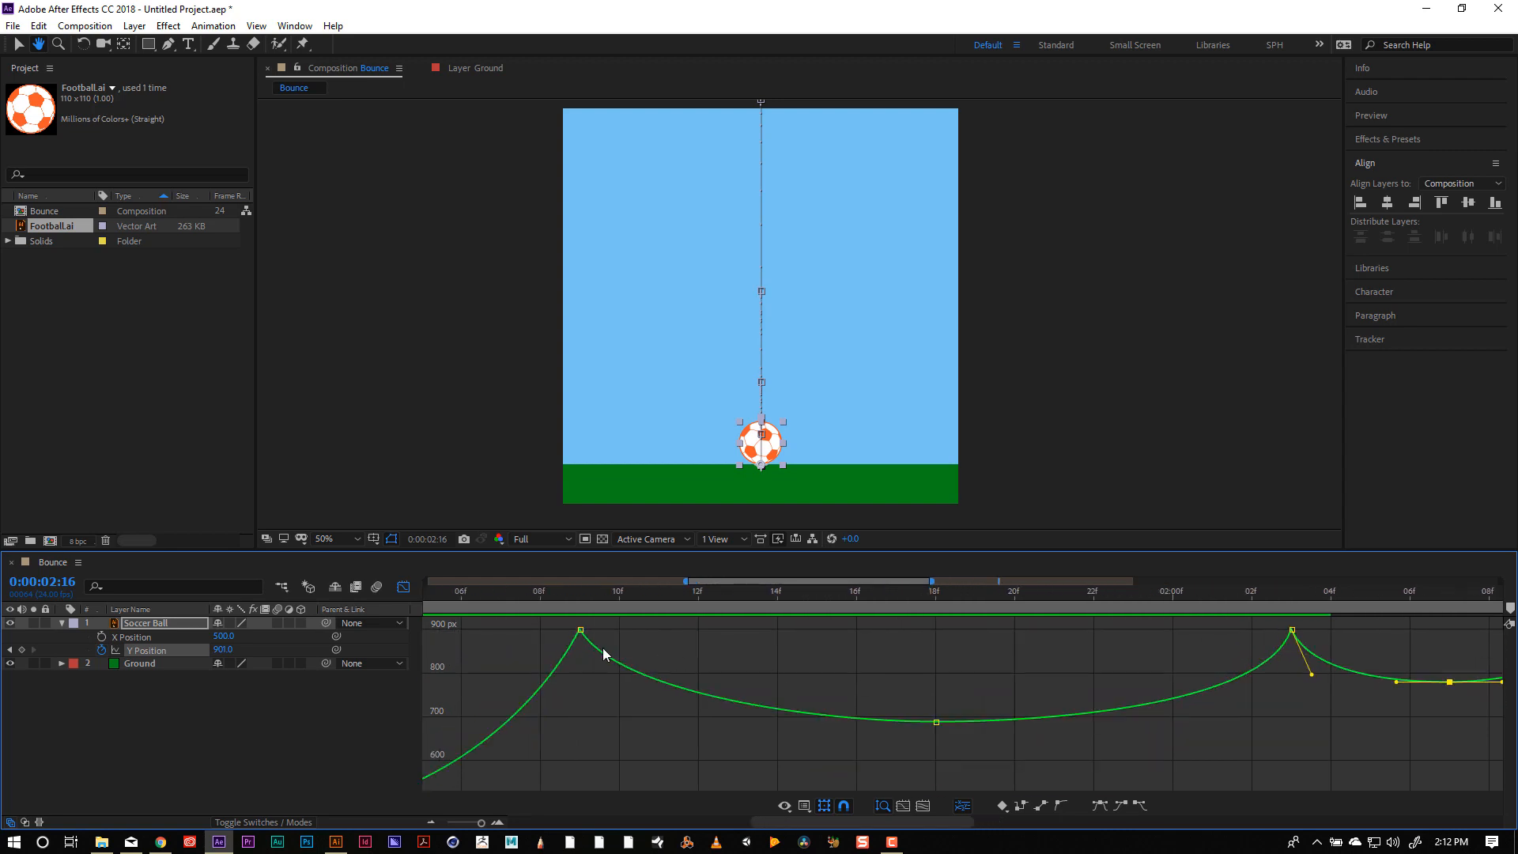
{"action": "key", "text": "v"}
{"action": "left_click", "coordinate": [582, 631]}
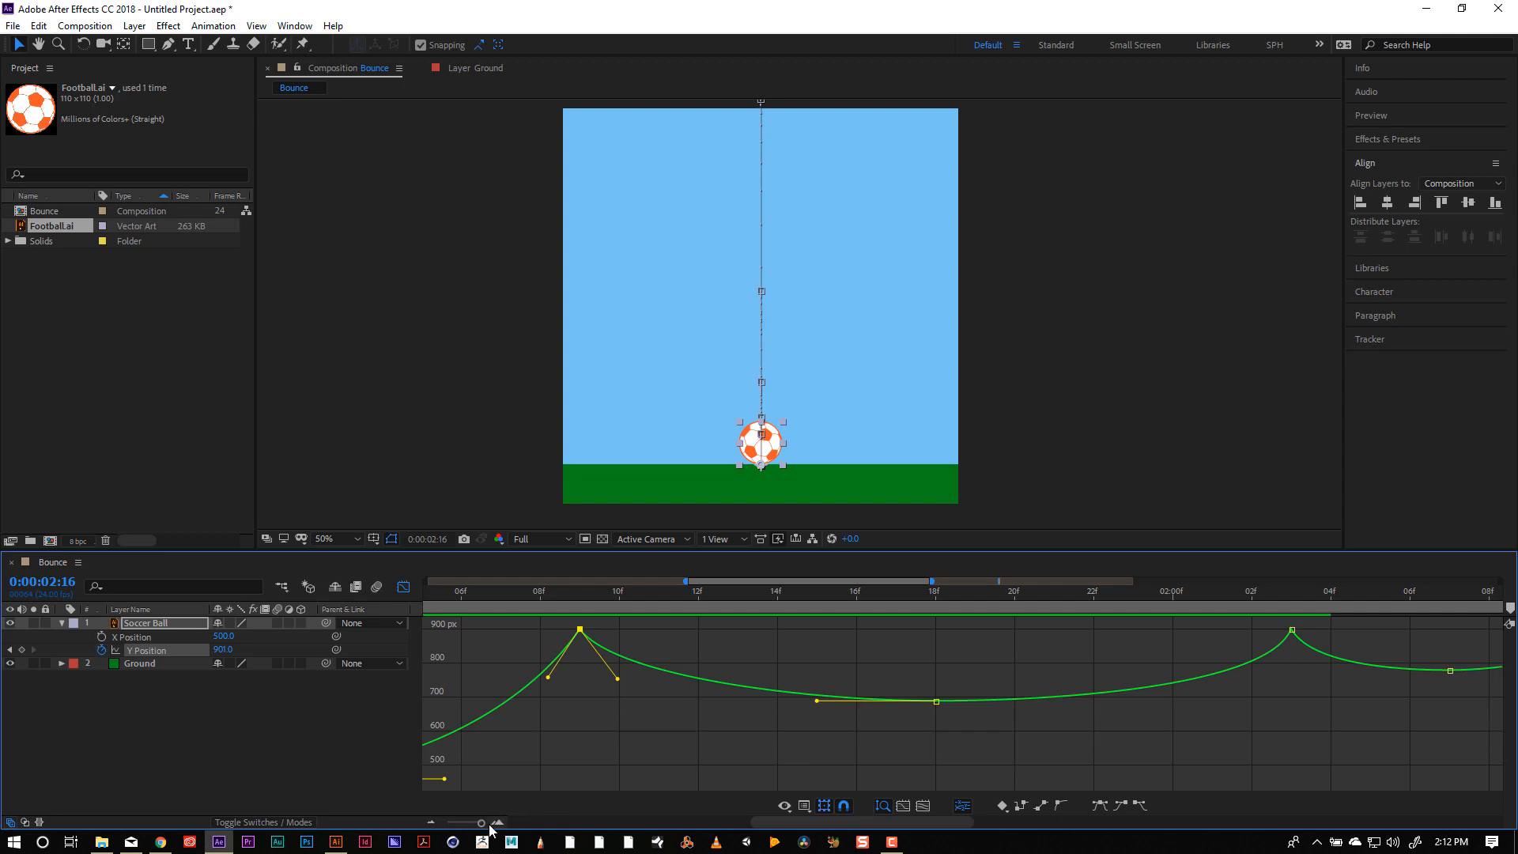
{"action": "left_click_drag", "start_coordinate": [481, 823], "coordinate": [491, 813]}
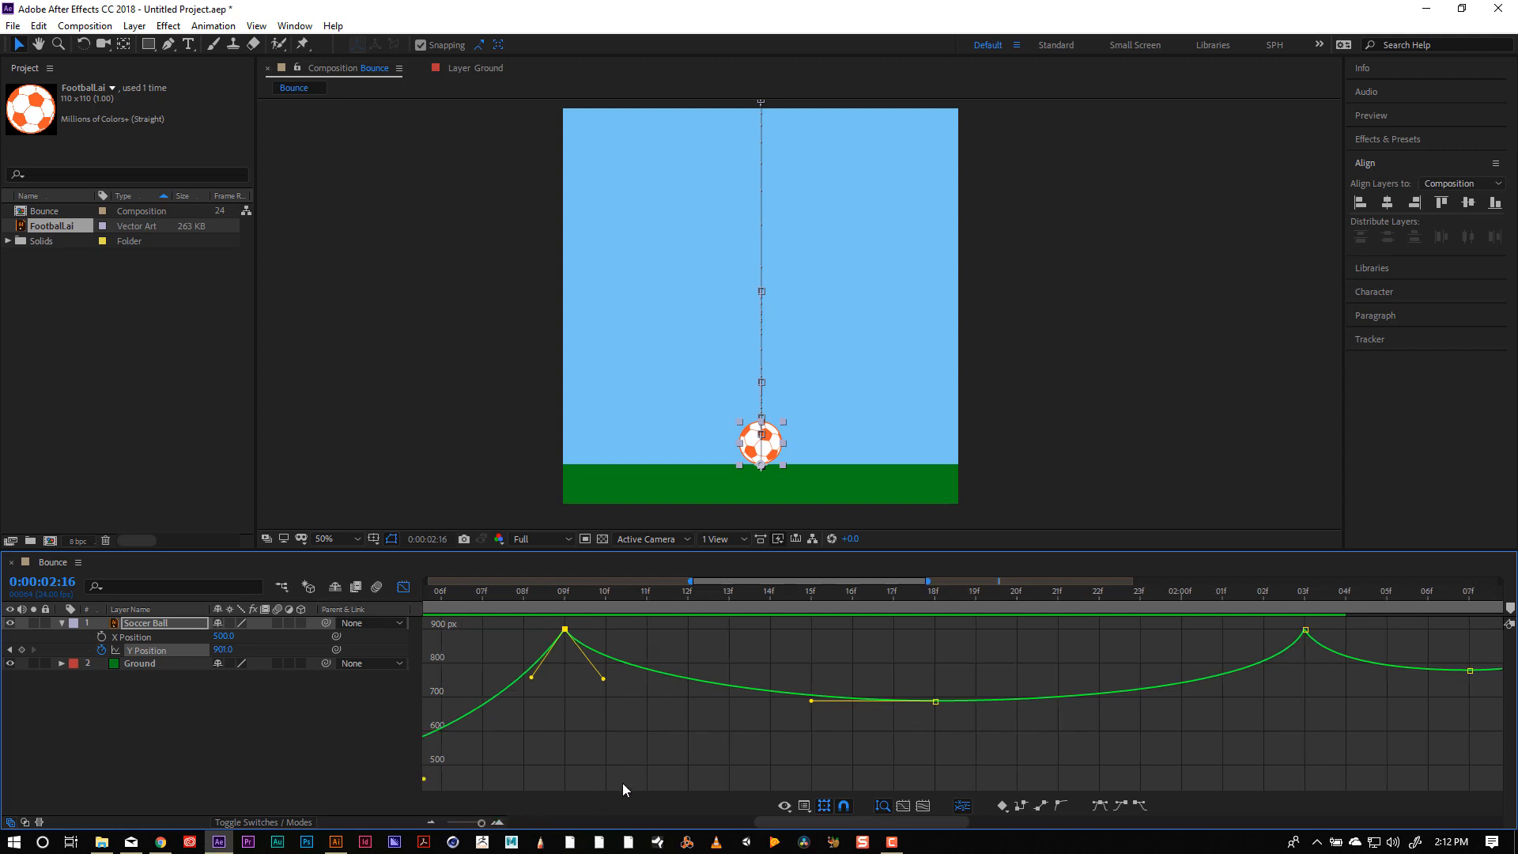
{"action": "left_click_drag", "start_coordinate": [636, 733], "coordinate": [1475, 733]}
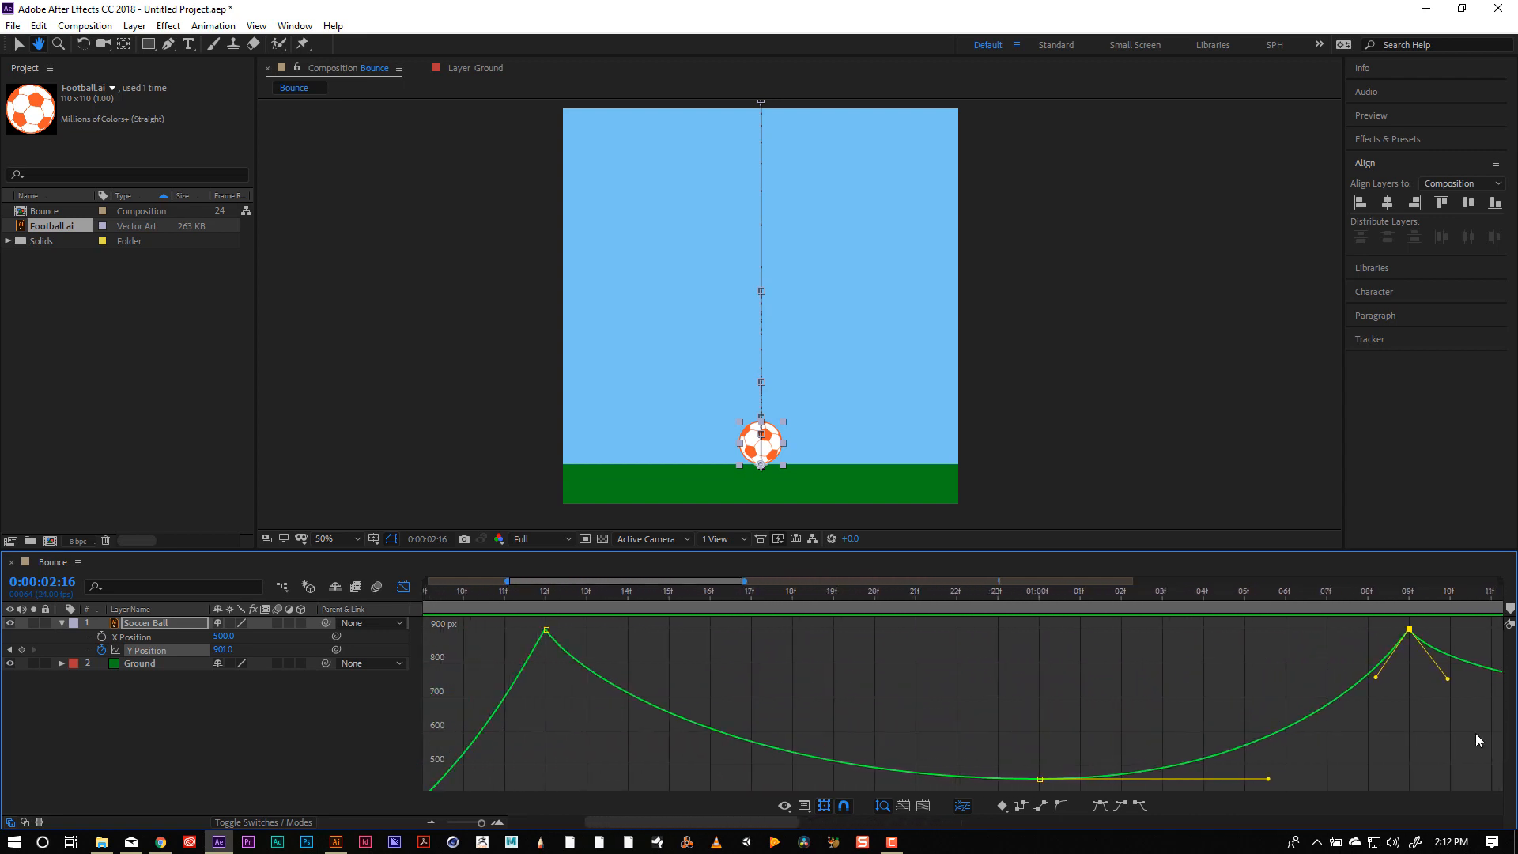
{"action": "key", "text": "space"}
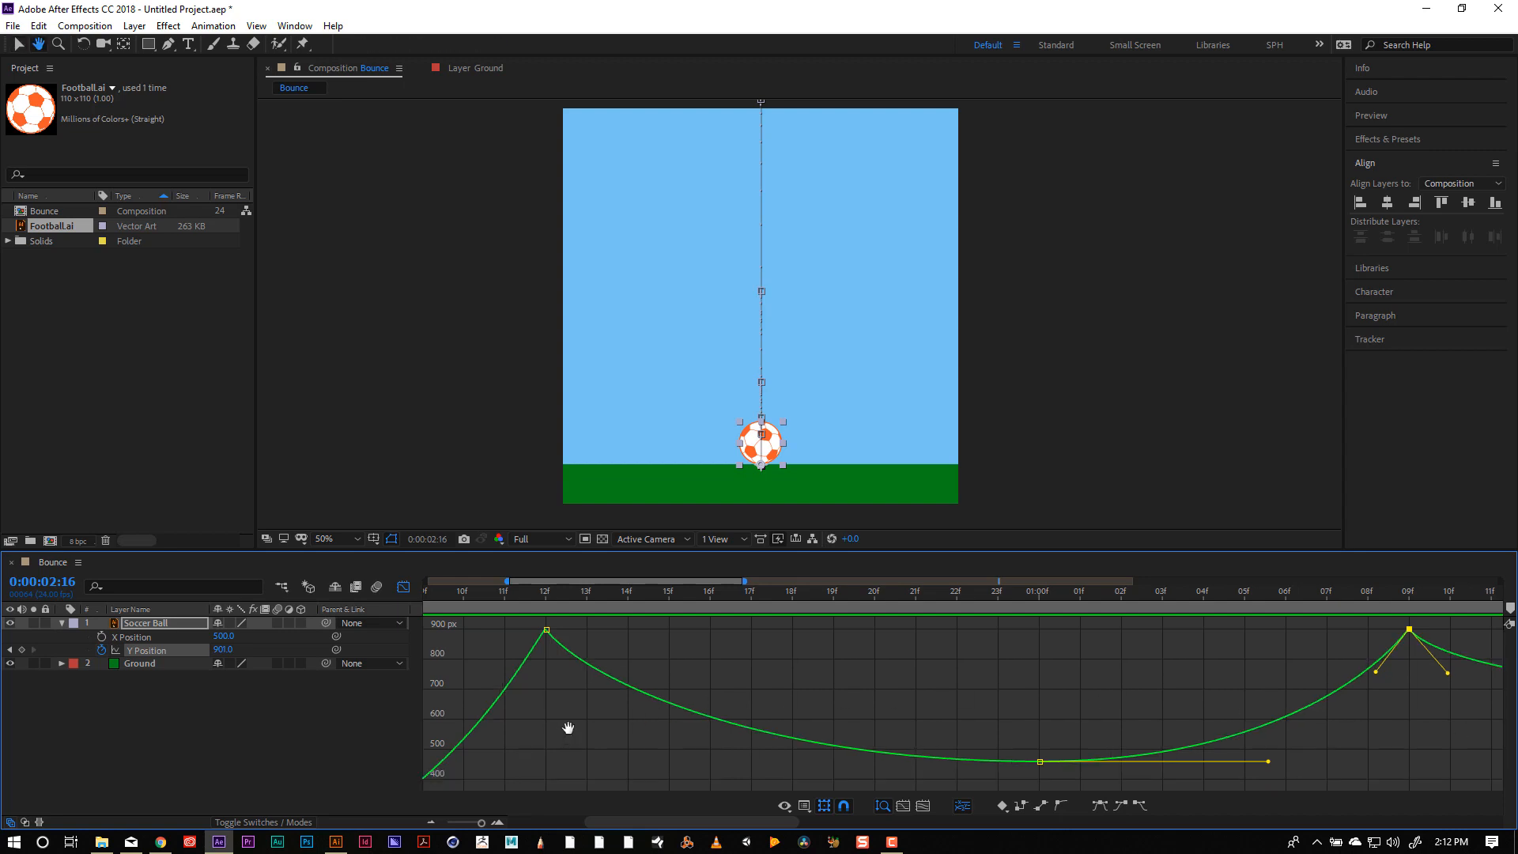
{"action": "left_click_drag", "start_coordinate": [568, 728], "coordinate": [1186, 722]}
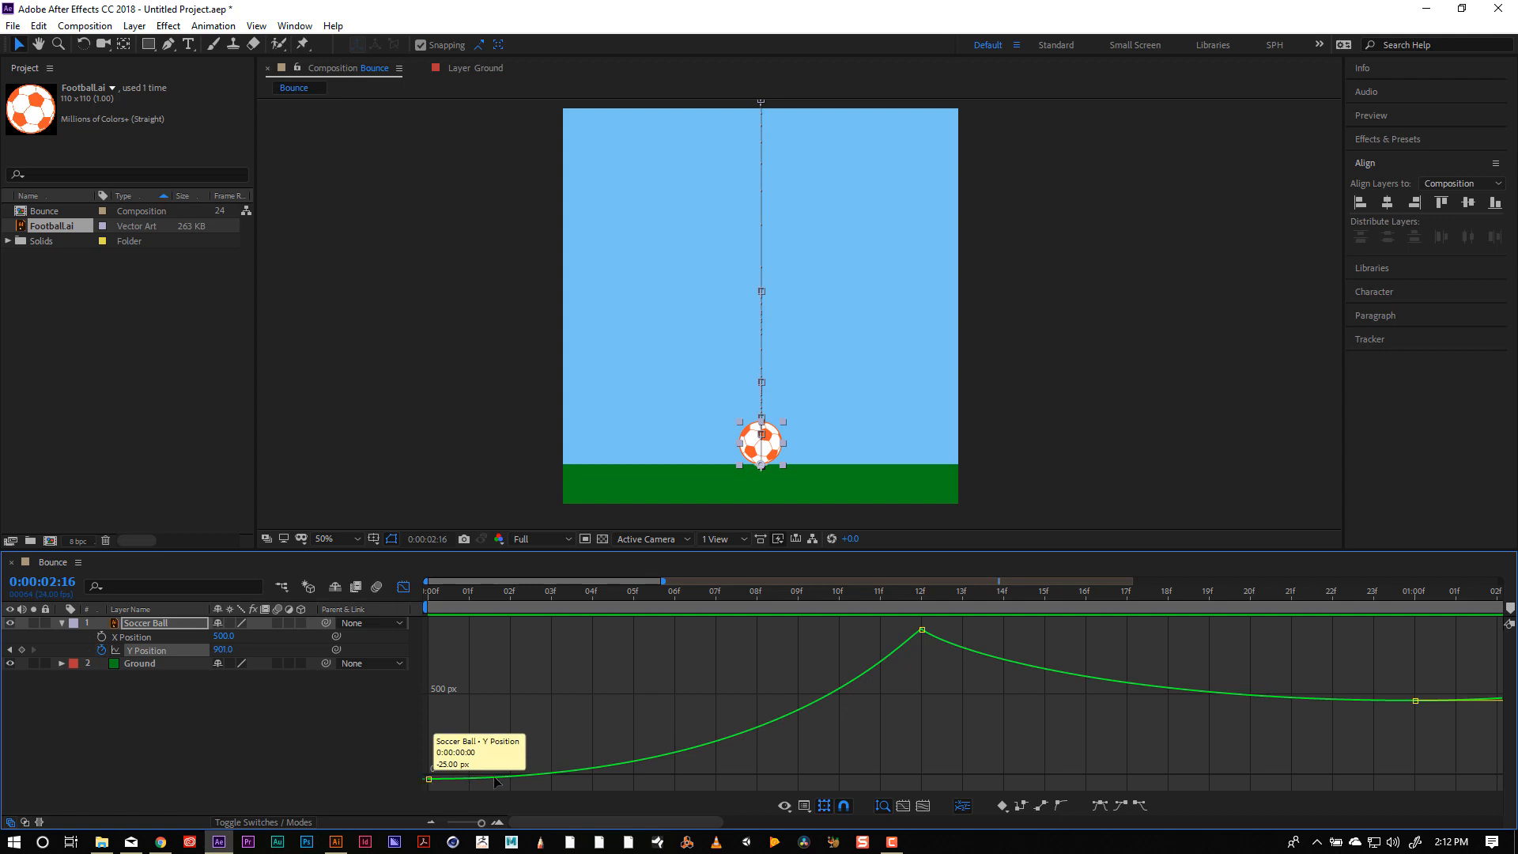
Preview the bounce animation from 0:00:00:00 with the ball layer deselected.
{"action": "left_click_drag", "start_coordinate": [827, 590], "coordinate": [267, 599]}
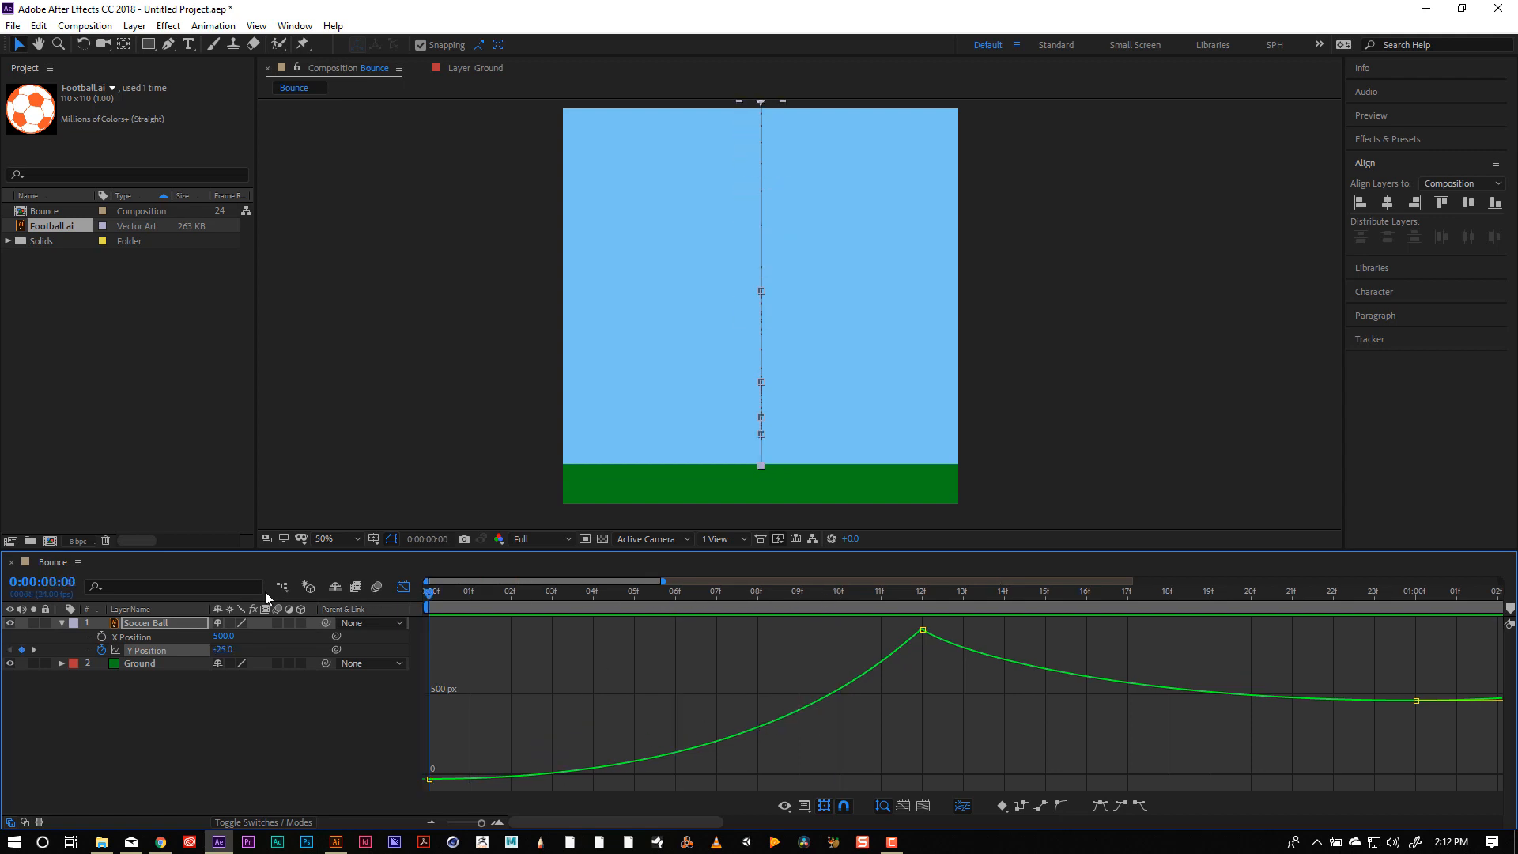
{"action": "left_click", "coordinate": [337, 361]}
{"action": "key", "text": "space"}
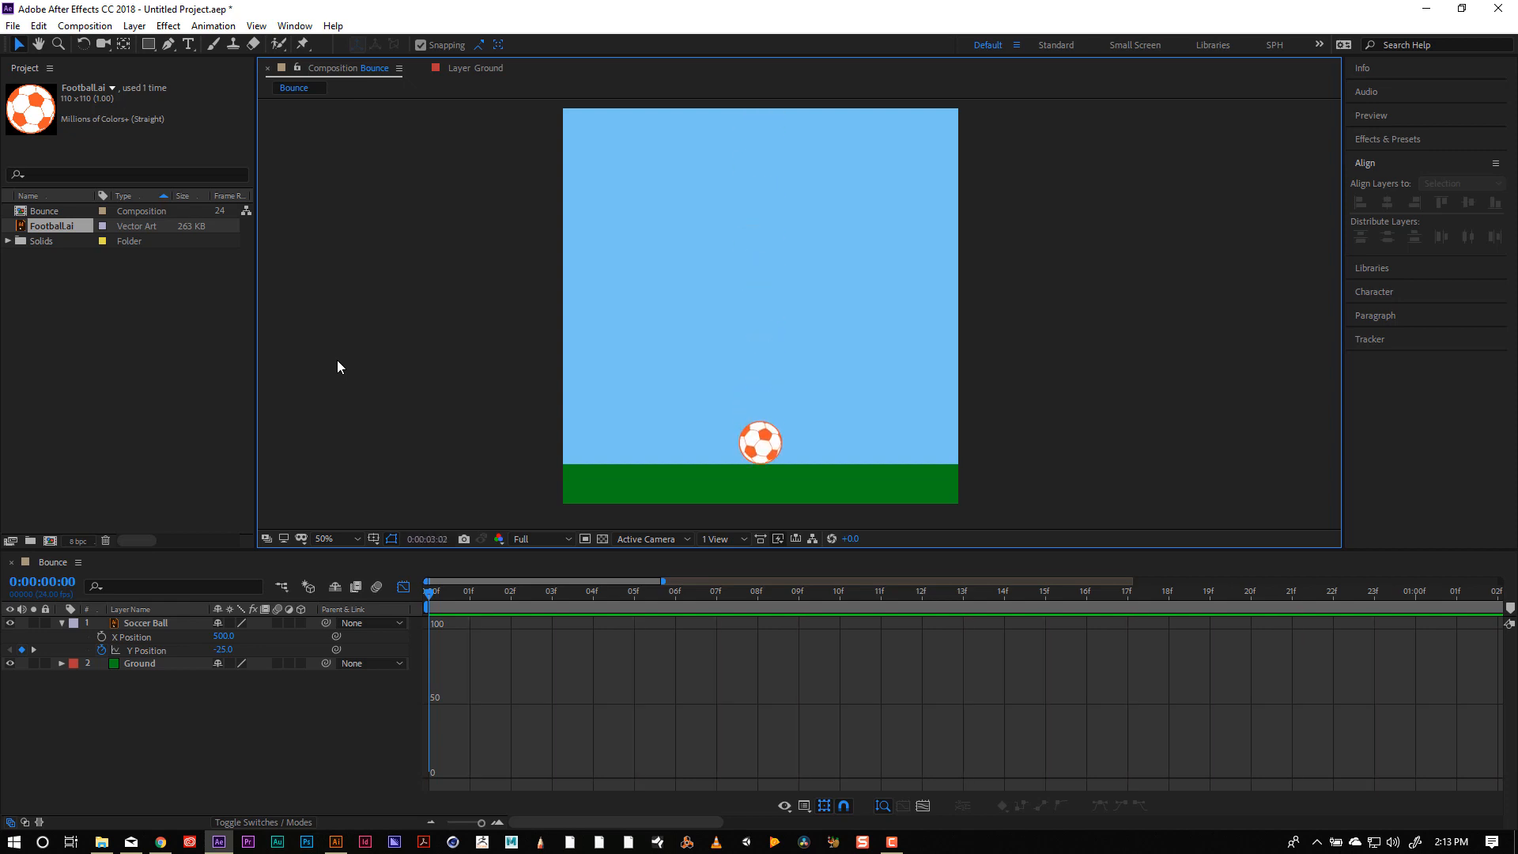
{"action": "left_click", "coordinate": [530, 595]}
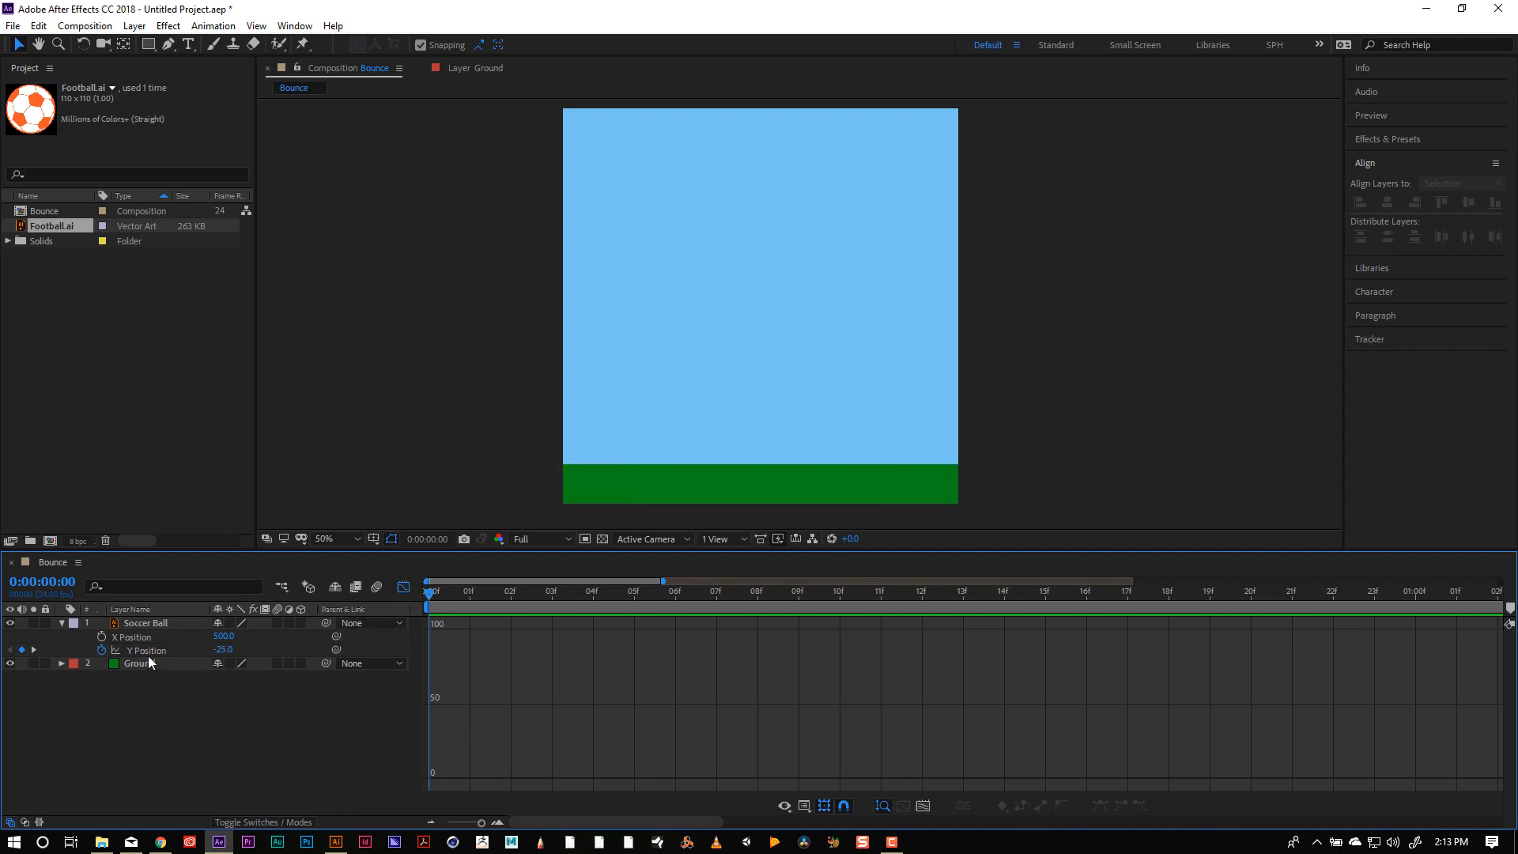
Shift the keyframes of the last two bounces earlier to start just before 0:00:02:00, and move the preceding bounce's peak to 0:00:01:17.
{"action": "left_click_drag", "start_coordinate": [461, 828], "coordinate": [449, 824]}
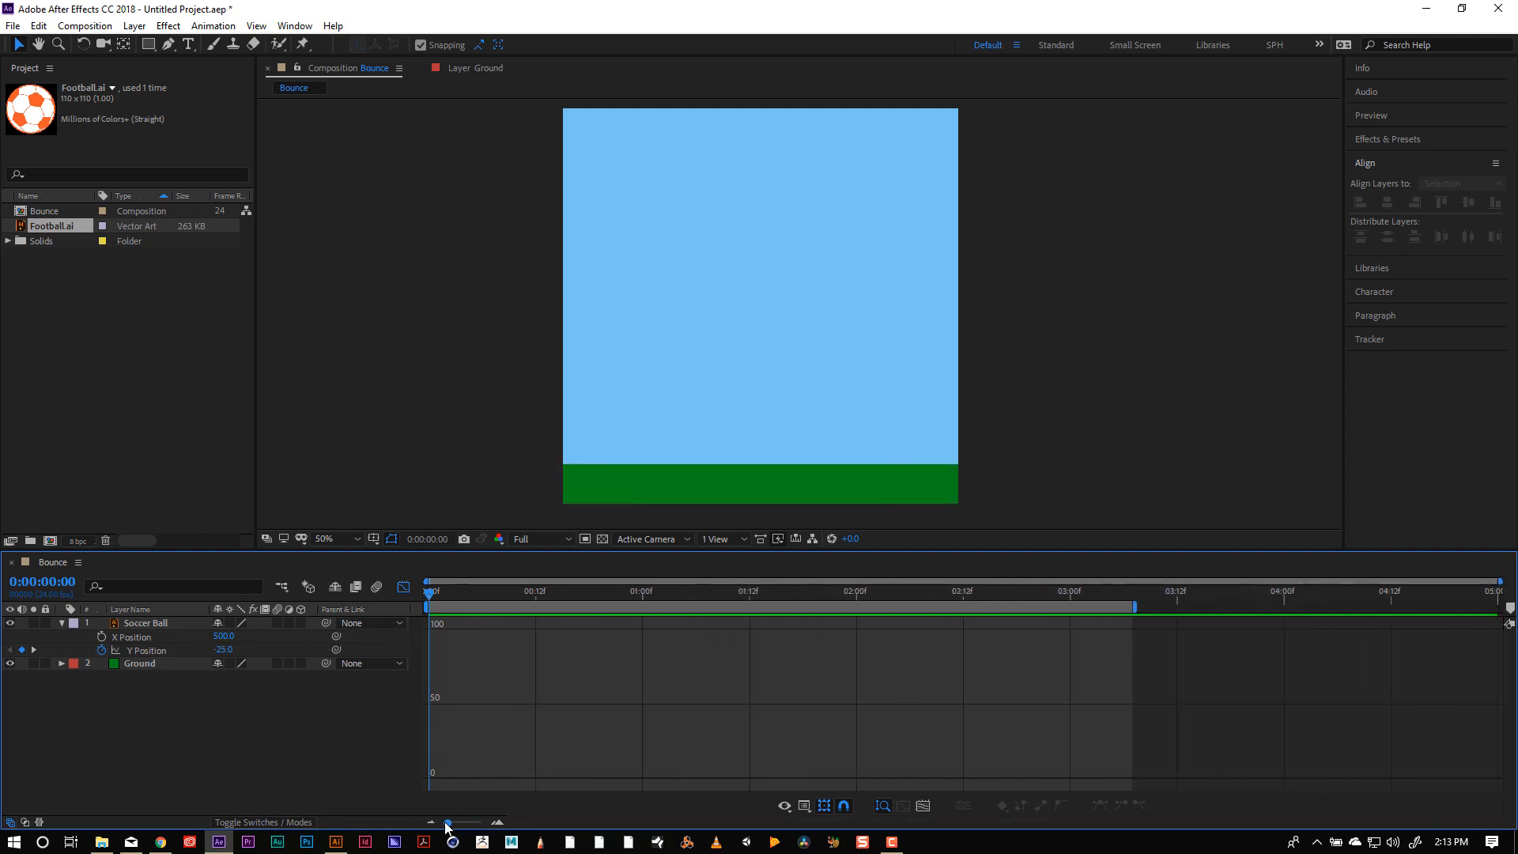
{"action": "left_click", "coordinate": [145, 652]}
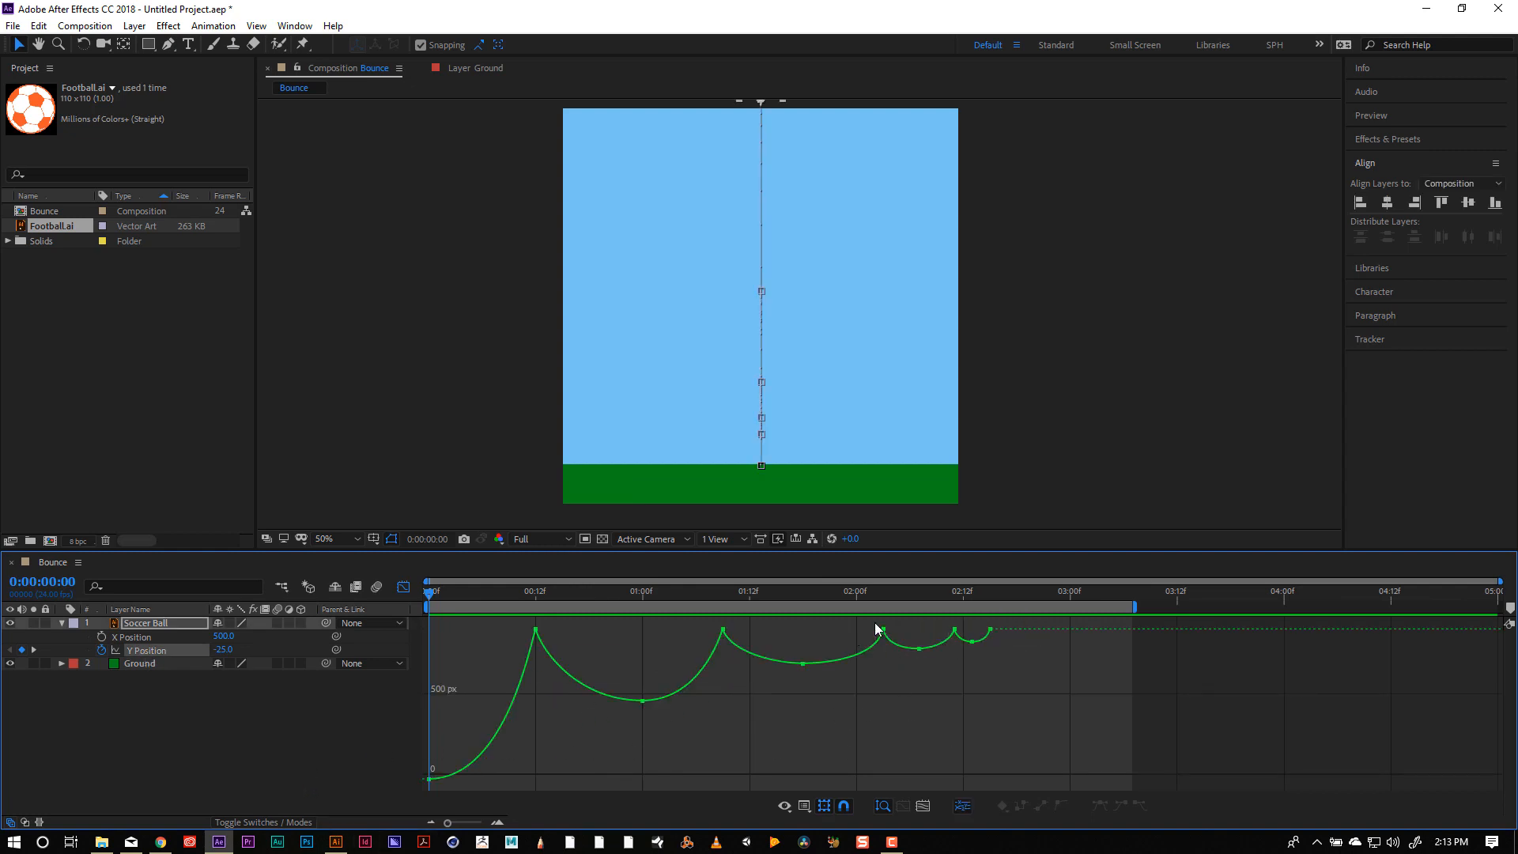
{"action": "left_click_drag", "start_coordinate": [875, 623], "coordinate": [1051, 679]}
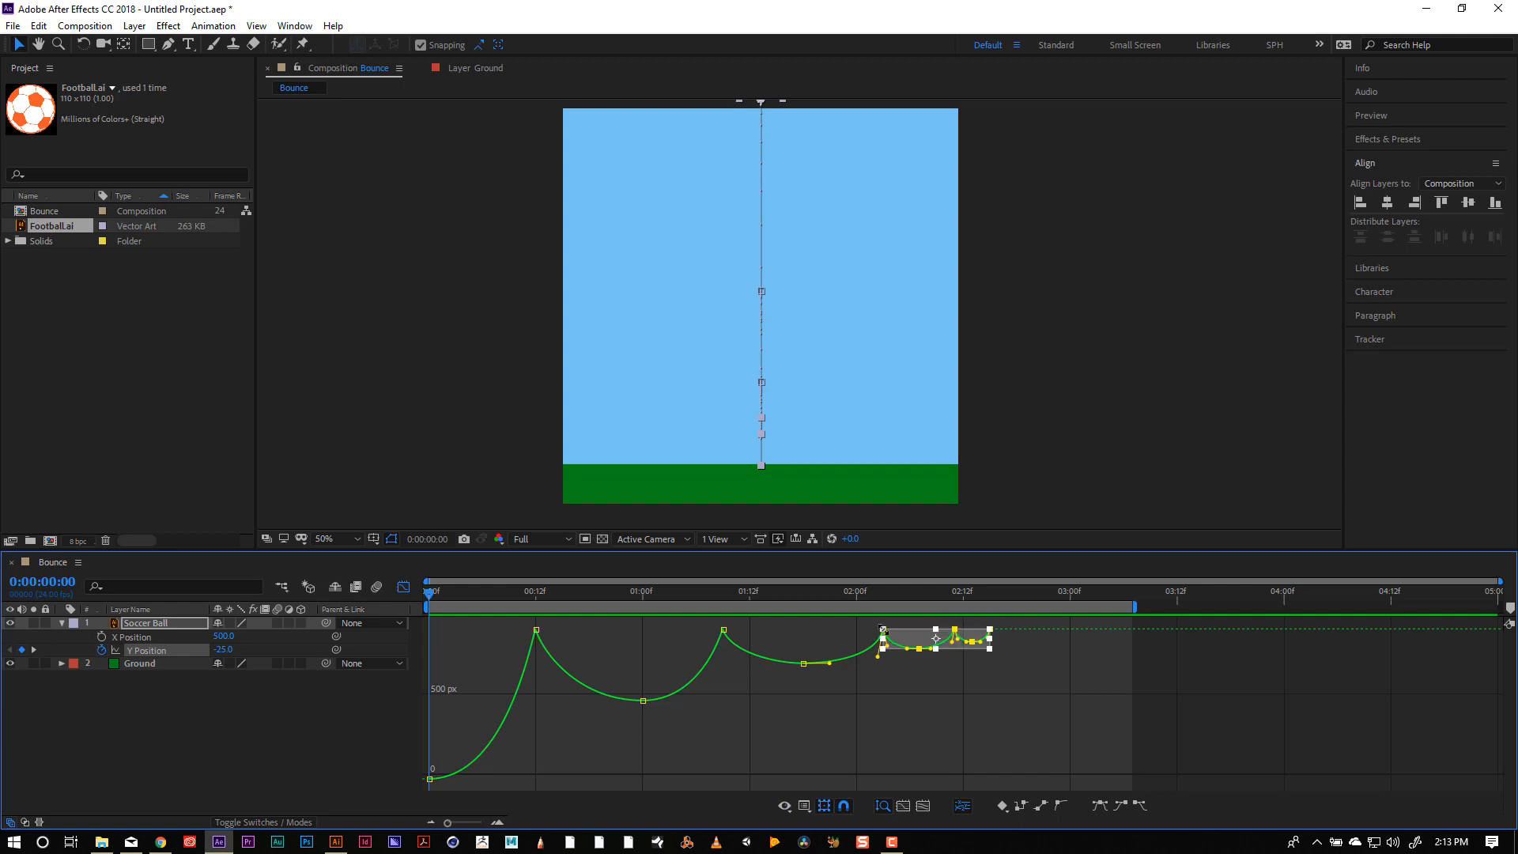
{"action": "mouse_move", "coordinate": [884, 629]}
{"action": "left_mouse_down"}
{"action": "mouse_move", "coordinate": [871, 632]}
{"action": "mouse_move", "coordinate": [884, 630]}
{"action": "left_mouse_up"}
{"action": "left_click_drag", "start_coordinate": [908, 641], "coordinate": [876, 648]}
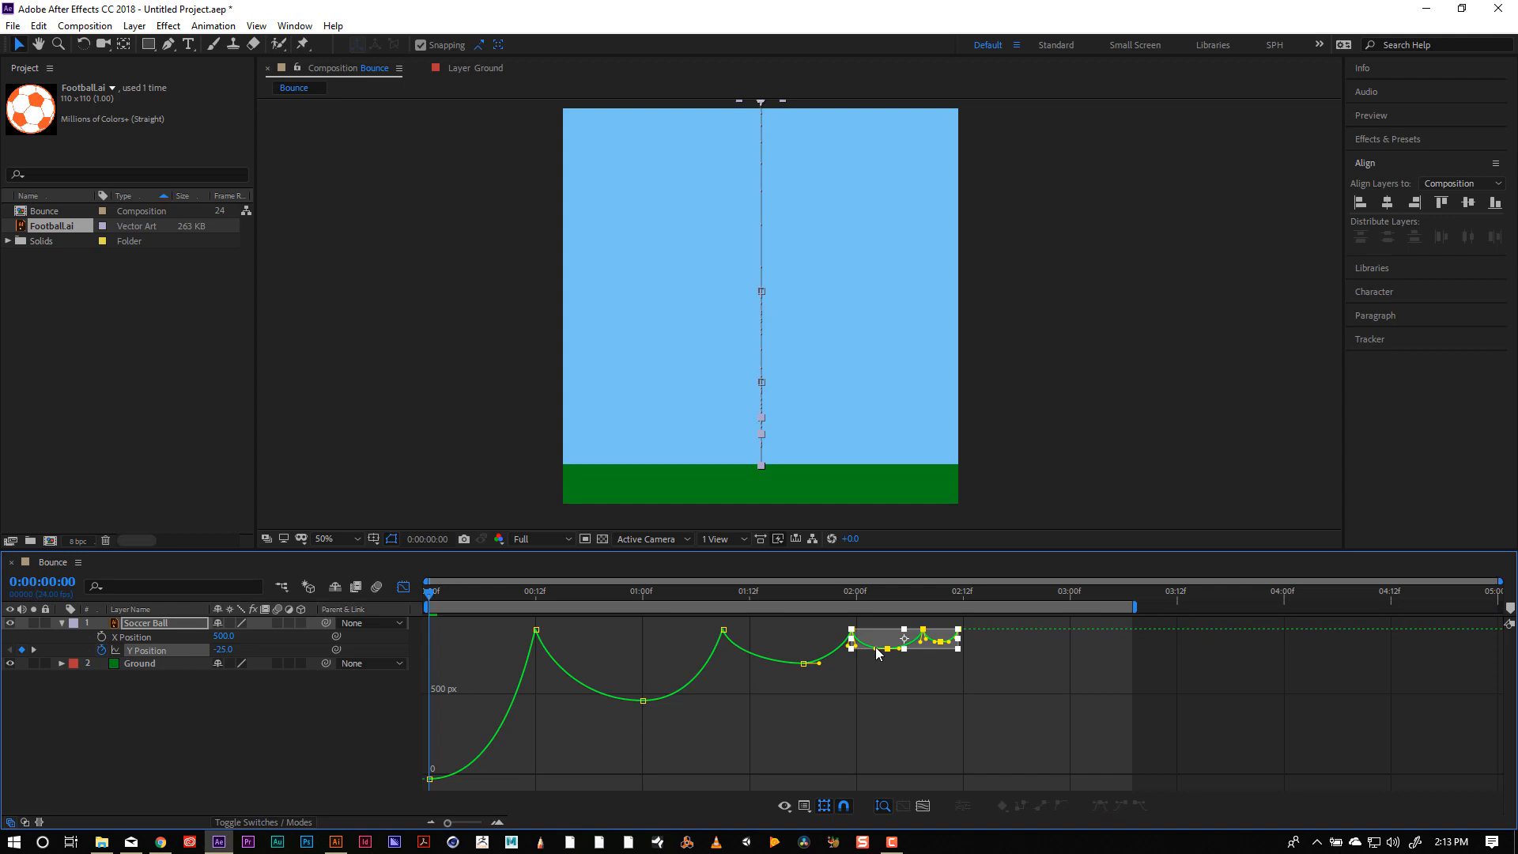
{"action": "left_click_drag", "start_coordinate": [876, 650], "coordinate": [876, 650]}
{"action": "left_click", "coordinate": [803, 665]}
{"action": "left_click_drag", "start_coordinate": [799, 664], "coordinate": [795, 666]}
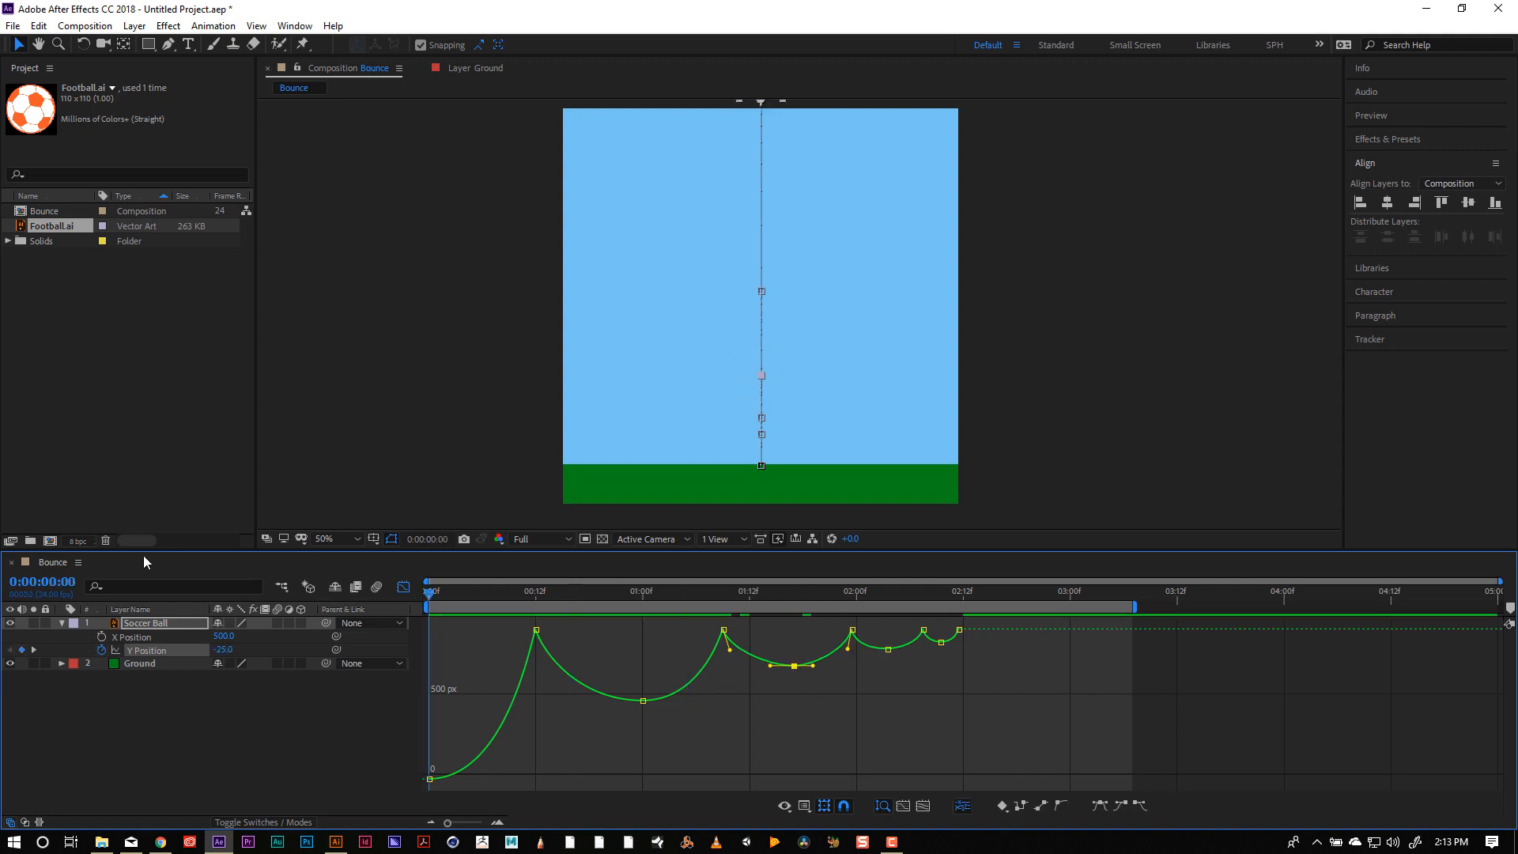
Preview the retimed bounce and scrub from the ground contact at 0:00:01:09 to 0:00:01:23.
{"action": "key", "text": "space"}
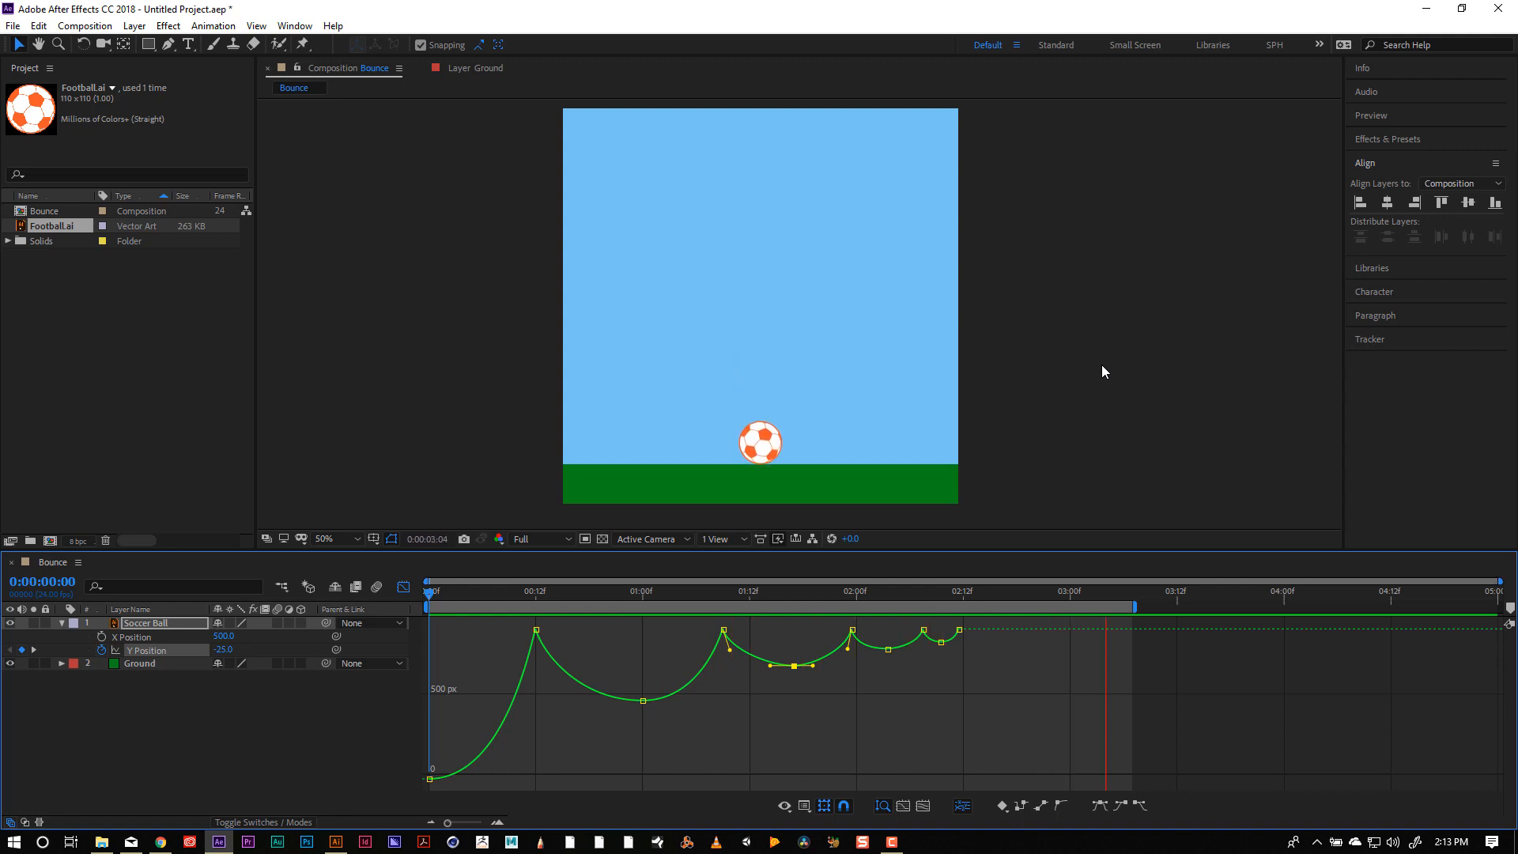
{"action": "key", "text": "space"}
{"action": "left_click_drag", "start_coordinate": [716, 605], "coordinate": [726, 615]}
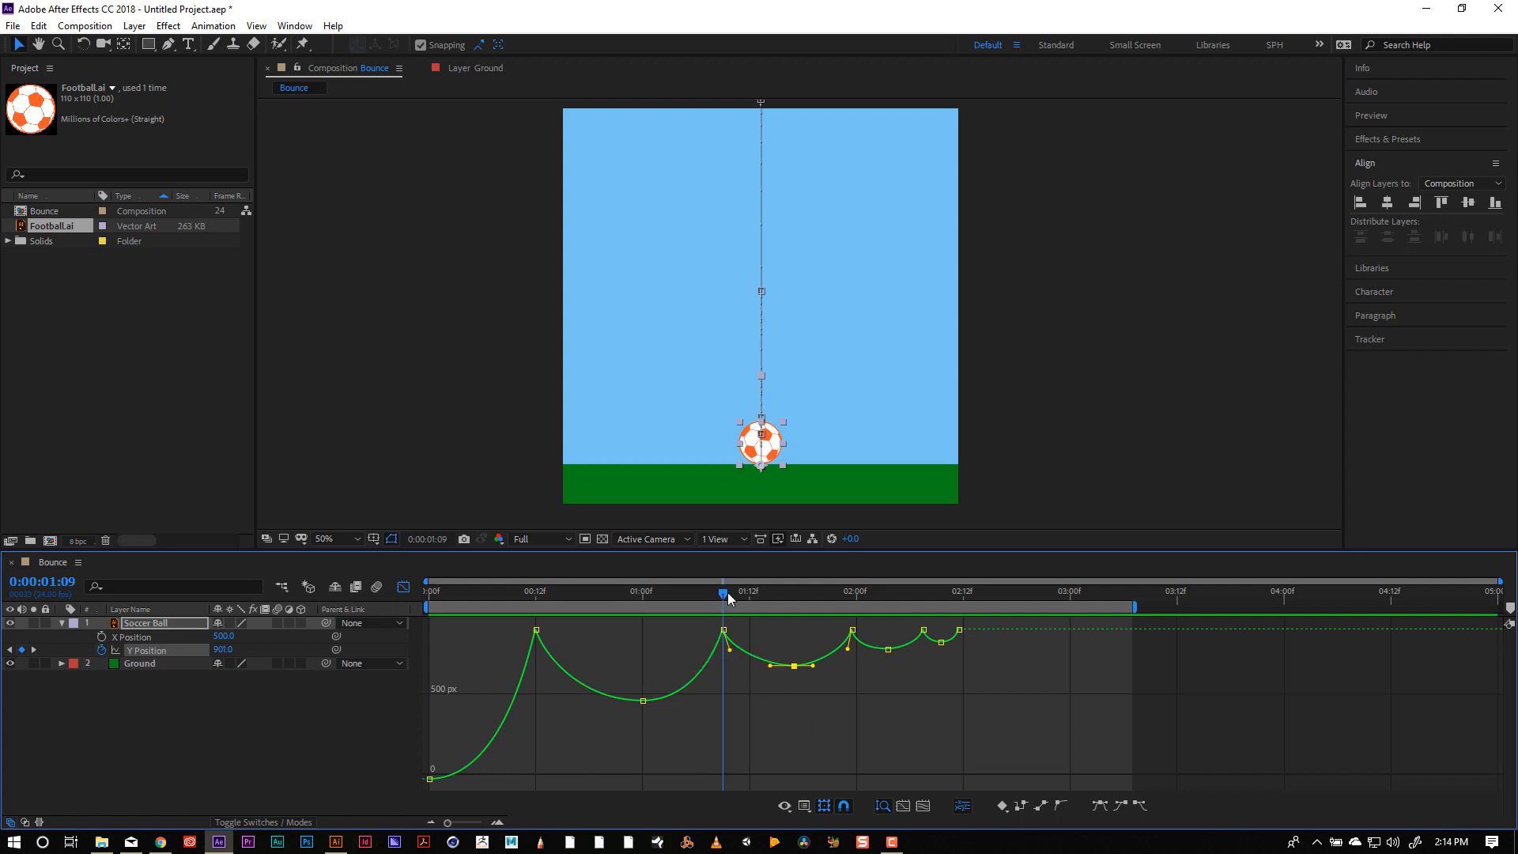
{"action": "left_click_drag", "start_coordinate": [727, 599], "coordinate": [850, 591]}
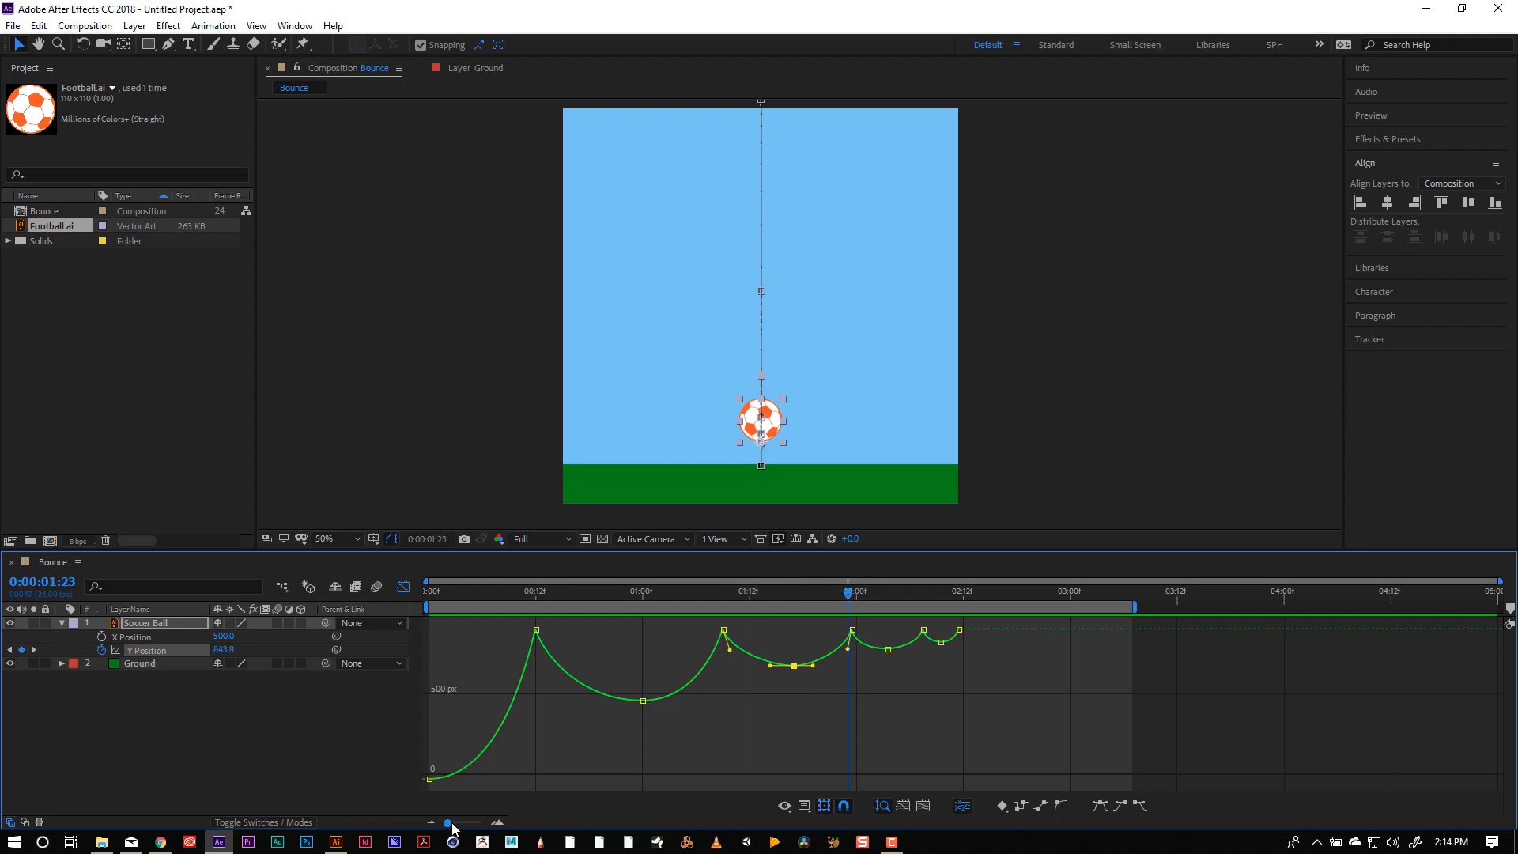
Place the third ground-contact keyframe exactly on 0:00:01:23 at 901 px and even out its outgoing handle.
{"action": "key", "text": "semicolon"}
{"action": "key", "text": "semicolon"}
{"action": "left_click_drag", "start_coordinate": [447, 823], "coordinate": [502, 827]}
{"action": "mouse_move", "coordinate": [982, 631]}
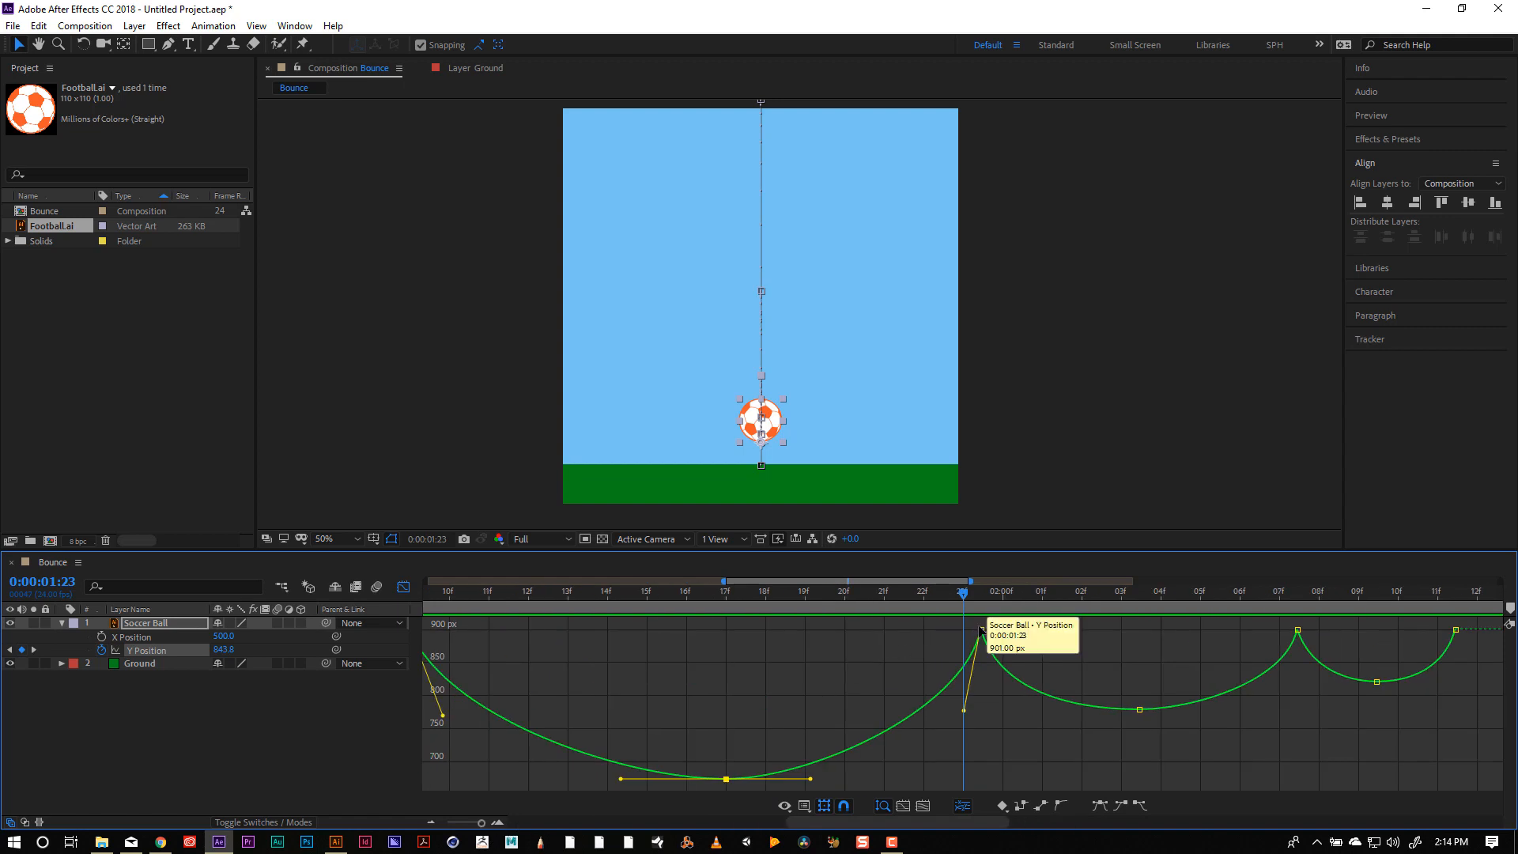
{"action": "mouse_move", "coordinate": [983, 634]}
{"action": "left_mouse_down"}
{"action": "mouse_move", "coordinate": [963, 633]}
{"action": "mouse_move", "coordinate": [972, 642]}
{"action": "left_mouse_up"}
{"action": "left_click", "coordinate": [875, 651]}
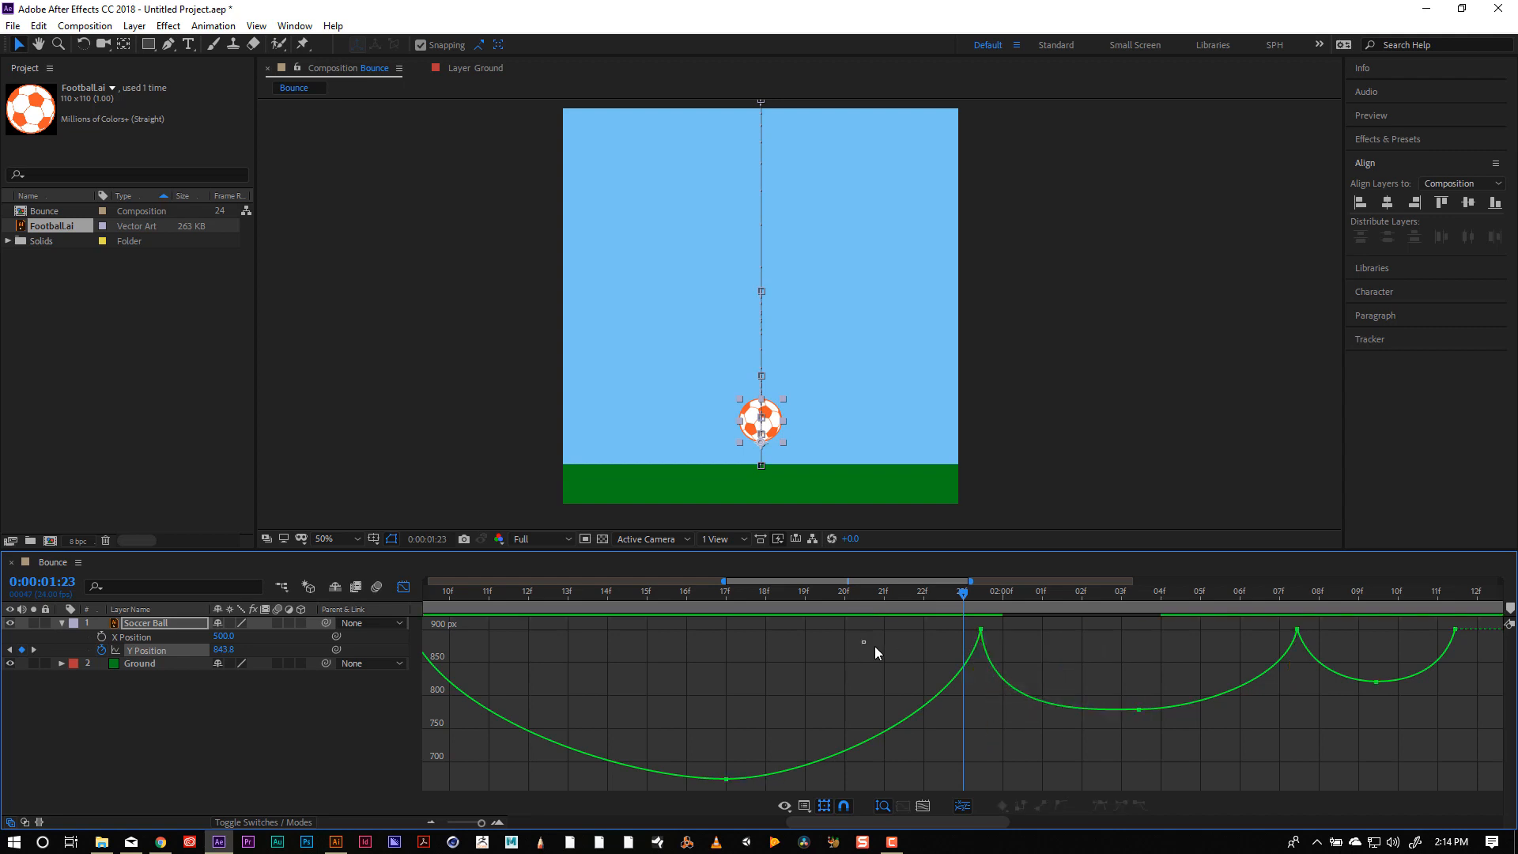
{"action": "left_click", "coordinate": [982, 634]}
{"action": "left_click_drag", "start_coordinate": [982, 630], "coordinate": [965, 630]}
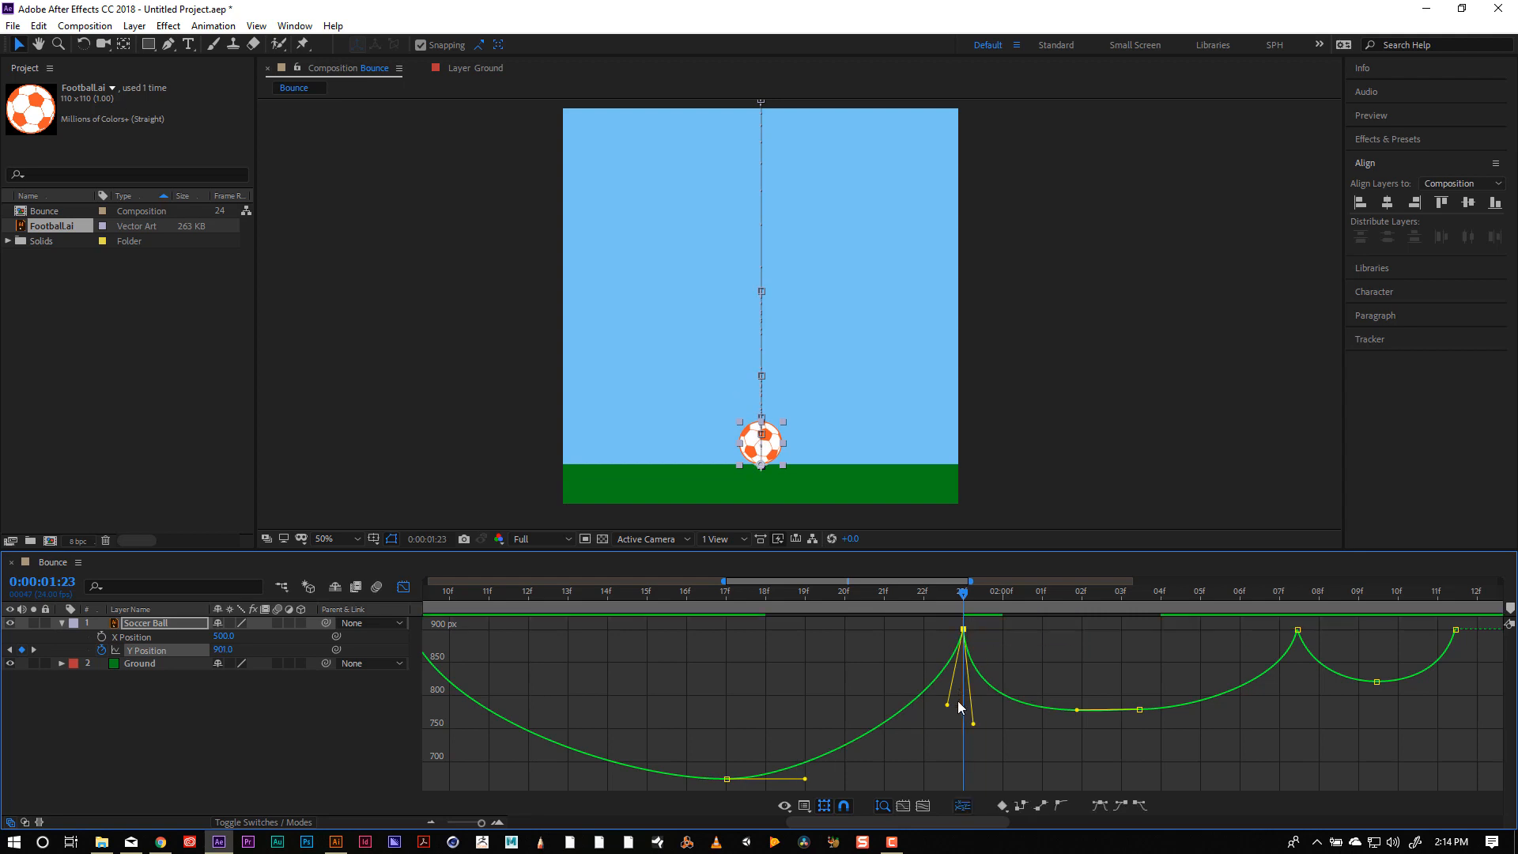
{"action": "left_click_drag", "start_coordinate": [976, 721], "coordinate": [981, 701]}
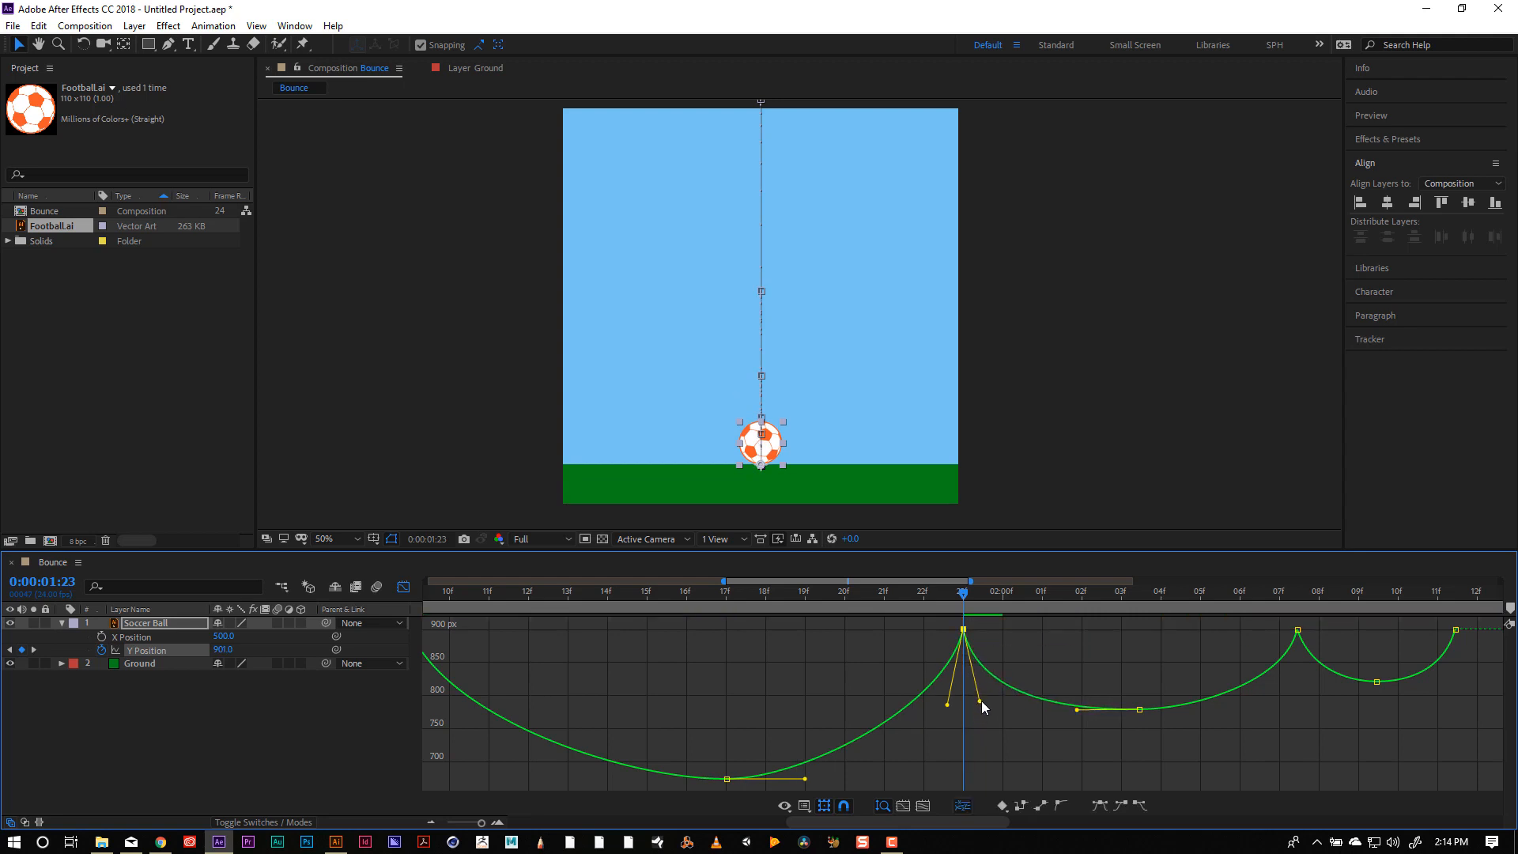
Snap the last two ground-contact keyframes to whole frames at 0:00:02:07 and 0:00:02:11, keeping both at 901 px.
{"action": "left_click", "coordinate": [1298, 630]}
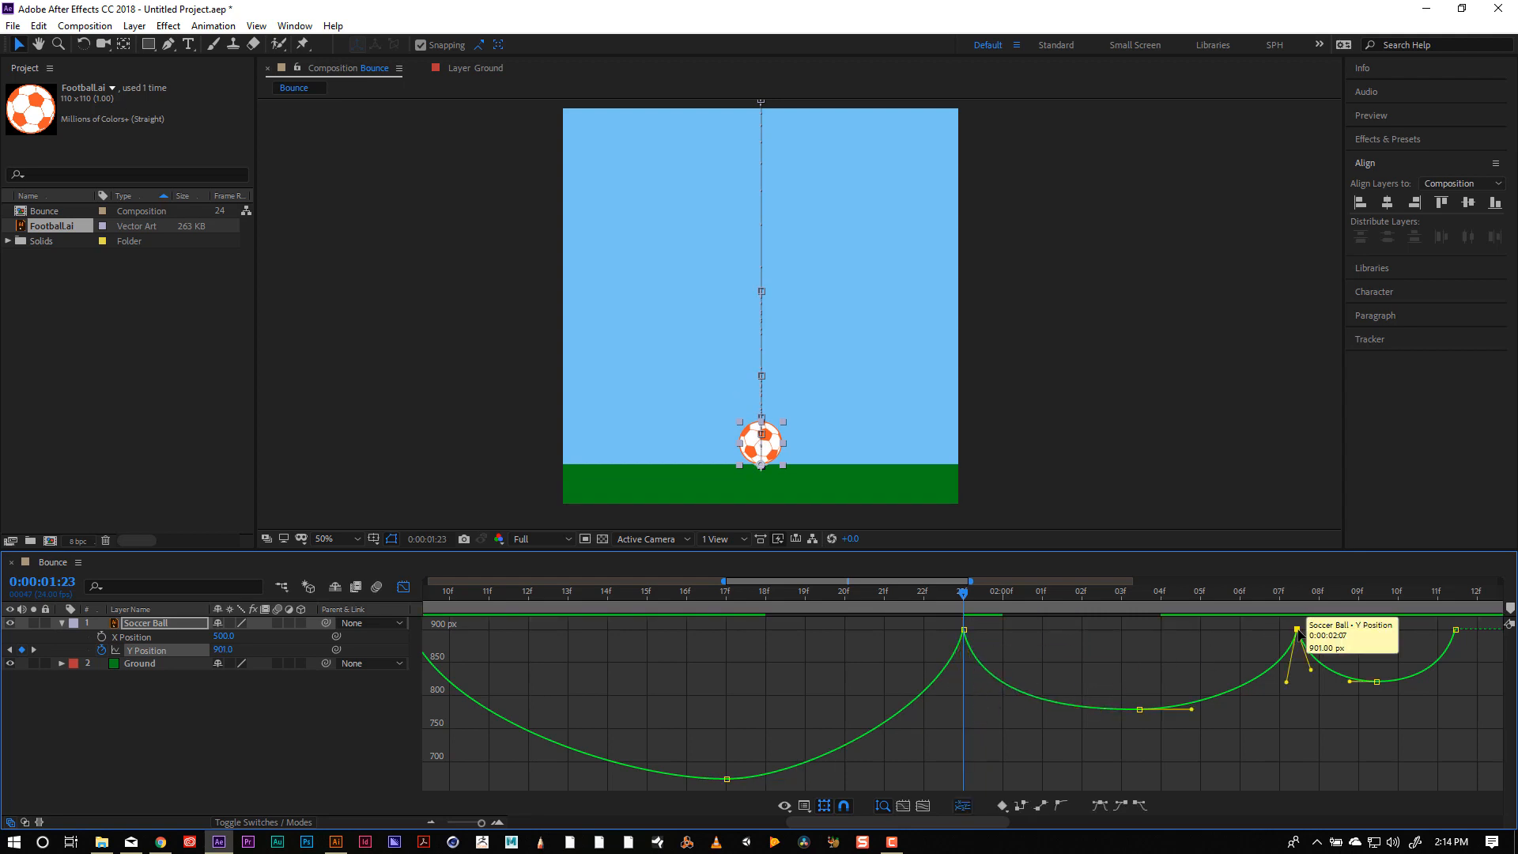
{"action": "left_click_drag", "start_coordinate": [1299, 631], "coordinate": [1281, 630]}
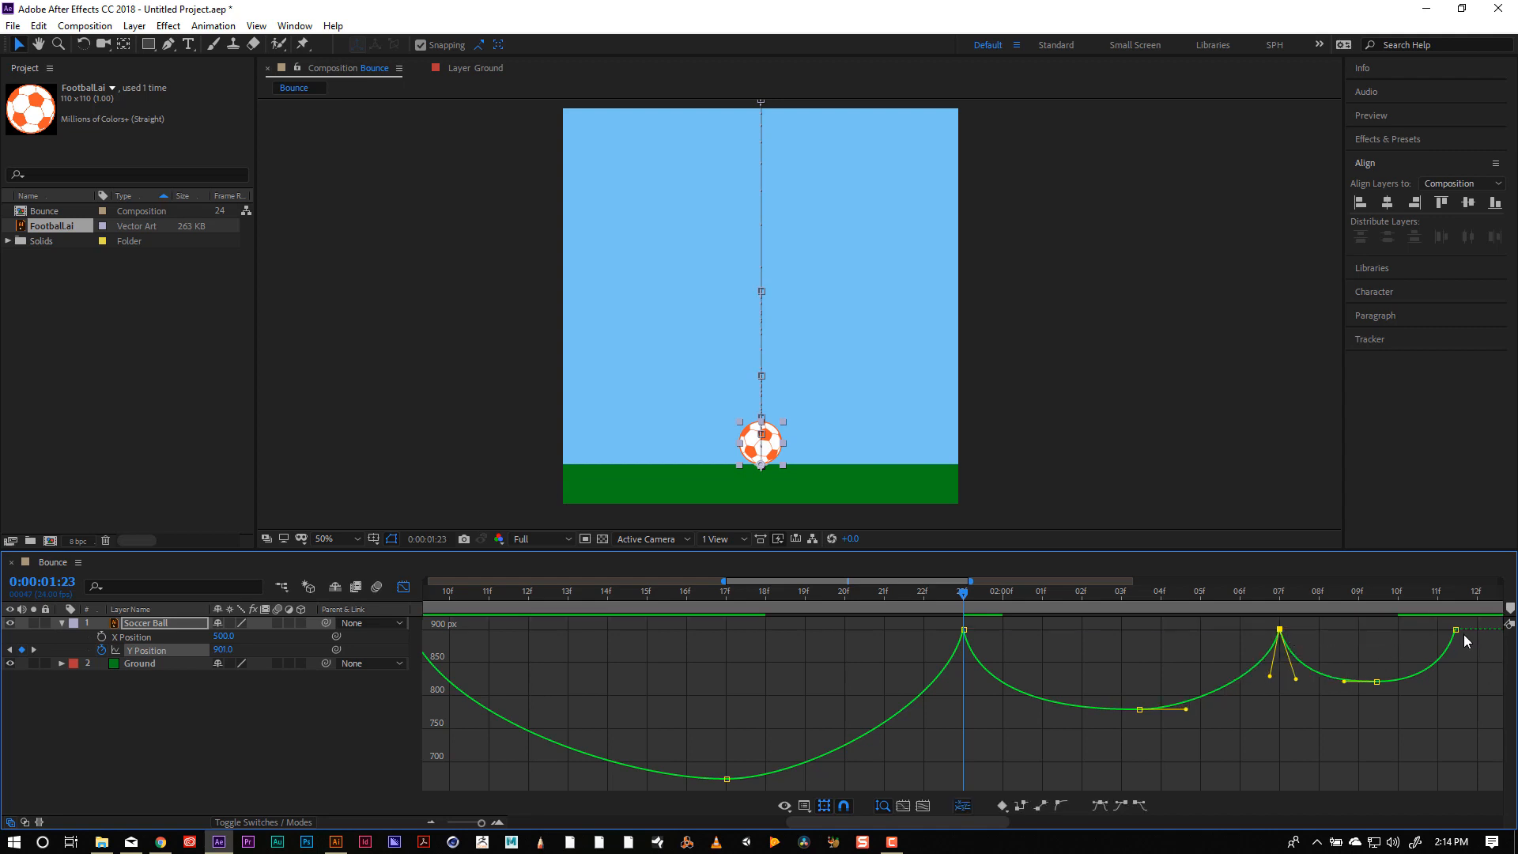
{"action": "left_click_drag", "start_coordinate": [1456, 631], "coordinate": [1438, 629]}
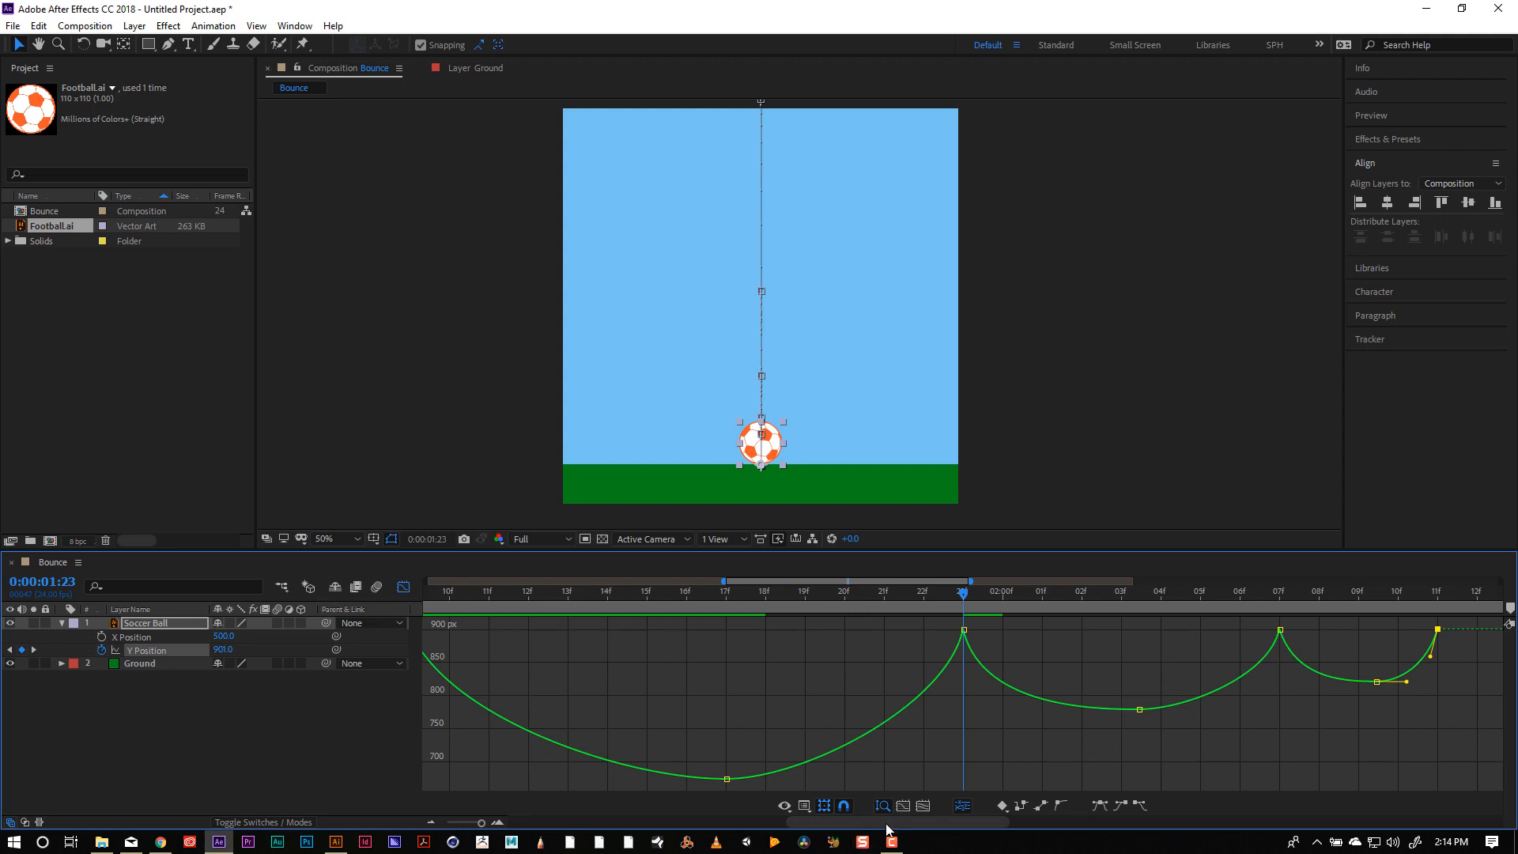
Lower the last bounce by setting its peak to about 848.5 px at 0:00:02:09, and move the final keyframe to 0:00:02:10.
{"action": "left_click_drag", "start_coordinate": [887, 821], "coordinate": [977, 827]}
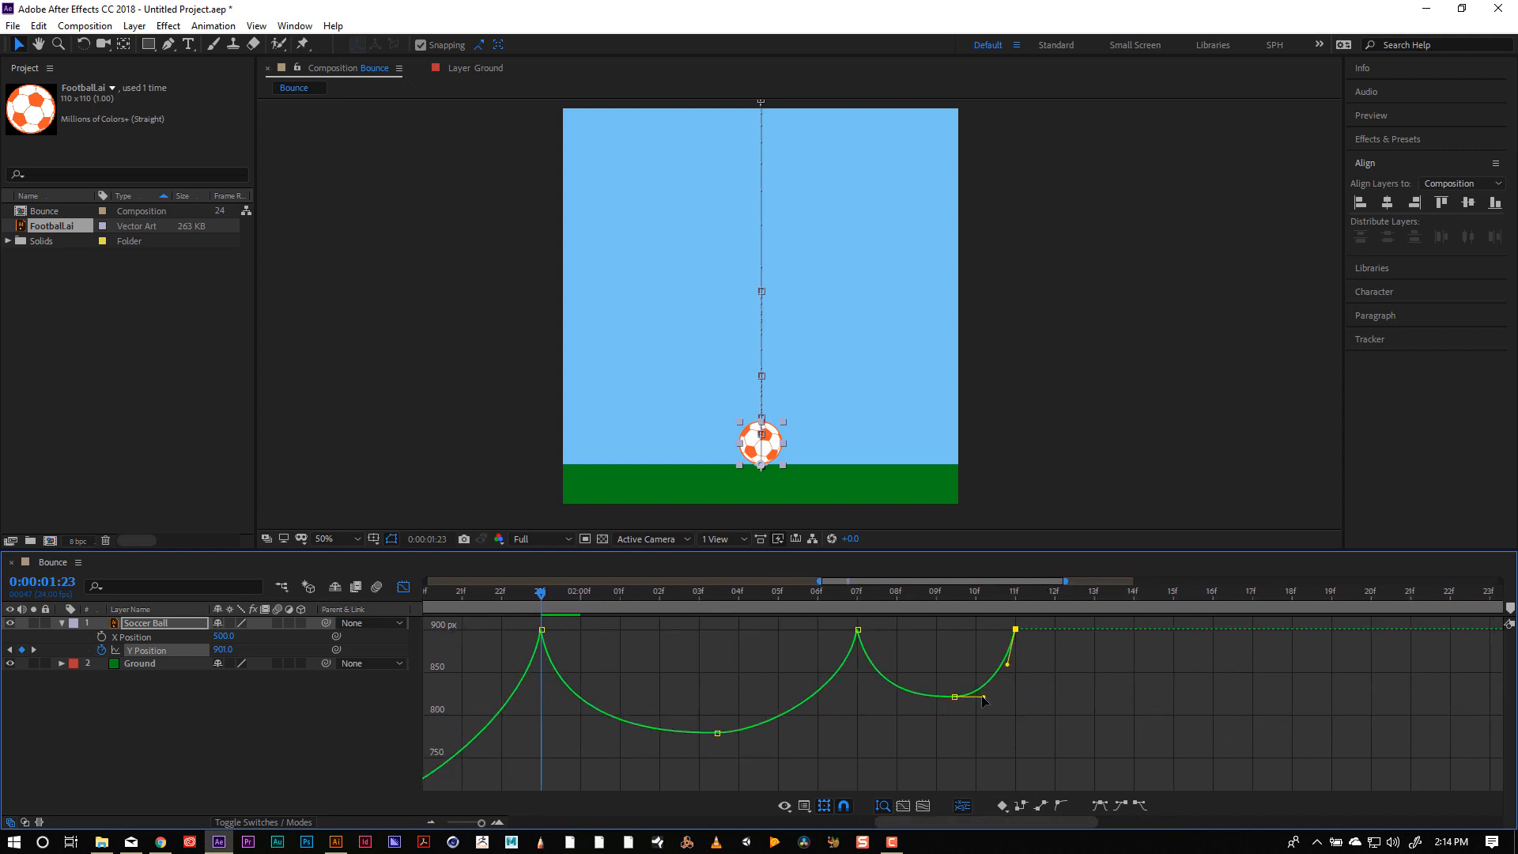
{"action": "mouse_move", "coordinate": [953, 703]}
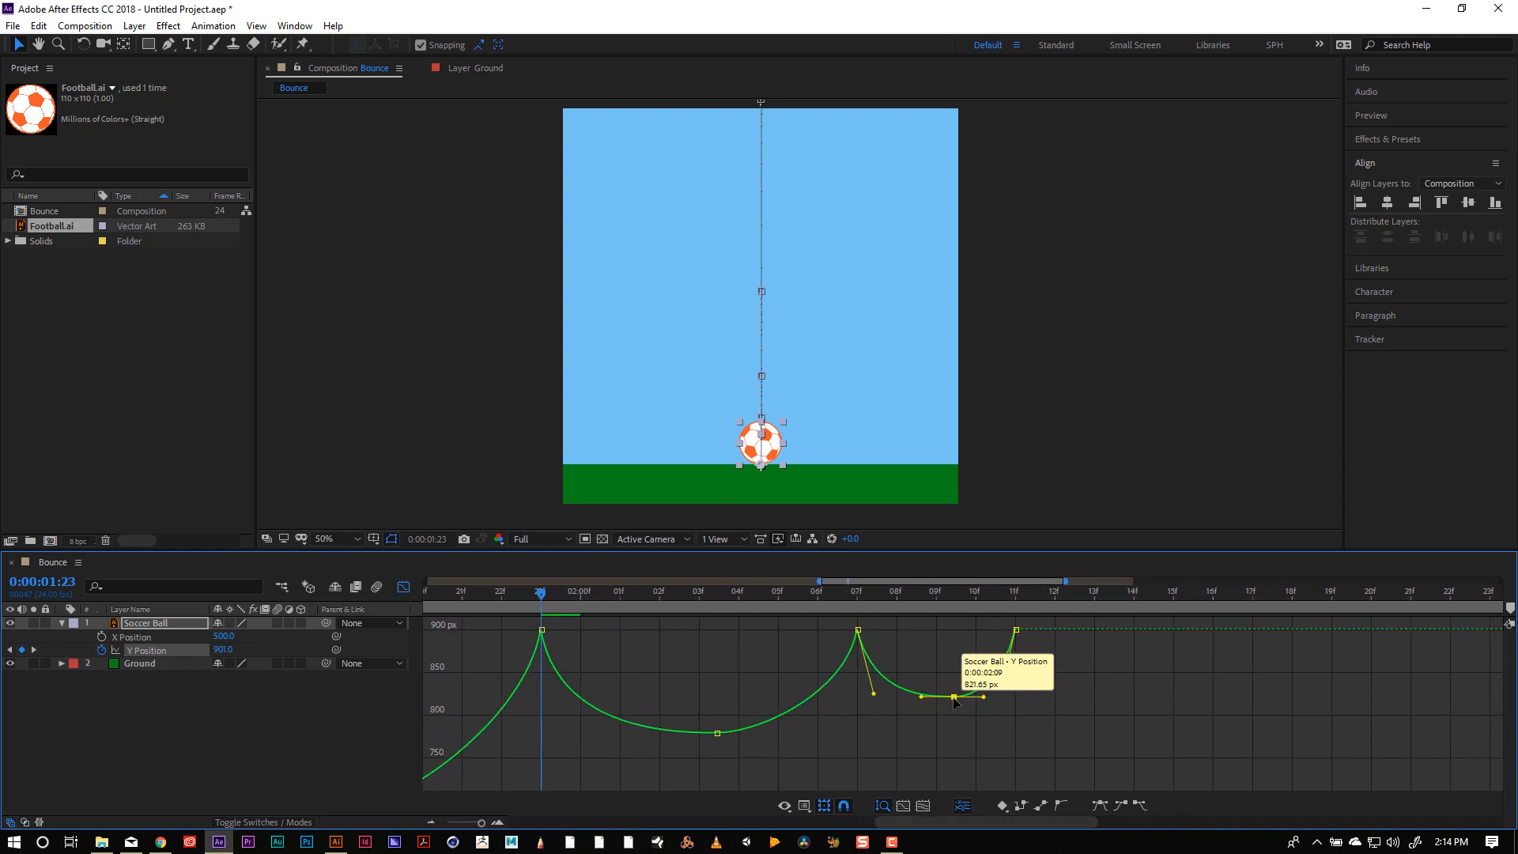
{"action": "left_click_drag", "start_coordinate": [952, 698], "coordinate": [953, 676]}
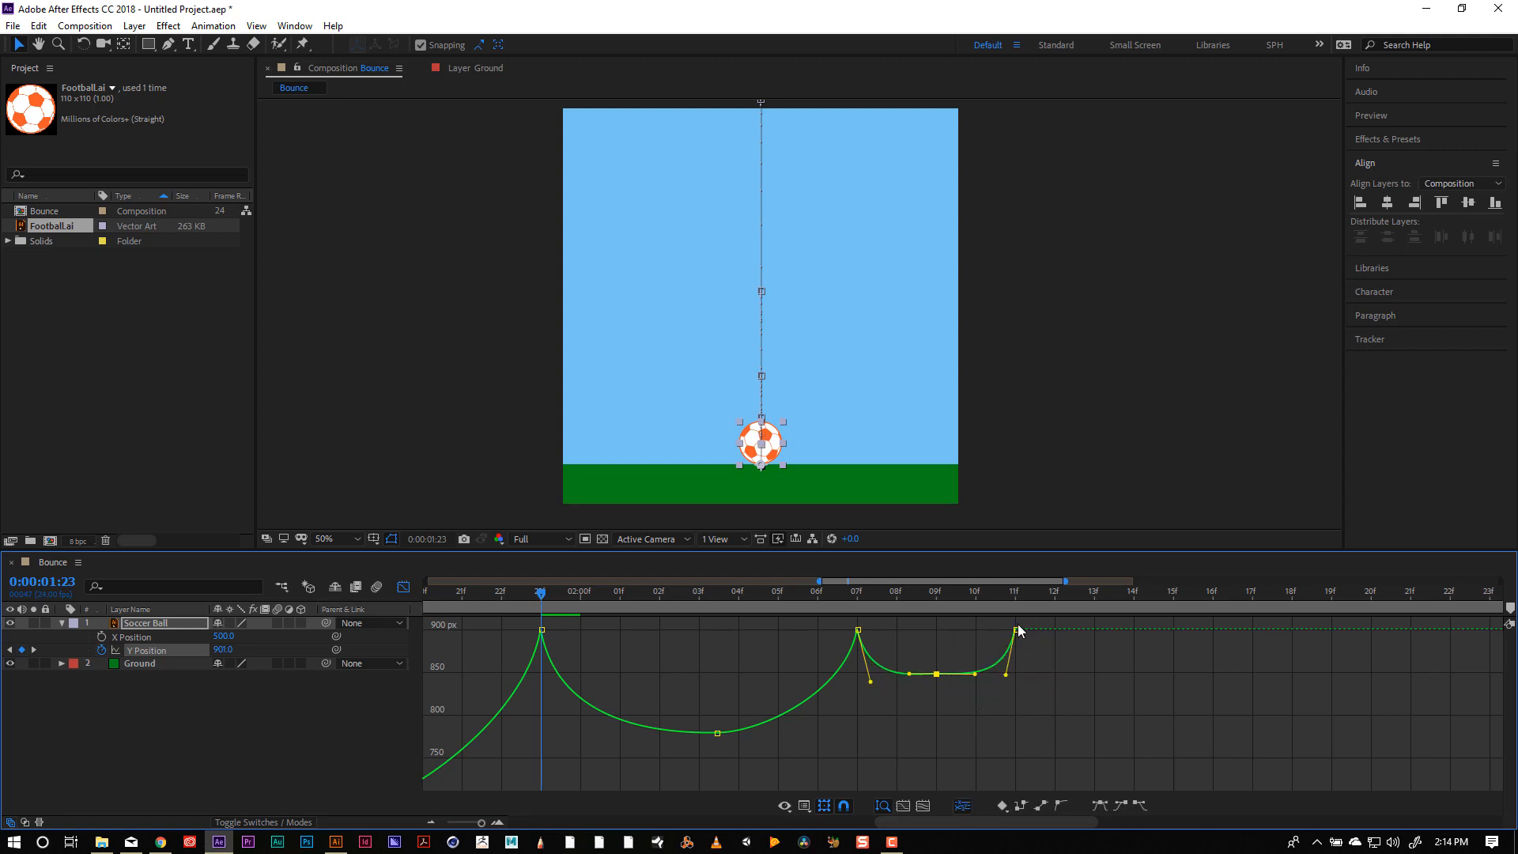
{"action": "left_click_drag", "start_coordinate": [1019, 630], "coordinate": [977, 630]}
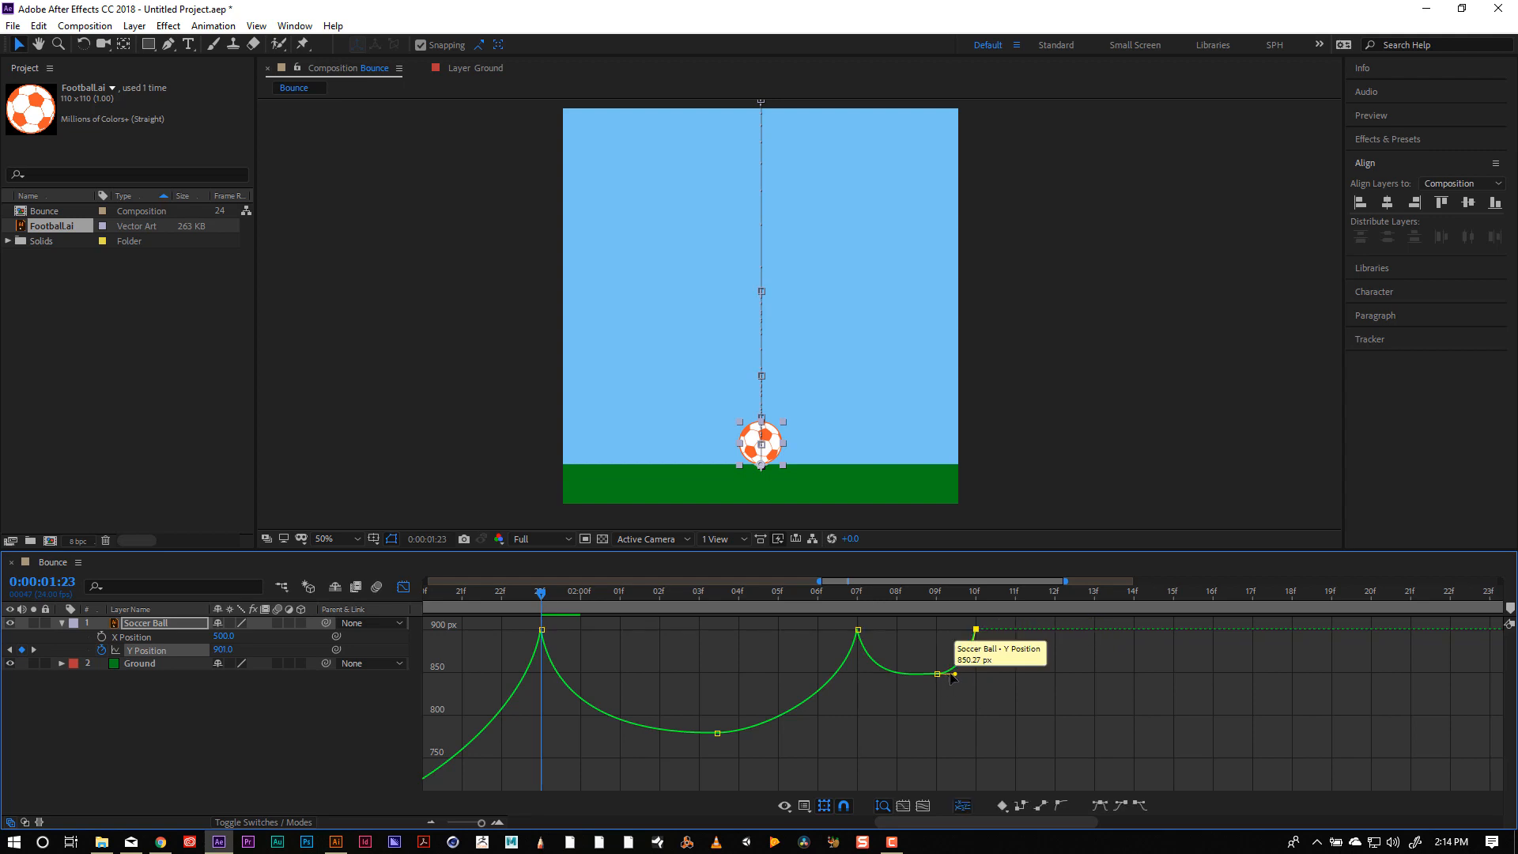
{"action": "left_click", "coordinate": [937, 674]}
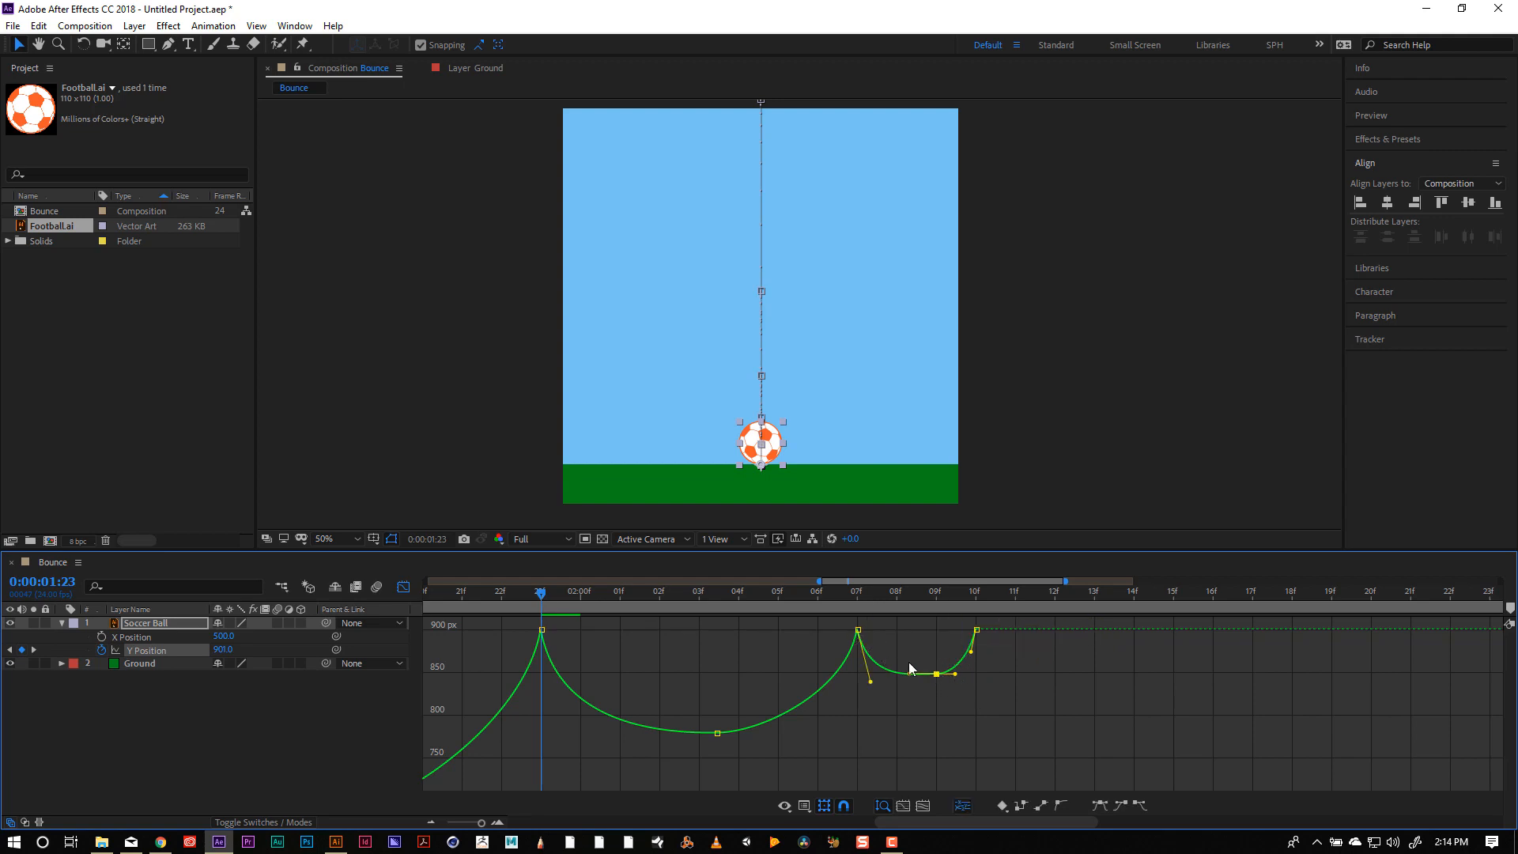
{"action": "left_click_drag", "start_coordinate": [909, 674], "coordinate": [920, 673]}
{"action": "left_click_drag", "start_coordinate": [979, 631], "coordinate": [940, 630]}
{"action": "key", "text": "ctrl+z"}
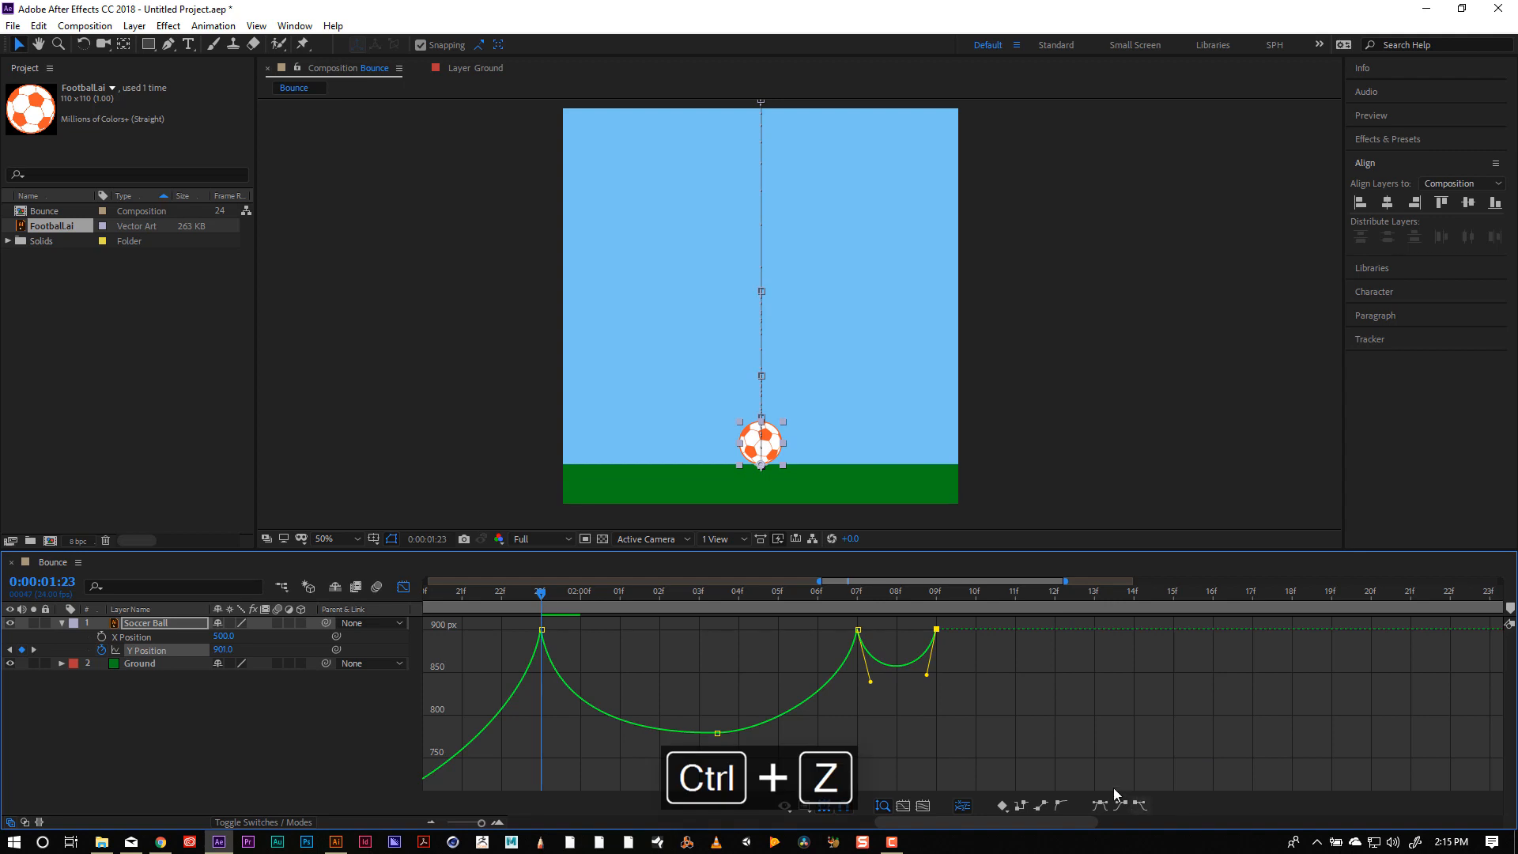
{"action": "key", "text": "ctrl+z"}
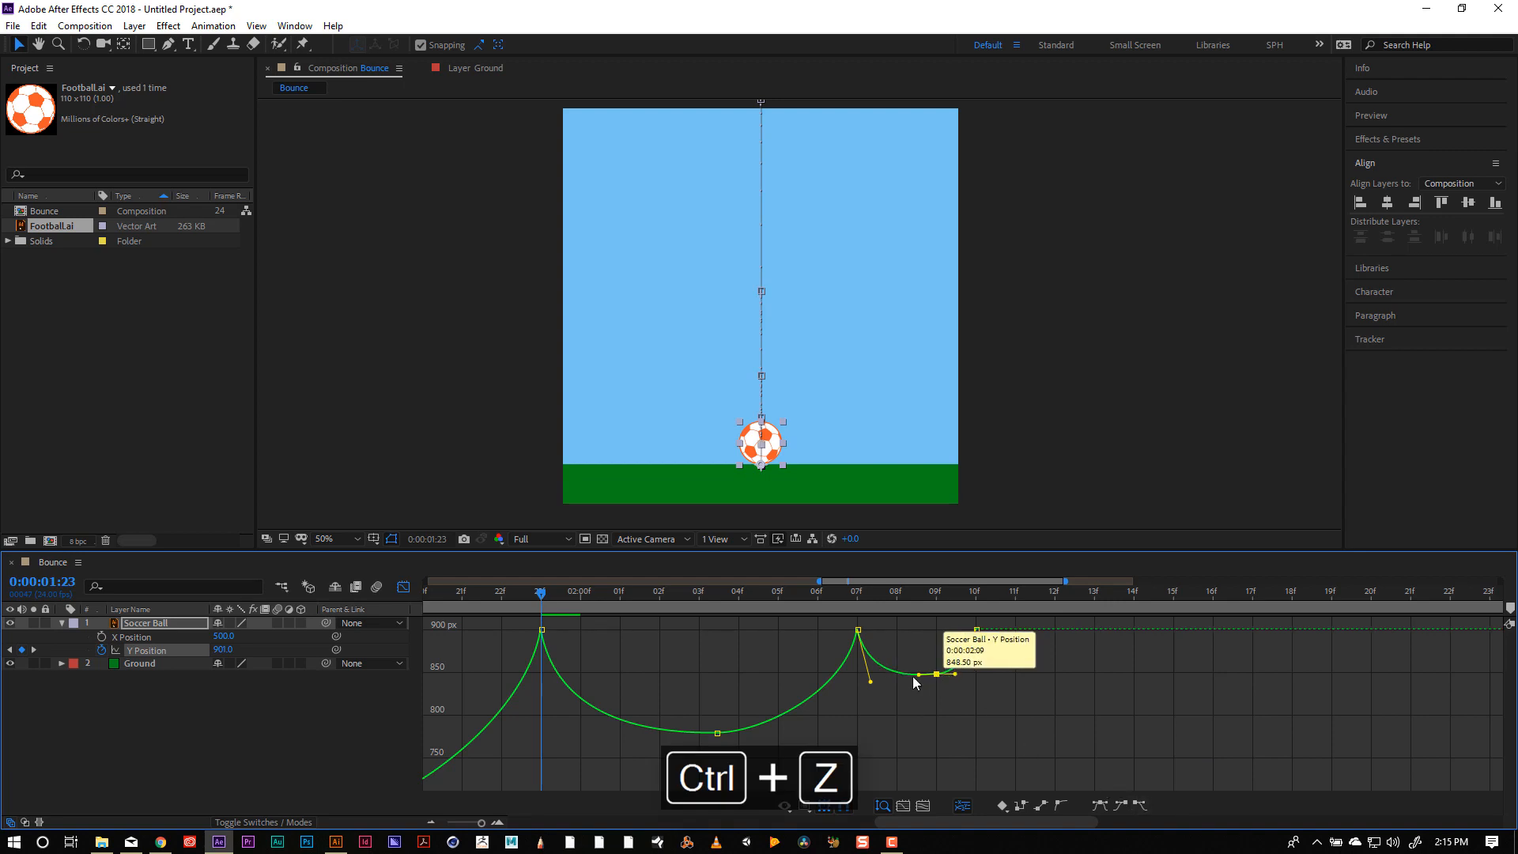
Shorten the last bounce with its peak at 0:00:02:08 and final ground contact at 0:00:02:09, and preview the animation from the start.
{"action": "left_click_drag", "start_coordinate": [938, 676], "coordinate": [898, 673]}
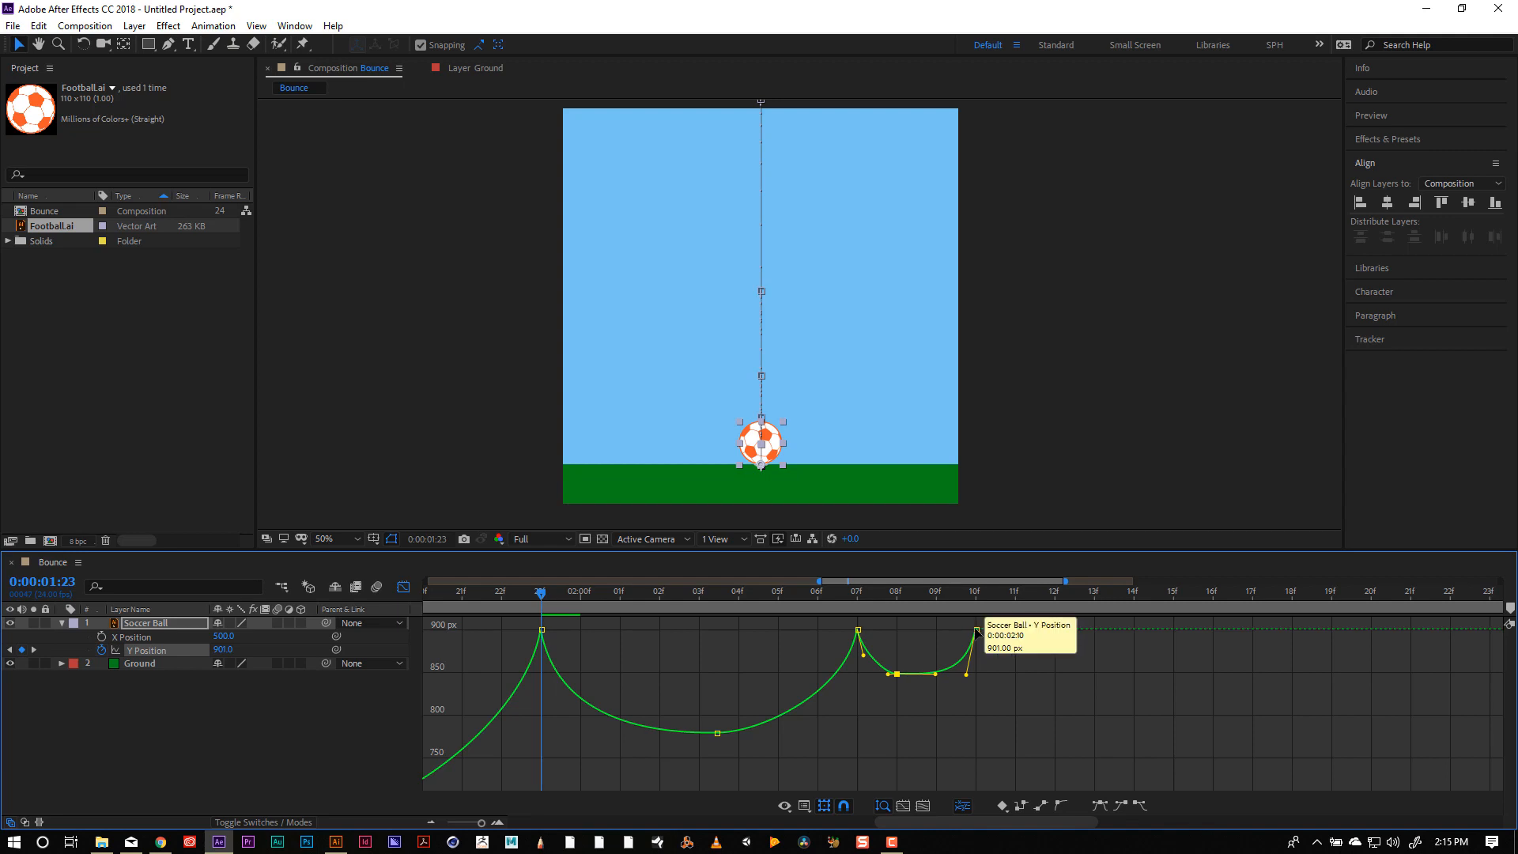
{"action": "left_click_drag", "start_coordinate": [978, 630], "coordinate": [876, 674]}
{"action": "left_click", "coordinate": [899, 674]}
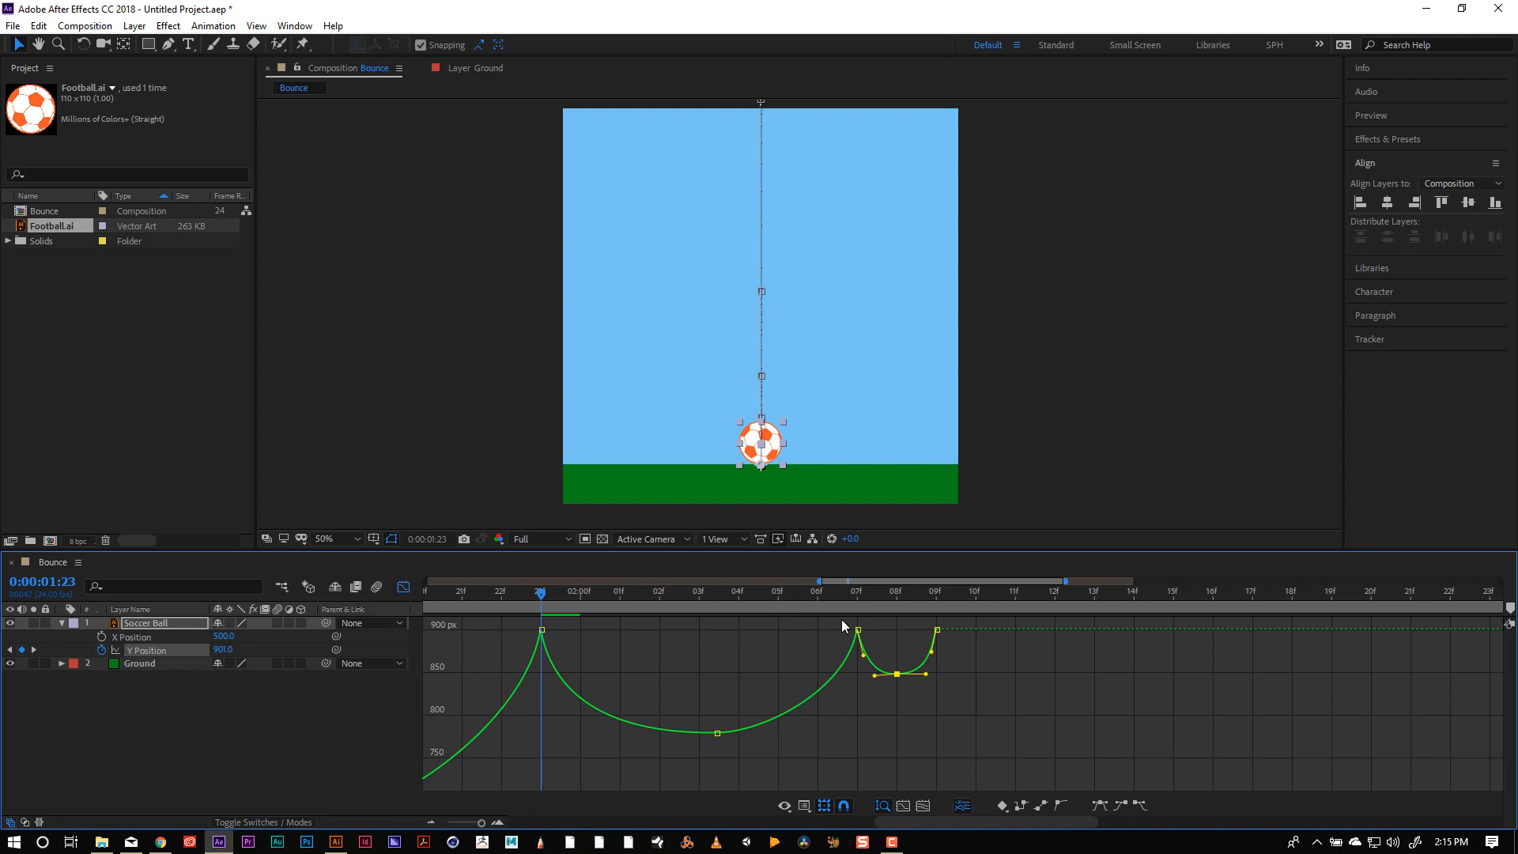
{"action": "left_click_drag", "start_coordinate": [819, 593], "coordinate": [237, 577]}
{"action": "key", "text": "space"}
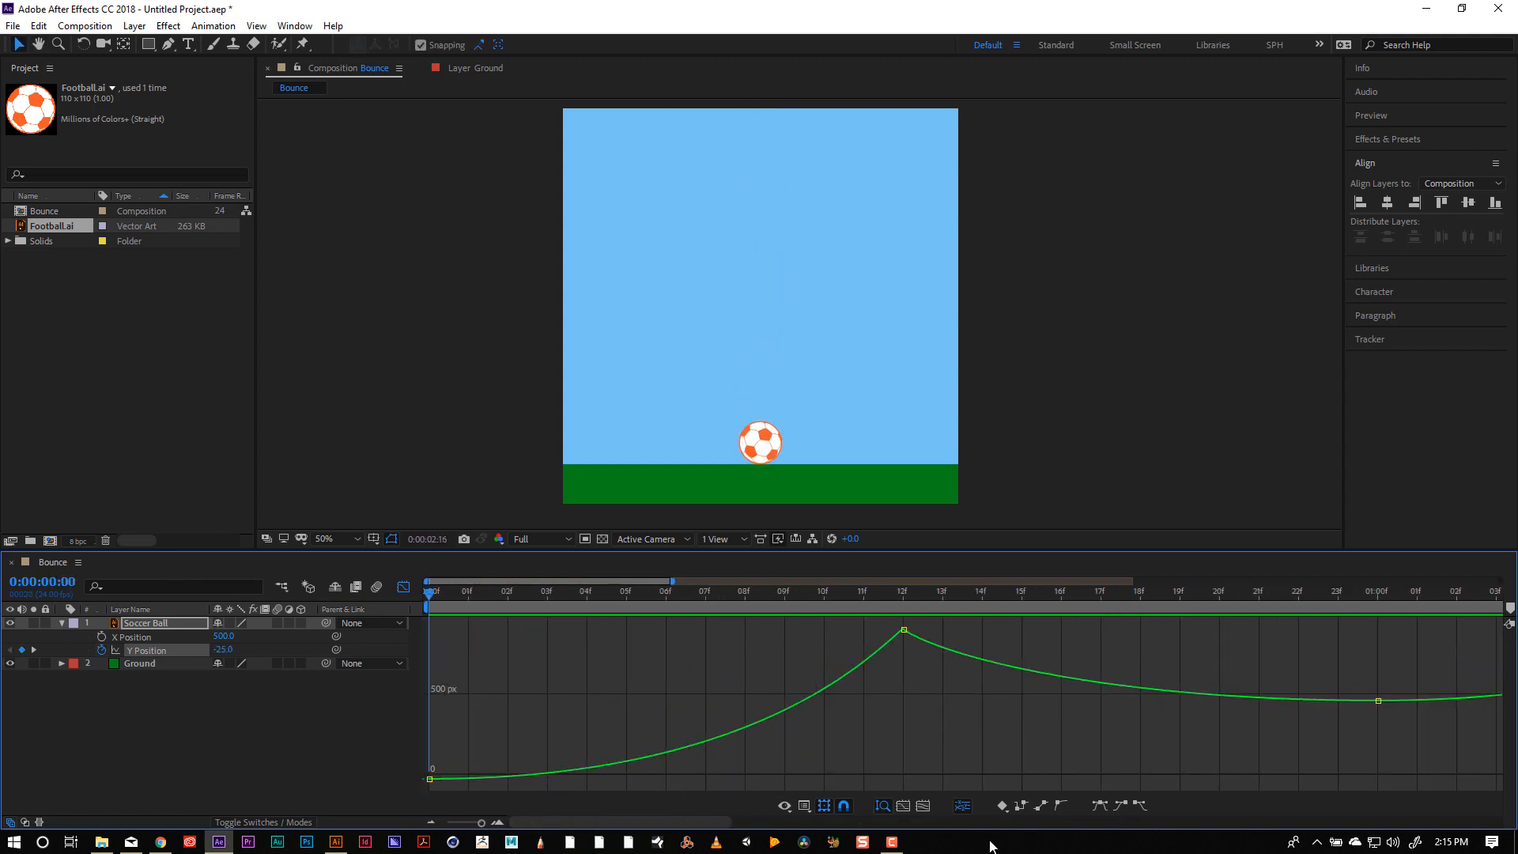
{"action": "key", "text": "space"}
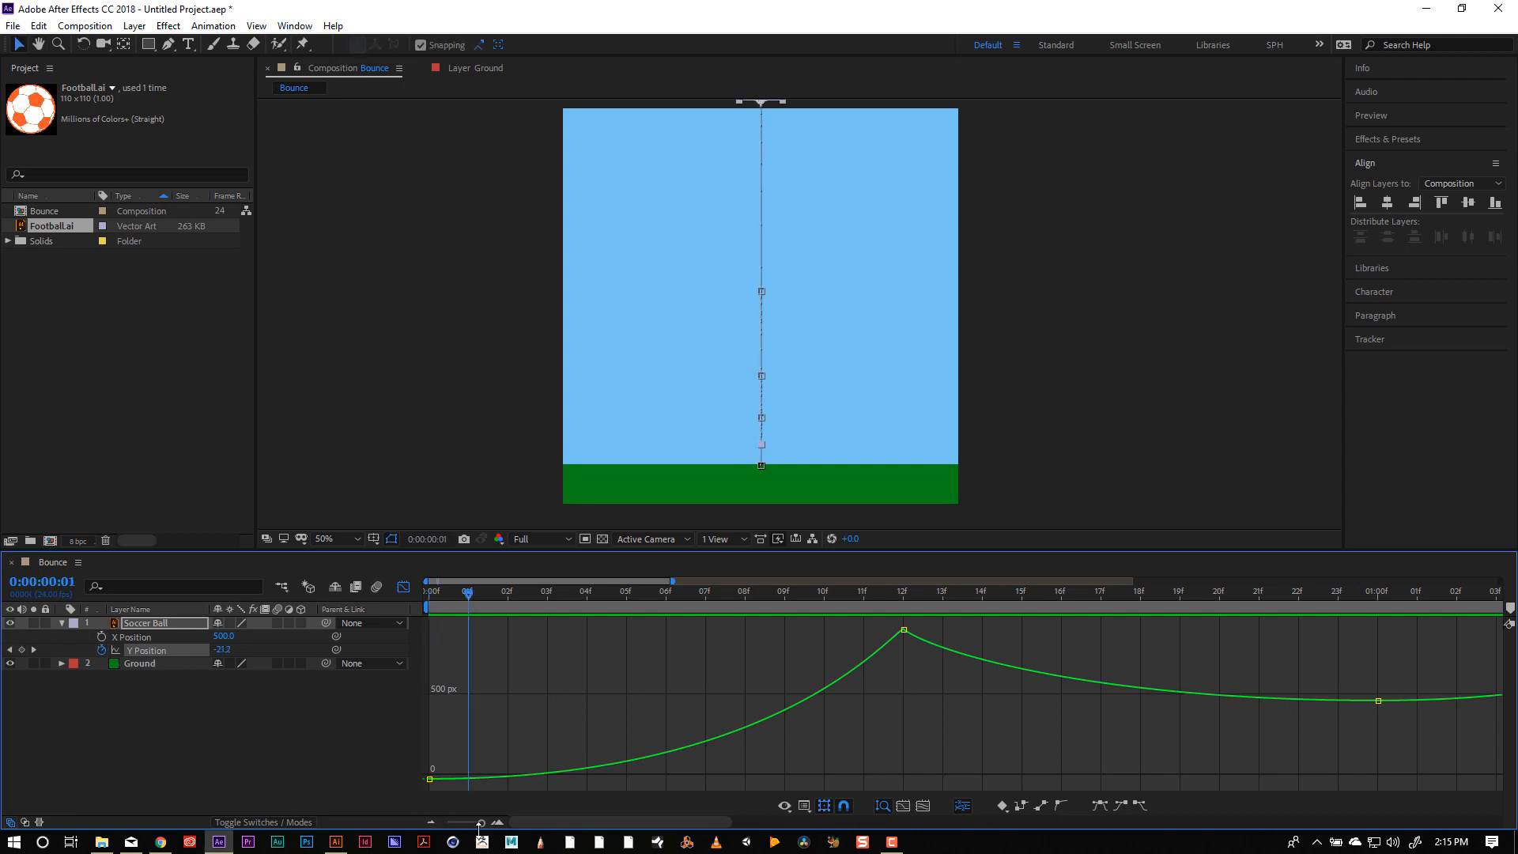
{"action": "left_click_drag", "start_coordinate": [471, 828], "coordinate": [472, 826]}
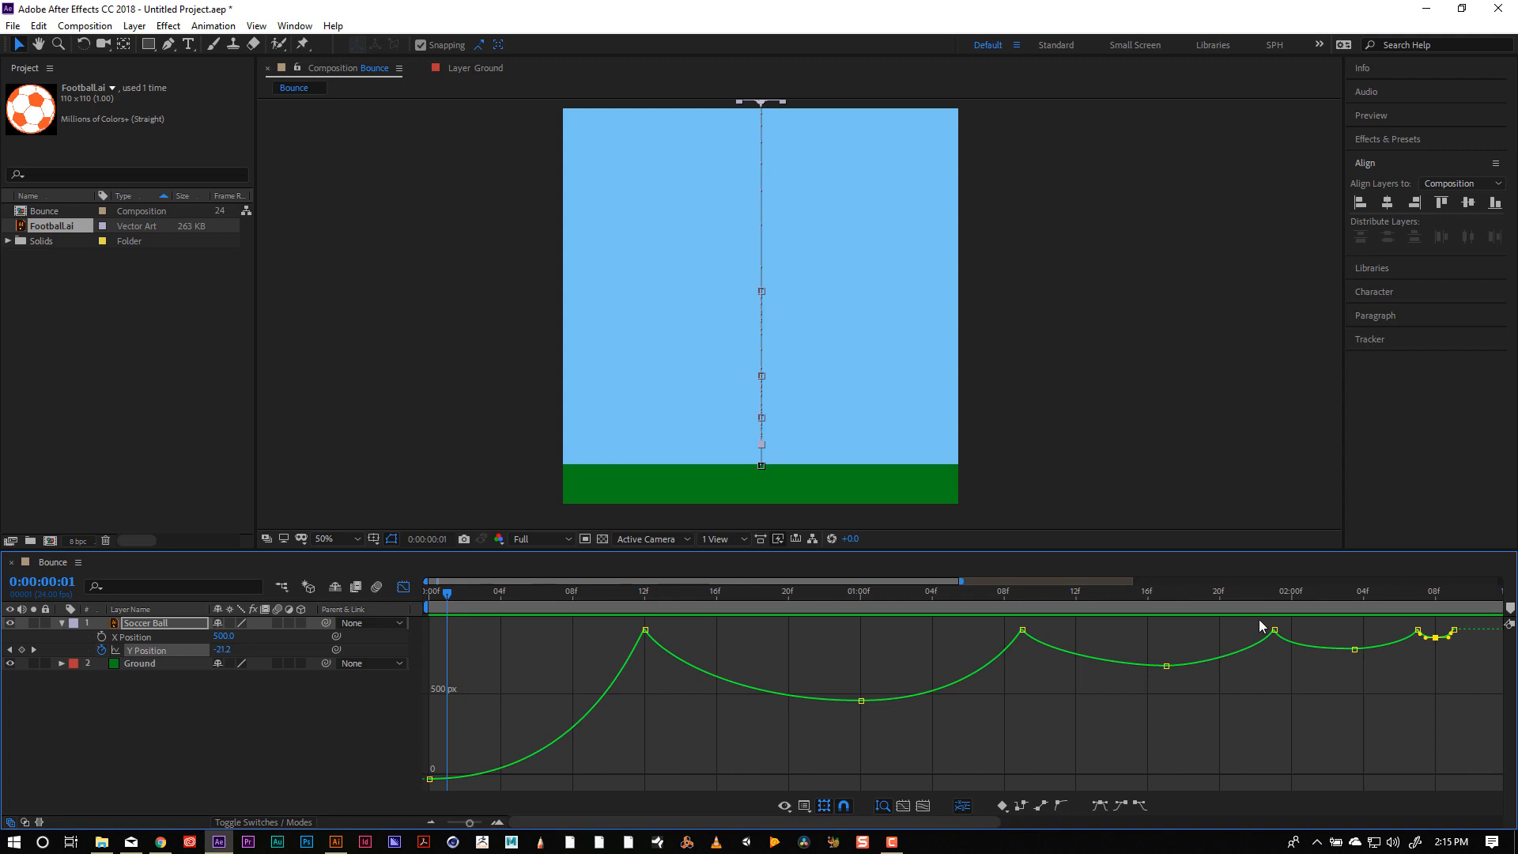
{"action": "left_click", "coordinate": [1436, 627]}
{"action": "left_click_drag", "start_coordinate": [1432, 622], "coordinate": [1492, 656]}
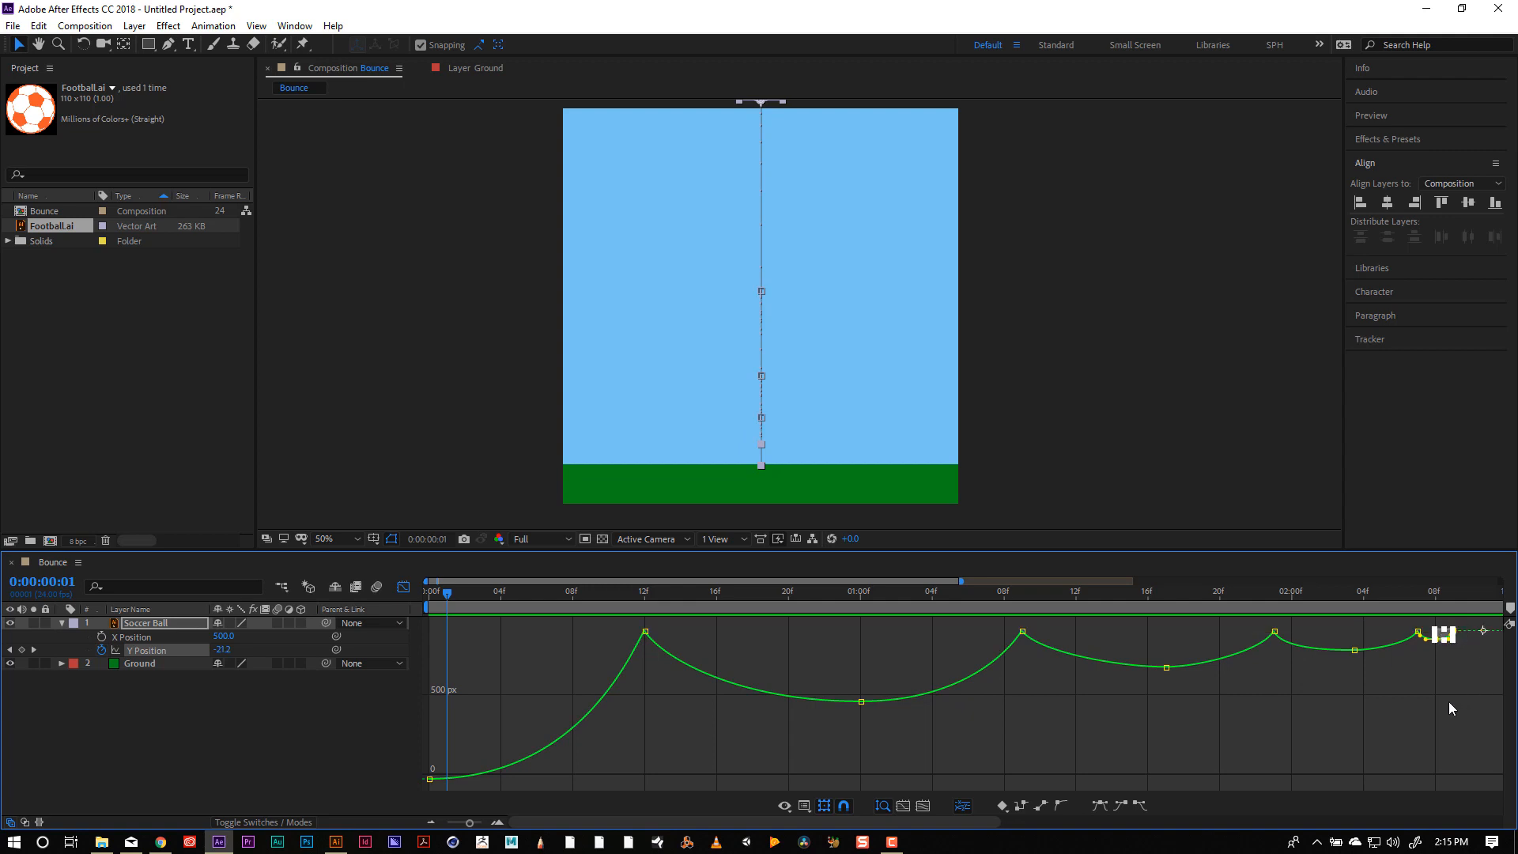
{"action": "key", "text": "ctrl+z"}
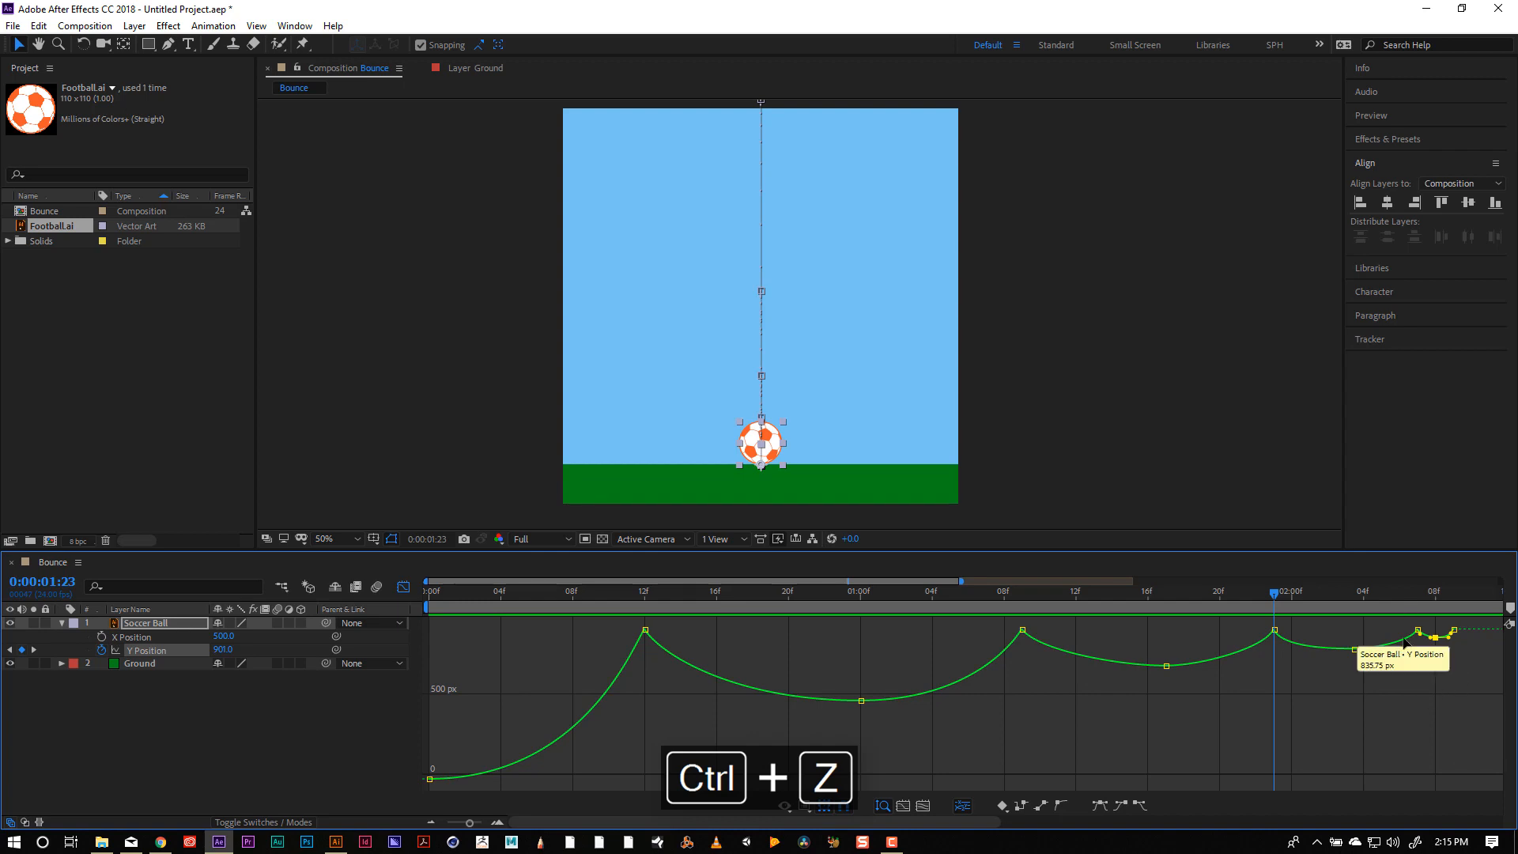
Lengthen the last bounce by moving its final ground-contact keyframe to 0:00:02:11 and its peak keyframe to 0:00:02:09.
{"action": "left_click_drag", "start_coordinate": [471, 823], "coordinate": [484, 824]}
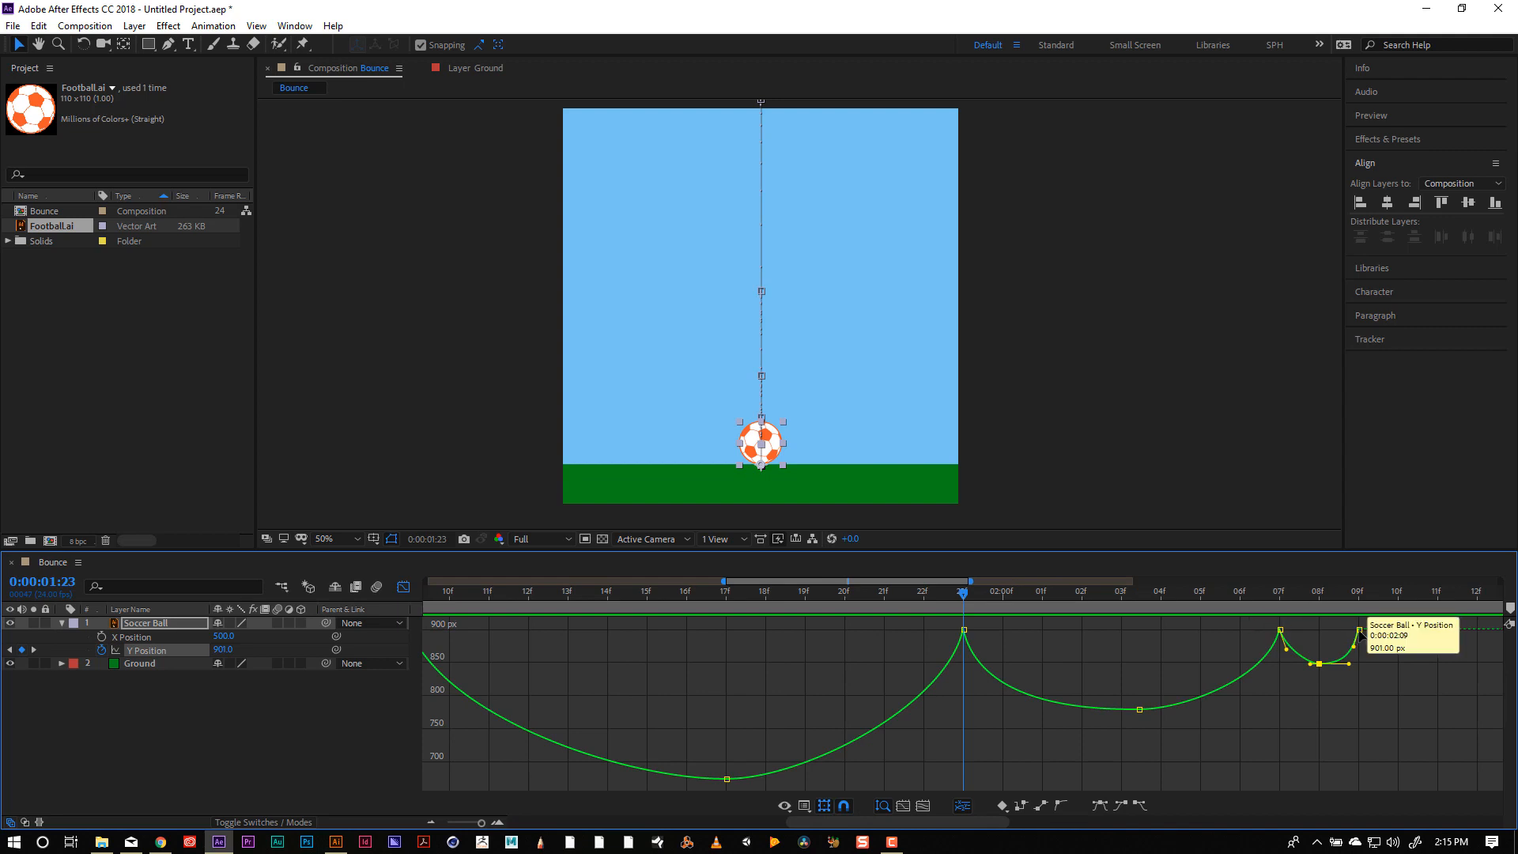
{"action": "left_click_drag", "start_coordinate": [1360, 630], "coordinate": [1382, 633]}
{"action": "left_click_drag", "start_coordinate": [1392, 633], "coordinate": [1438, 630]}
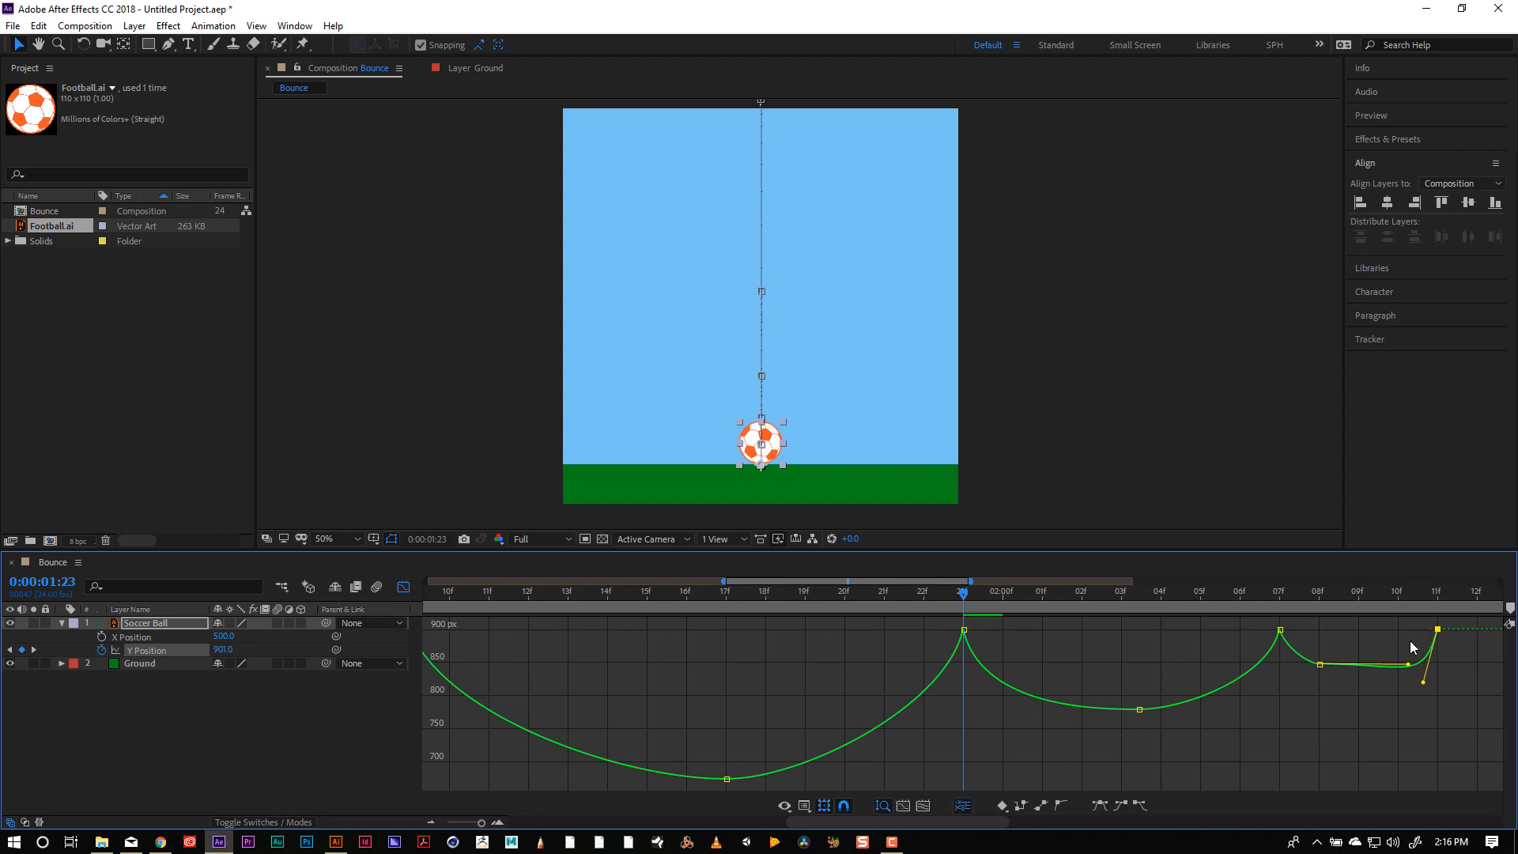
{"action": "left_click", "coordinate": [1319, 665]}
{"action": "left_click_drag", "start_coordinate": [1322, 667], "coordinate": [1386, 666]}
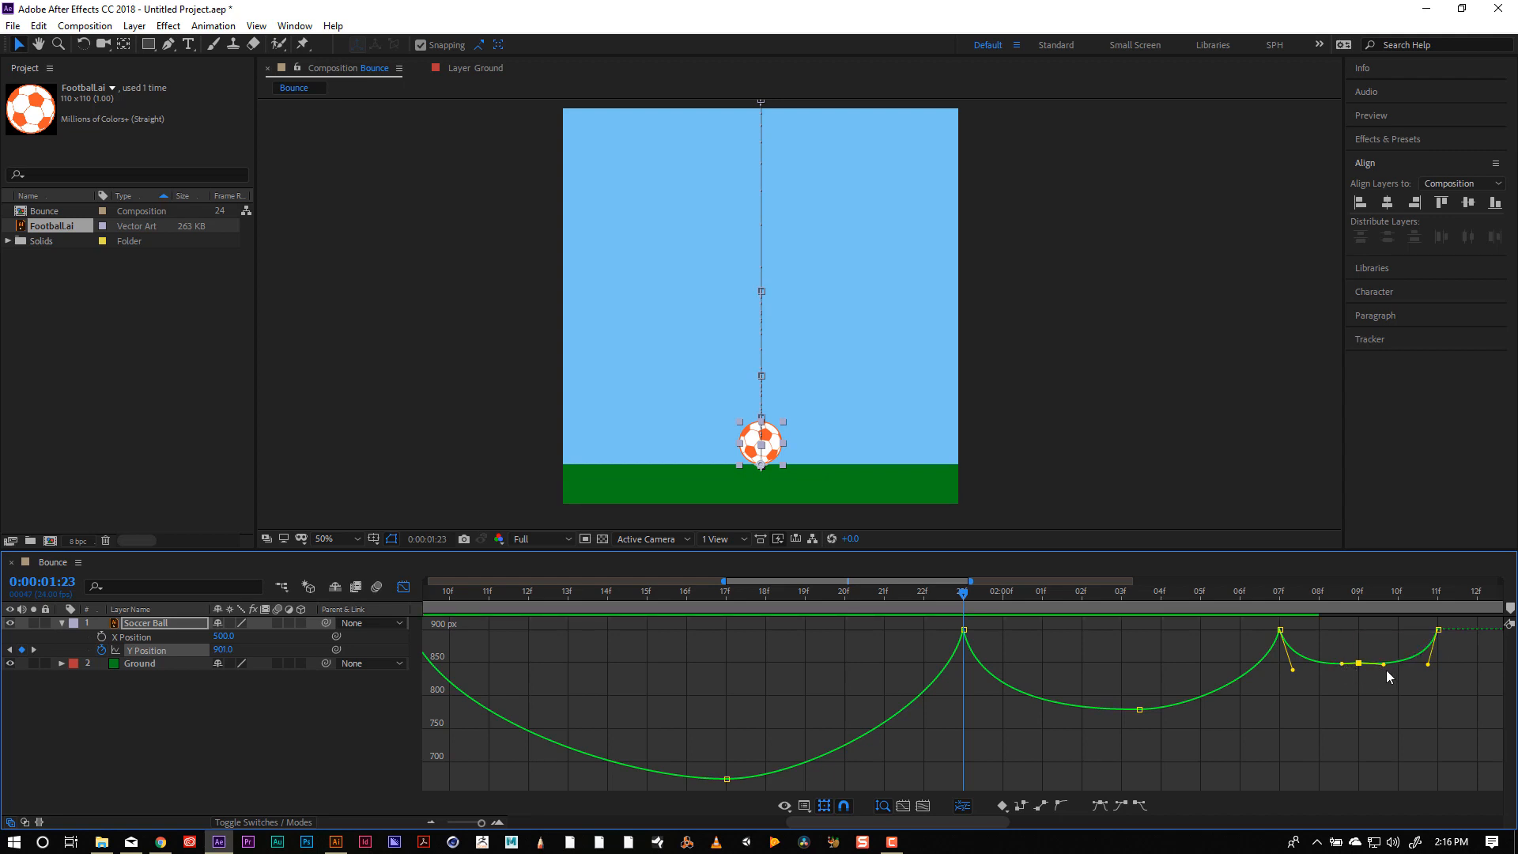
Reshape the last bounce's curve handles at its peak and both ground contacts to form a smooth, even arc.
{"action": "left_click", "coordinate": [1381, 664]}
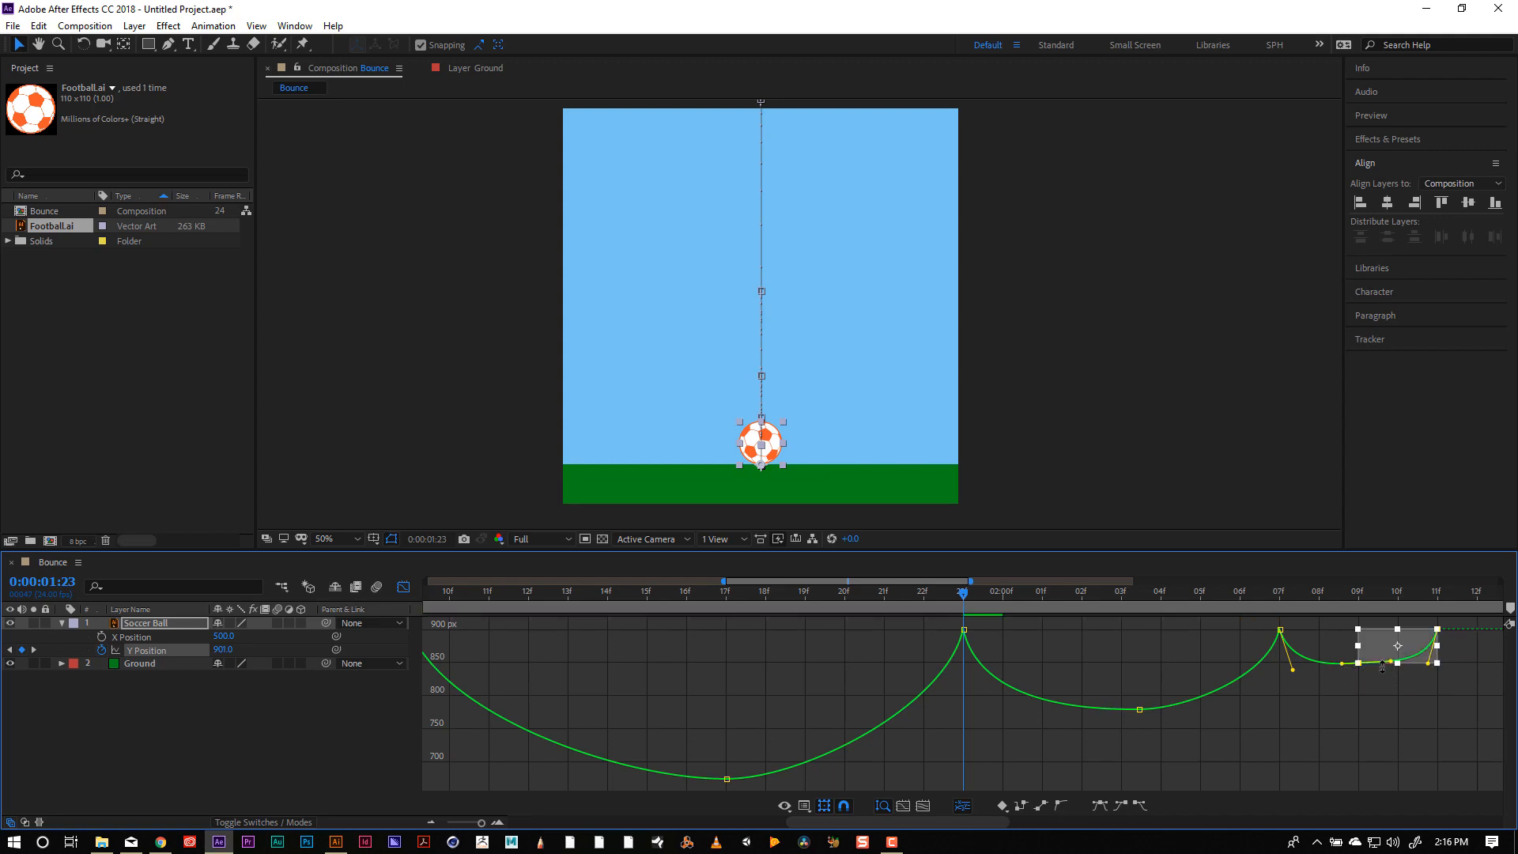
{"action": "left_click", "coordinate": [1383, 687]}
{"action": "left_click", "coordinate": [1396, 664]}
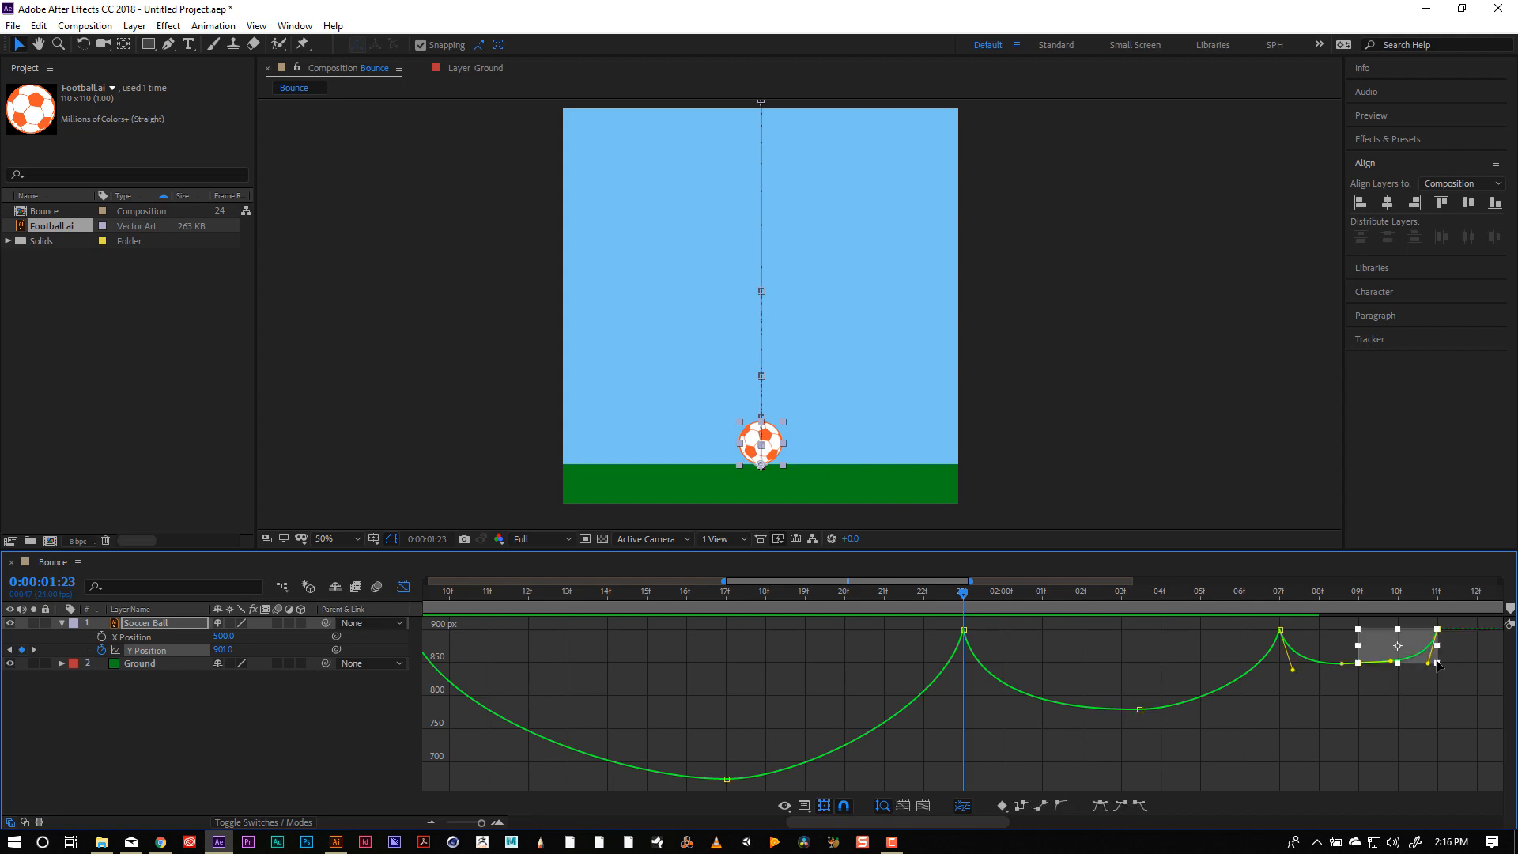
{"action": "left_click_drag", "start_coordinate": [1431, 657], "coordinate": [1431, 657]}
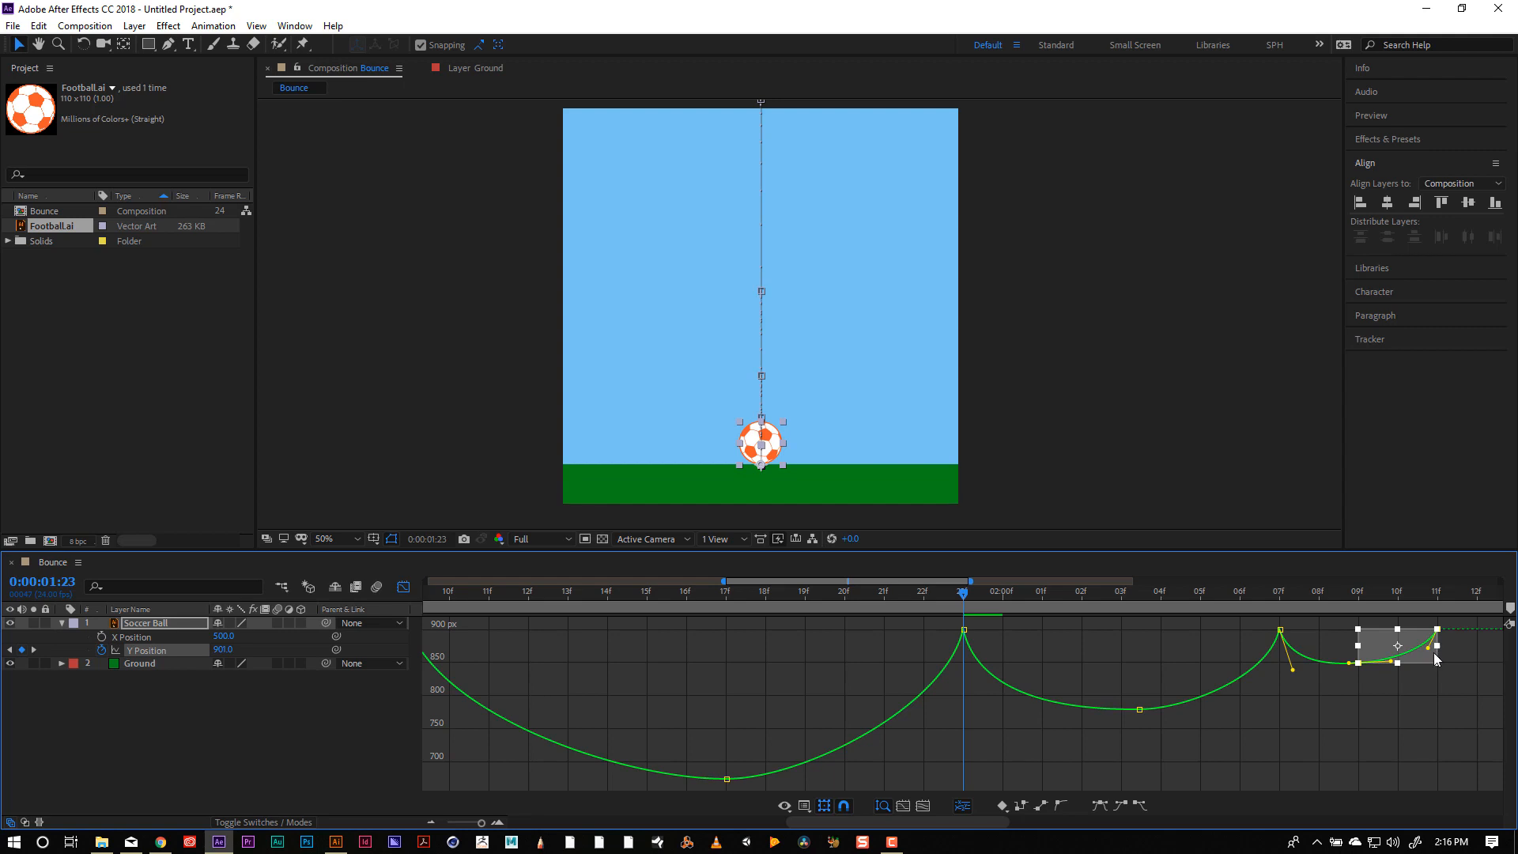
{"action": "mouse_move", "coordinate": [1291, 667]}
{"action": "left_mouse_down"}
{"action": "mouse_move", "coordinate": [1304, 656]}
{"action": "mouse_move", "coordinate": [1299, 669]}
{"action": "left_mouse_up"}
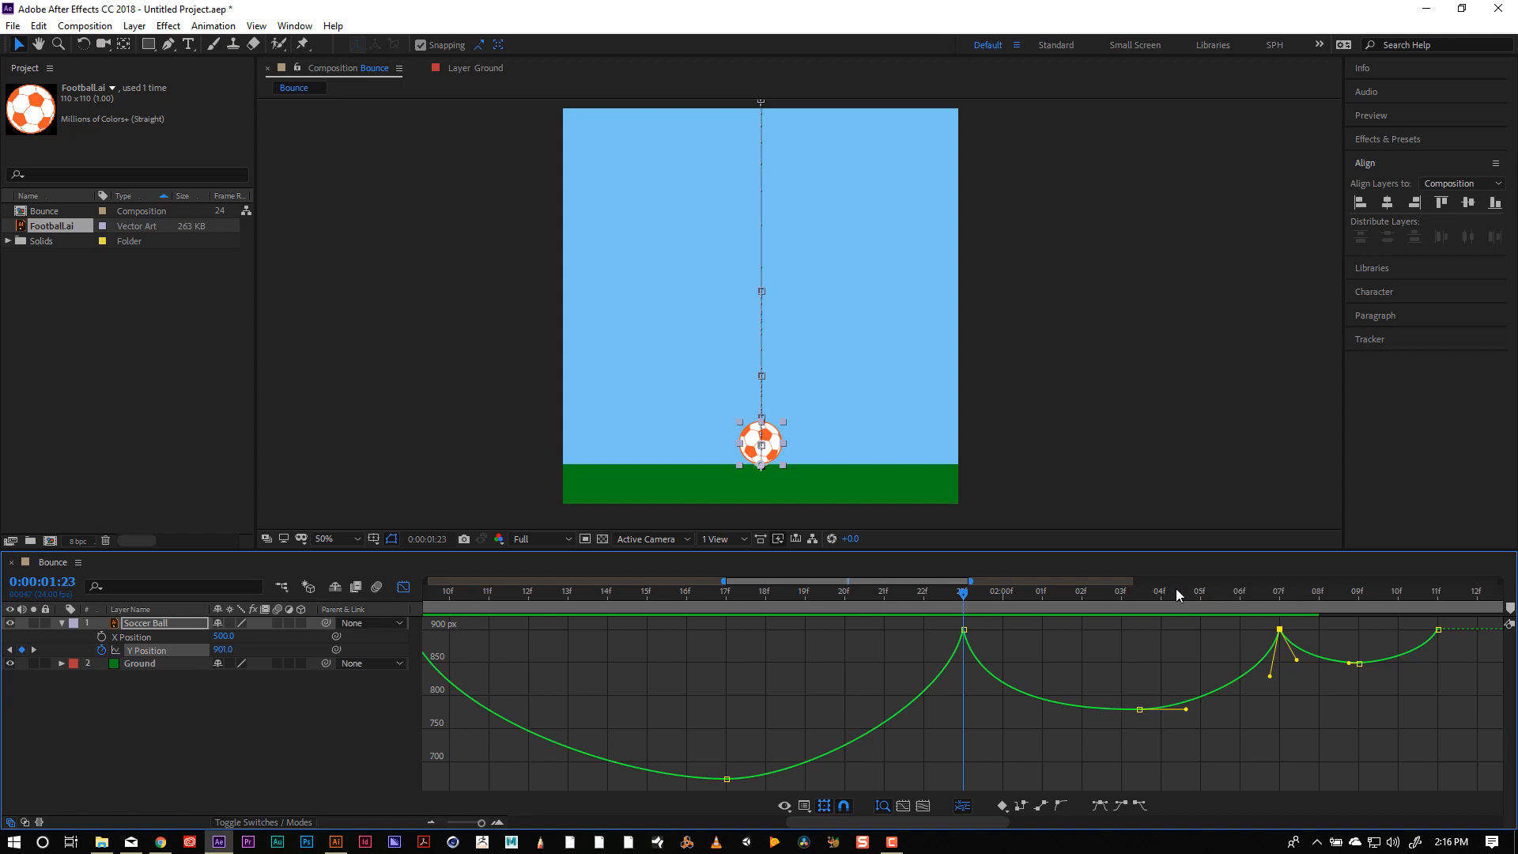
Preview the bounce animation from the first frame and return to 0:00:00:00.
{"action": "left_click_drag", "start_coordinate": [1176, 594], "coordinate": [4, 546]}
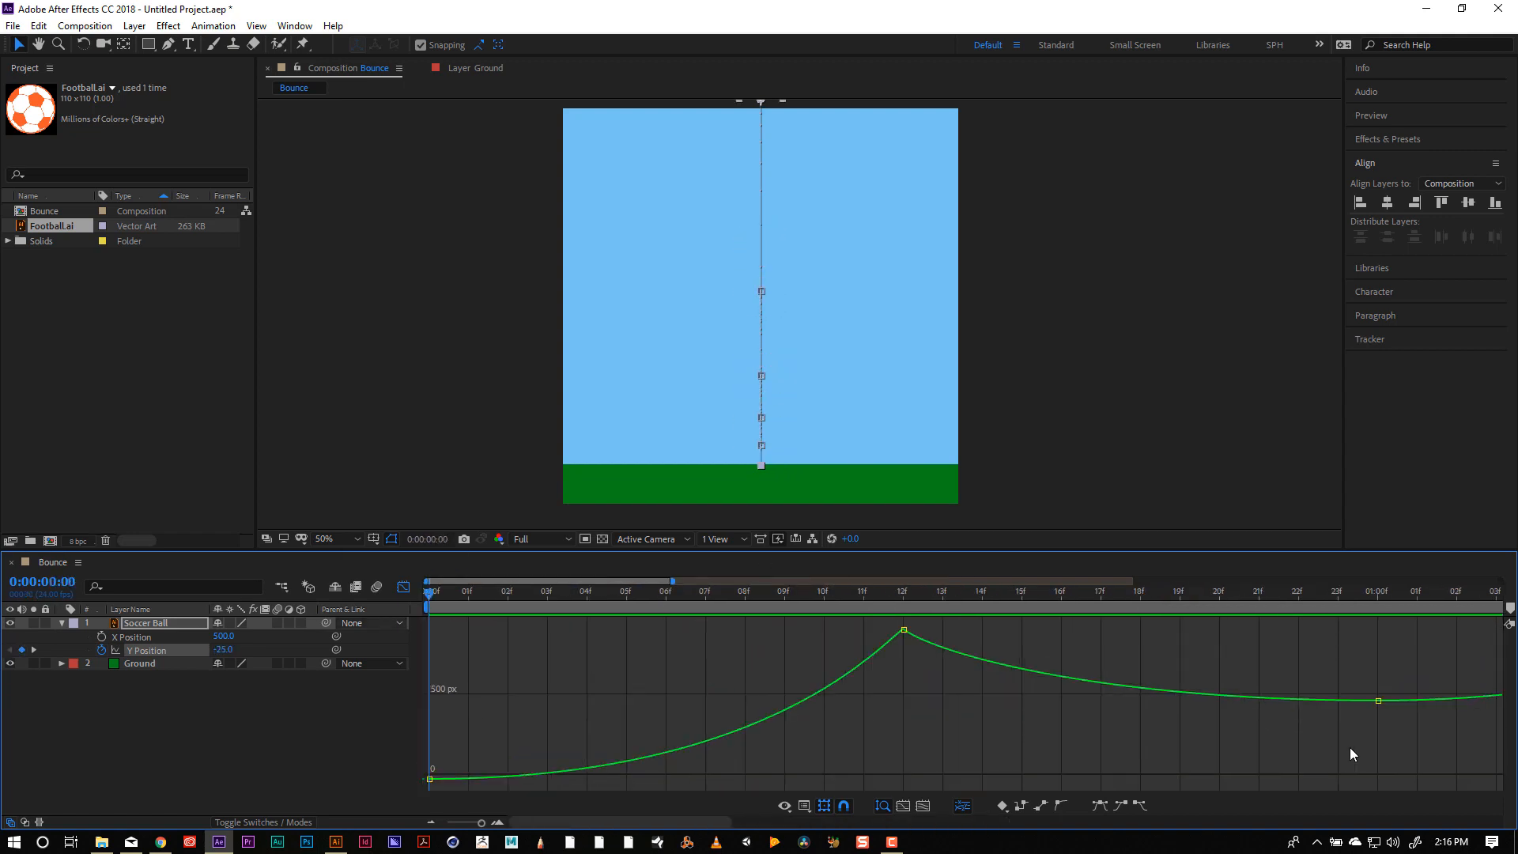
{"action": "key", "text": "space"}
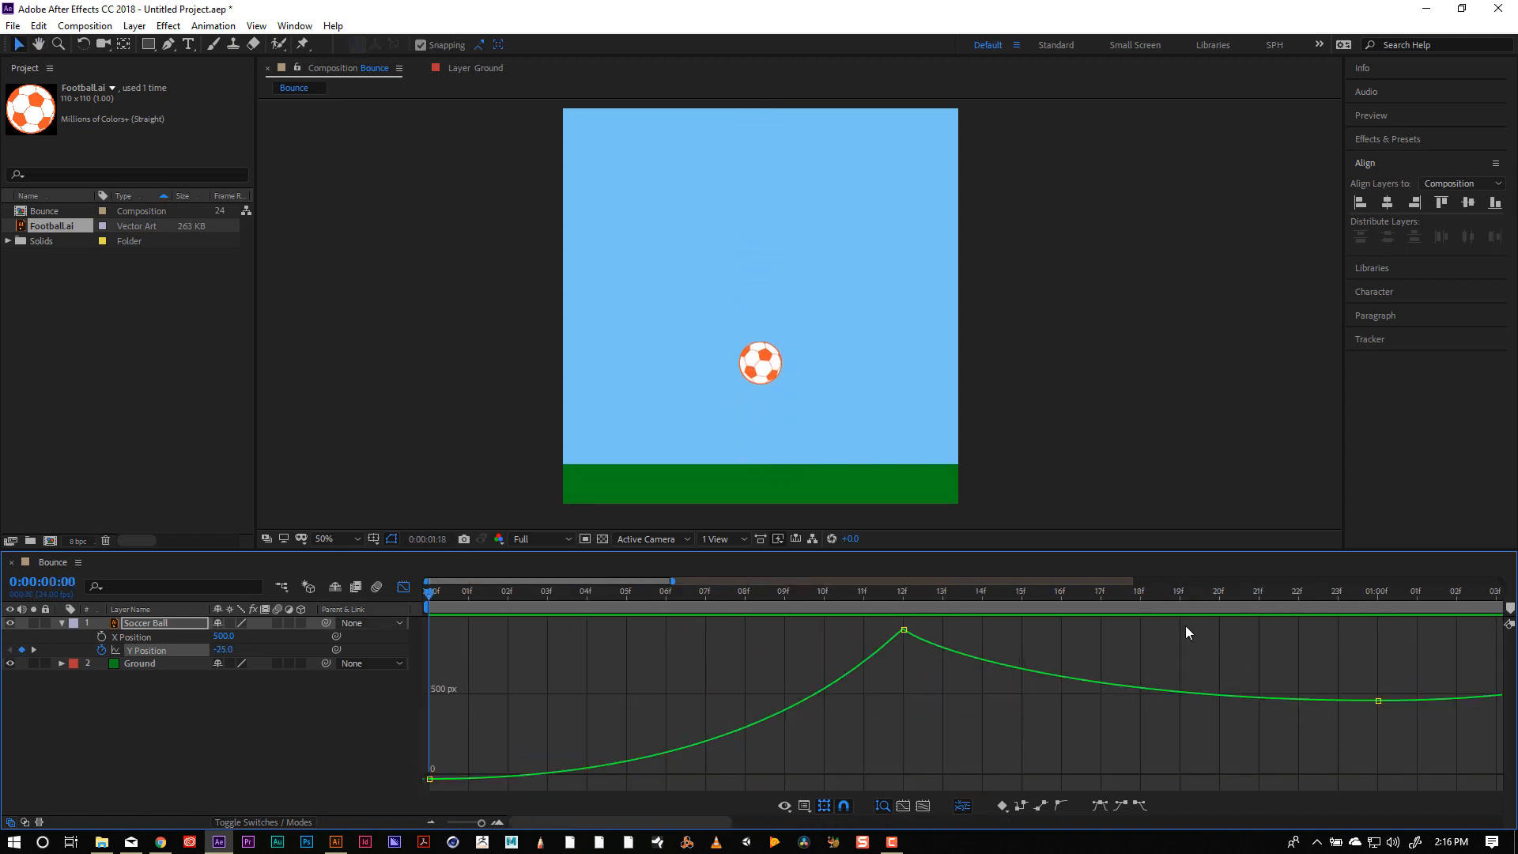
{"action": "key", "text": "space"}
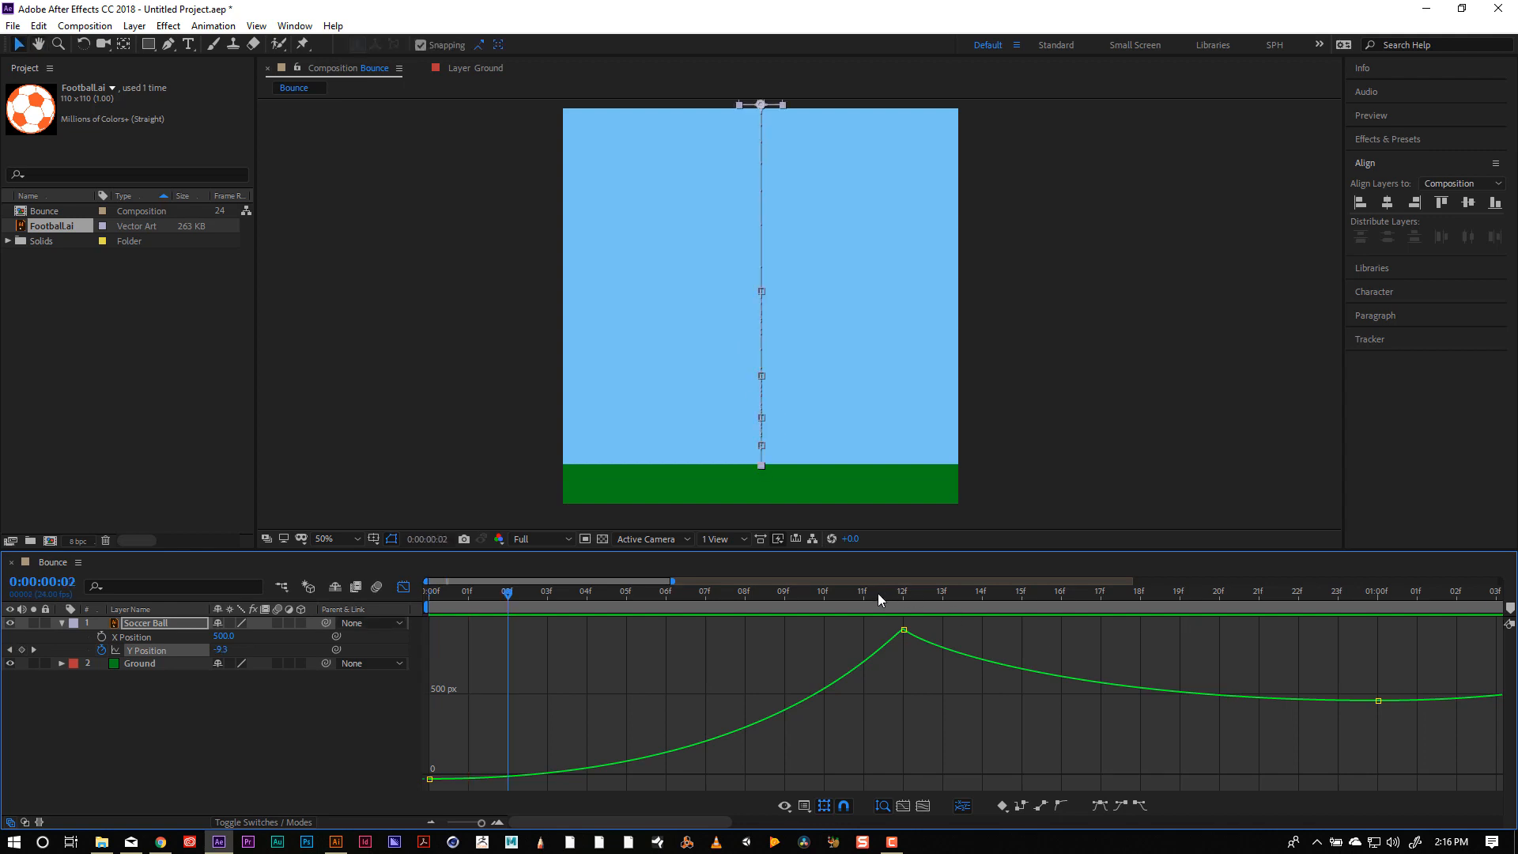
{"action": "left_click_drag", "start_coordinate": [865, 605], "coordinate": [79, 605]}
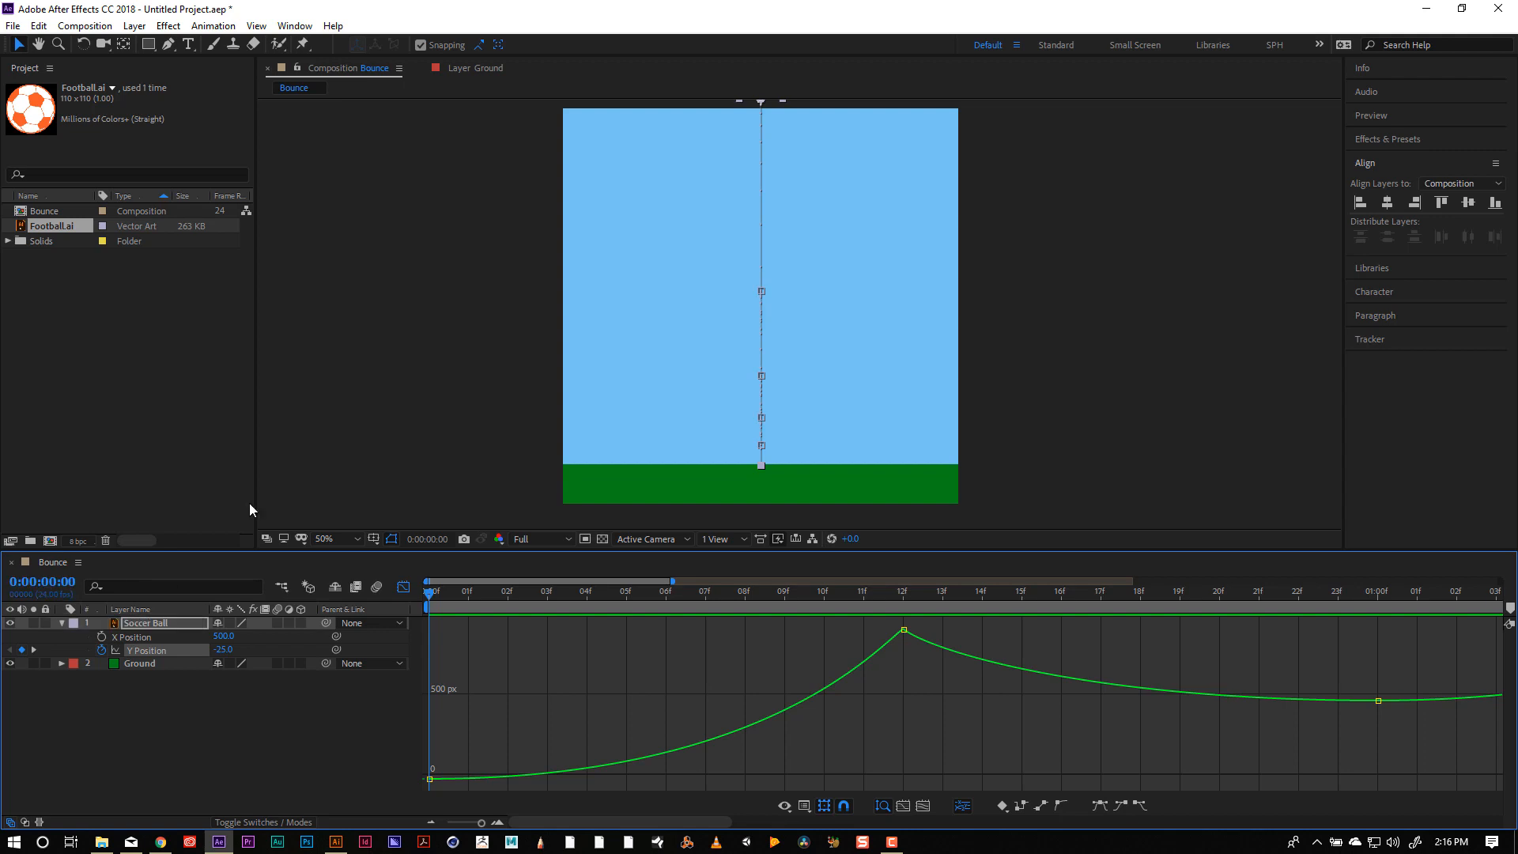
Show the Soccer Ball layer's Scale alongside its position properties and switch from the Graph Editor to the full keyframe timeline.
{"action": "left_click", "coordinate": [163, 623]}
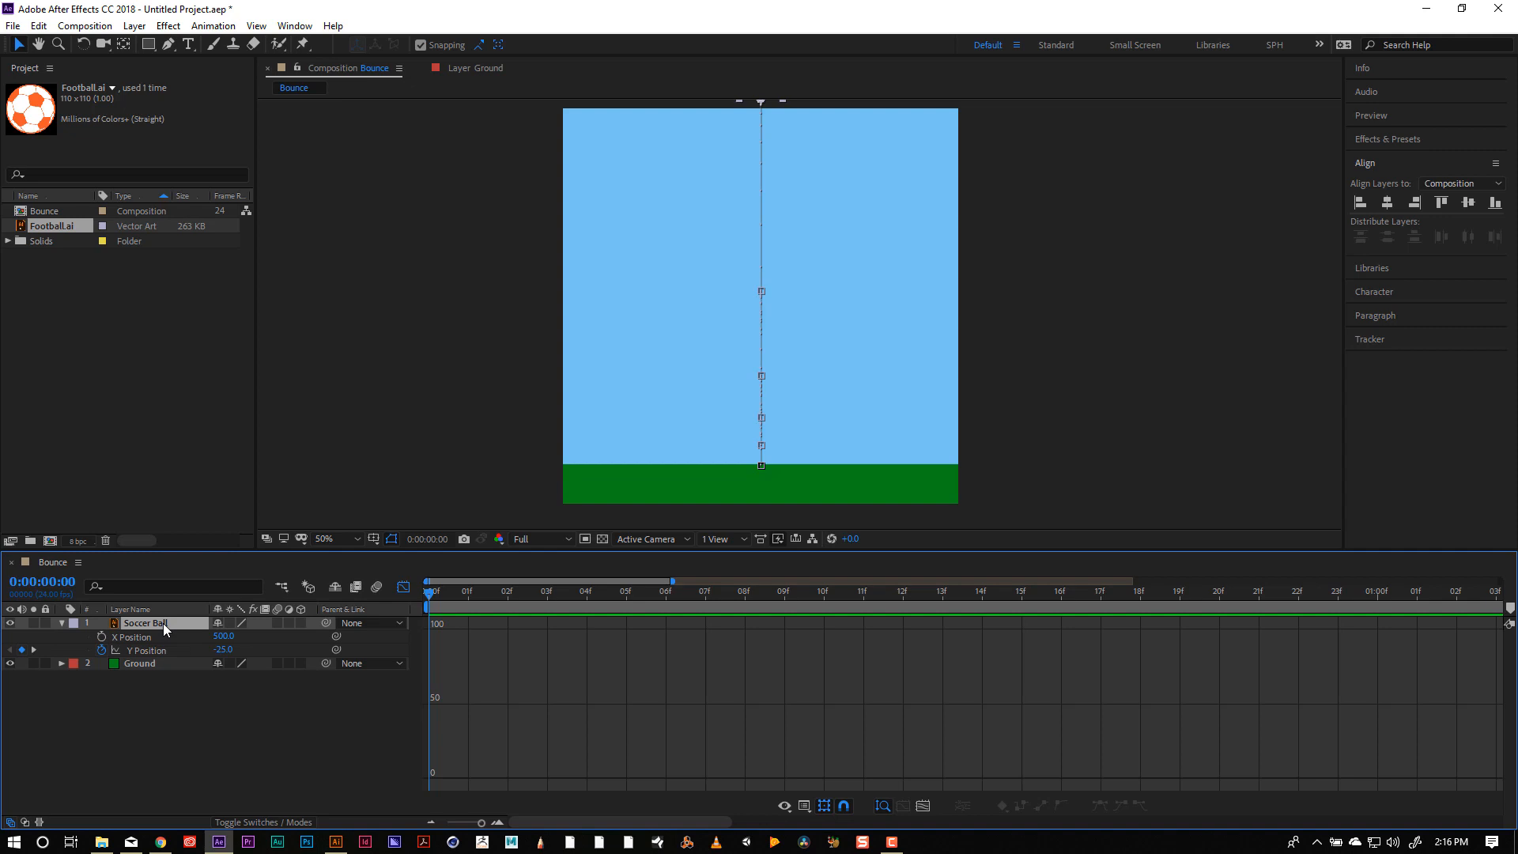
{"action": "key", "text": "shift+s"}
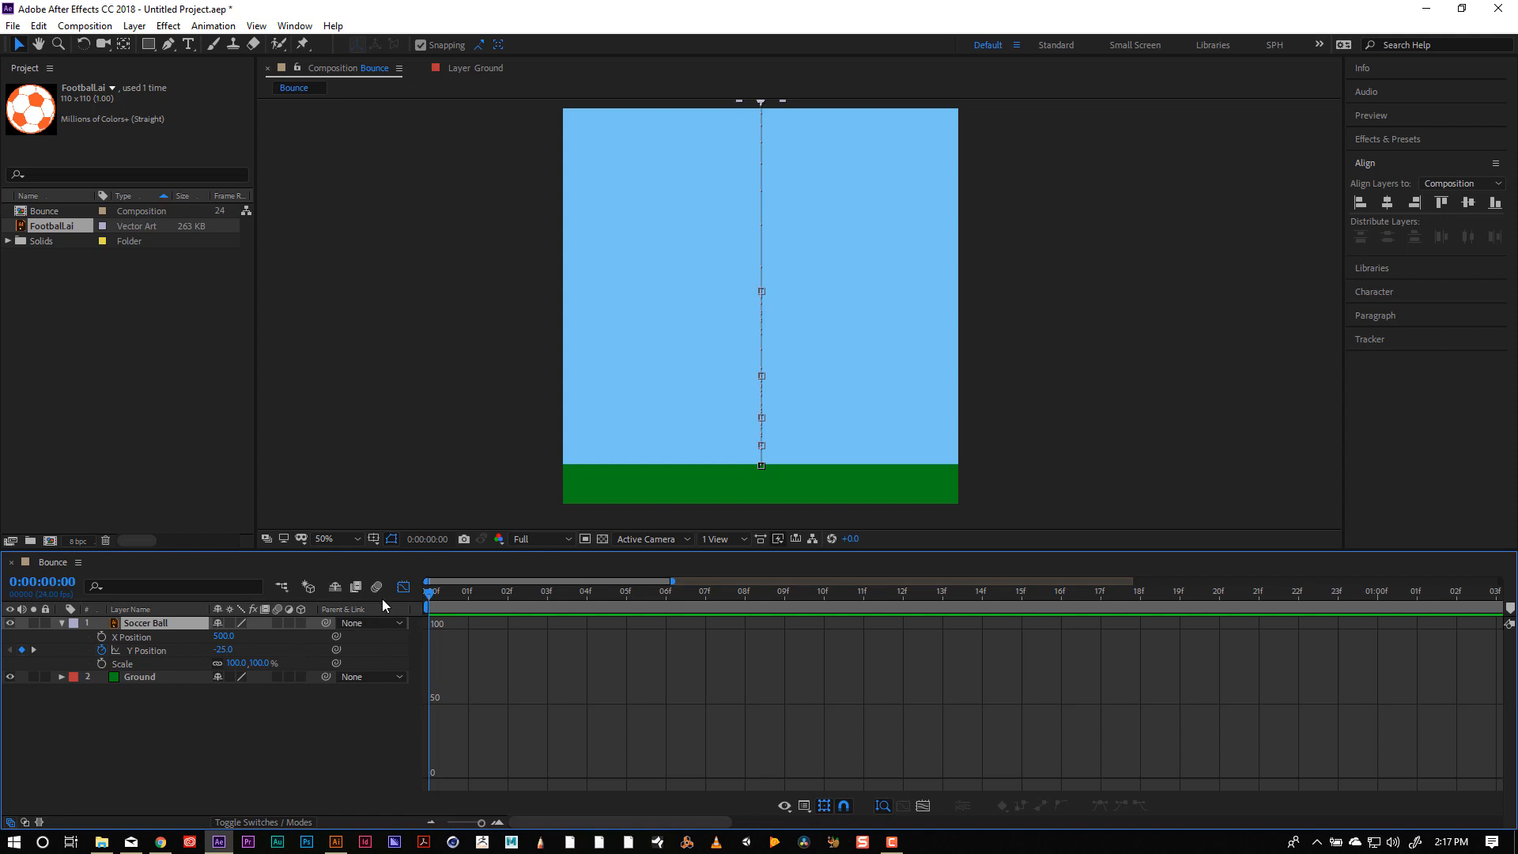
{"action": "left_click", "coordinate": [401, 590]}
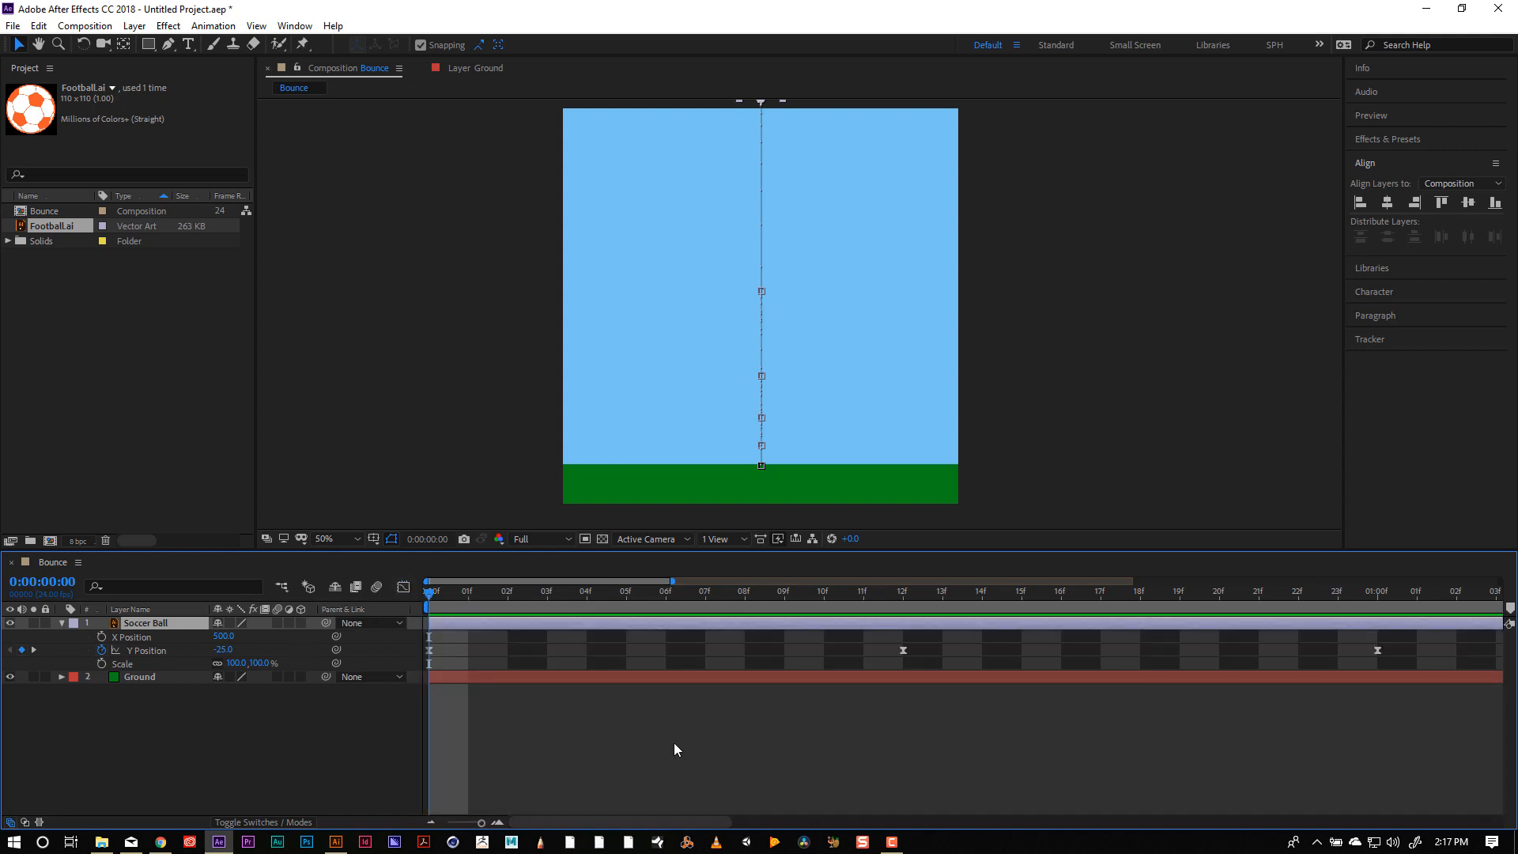
{"action": "left_click_drag", "start_coordinate": [481, 823], "coordinate": [435, 832]}
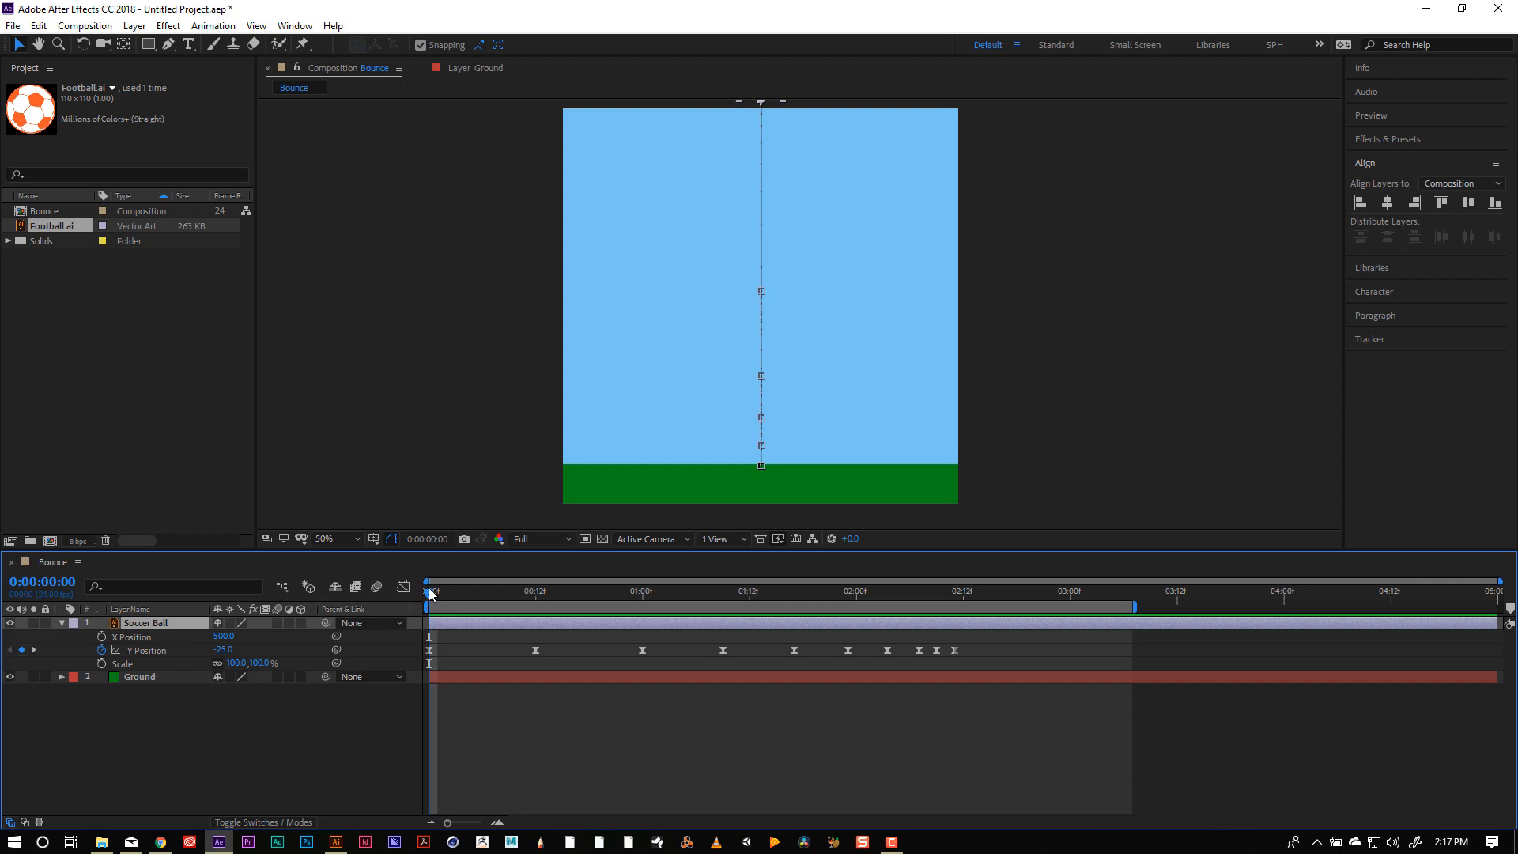
Enable Scale animation on the Soccer Ball layer with a first keyframe at 0:00:00:00.
{"action": "left_click_drag", "start_coordinate": [431, 599], "coordinate": [537, 599]}
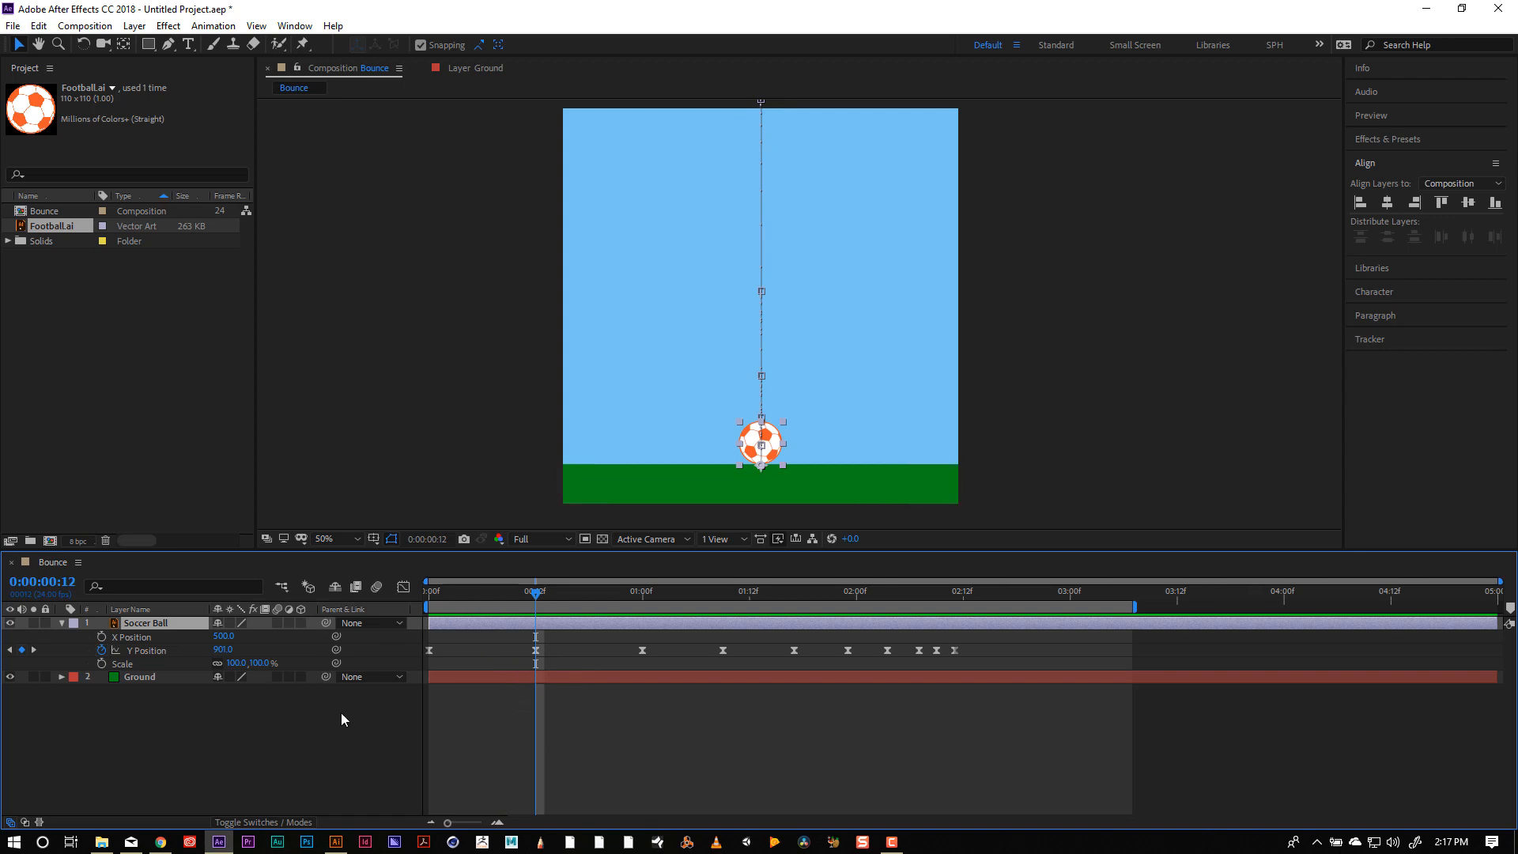
{"action": "key", "text": "Home"}
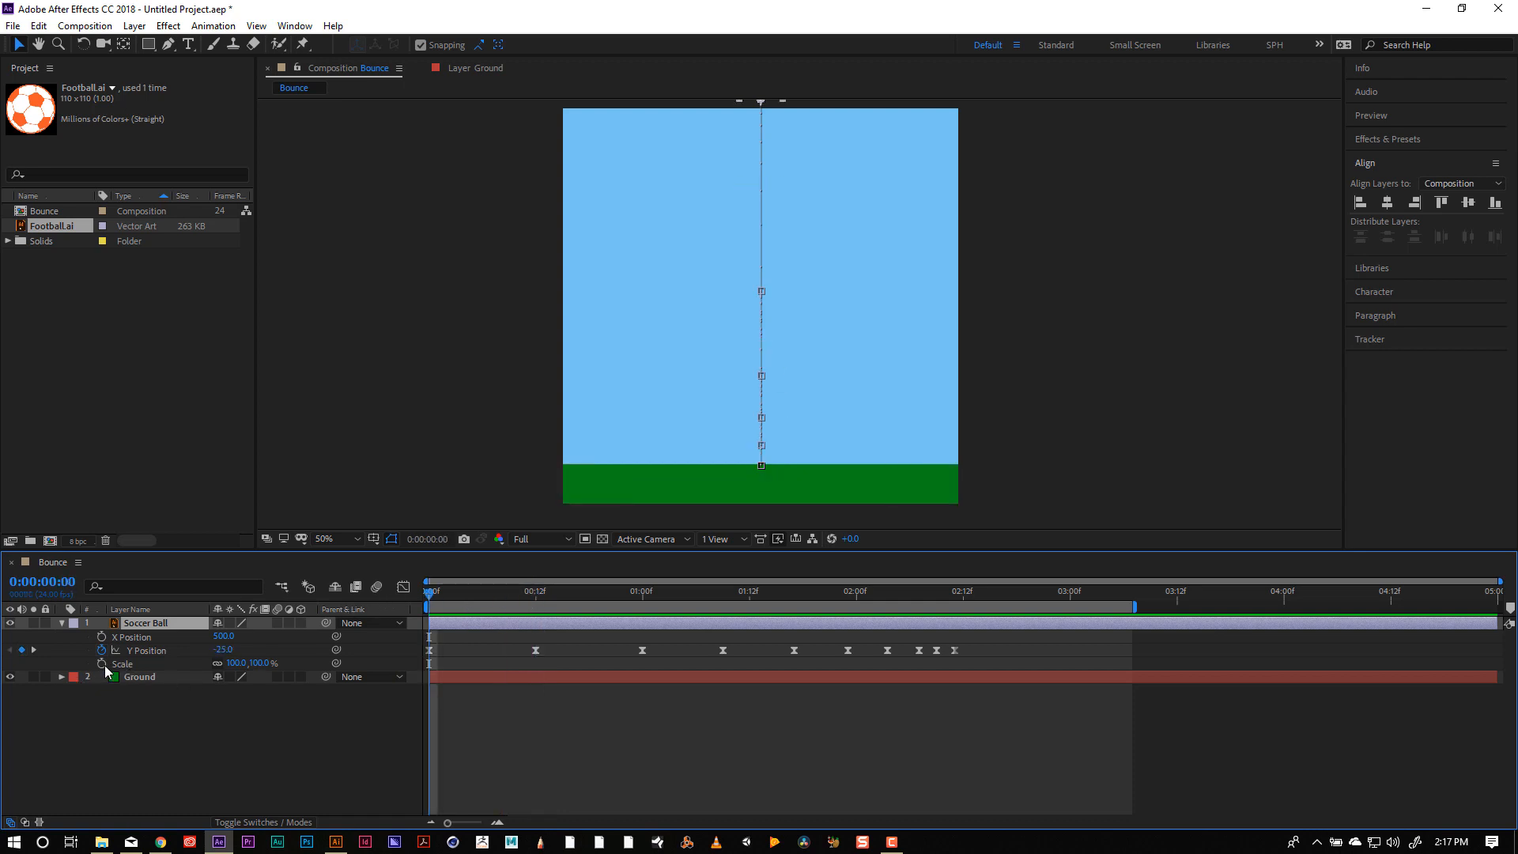
{"action": "left_click", "coordinate": [101, 663]}
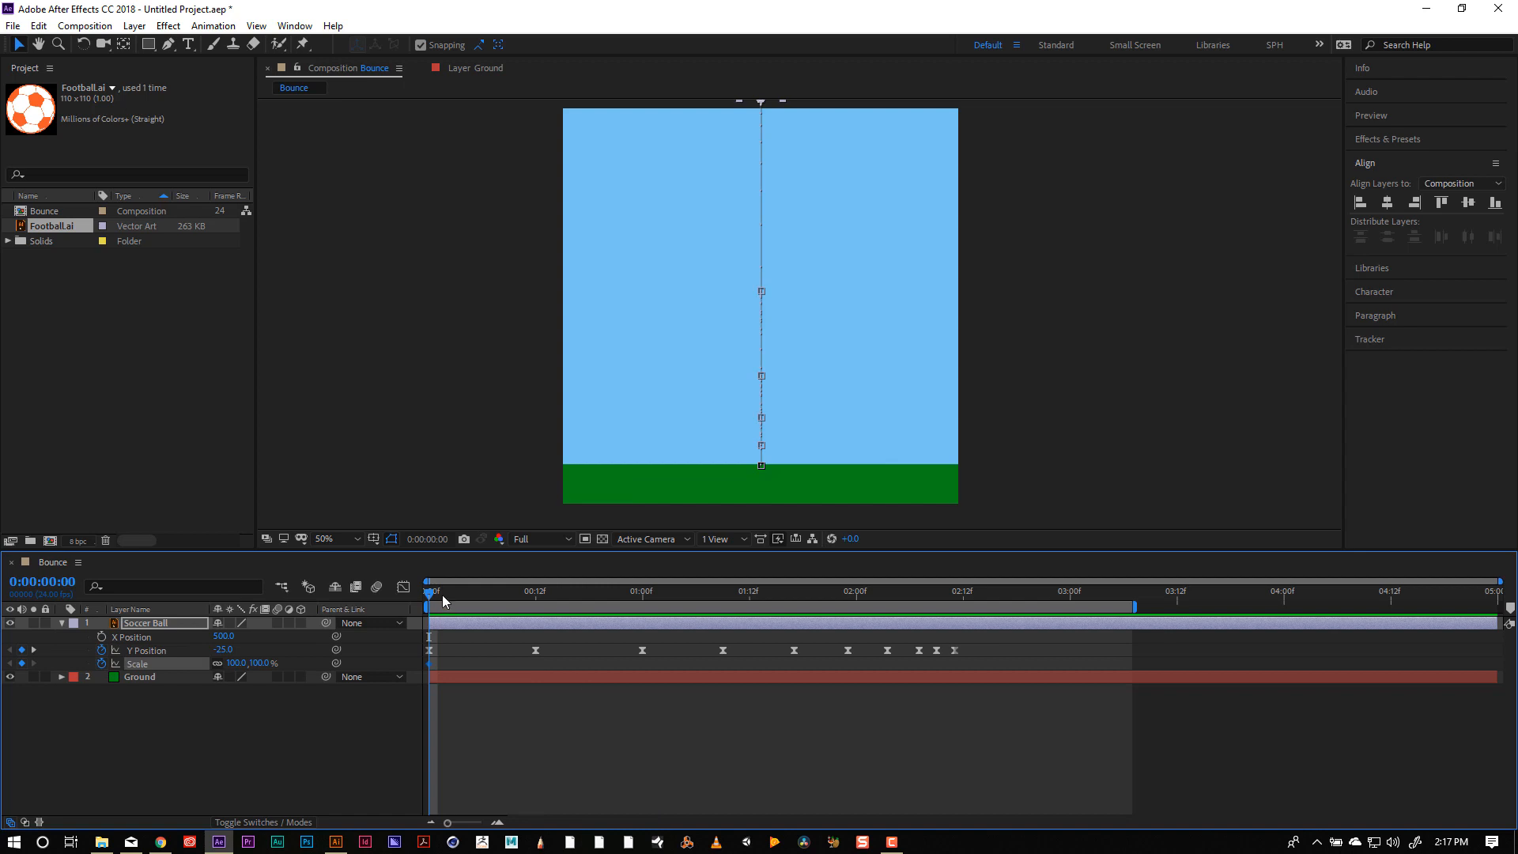
At the first ground contact, 0:00:00:12, unlink the ball's Scale proportions and stretch it to 60% width and 140% height.
{"action": "left_click_drag", "start_coordinate": [429, 593], "coordinate": [536, 596]}
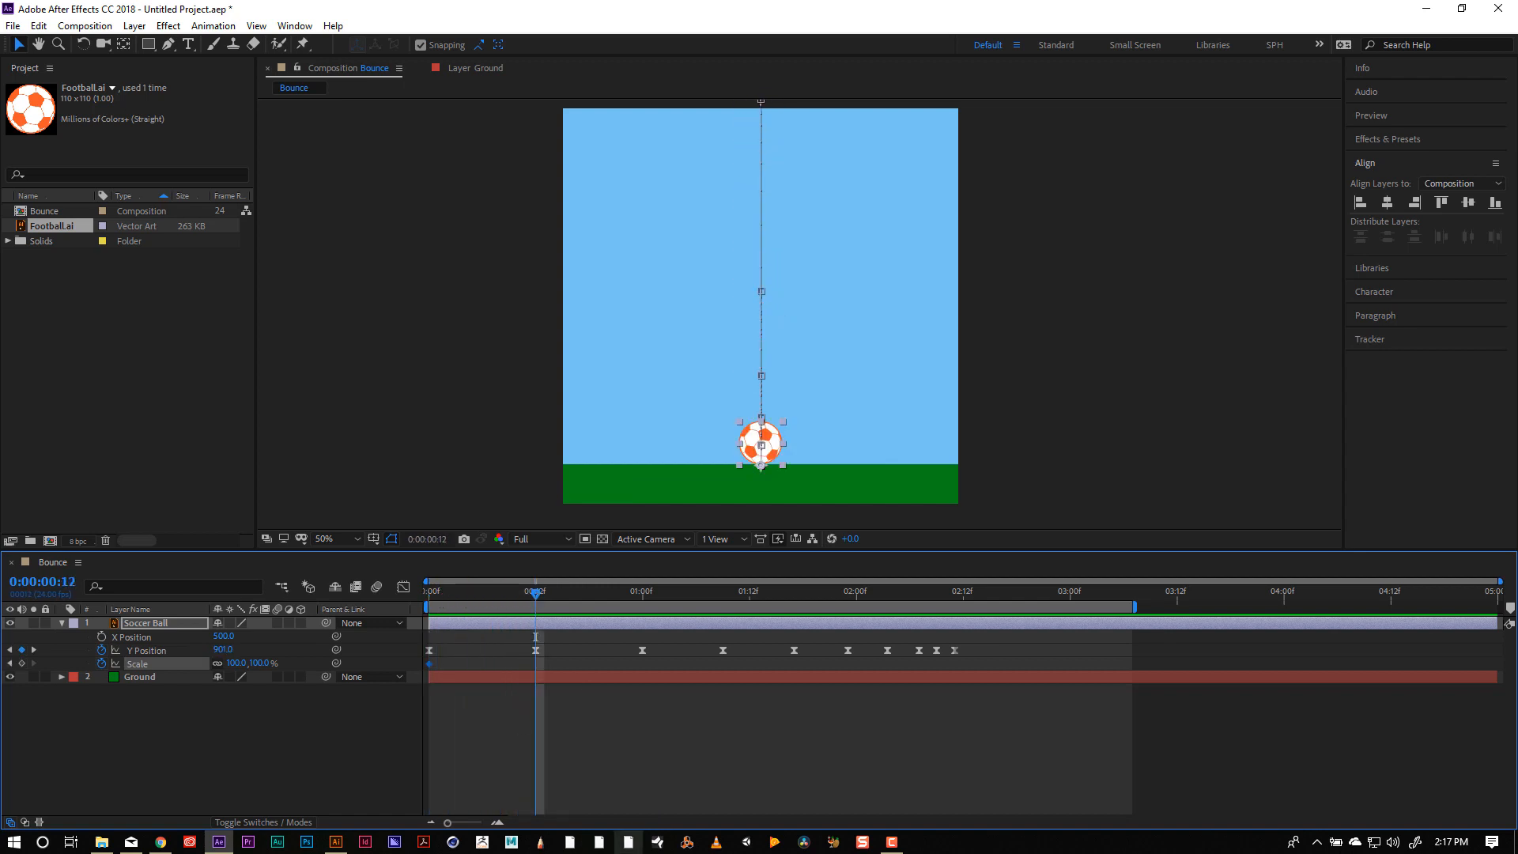
{"action": "left_click", "coordinate": [239, 665]}
{"action": "left_click", "coordinate": [265, 662]}
{"action": "type", "text": "140"}
{"action": "key", "text": "Return"}
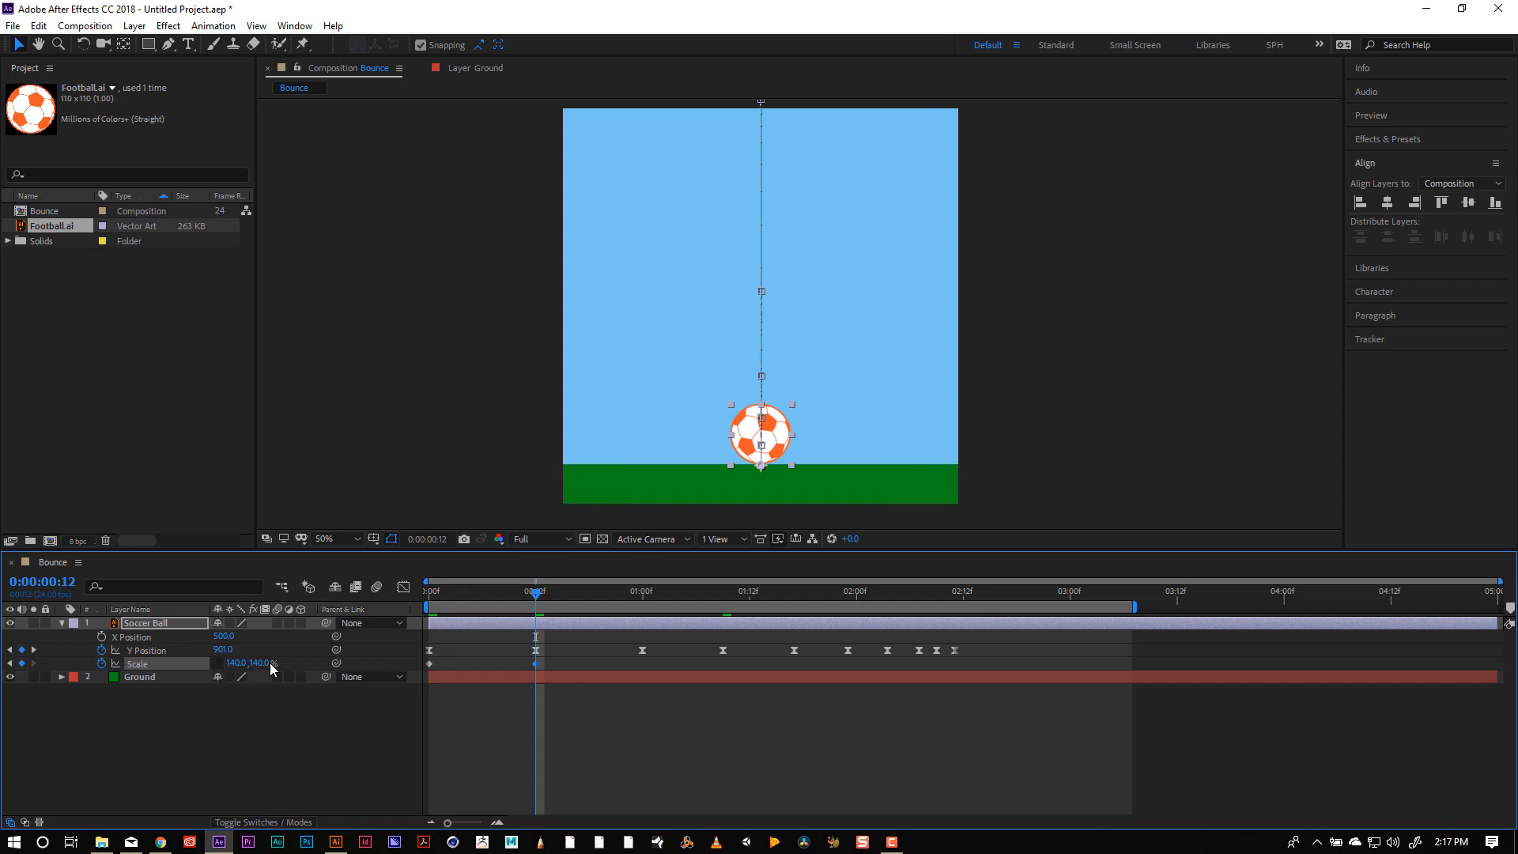
{"action": "left_click", "coordinate": [238, 663]}
{"action": "type", "text": "60"}
{"action": "key", "text": "Return"}
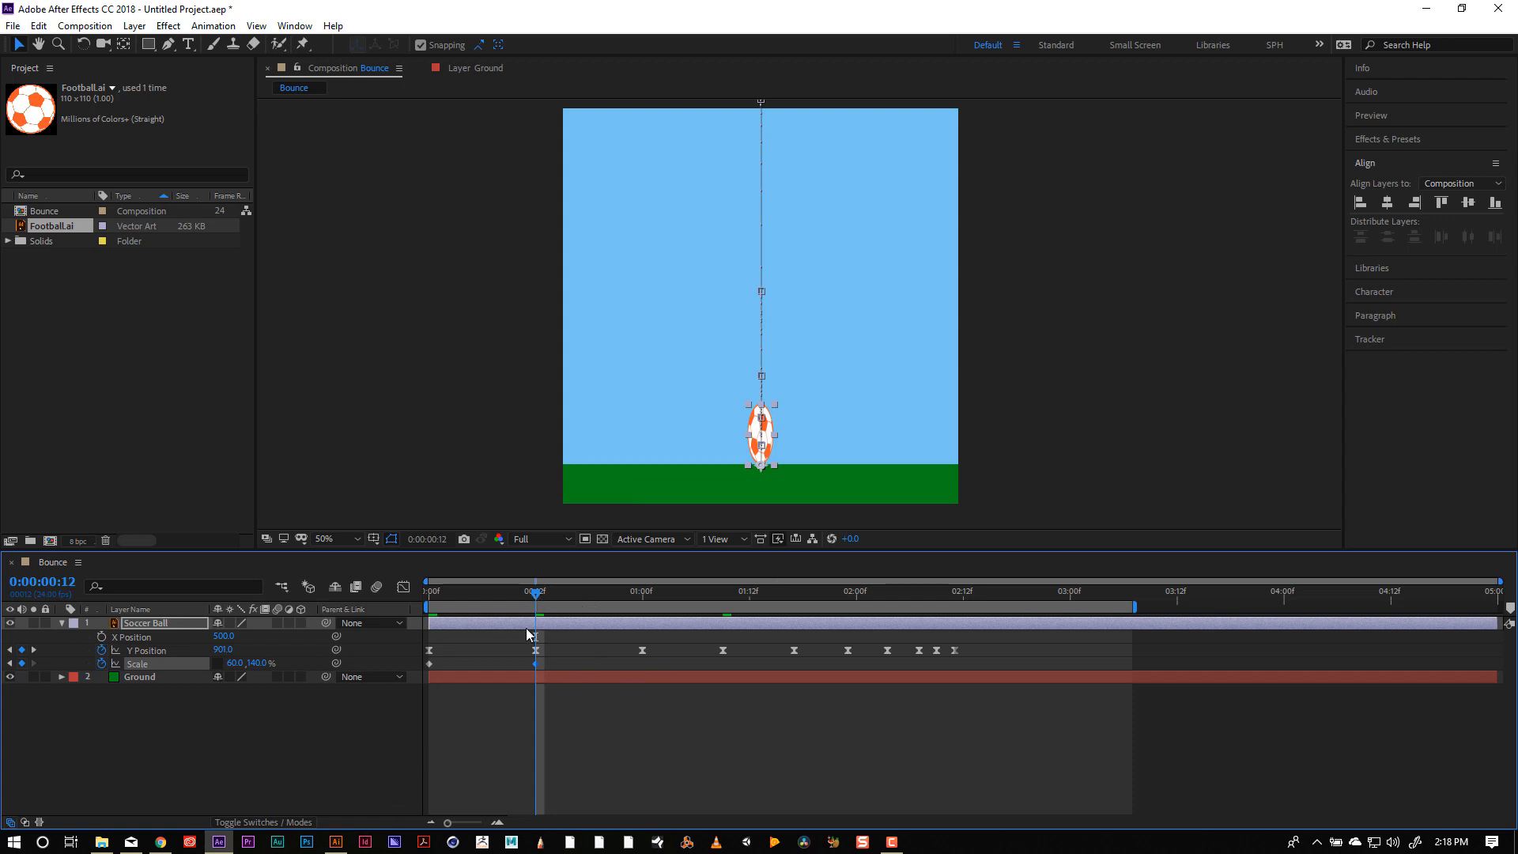
Copy the stretched Scale keyframe at 0:00:00:12.
{"action": "left_click", "coordinate": [557, 690]}
{"action": "left_click", "coordinate": [536, 663]}
{"action": "key", "text": "ctrl+c"}
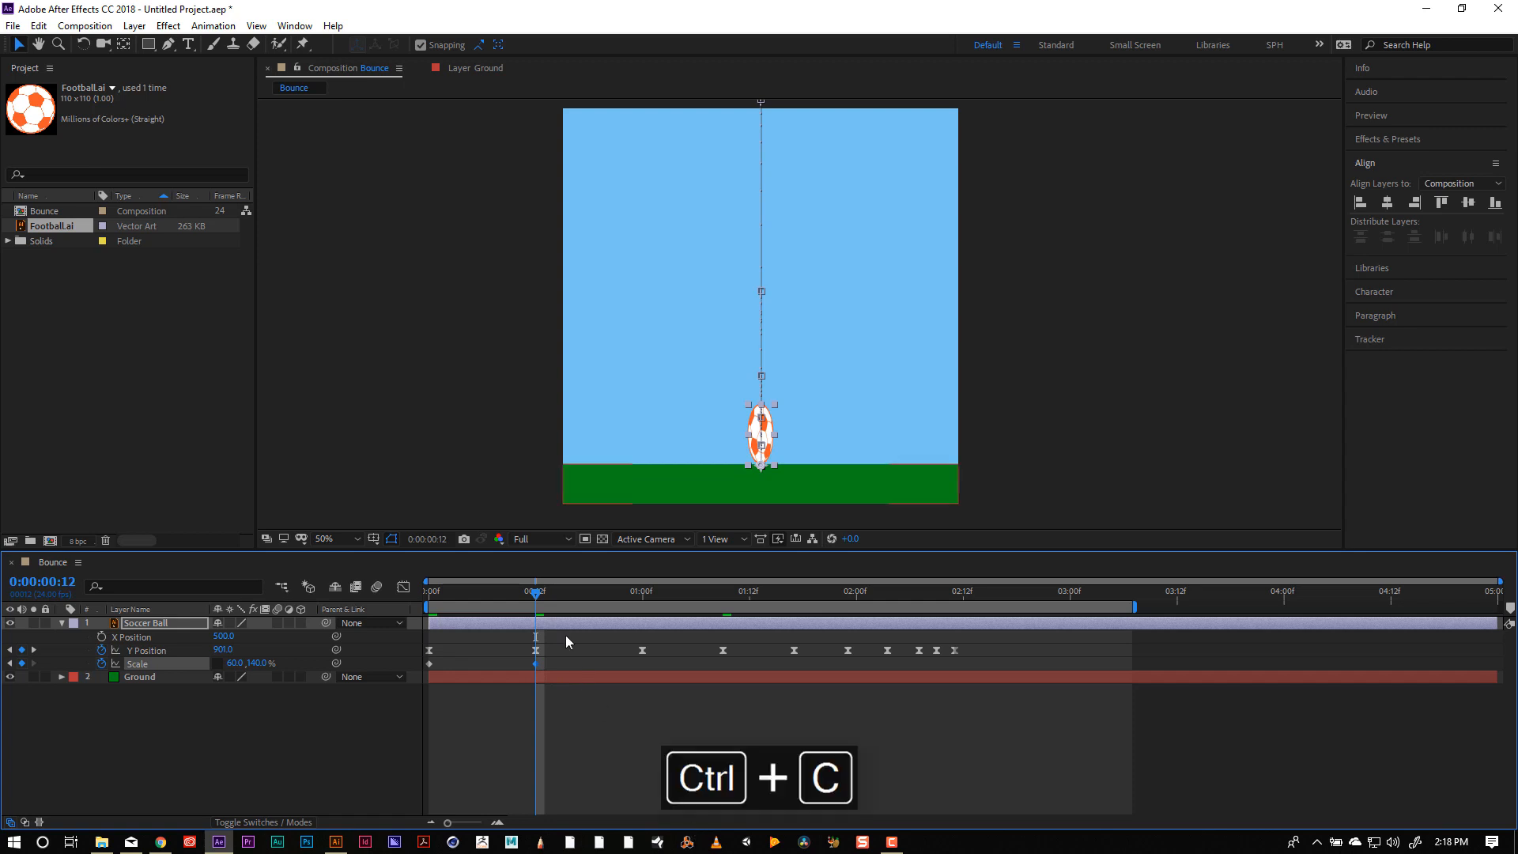
Squash the ball one frame after the first contact, at 0:00:00:13, by setting its Scale to 140% width and 60% height.
{"action": "left_click_drag", "start_coordinate": [536, 593], "coordinate": [545, 595]}
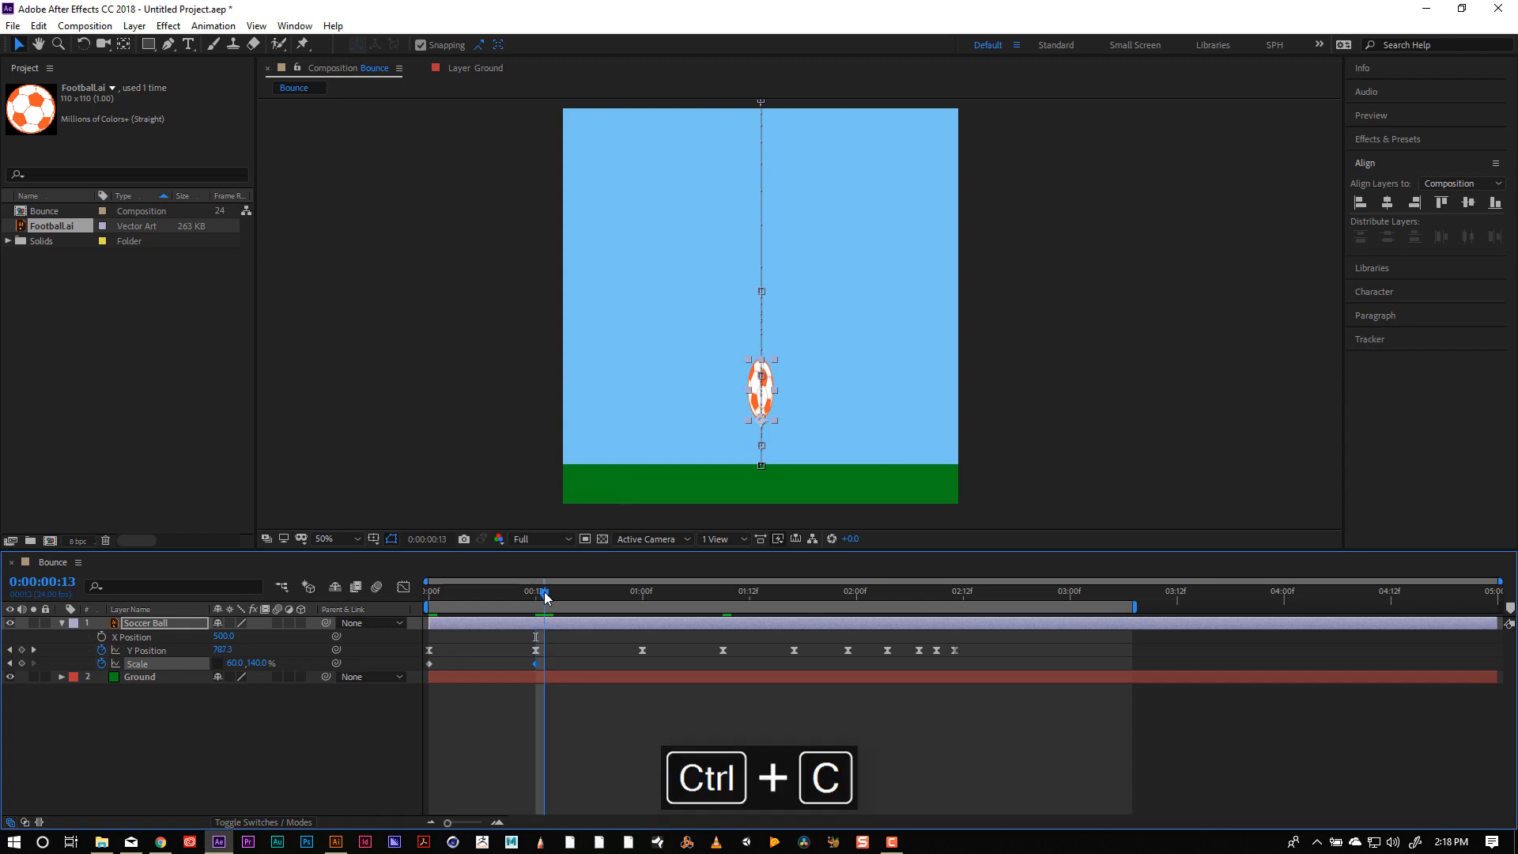
{"action": "left_click", "coordinate": [235, 664]}
{"action": "type", "text": "140"}
{"action": "key", "text": "Tab"}
{"action": "type", "text": "60"}
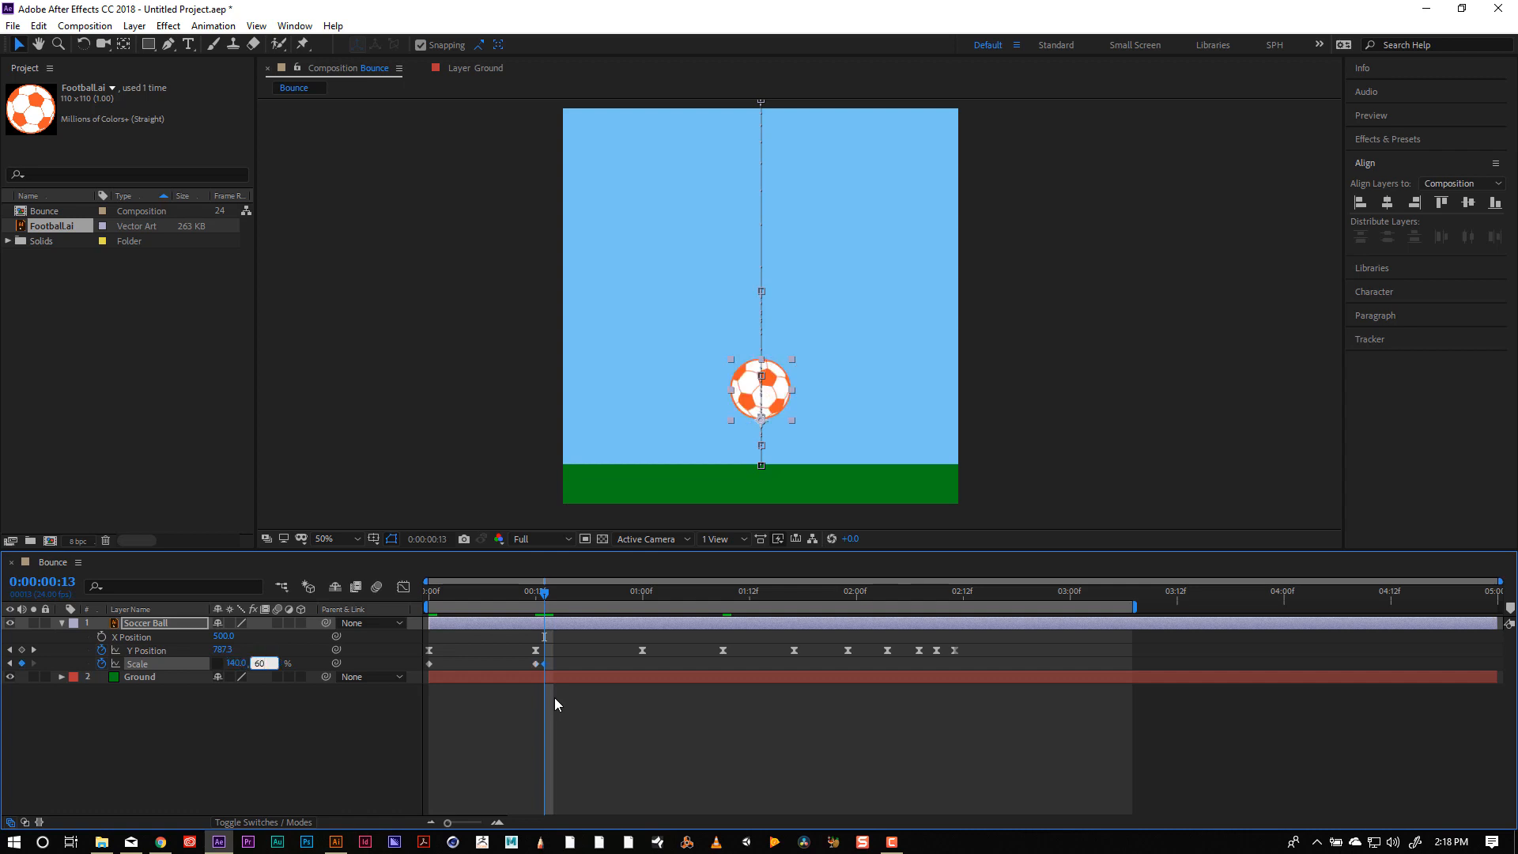
{"action": "left_click", "coordinate": [286, 738]}
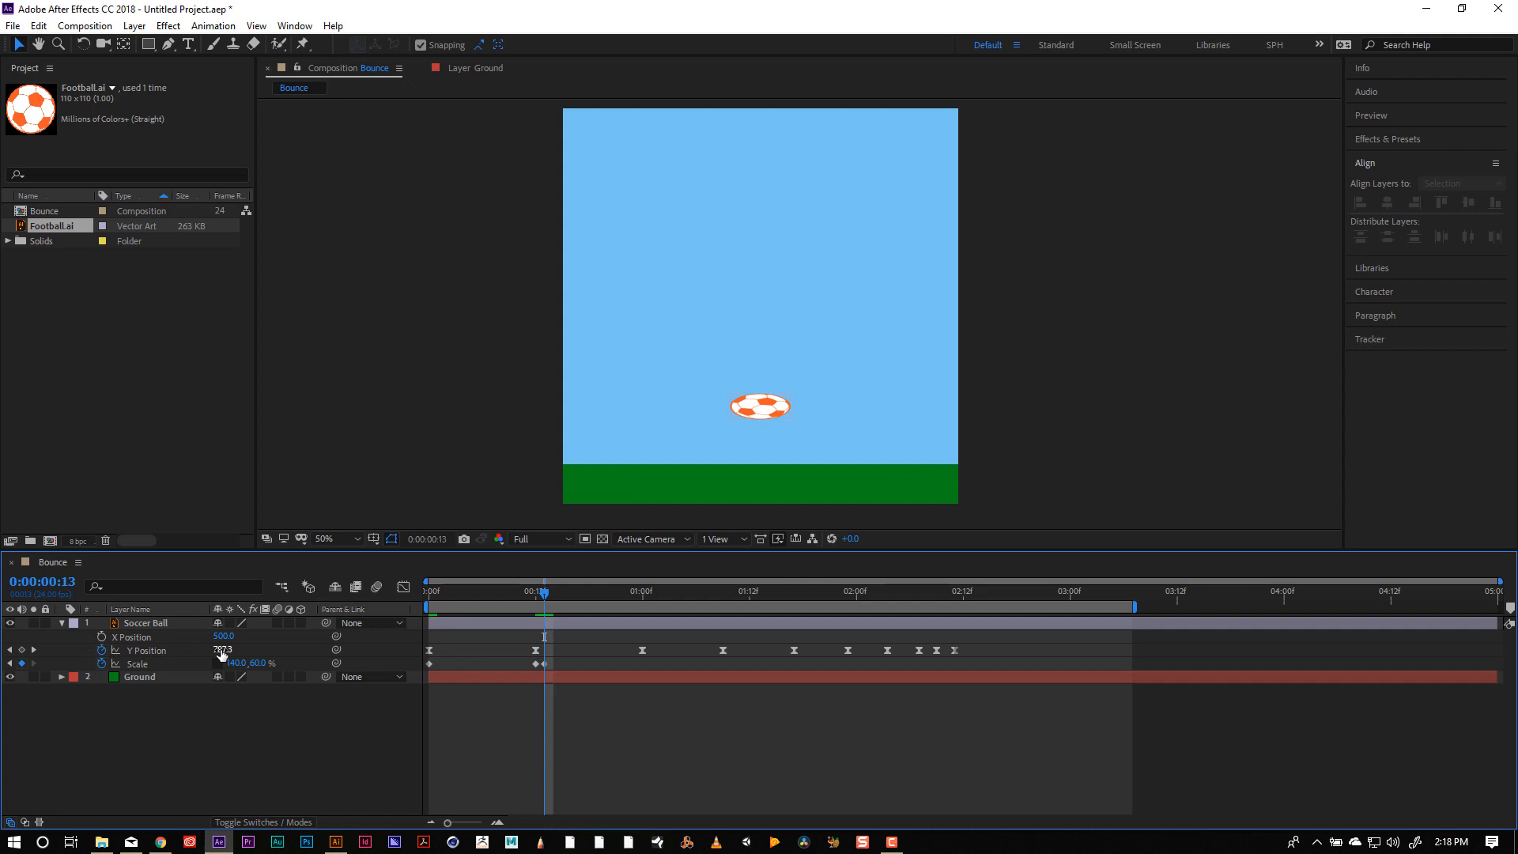
Hold the squashed ball on the ground by setting its Y Position to 901 at 0:00:00:13.
{"action": "left_click_drag", "start_coordinate": [221, 653], "coordinate": [300, 640]}
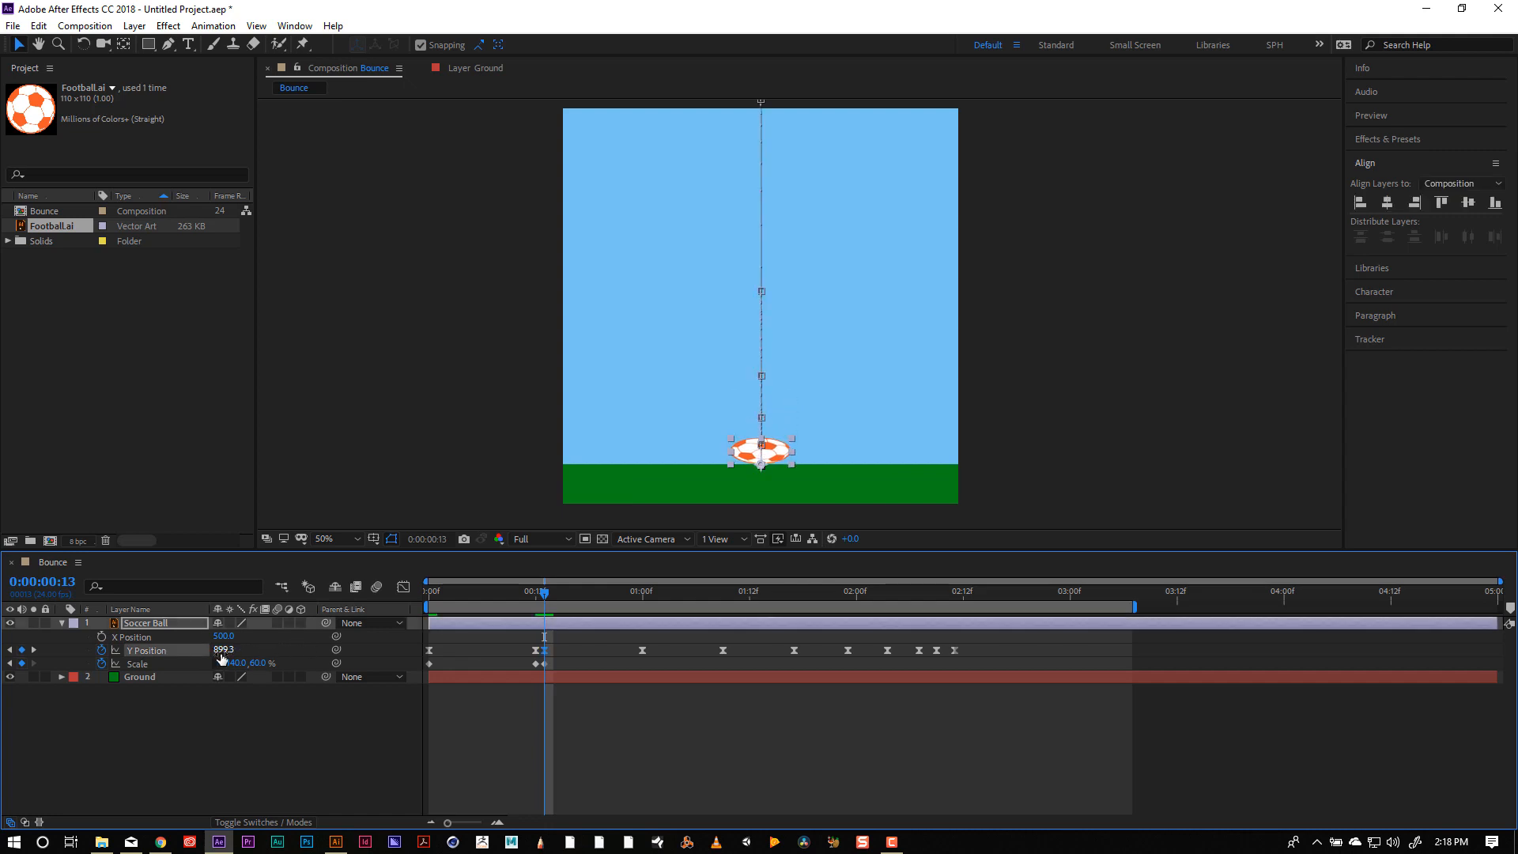
{"action": "left_click", "coordinate": [231, 650]}
{"action": "type", "text": "901"}
{"action": "key", "text": "Return"}
Paste the copied stretch keyframe into the ball's Scale property at 0:00:00:14.
{"action": "left_click_drag", "start_coordinate": [545, 595], "coordinate": [556, 596]}
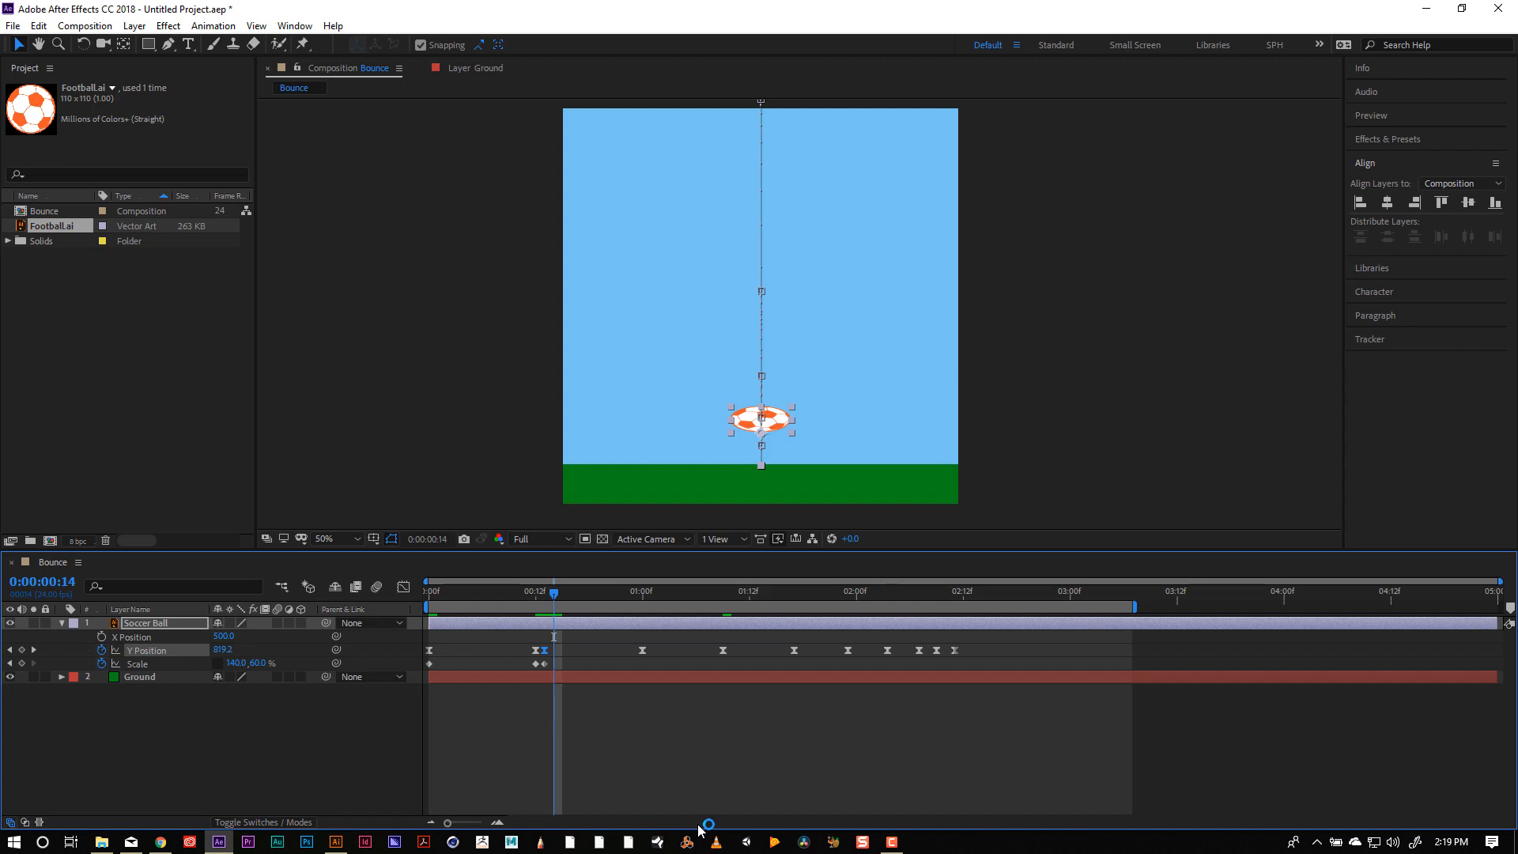
{"action": "key", "text": "ctrl+v"}
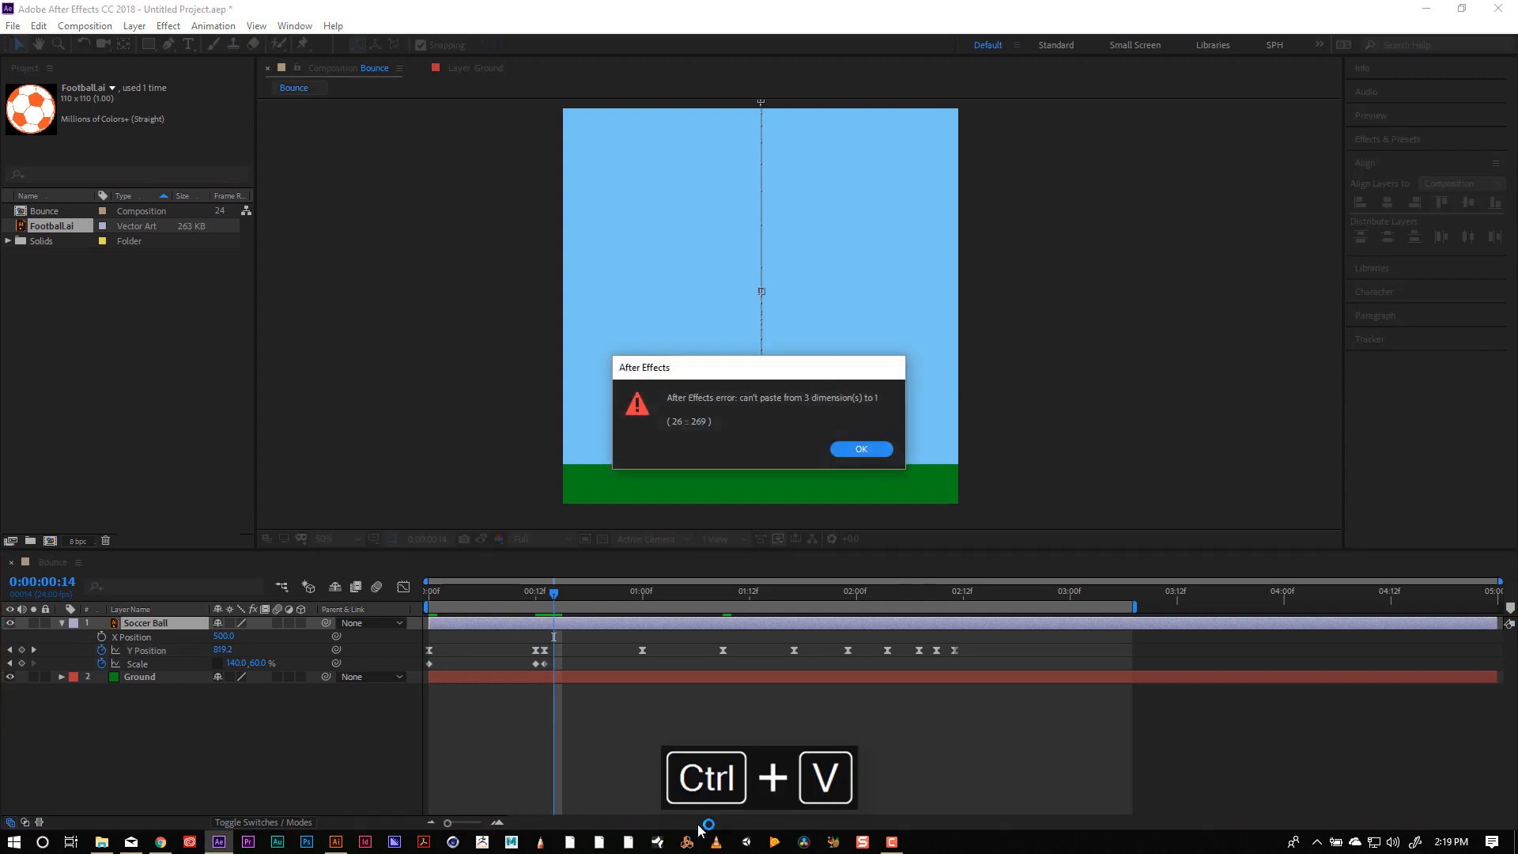
{"action": "left_click", "coordinate": [861, 450]}
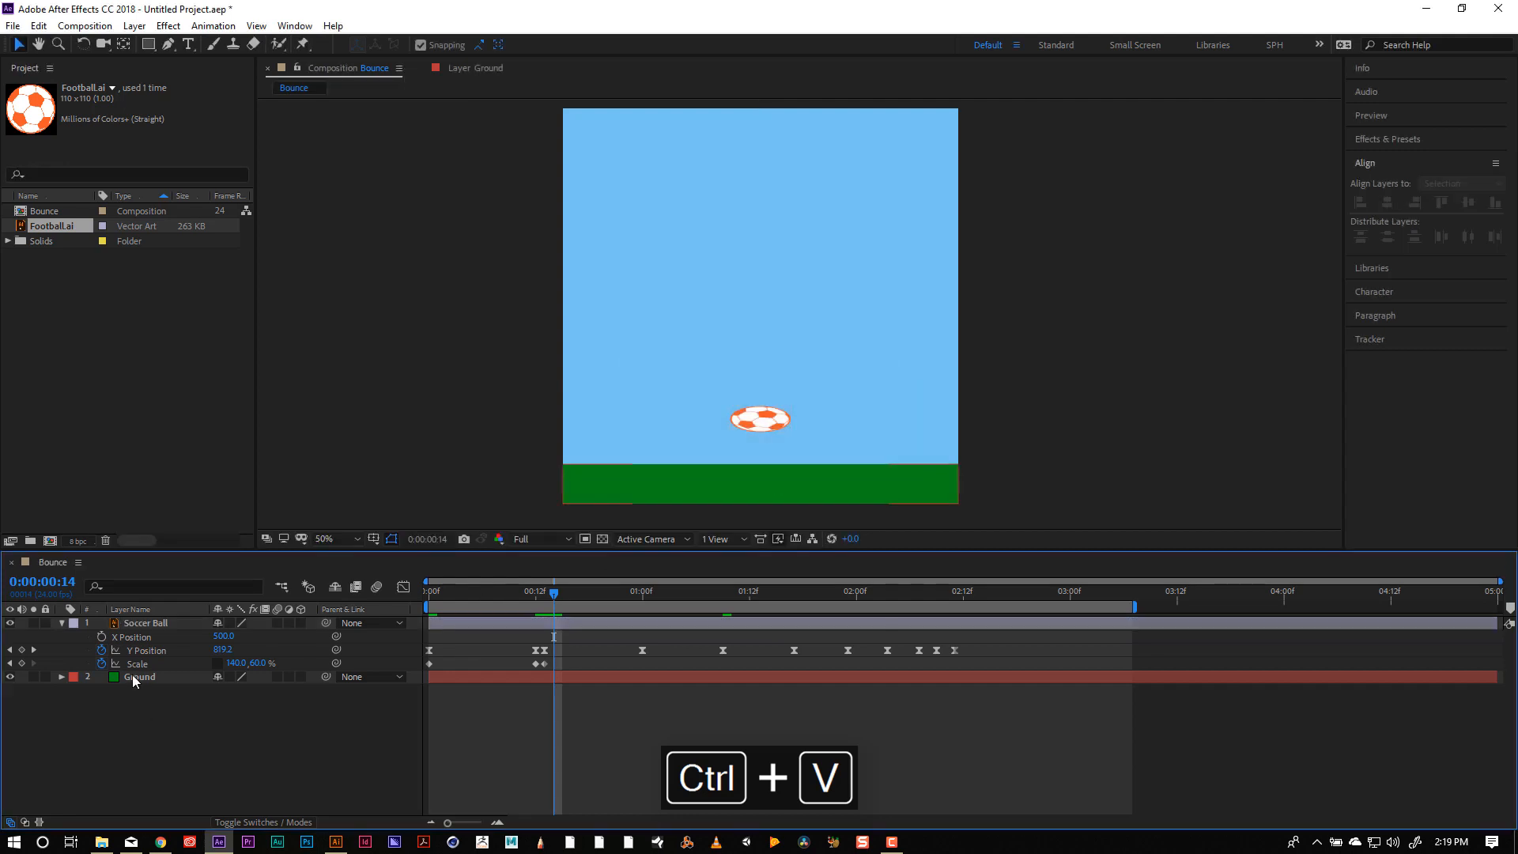
{"action": "left_click", "coordinate": [137, 663]}
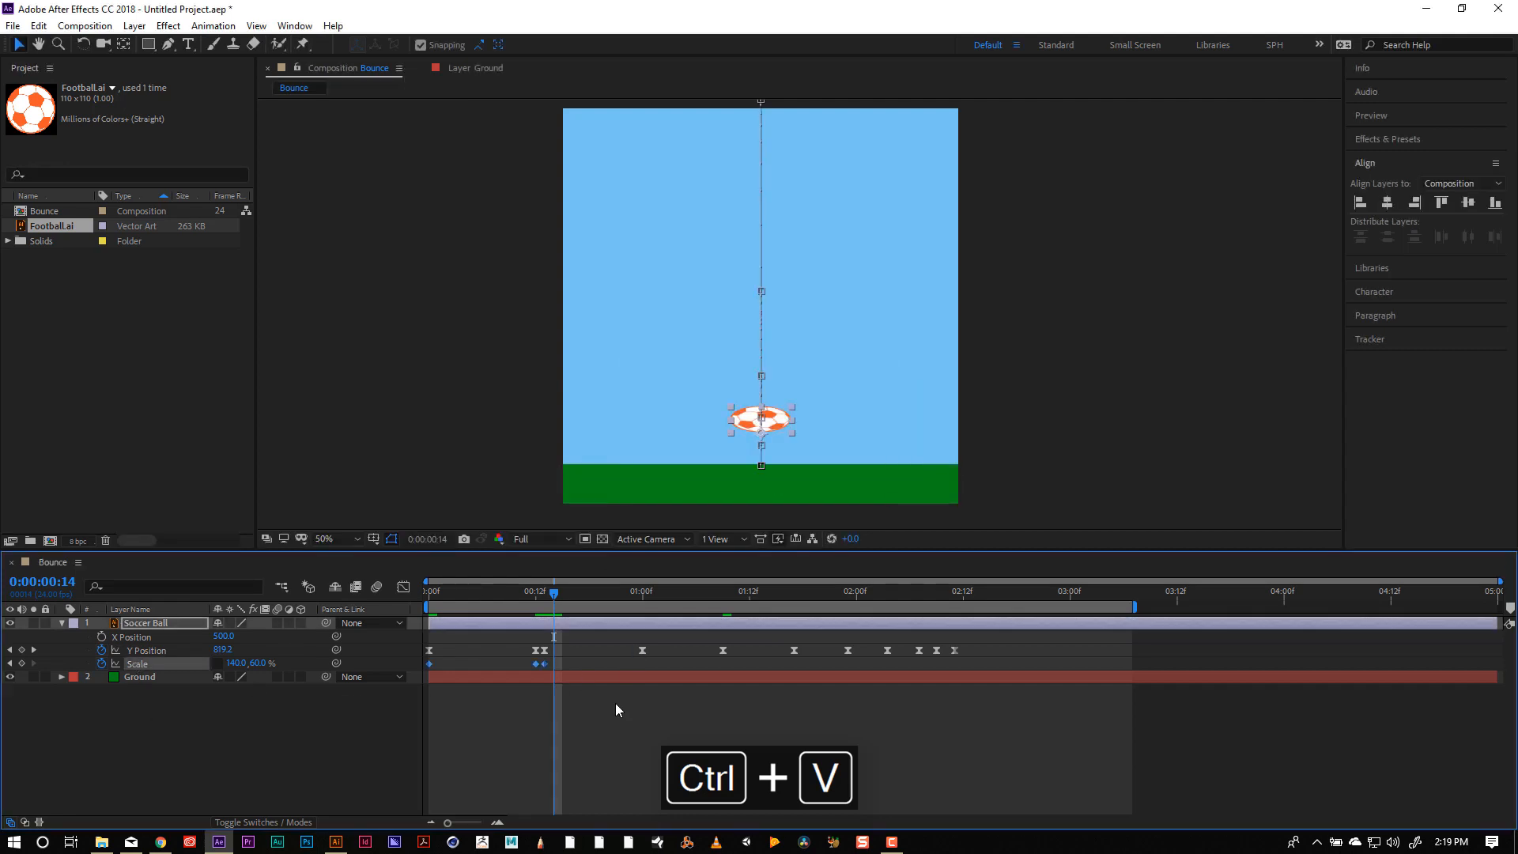
{"action": "key", "text": "ctrl+v"}
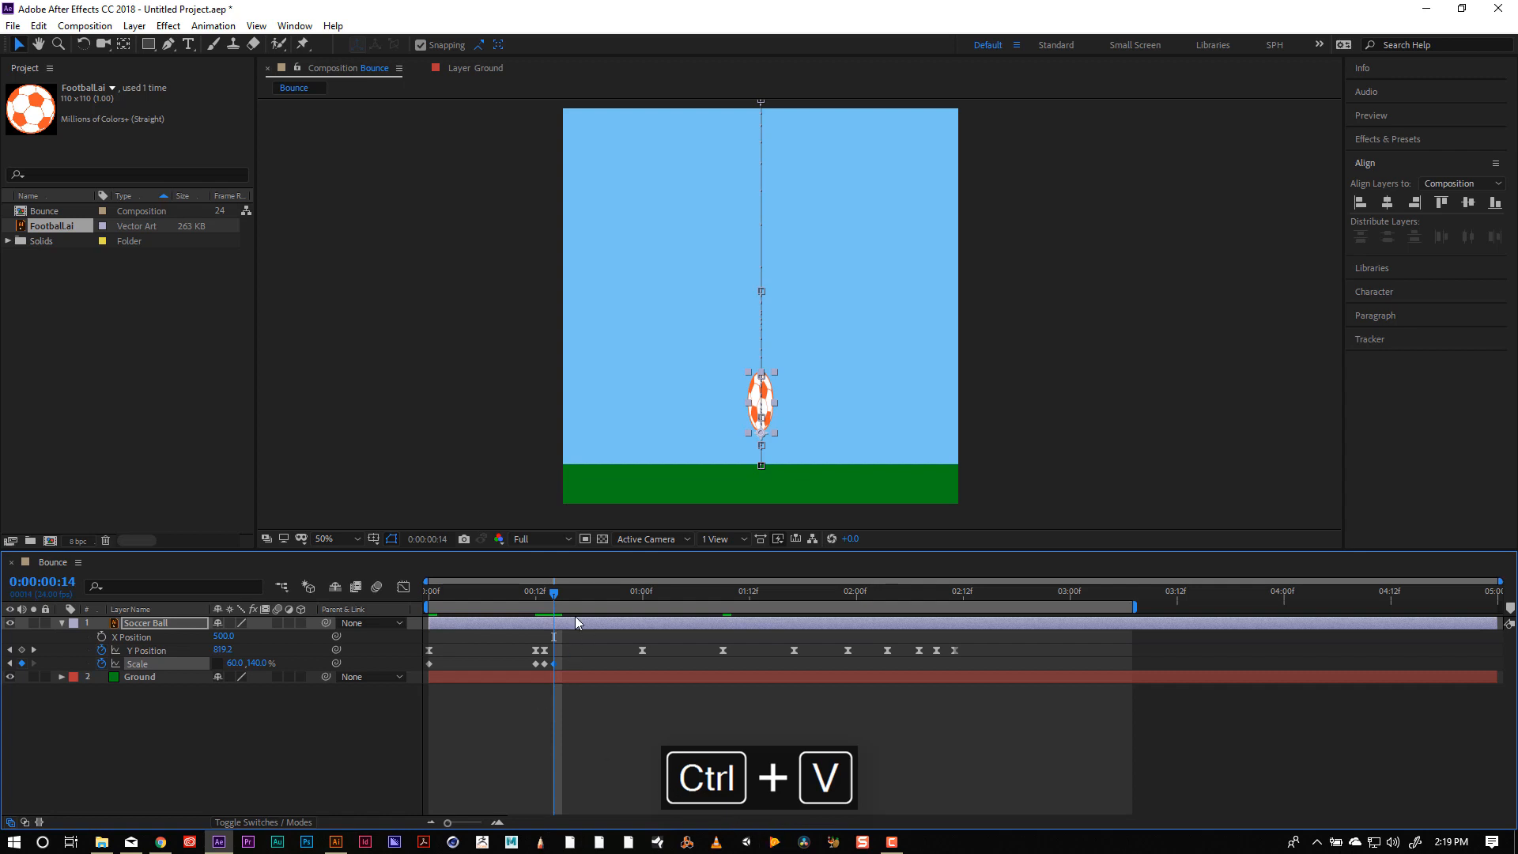
Return the ball to its normal shape at the first rebound's peak, 0:00:01:00, by setting its Scale to 100% width and 100% height.
{"action": "left_click_drag", "start_coordinate": [553, 593], "coordinate": [642, 594]}
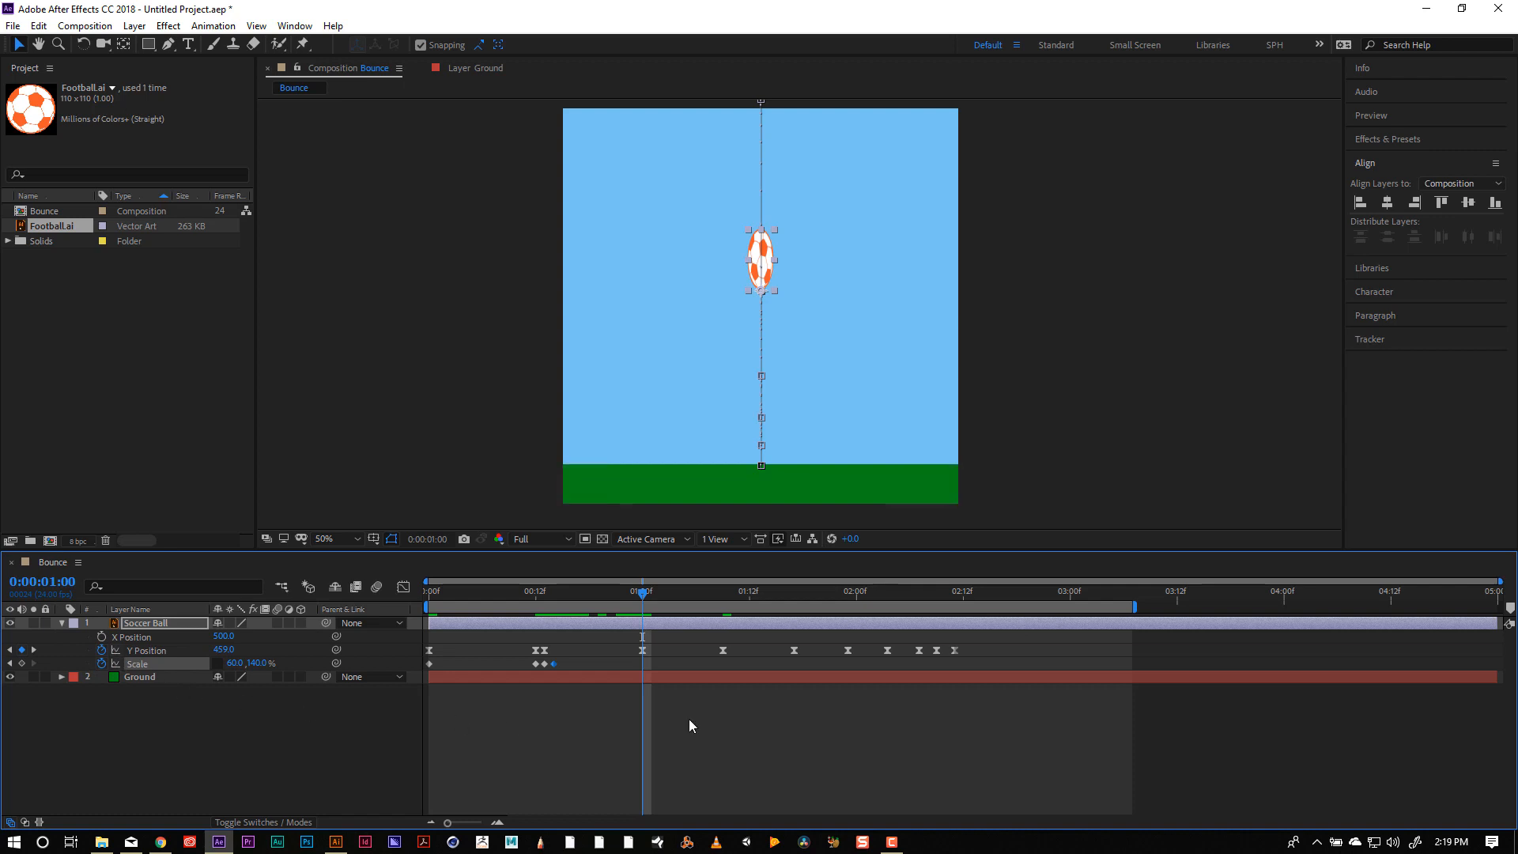
{"action": "left_click", "coordinate": [237, 663]}
{"action": "type", "text": "100"}
{"action": "key", "text": "Tab"}
{"action": "type", "text": "100"}
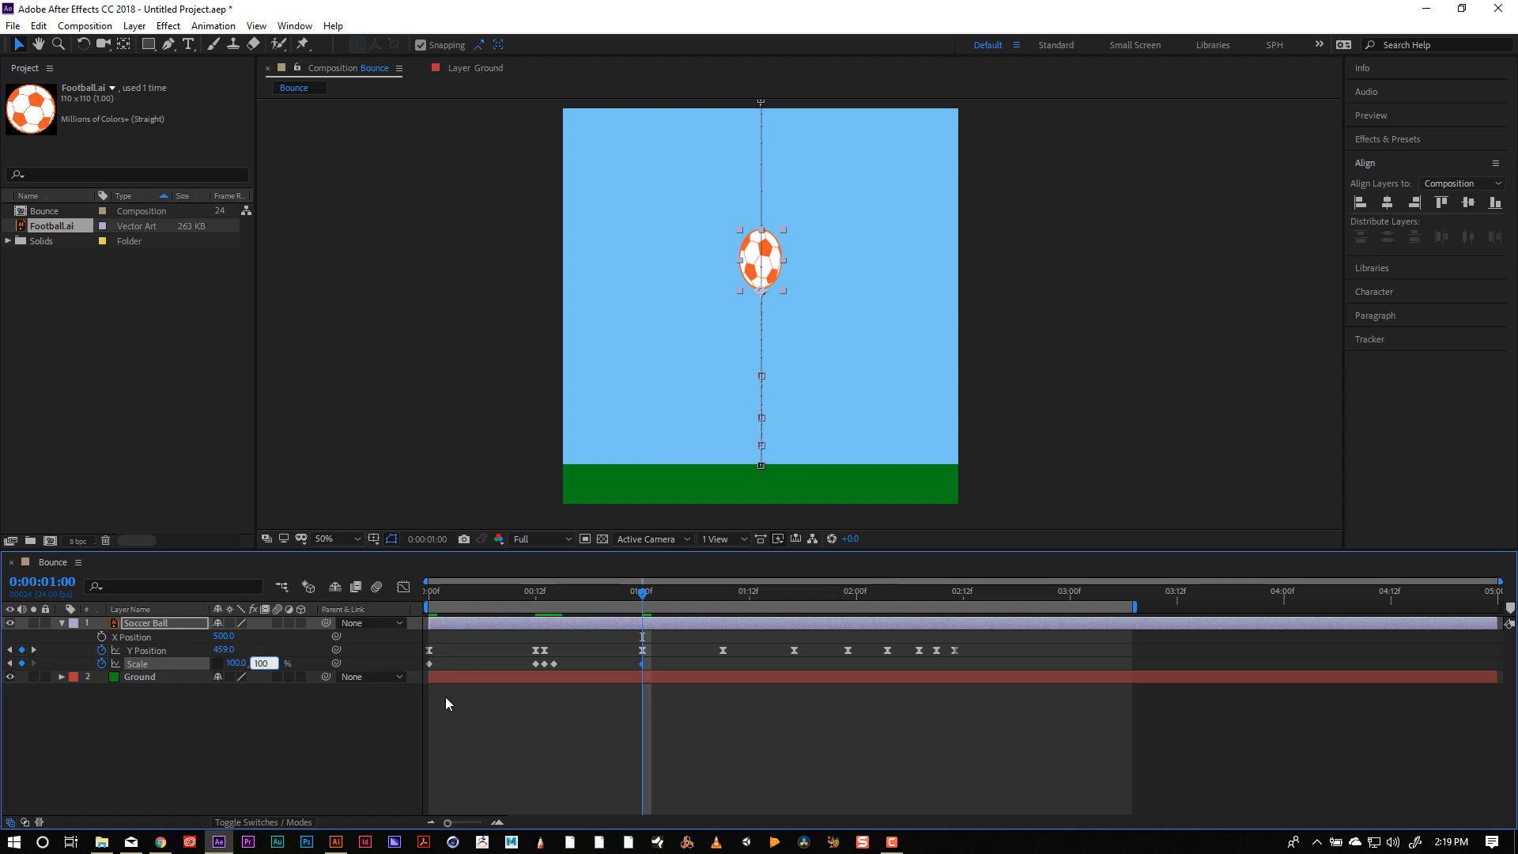
{"action": "left_click", "coordinate": [321, 739]}
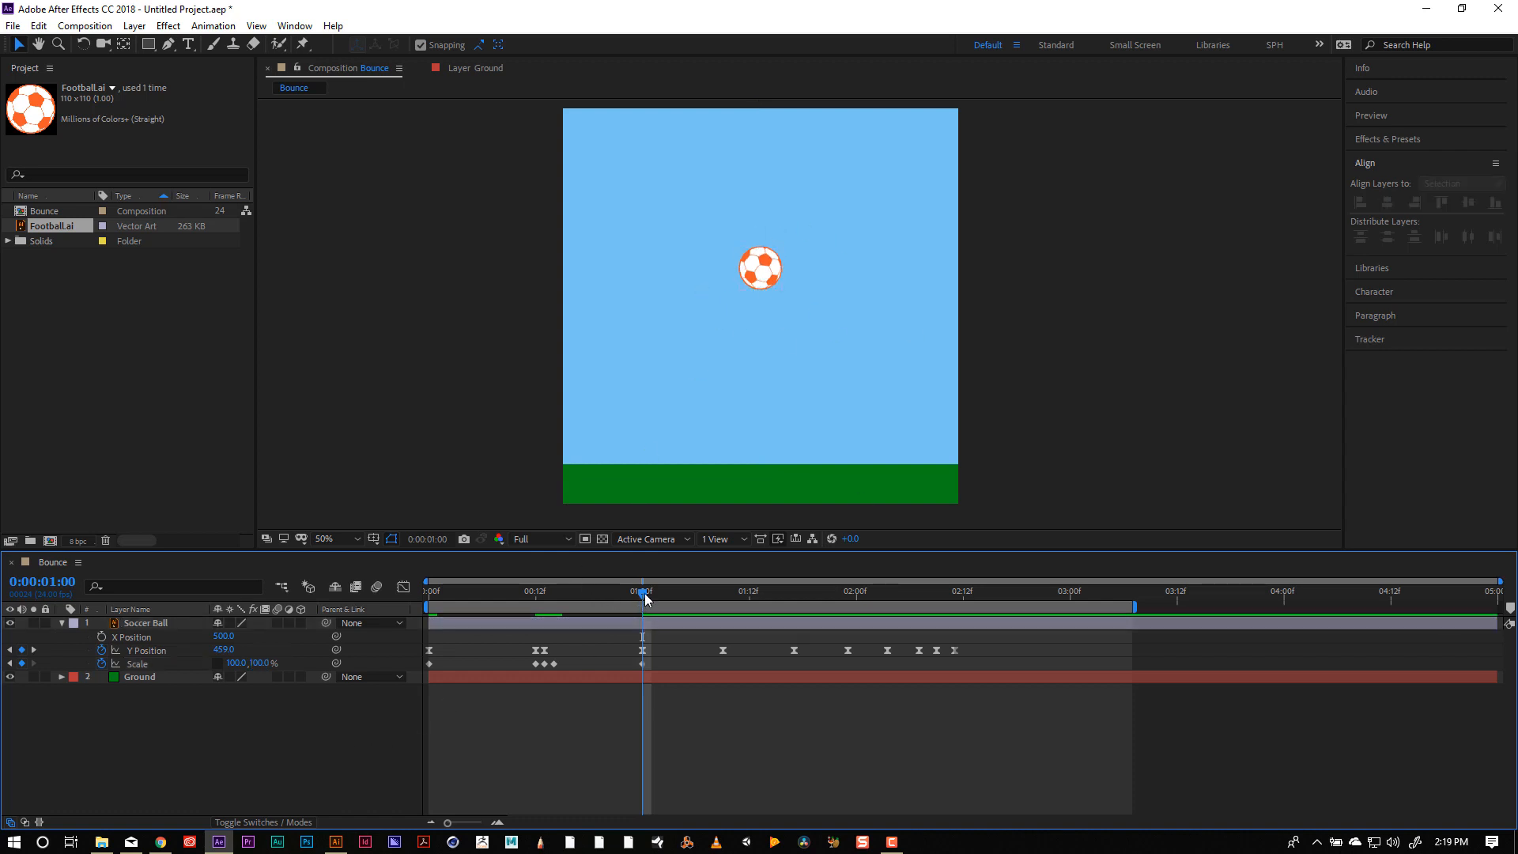
Stretch the ball at the second ground contact, 0:00:01:09, by setting its Scale to 80% width and 120% height.
{"action": "left_click_drag", "start_coordinate": [642, 593], "coordinate": [723, 594]}
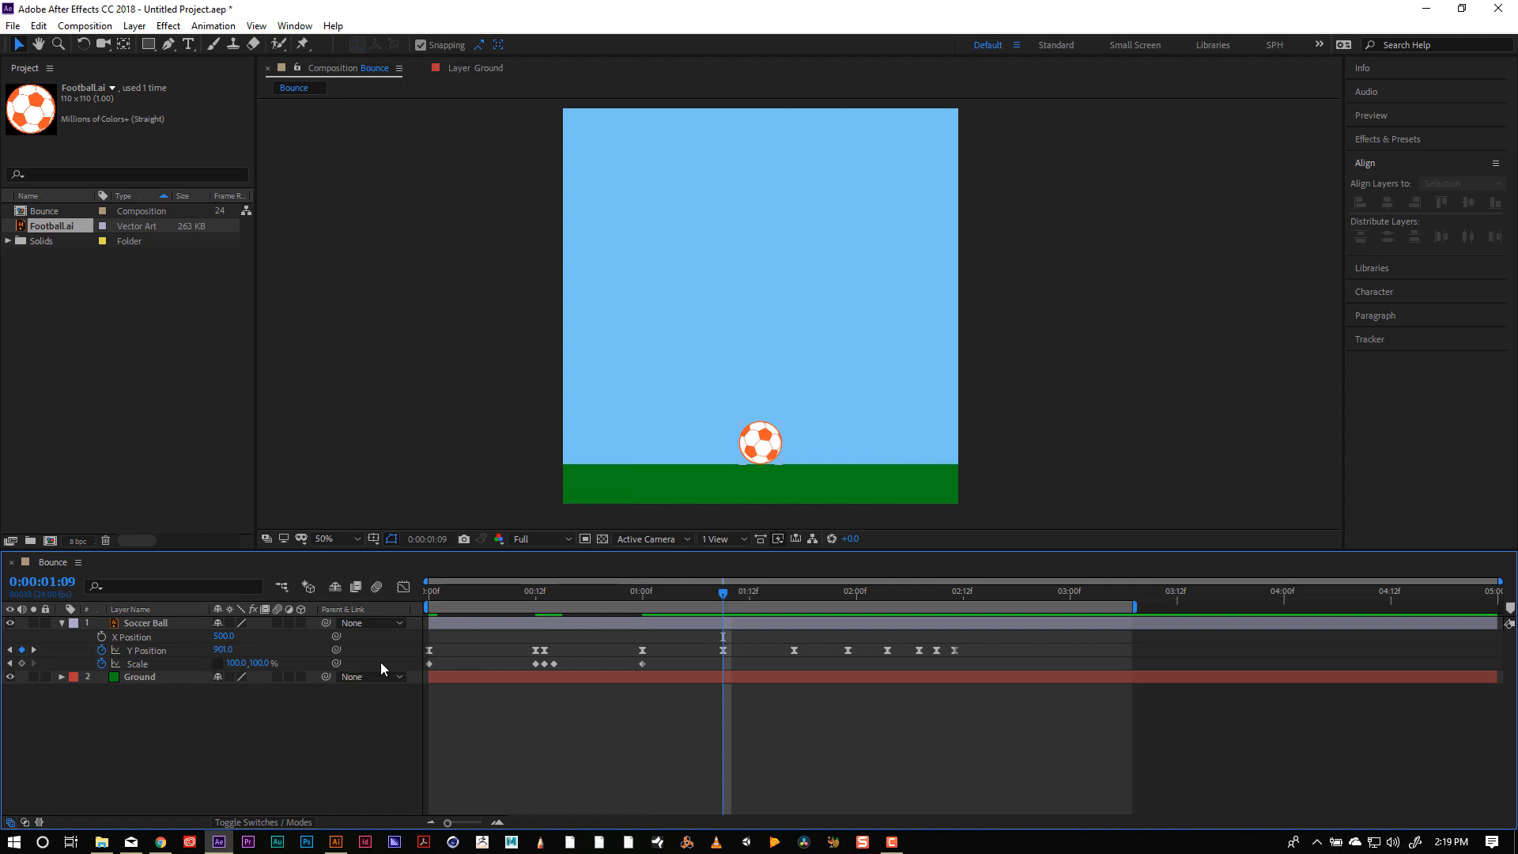
{"action": "left_click", "coordinate": [237, 664]}
{"action": "type", "text": "80"}
{"action": "key", "text": "Tab"}
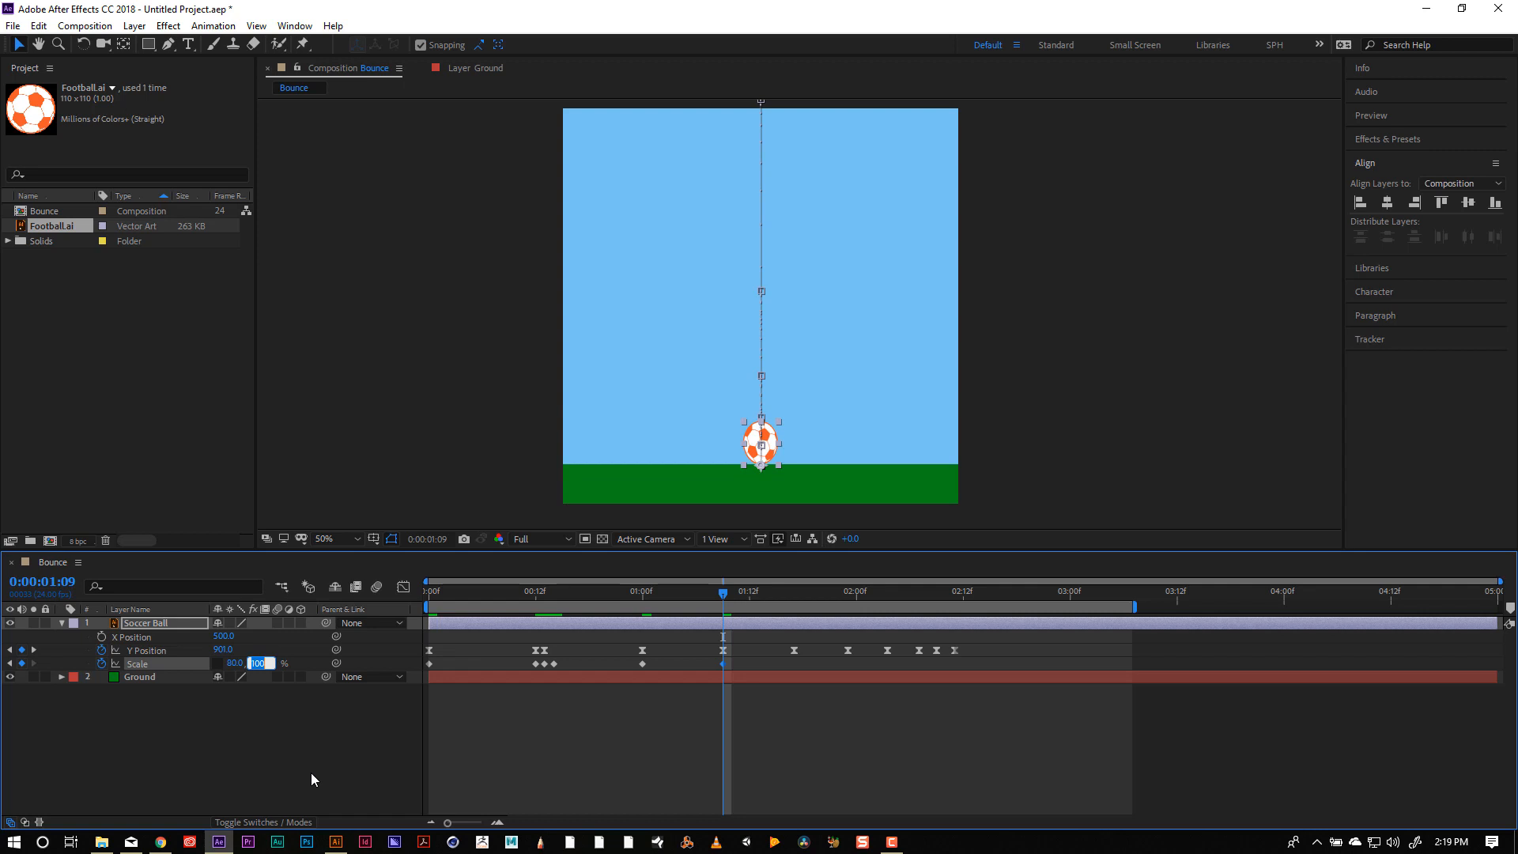
{"action": "type", "text": "120"}
{"action": "key", "text": "Tab"}
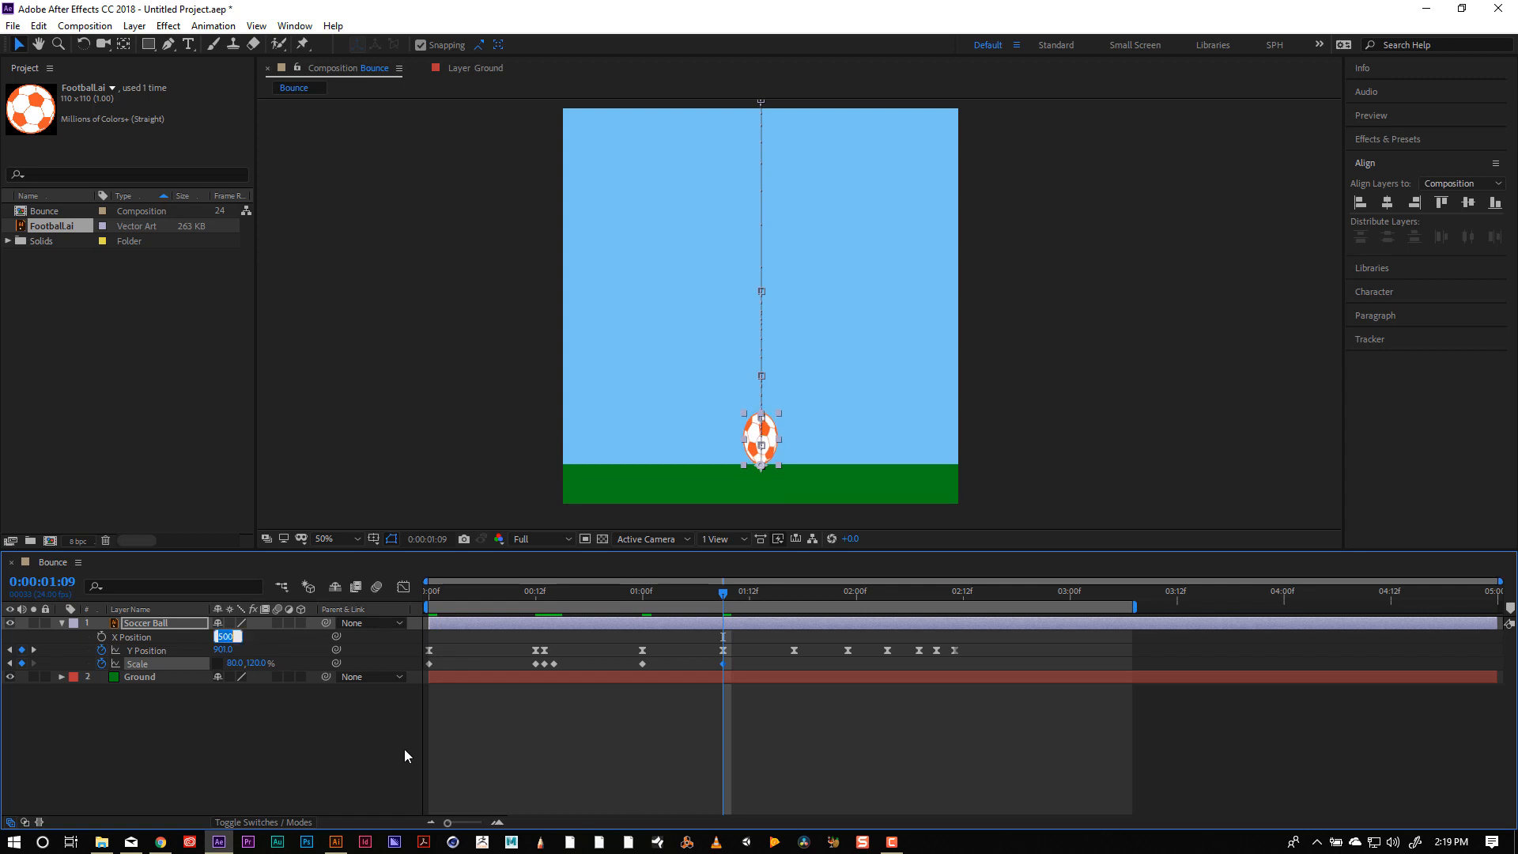
Squash the ball one frame after the second contact, at 0:00:01:10, by setting its Scale to 120% width and 80% height.
{"action": "left_click_drag", "start_coordinate": [721, 594], "coordinate": [719, 645]}
{"action": "left_click_drag", "start_coordinate": [721, 594], "coordinate": [727, 593]}
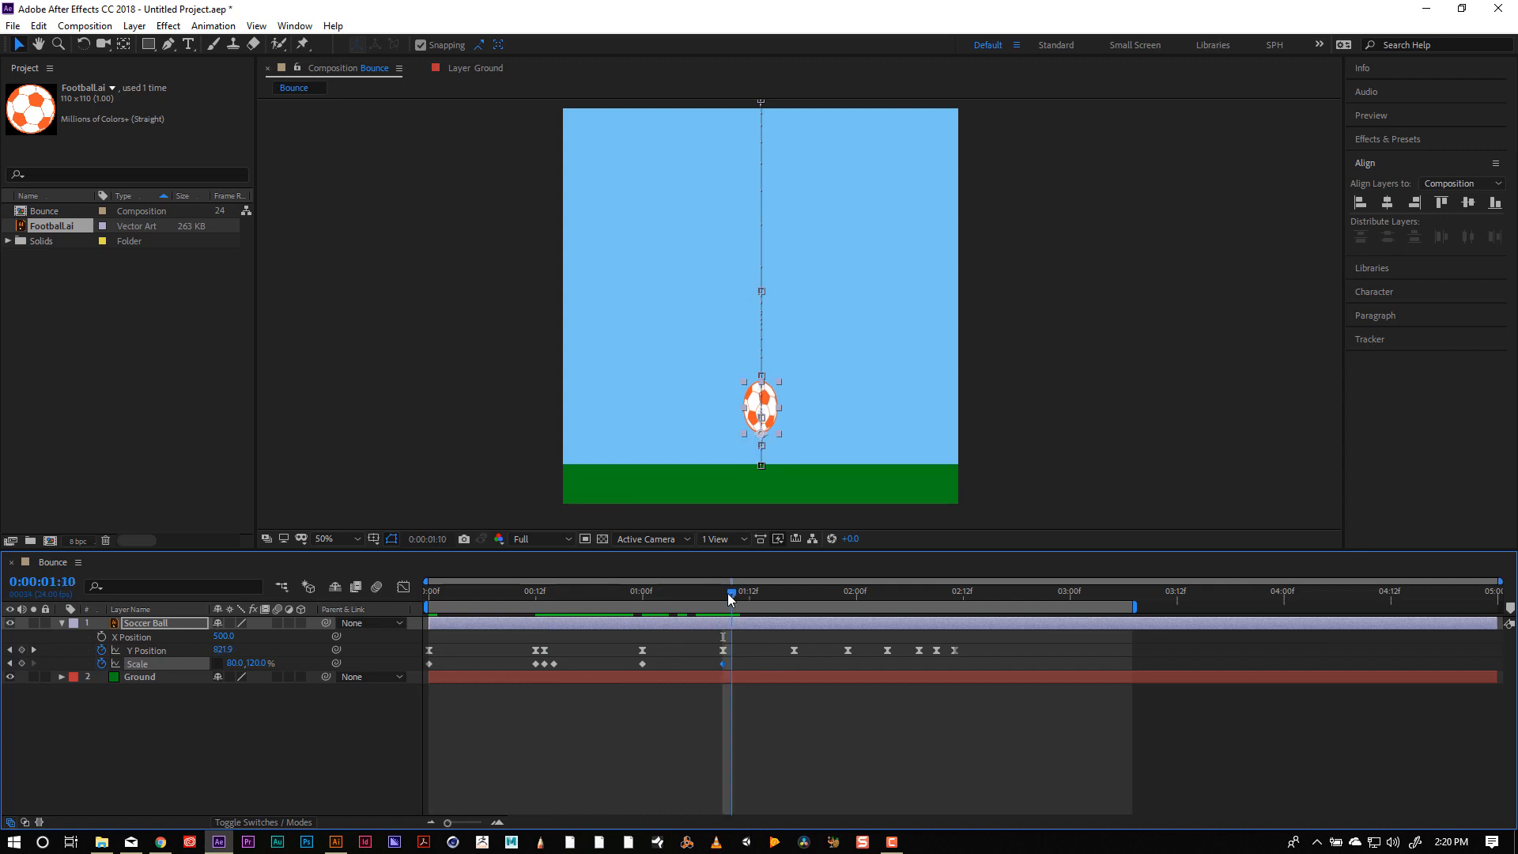
{"action": "left_click", "coordinate": [234, 663]}
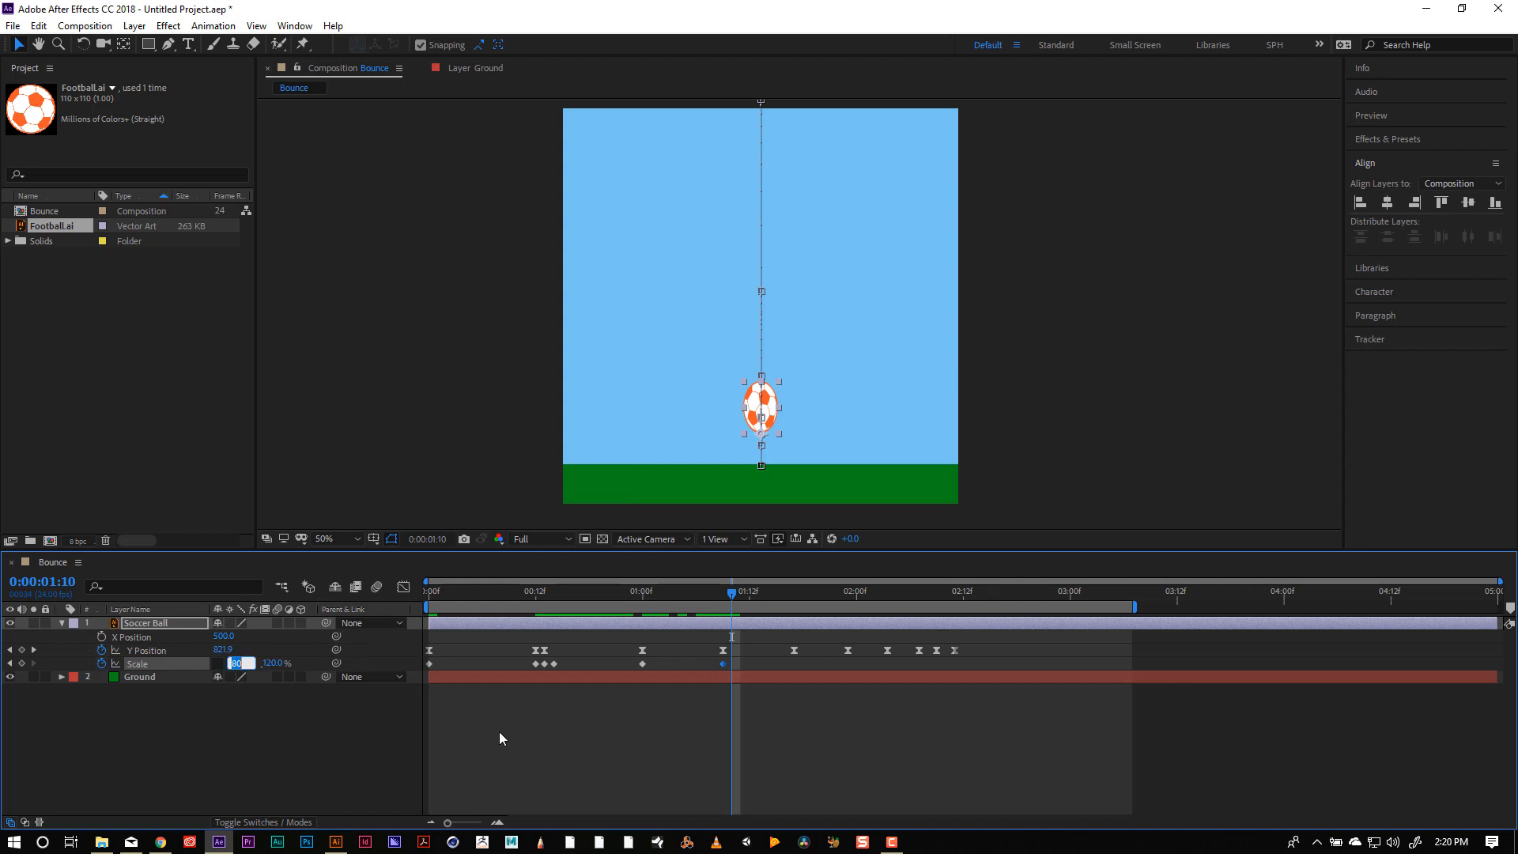
{"action": "type", "text": "120"}
{"action": "key", "text": "Tab"}
{"action": "key", "text": "Tab"}
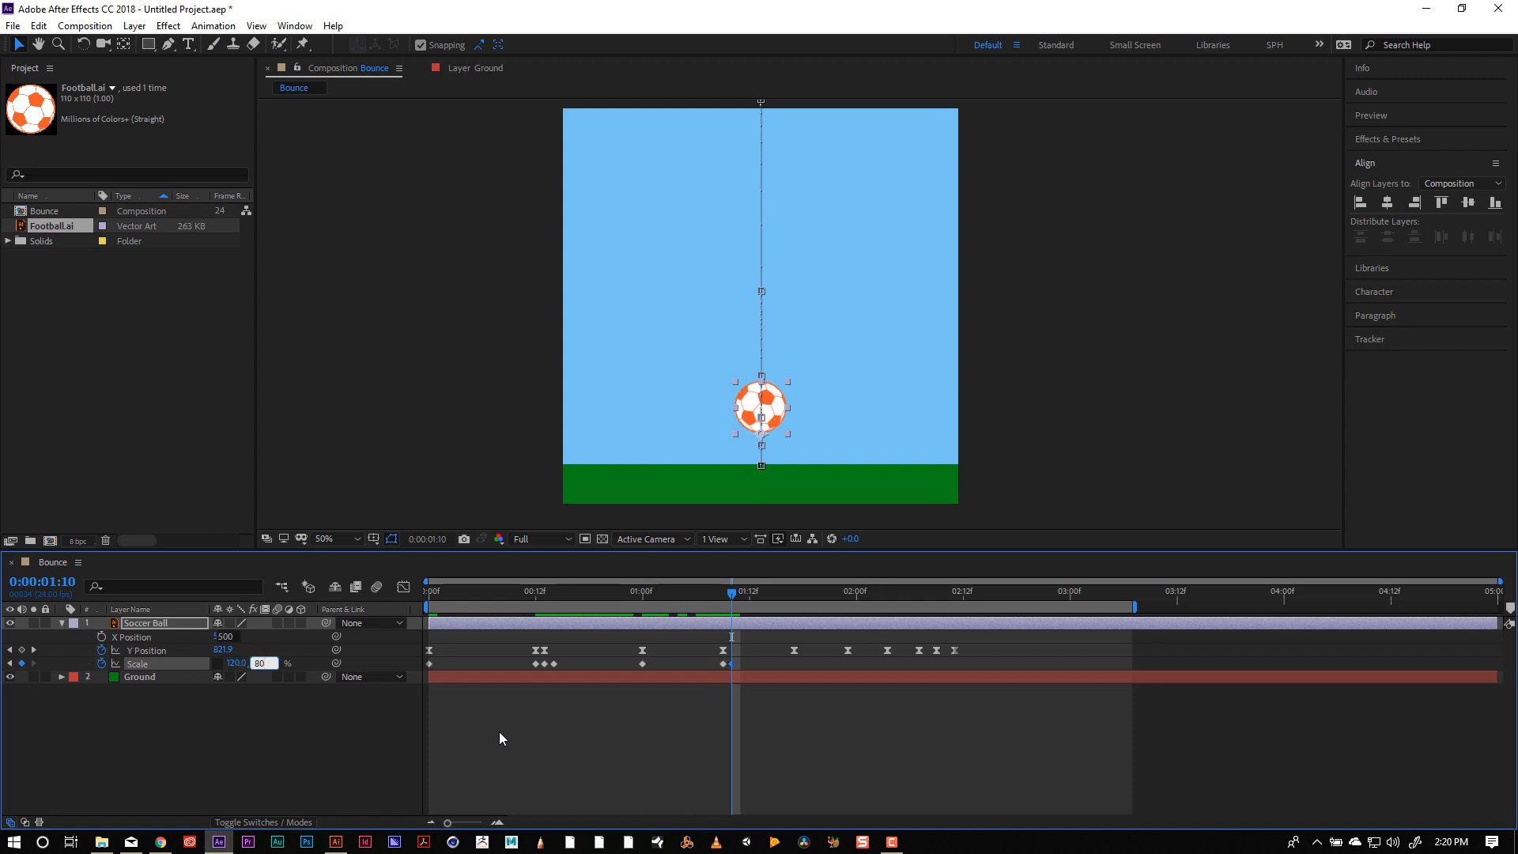
{"action": "left_click", "coordinate": [356, 738]}
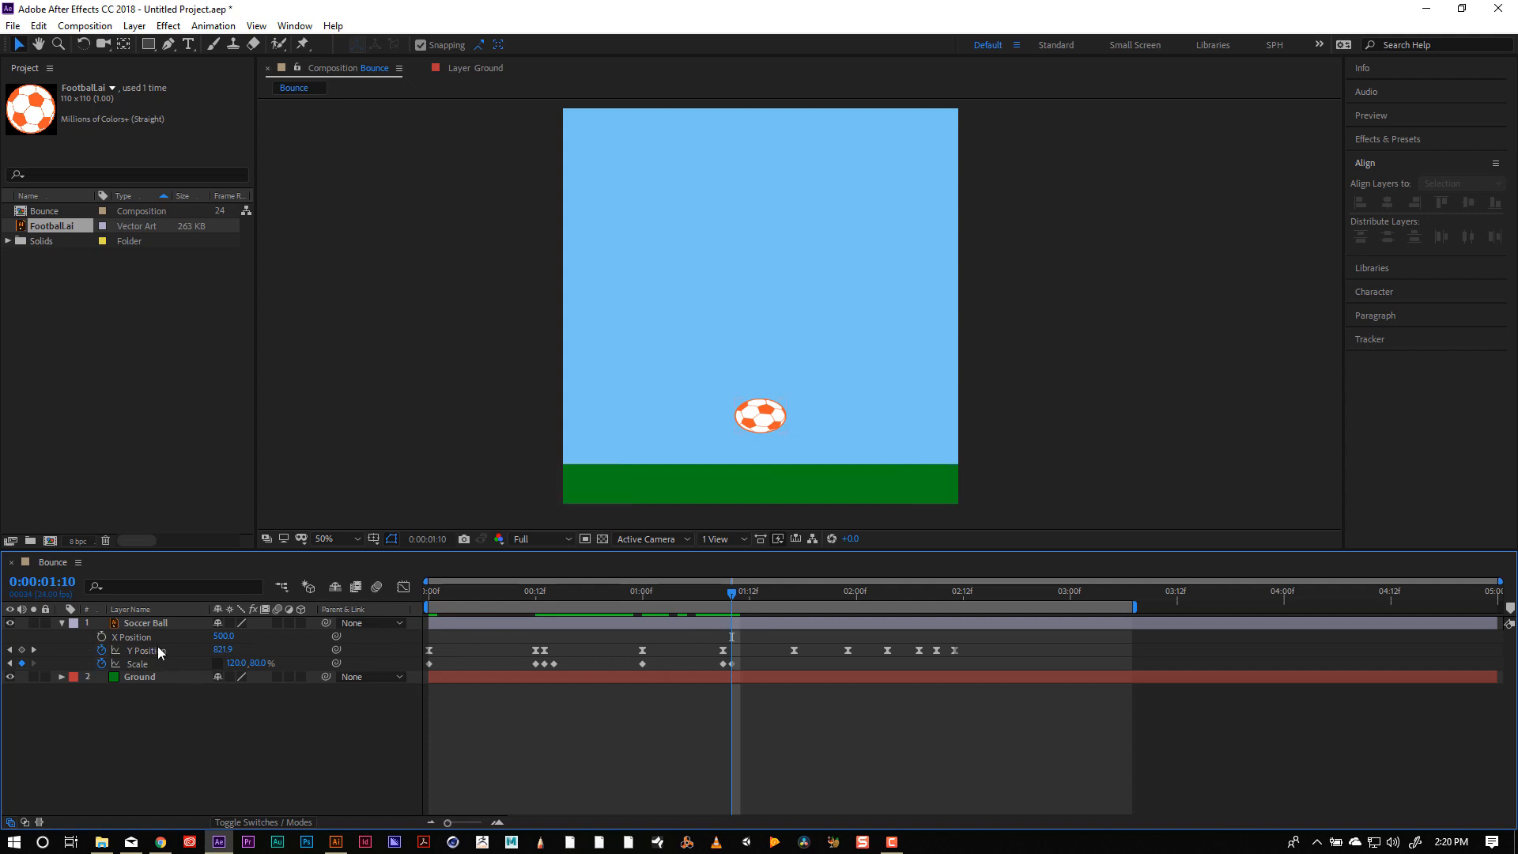
Keep the squashed ball on the ground by setting its Y Position to 901 at 0:00:01:10.
{"action": "left_click_drag", "start_coordinate": [223, 649], "coordinate": [272, 649]}
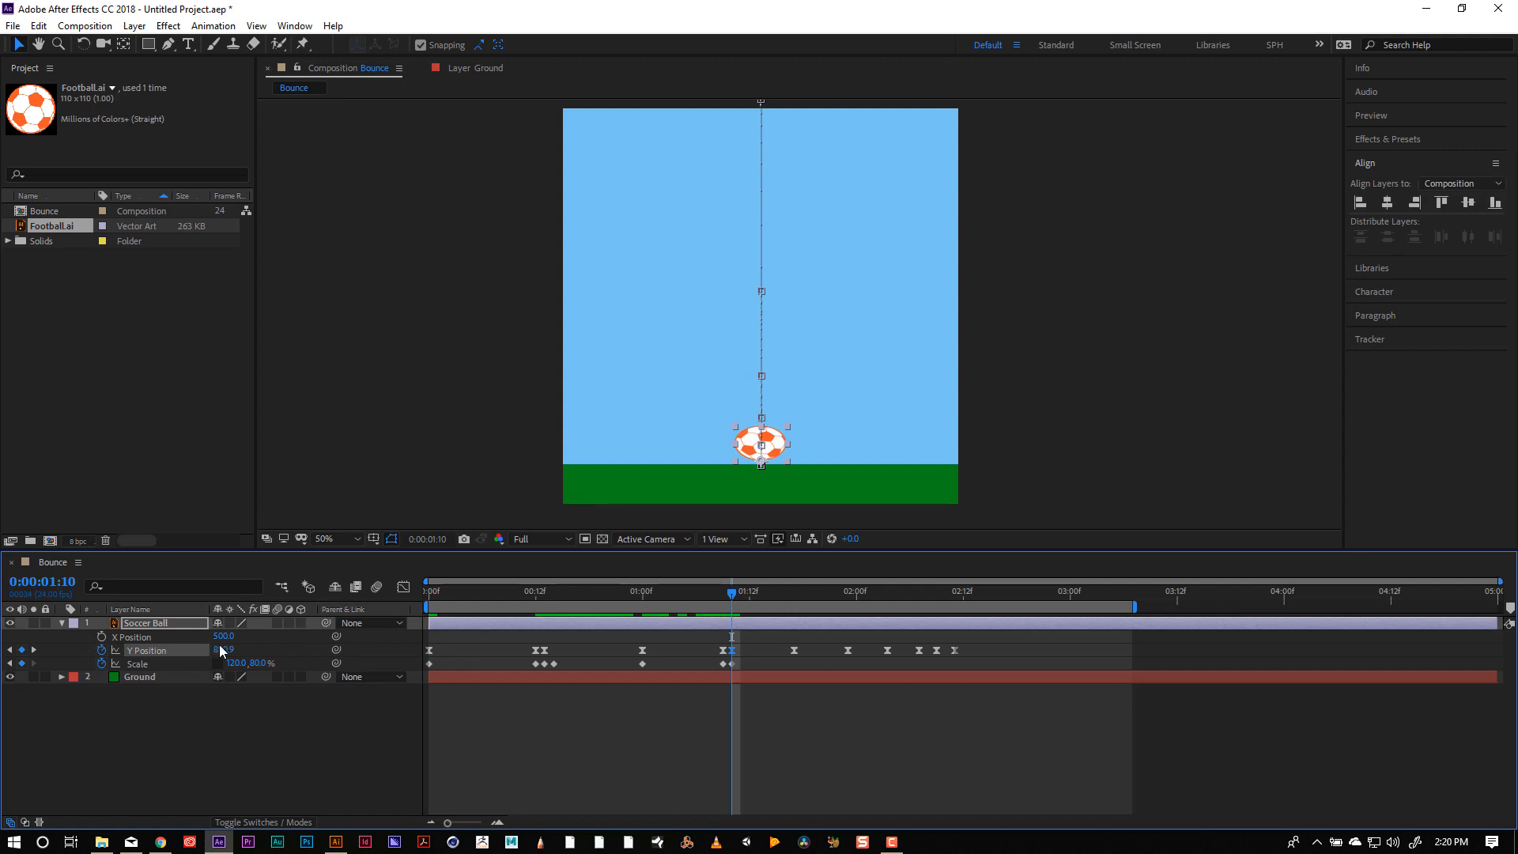
{"action": "left_click", "coordinate": [224, 650]}
{"action": "type", "text": "8"}
{"action": "key", "text": "BackSpace"}
{"action": "type", "text": "901"}
{"action": "key", "text": "Return"}
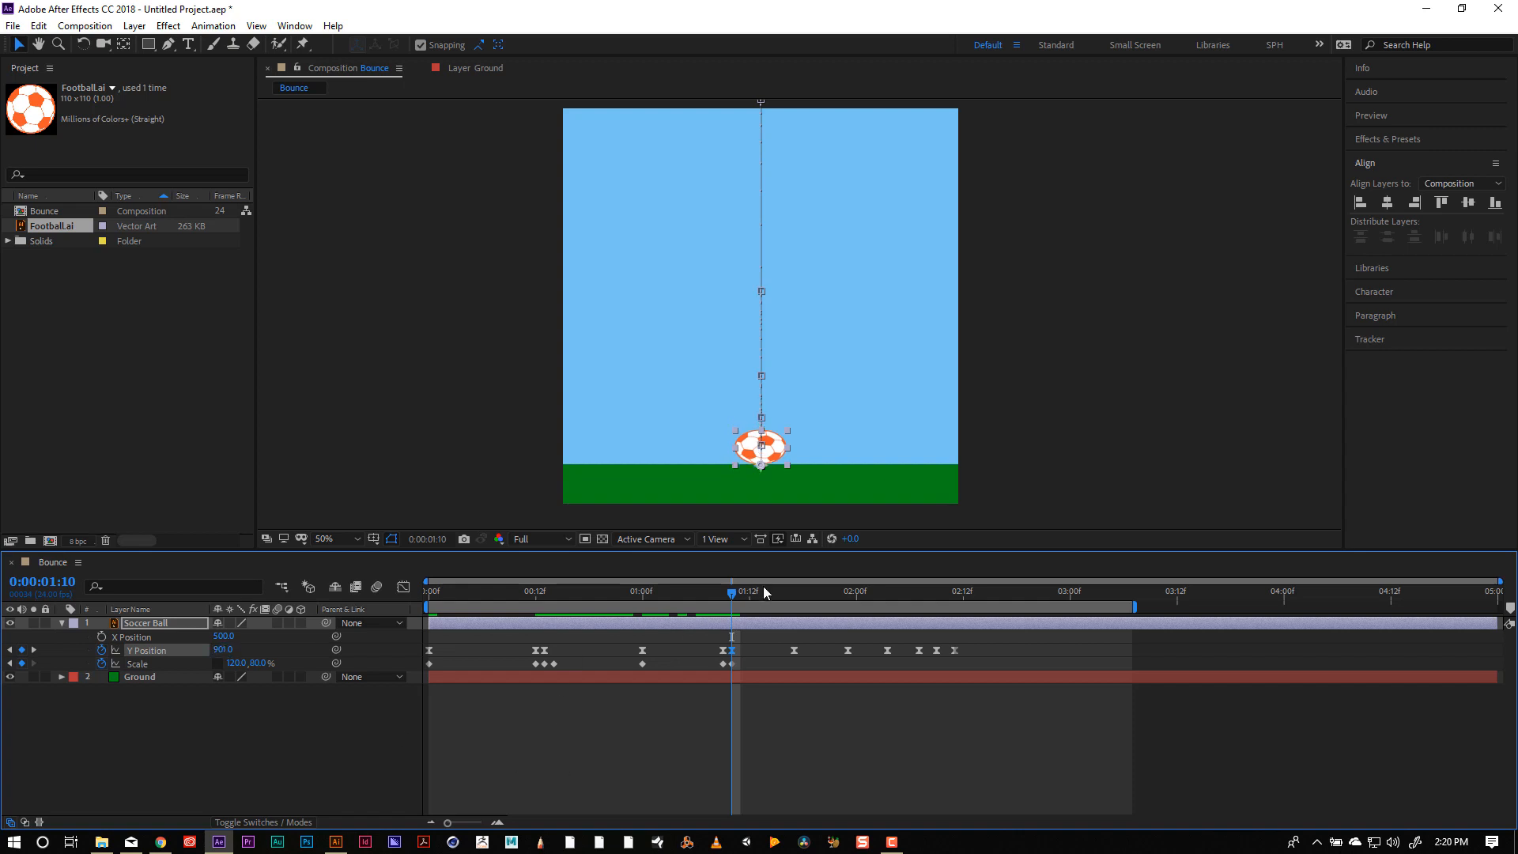
Copy the stretched Scale keyframe at 0:00:01:09 and paste it at 0:00:01:11.
{"action": "left_click", "coordinate": [739, 594]}
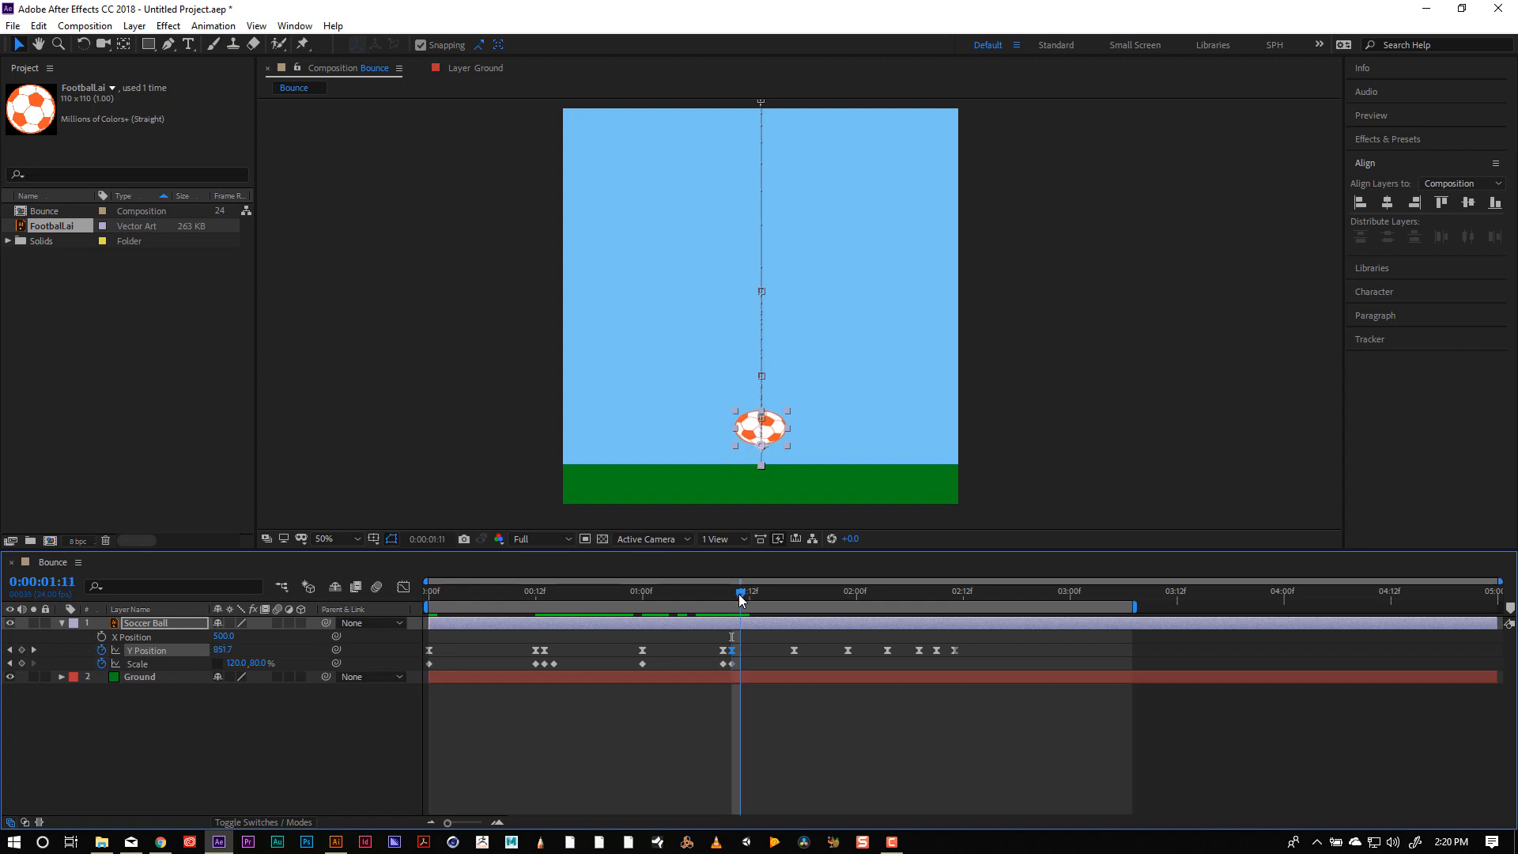
{"action": "left_click", "coordinate": [722, 663]}
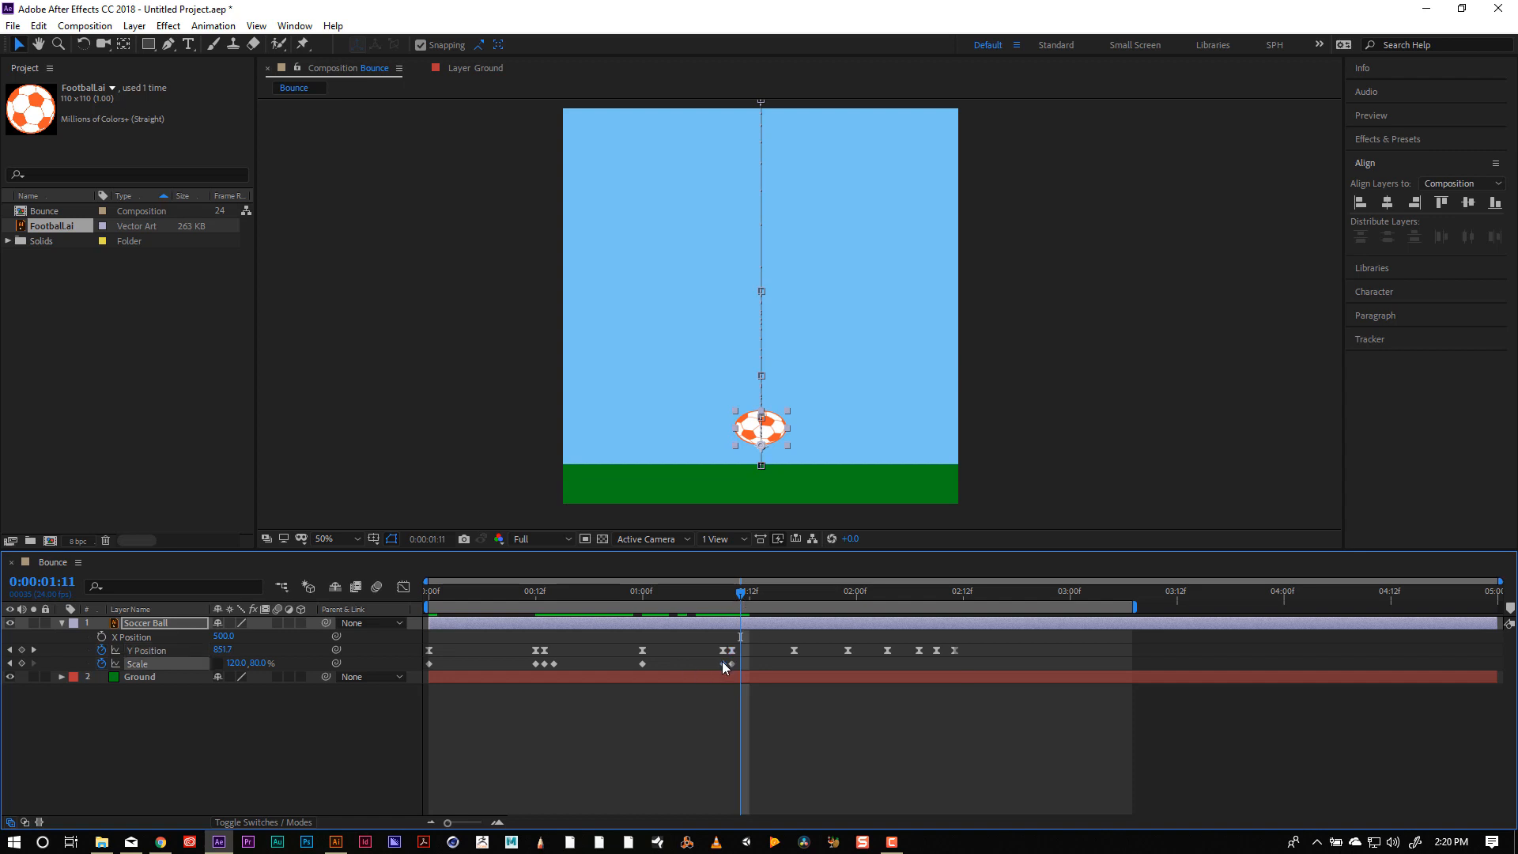
{"action": "key", "text": "ctrl+c"}
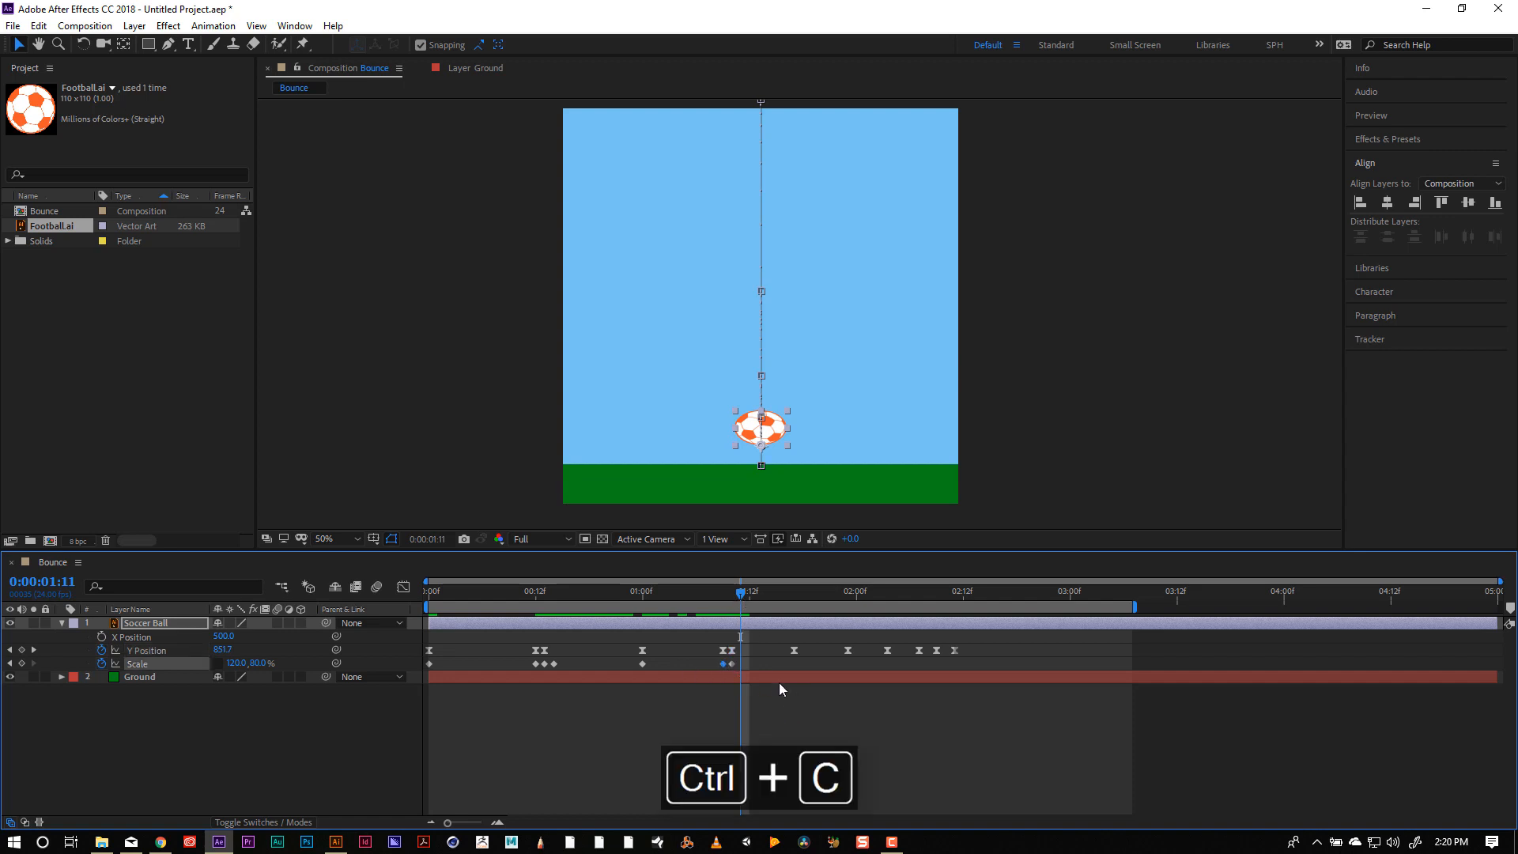
{"action": "key", "text": "ctrl+v"}
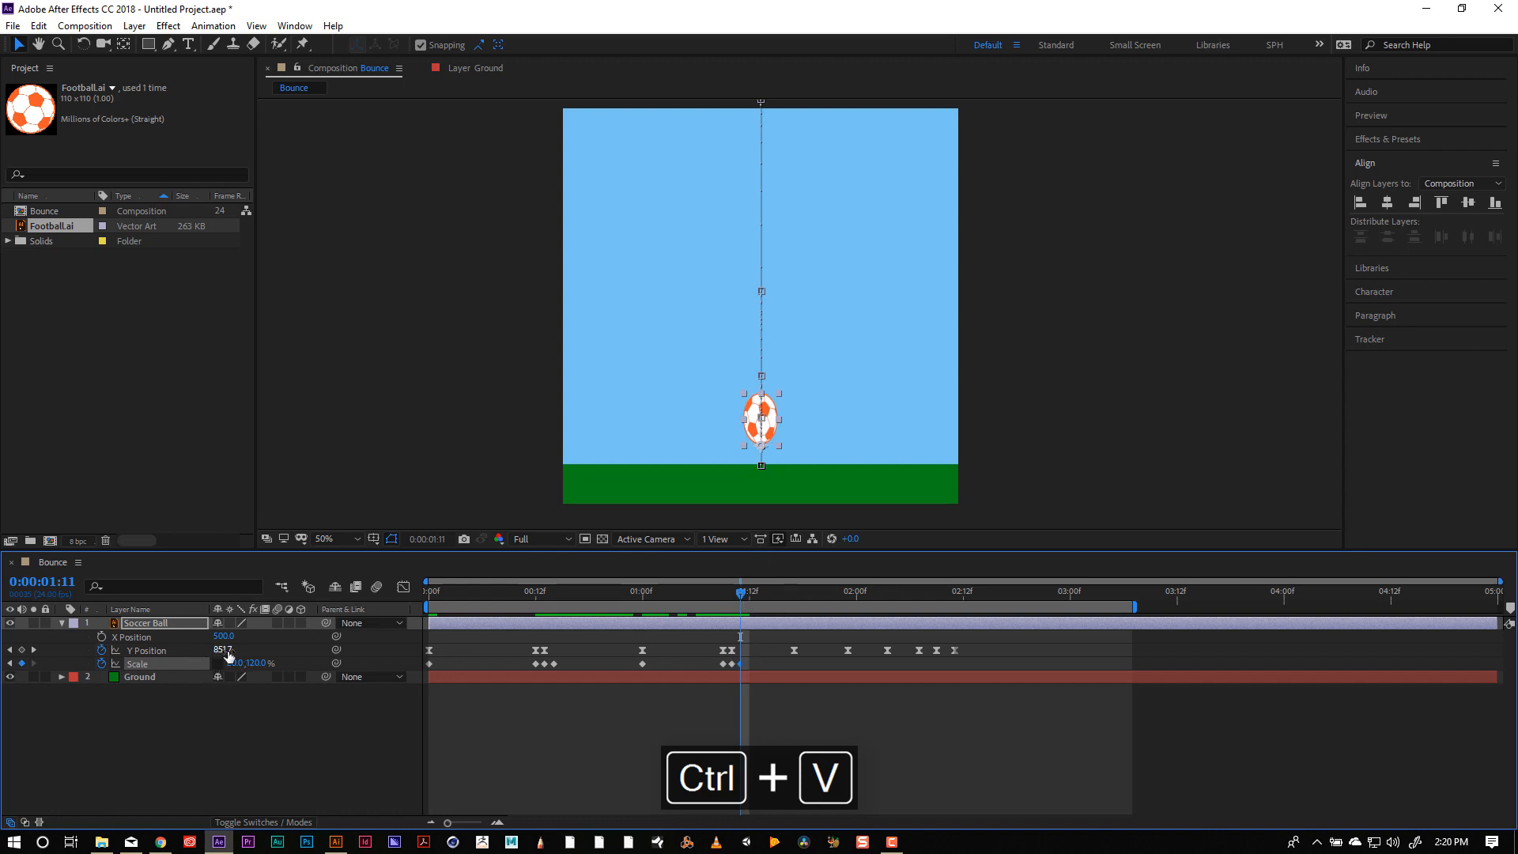
Set the ball's Y Position to 901 at 0:00:01:11 so the stretched ball stays on the ground.
{"action": "left_click", "coordinate": [222, 651]}
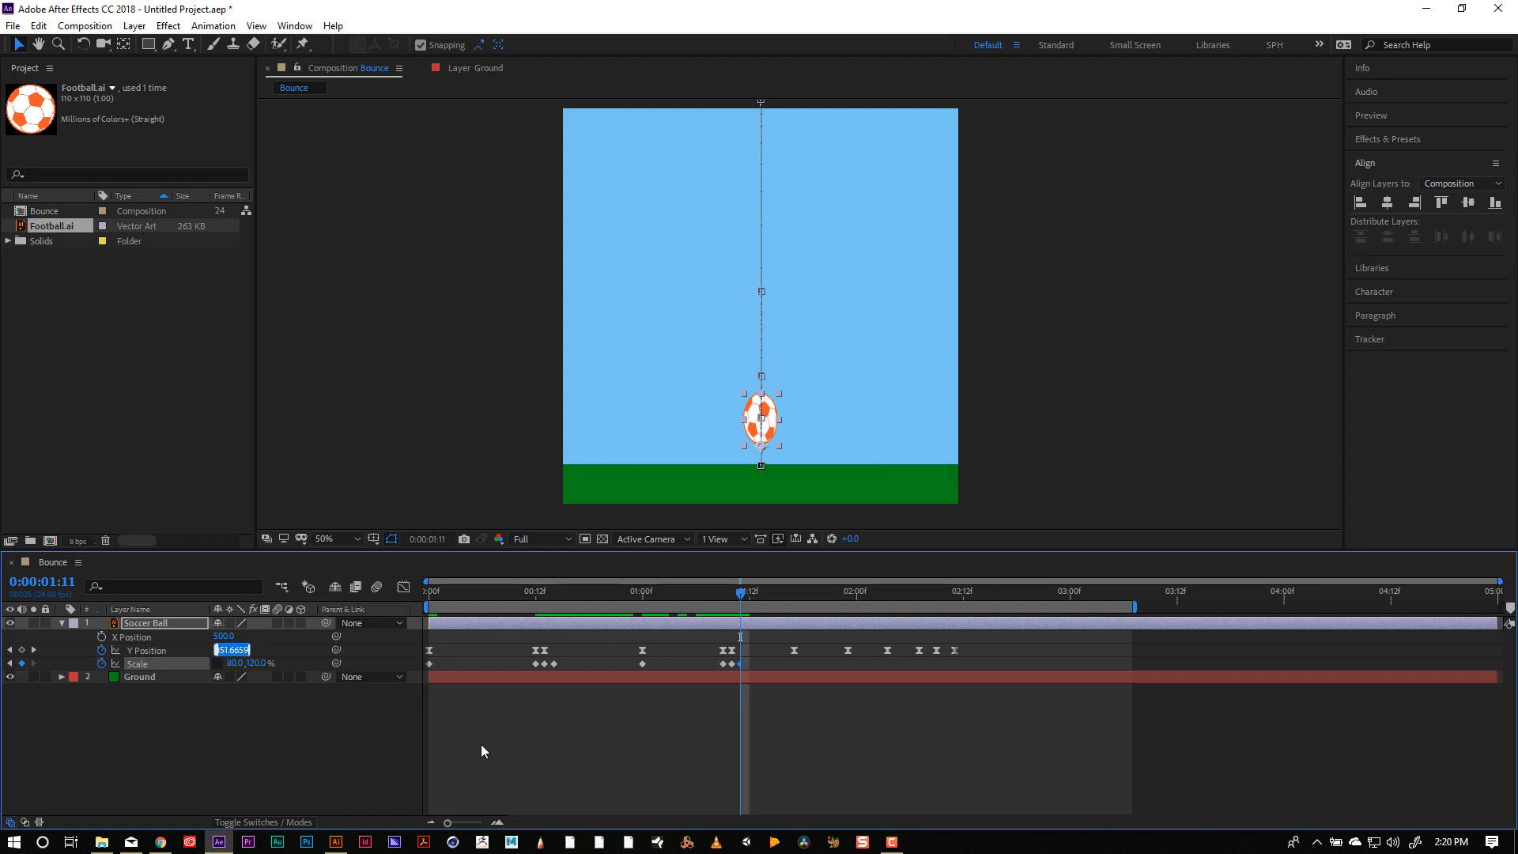
{"action": "type", "text": "901"}
{"action": "key", "text": "Return"}
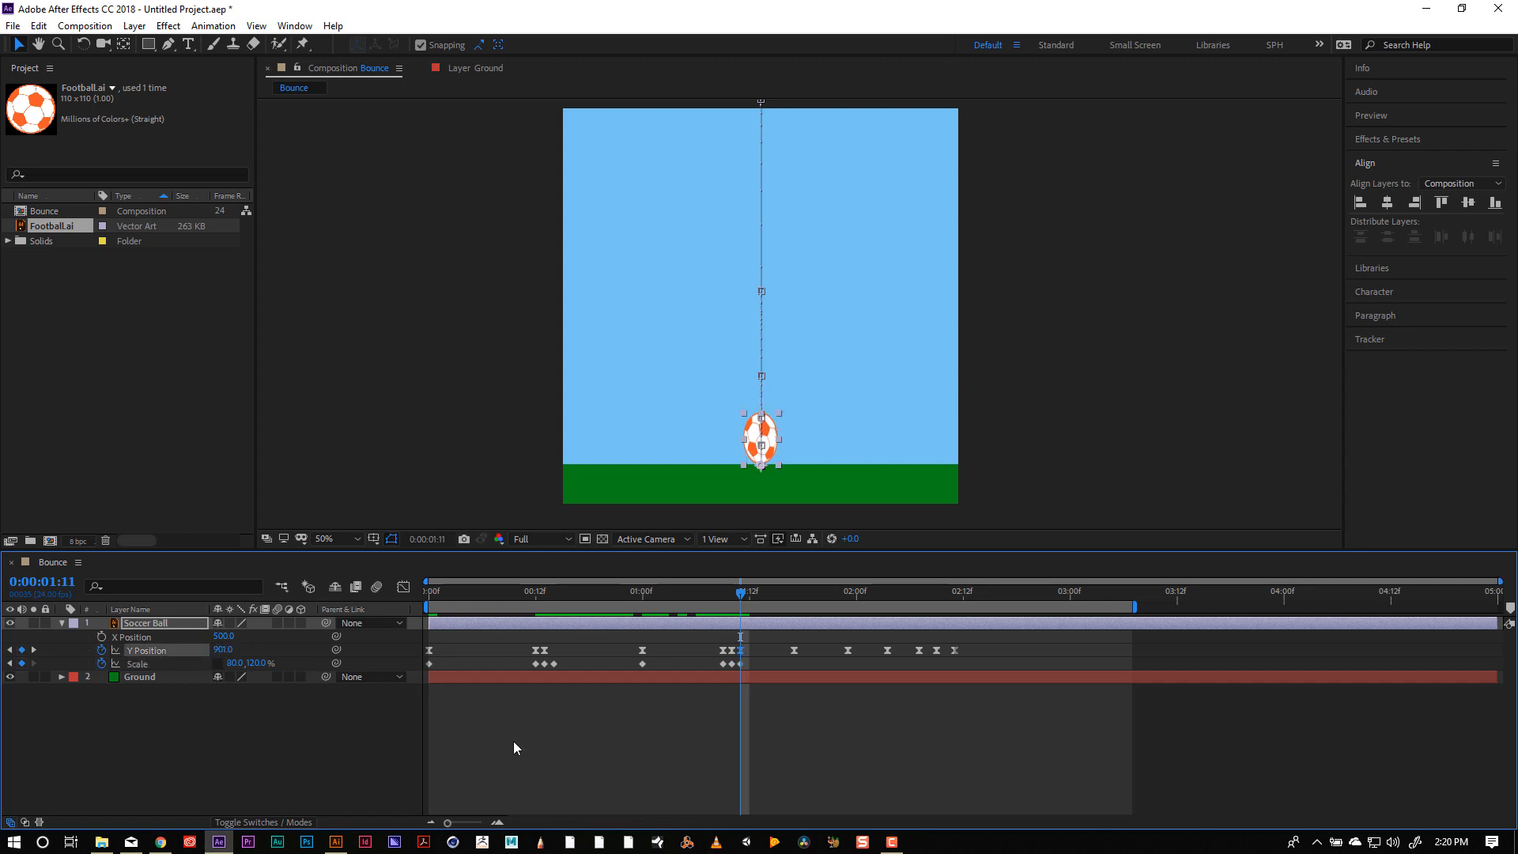
Restore the ball's Scale to 100% width and 100% height at the second rebound's peak, 0:00:01:17.
{"action": "left_click_drag", "start_coordinate": [739, 594], "coordinate": [794, 619]}
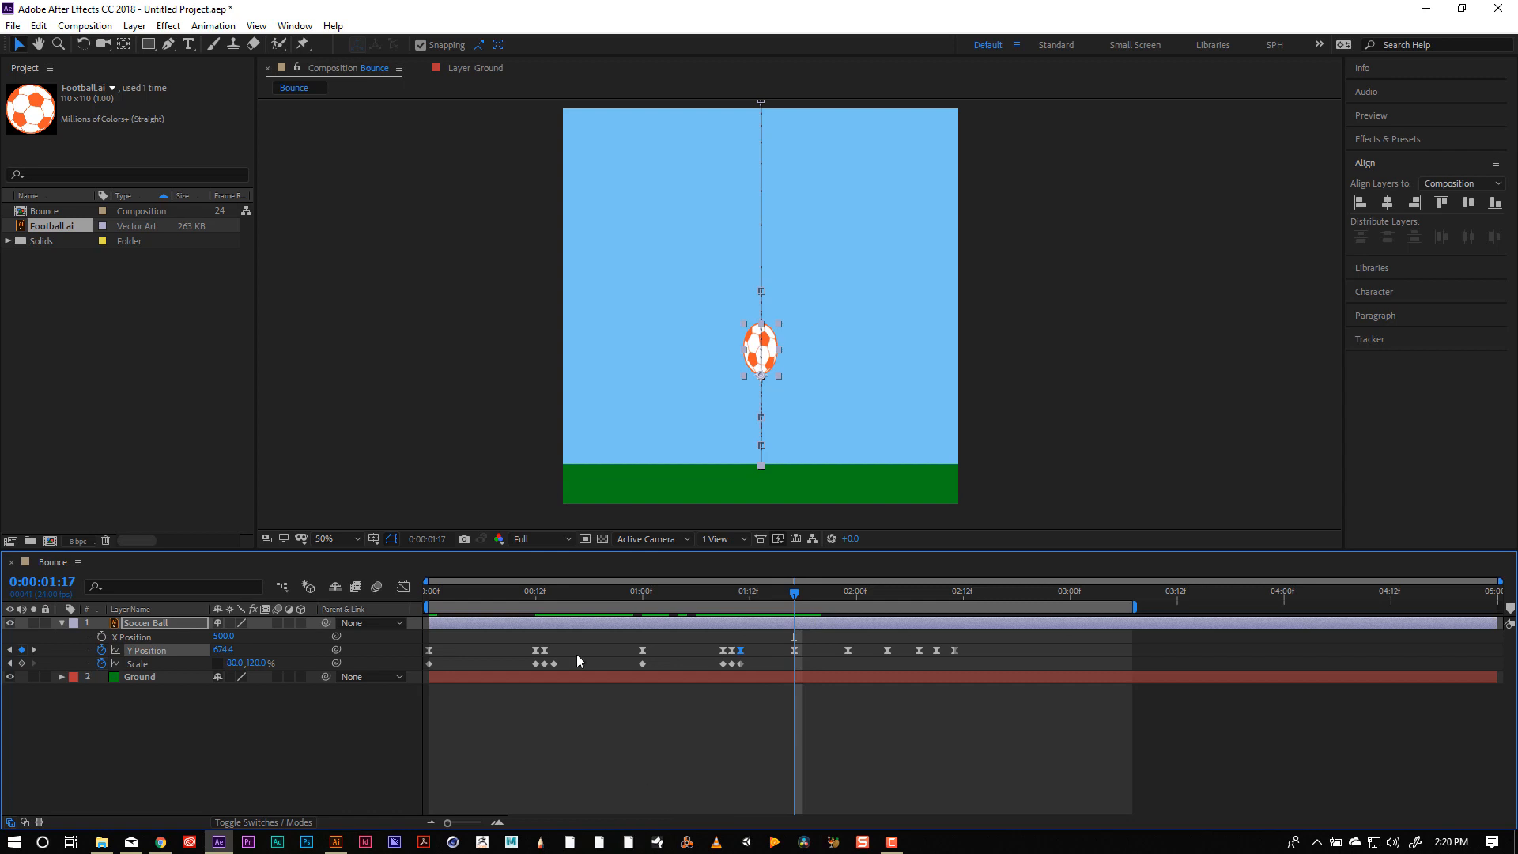
{"action": "left_click", "coordinate": [238, 664]}
{"action": "type", "text": "100"}
{"action": "key", "text": "Tab"}
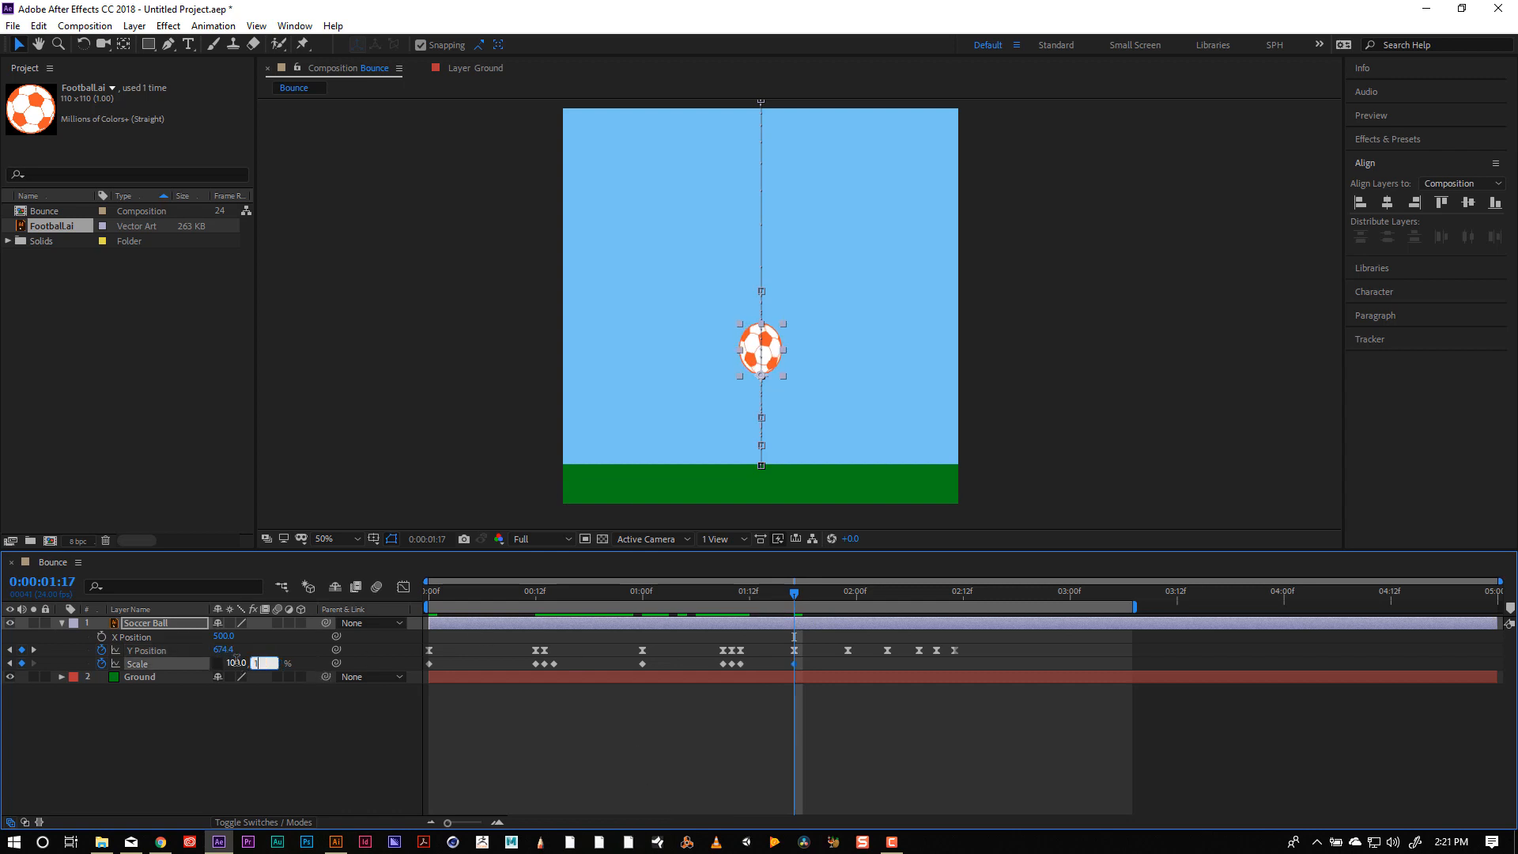
{"action": "key", "text": "Tab"}
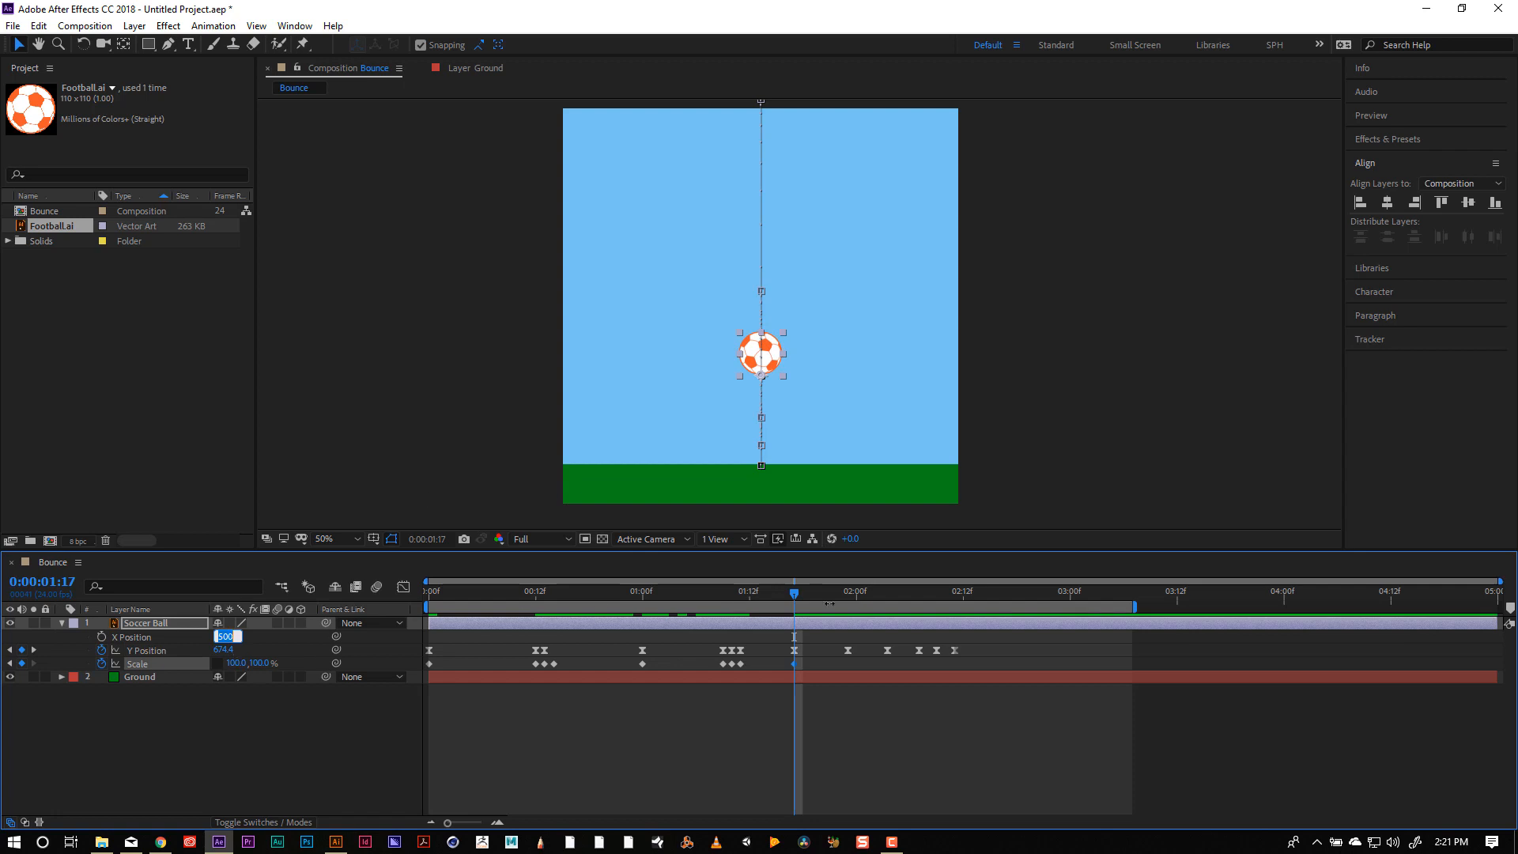
Stretch the ball slightly at the third ground contact, 0:00:01:23, by setting its Scale to 95% width and 105% height.
{"action": "left_click_drag", "start_coordinate": [796, 592], "coordinate": [847, 593]}
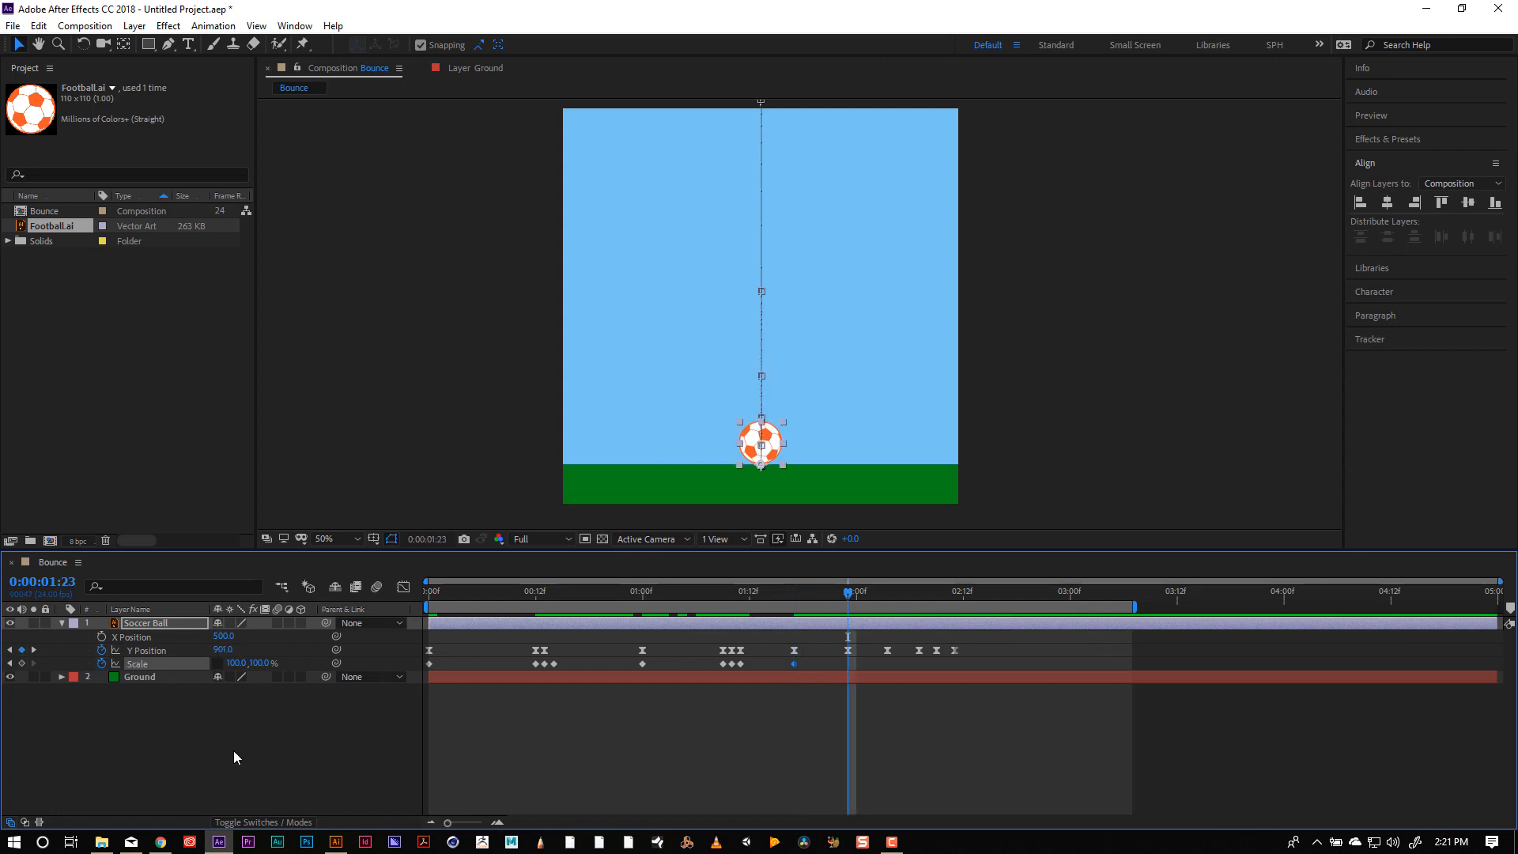
{"action": "left_click", "coordinate": [238, 662]}
{"action": "type", "text": "95"}
{"action": "key", "text": "Tab"}
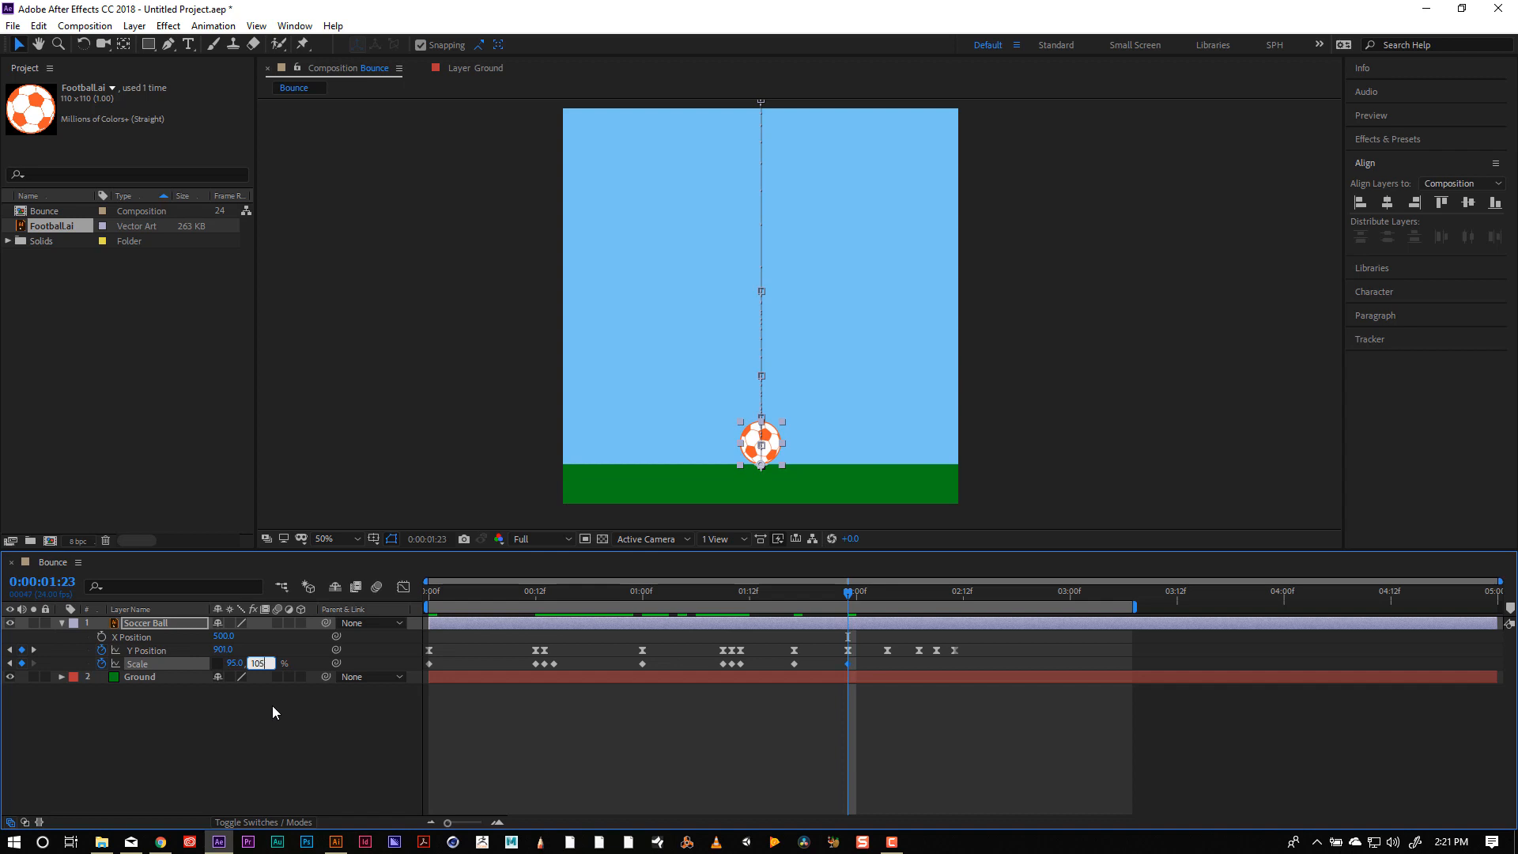
{"action": "type", "text": "105"}
{"action": "left_click", "coordinate": [258, 752]}
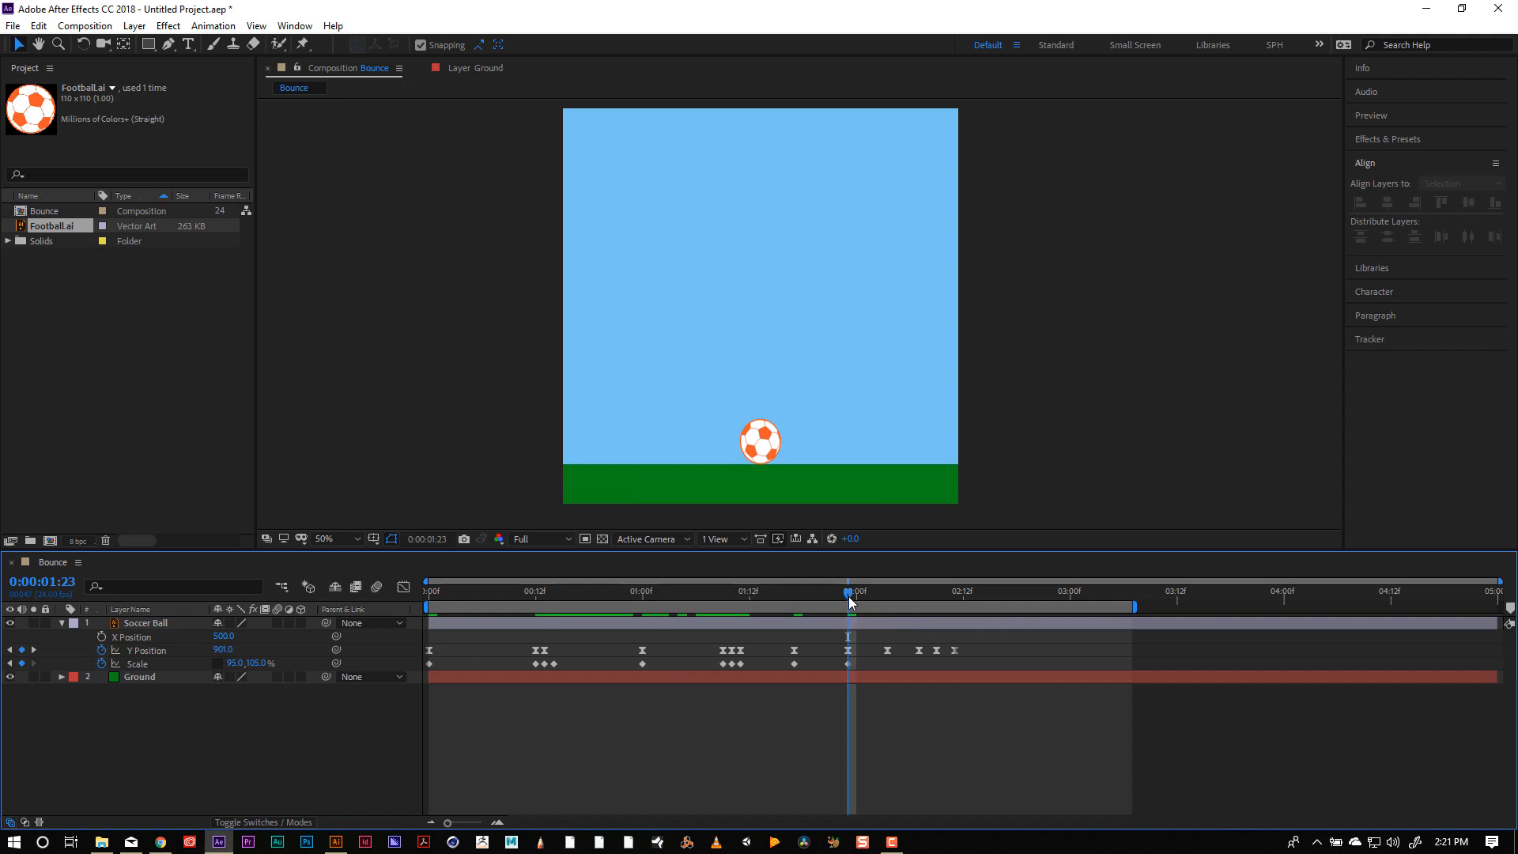
Hold the ball on the ground one frame after the third contact by setting its Y Position to 901 at 0:00:02:00.
{"action": "left_click_drag", "start_coordinate": [850, 603], "coordinate": [858, 603]}
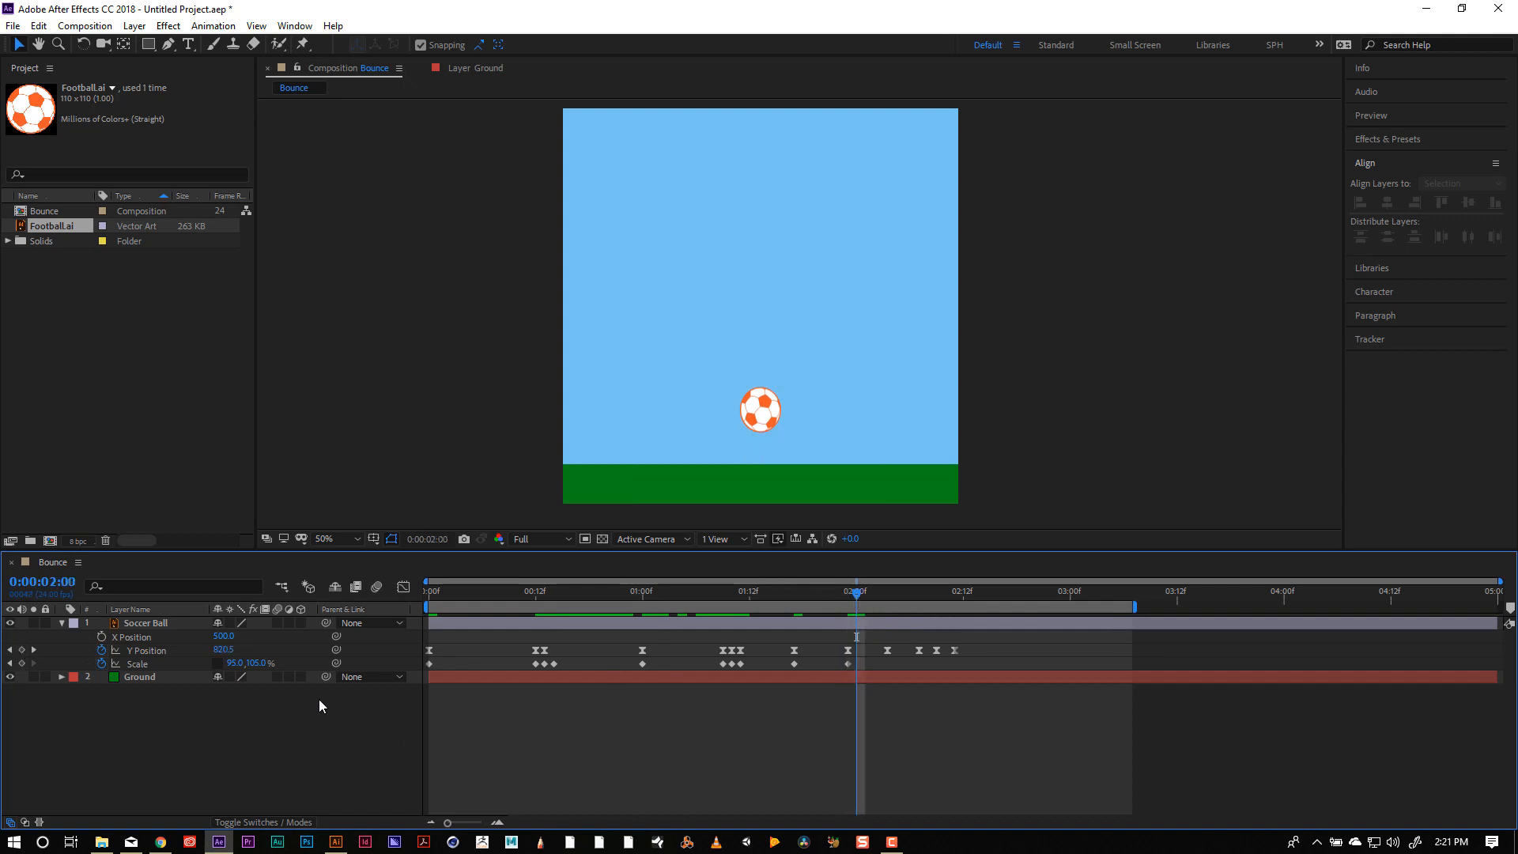
{"action": "left_click_drag", "start_coordinate": [222, 653], "coordinate": [235, 654]}
{"action": "left_click", "coordinate": [234, 654]}
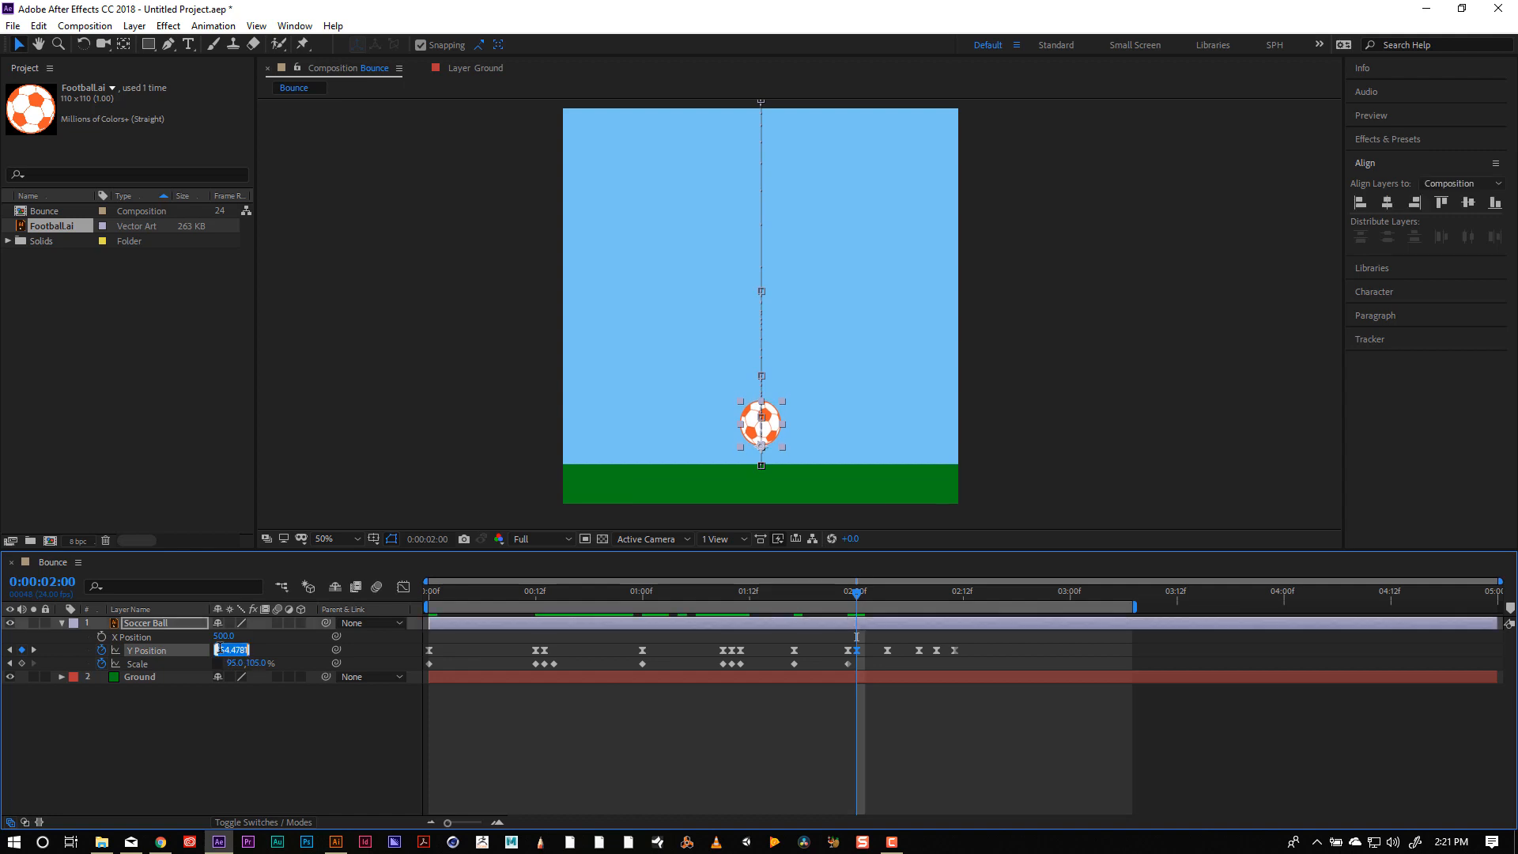
{"action": "type", "text": "801"}
{"action": "key", "text": "Return"}
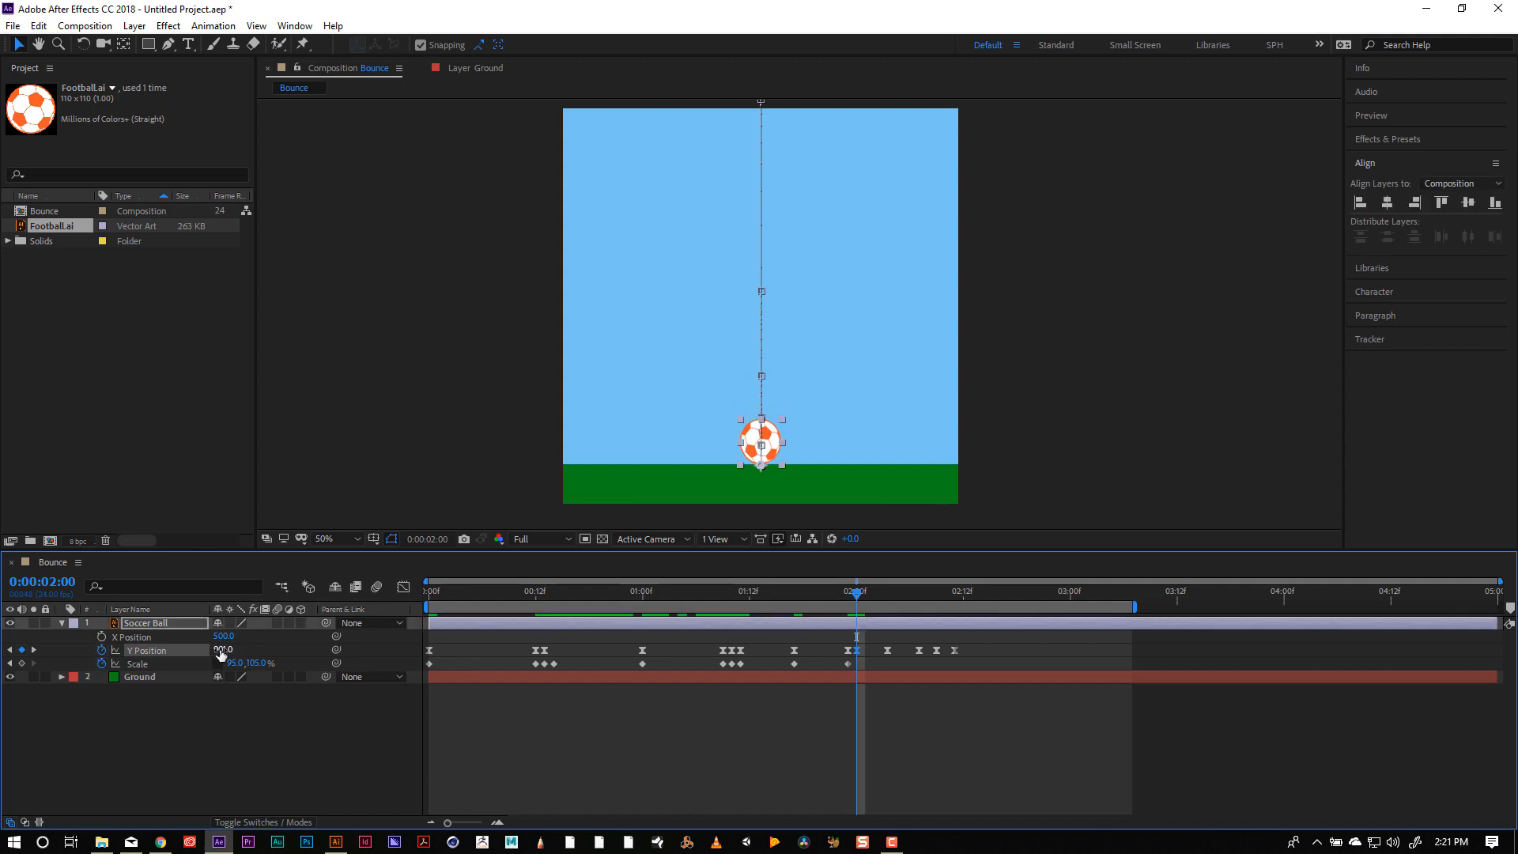
Squash the ball slightly at 0:00:02:00 by setting its Scale to 105% width and 95% height.
{"action": "left_click", "coordinate": [235, 663]}
{"action": "type", "text": "105"}
{"action": "key", "text": "Tab"}
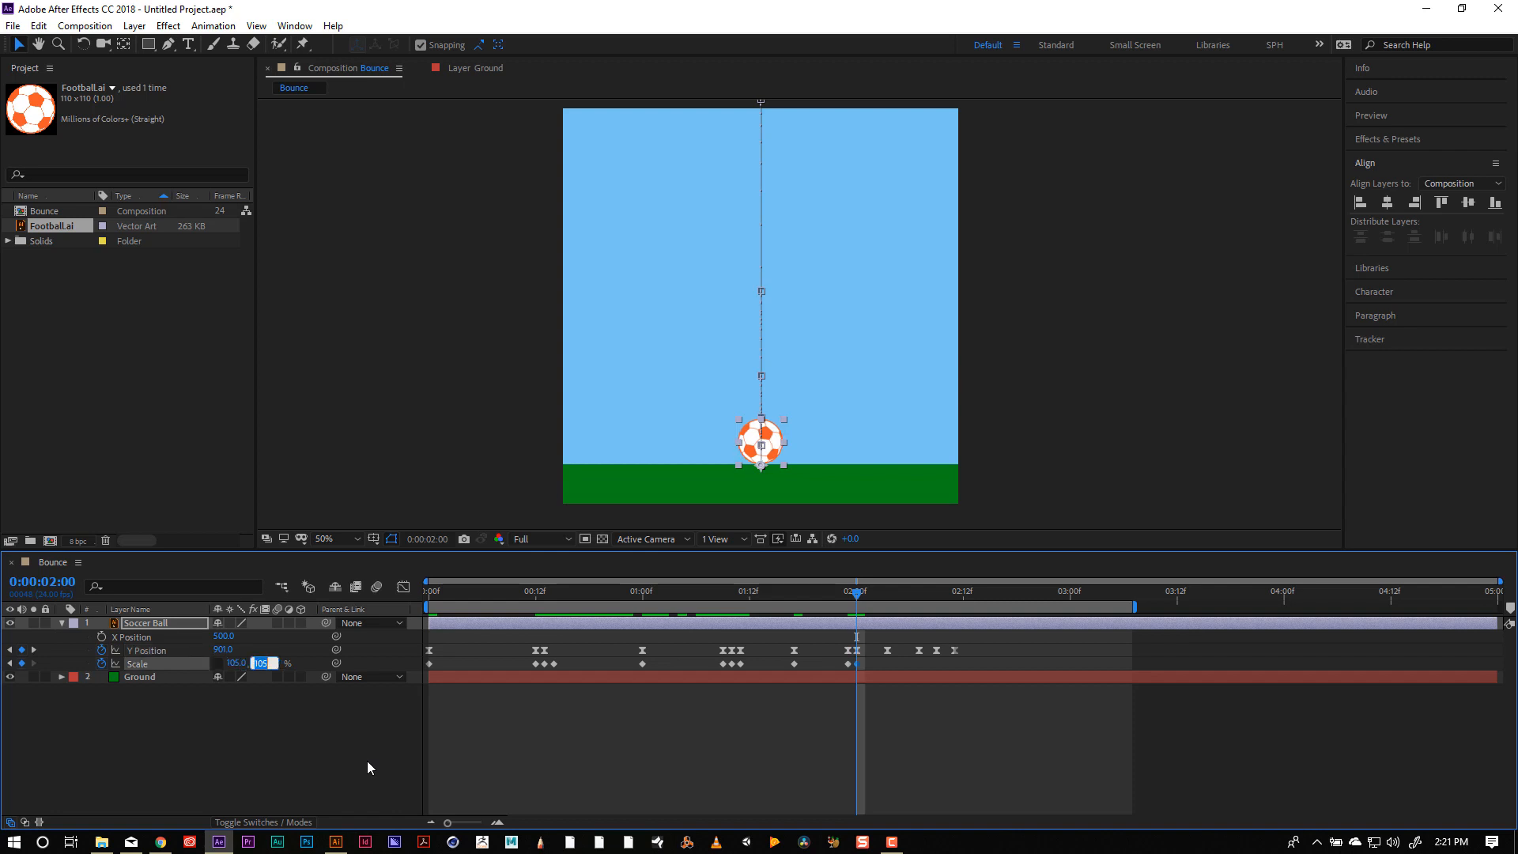
{"action": "type", "text": "95"}
{"action": "key", "text": "Return"}
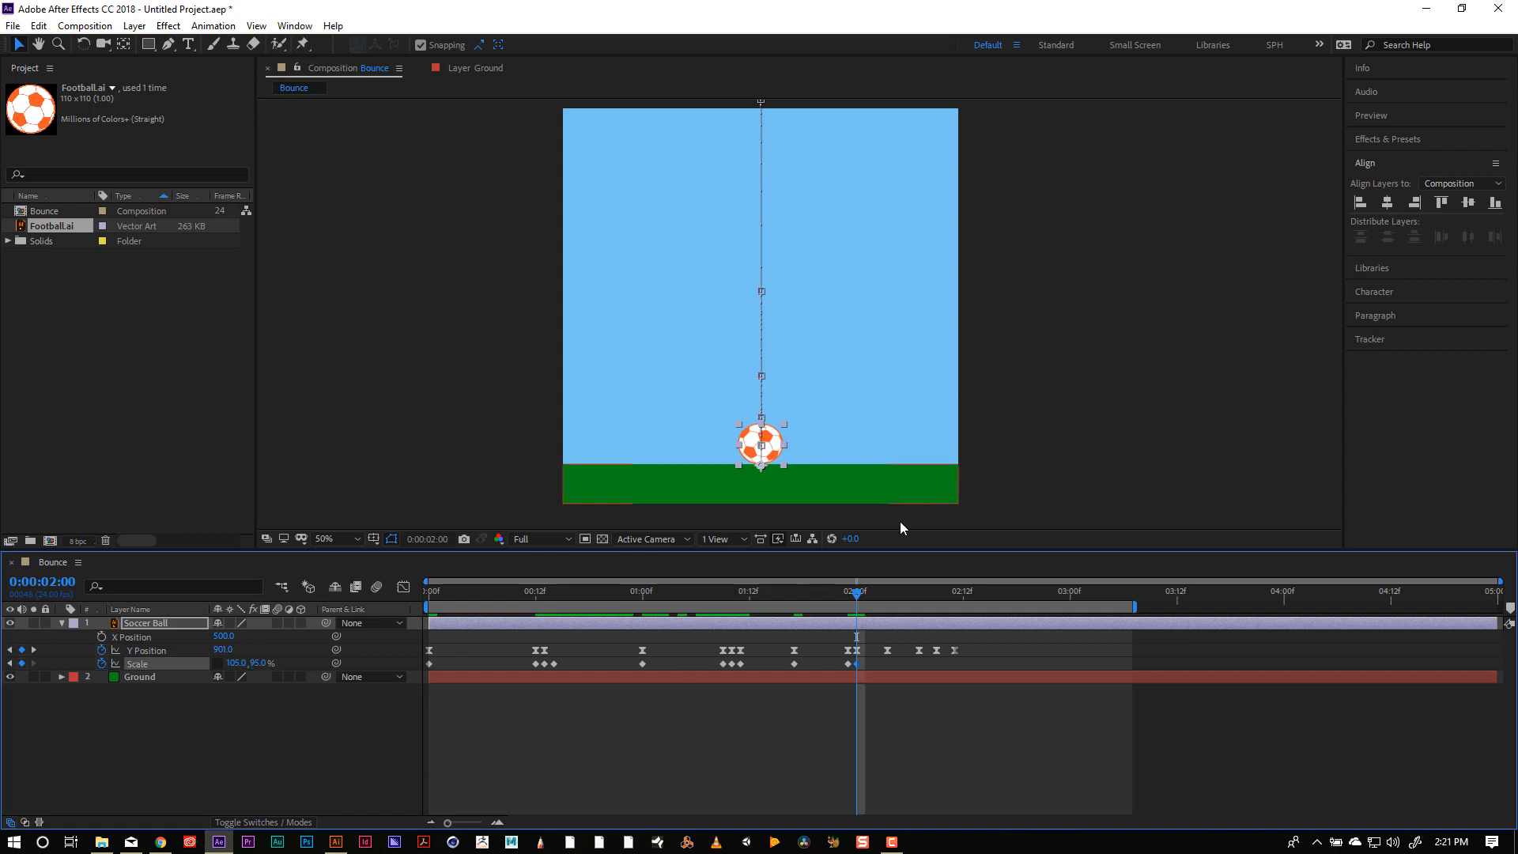
Copy the stretched Scale keyframe at 0:00:01:23 and paste it at 0:00:02:01.
{"action": "mouse_move", "coordinate": [859, 603]}
{"action": "left_mouse_down"}
{"action": "mouse_move", "coordinate": [824, 604]}
{"action": "mouse_move", "coordinate": [880, 601]}
{"action": "mouse_move", "coordinate": [865, 625]}
{"action": "left_mouse_up"}
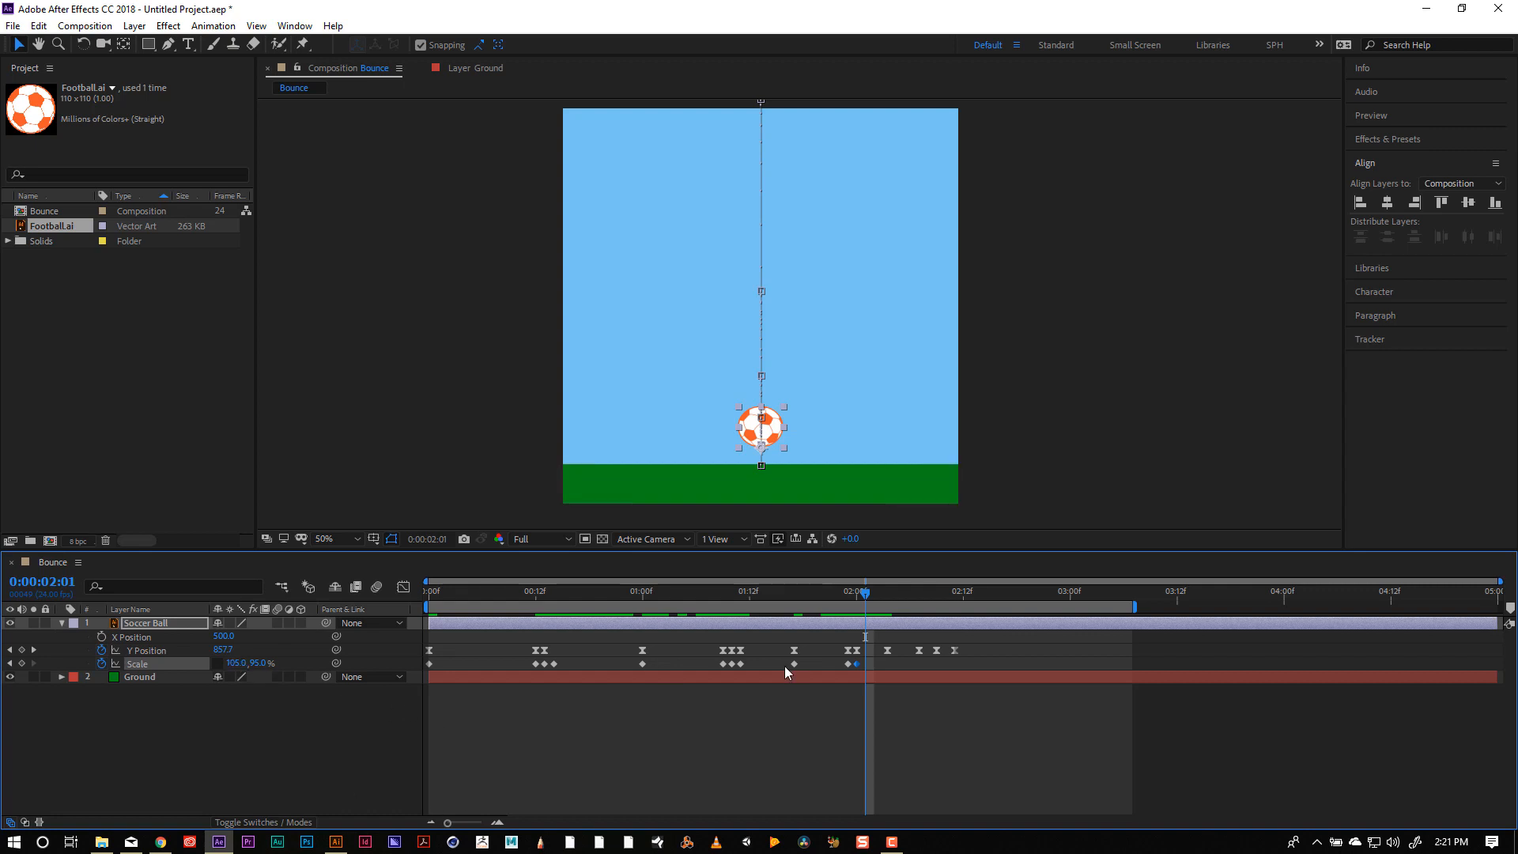
{"action": "left_click", "coordinate": [844, 664]}
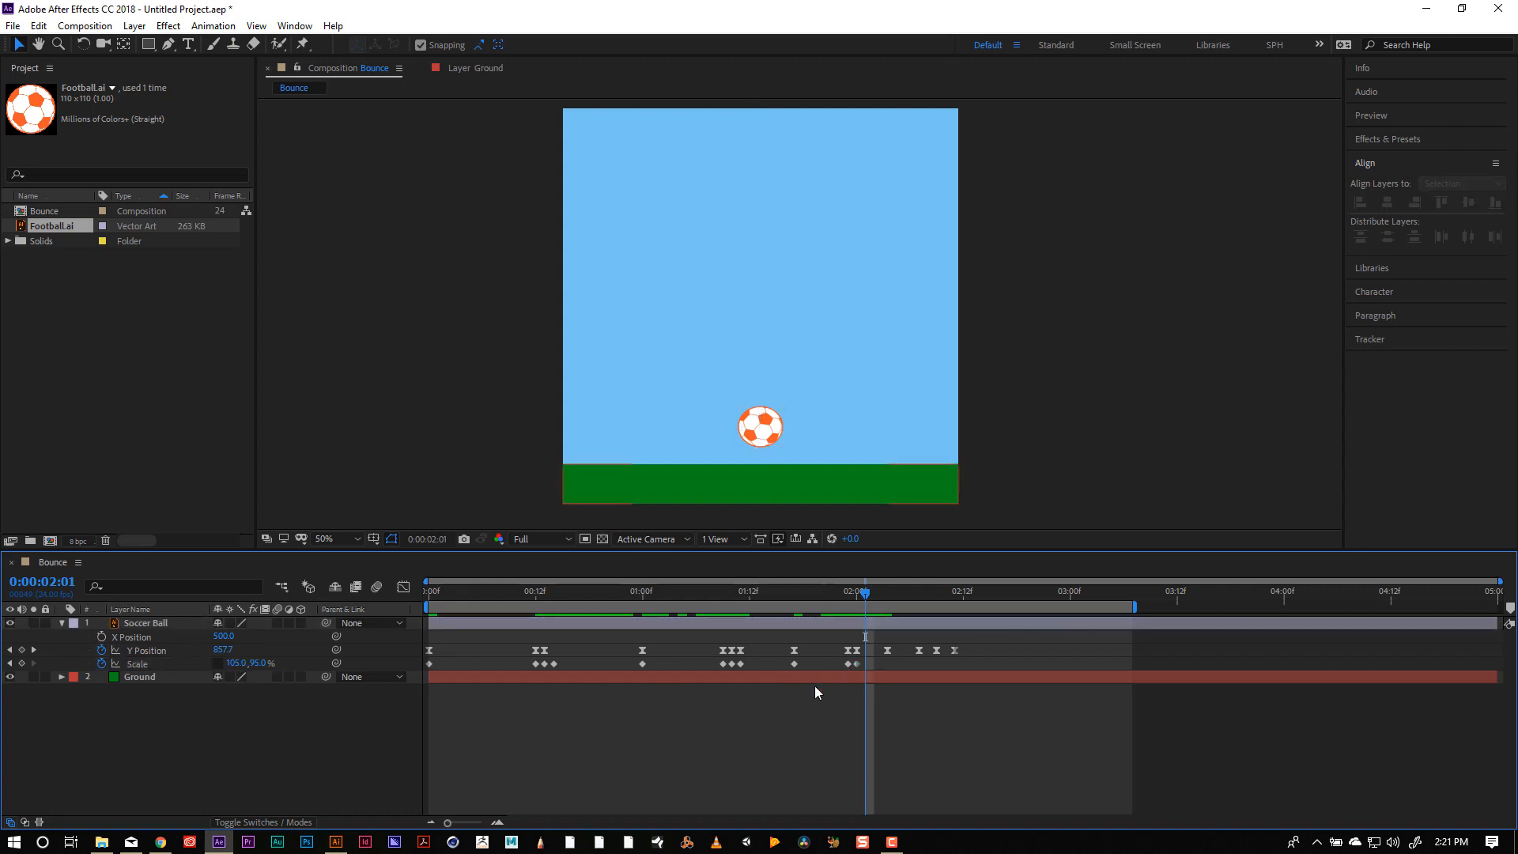
{"action": "left_click", "coordinate": [145, 668]}
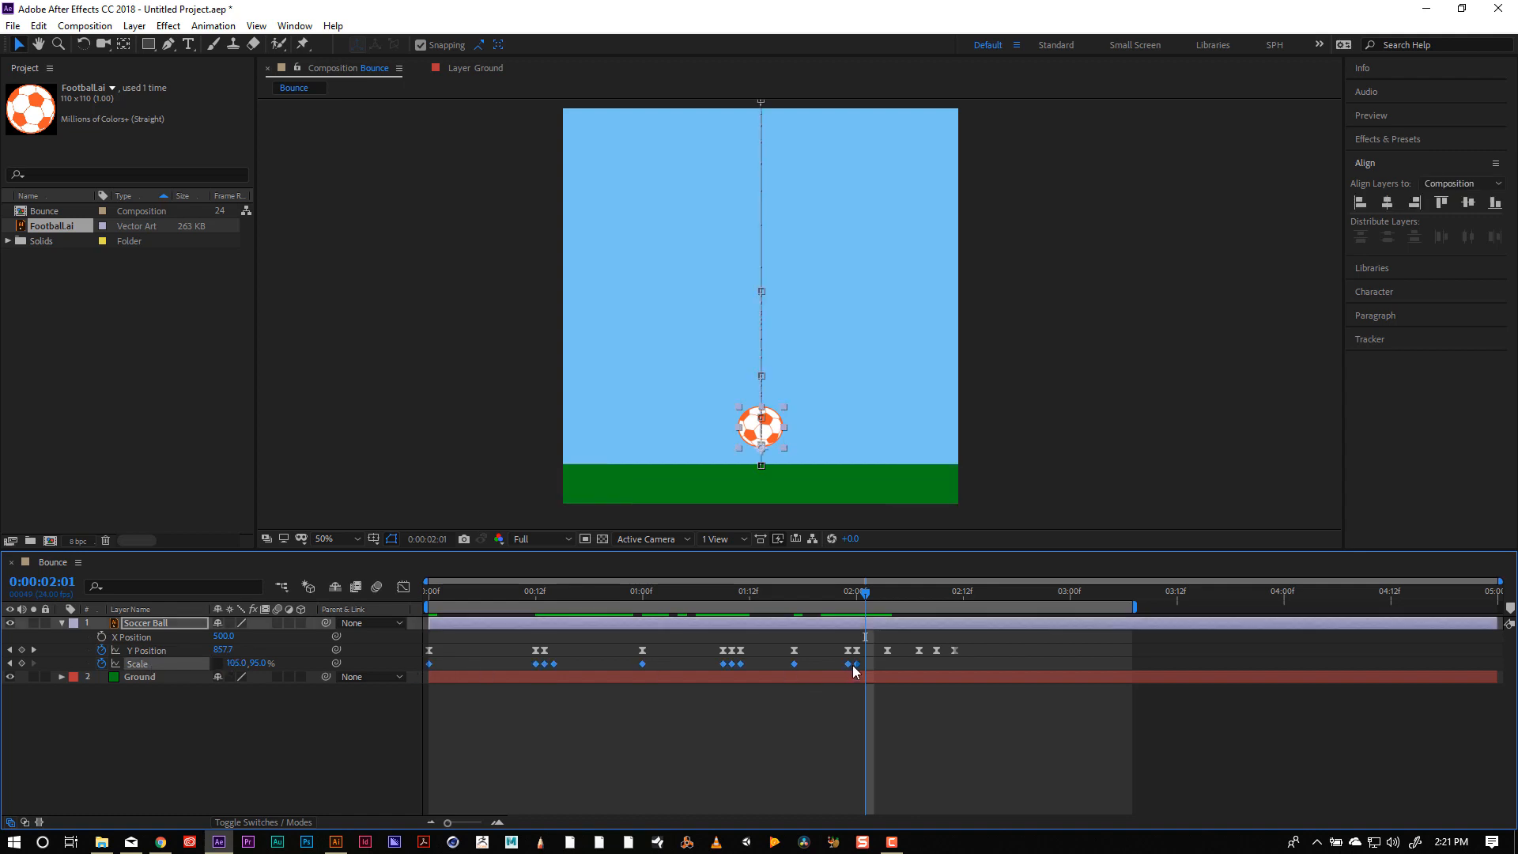
{"action": "left_click", "coordinate": [848, 695]}
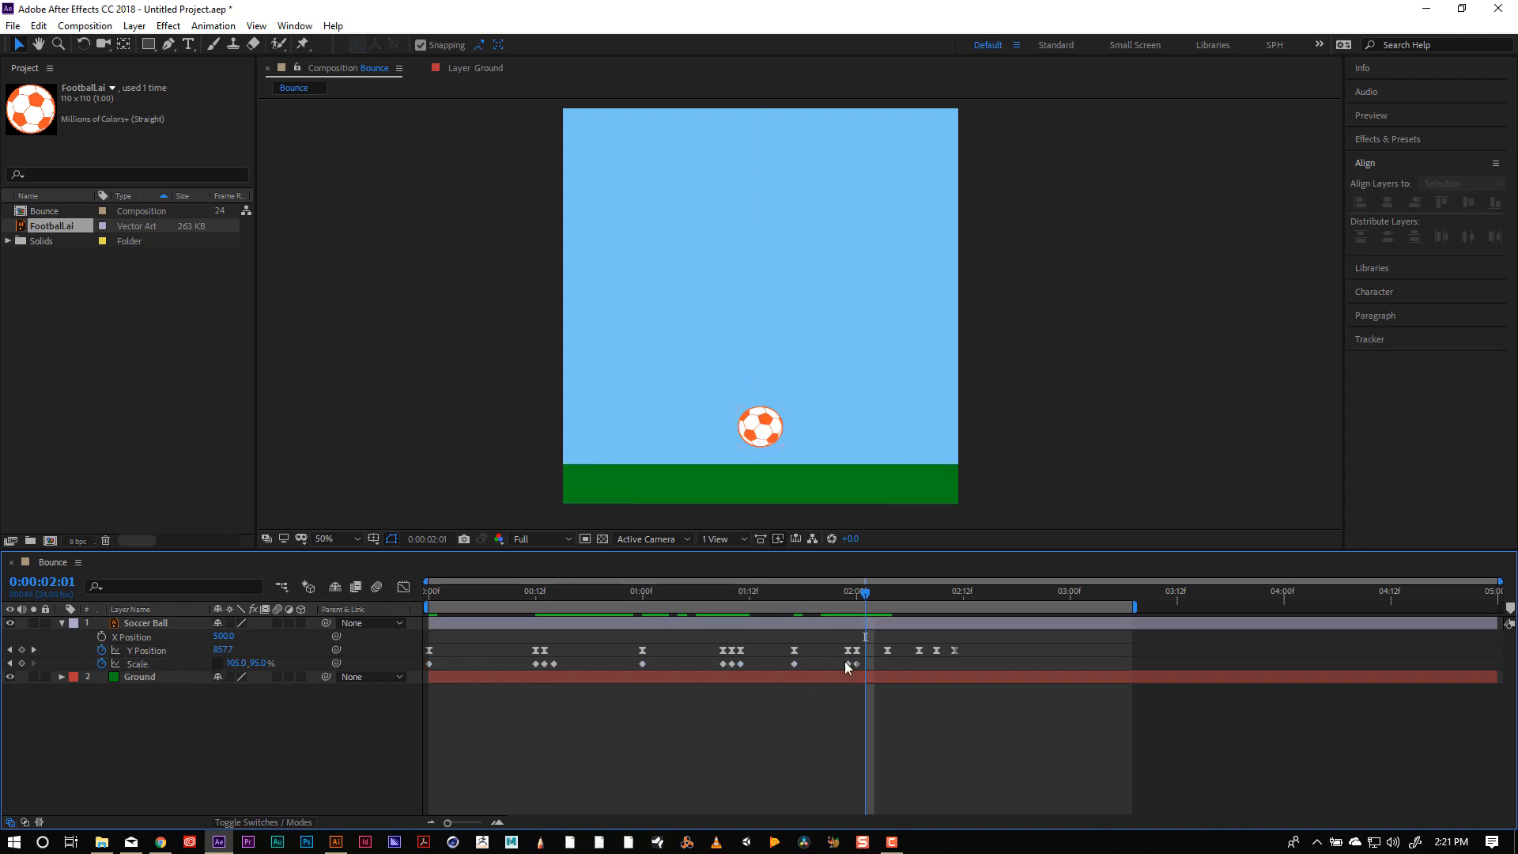
{"action": "left_click", "coordinate": [846, 663]}
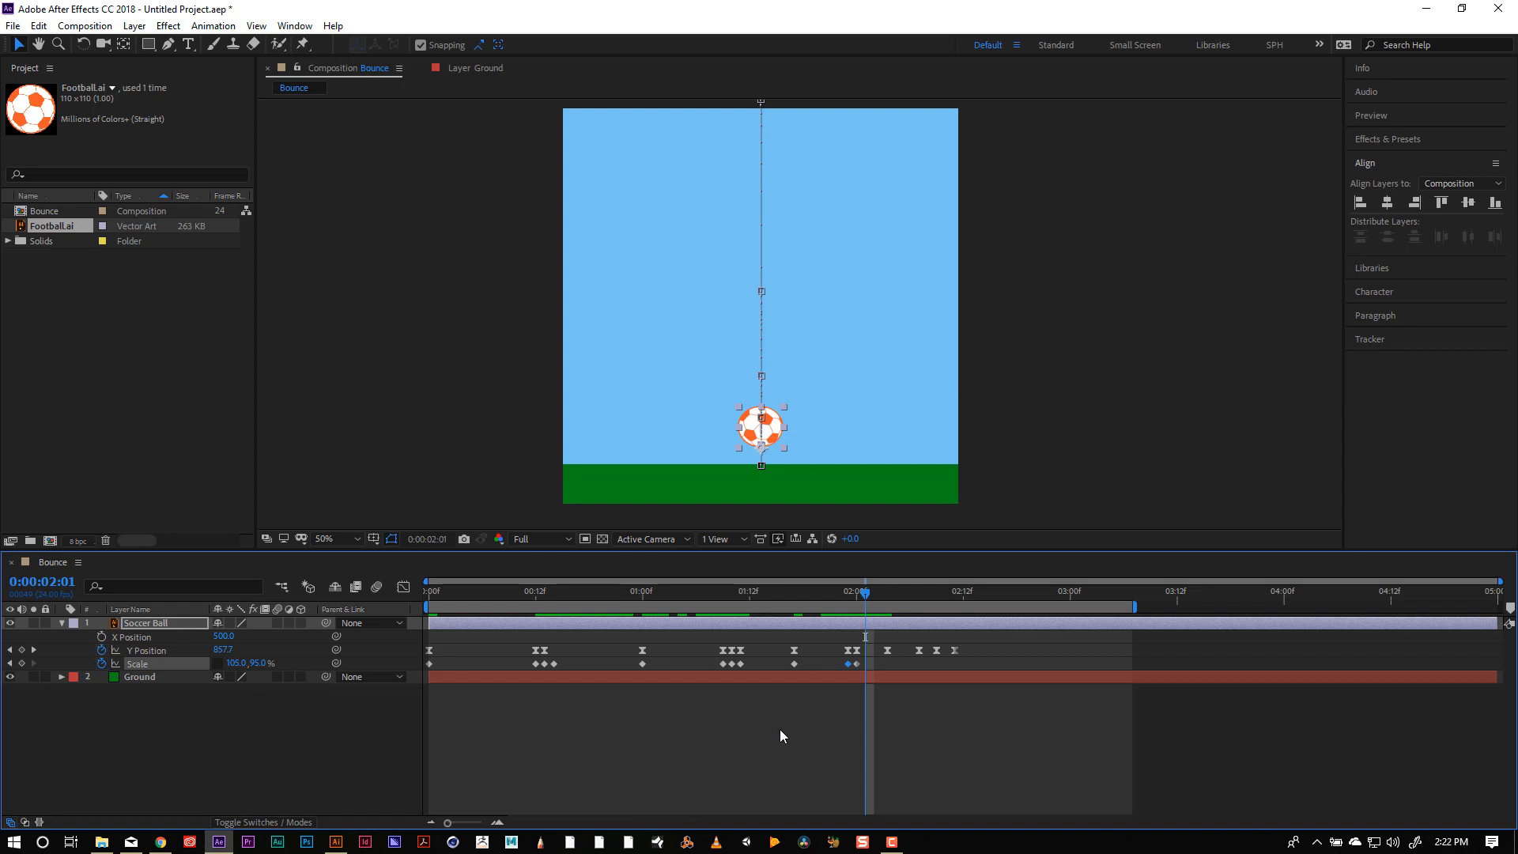
{"action": "key", "text": "ctrl+c"}
{"action": "key", "text": "ctrl+v"}
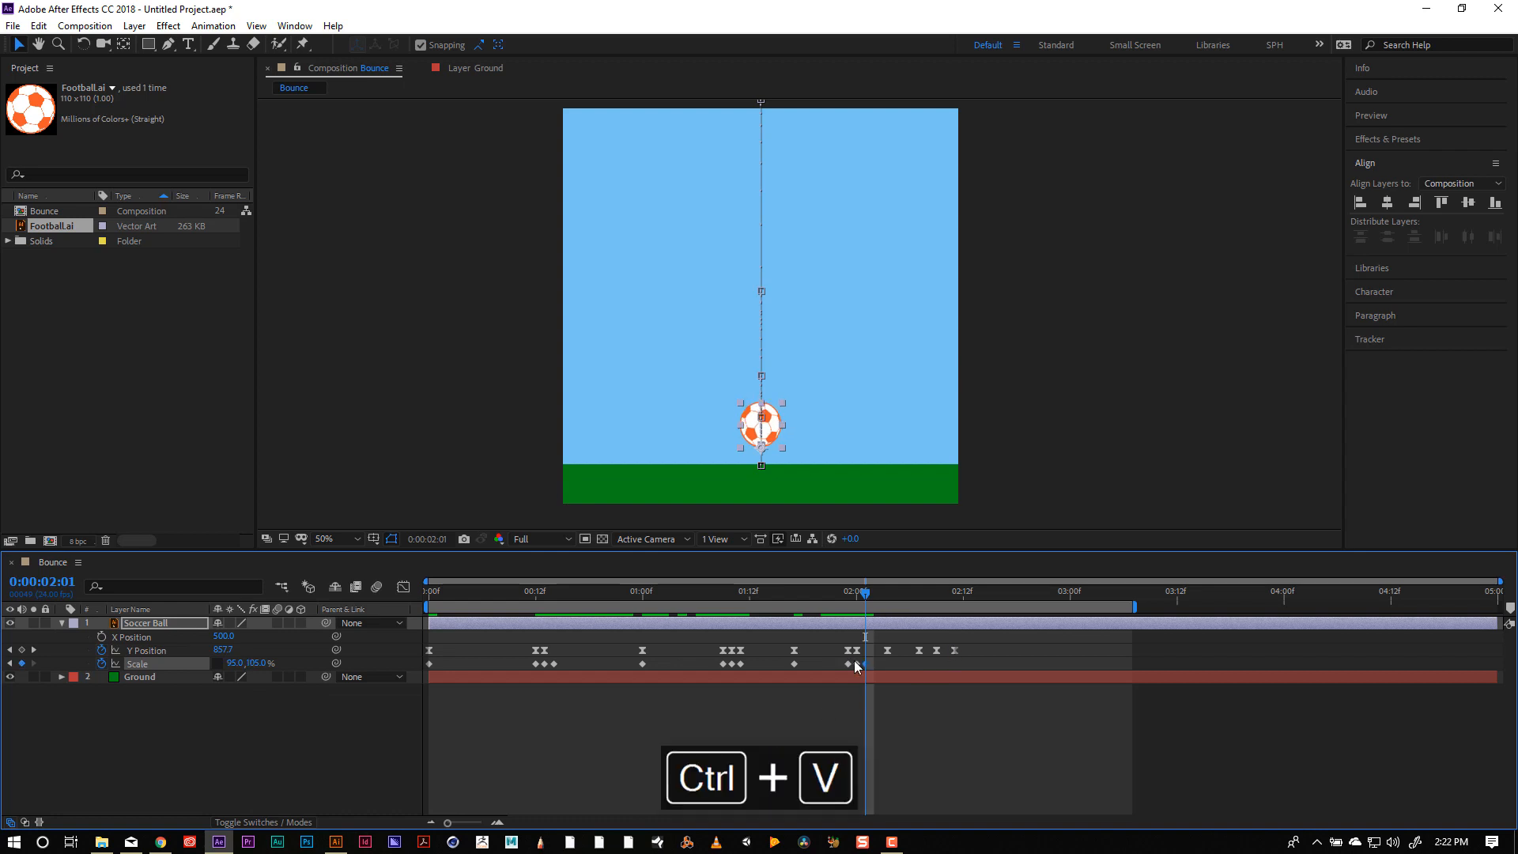
Hold the ball on the ground at 0:00:02:01 by setting its Y Position to 901.
{"action": "left_click", "coordinate": [228, 650]}
{"action": "type", "text": "901"}
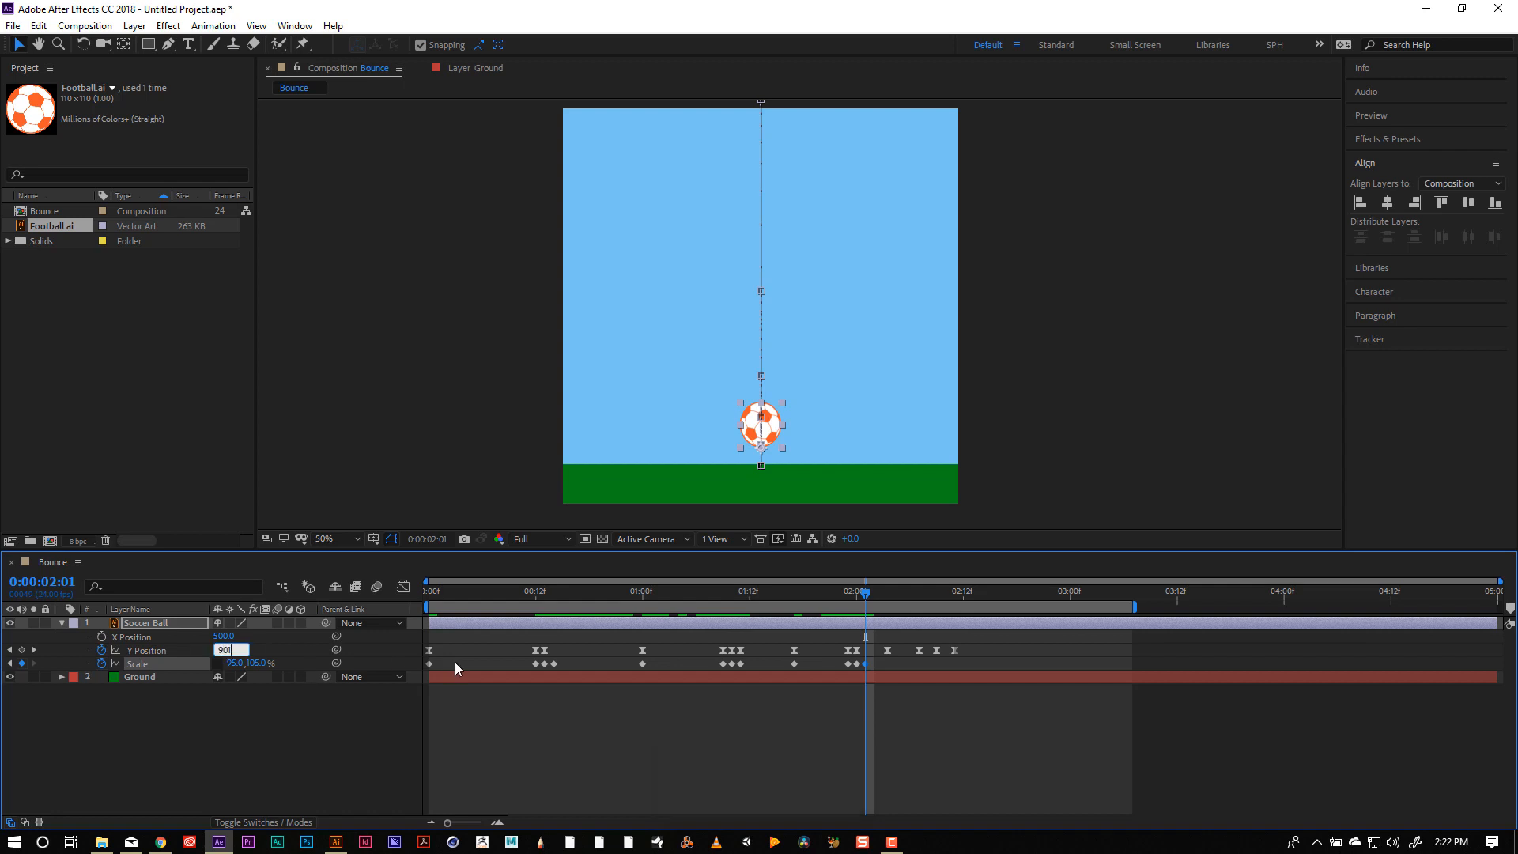
{"action": "key", "text": "Return"}
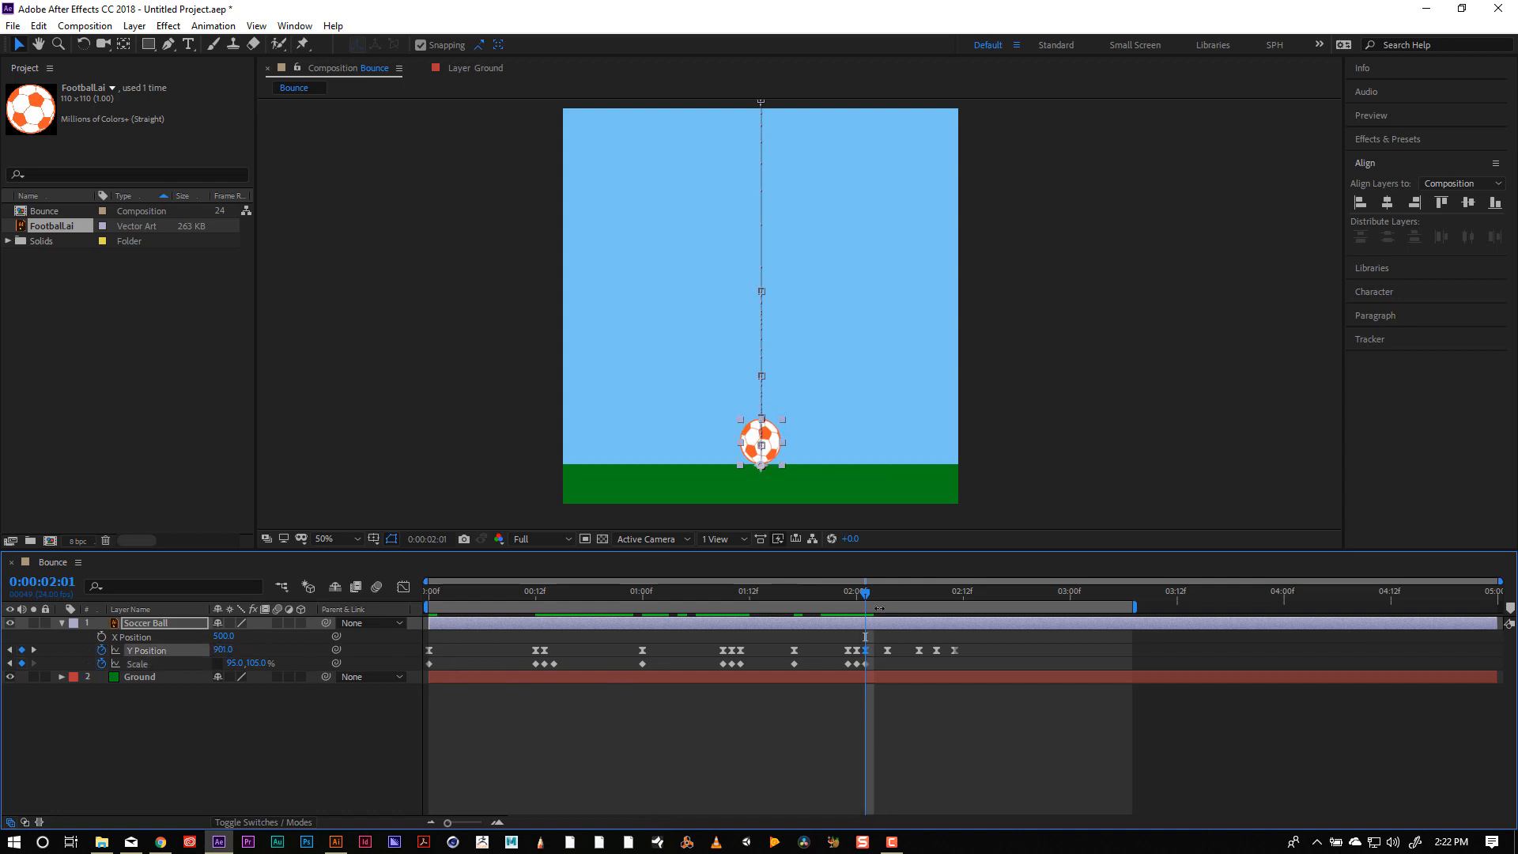
Move the third rebound's peak Y Position keyframe to 0:00:02:04 and restore the ball's Scale to 100% width and 100% height there.
{"action": "left_click_drag", "start_coordinate": [866, 592], "coordinate": [892, 586]}
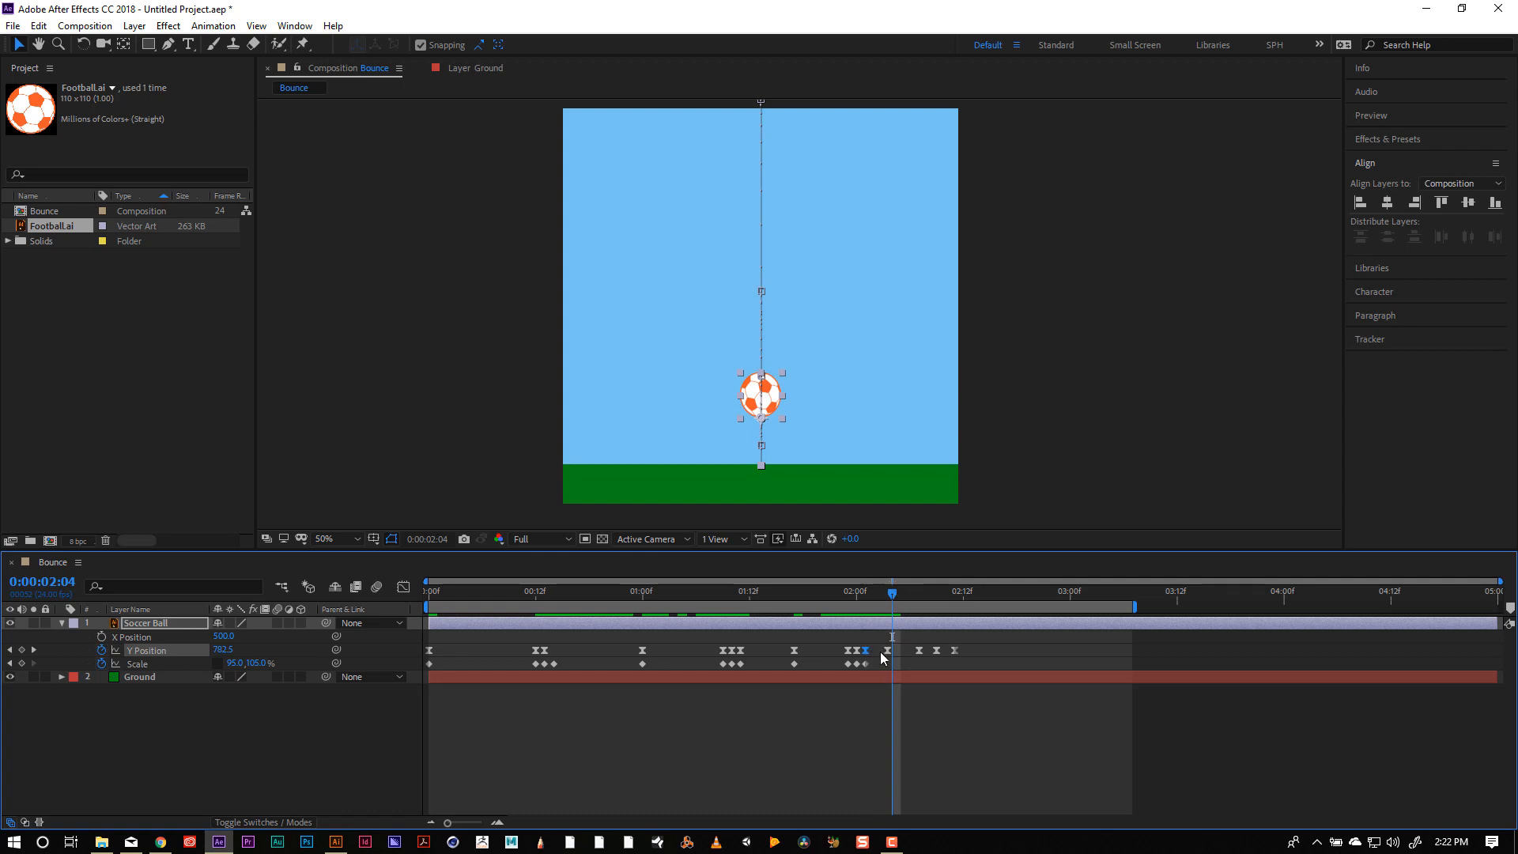
{"action": "left_click_drag", "start_coordinate": [888, 653], "coordinate": [897, 653]}
{"action": "left_click", "coordinate": [235, 664]}
{"action": "type", "text": "100"}
{"action": "key", "text": "Tab"}
{"action": "type", "text": "100"}
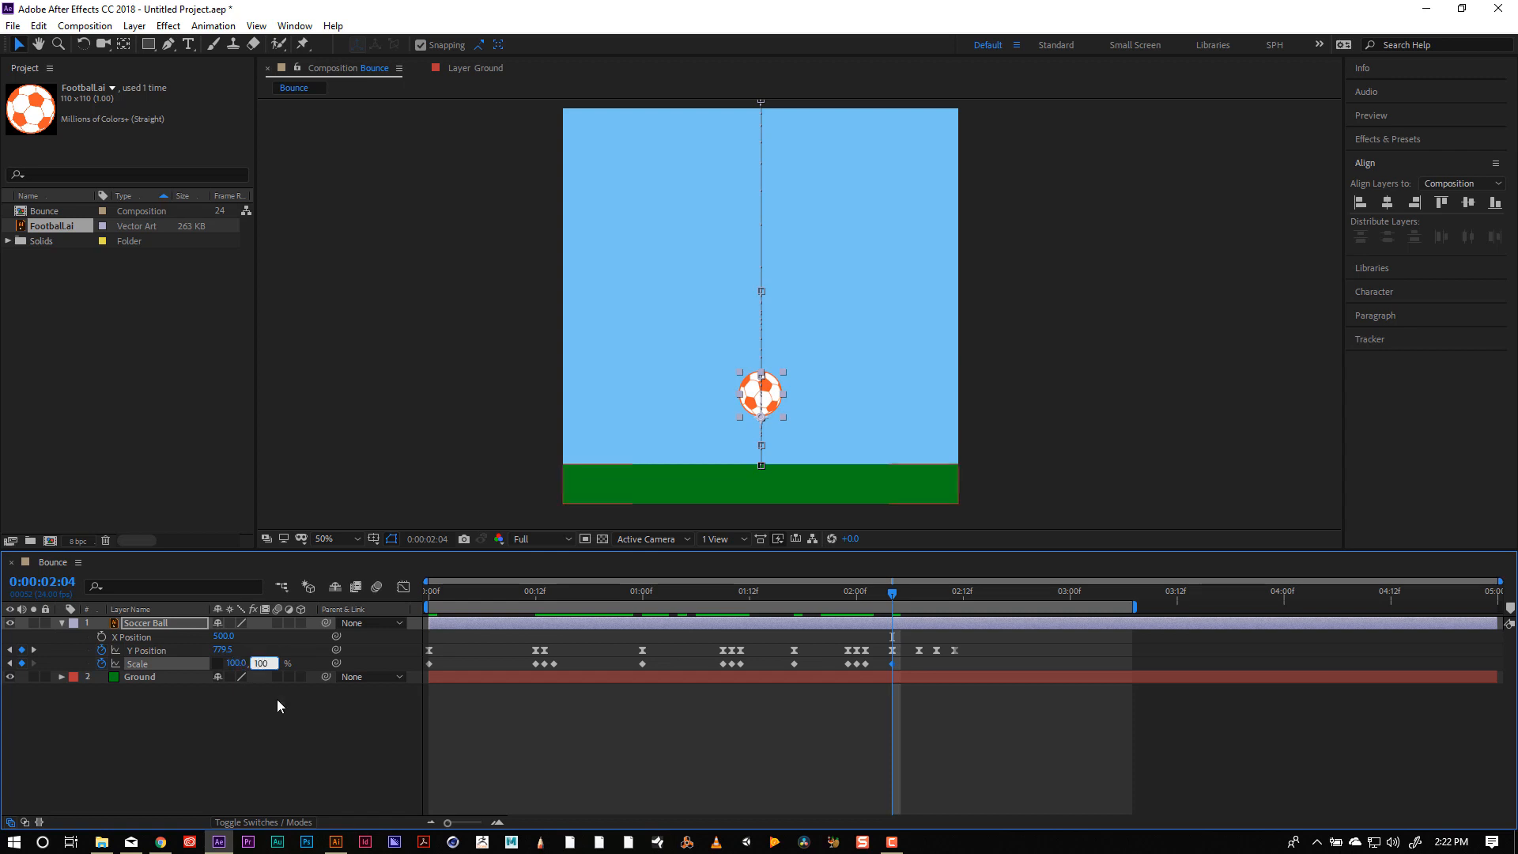
{"action": "left_click", "coordinate": [296, 718]}
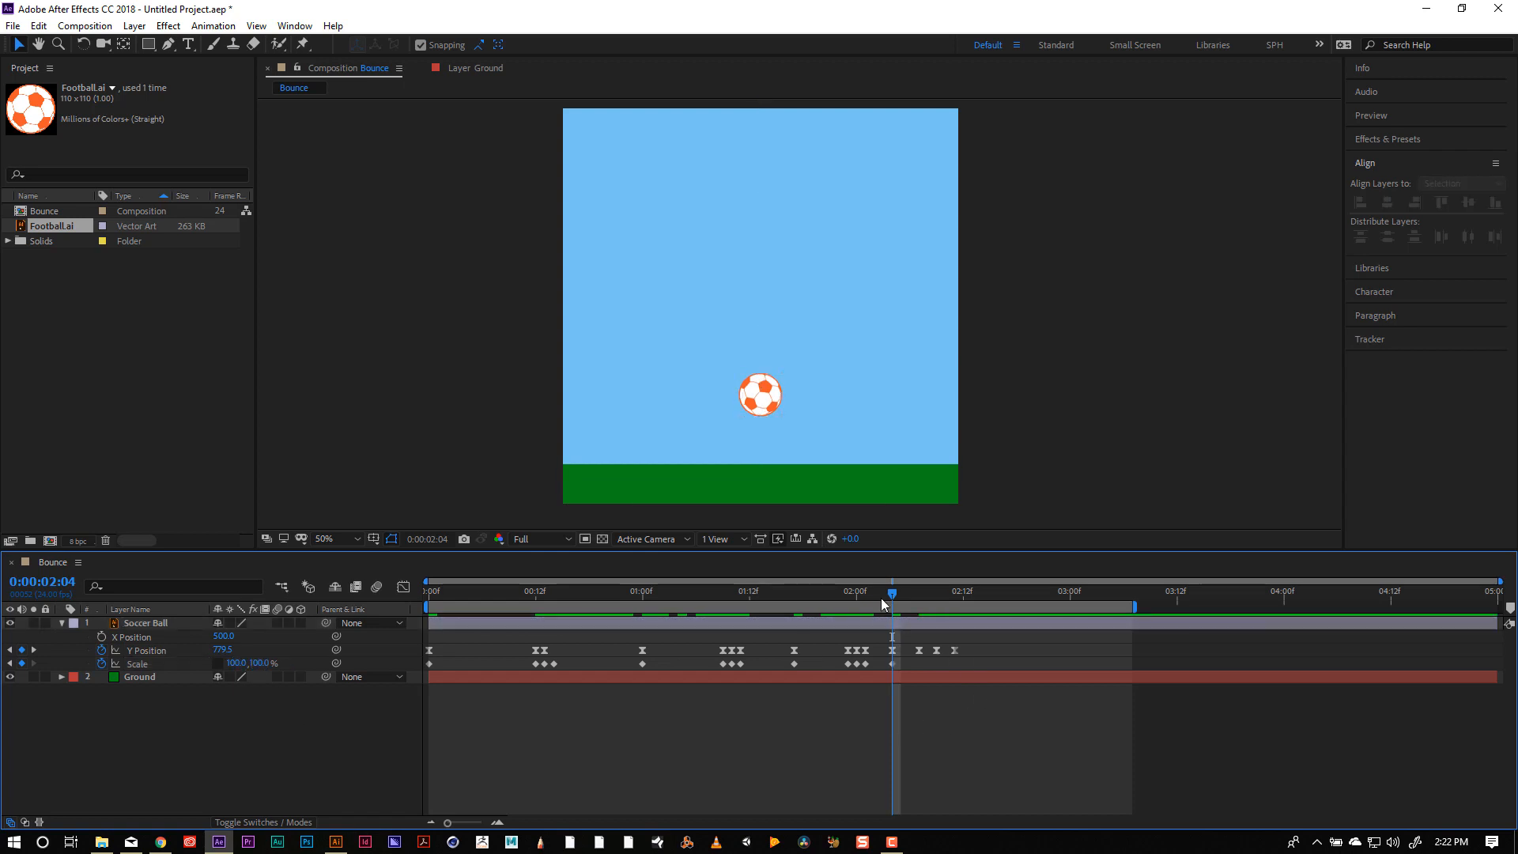
Play back the bounce animation from the first frame to check the squash and stretch.
{"action": "left_click_drag", "start_coordinate": [893, 593], "coordinate": [225, 603]}
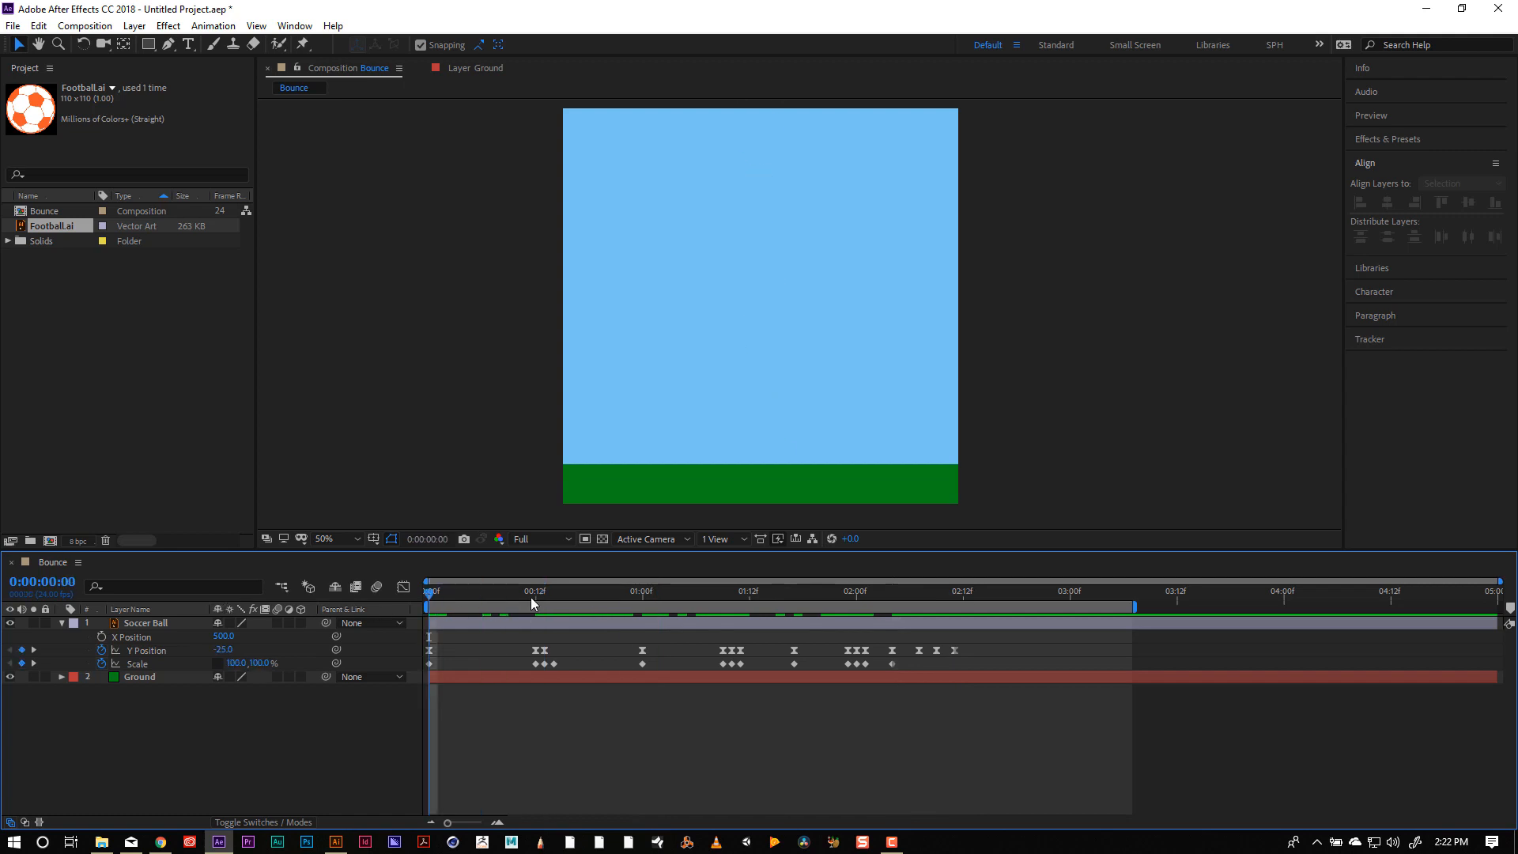
{"action": "key", "text": "space"}
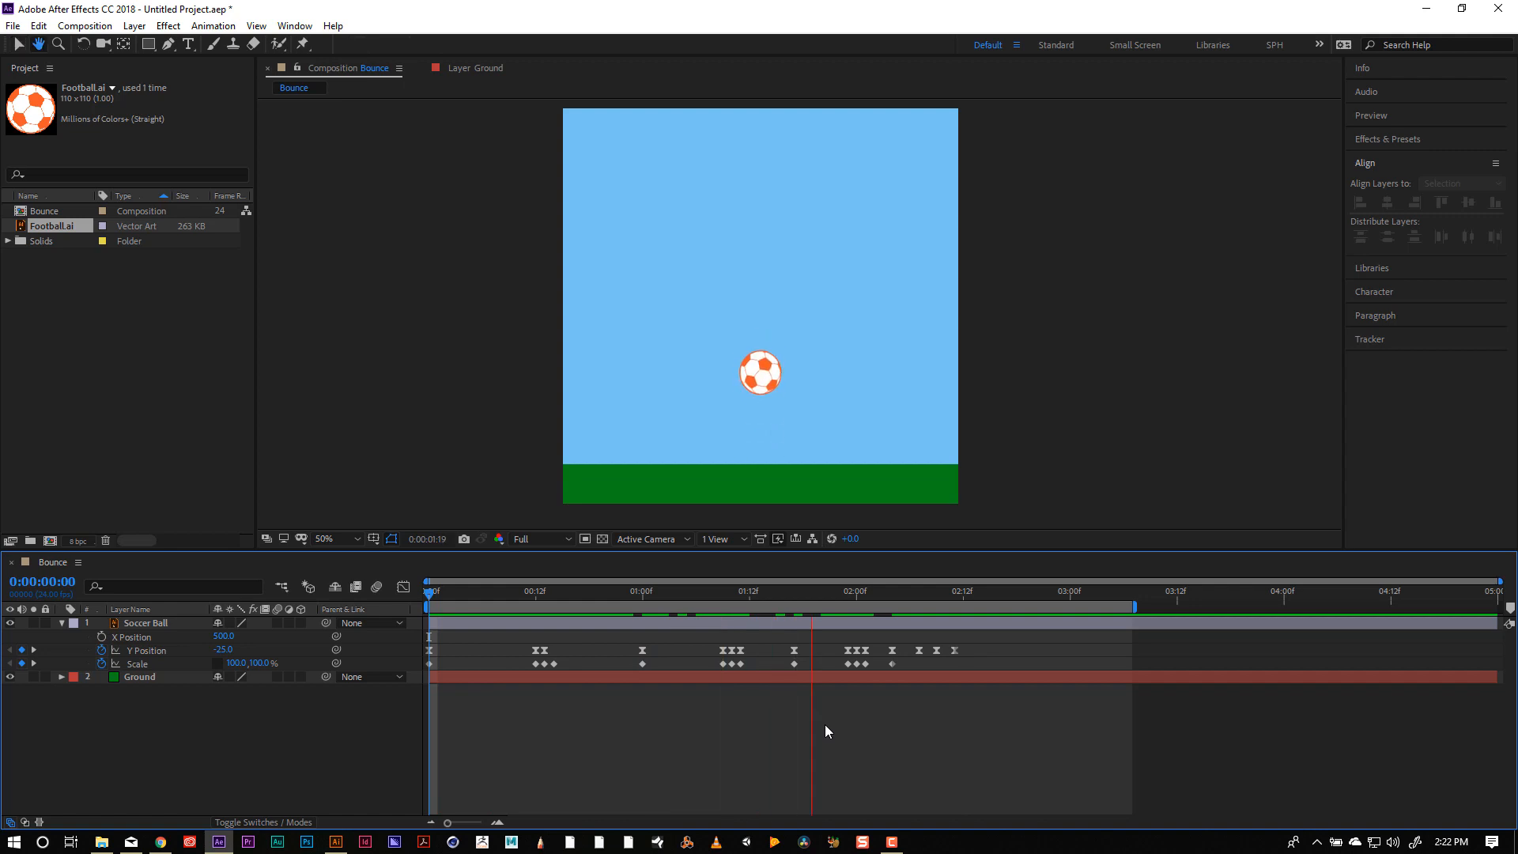
{"action": "key", "text": "space"}
Soften the stretch at the first ground contact, 0:00:00:12, by setting the ball's Scale to 65% width and 135% height.
{"action": "left_click_drag", "start_coordinate": [671, 594], "coordinate": [533, 688]}
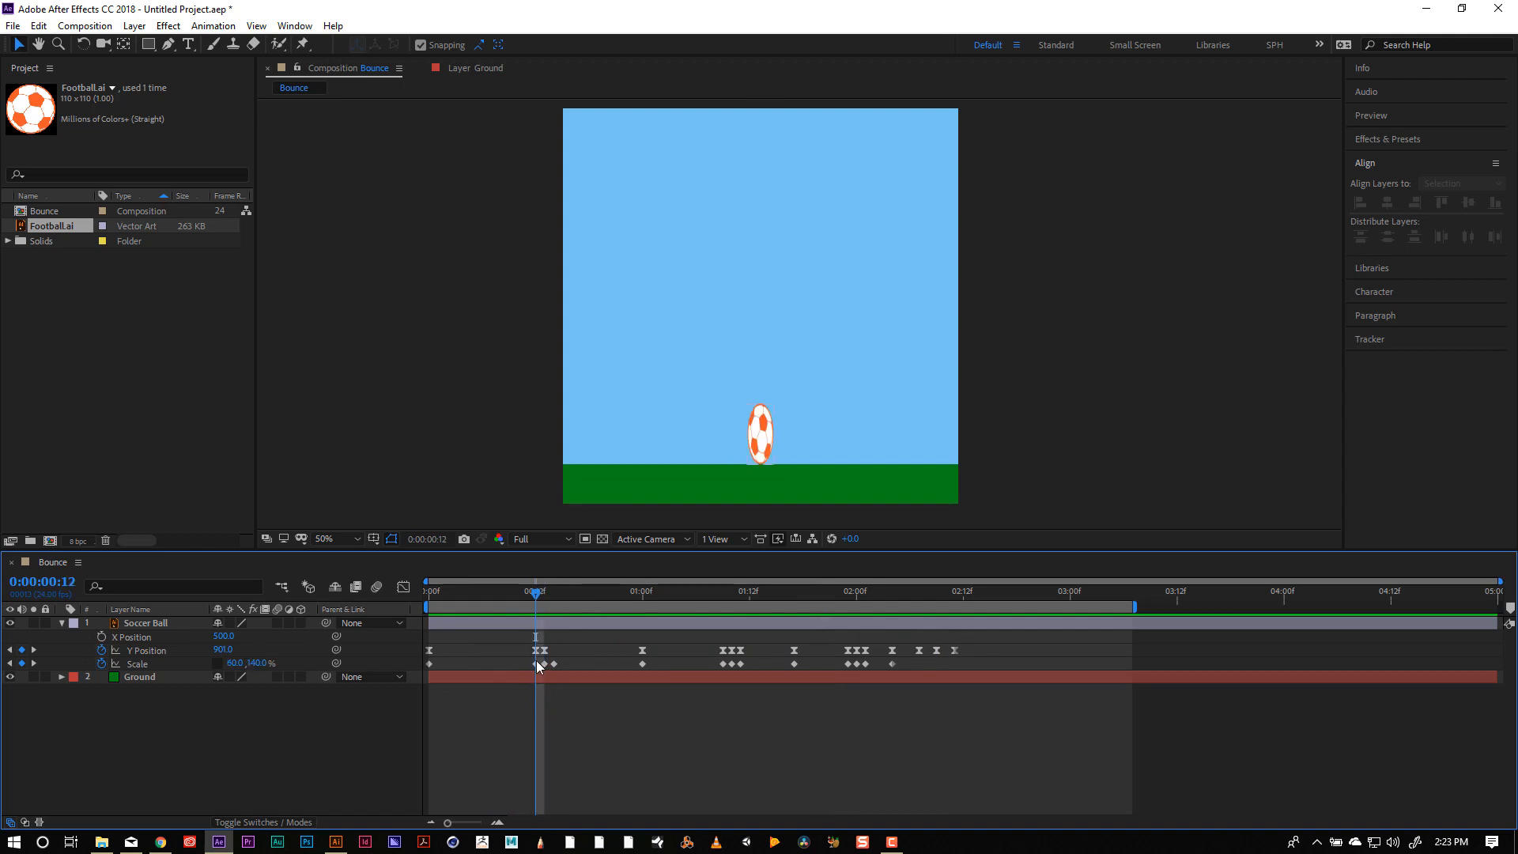
{"action": "left_click", "coordinate": [536, 663]}
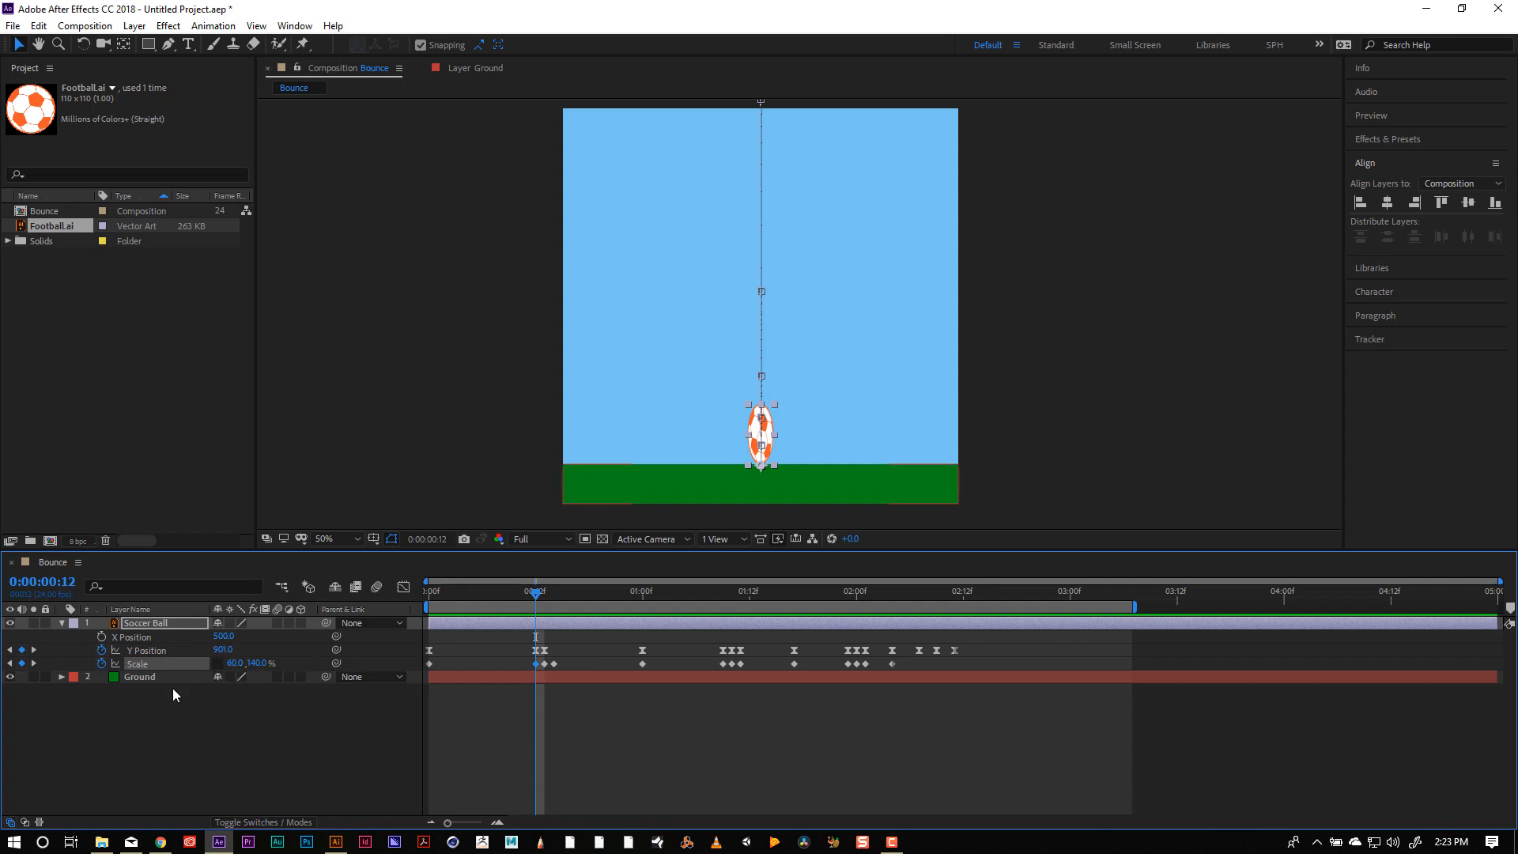
{"action": "left_click", "coordinate": [257, 664]}
{"action": "type", "text": "135"}
{"action": "key", "text": "Return"}
{"action": "key", "text": "Return"}
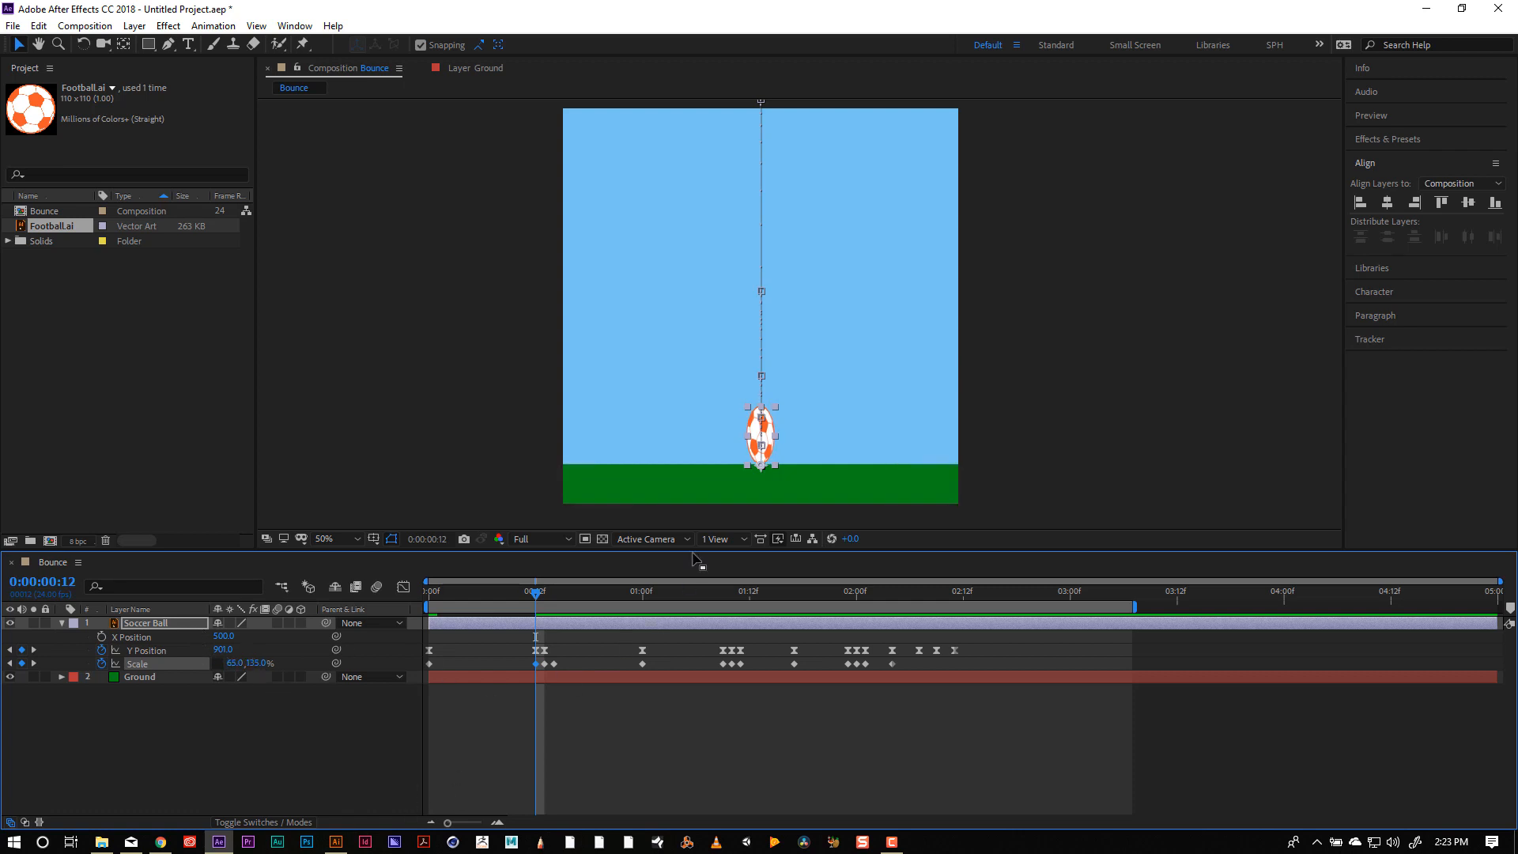
Change the ball's Scale at 0:00:00:13 to 65% width and 135% height.
{"action": "left_click", "coordinate": [544, 593]}
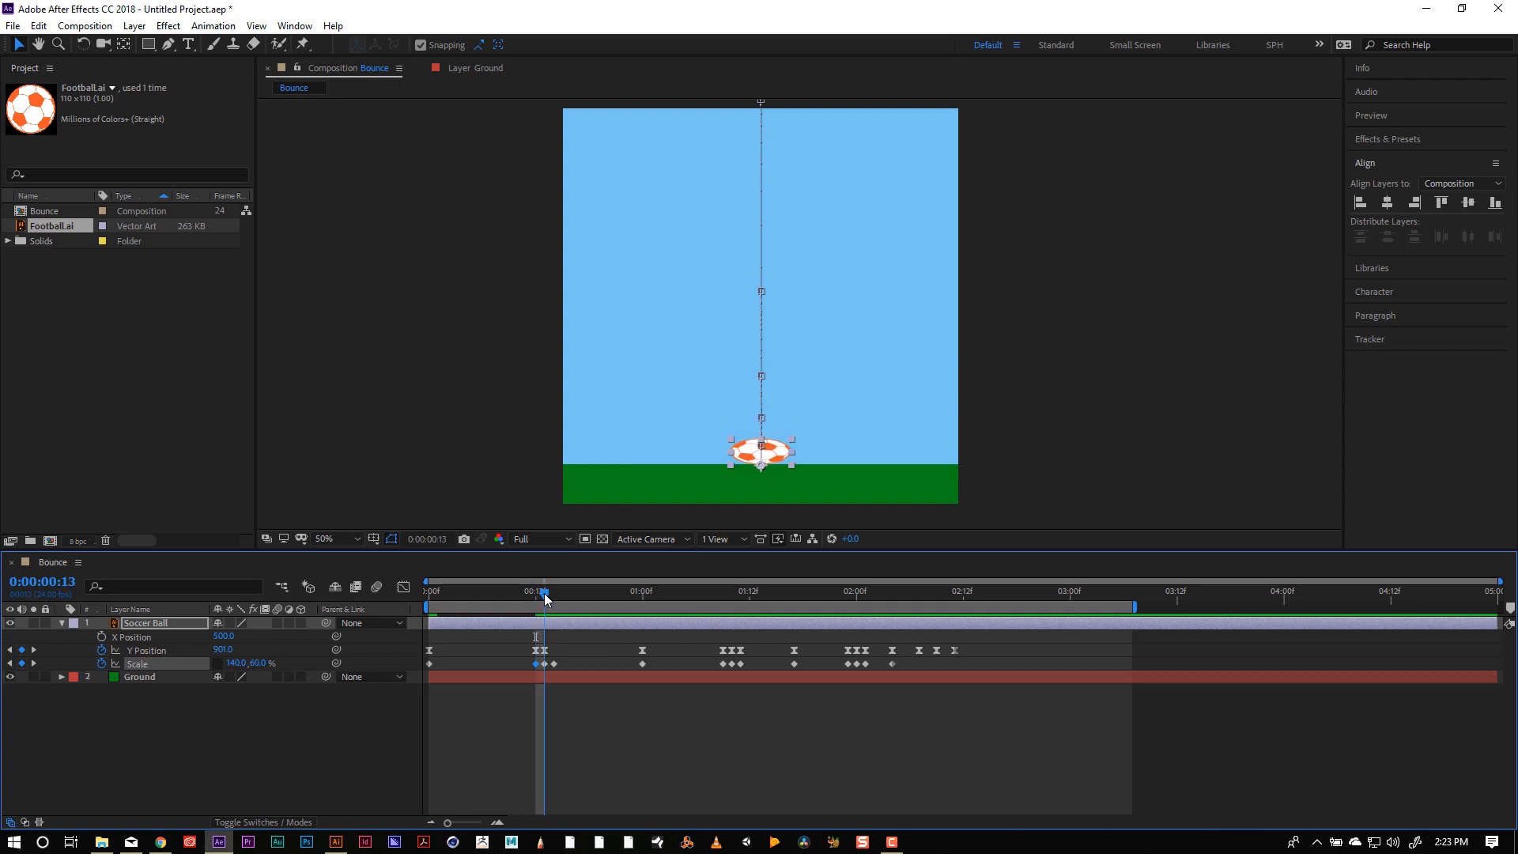
{"action": "left_click", "coordinate": [236, 665]}
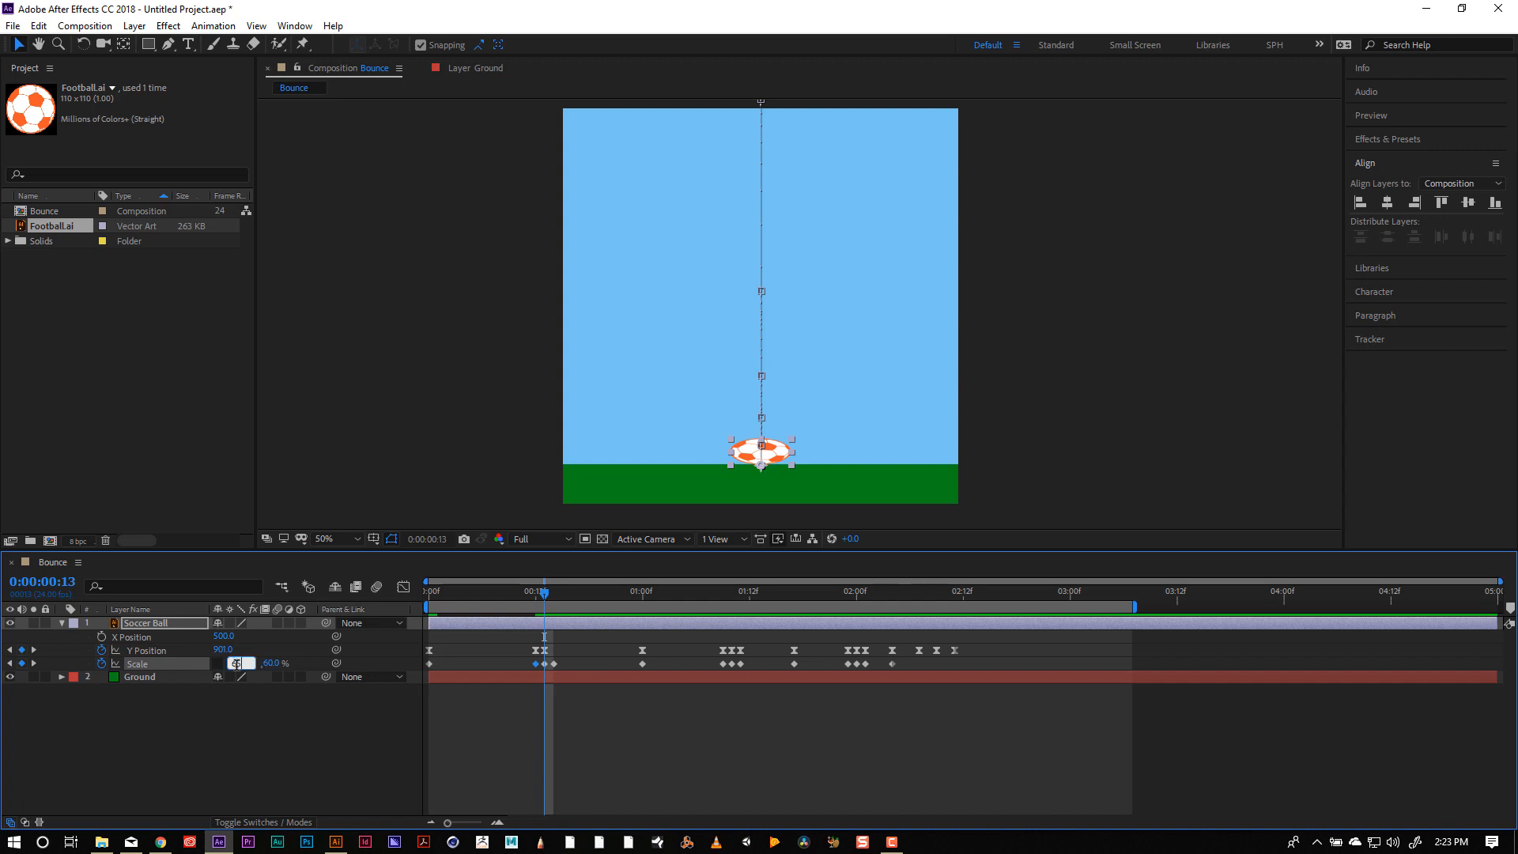
{"action": "key", "text": "Tab"}
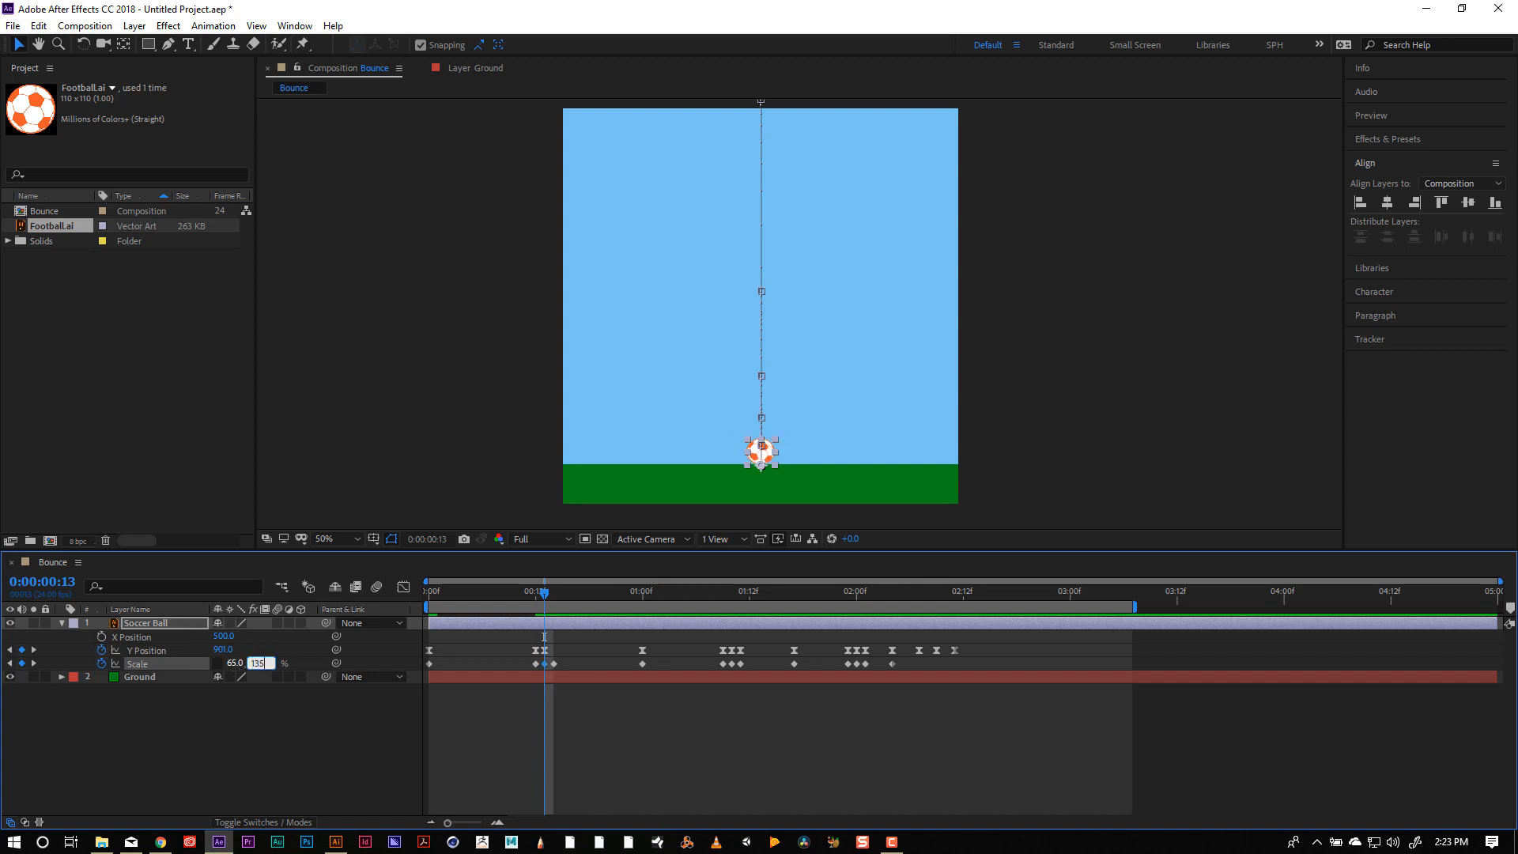
{"action": "left_click", "coordinate": [307, 733]}
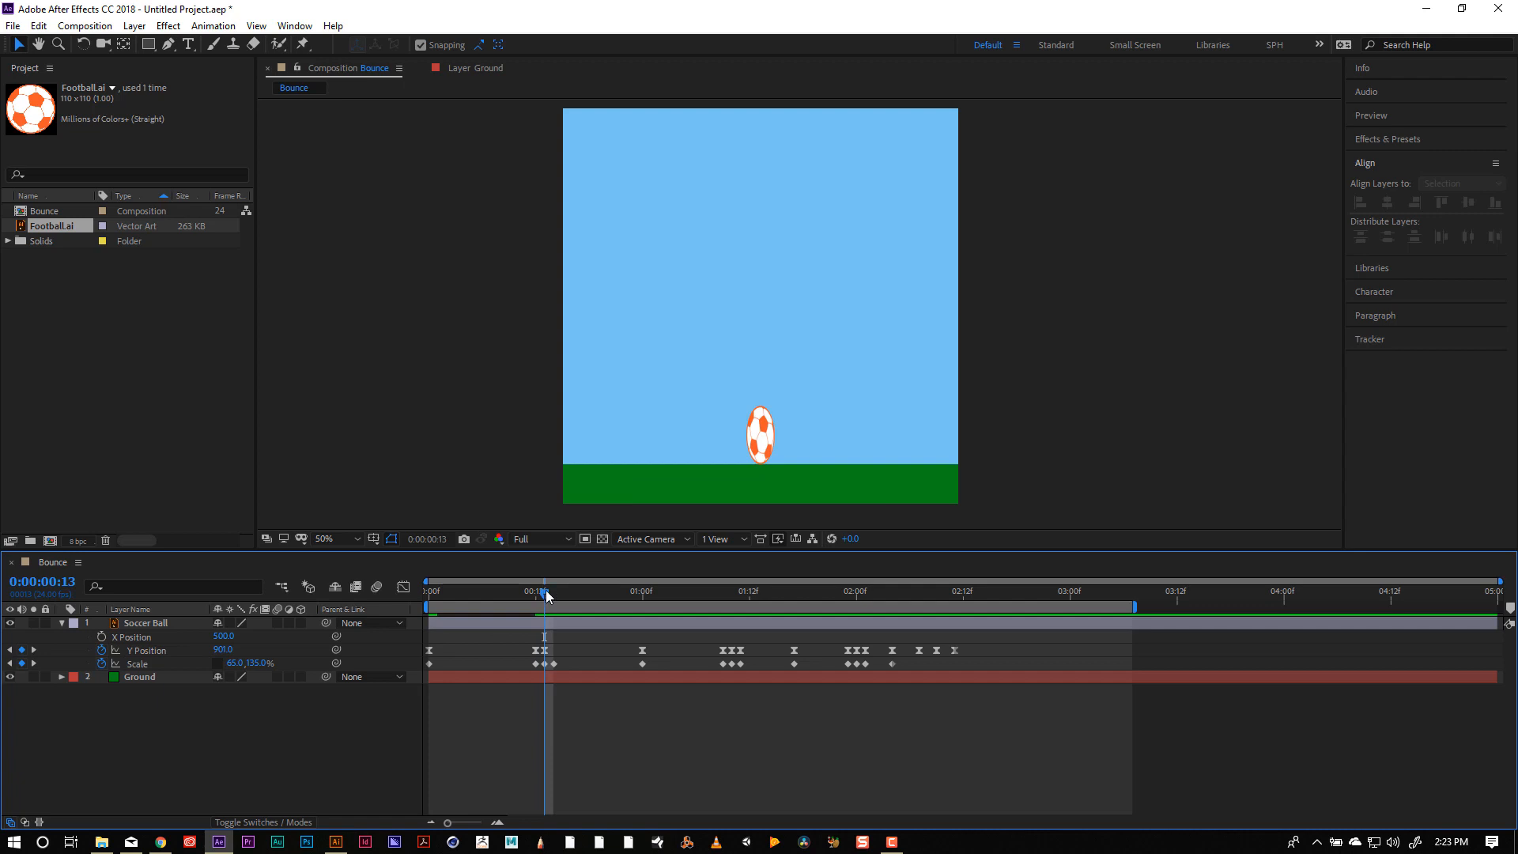
Soften the rebound stretch at 0:00:00:14 by setting the ball's Scale to 65% width and 135% height.
{"action": "left_click_drag", "start_coordinate": [548, 597], "coordinate": [552, 593]}
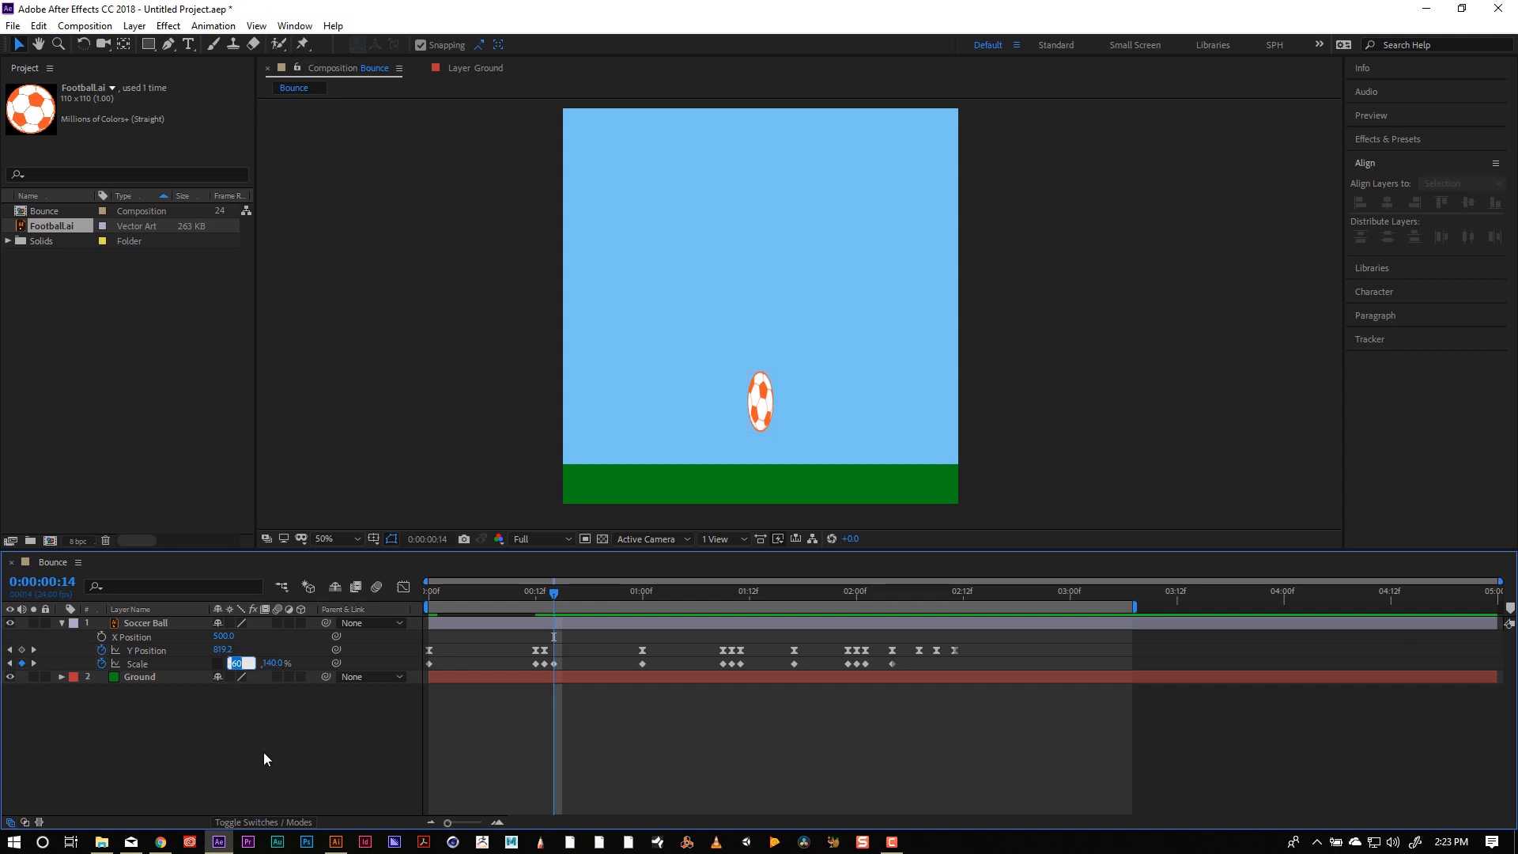
{"action": "type", "text": "135"}
{"action": "key", "text": "BackSpace"}
{"action": "key", "text": "BackSpace"}
{"action": "key", "text": "BackSpace"}
{"action": "type", "text": "65"}
{"action": "key", "text": "Tab"}
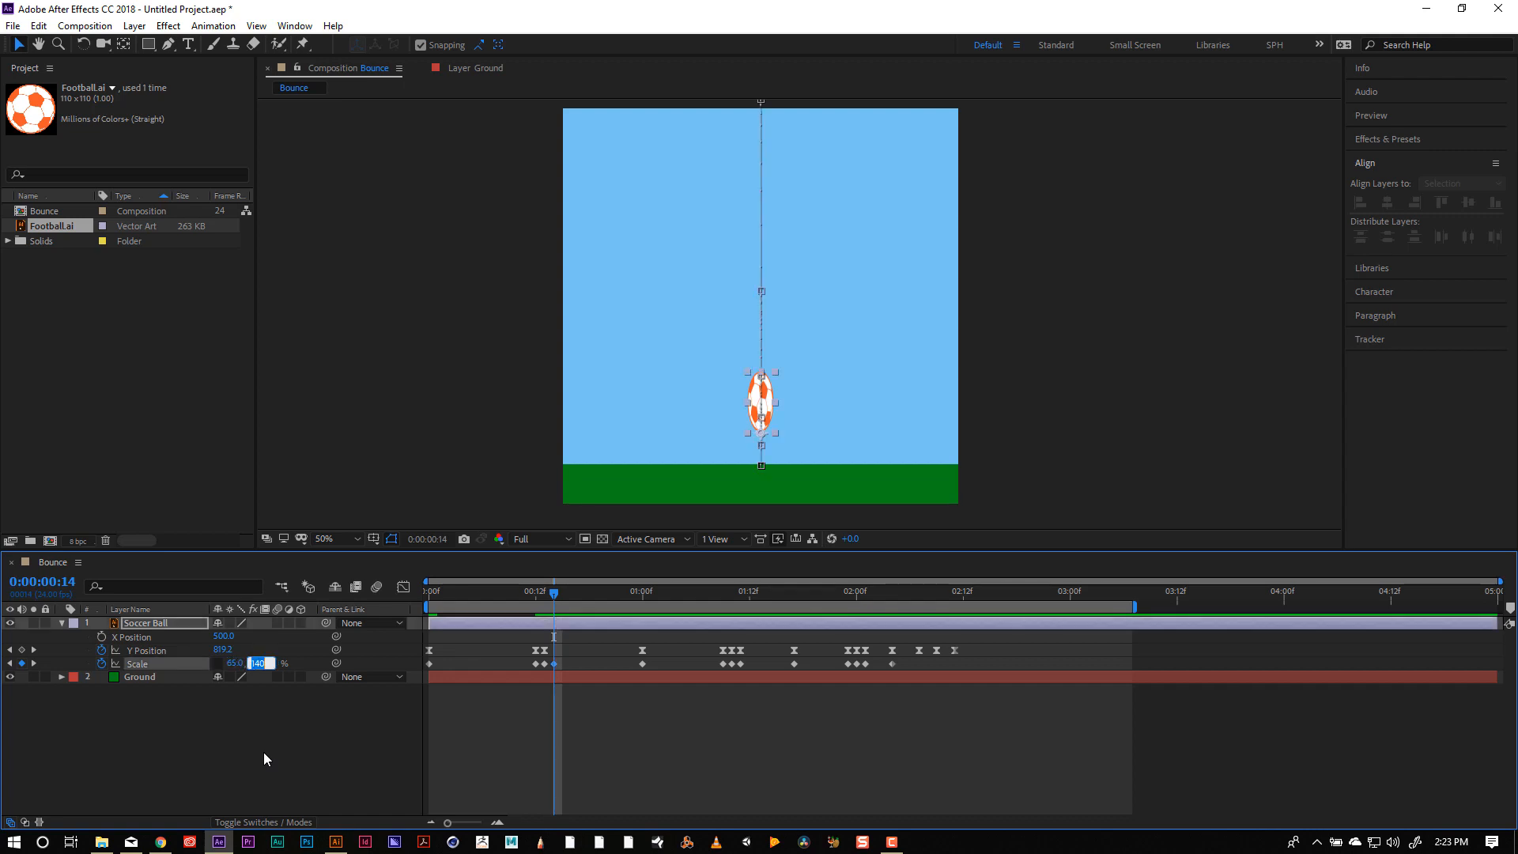
{"action": "type", "text": "135"}
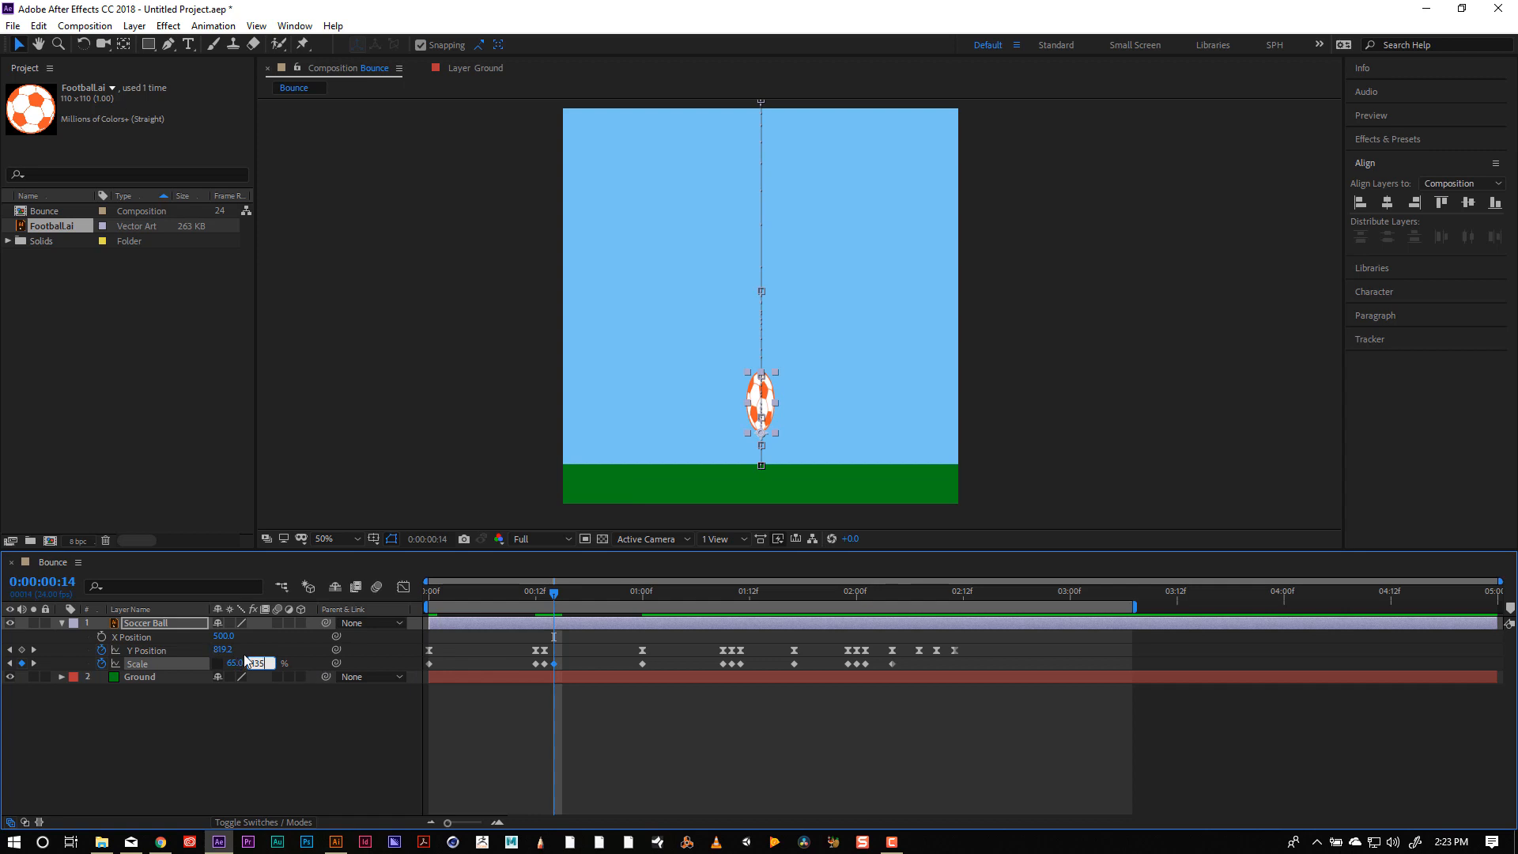
Keep the ball on the ground at 0:00:00:14 by setting its Y Position to 901.
{"action": "left_click_drag", "start_coordinate": [225, 650], "coordinate": [272, 653]}
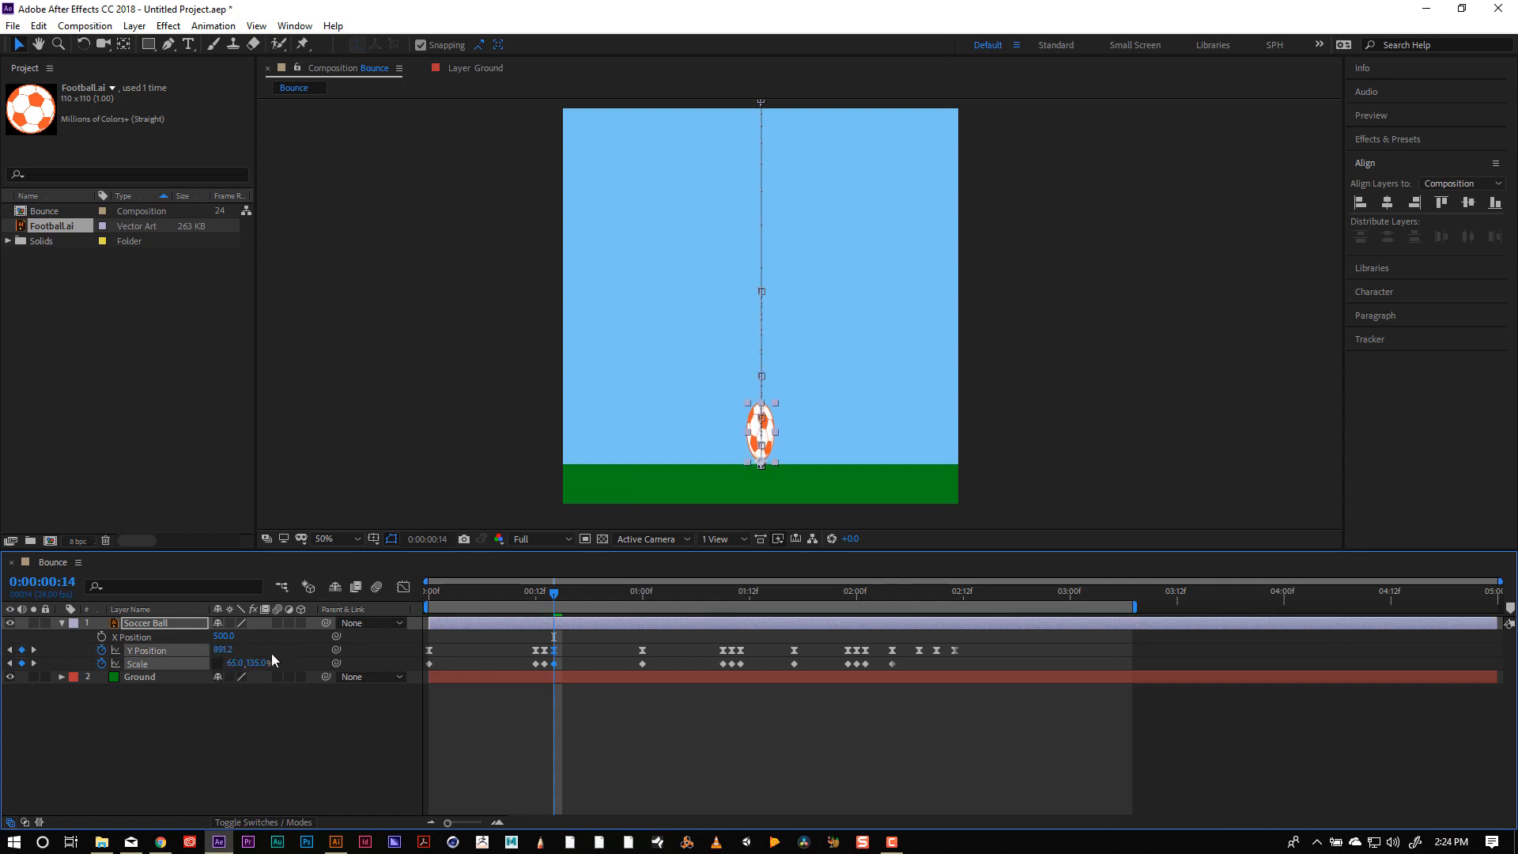
{"action": "left_click", "coordinate": [226, 650]}
{"action": "type", "text": "90"}
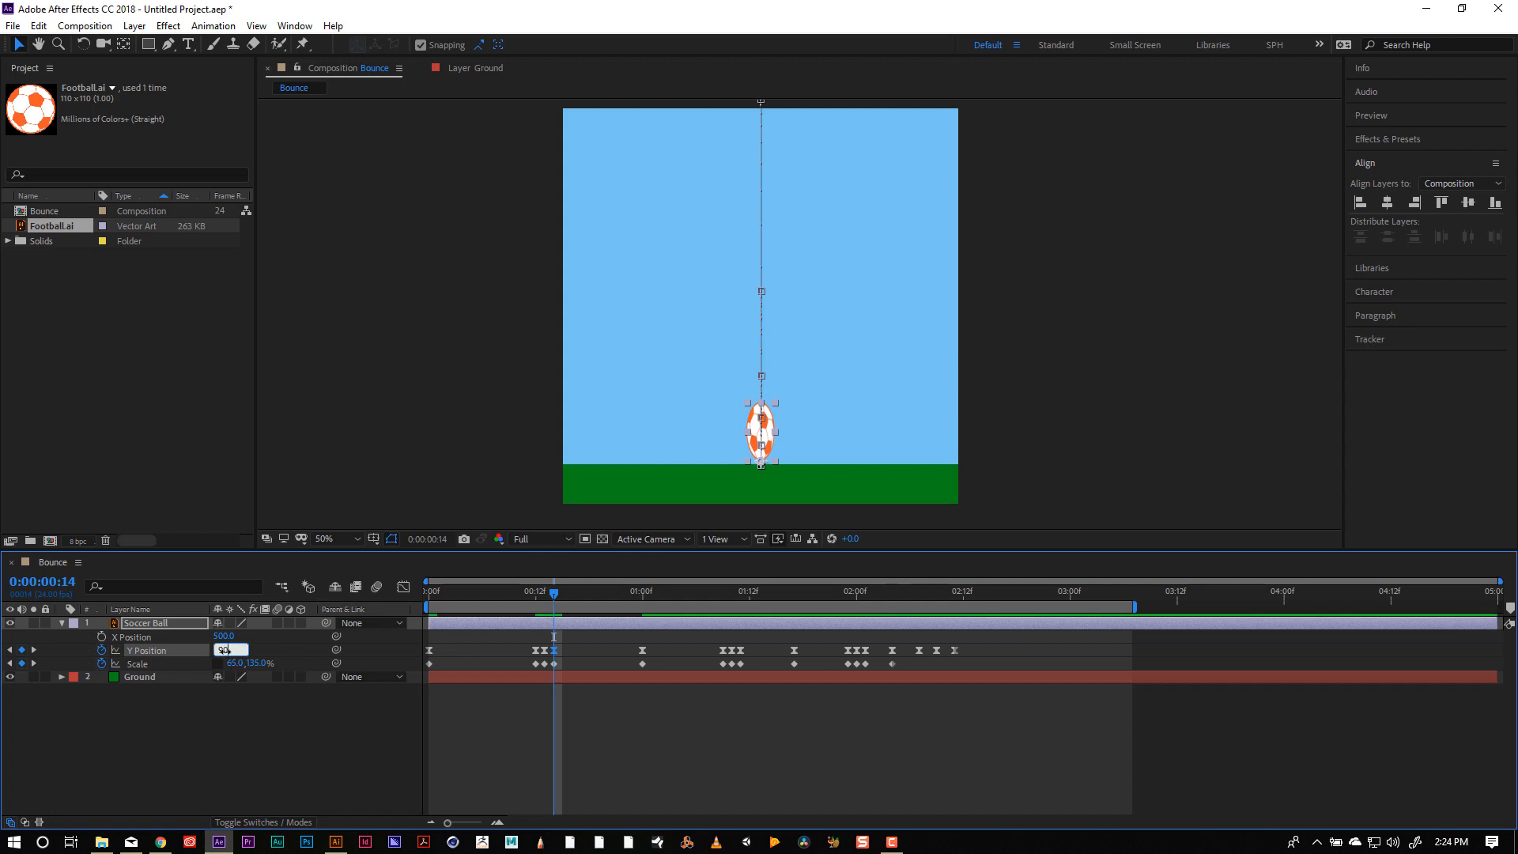
{"action": "type", "text": "1"}
{"action": "key", "text": "Return"}
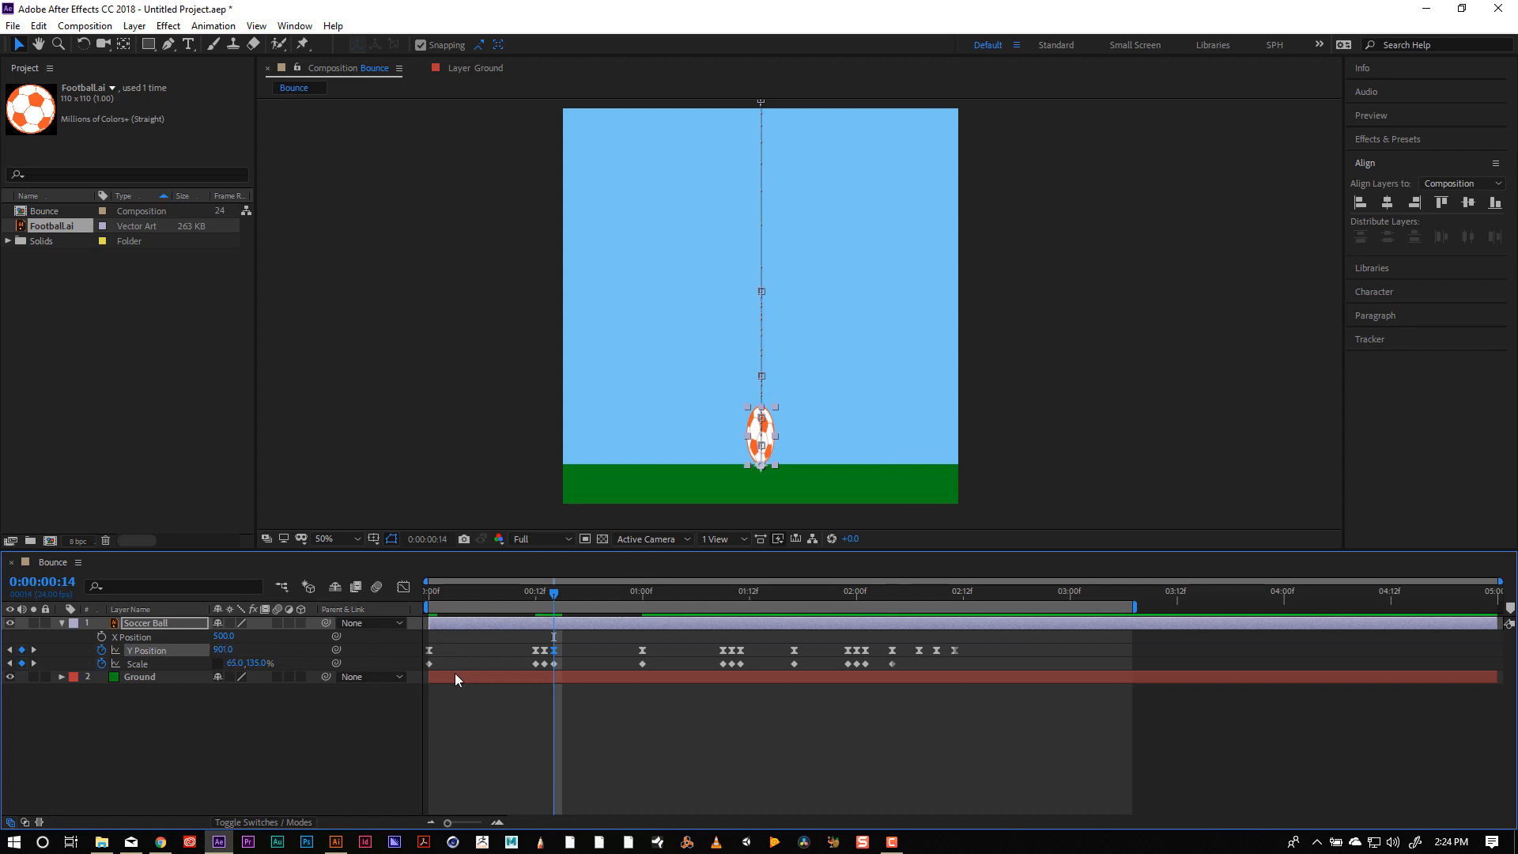
Play back the animation from the start to check the adjusted first bounce.
{"action": "left_click_drag", "start_coordinate": [536, 599], "coordinate": [329, 609]}
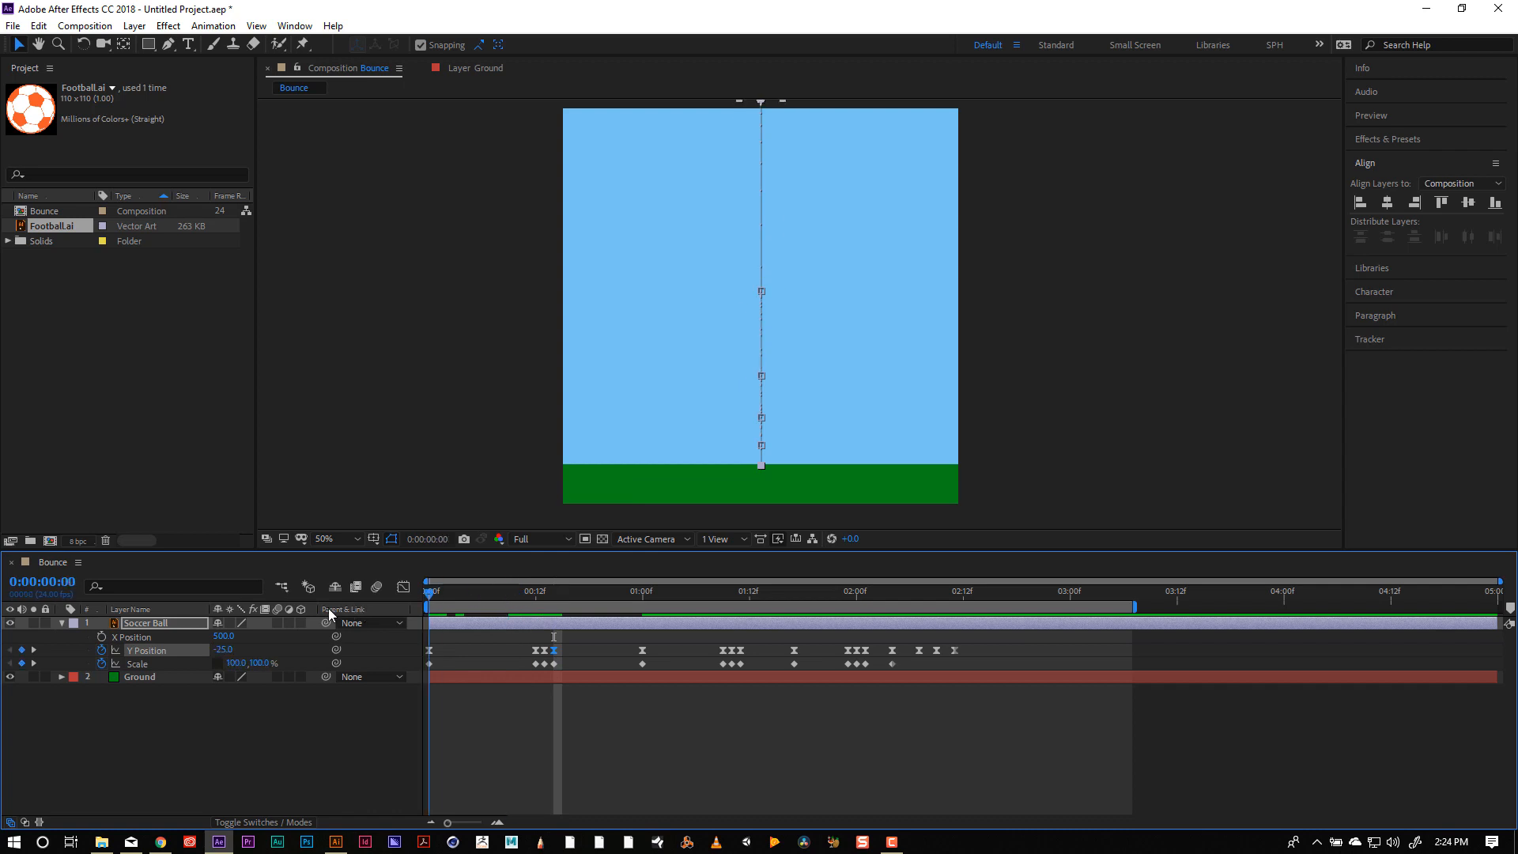
{"action": "key", "text": "space"}
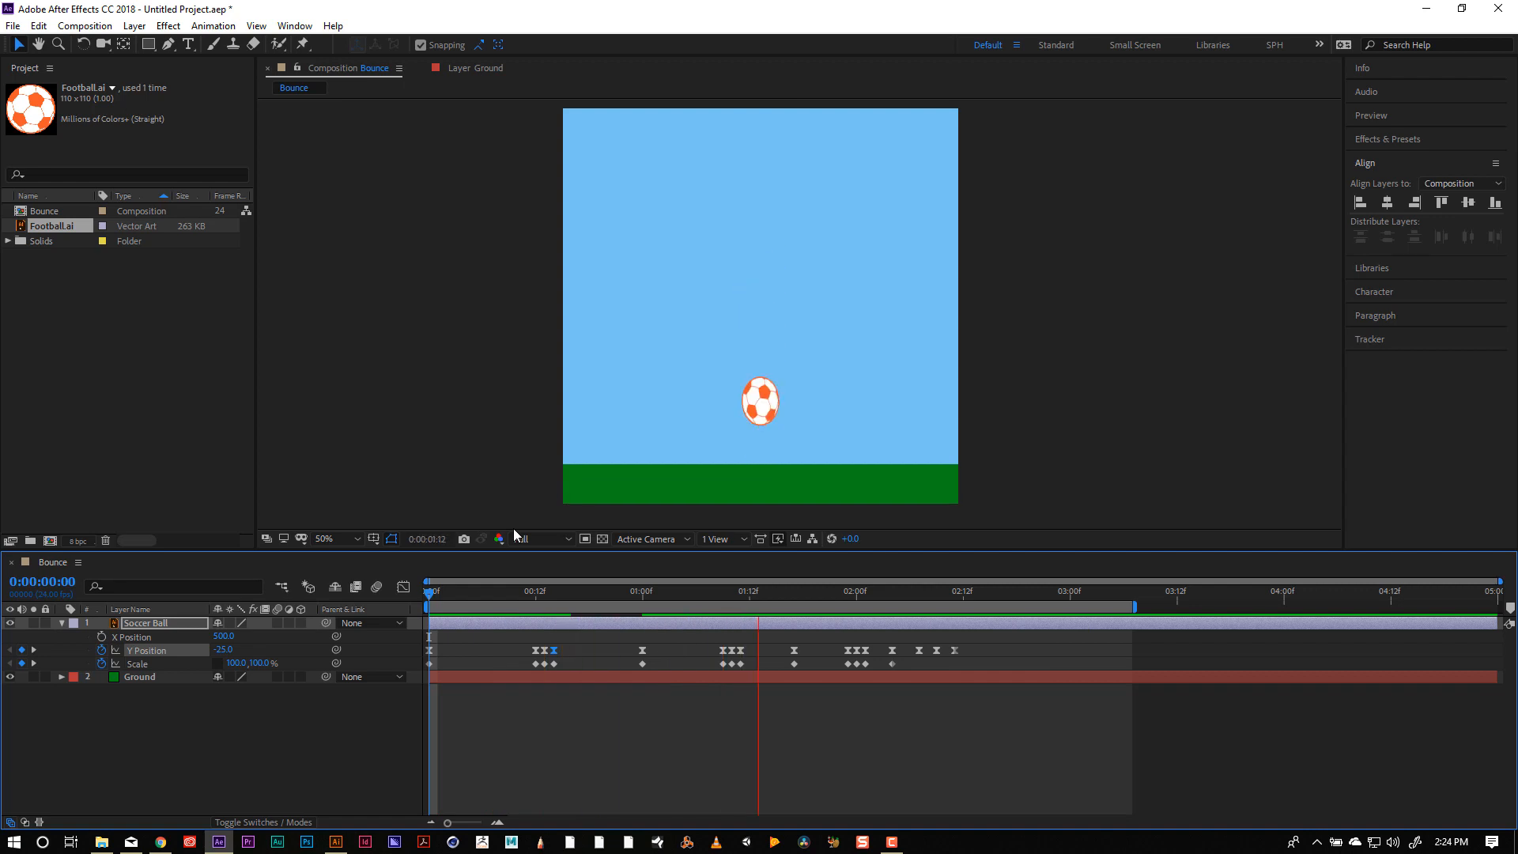
{"action": "key", "text": "space"}
Squash the ball at 0:00:00:13 by setting its Scale to 135% width and 65% height.
{"action": "left_click_drag", "start_coordinate": [506, 593], "coordinate": [544, 611]}
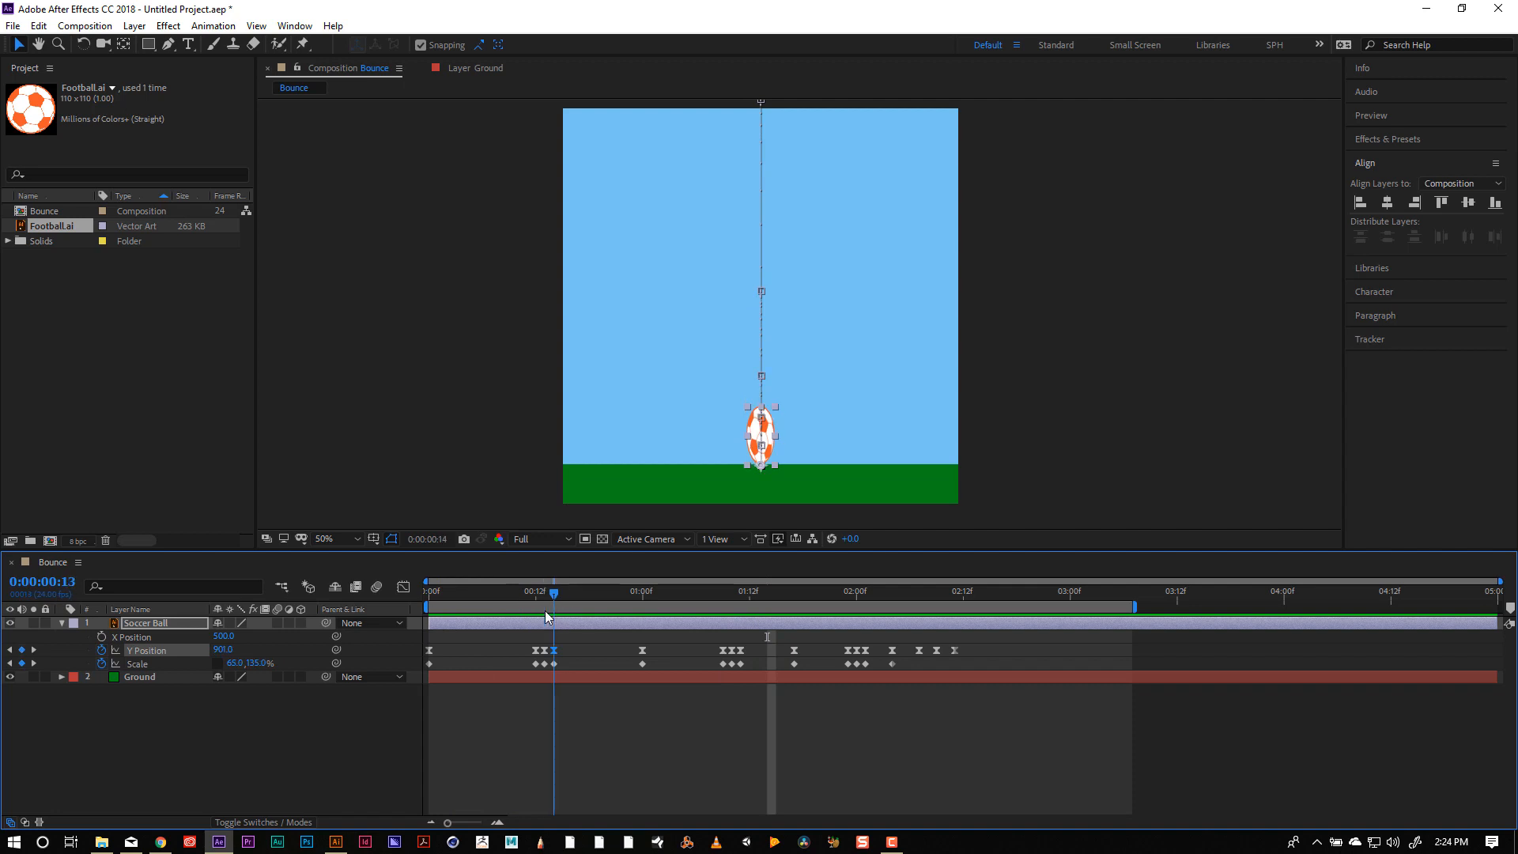
{"action": "left_click", "coordinate": [234, 663]}
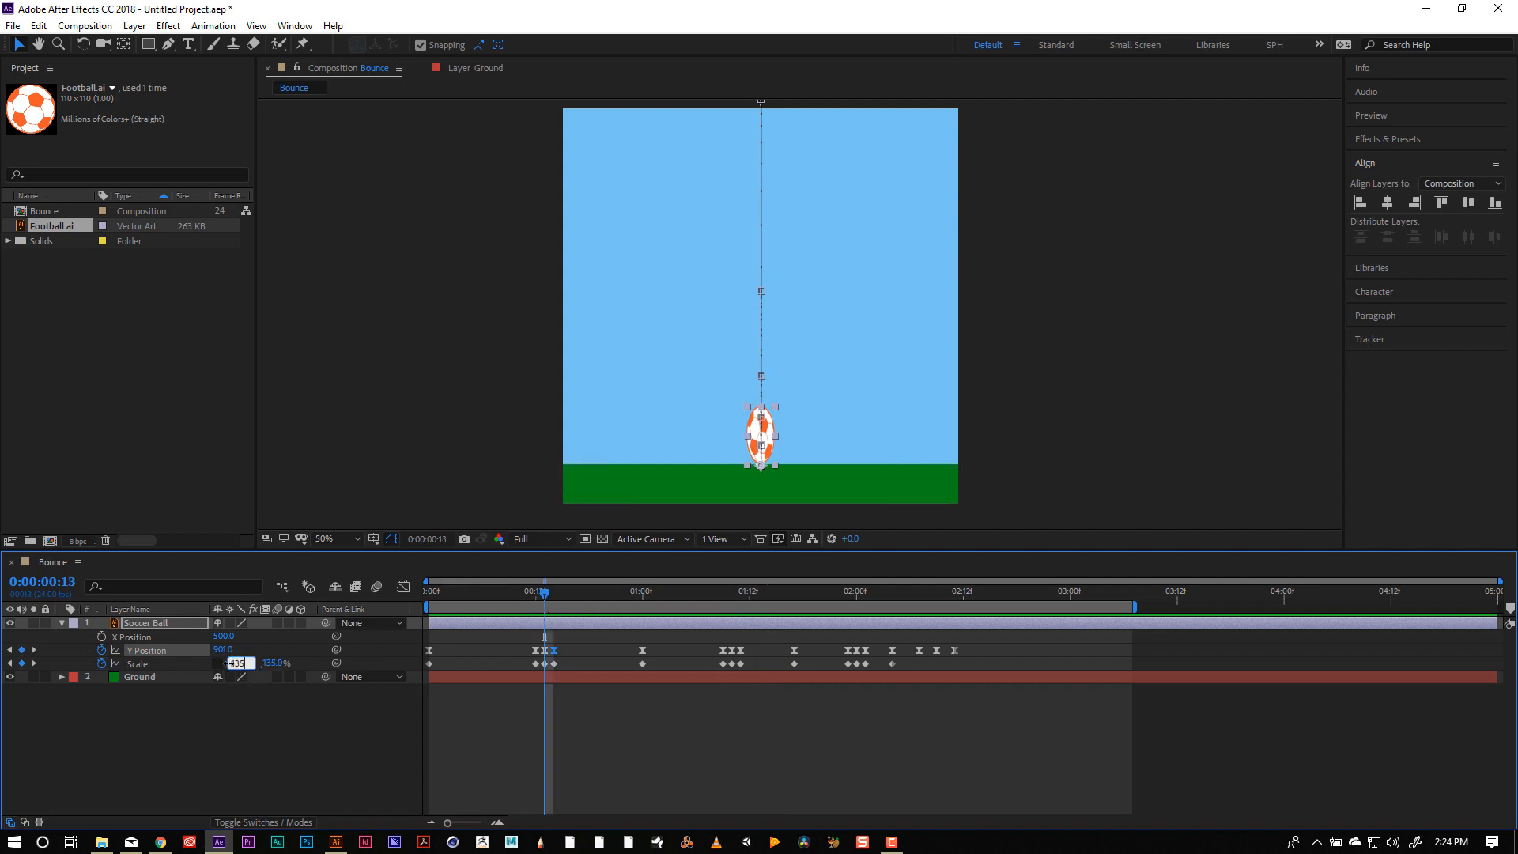
{"action": "type", "text": "135"}
{"action": "key", "text": "Tab"}
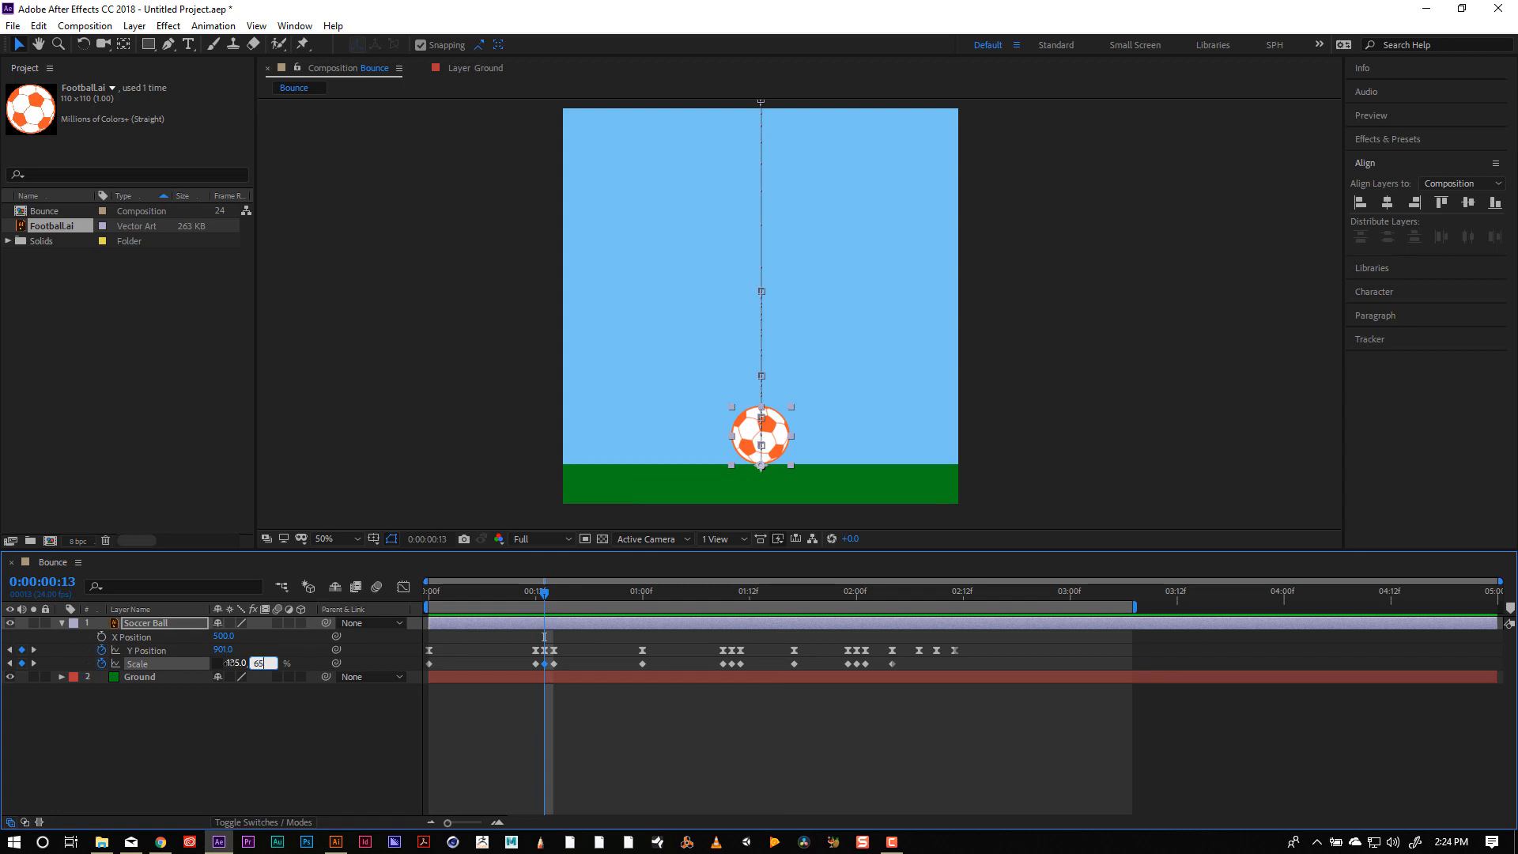
{"action": "key", "text": "Return"}
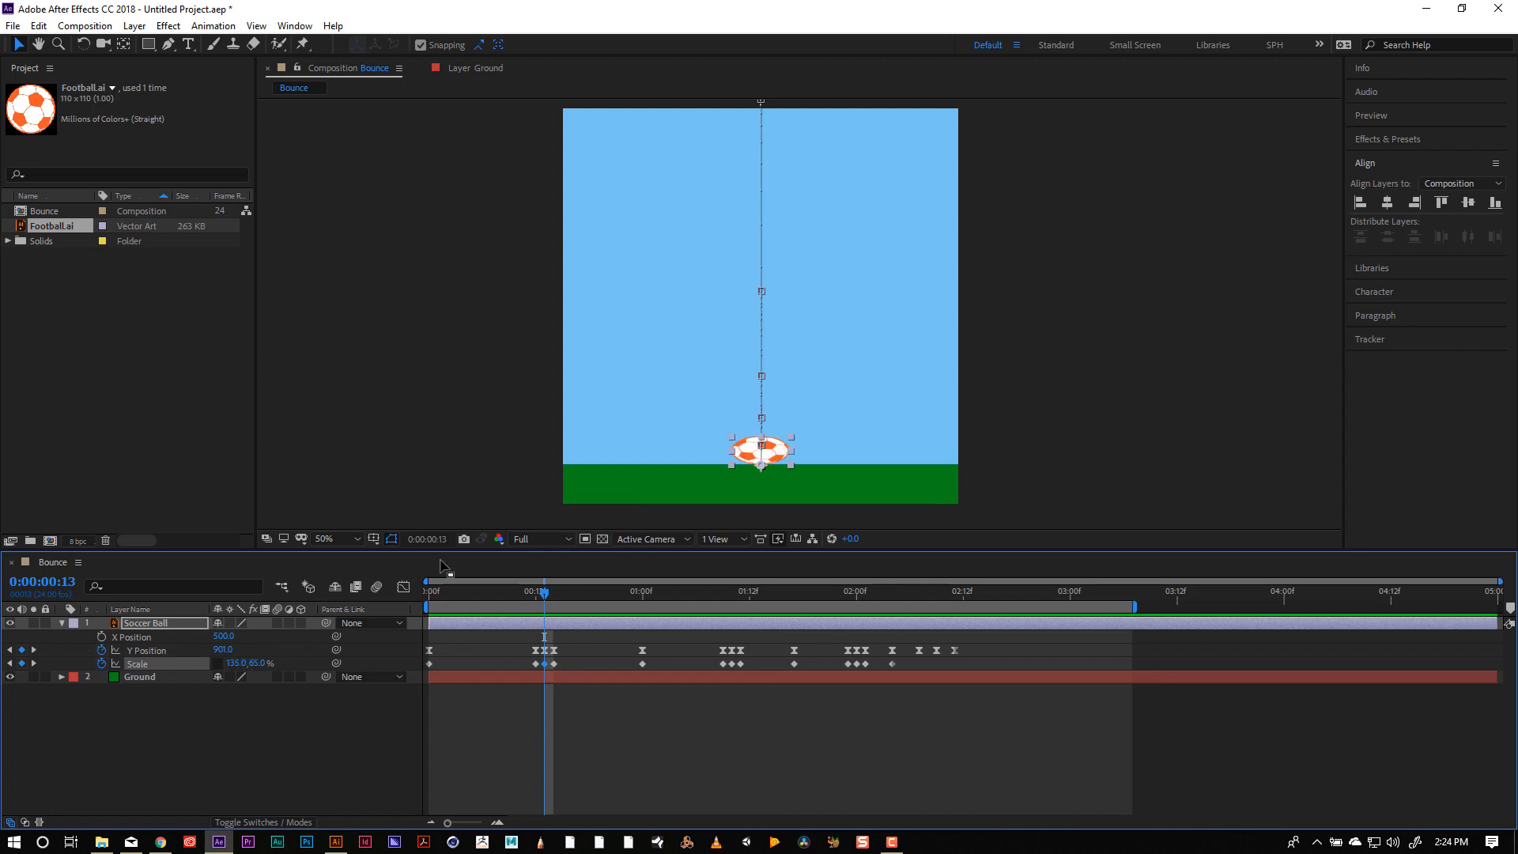
Replay the animation from the first frame to review the first contact's squash.
{"action": "left_click_drag", "start_coordinate": [545, 590], "coordinate": [338, 580]}
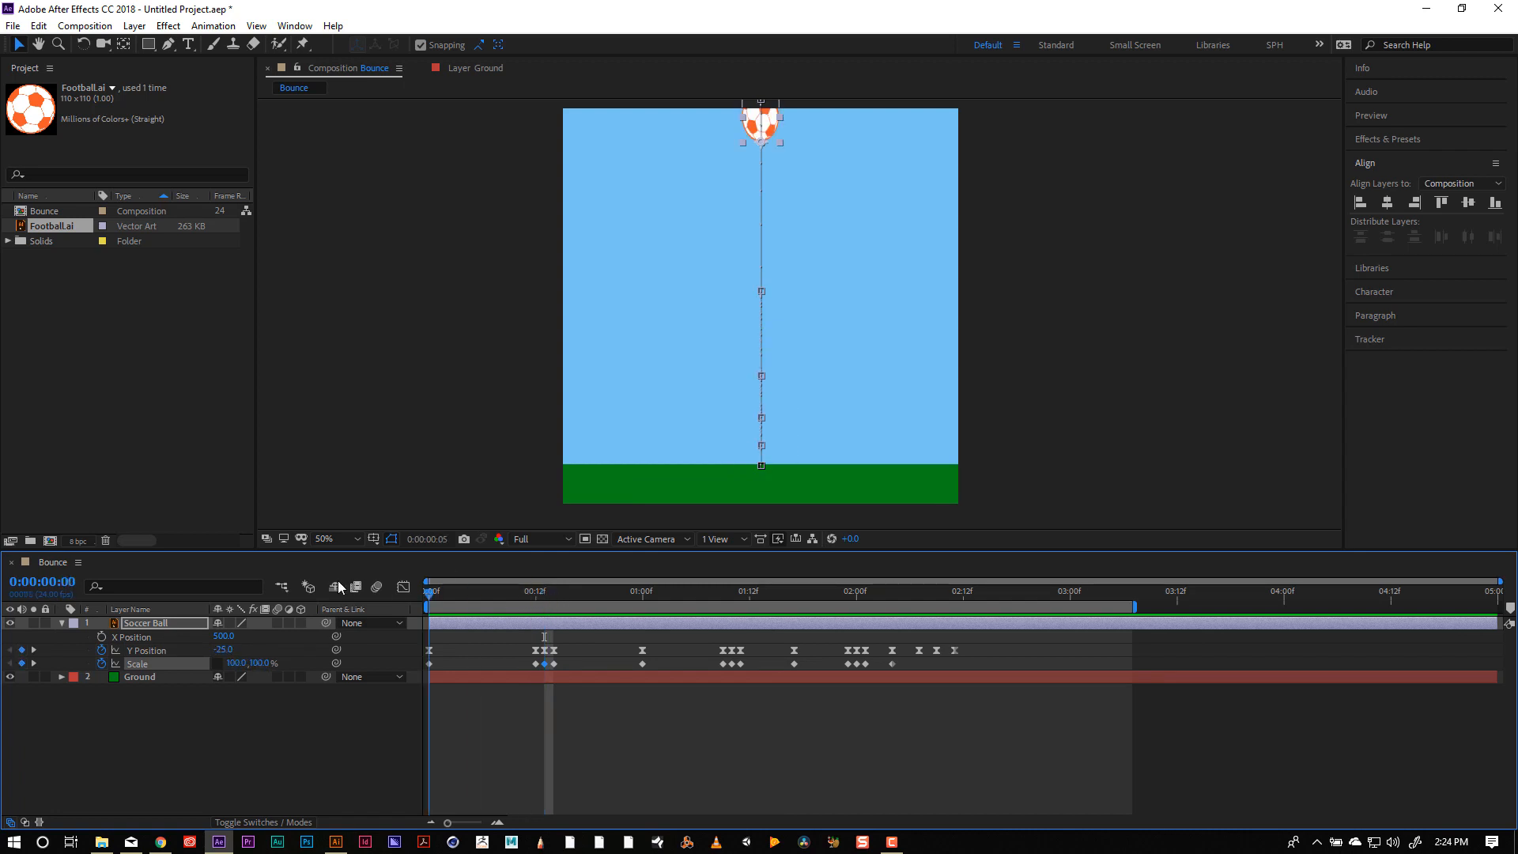
{"action": "key", "text": "space"}
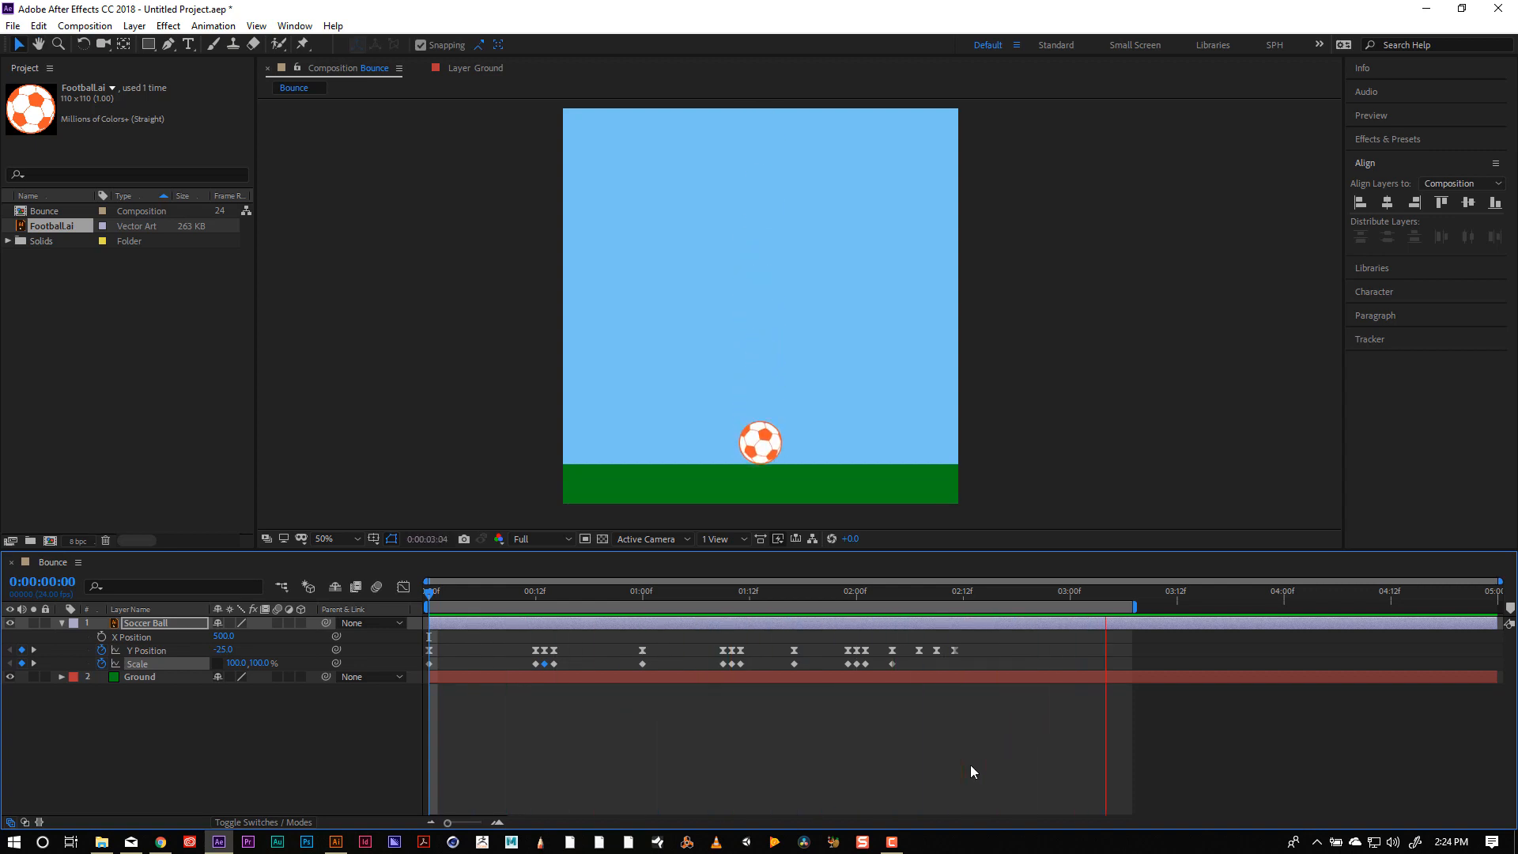
{"action": "key", "text": "space"}
Shift the Y Position and Scale keyframes earlier in successive groups, with the first contact at about 0:00:00:09 and the last keyframe at about 0:00:02:02.
{"action": "left_click_drag", "start_coordinate": [515, 634], "coordinate": [989, 731]}
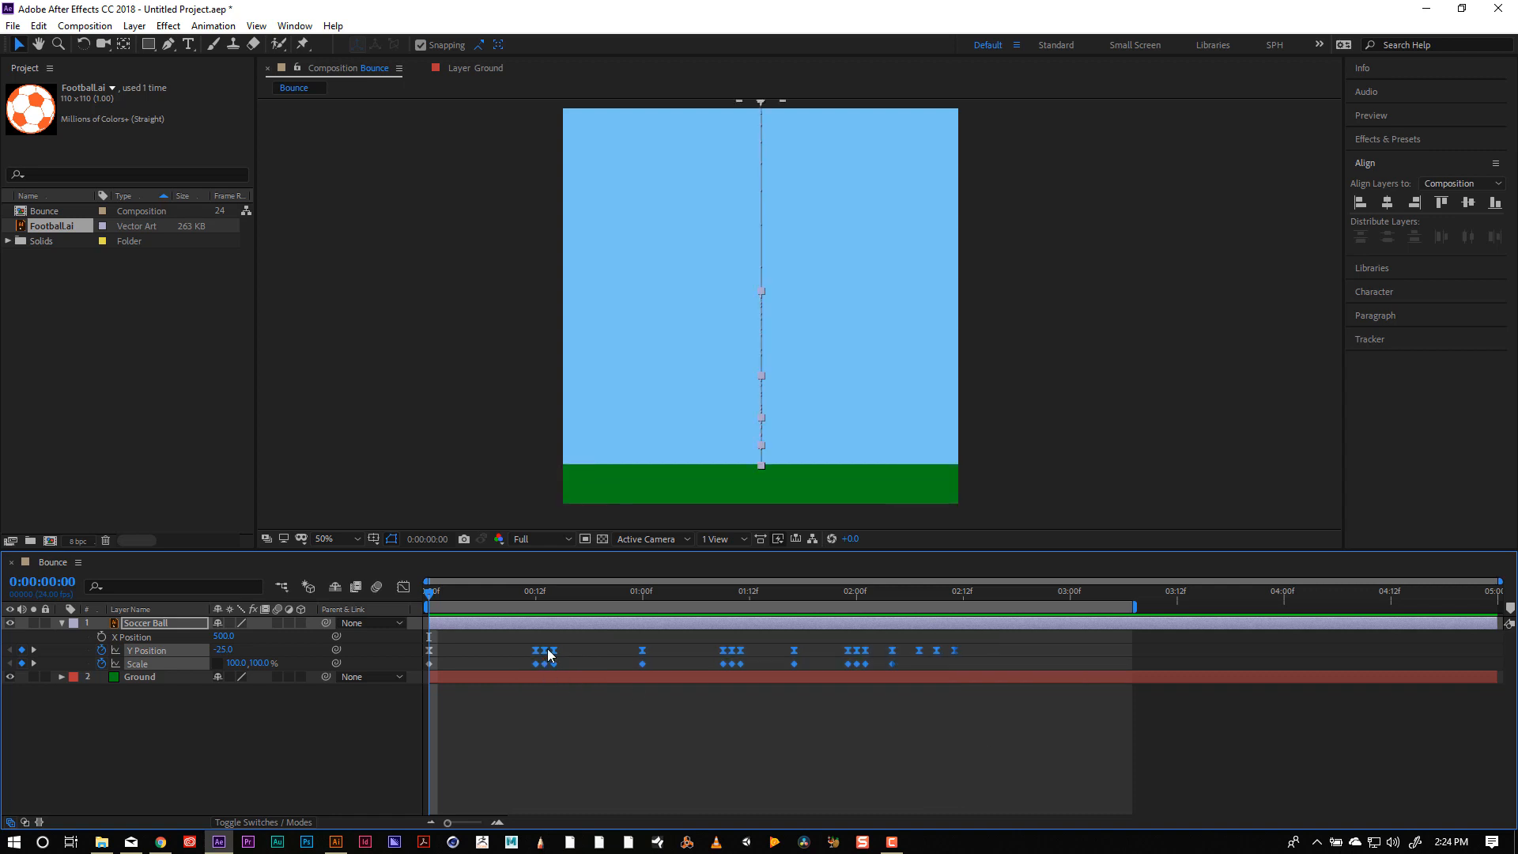
{"action": "left_click_drag", "start_coordinate": [549, 653], "coordinate": [521, 660]}
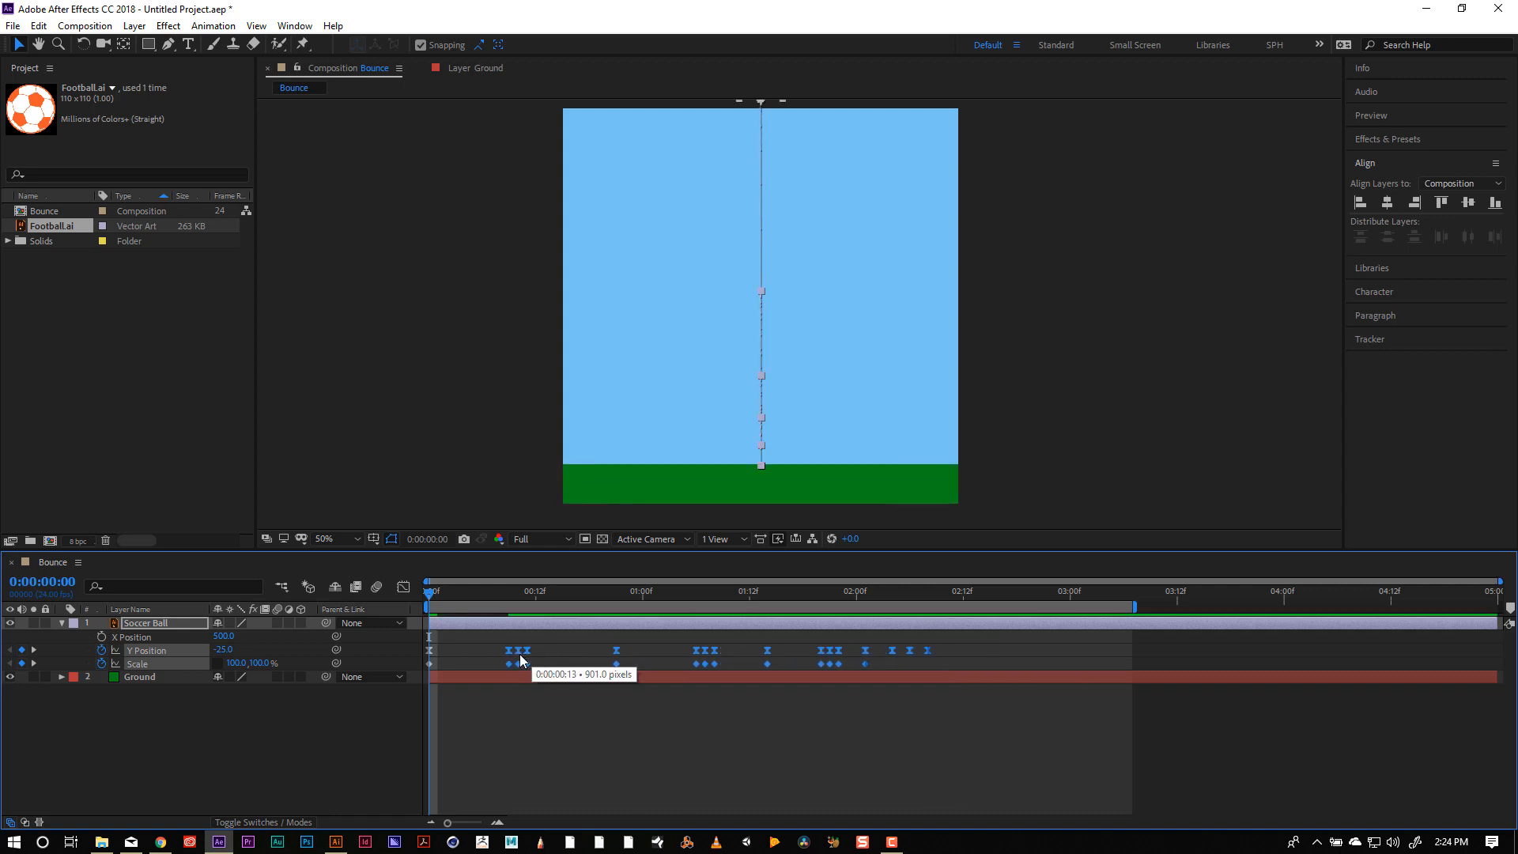
{"action": "left_click_drag", "start_coordinate": [609, 638], "coordinate": [966, 703]}
{"action": "left_click_drag", "start_coordinate": [613, 652], "coordinate": [953, 706]}
{"action": "left_click_drag", "start_coordinate": [688, 650], "coordinate": [926, 695]}
{"action": "left_click_drag", "start_coordinate": [731, 653], "coordinate": [906, 700]}
{"action": "left_click_drag", "start_coordinate": [791, 655], "coordinate": [781, 652]}
Deselect the keyframes and play back the animation to check the faster bounce timing.
{"action": "left_click", "coordinate": [900, 743]}
{"action": "key", "text": "space"}
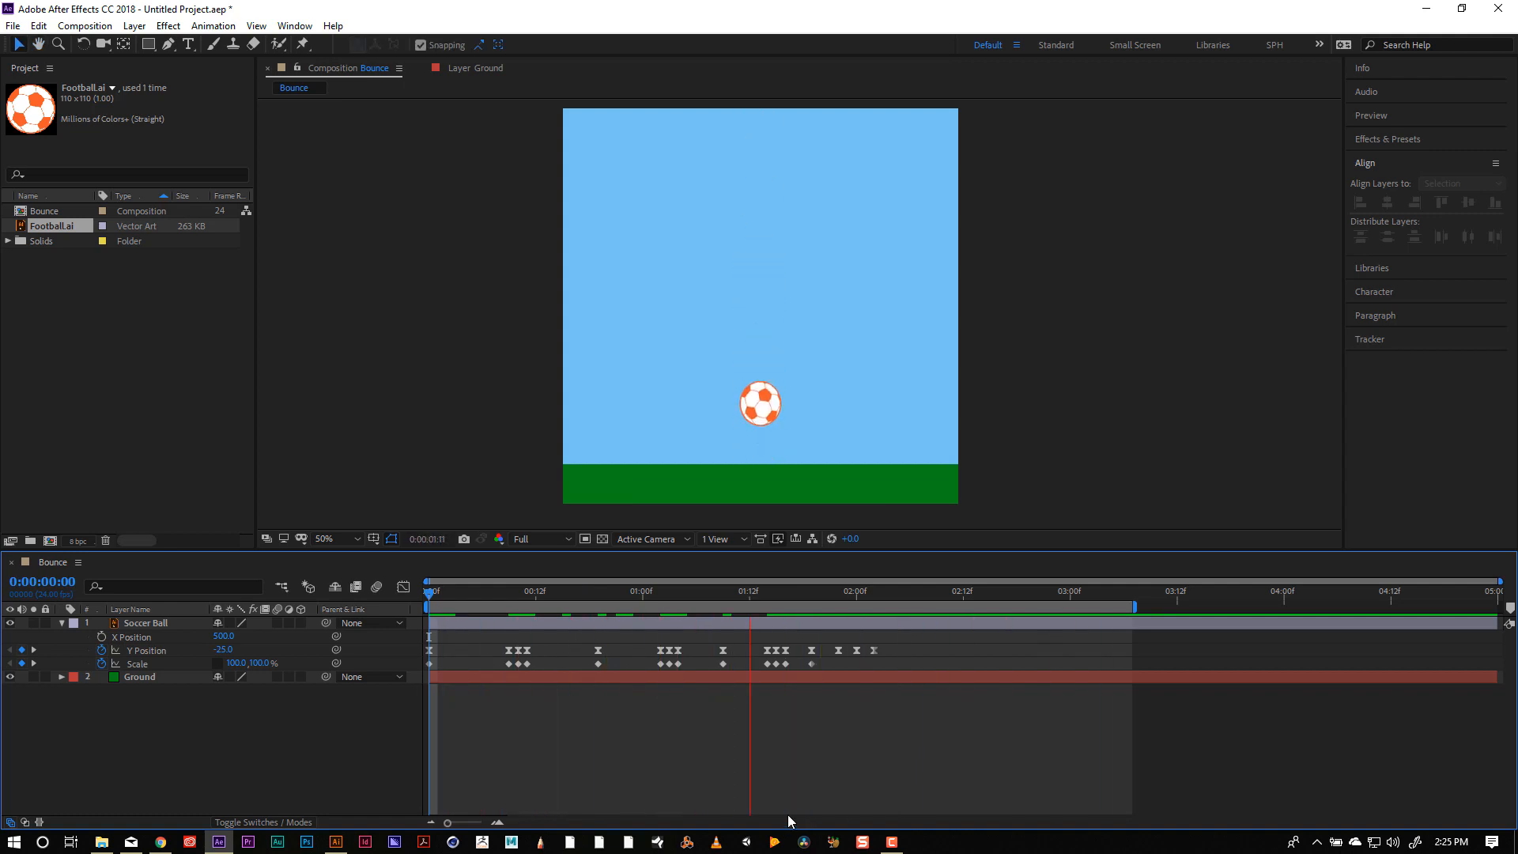
{"action": "key", "text": "space"}
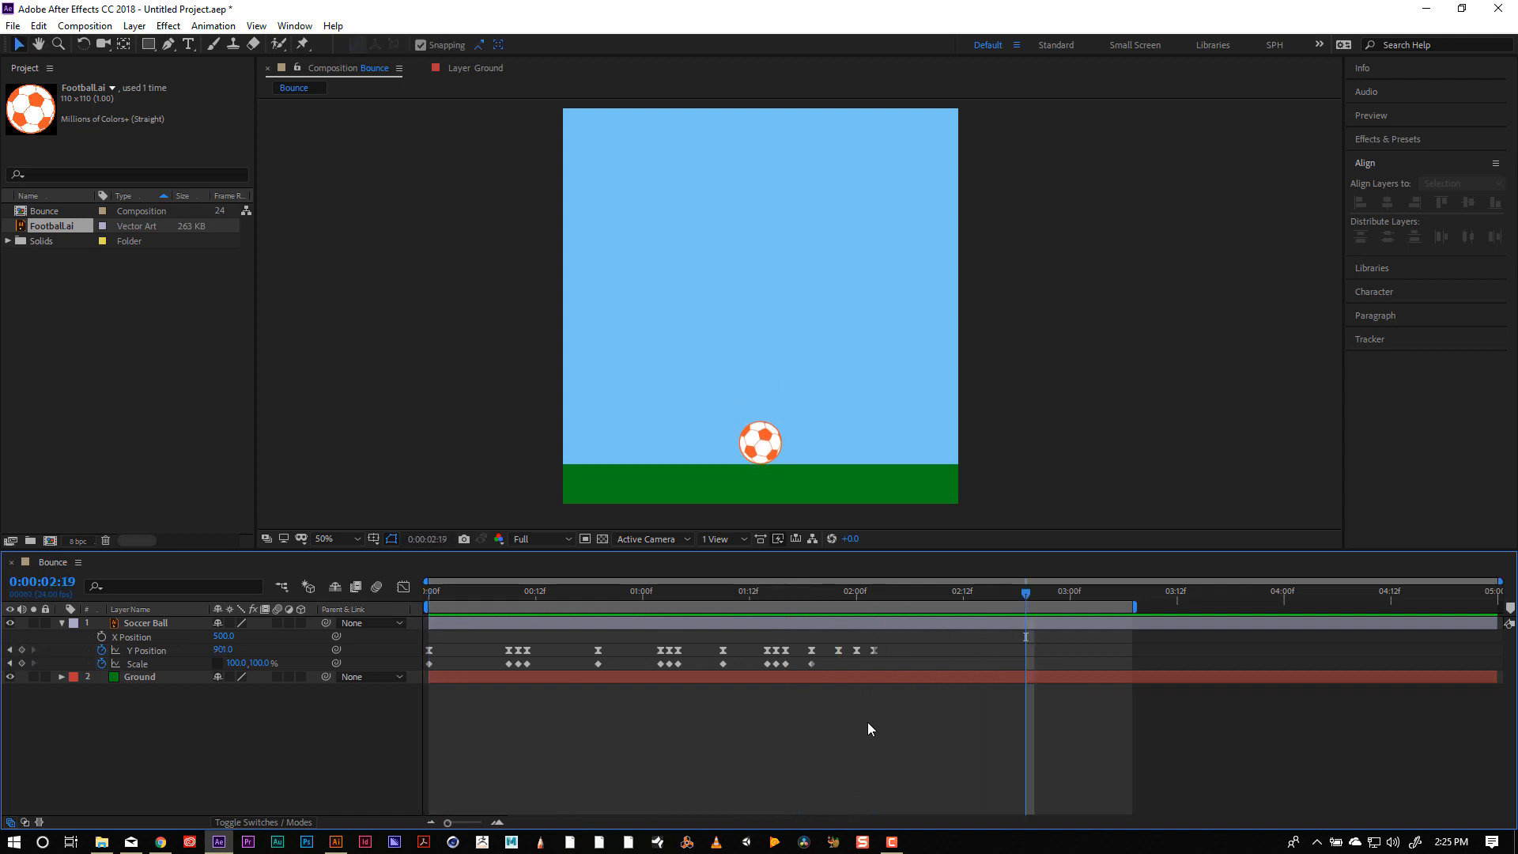
Apply Easy Ease to all of the soccer ball's Scale keyframes and play back the animation.
{"action": "left_click_drag", "start_coordinate": [867, 722], "coordinate": [412, 662]}
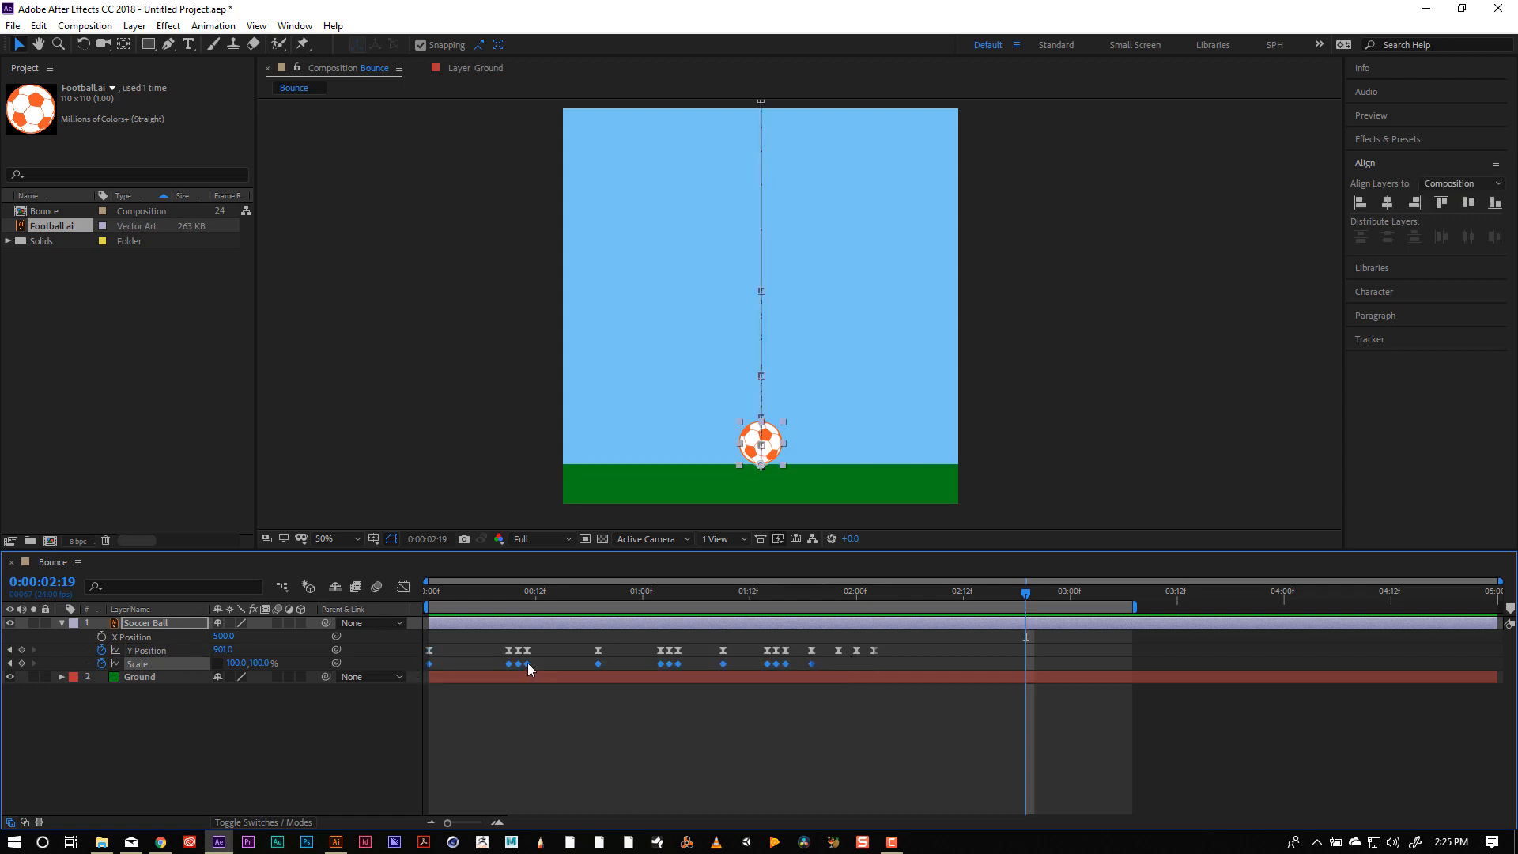
{"action": "right_click", "coordinate": [528, 663]}
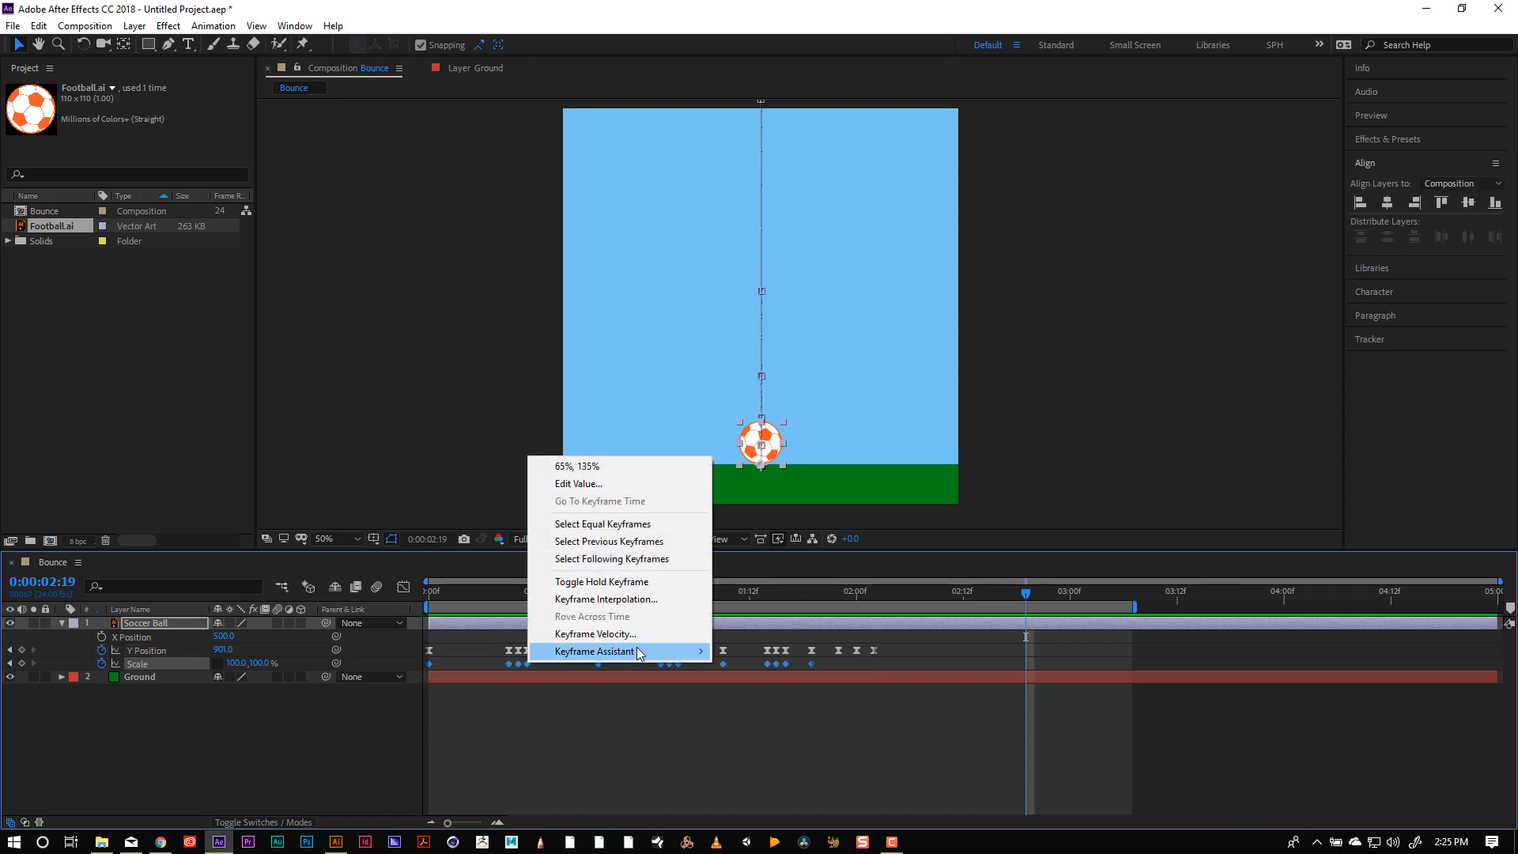
{"action": "mouse_move", "coordinate": [639, 653]}
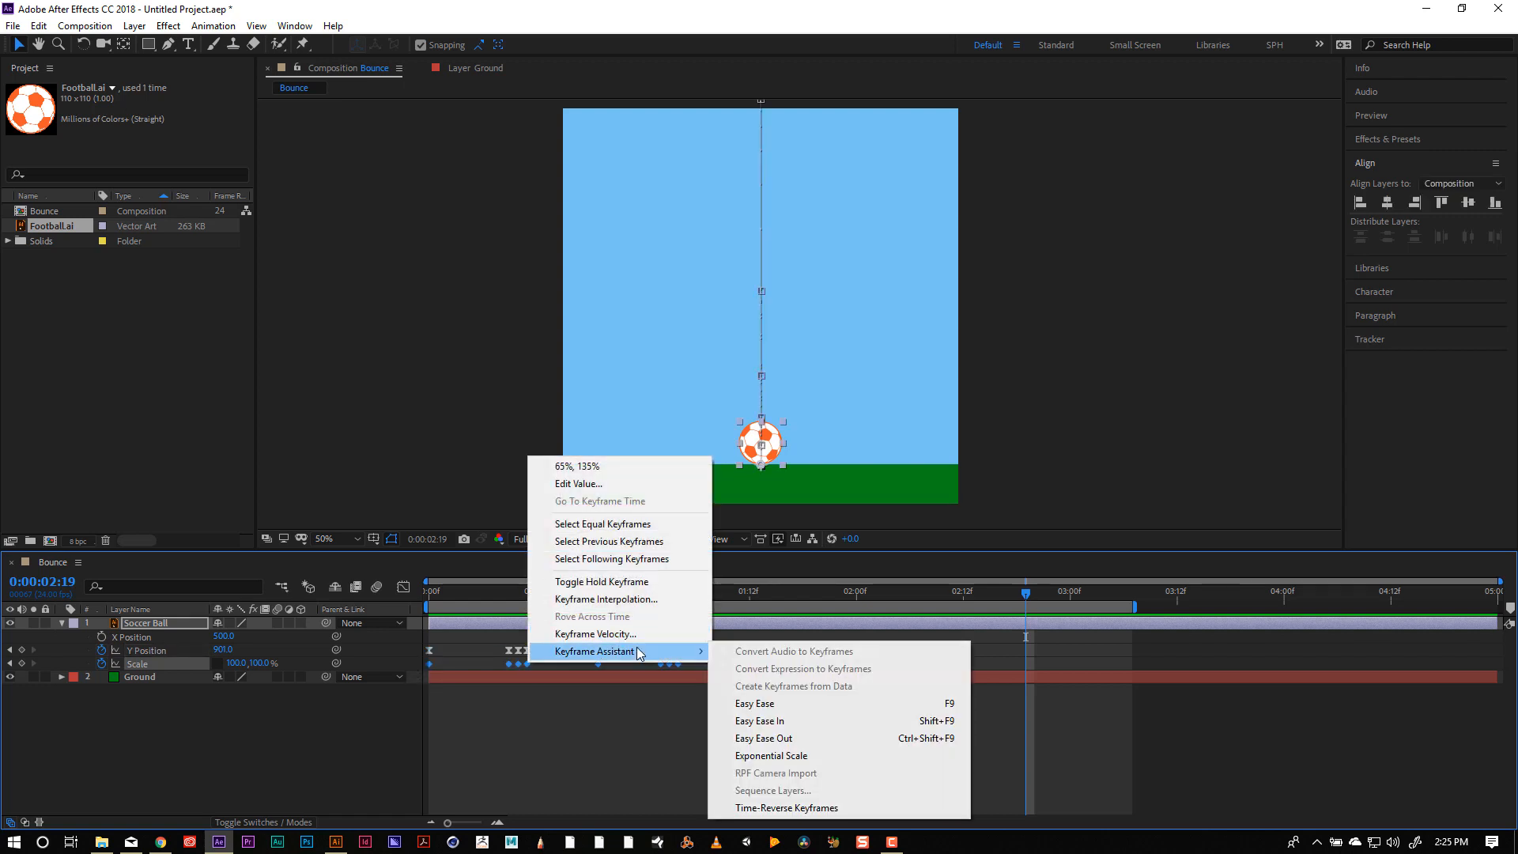
{"action": "left_click", "coordinate": [836, 703]}
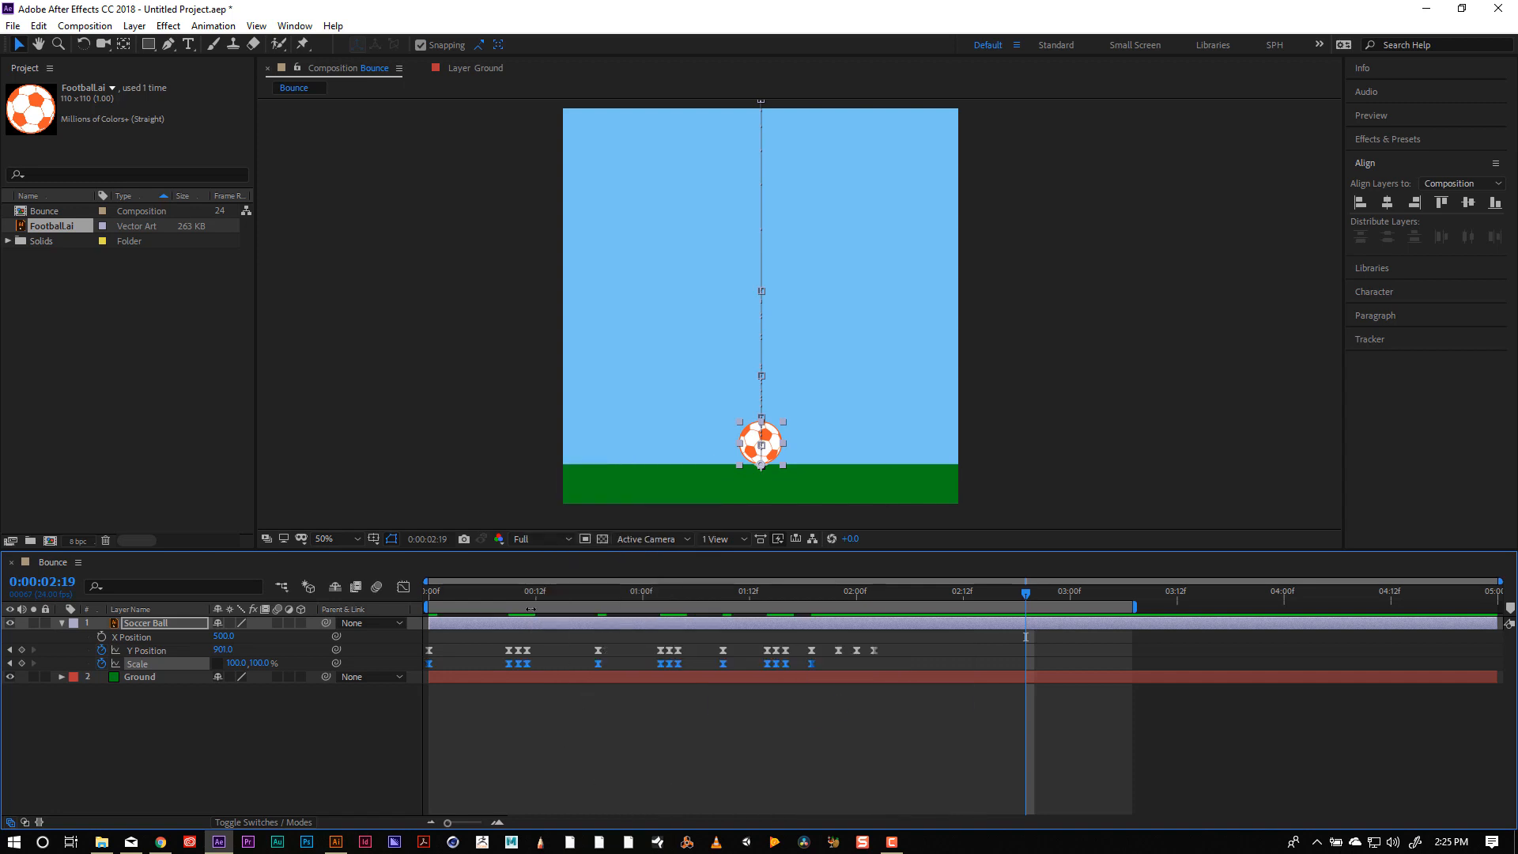
{"action": "key", "text": "space"}
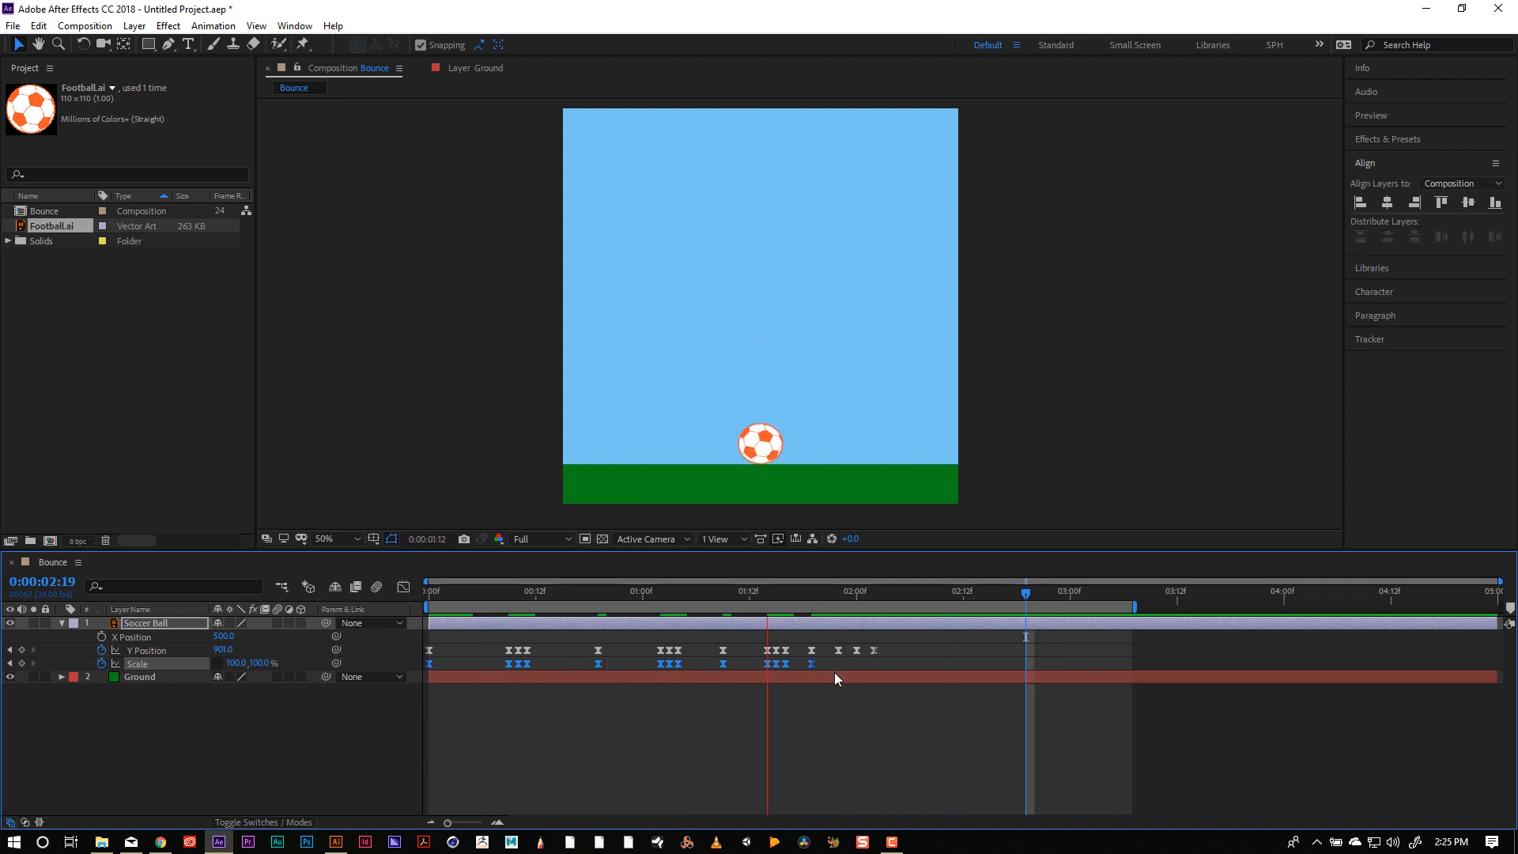
{"action": "key", "text": "space"}
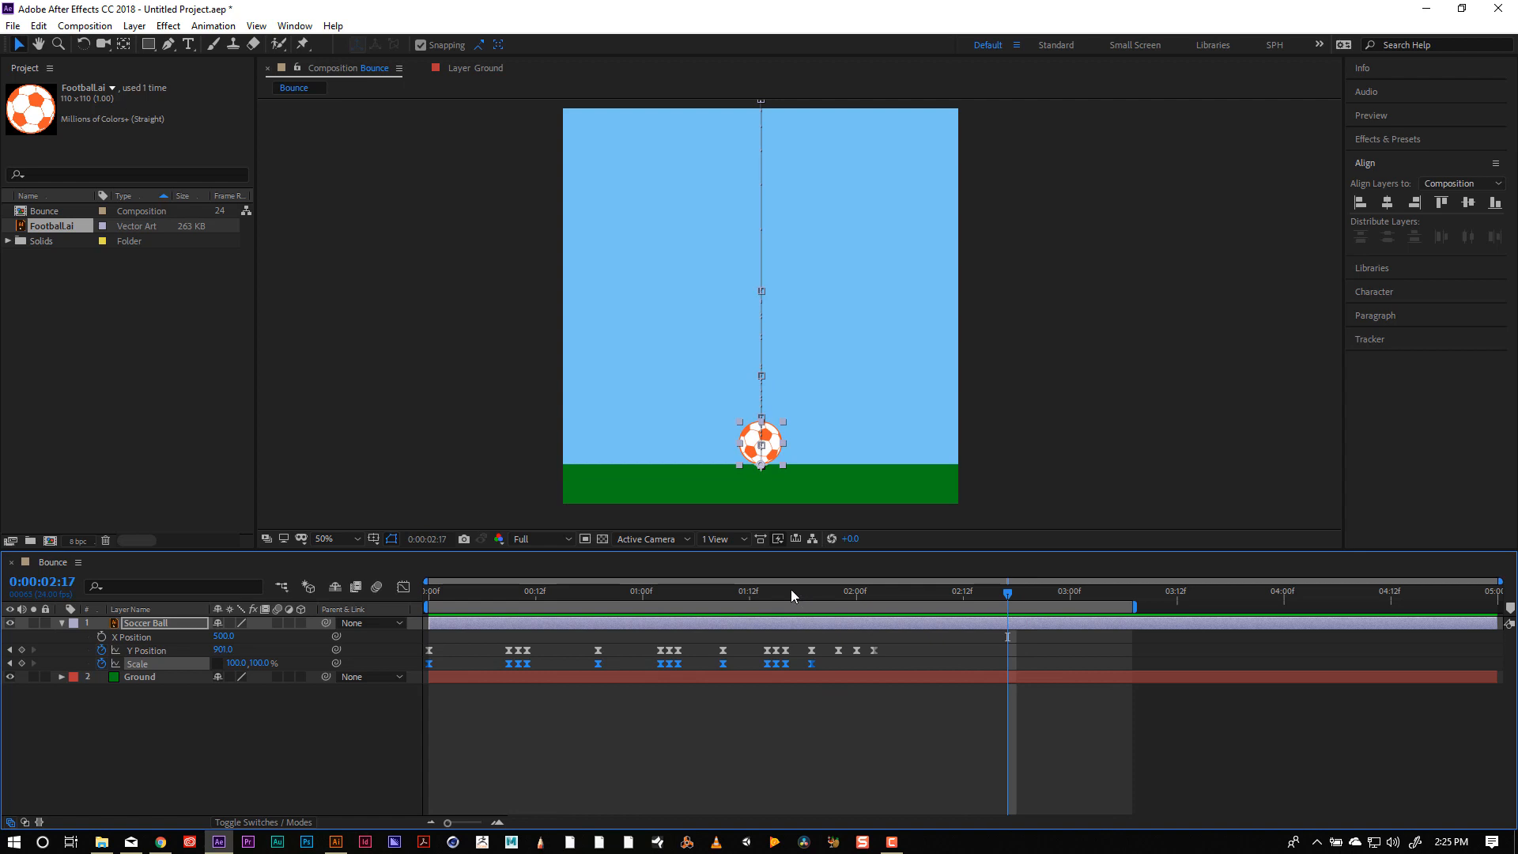
Shift the last two Y Position keyframes to 0:00:02:01 and 0:00:02:03 and replay the animation from the first frame.
{"action": "left_click_drag", "start_coordinate": [791, 590], "coordinate": [885, 652]}
{"action": "left_click", "coordinate": [918, 645]}
{"action": "left_click", "coordinate": [885, 652]}
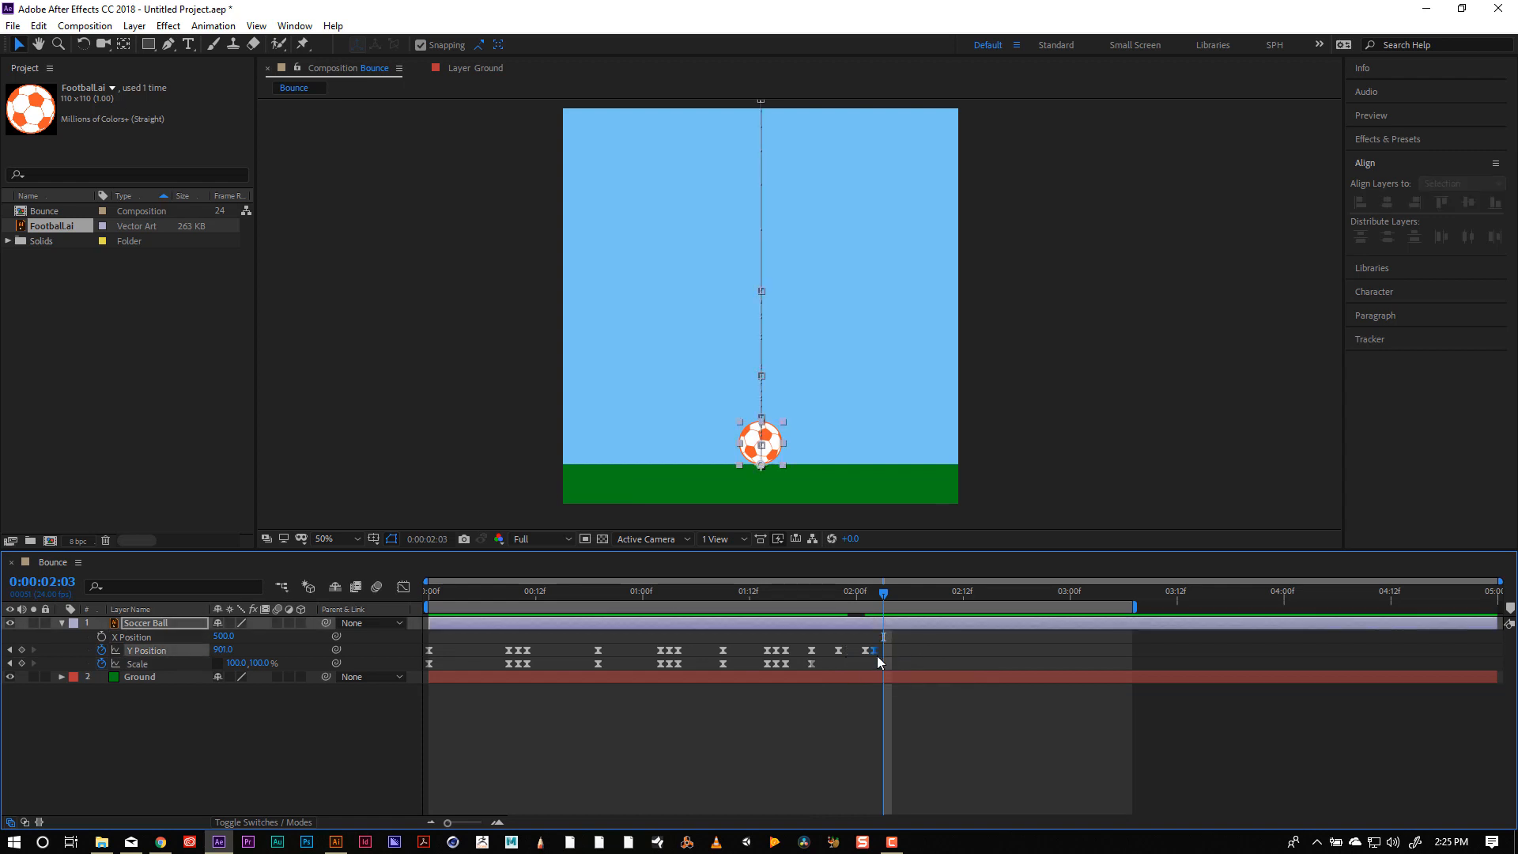
{"action": "key", "text": "space"}
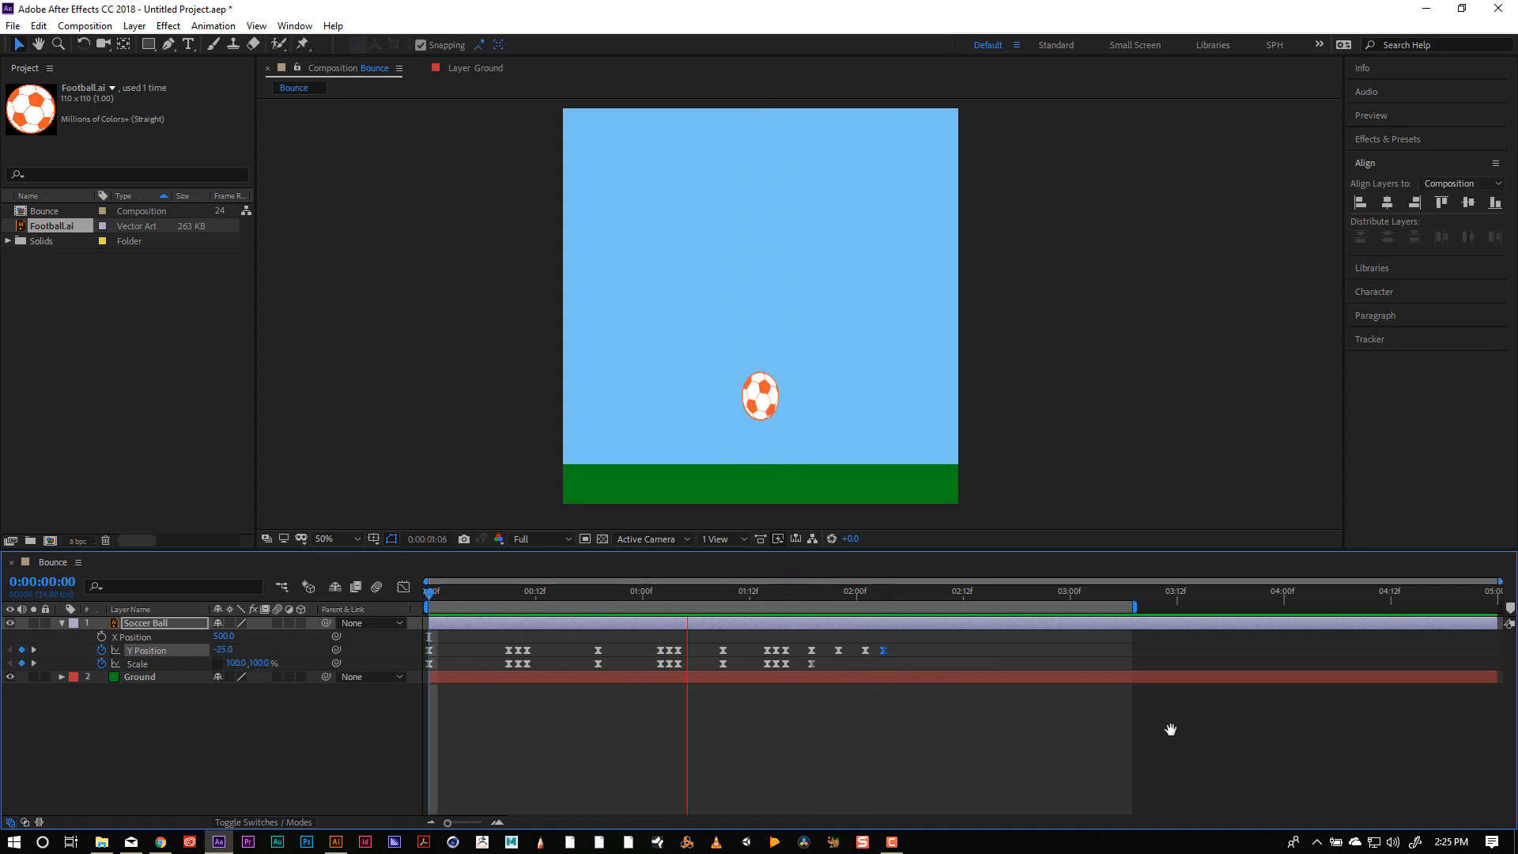
{"action": "key", "text": "space"}
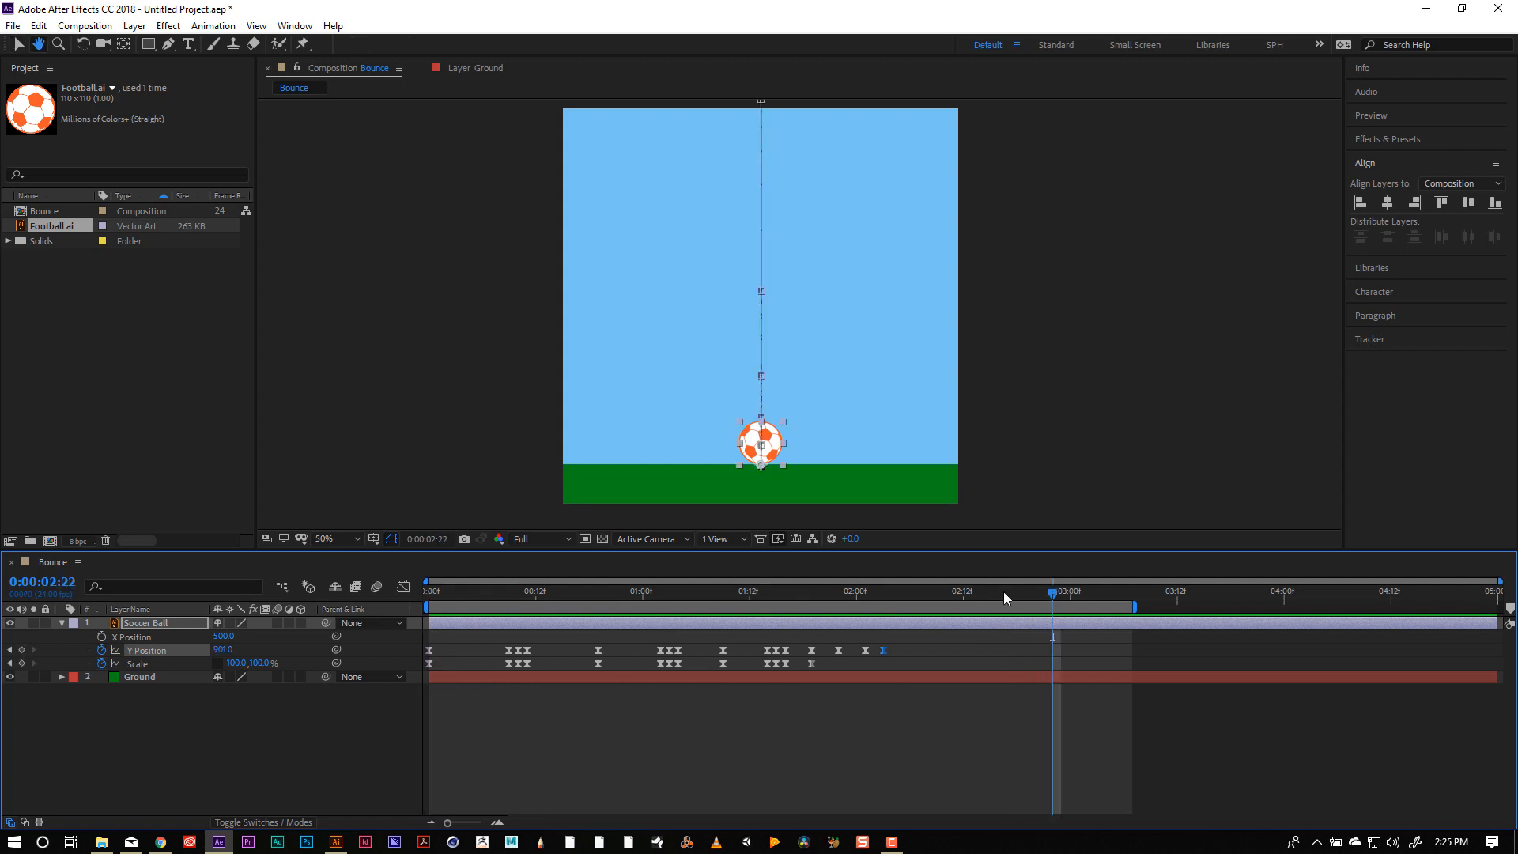
Set the ball's Y Position at 0:00:02:01 to 875.7 to lower the final small bounce, and replay from the first frame.
{"action": "left_click_drag", "start_coordinate": [1052, 601], "coordinate": [865, 632]}
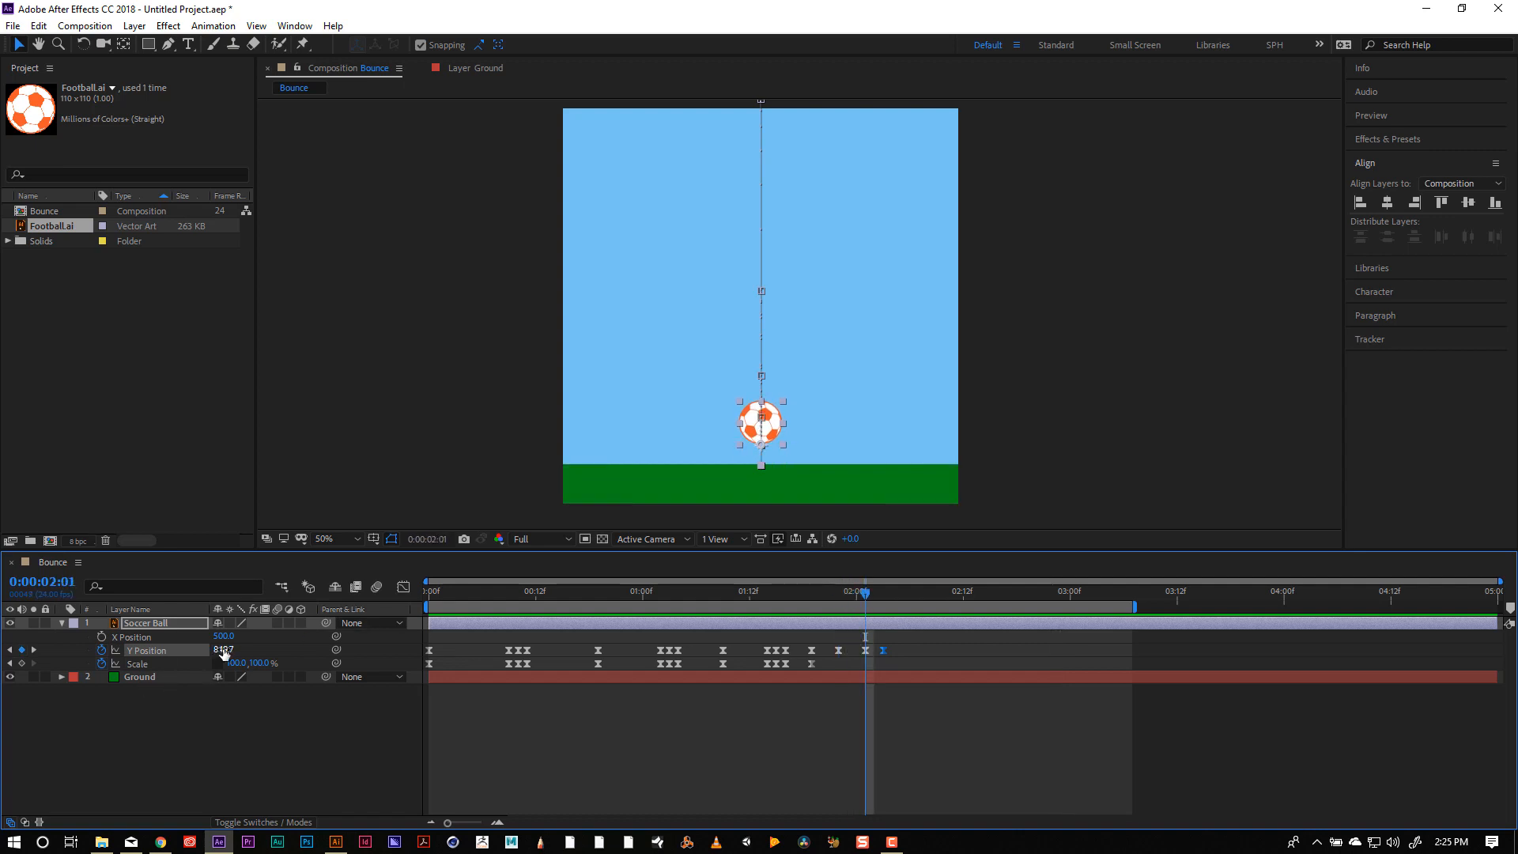
{"action": "left_click_drag", "start_coordinate": [223, 651], "coordinate": [244, 648]}
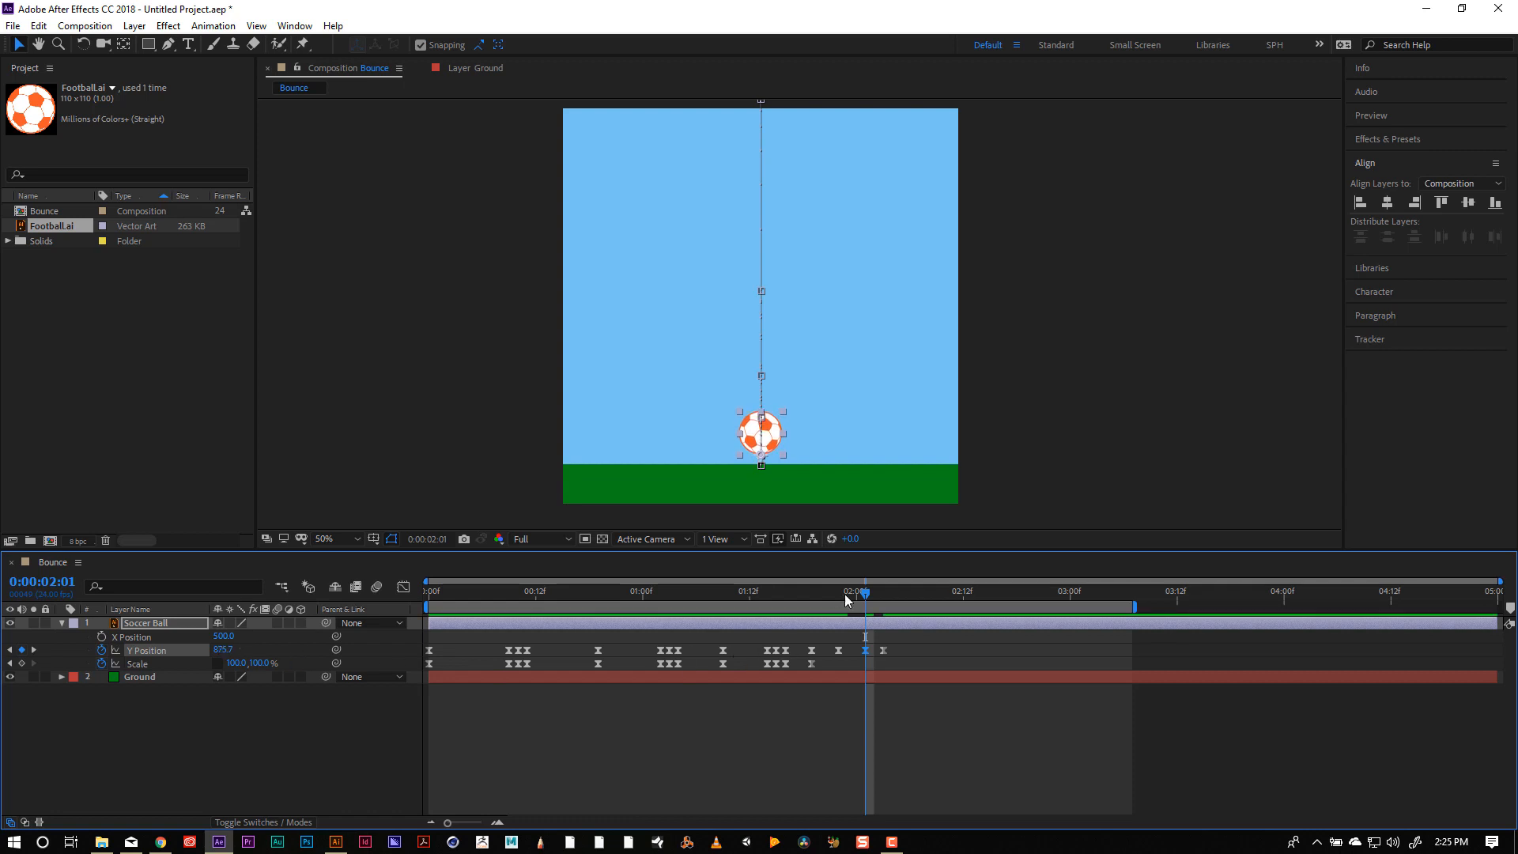
{"action": "key", "text": "Home"}
{"action": "key", "text": "space"}
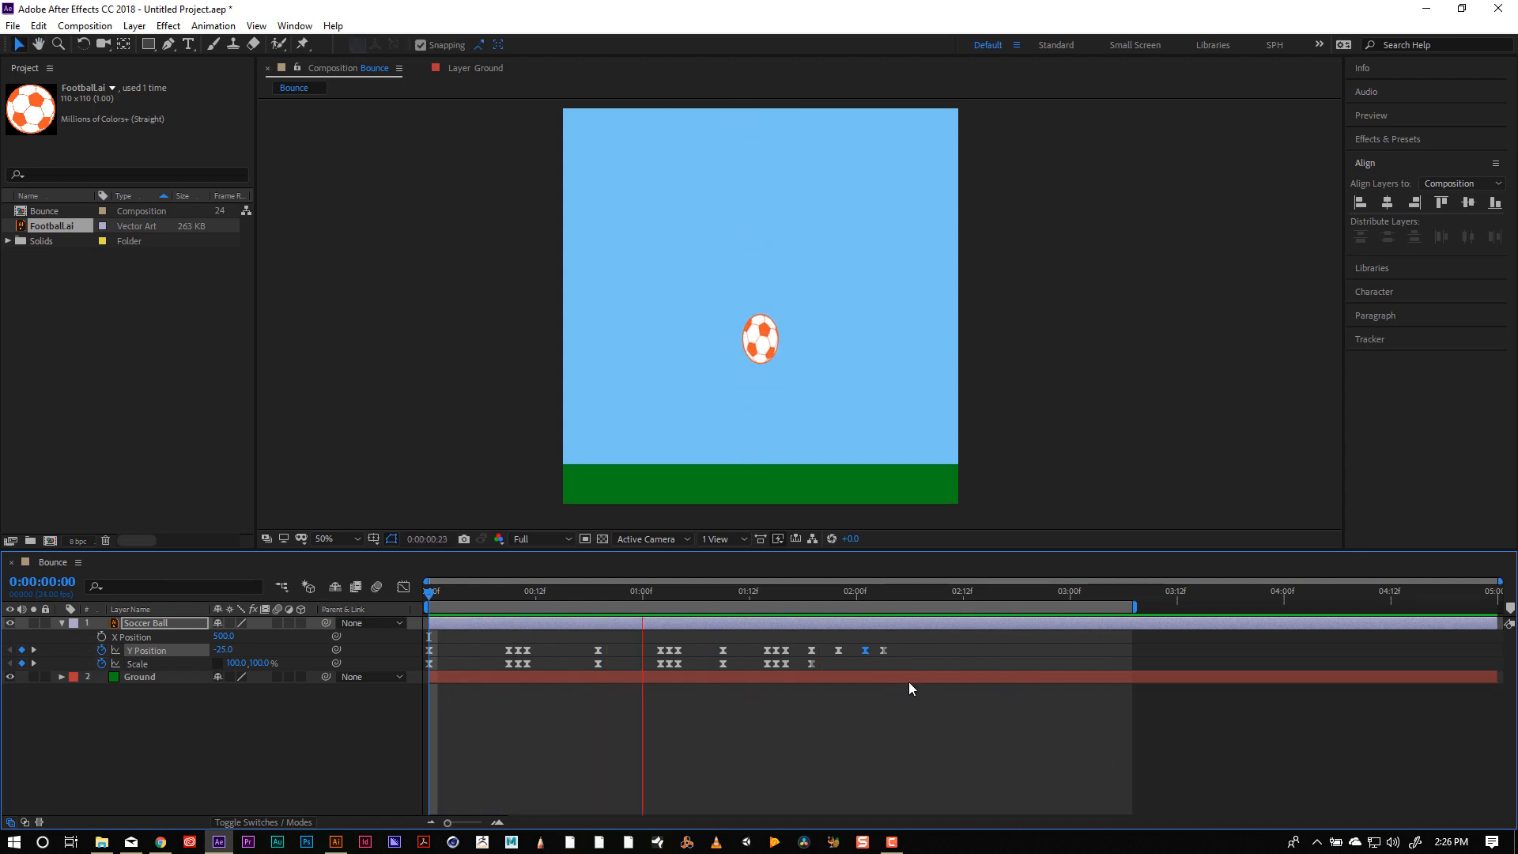
{"action": "key", "text": "space"}
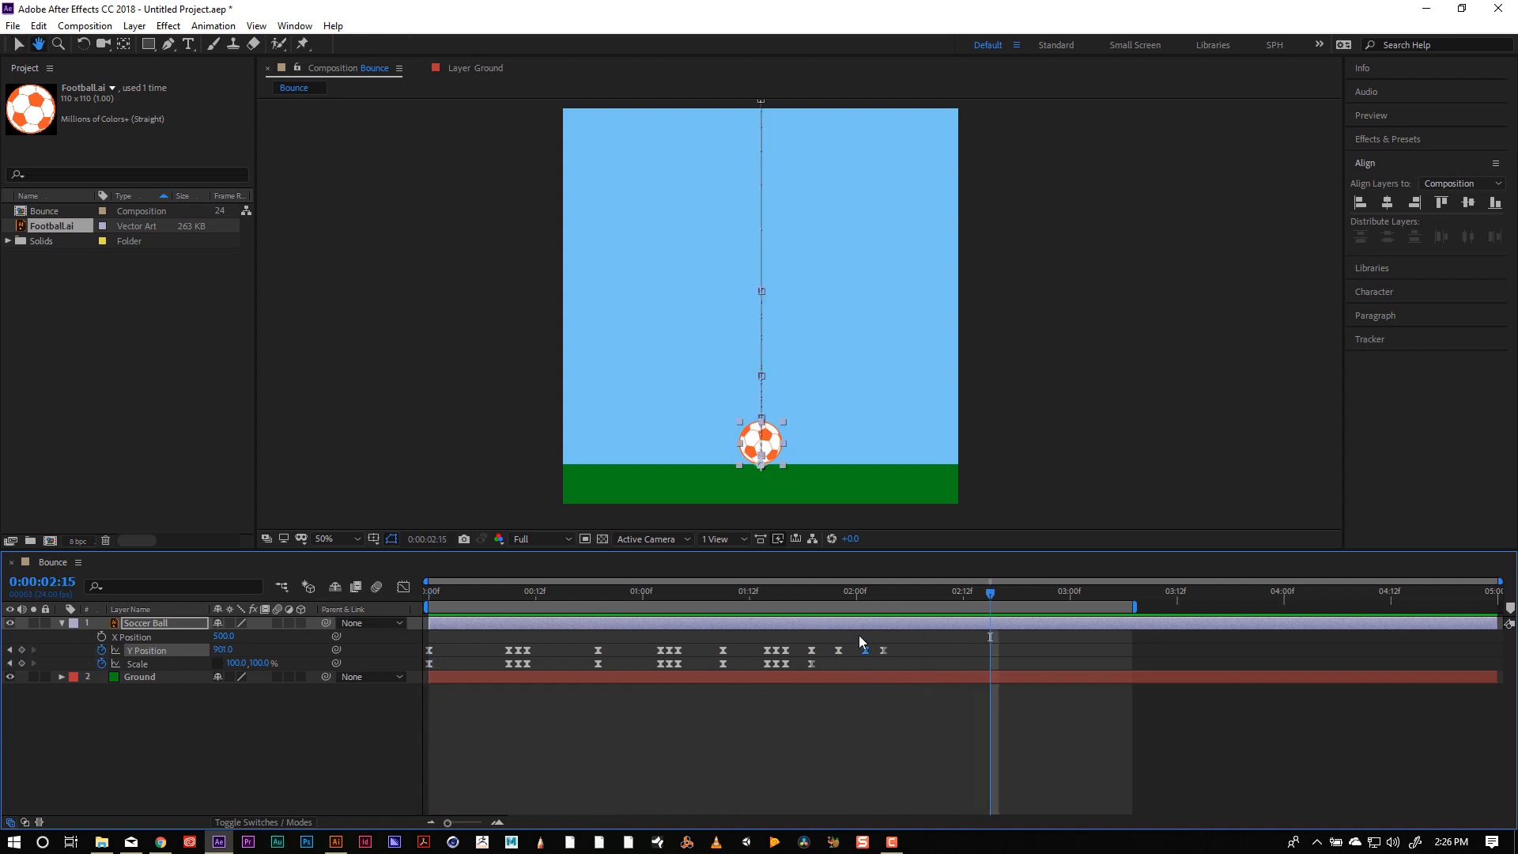
{"action": "left_click", "coordinate": [859, 629]}
{"action": "key", "text": "alt+Page_Up"}
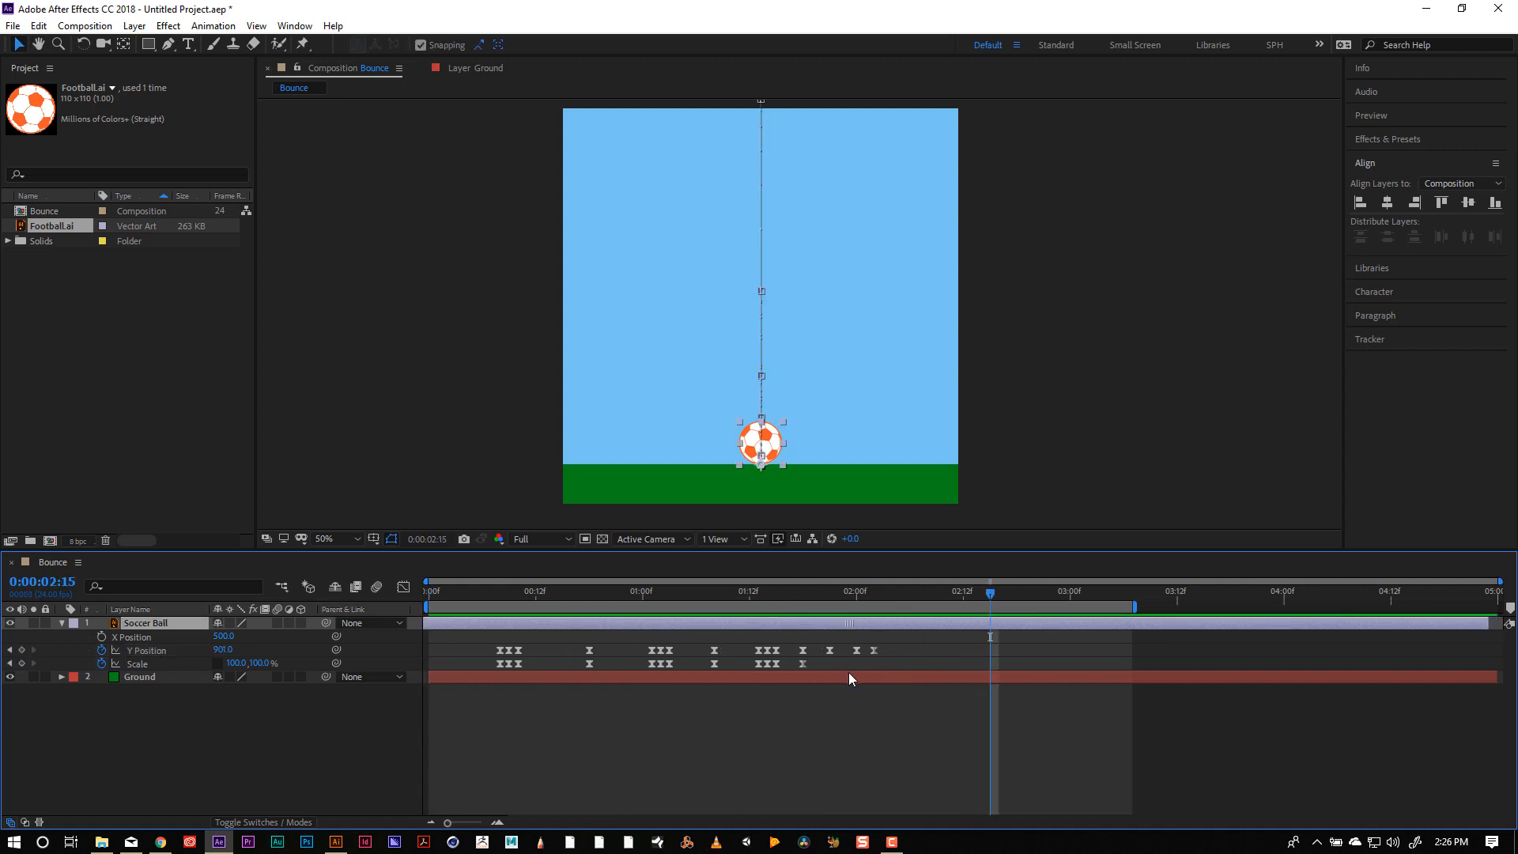
{"action": "key", "text": "alt+Page_Down"}
{"action": "left_click", "coordinate": [870, 691]}
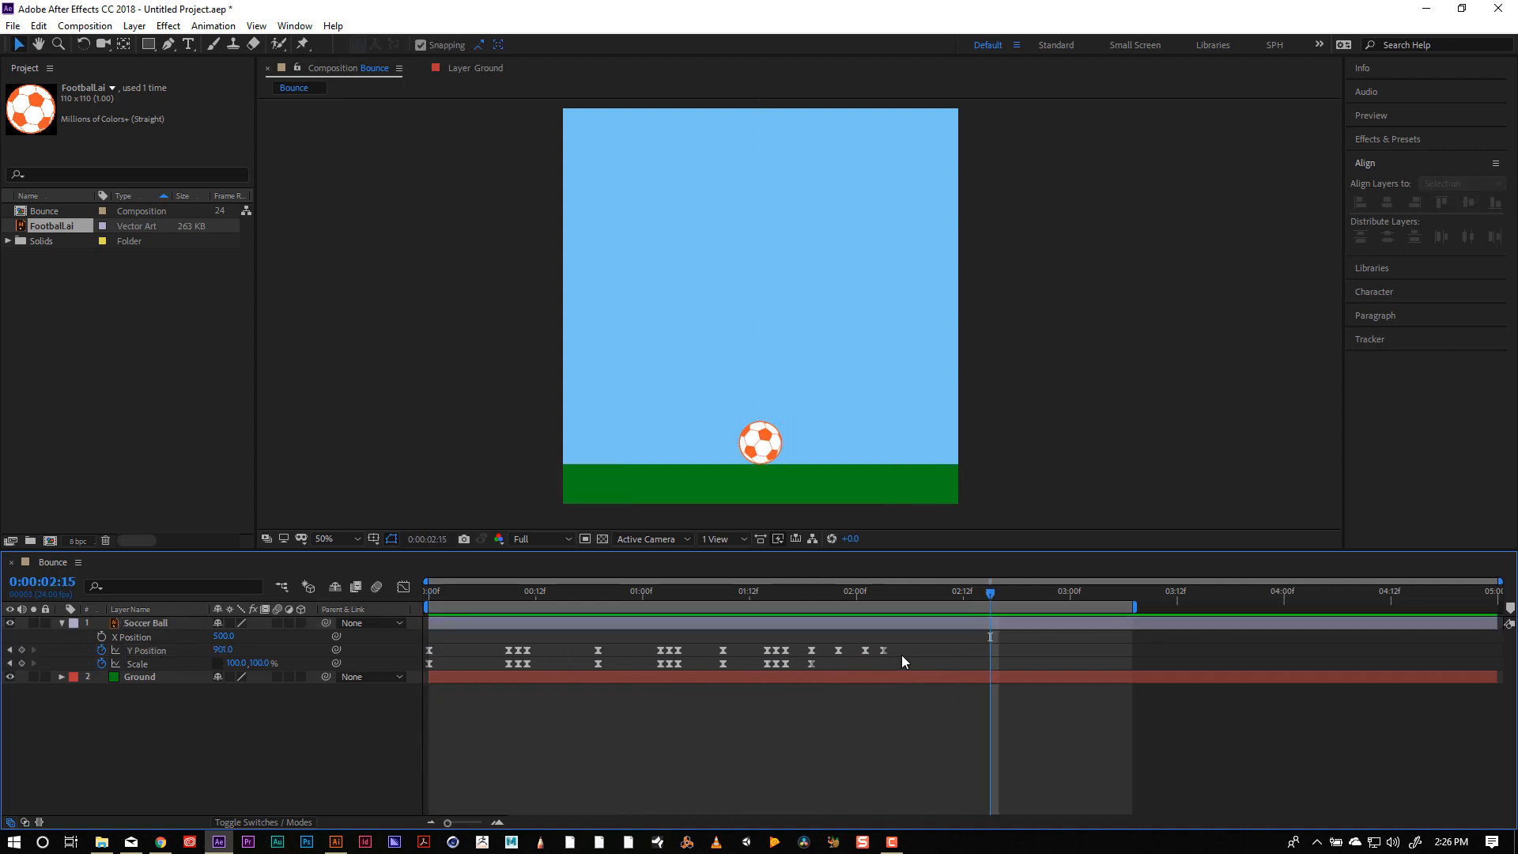
Move the last two Y Position keyframes earlier, to 0:00:02:00 and 0:00:02:01, and replay the animation.
{"action": "left_click_drag", "start_coordinate": [857, 638], "coordinate": [918, 669]}
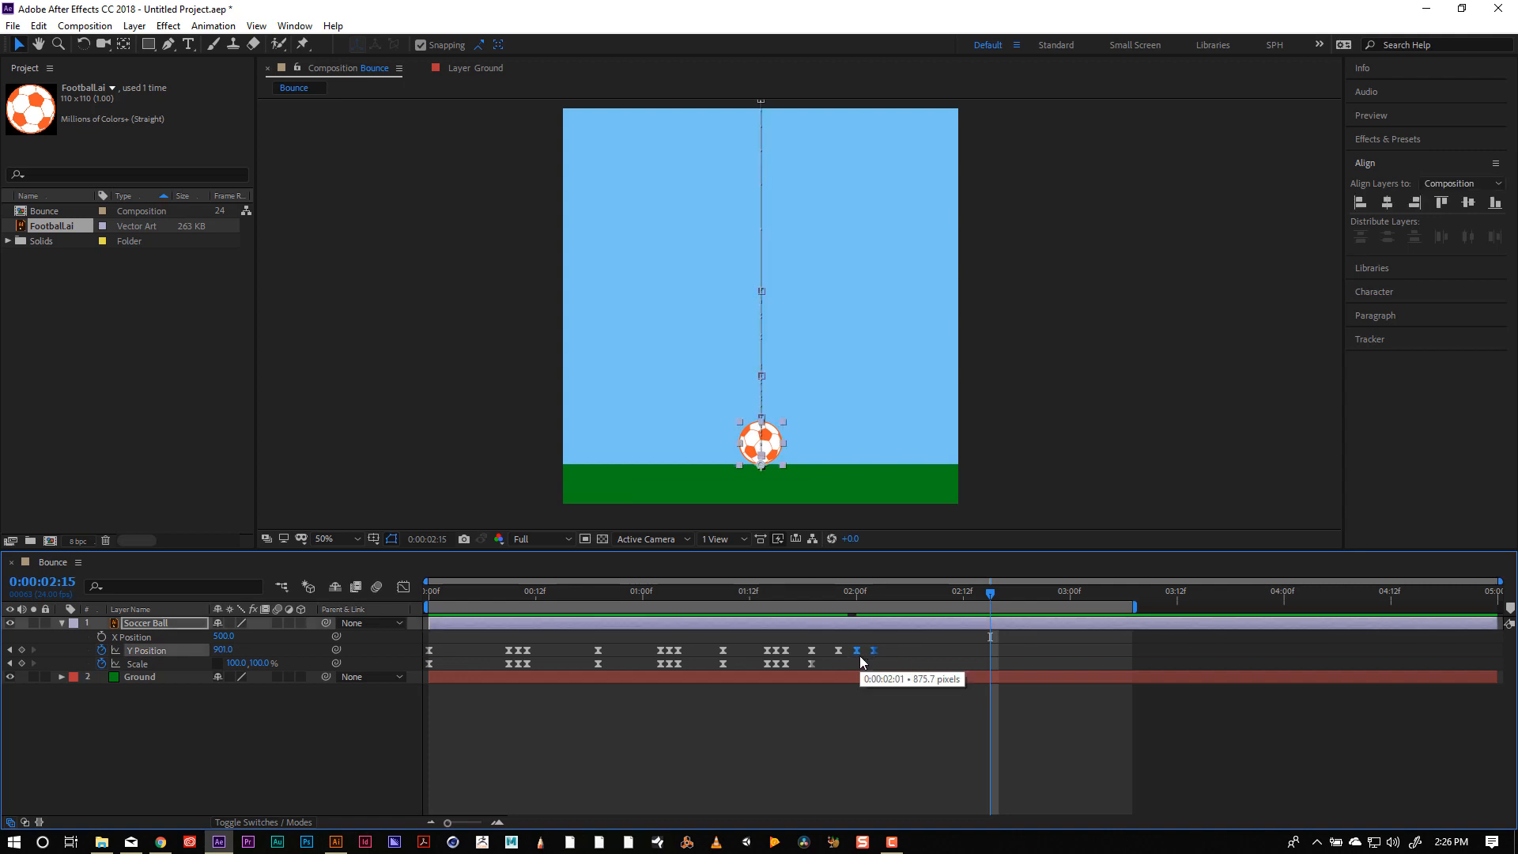
{"action": "key", "text": "alt+Left"}
{"action": "left_click", "coordinate": [858, 661]}
{"action": "double_click", "coordinate": [875, 650]}
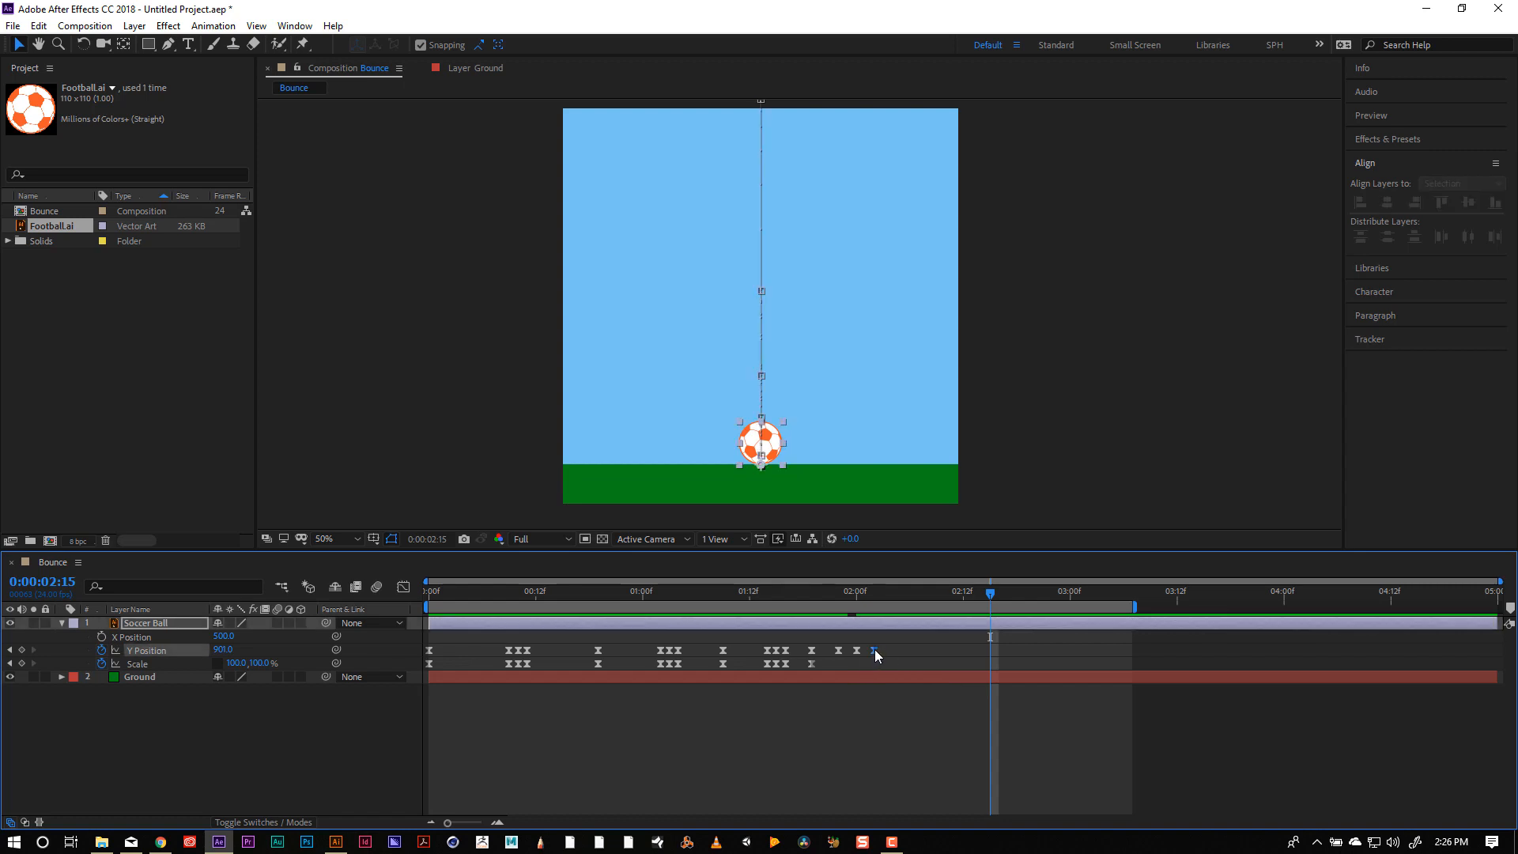
{"action": "left_click", "coordinate": [799, 452]}
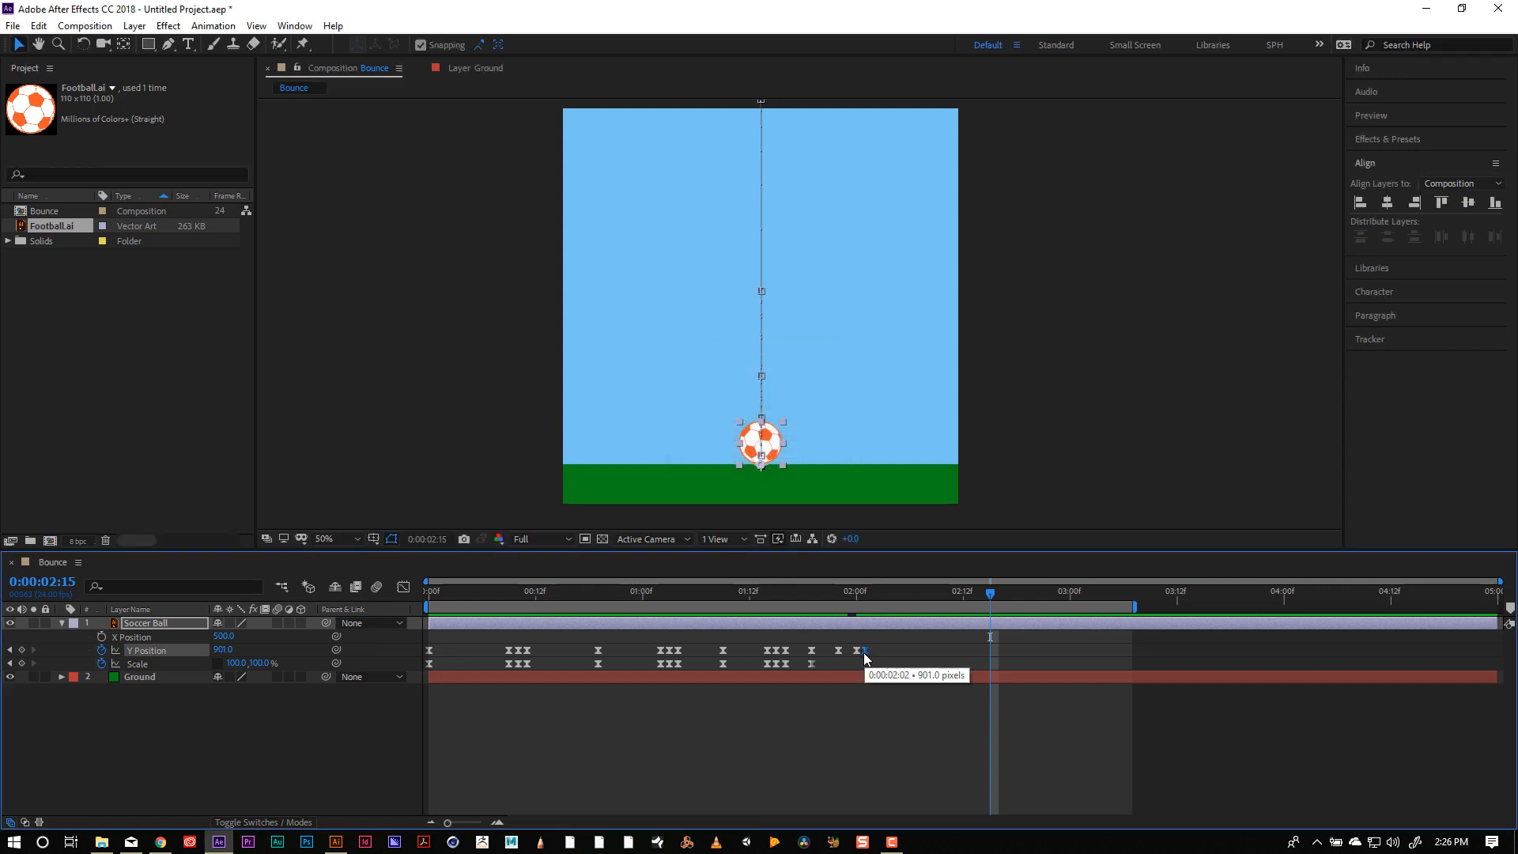
{"action": "left_click", "coordinate": [821, 731]}
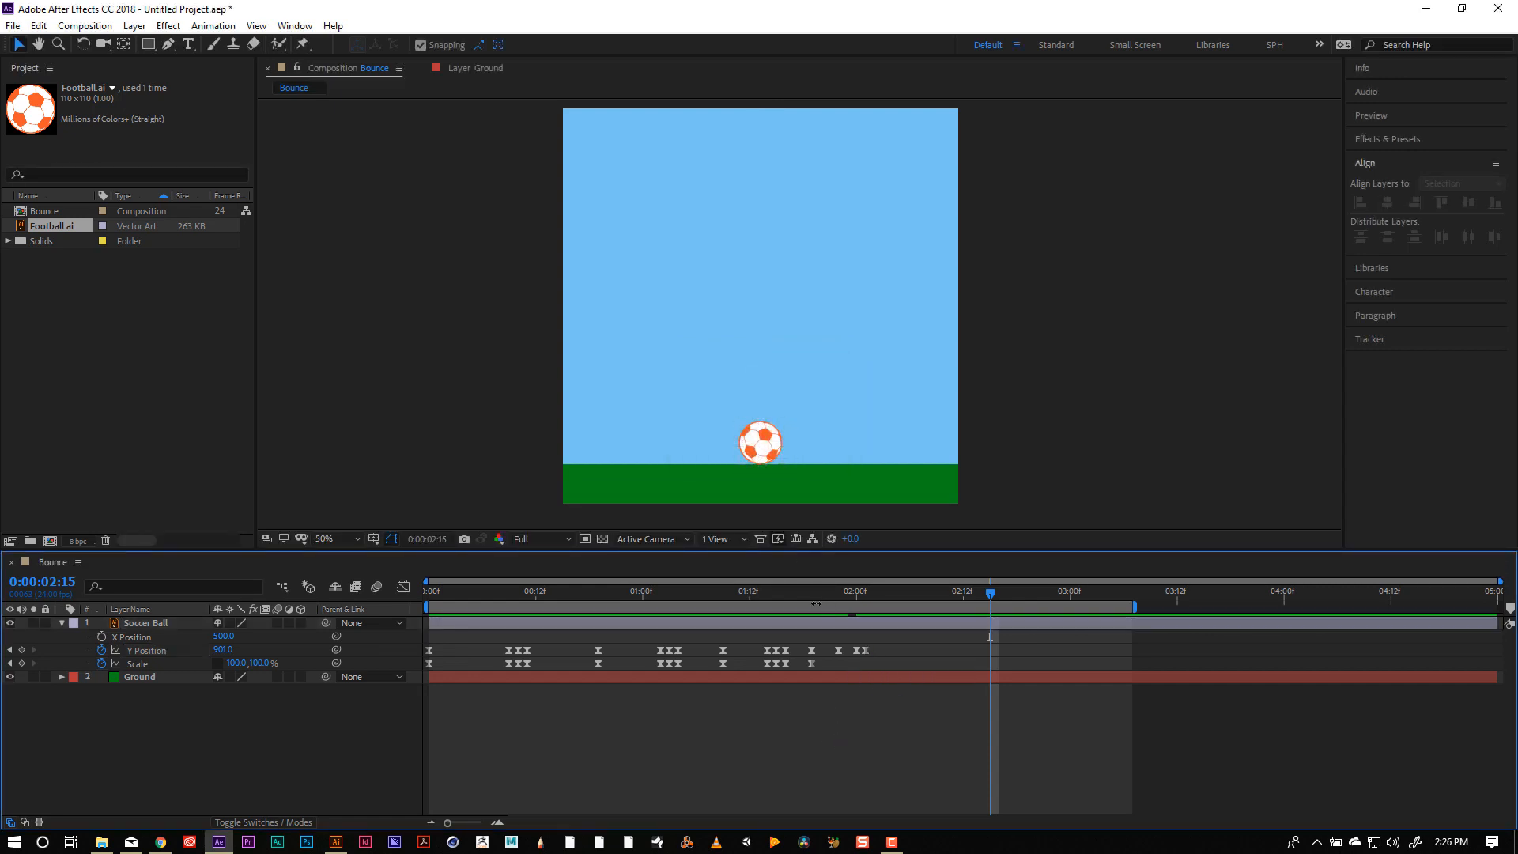
{"action": "key", "text": "space"}
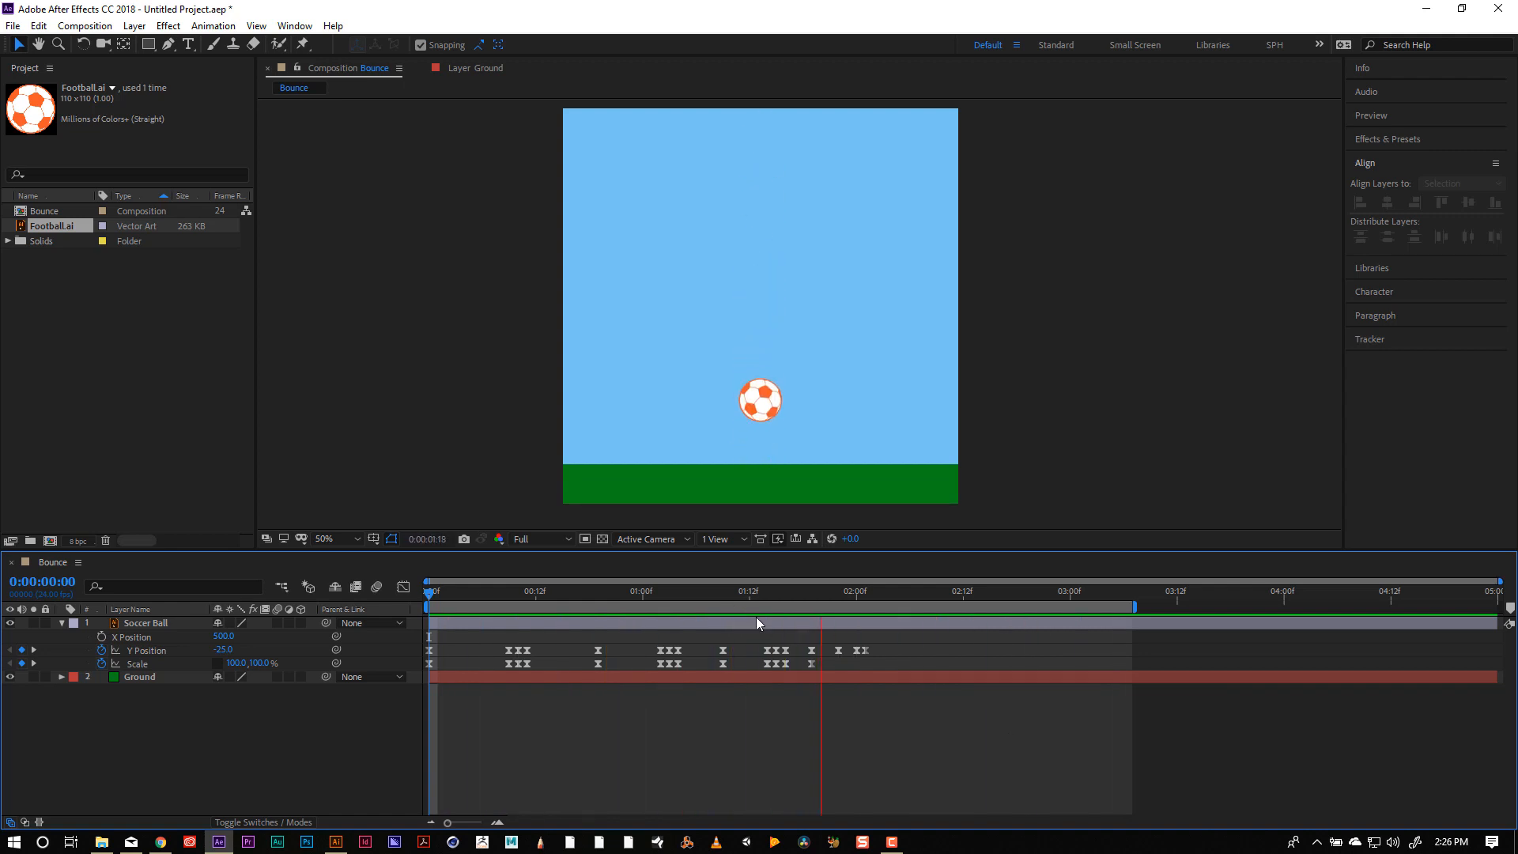
{"action": "key", "text": "space"}
Lower the ball's bounce peak at 0:00:01:19 through its Y Position, move the last Y Position keyframe to 0:00:02:02, and replay.
{"action": "left_click_drag", "start_coordinate": [787, 591], "coordinate": [814, 627]}
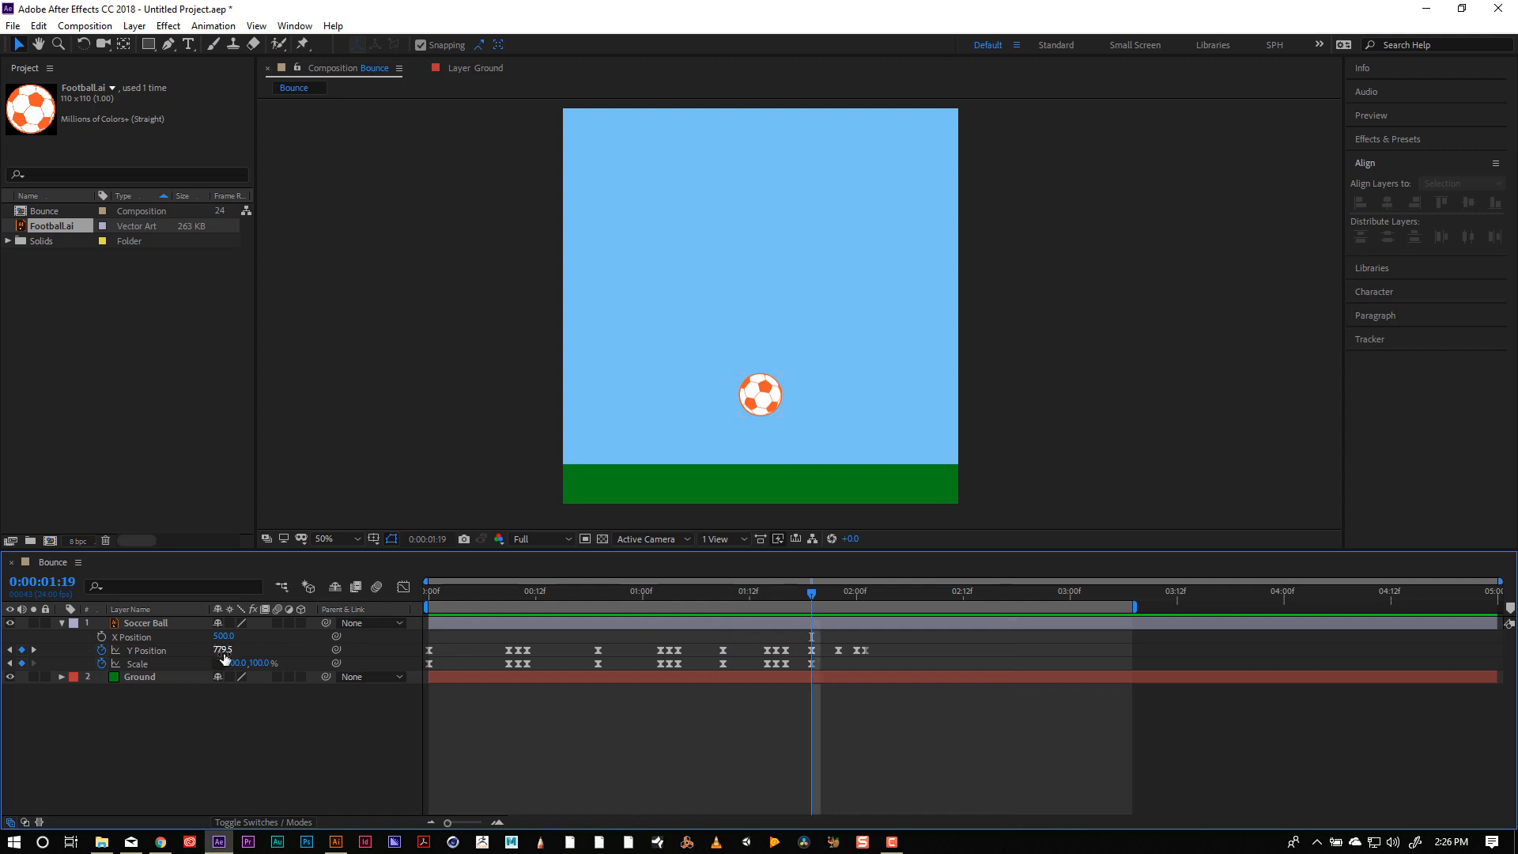
{"action": "left_click_drag", "start_coordinate": [225, 656], "coordinate": [239, 646]}
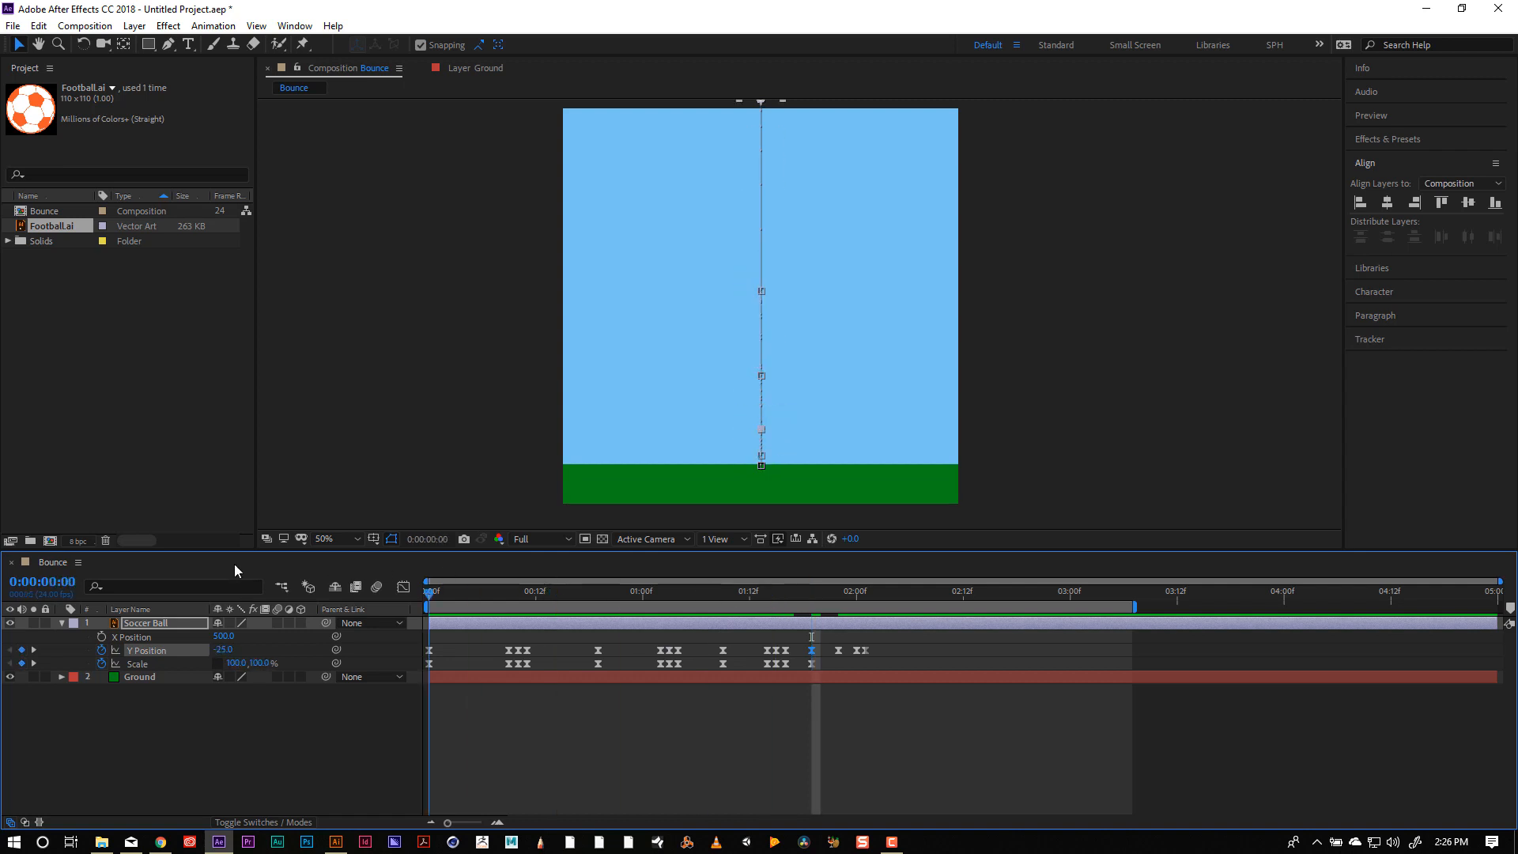
{"action": "key", "text": "space"}
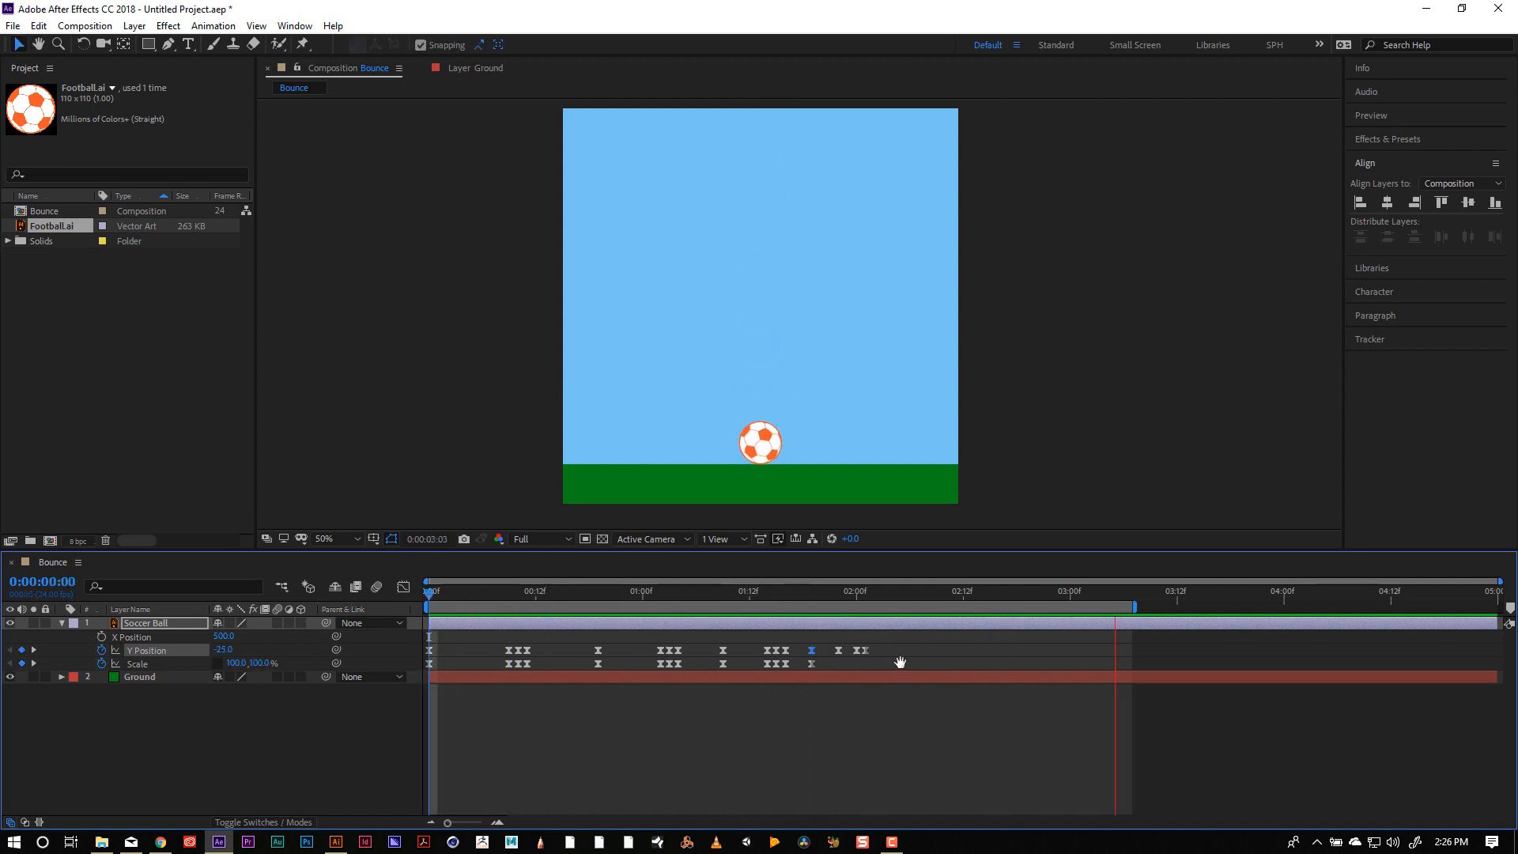
{"action": "key", "text": "space"}
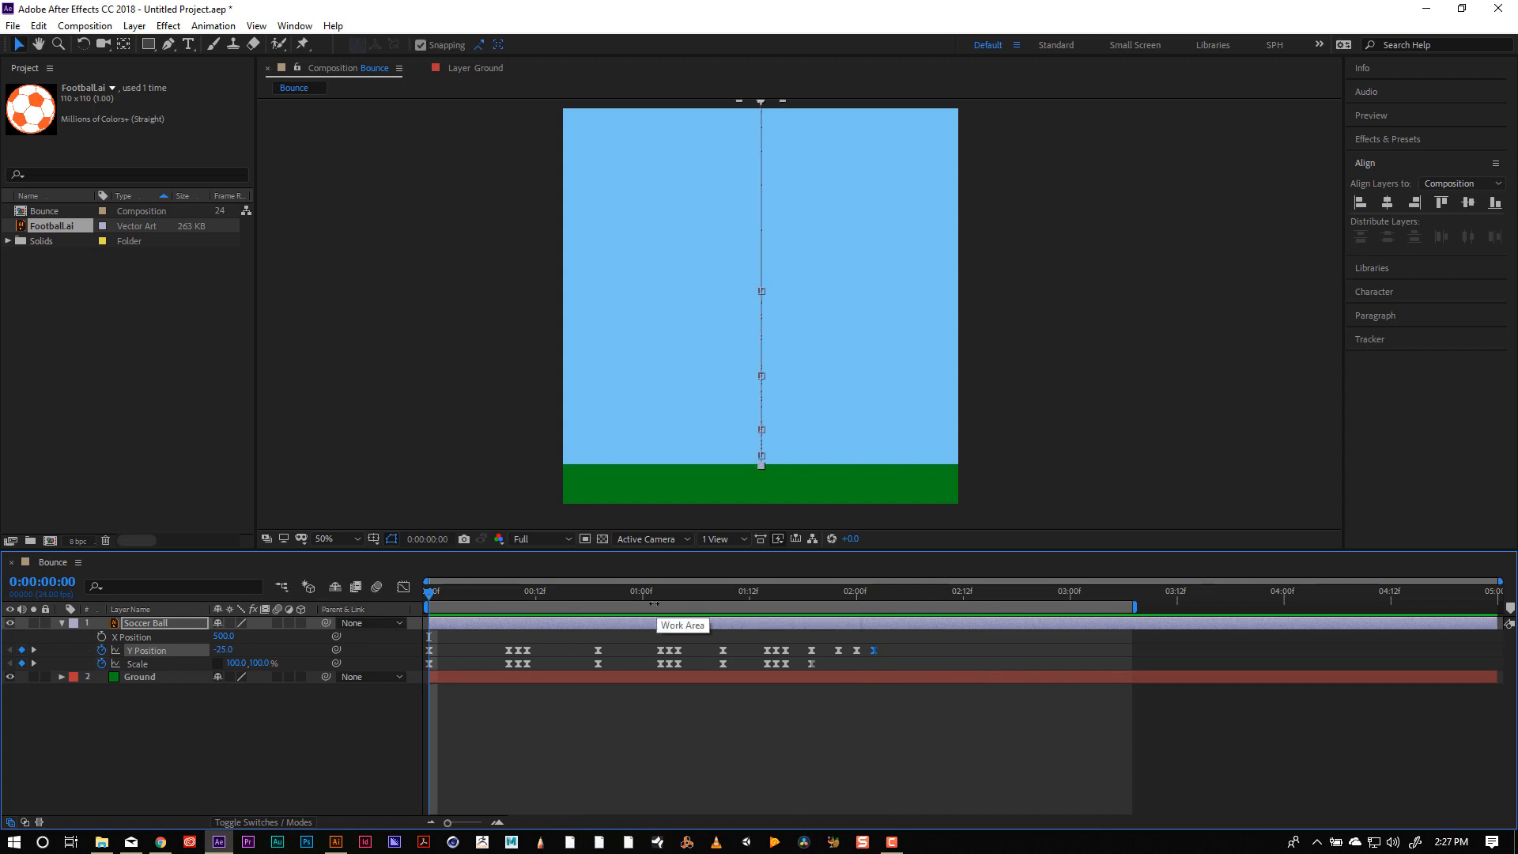
{"action": "key", "text": "space"}
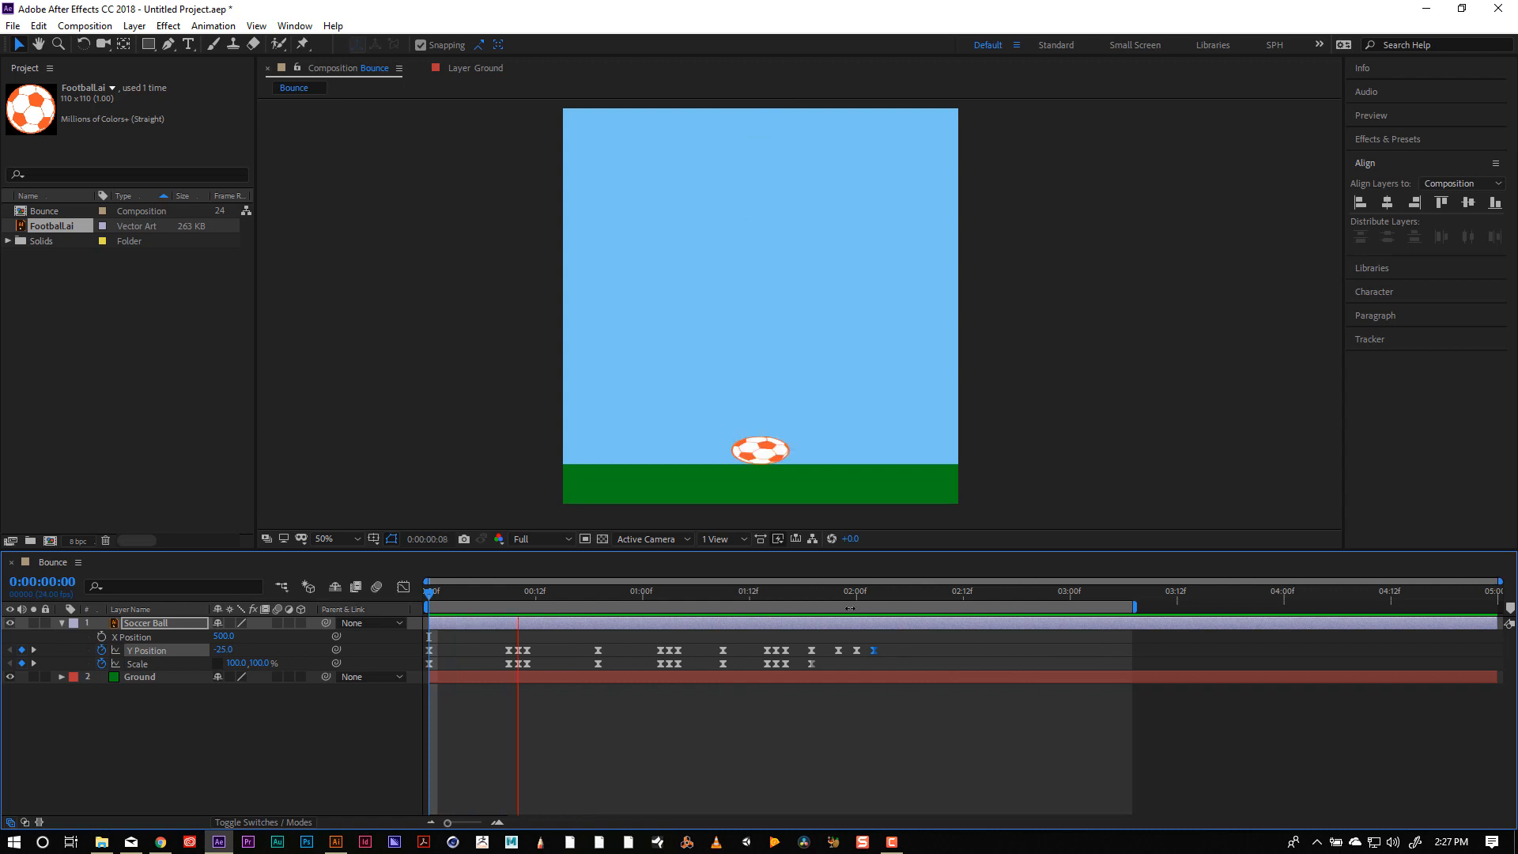
{"action": "key", "text": "space"}
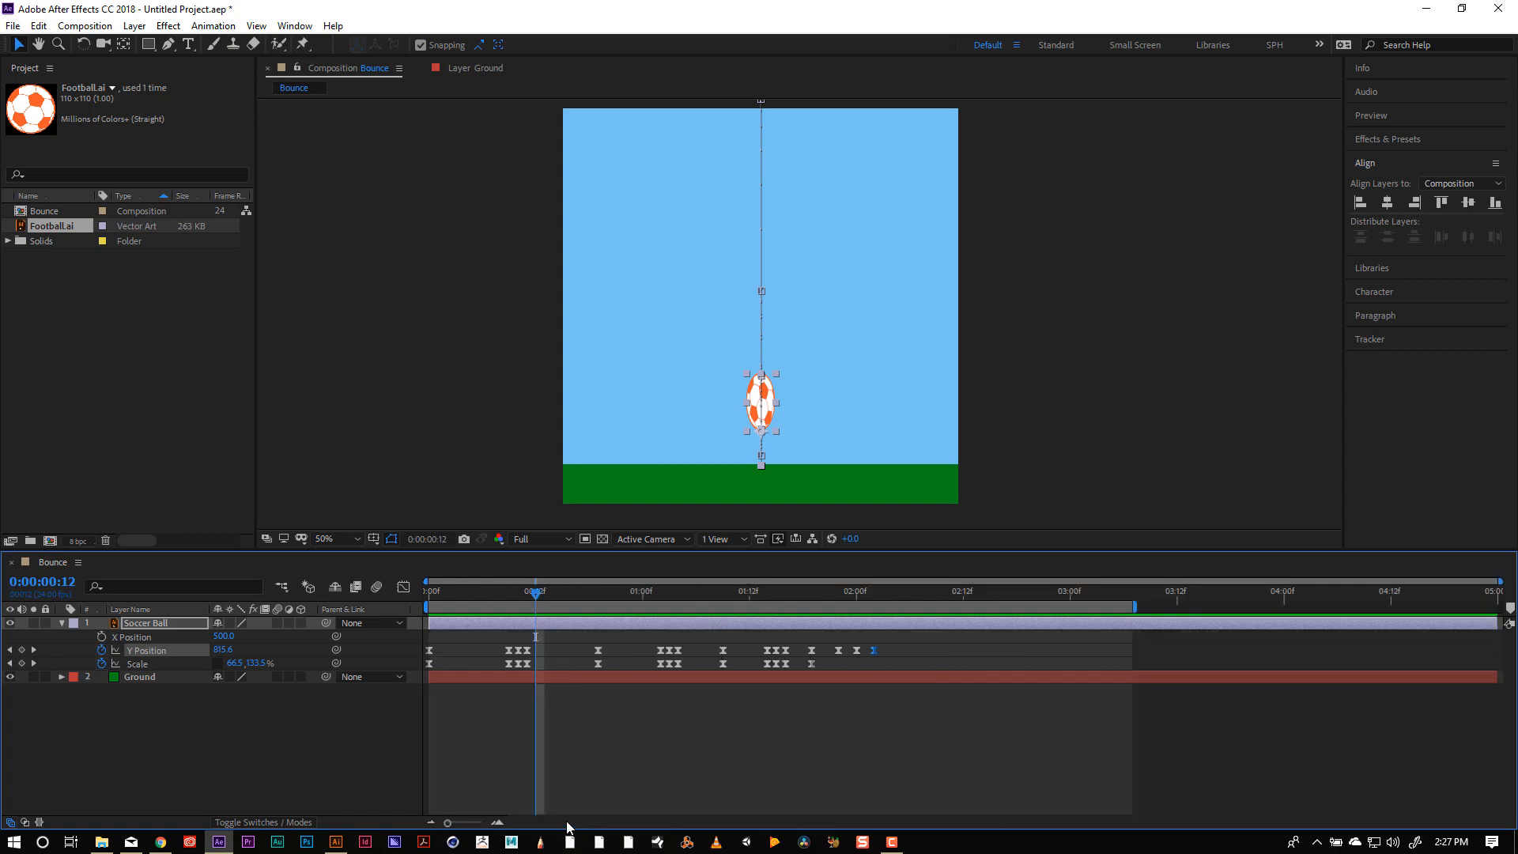
Move the last three Y Position keyframes to 0:00:01:21, 0:00:01:23 and 0:00:02:01, and play back the final bounces.
{"action": "left_click", "coordinate": [484, 823]}
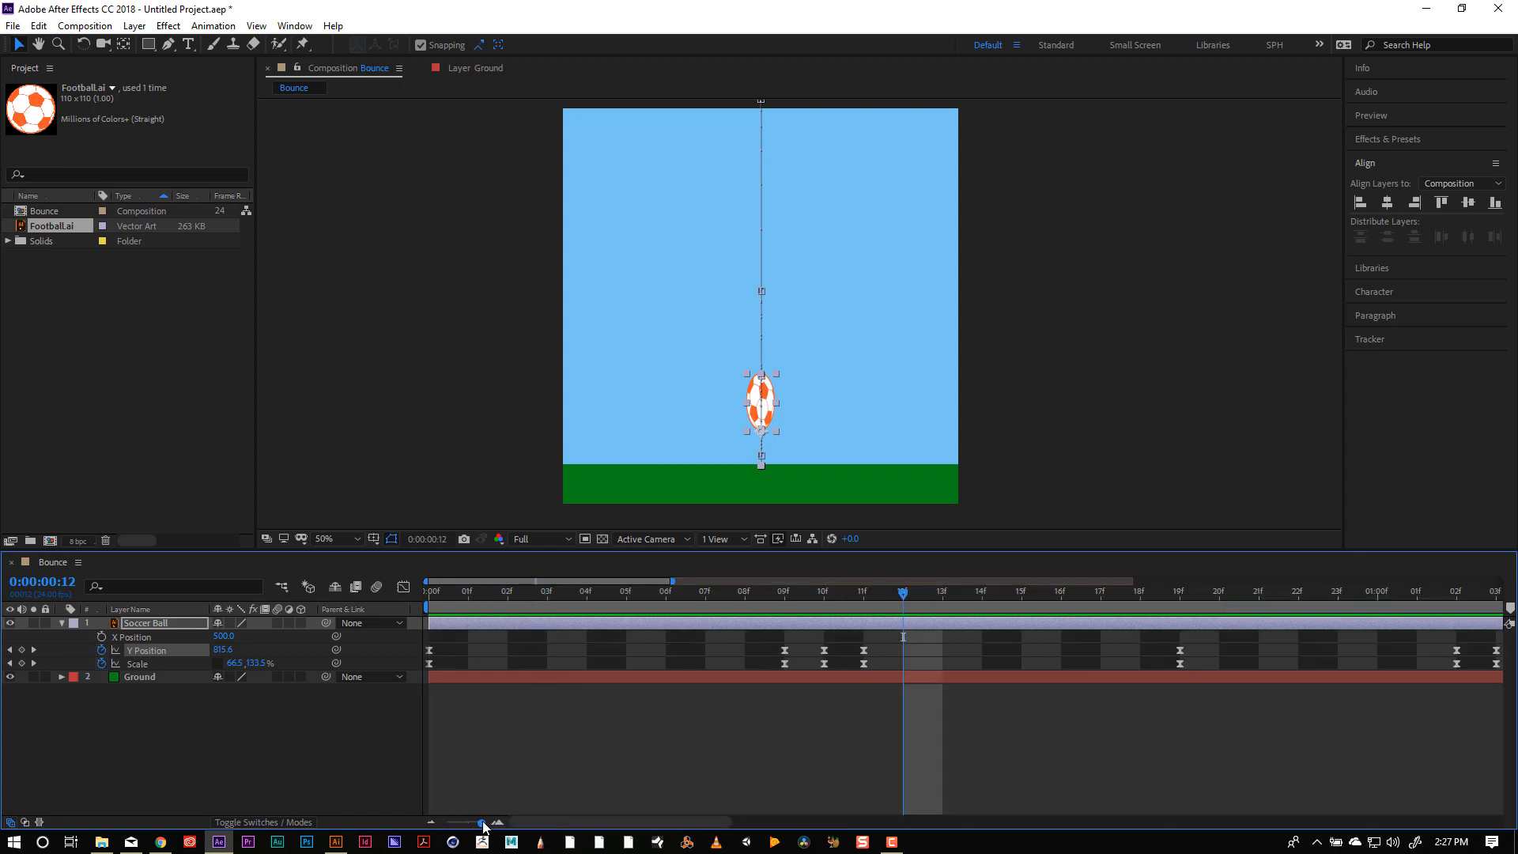
{"action": "mouse_move", "coordinate": [905, 599]}
{"action": "left_mouse_down"}
{"action": "mouse_move", "coordinate": [1512, 607]}
{"action": "mouse_move", "coordinate": [1509, 623]}
{"action": "mouse_move", "coordinate": [610, 618]}
{"action": "mouse_move", "coordinate": [1075, 623]}
{"action": "mouse_move", "coordinate": [810, 633]}
{"action": "mouse_move", "coordinate": [1281, 646]}
{"action": "left_mouse_up"}
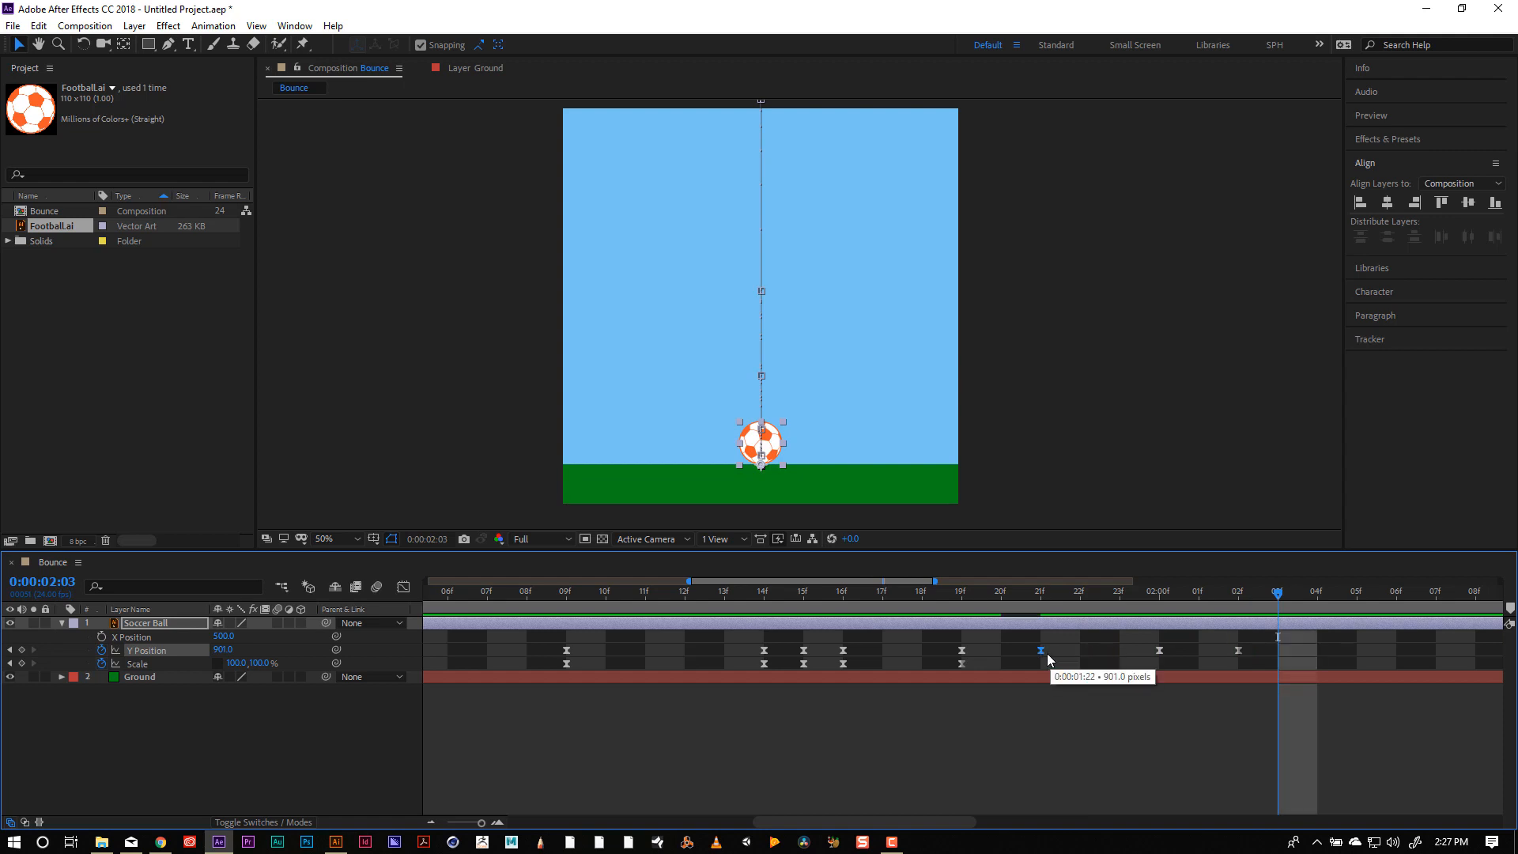
{"action": "left_click_drag", "start_coordinate": [1158, 648], "coordinate": [1134, 647]}
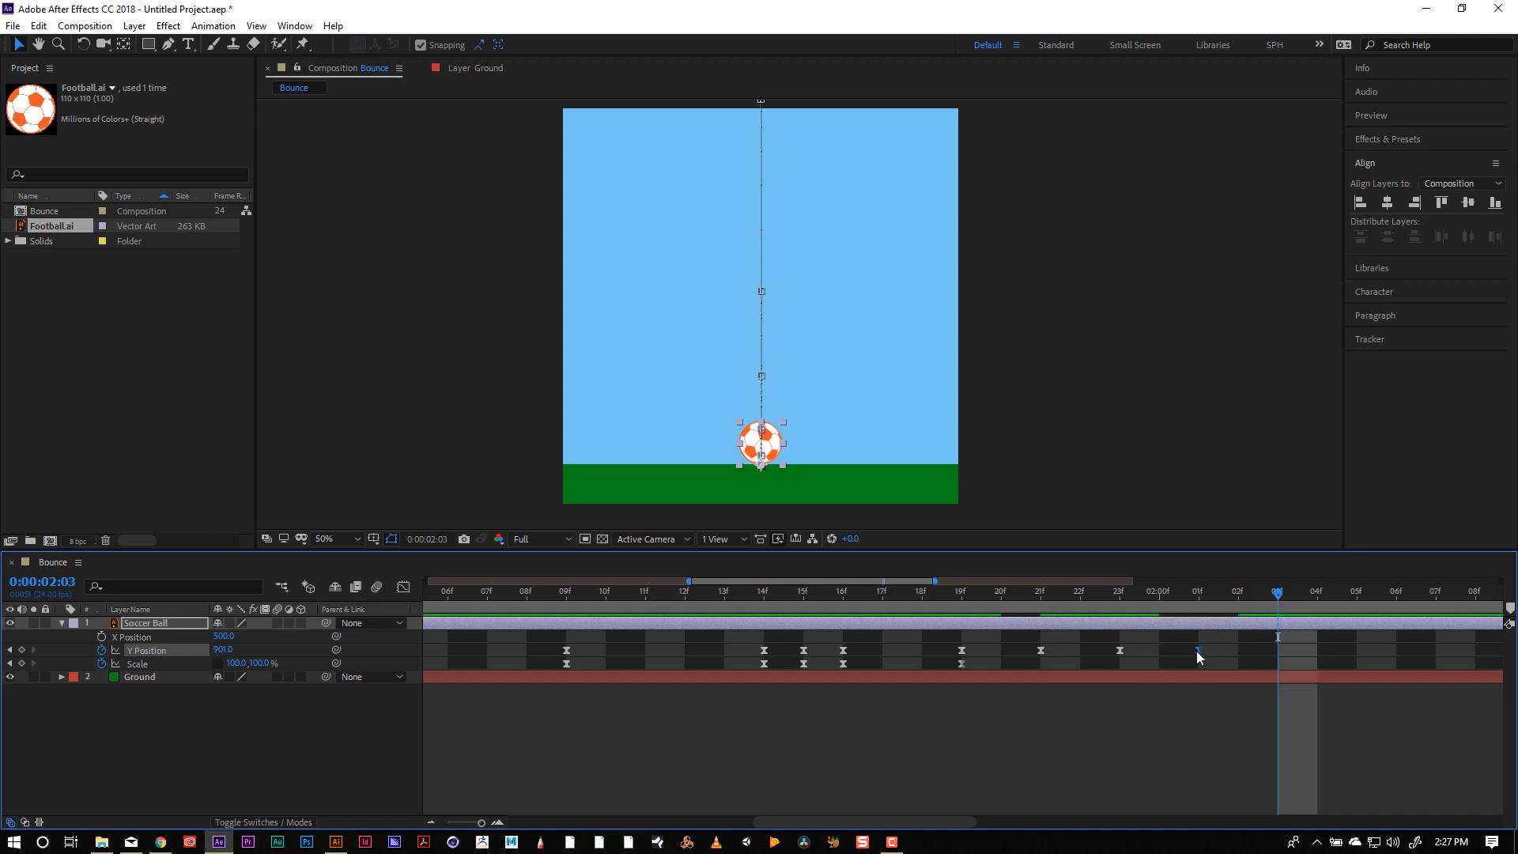
{"action": "left_click_drag", "start_coordinate": [840, 595], "coordinate": [605, 592]}
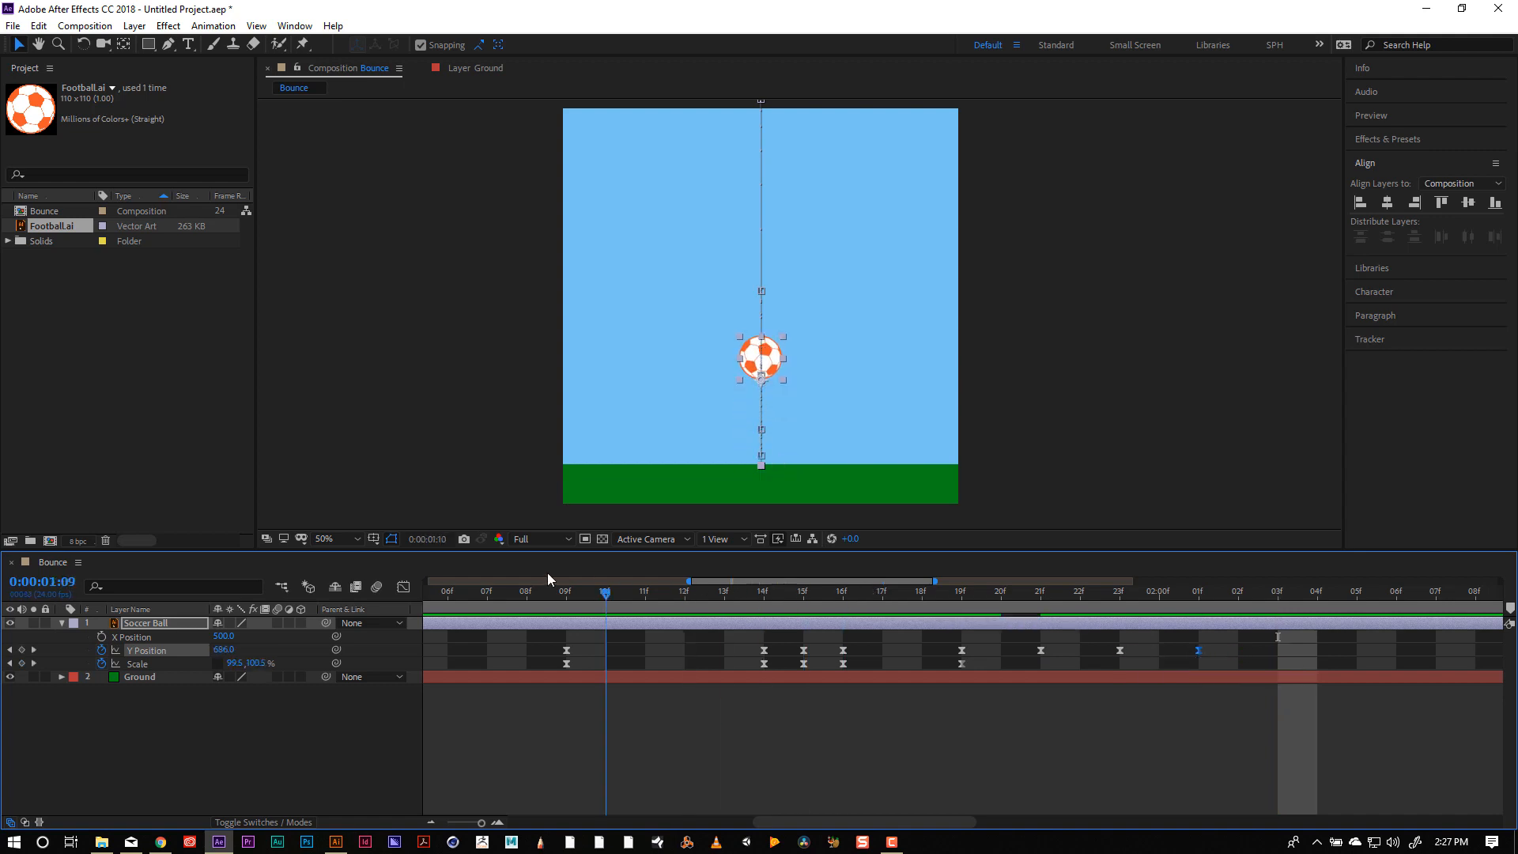
{"action": "key", "text": "space"}
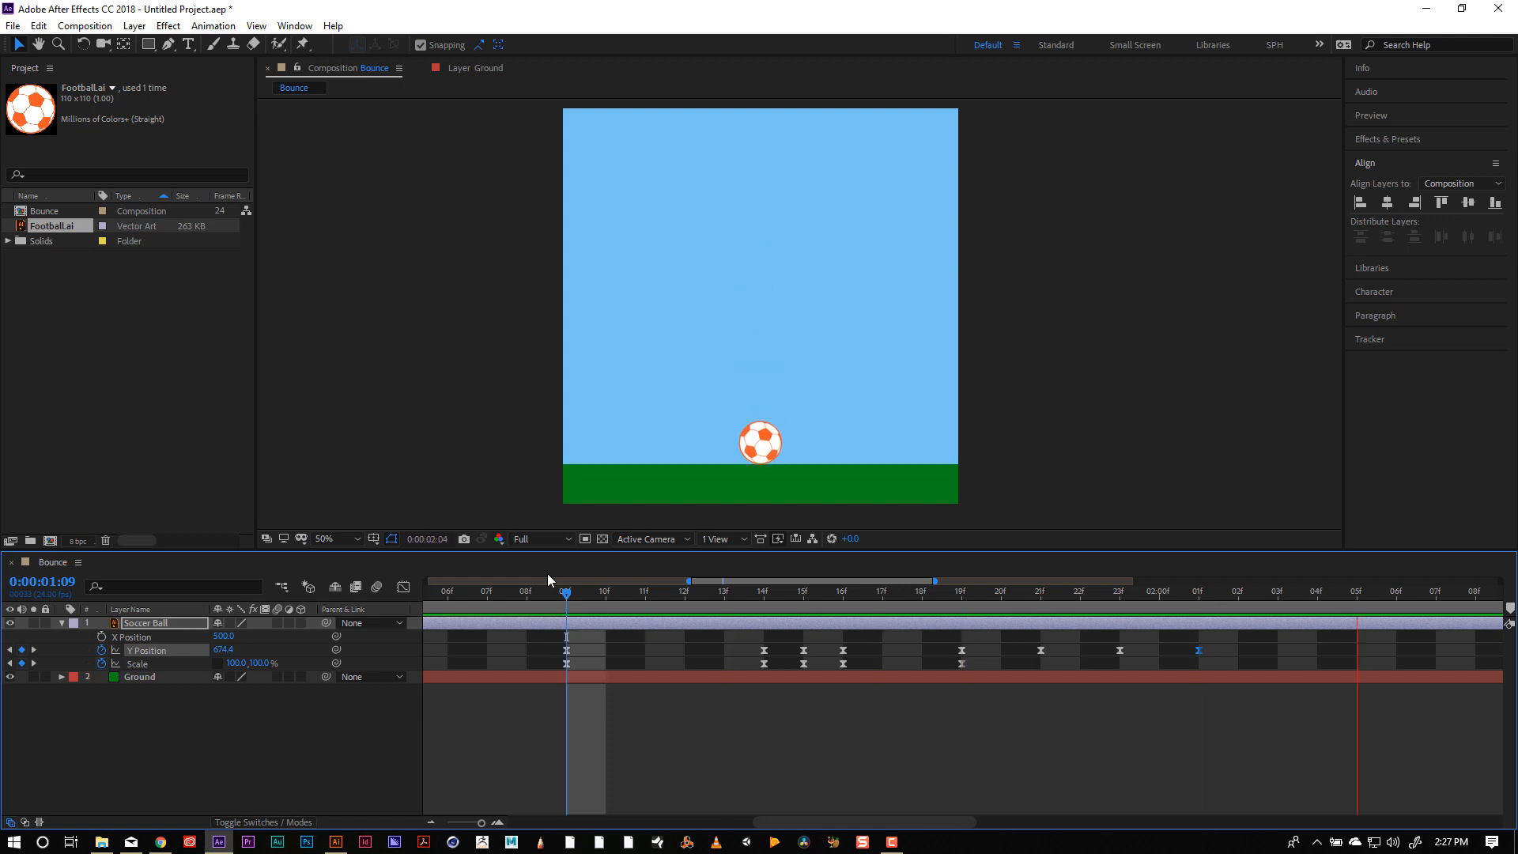
{"action": "key", "text": "space"}
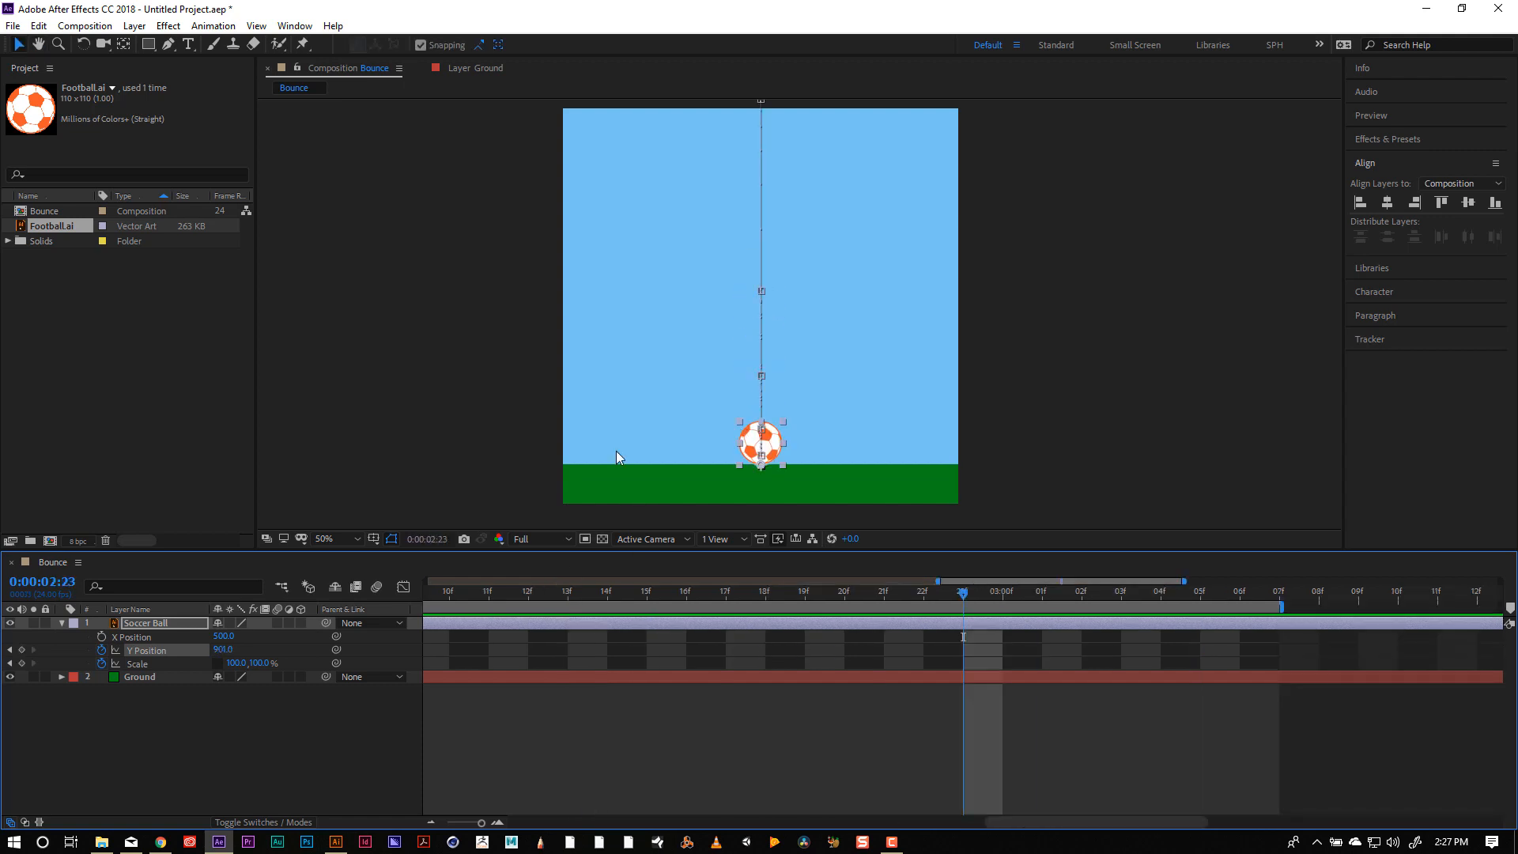
Open the Graph Editor and view the ball's Scale and Y Position graphs, ending on Y Position.
{"action": "left_click", "coordinate": [403, 587]}
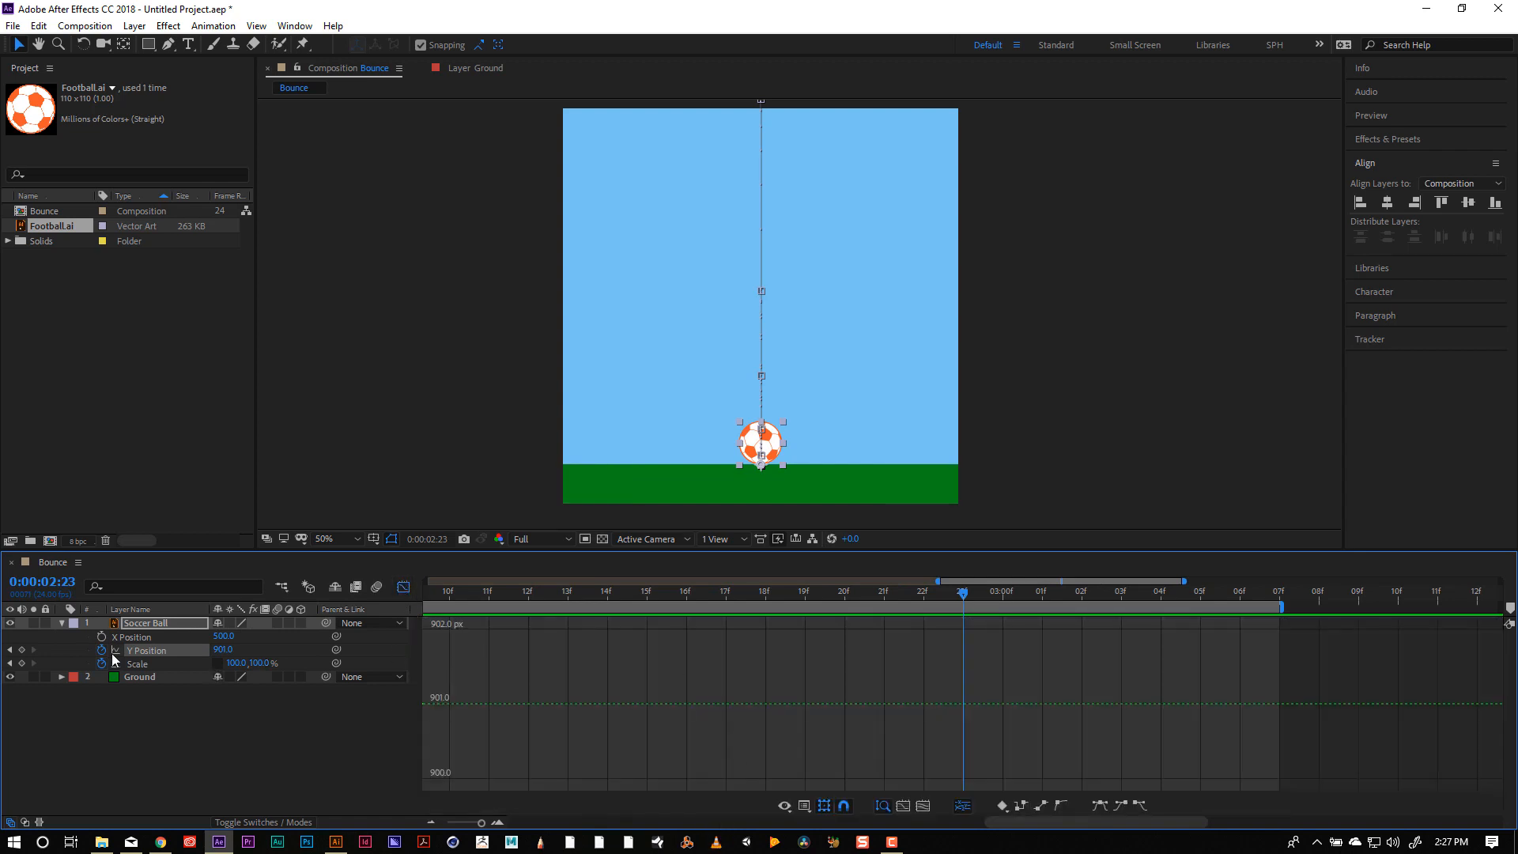
{"action": "left_click", "coordinate": [151, 651]}
{"action": "left_click", "coordinate": [150, 667]}
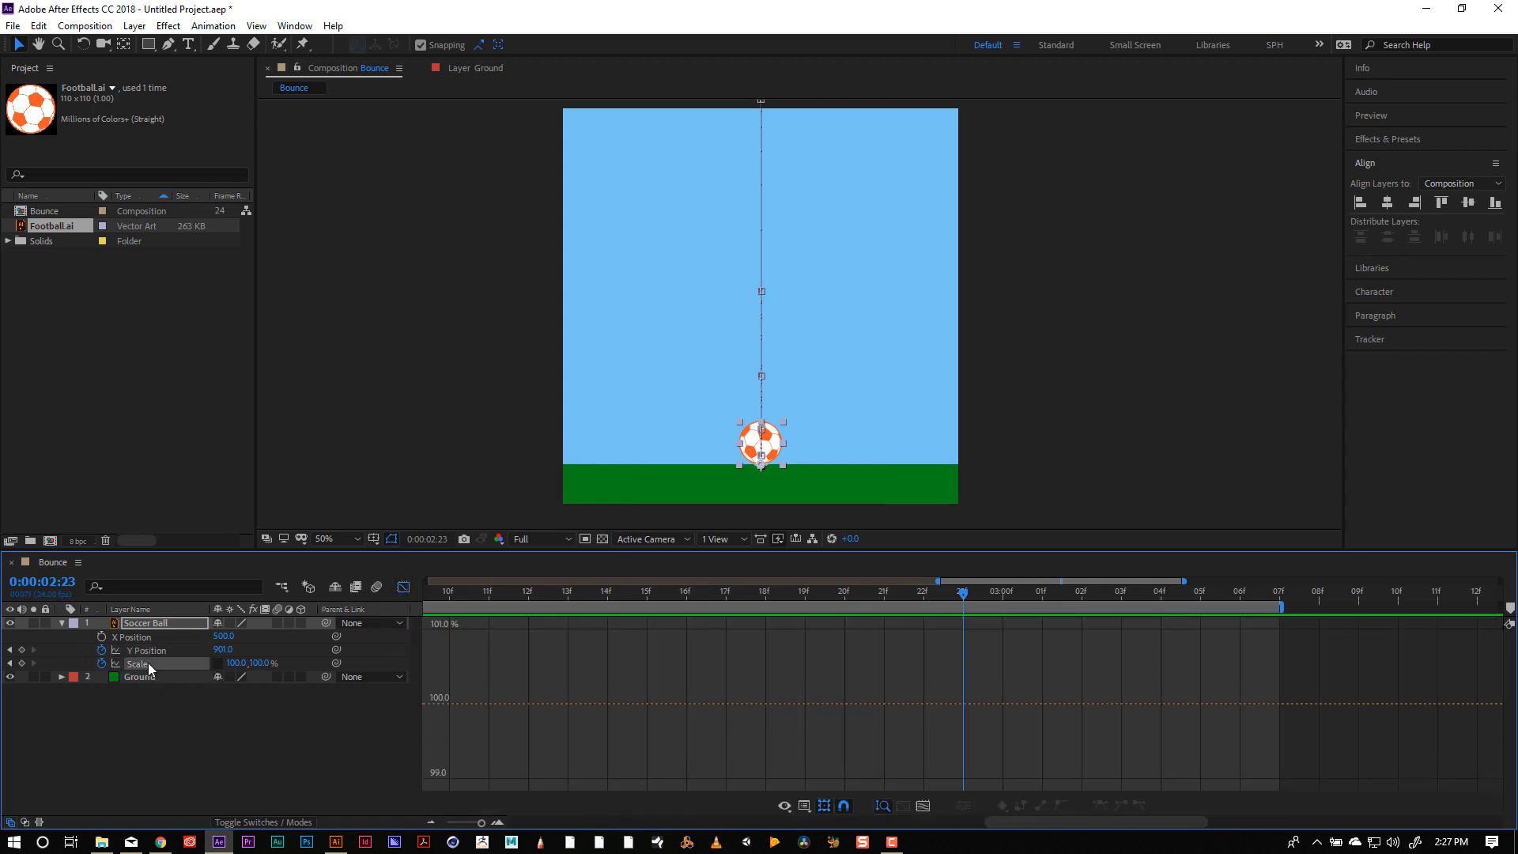
{"action": "left_click", "coordinate": [155, 652]}
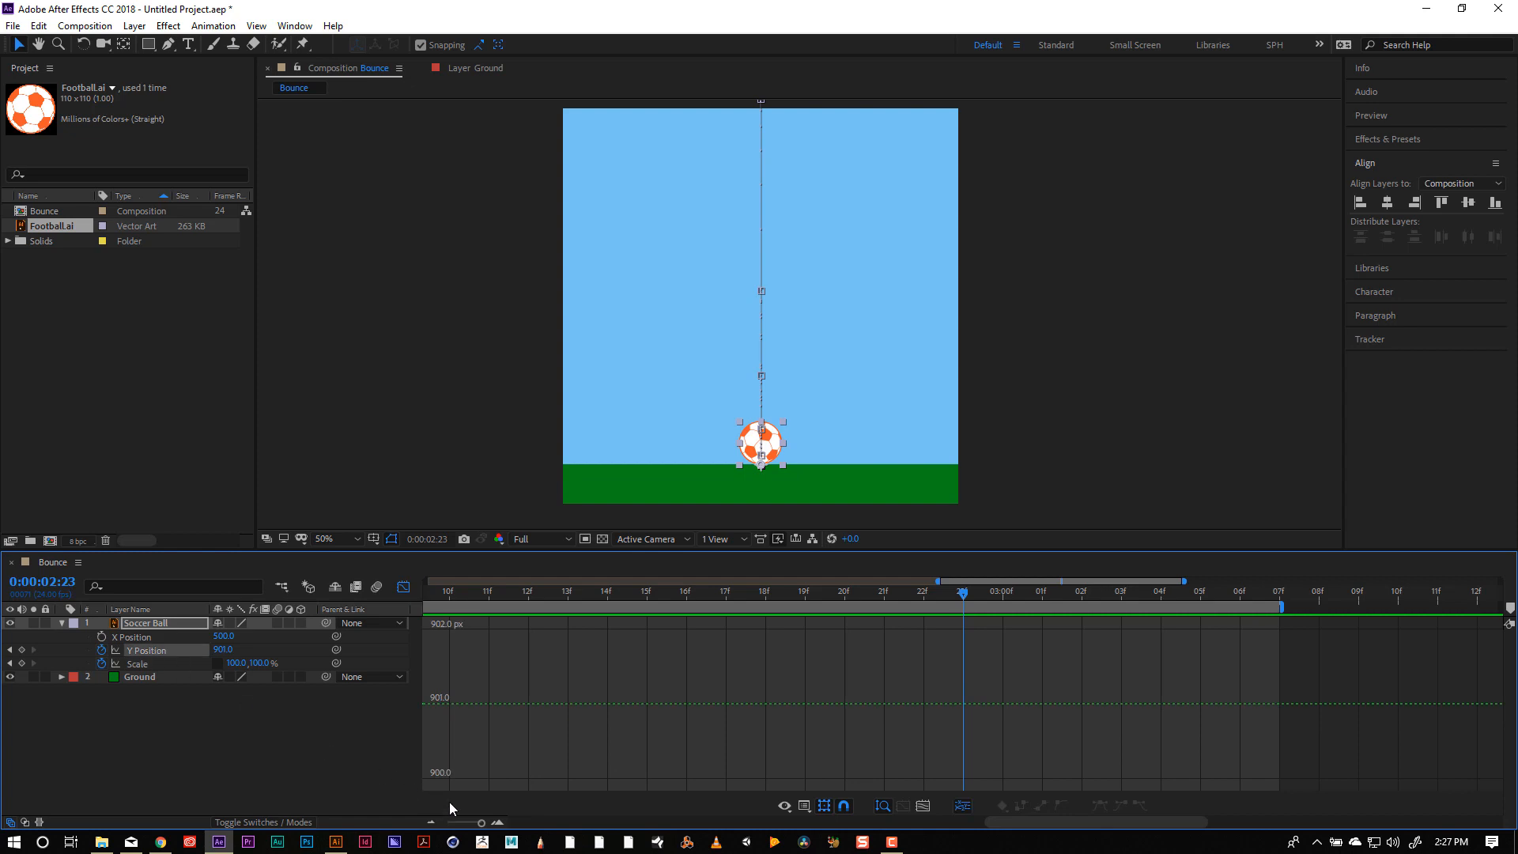
In the Y Position graph, raise the last small bounce's peak at 0:00:01:23 to about 865 px and reshape the curve leaving 0:00:01:21.
{"action": "left_click_drag", "start_coordinate": [481, 824], "coordinate": [432, 825]}
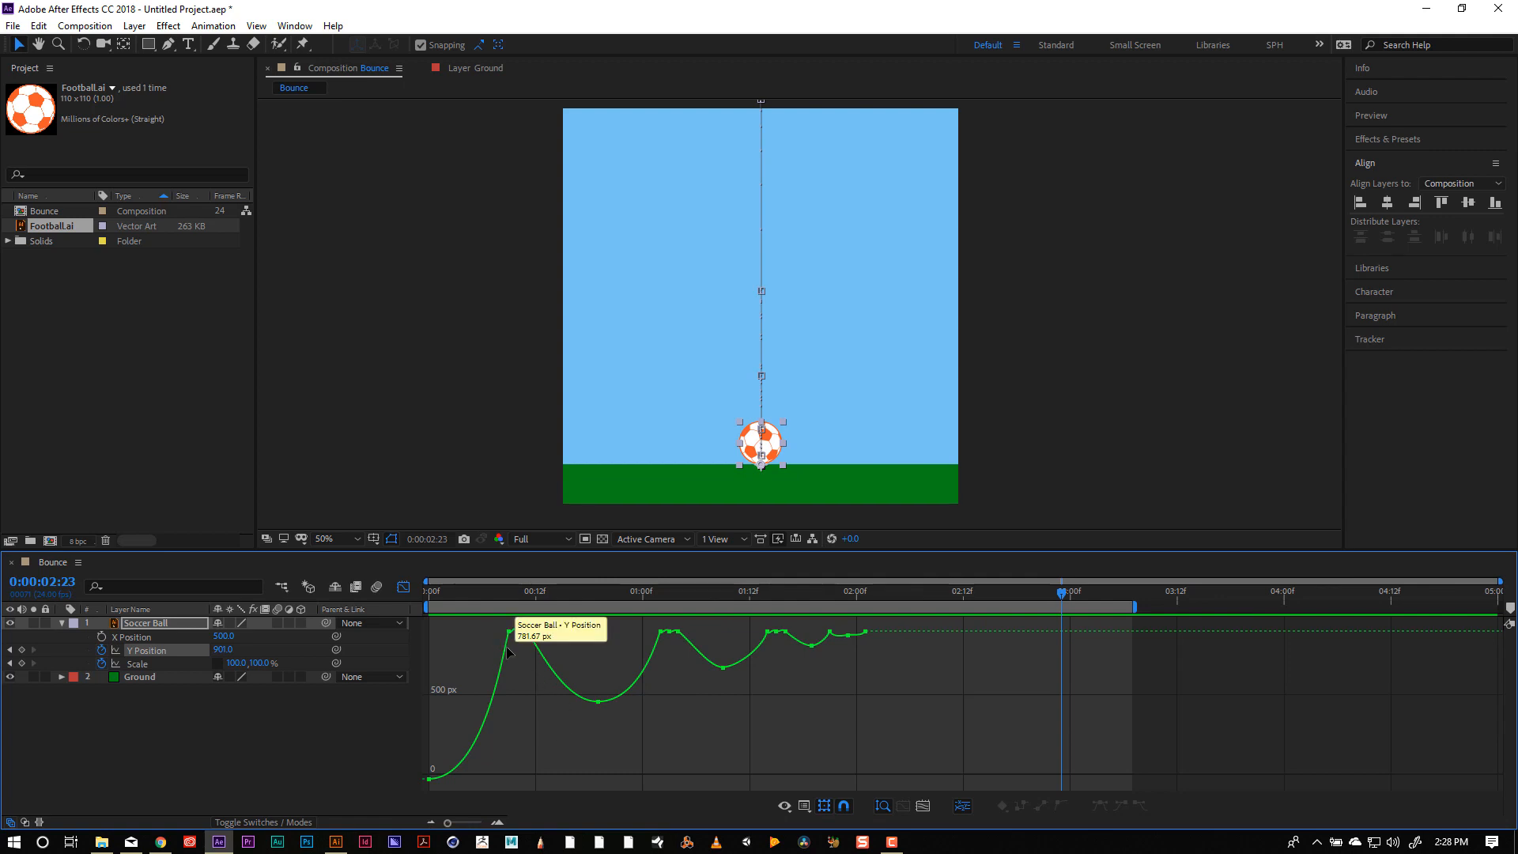
{"action": "left_click_drag", "start_coordinate": [448, 824], "coordinate": [468, 825]}
{"action": "left_click", "coordinate": [562, 676], "text": "ctrl"}
{"action": "key", "text": "space"}
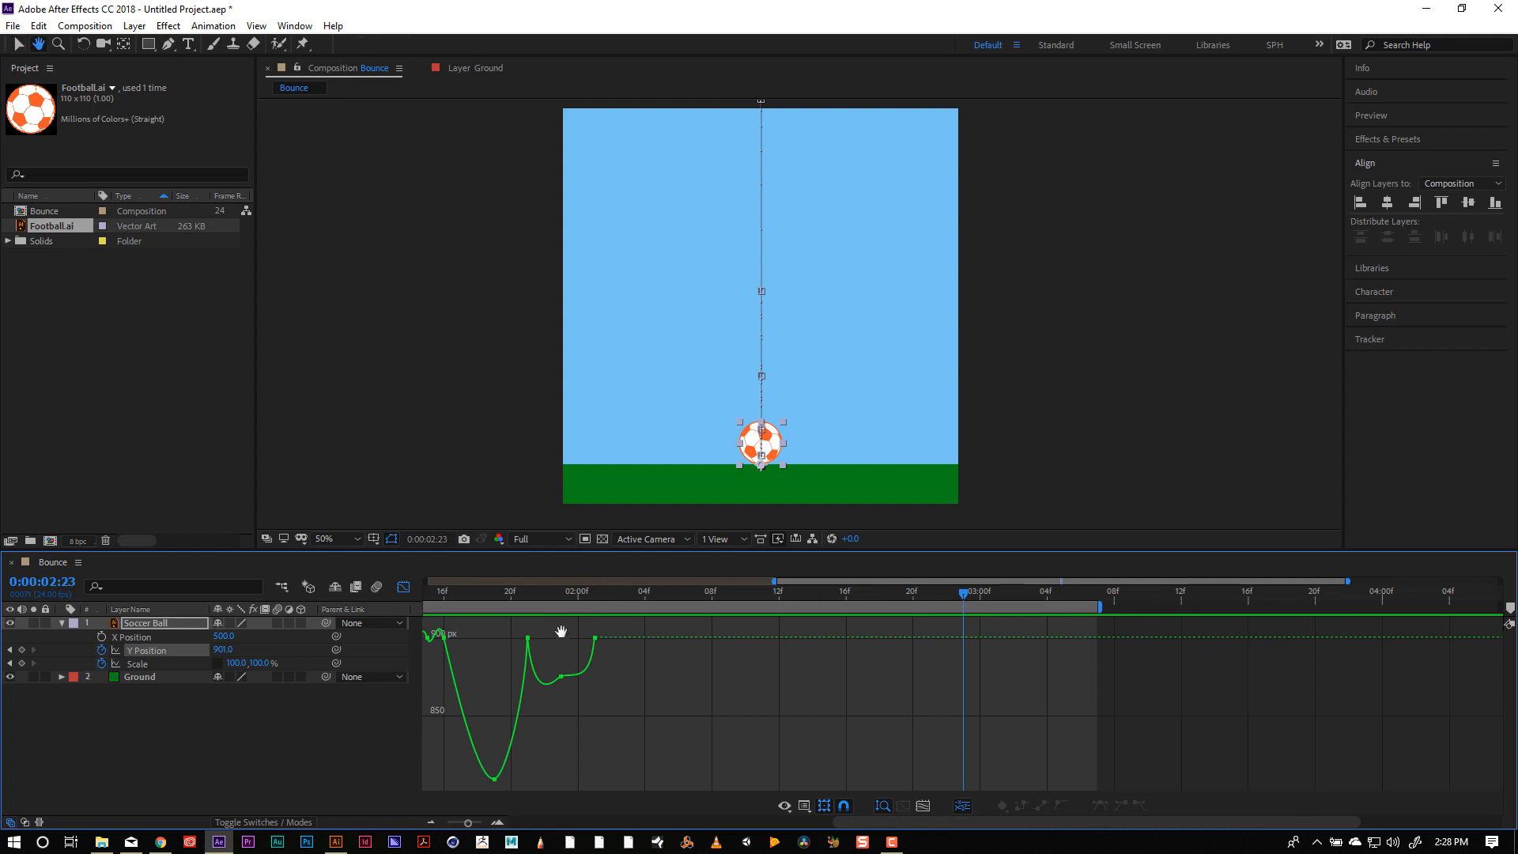
{"action": "left_click_drag", "start_coordinate": [551, 647], "coordinate": [736, 752]}
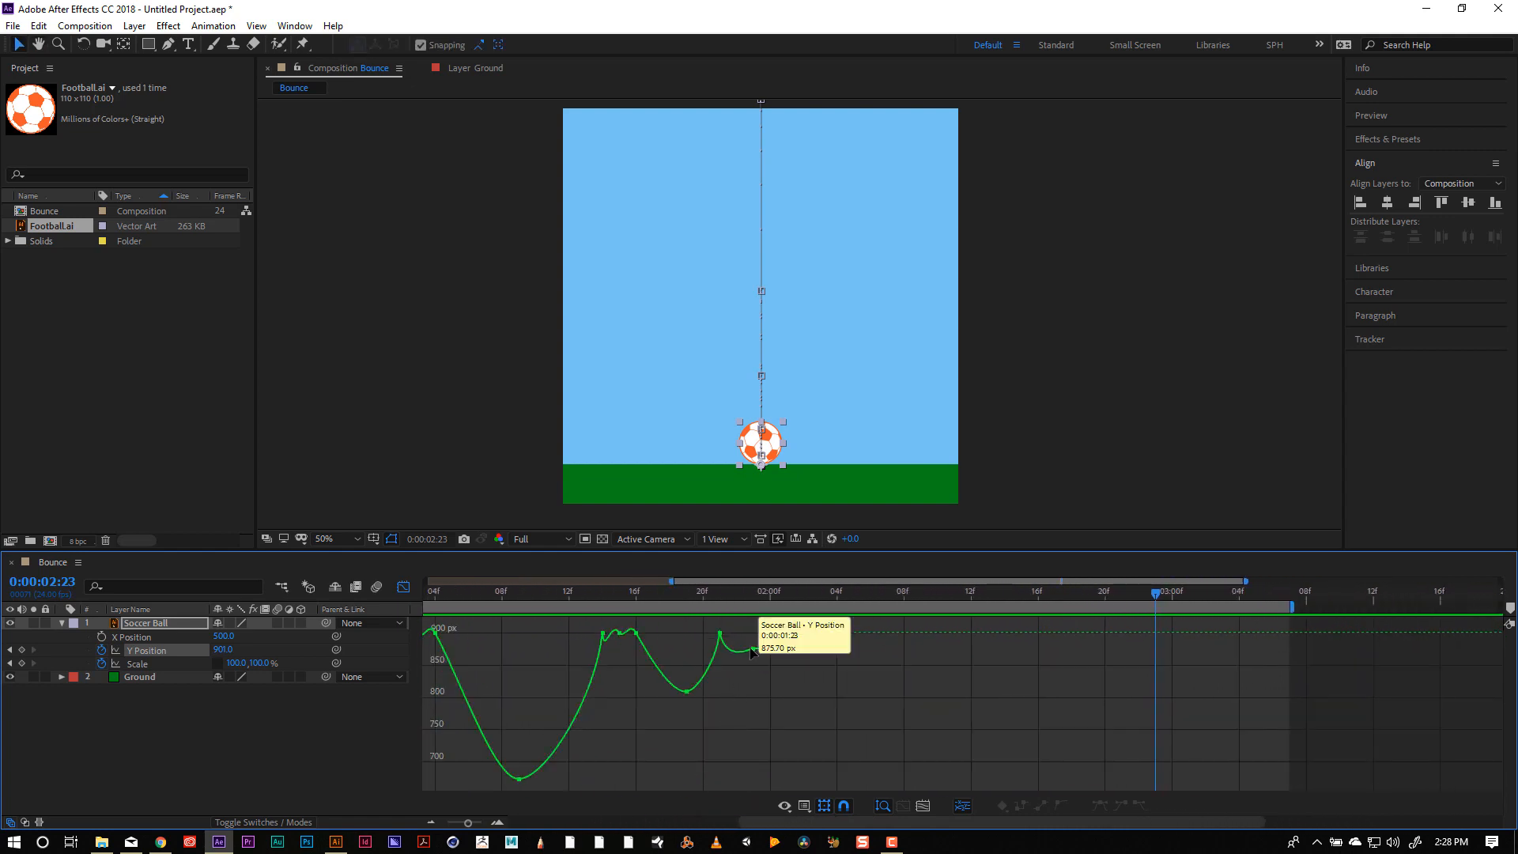
{"action": "left_click", "coordinate": [752, 597]}
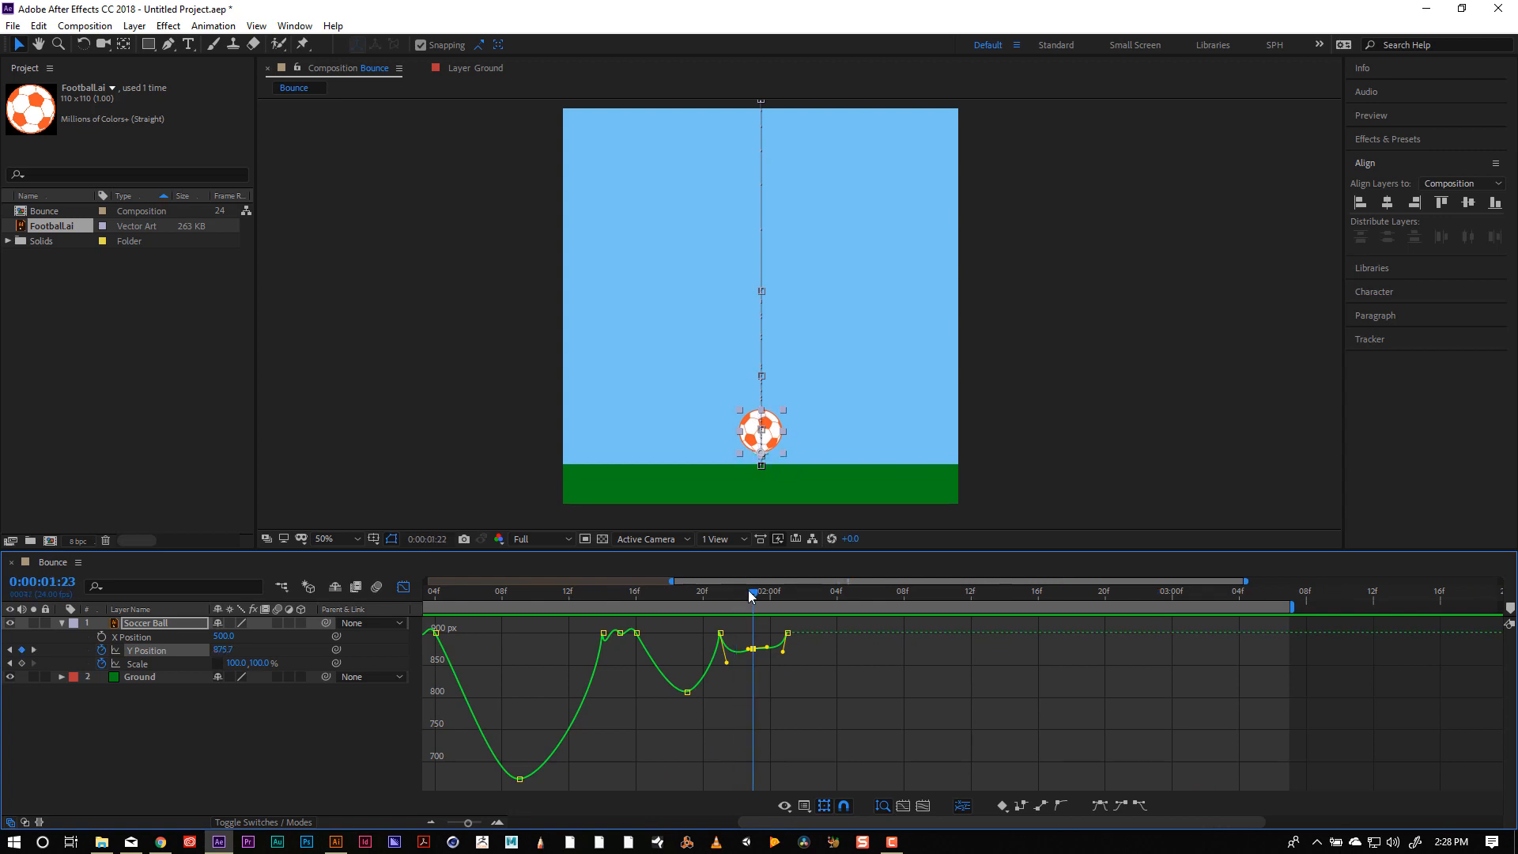
{"action": "left_click_drag", "start_coordinate": [767, 597], "coordinate": [771, 658]}
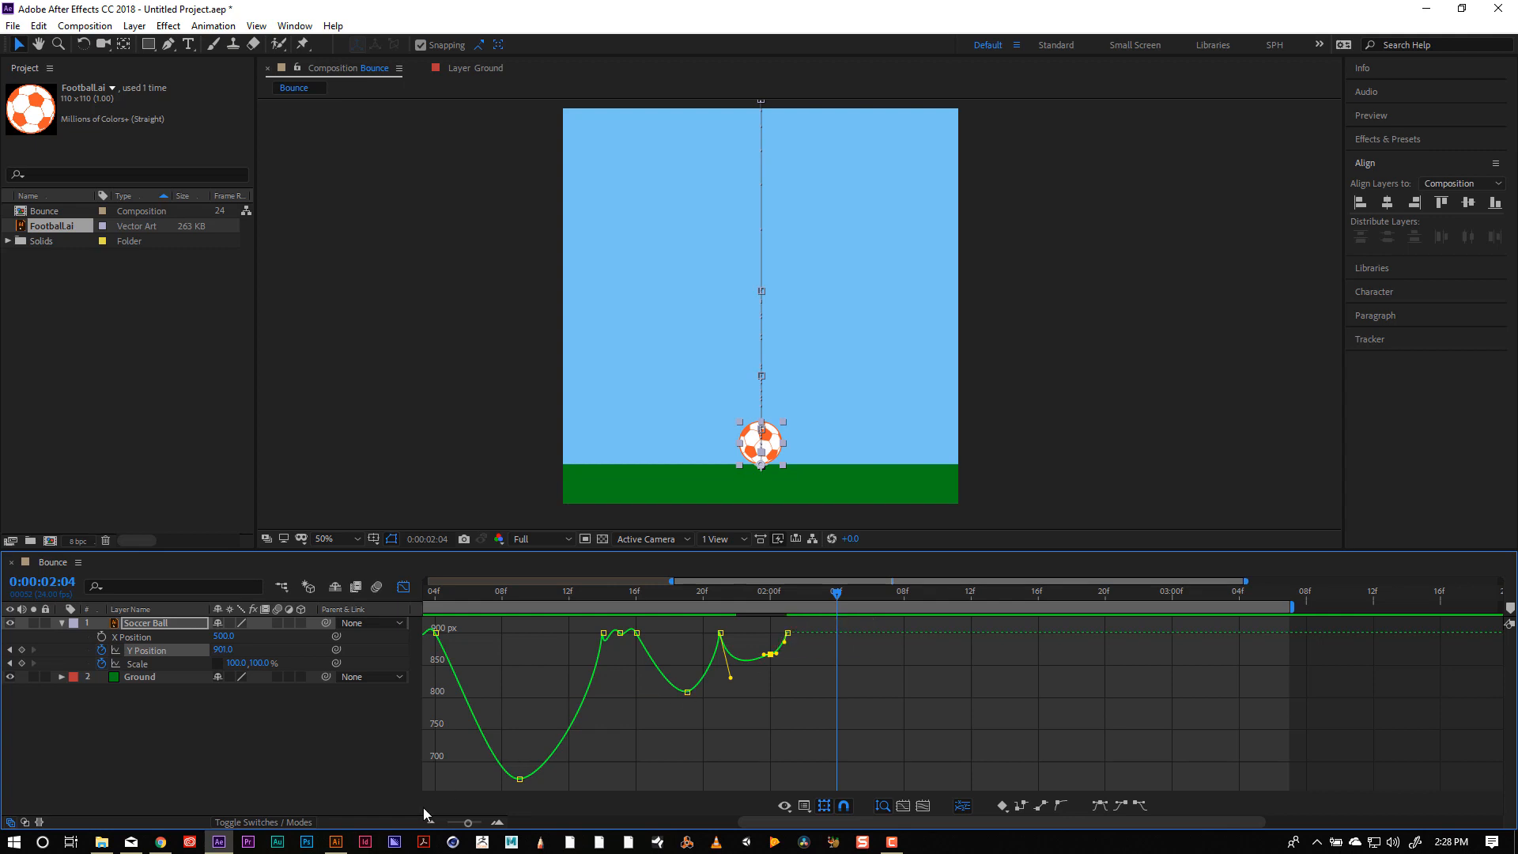
{"action": "left_click", "coordinate": [497, 823]}
{"action": "left_click", "coordinate": [501, 824]}
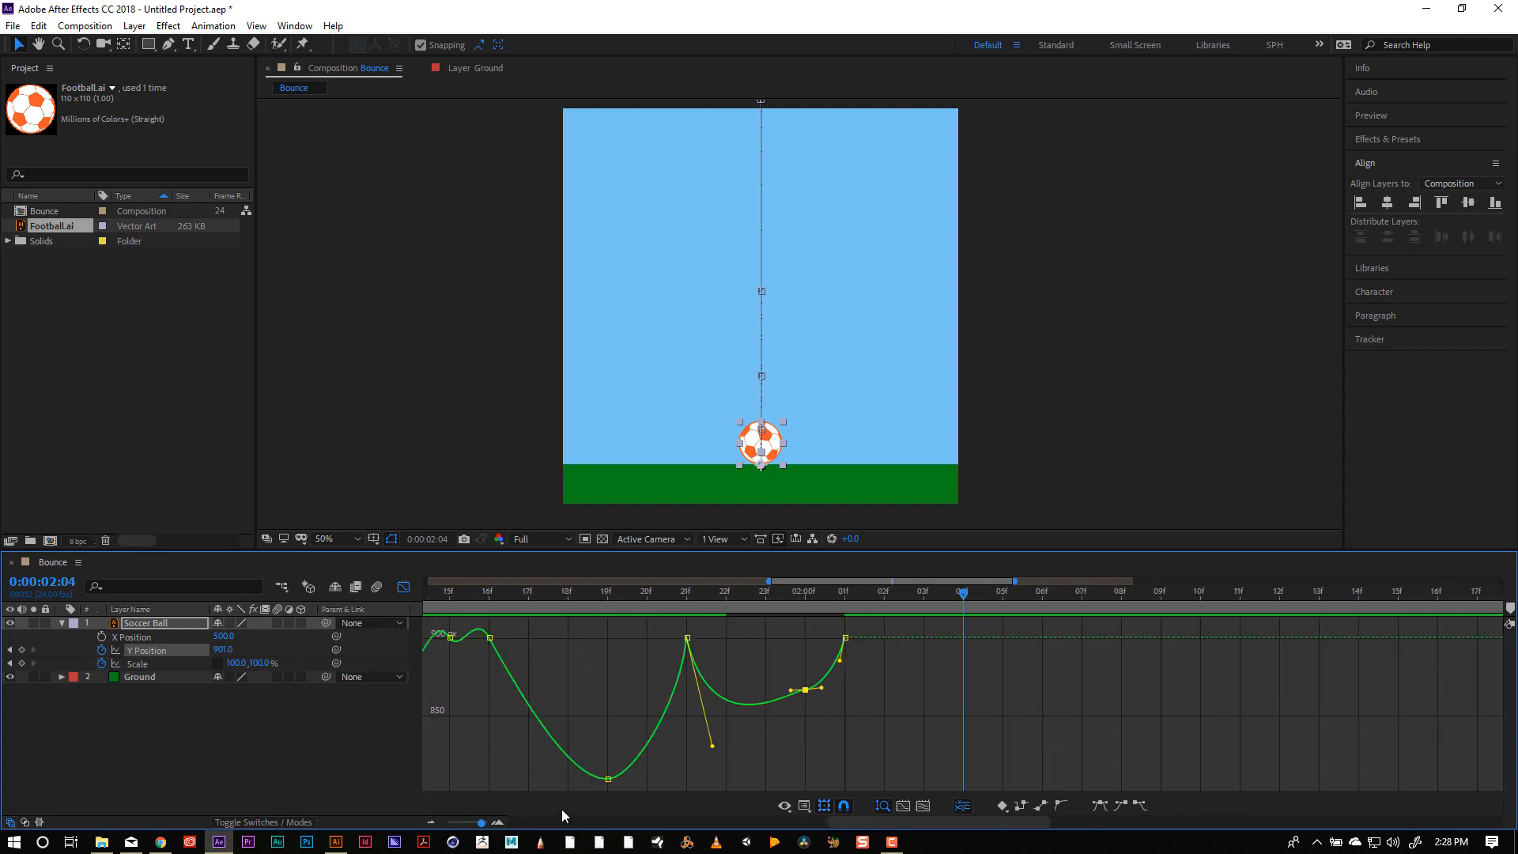
{"action": "left_click_drag", "start_coordinate": [805, 692], "coordinate": [725, 706]}
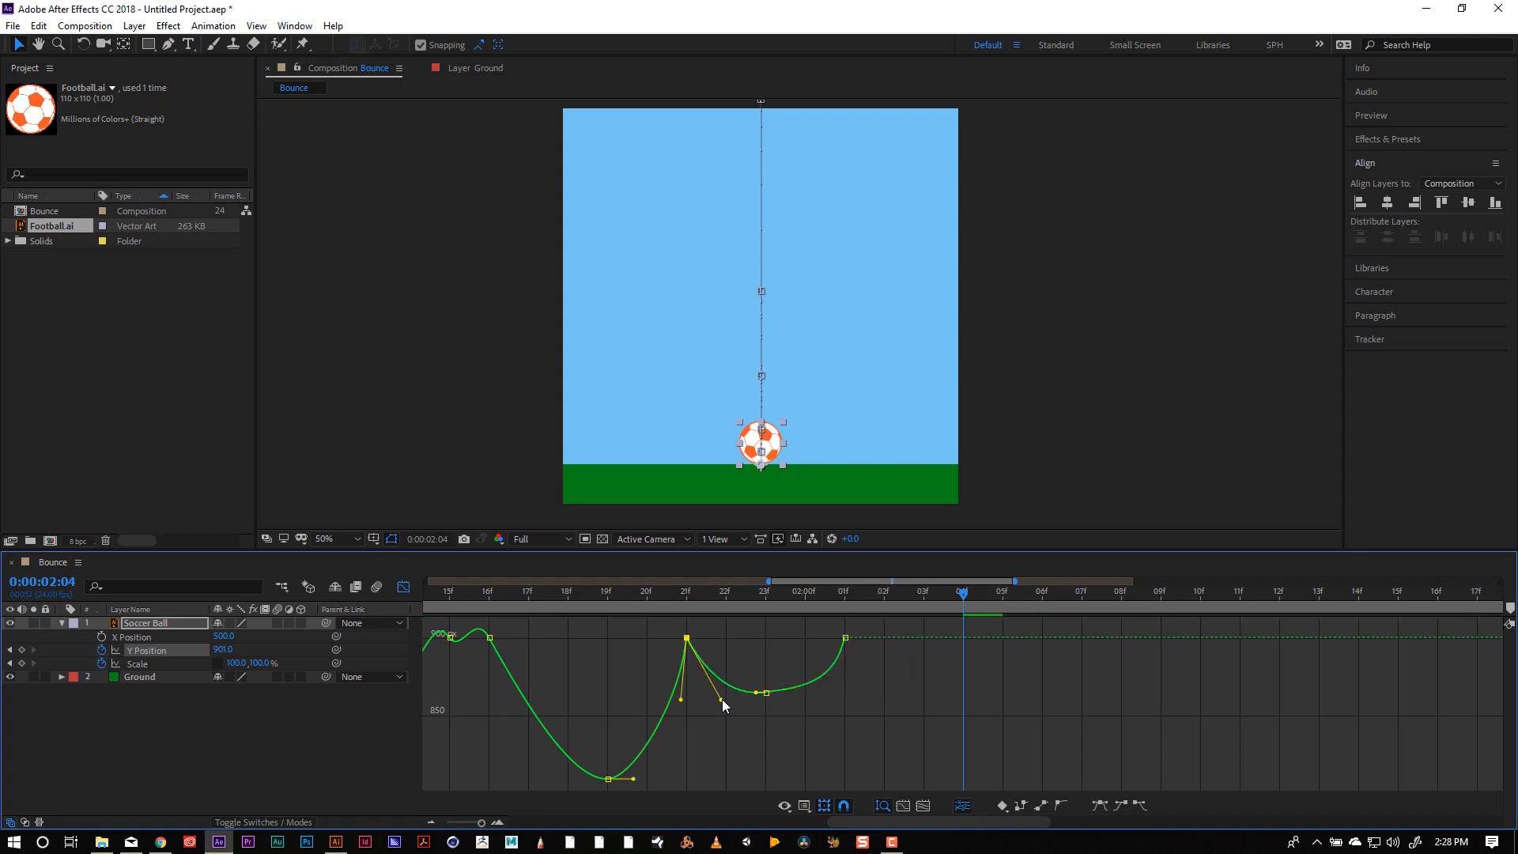
Even out the last bounce's arc by adjusting the incoming handle at 0:00:02:01 and levelling the outgoing handle of its peak.
{"action": "left_click", "coordinate": [846, 638]}
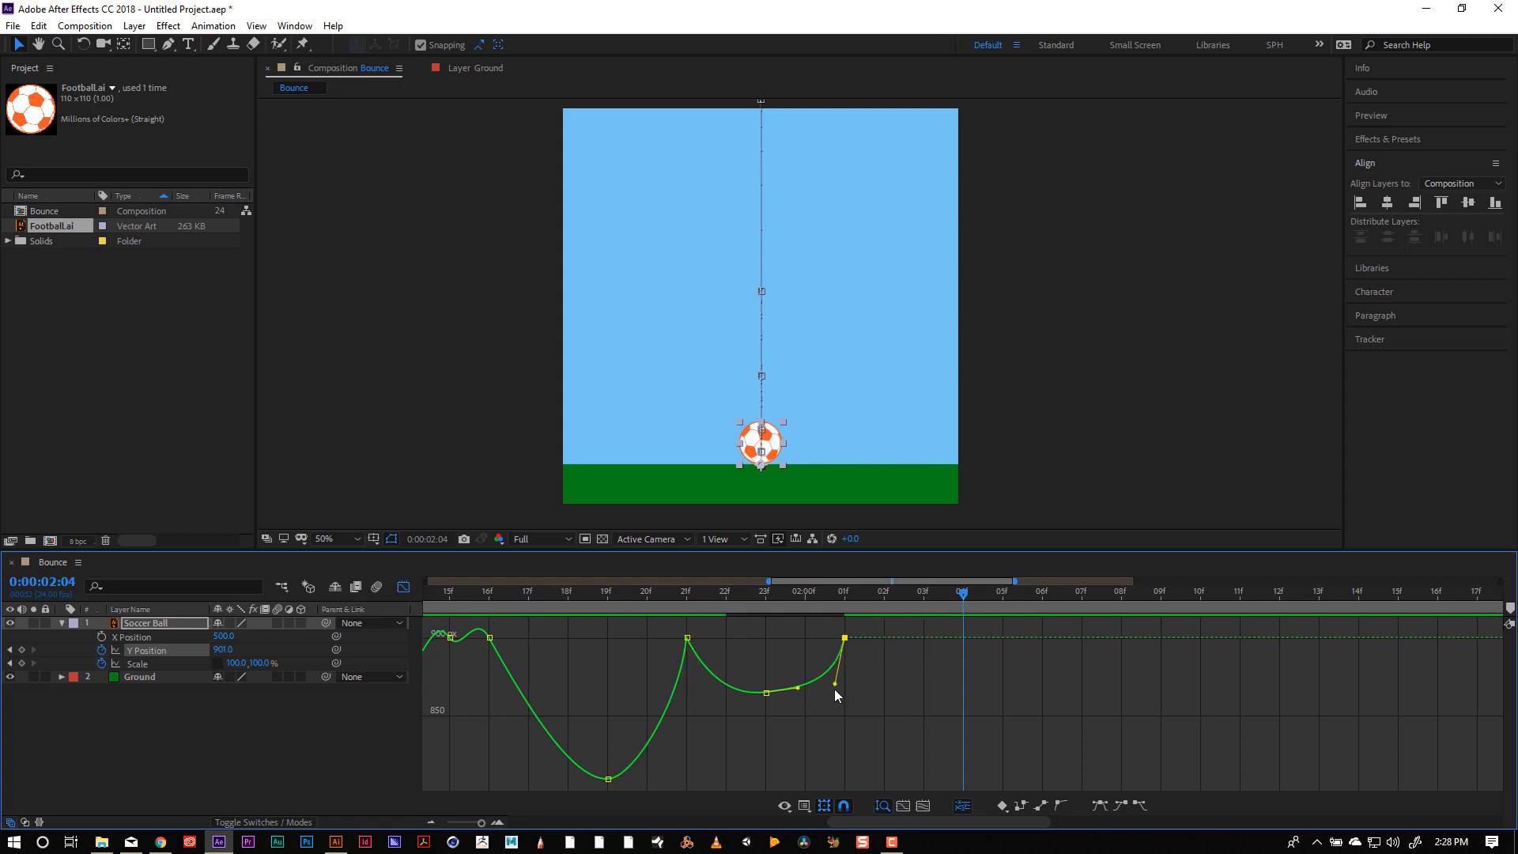
{"action": "left_click_drag", "start_coordinate": [835, 686], "coordinate": [813, 700]}
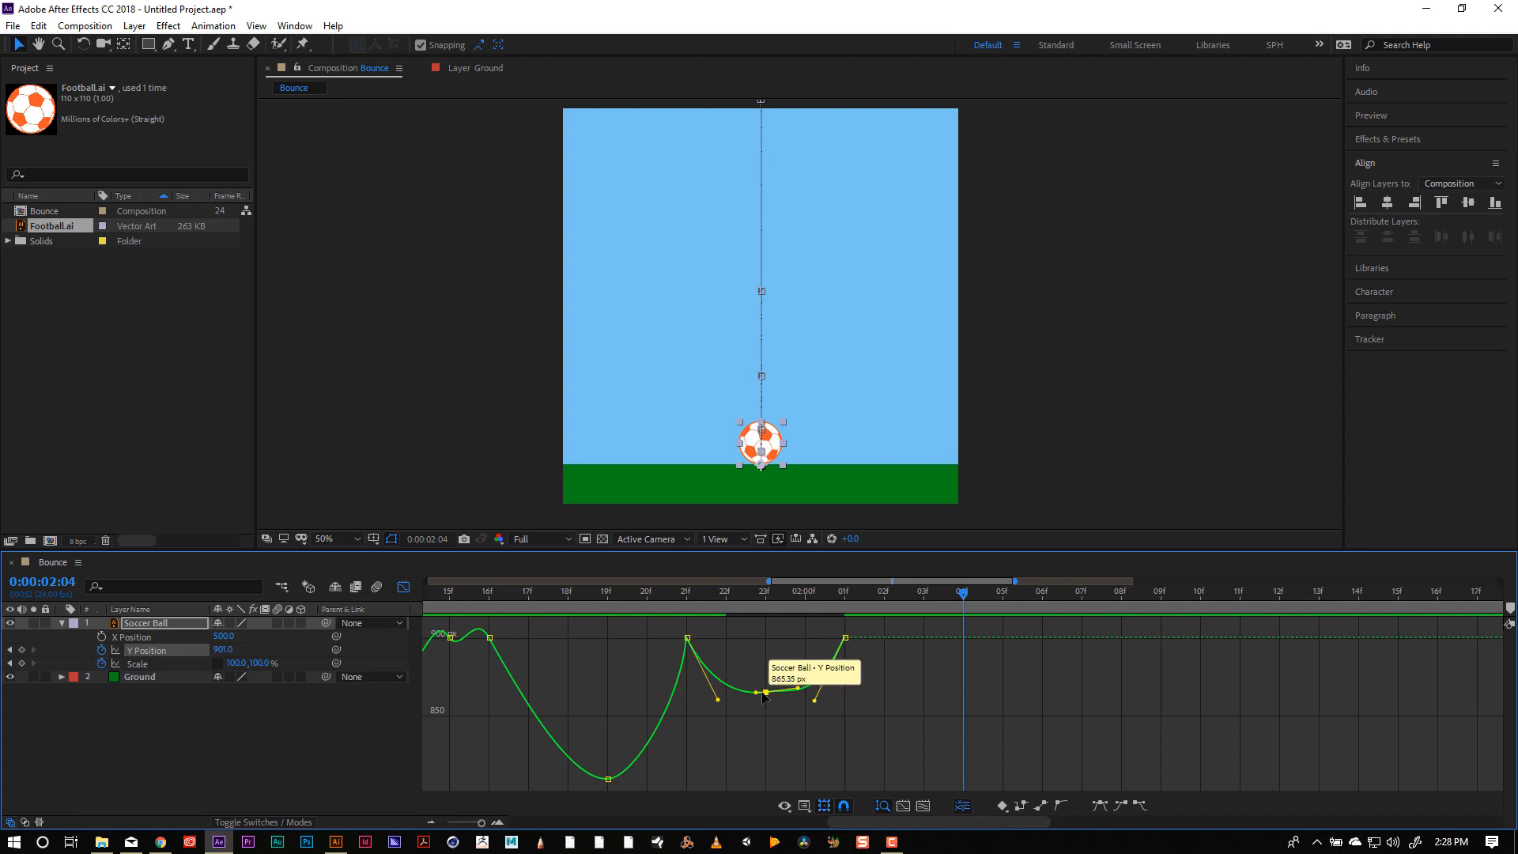
{"action": "left_click", "coordinate": [767, 694]}
{"action": "left_click_drag", "start_coordinate": [797, 688], "coordinate": [790, 696]}
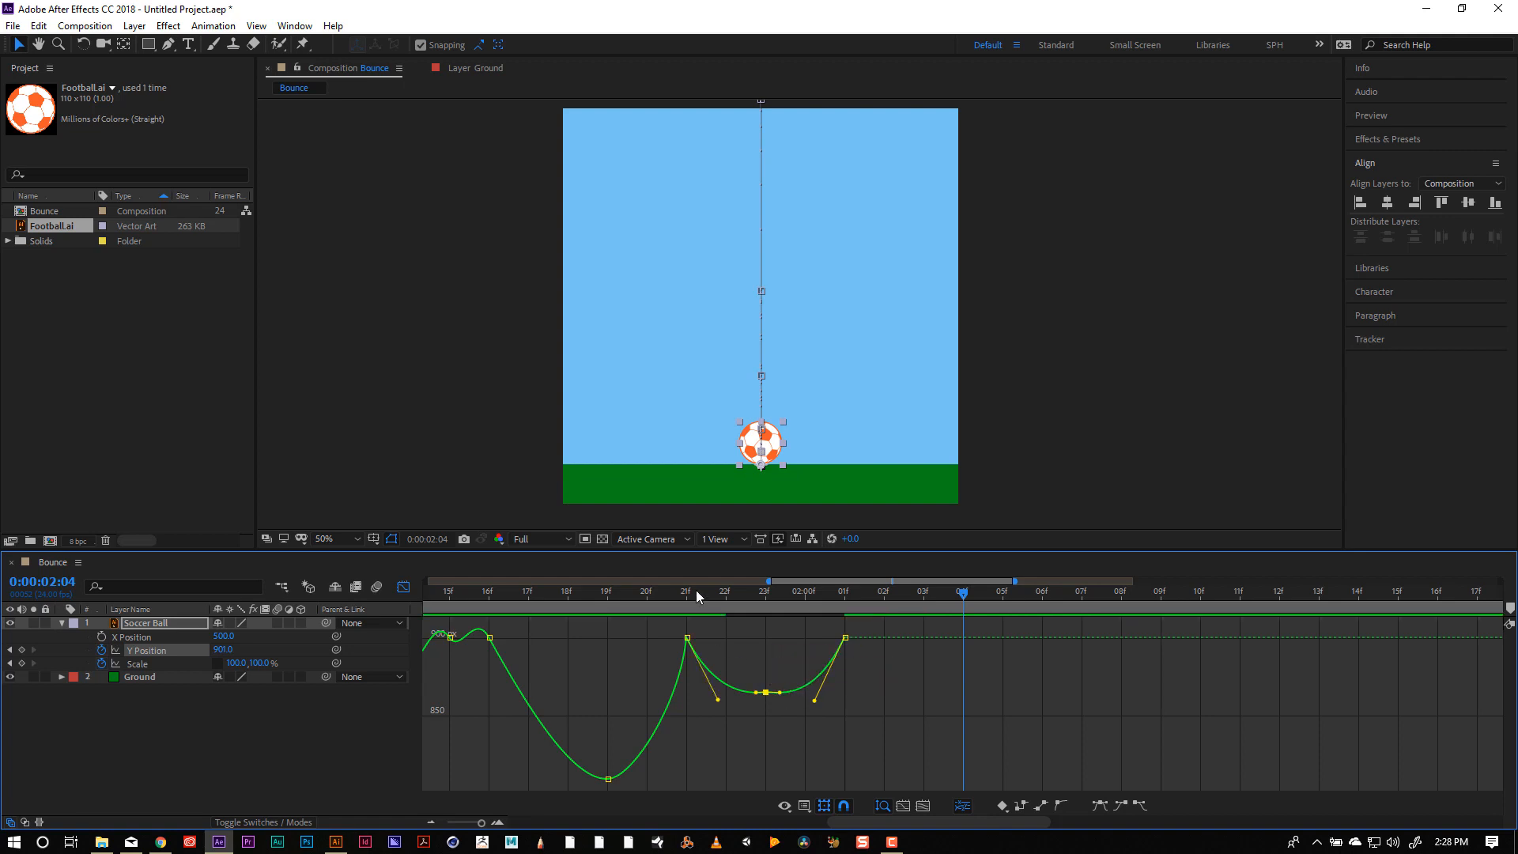
Steepen the Y Position curve leaving 0:00:01:21 and lengthen both level easing handles of the bounce peak at 0:00:01:19.
{"action": "left_click", "coordinate": [616, 784]}
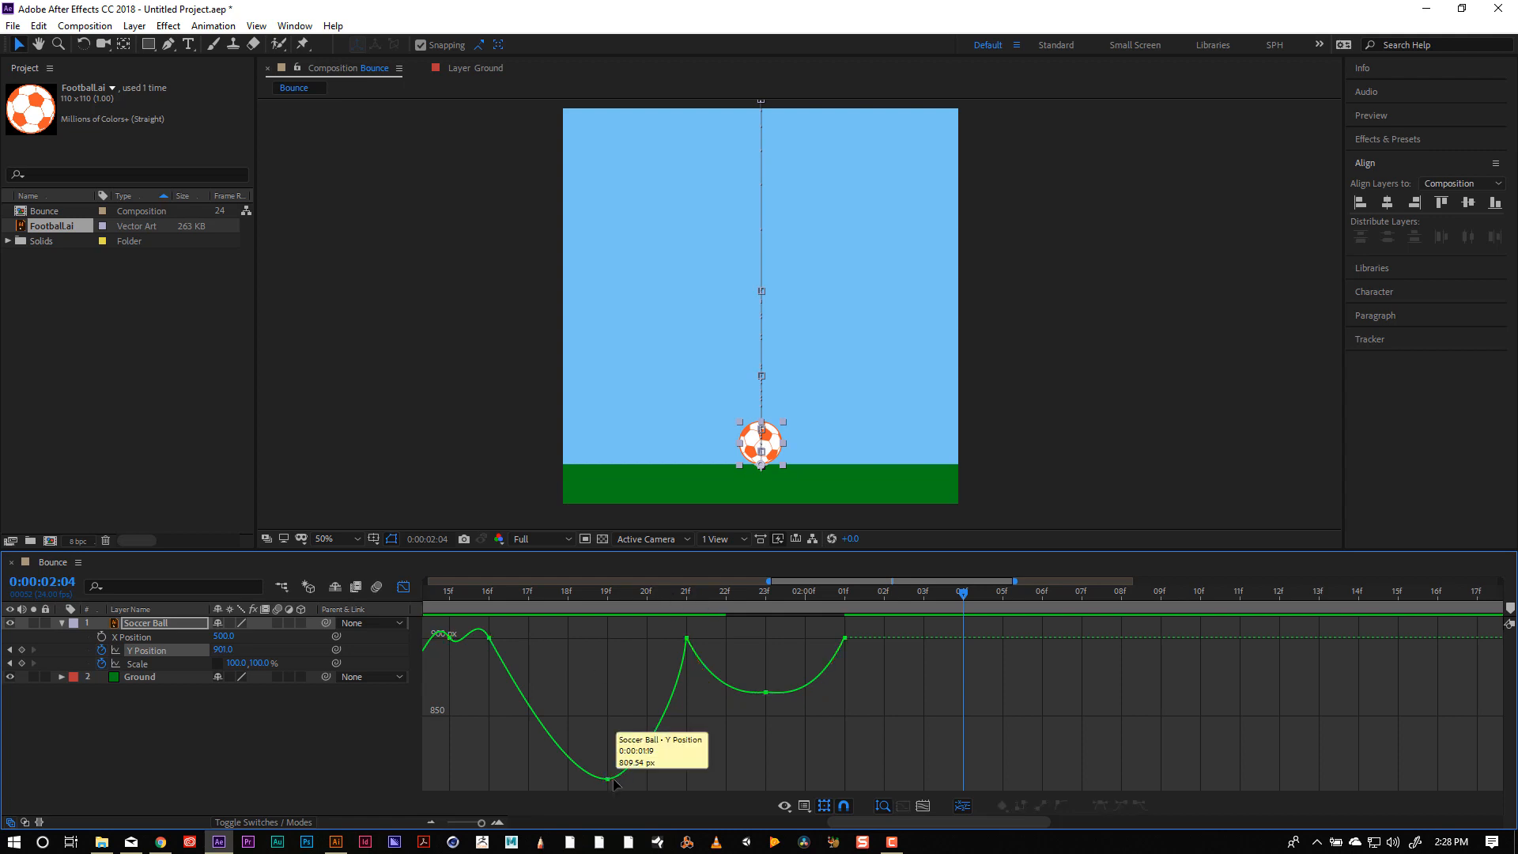
{"action": "left_click", "coordinate": [686, 637]}
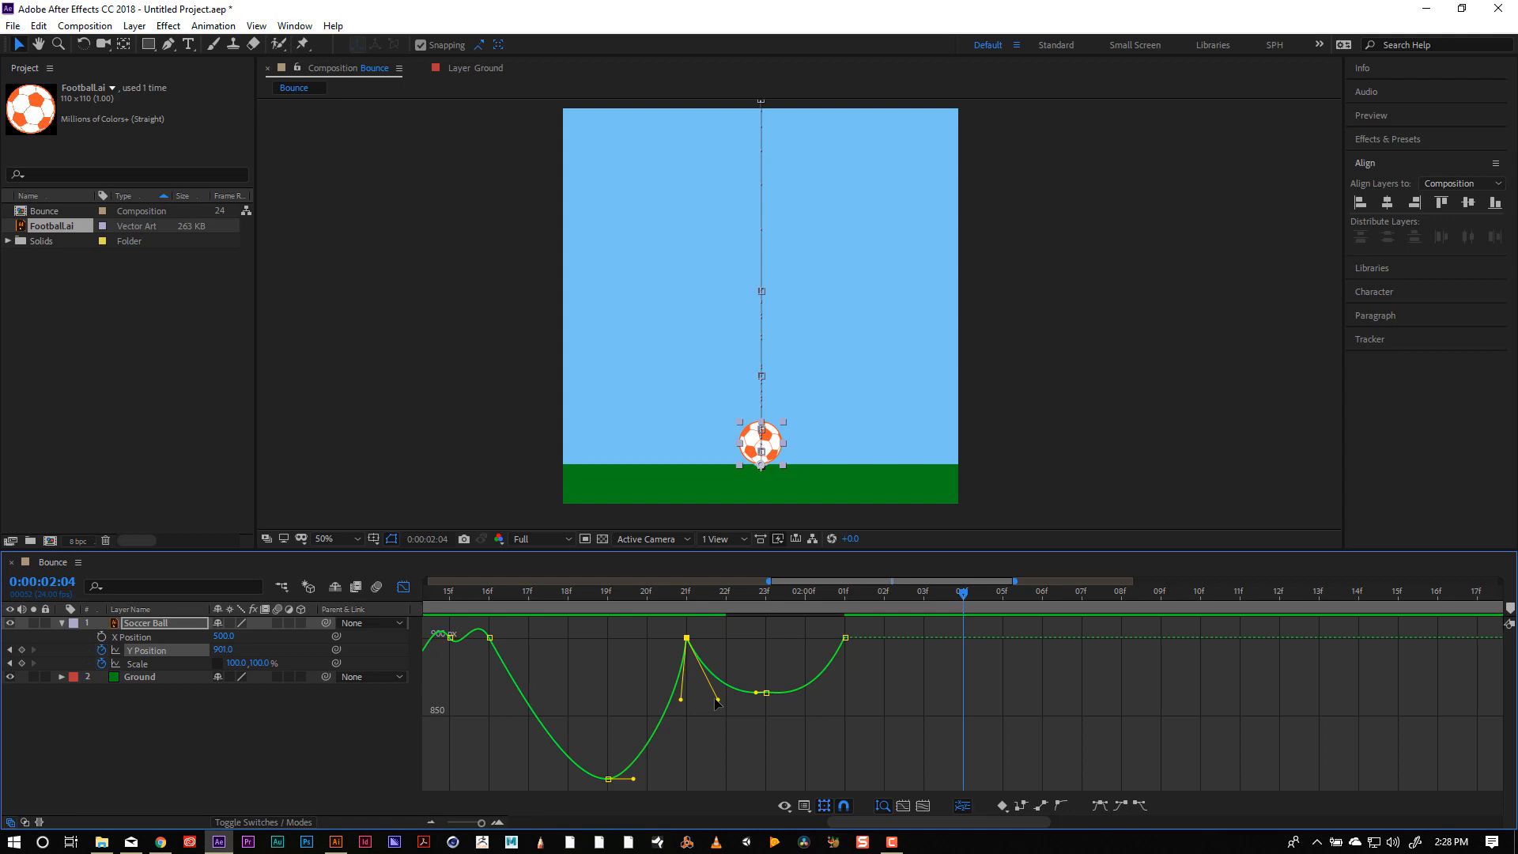
{"action": "left_click_drag", "start_coordinate": [718, 703], "coordinate": [699, 706]}
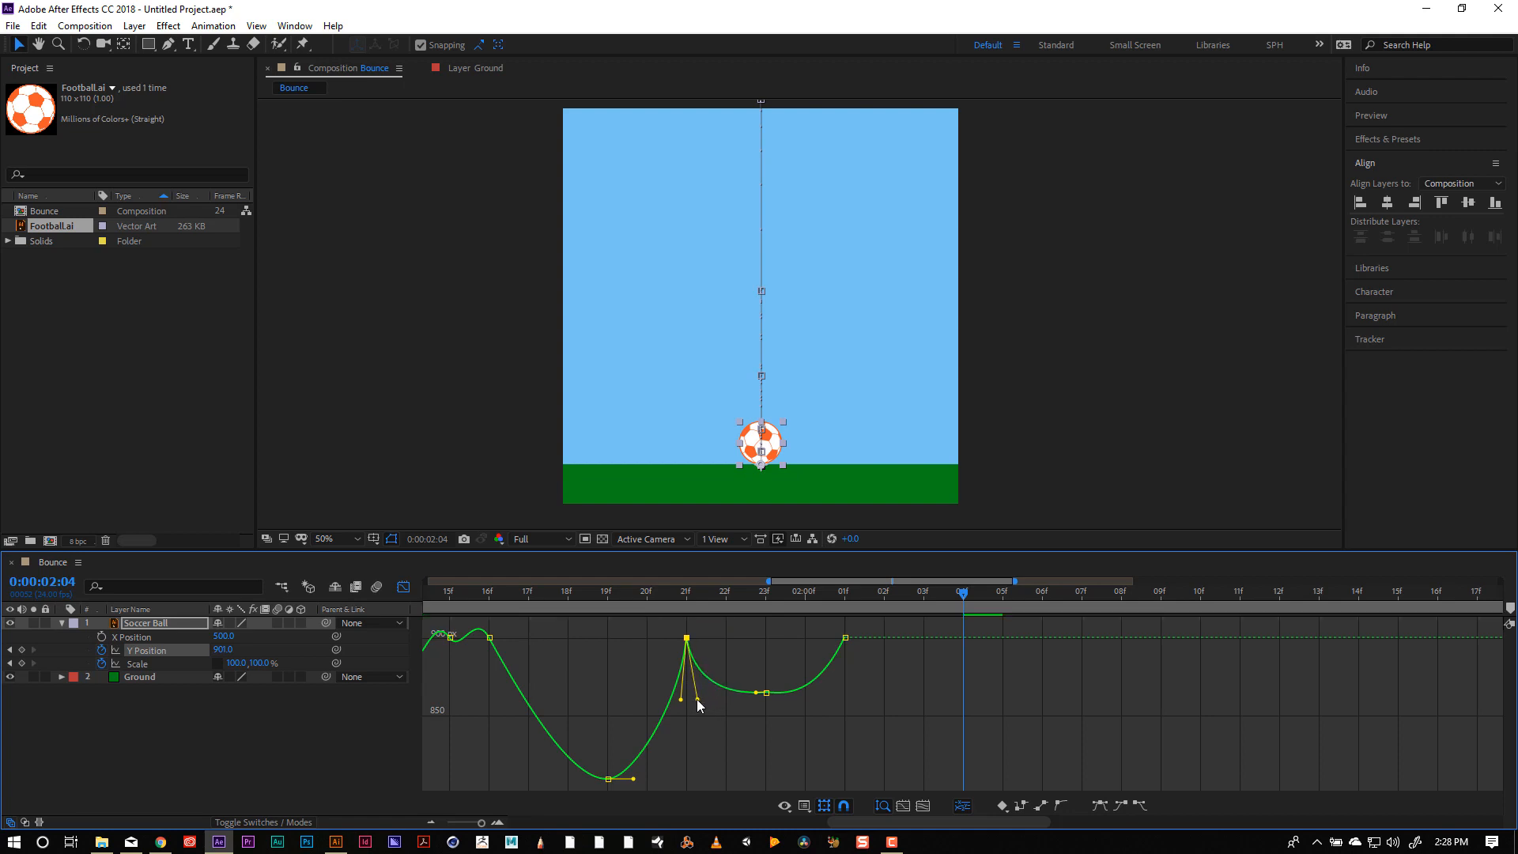
{"action": "left_click", "coordinate": [609, 778]}
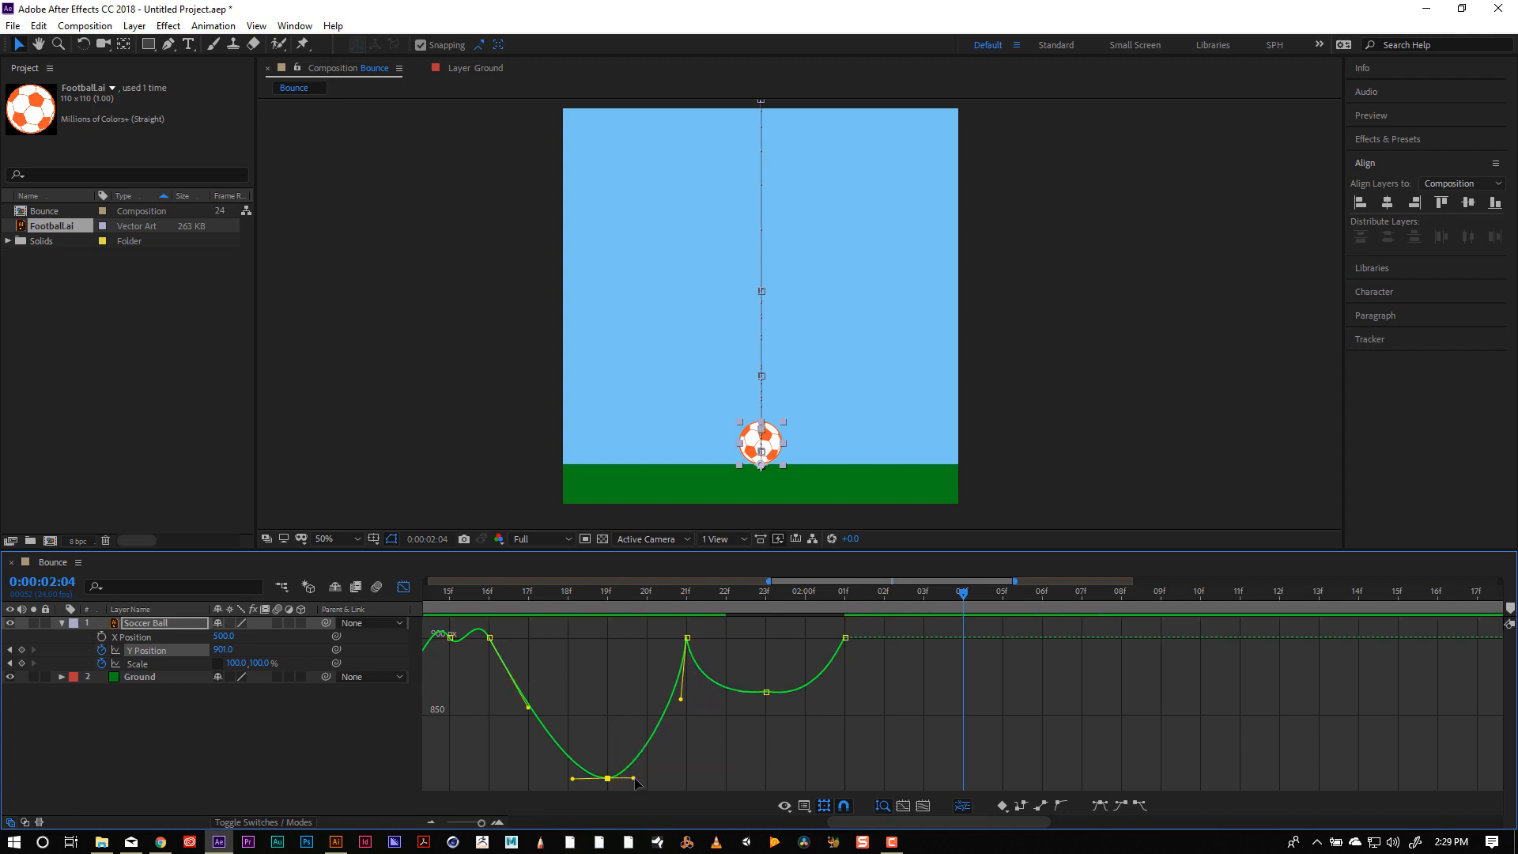
{"action": "left_click_drag", "start_coordinate": [635, 779], "coordinate": [559, 779]}
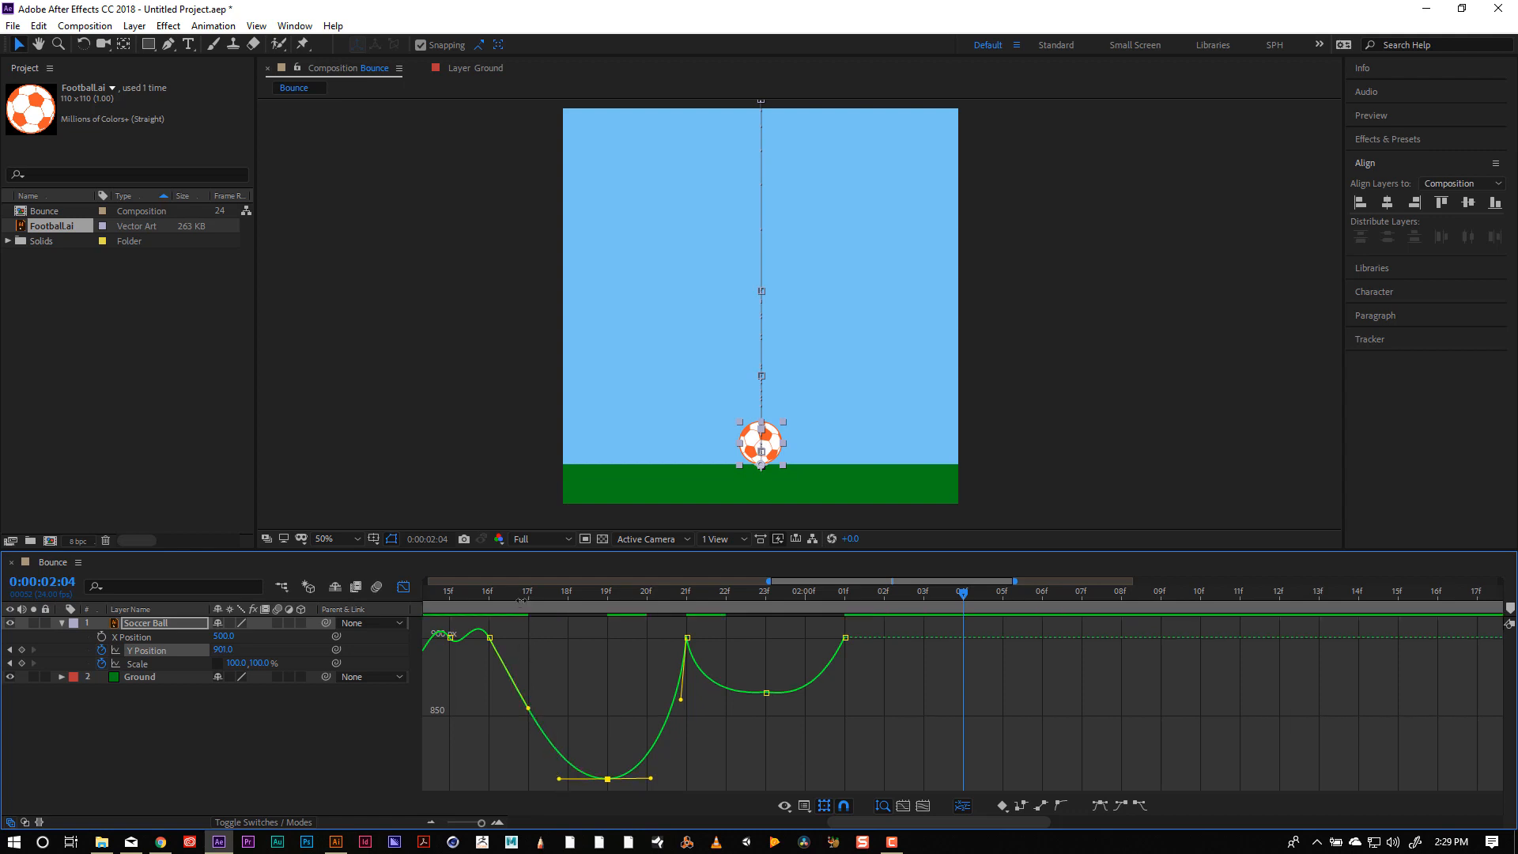
Flatten the Y Position curve between the ground-contact keyframes at 0:00:01:15 and 0:00:01:16 by levelling their handles.
{"action": "left_click_drag", "start_coordinate": [601, 683], "coordinate": [790, 691]}
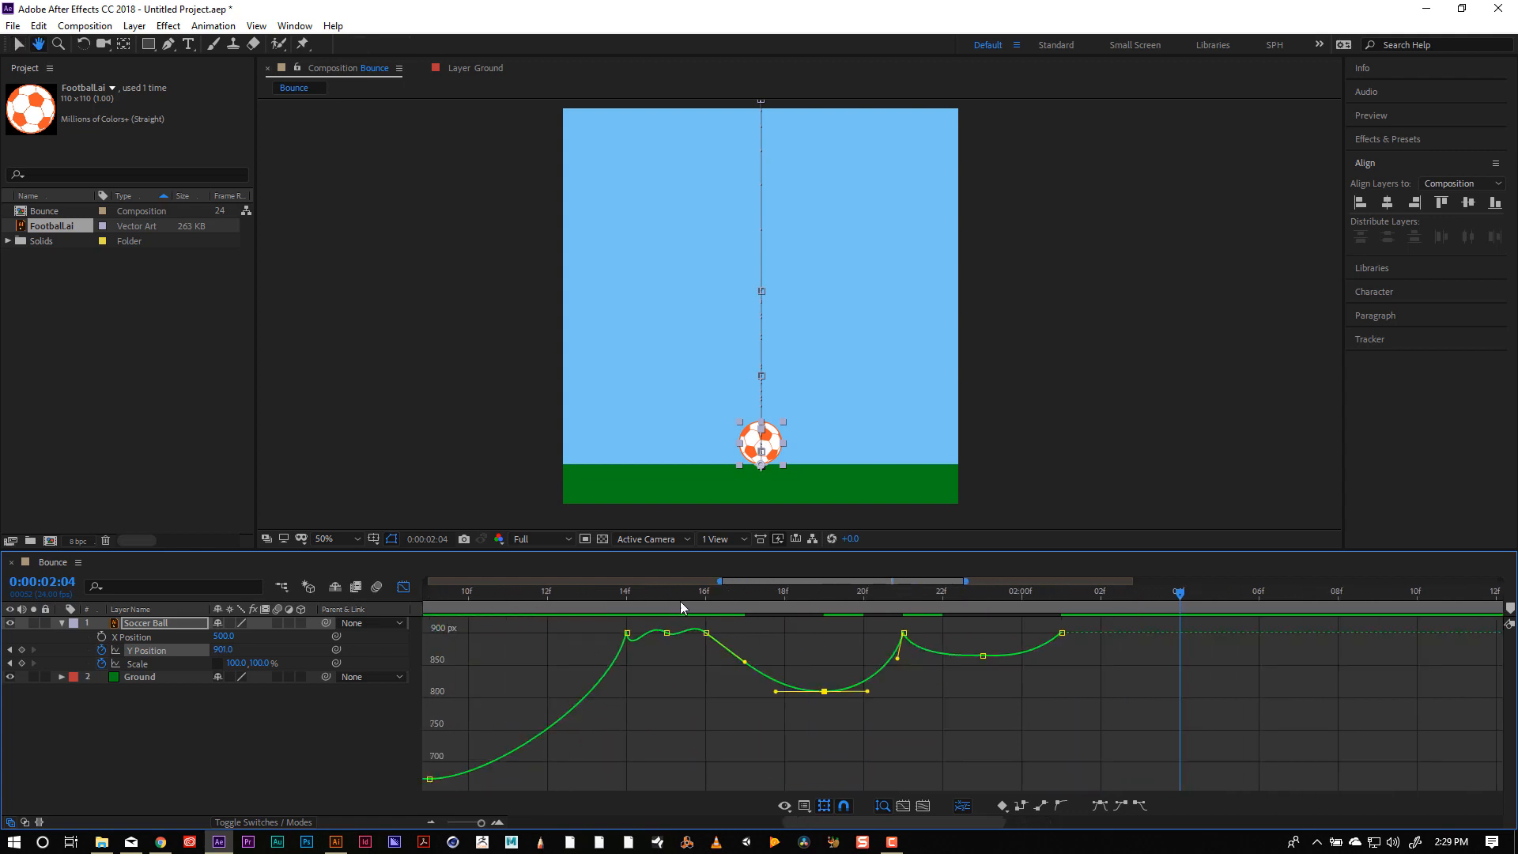
{"action": "left_click_drag", "start_coordinate": [676, 594], "coordinate": [744, 628]}
{"action": "key", "text": "Page_Up"}
{"action": "key", "text": "Page_Up"}
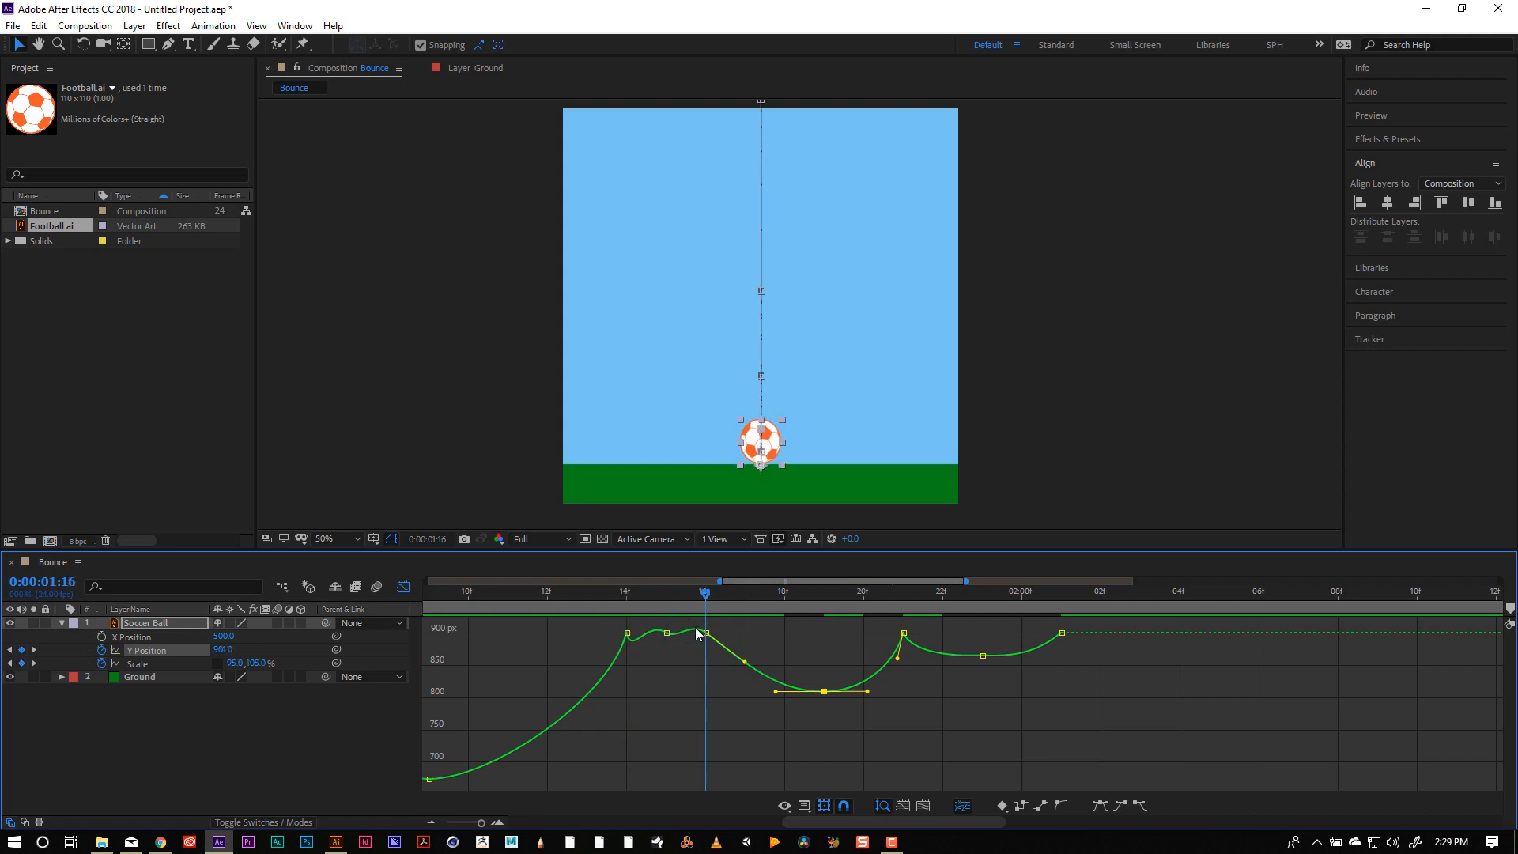
{"action": "mouse_move", "coordinate": [669, 634]}
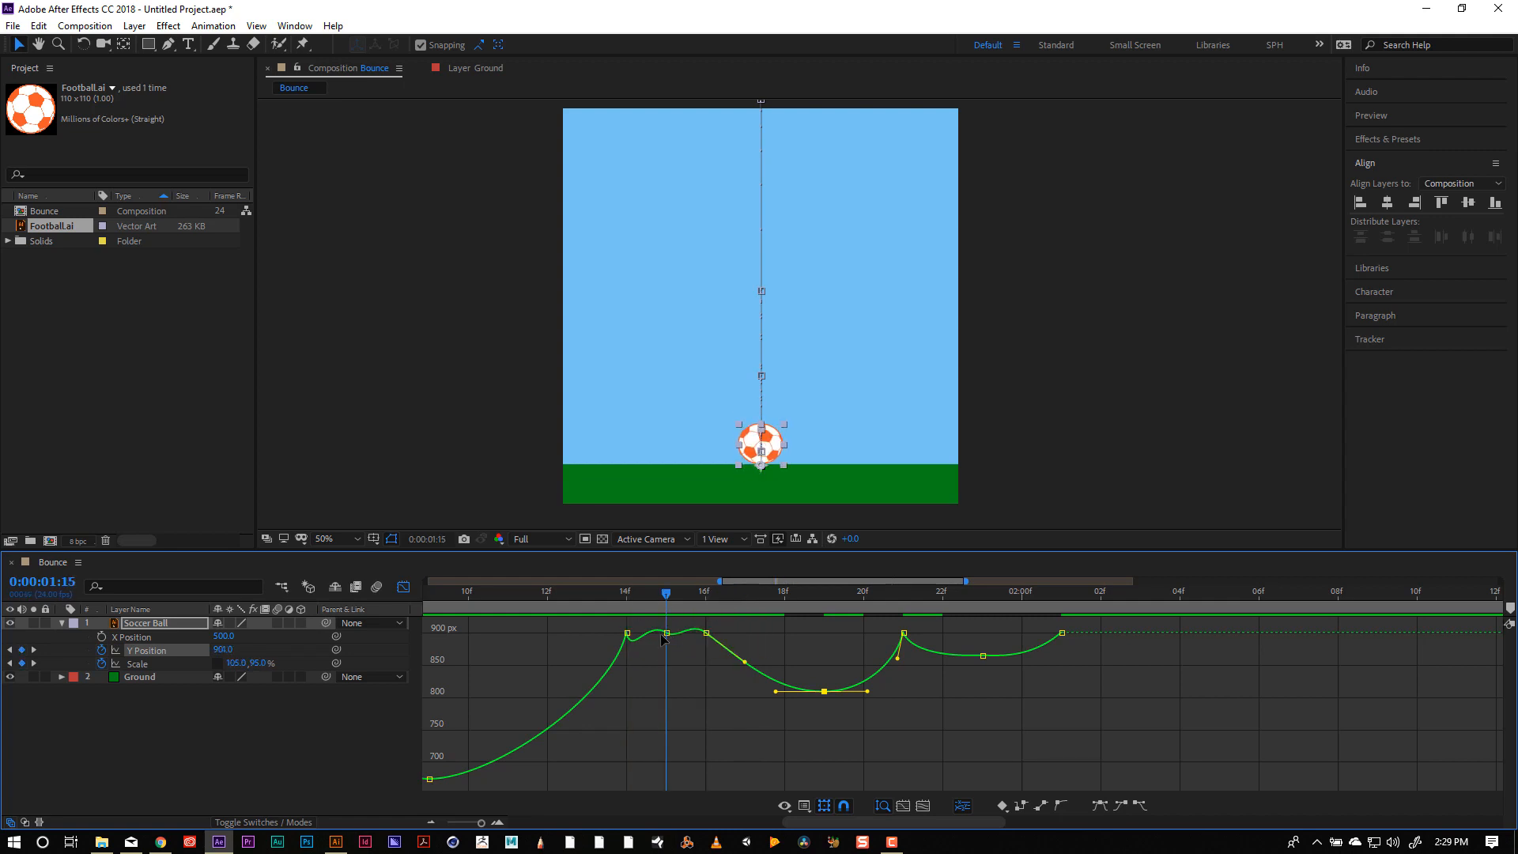
{"action": "left_click", "coordinate": [668, 634]}
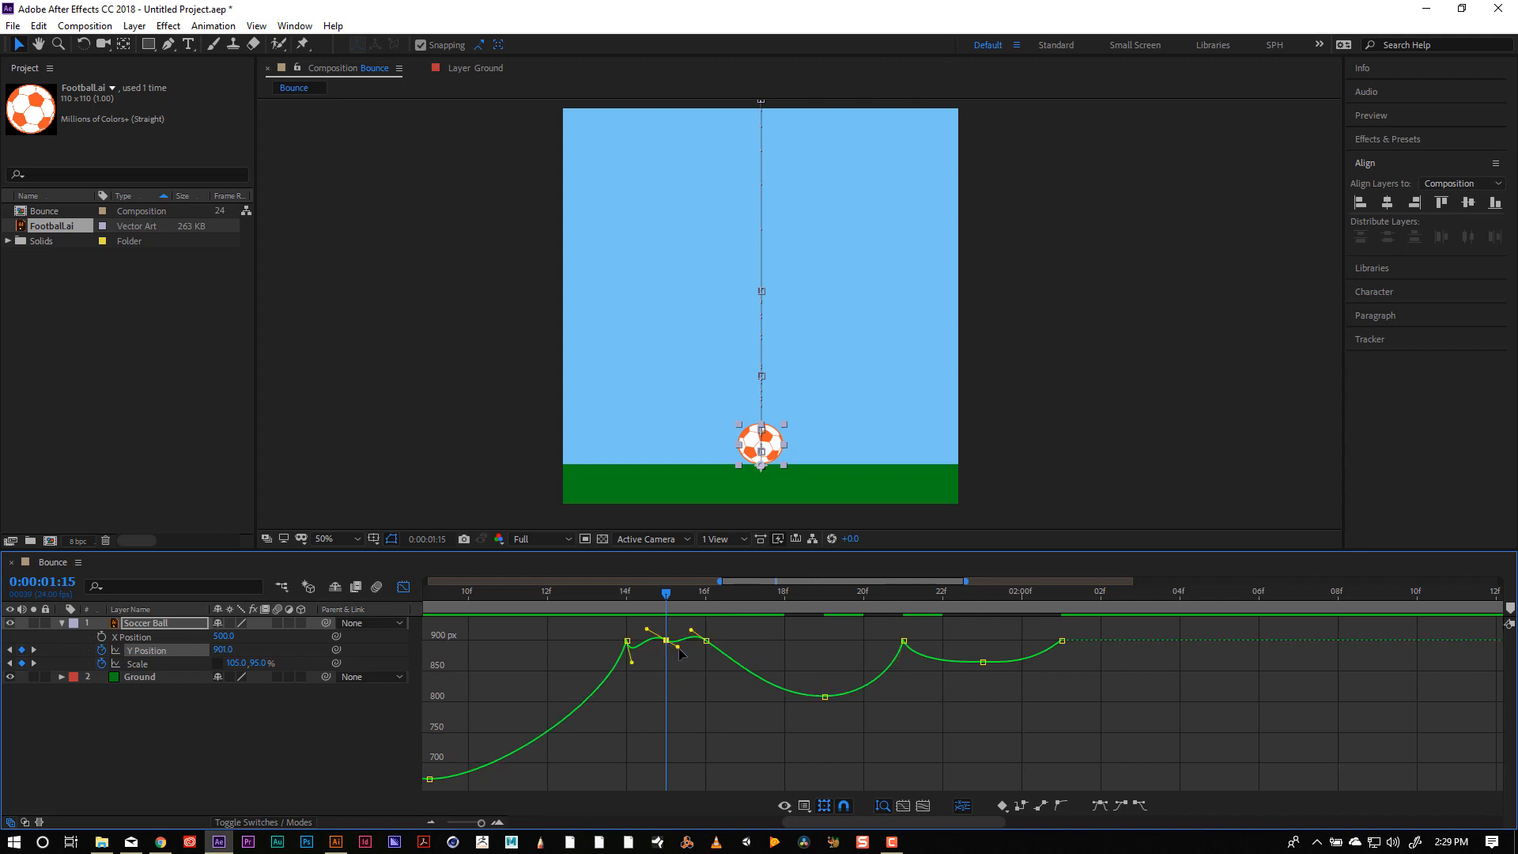
{"action": "mouse_move", "coordinate": [679, 648]}
{"action": "left_mouse_down"}
{"action": "mouse_move", "coordinate": [650, 642]}
{"action": "mouse_move", "coordinate": [691, 647]}
{"action": "left_mouse_up"}
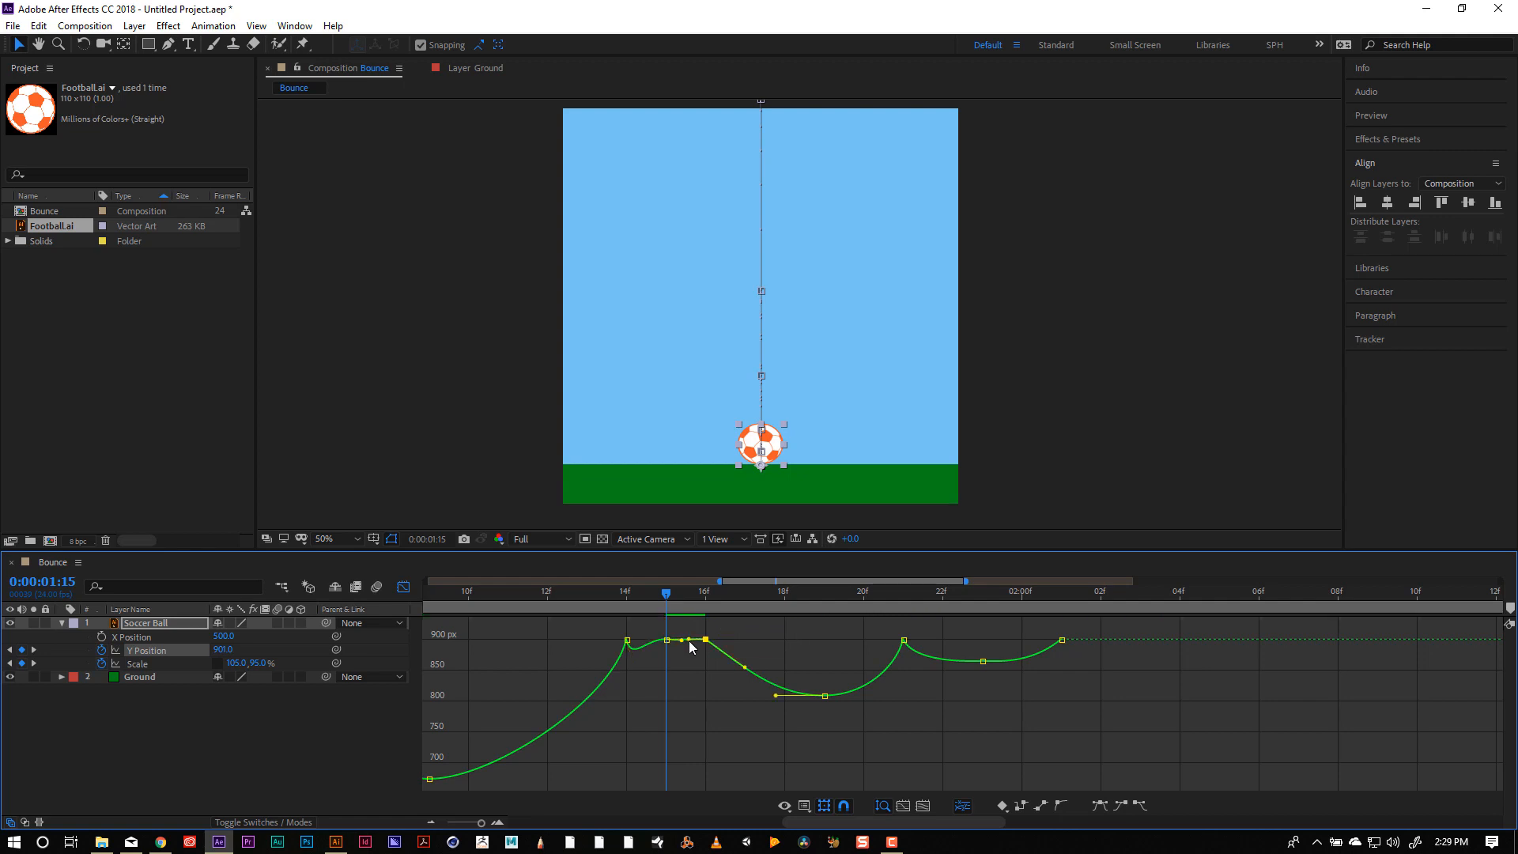
Flatten the Y Position curve between 0:00:01:14 and 0:00:01:15, and play back the bounces from 0:00:01:13.
{"action": "left_click", "coordinate": [627, 630]}
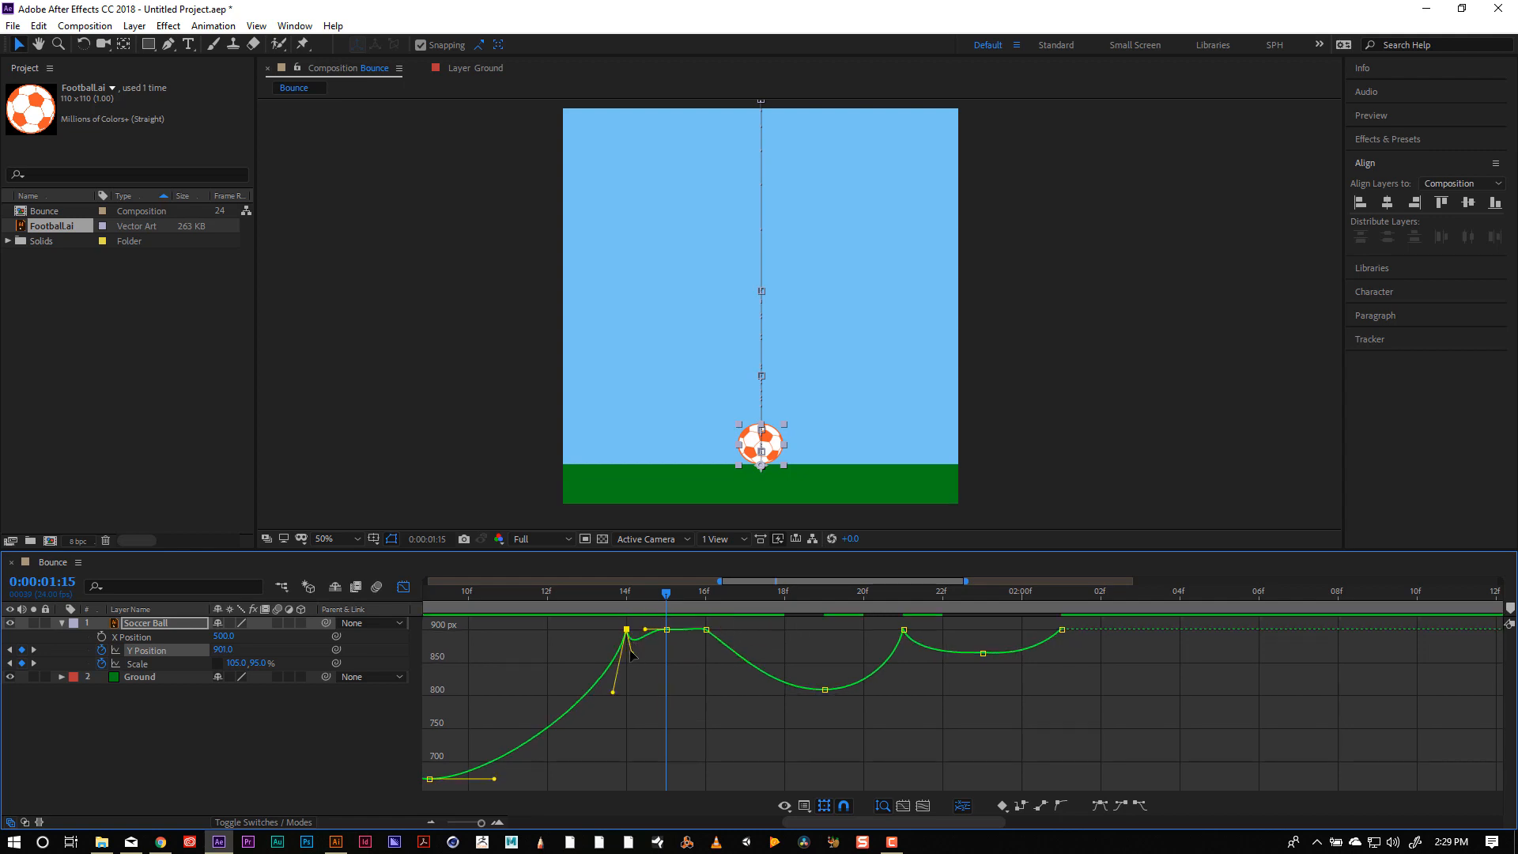
{"action": "left_click_drag", "start_coordinate": [633, 654], "coordinate": [595, 593]}
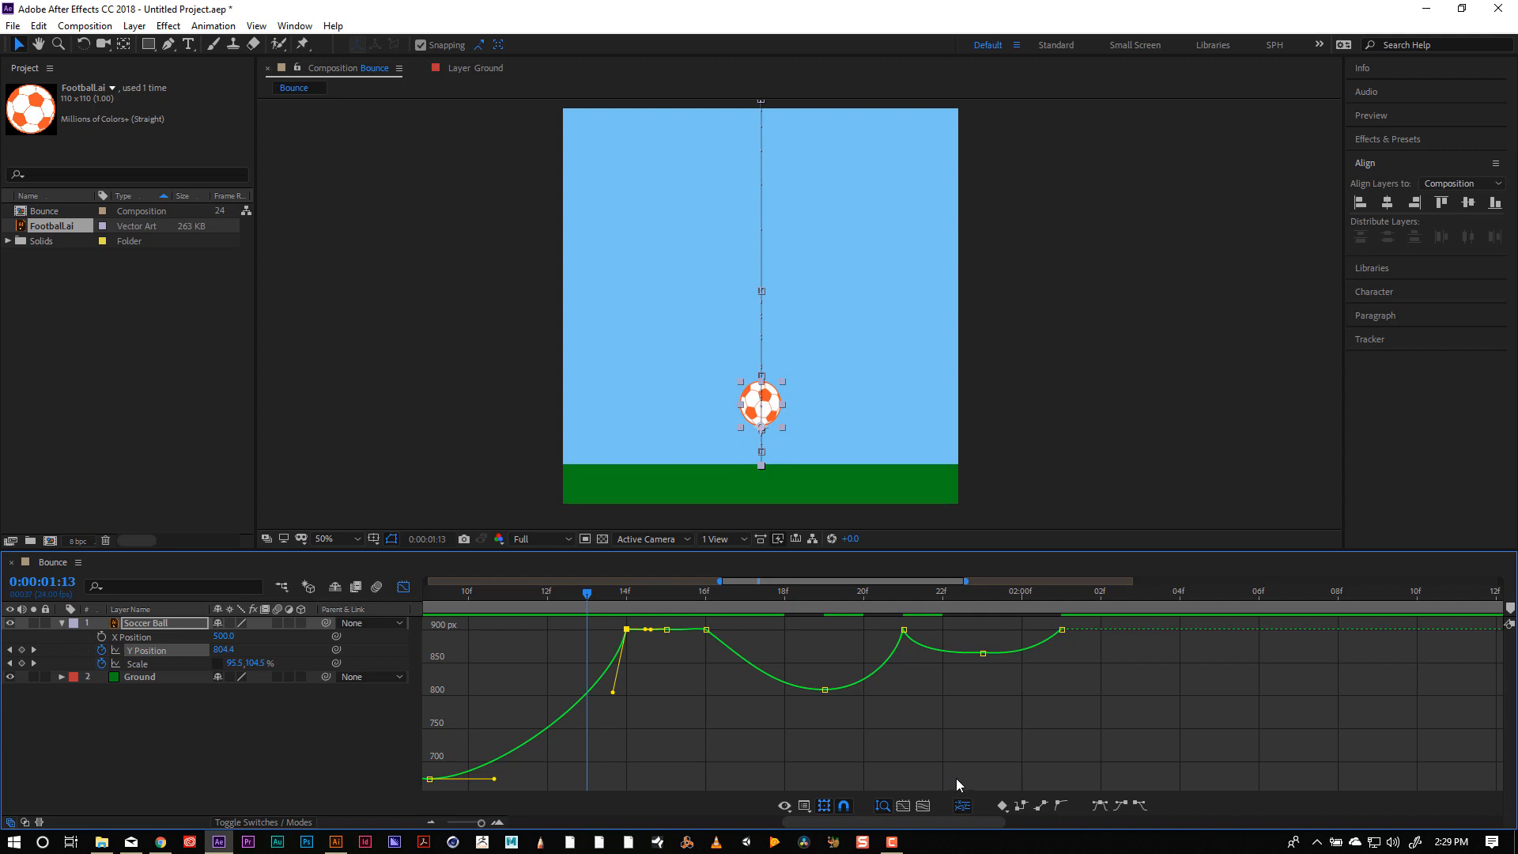
{"action": "key", "text": "space"}
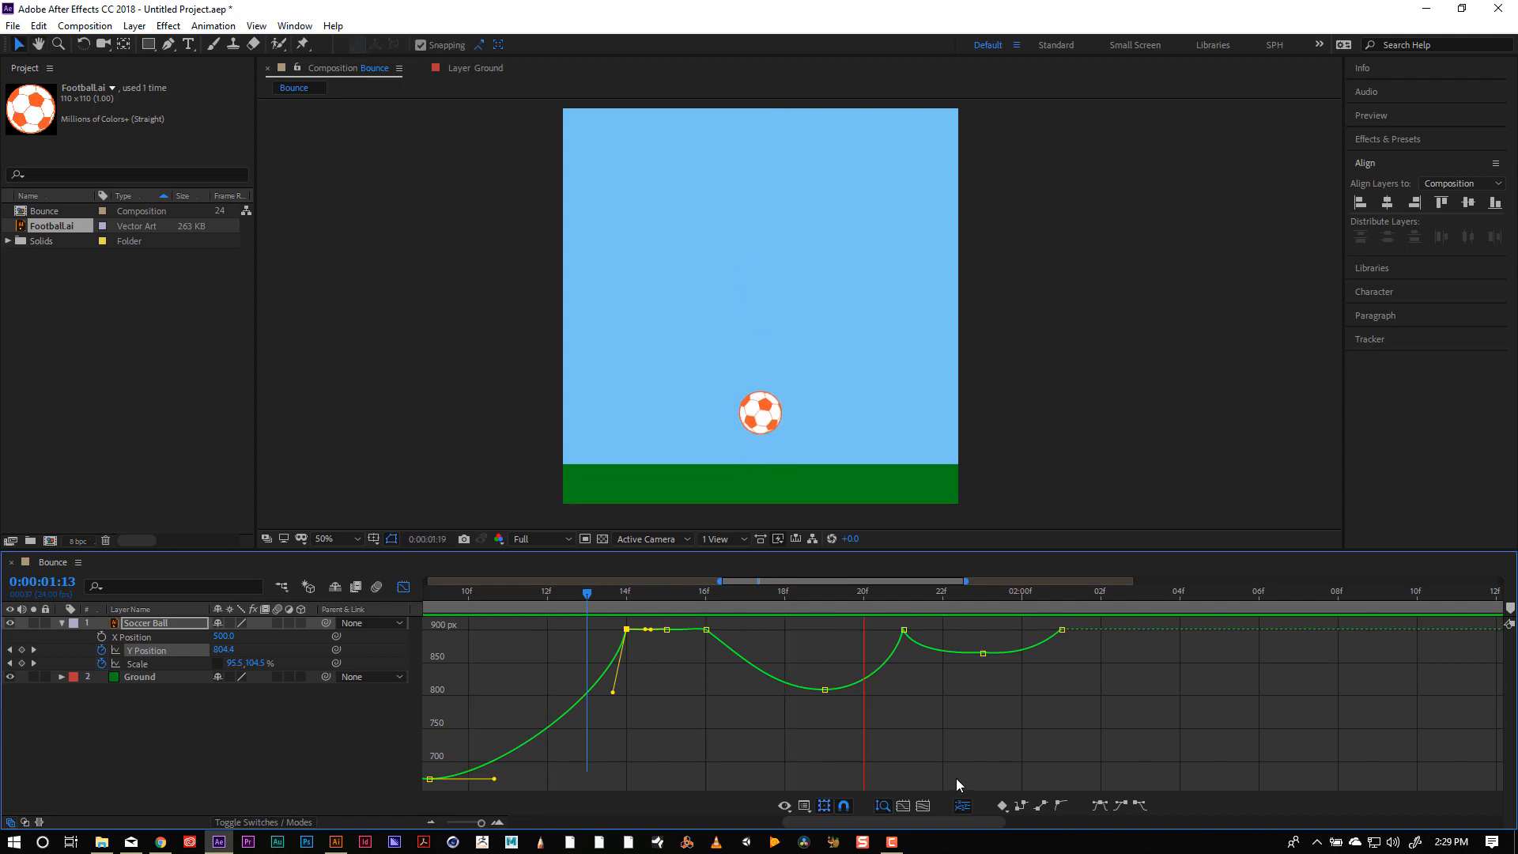
{"action": "key", "text": "space"}
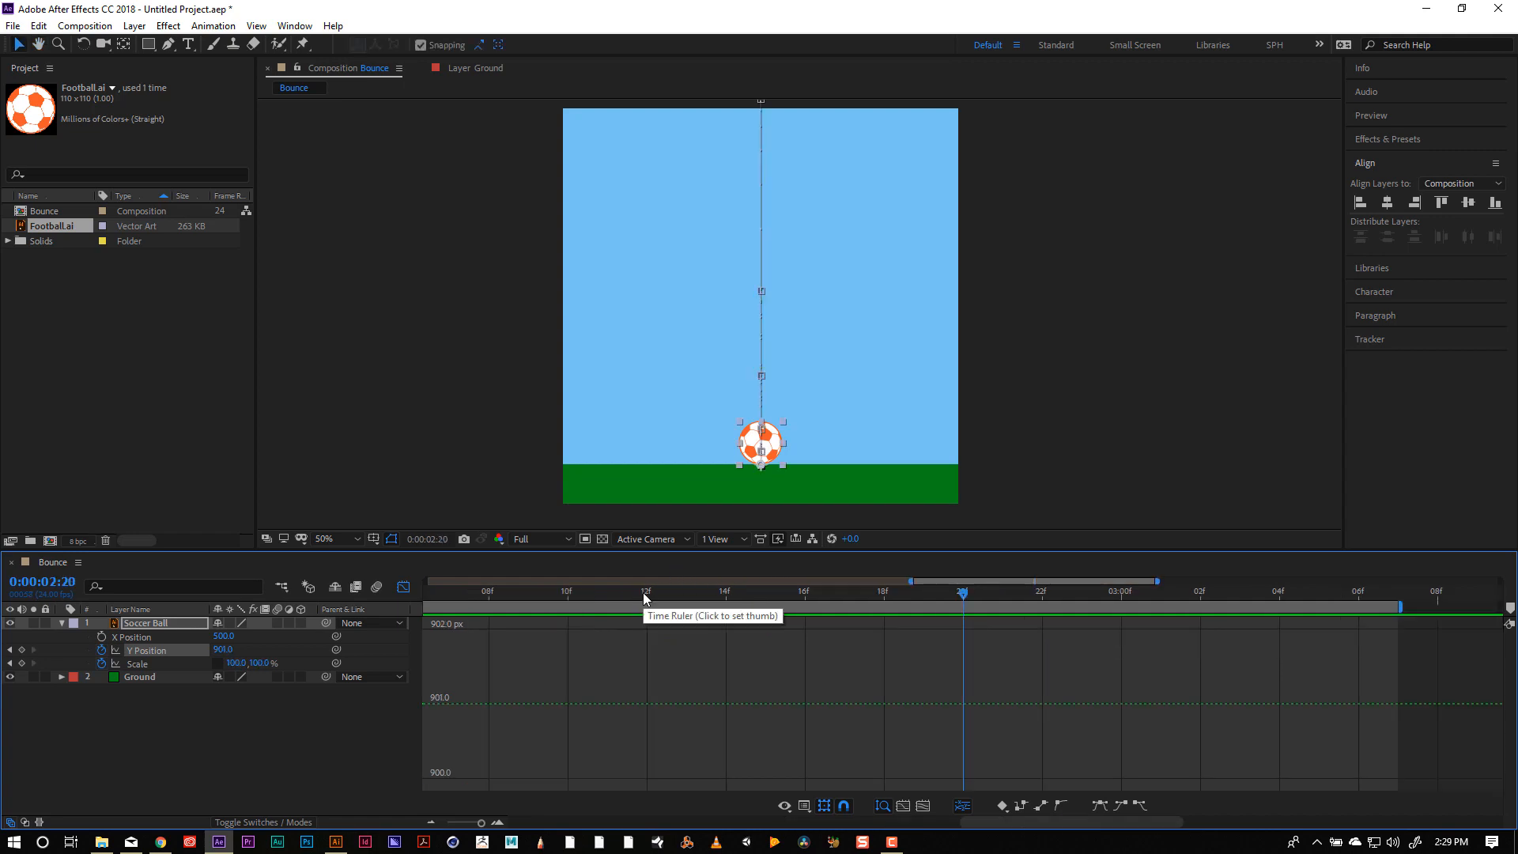
Try to level the handle before the 0:00:00:10 ground contact with all Y Position keyframes selected, undo it, and clear the selection.
{"action": "left_click", "coordinate": [154, 651]}
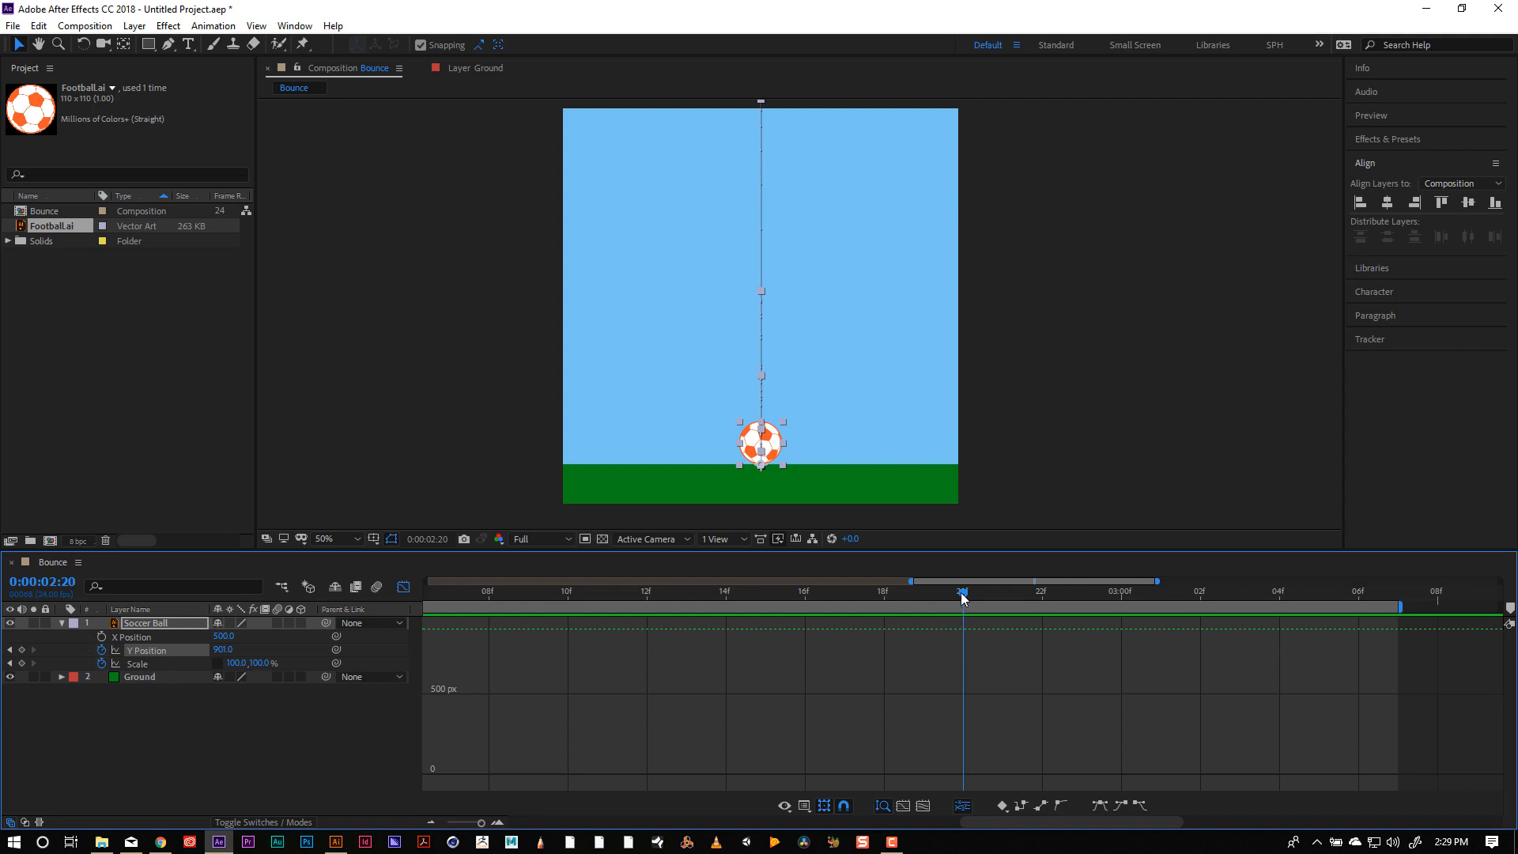
{"action": "left_click_drag", "start_coordinate": [969, 603], "coordinate": [537, 649]}
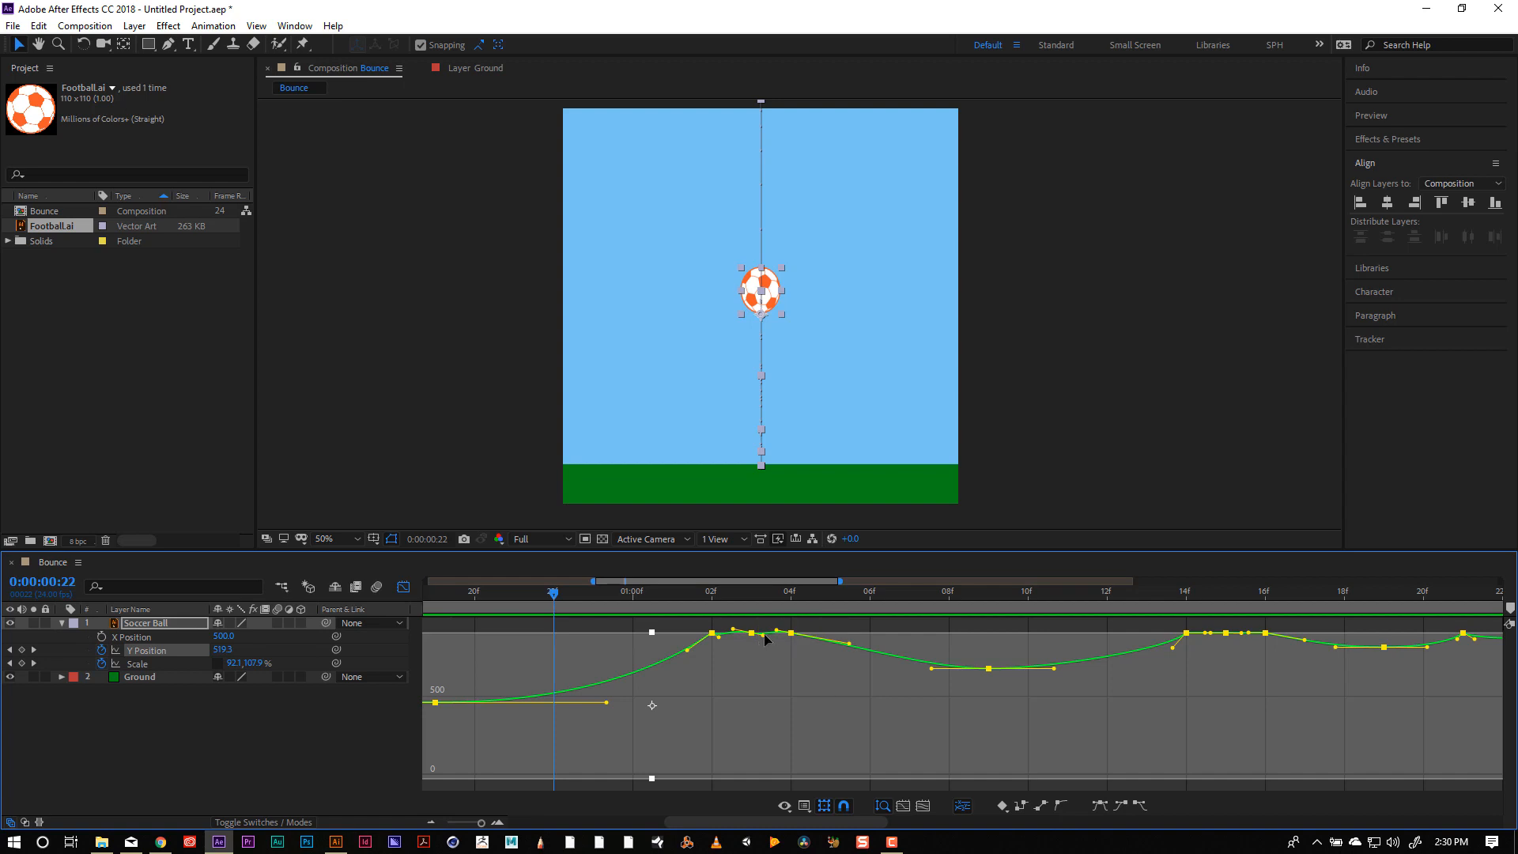
{"action": "key", "text": "h"}
{"action": "left_click_drag", "start_coordinate": [495, 694], "coordinate": [1186, 700]}
{"action": "key", "text": "v"}
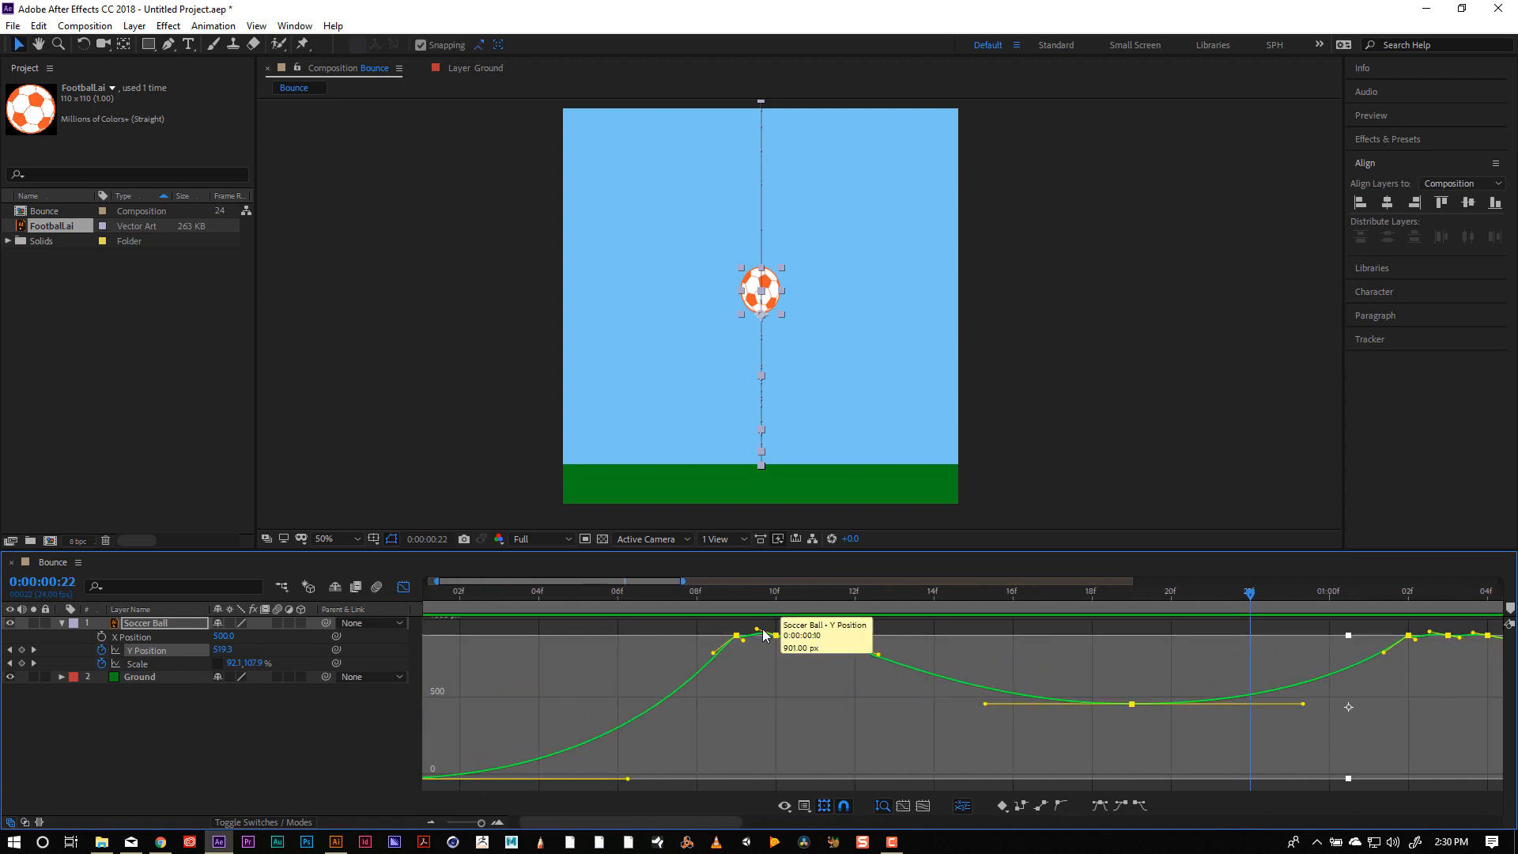
{"action": "left_click_drag", "start_coordinate": [757, 630], "coordinate": [758, 634]}
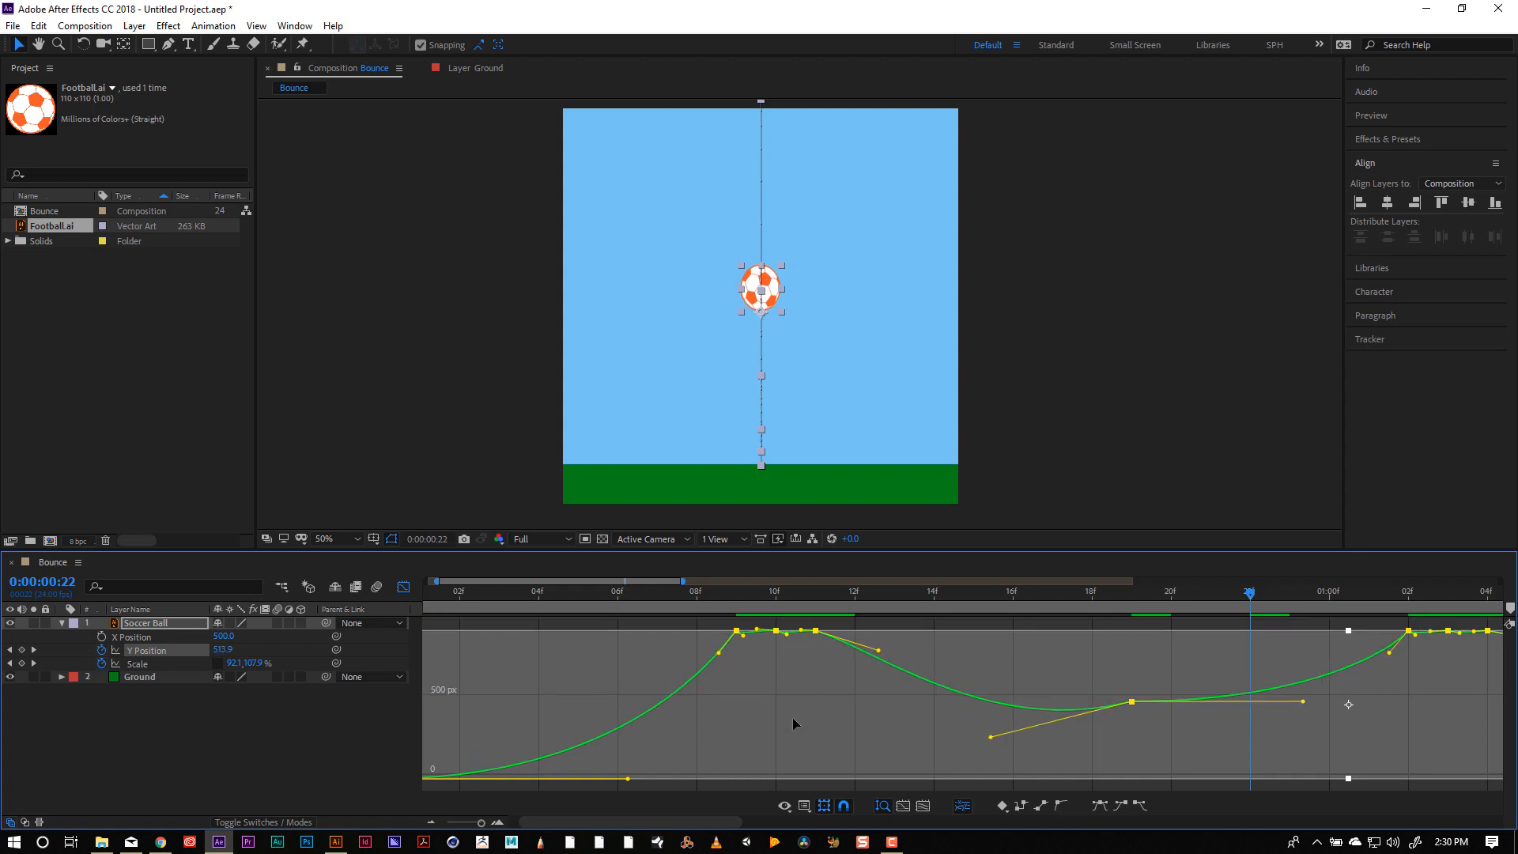
{"action": "key", "text": "ctrl+z"}
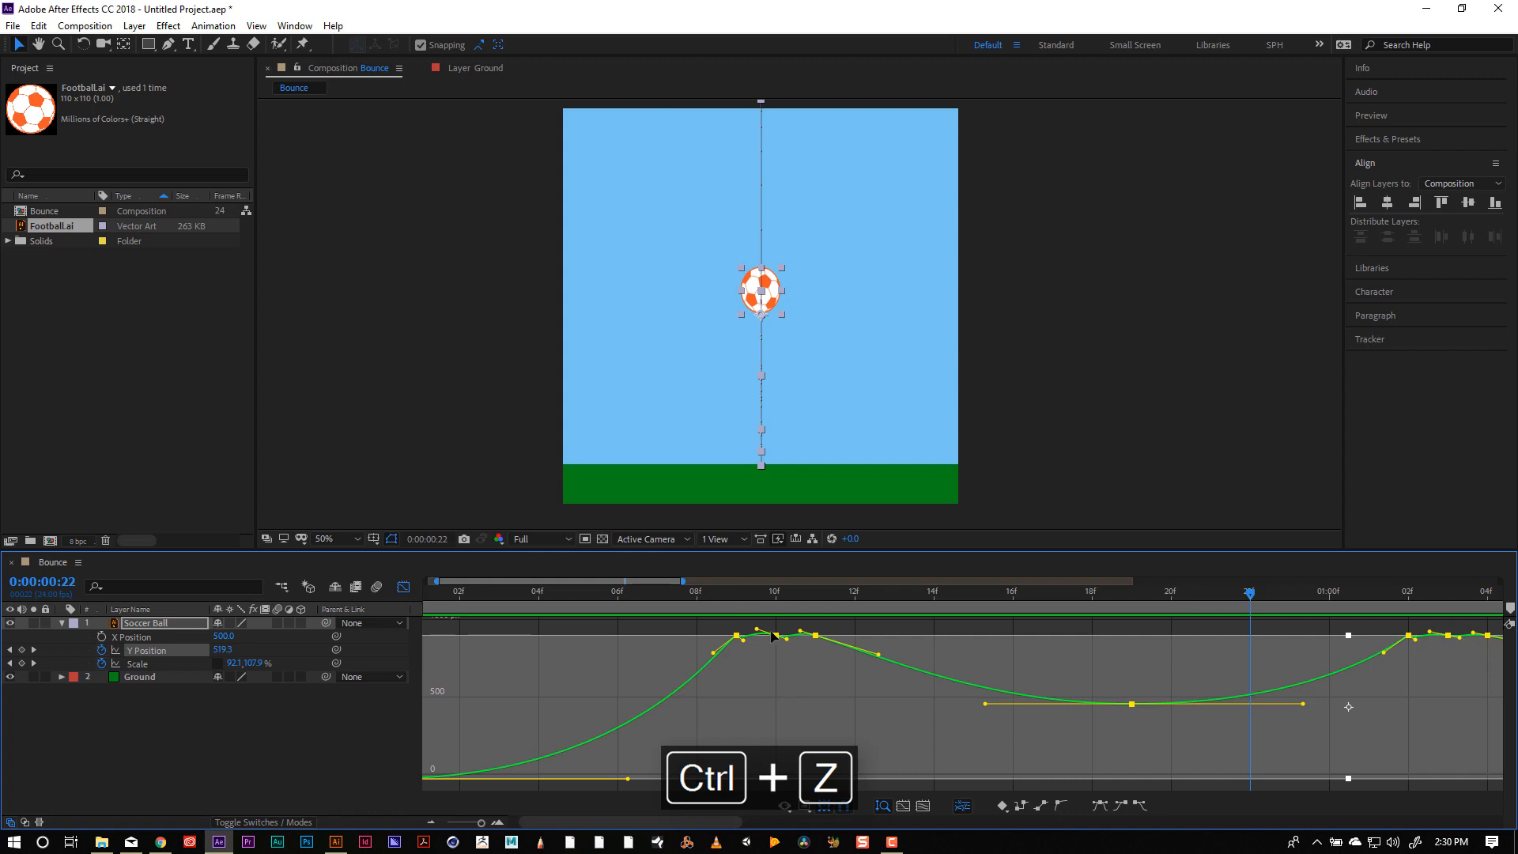
{"action": "left_click", "coordinate": [657, 631]}
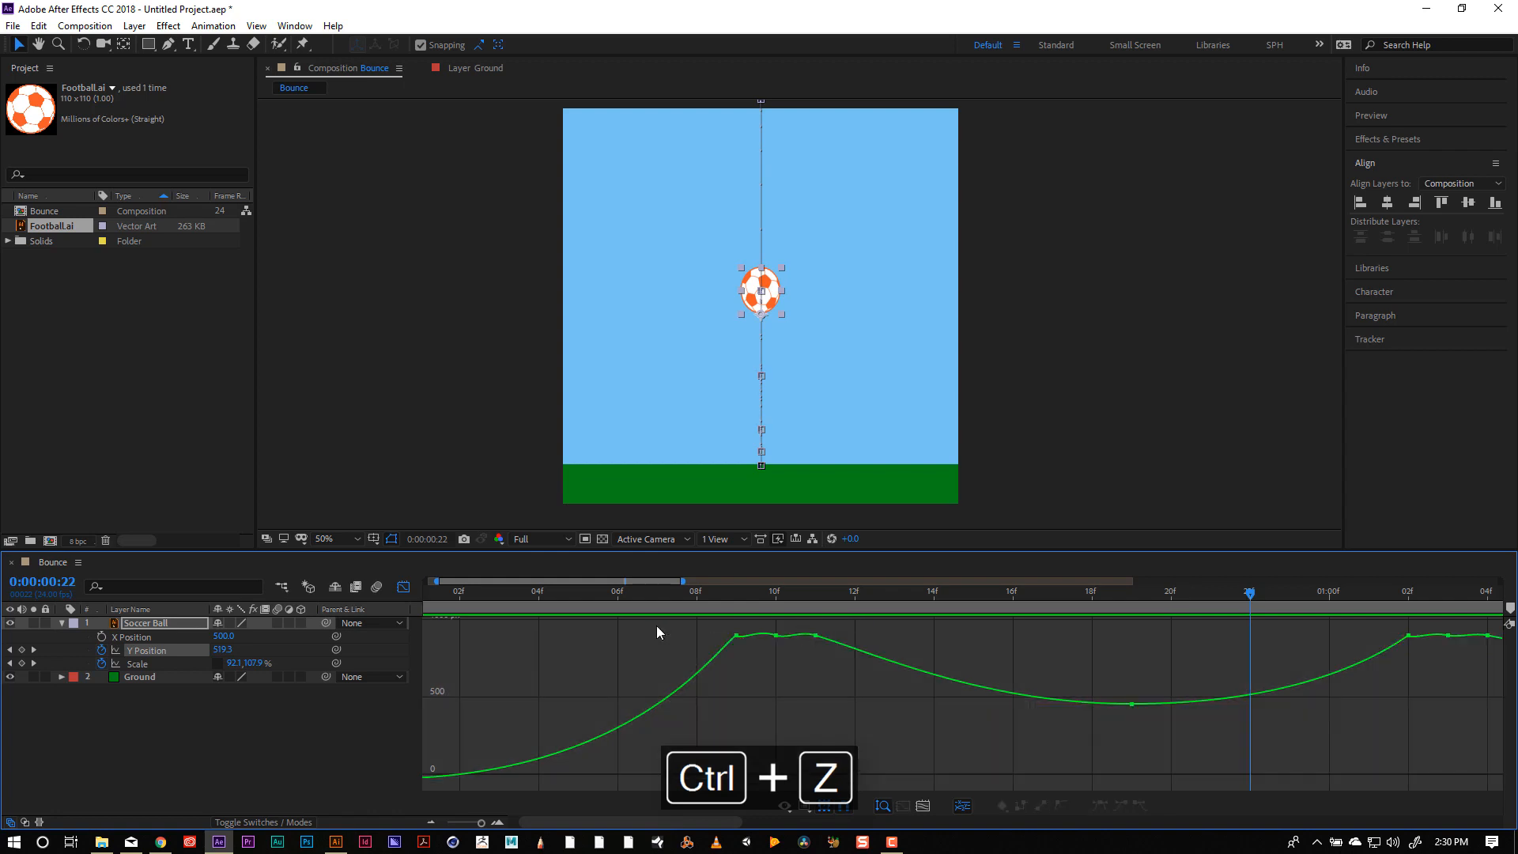
Select the Y Position keyframe at the 0:00:00:10 ground contact and level its incoming handle to flatten the curve before it.
{"action": "left_click", "coordinate": [775, 635]}
{"action": "left_click", "coordinate": [777, 639]}
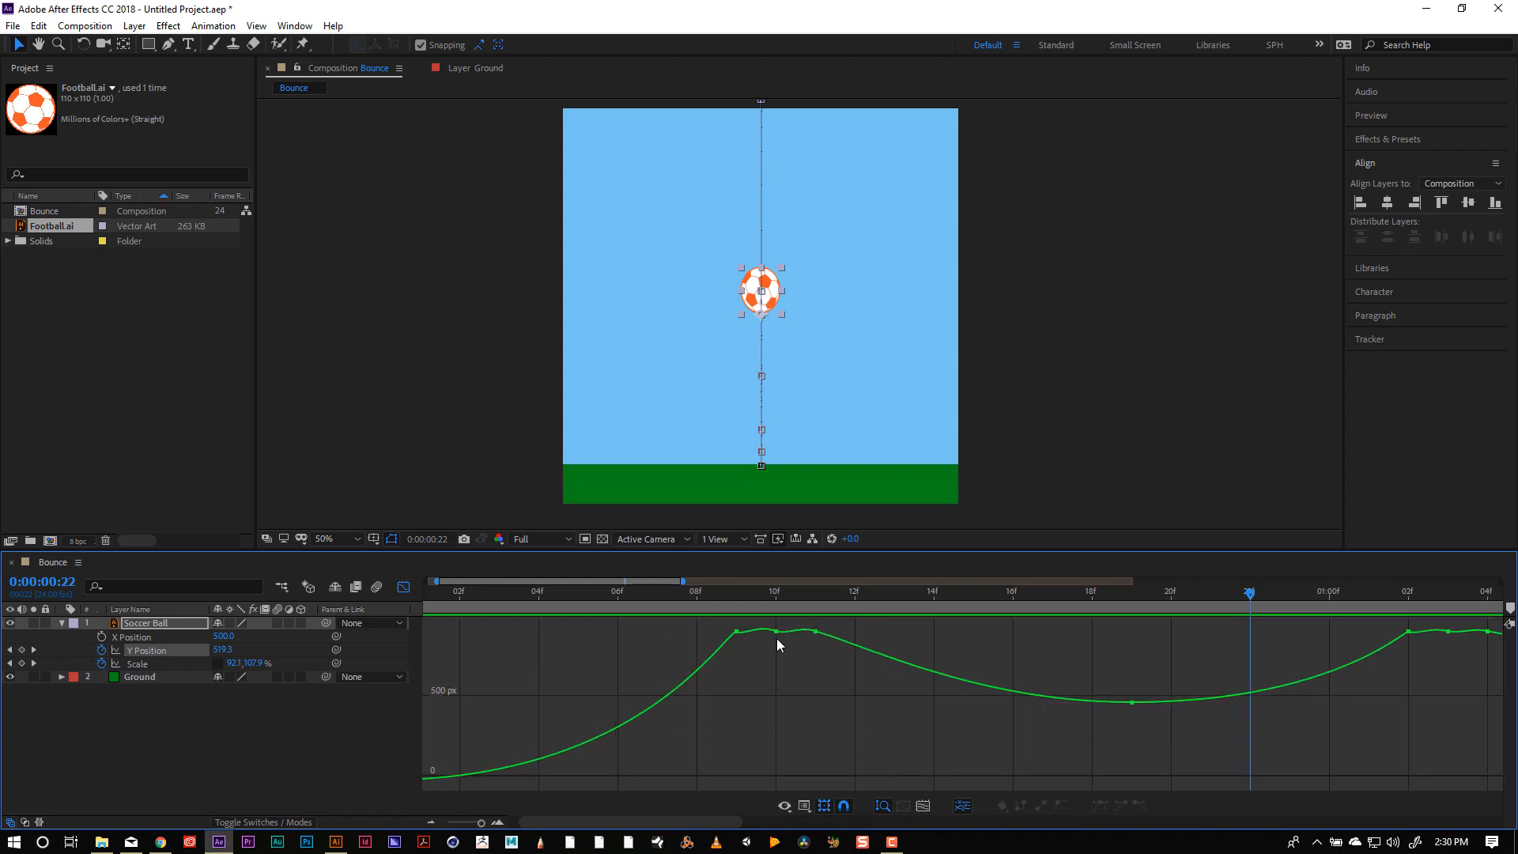
{"action": "left_click", "coordinate": [776, 635]}
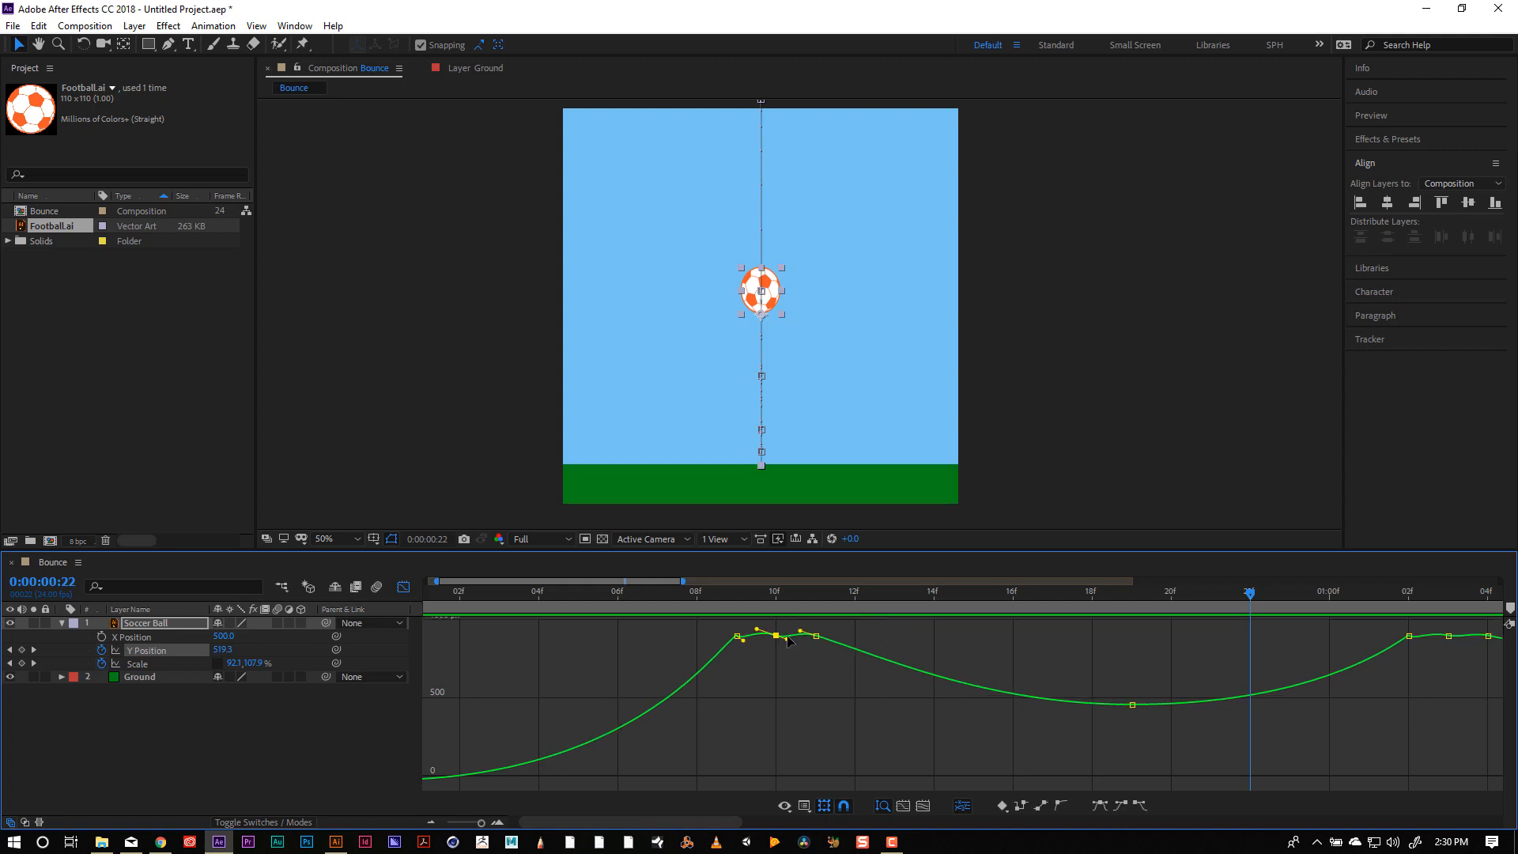
{"action": "left_click_drag", "start_coordinate": [787, 641], "coordinate": [759, 641]}
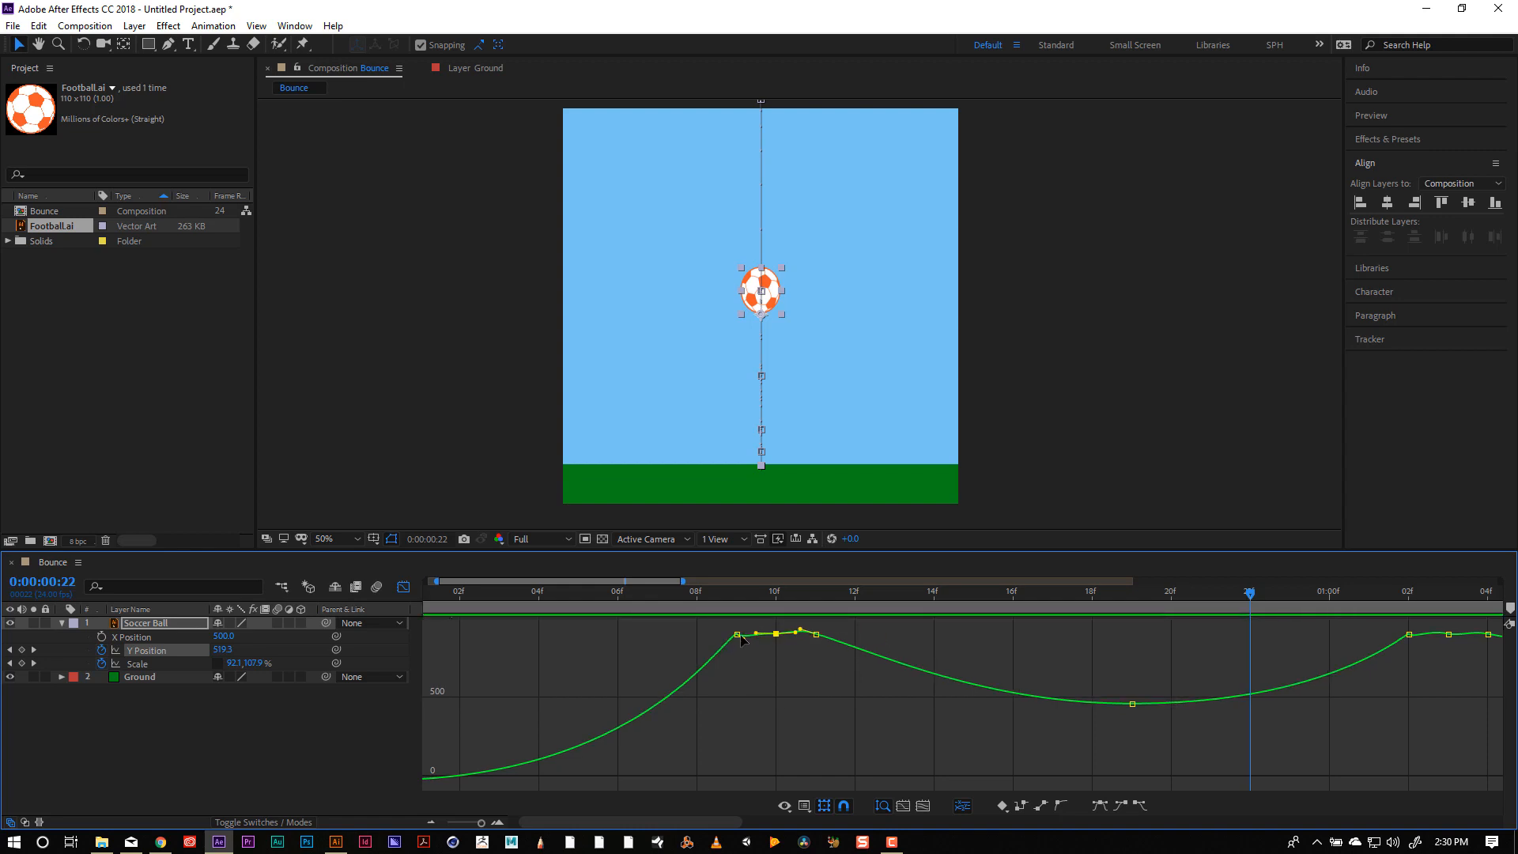
{"action": "left_click", "coordinate": [495, 823]}
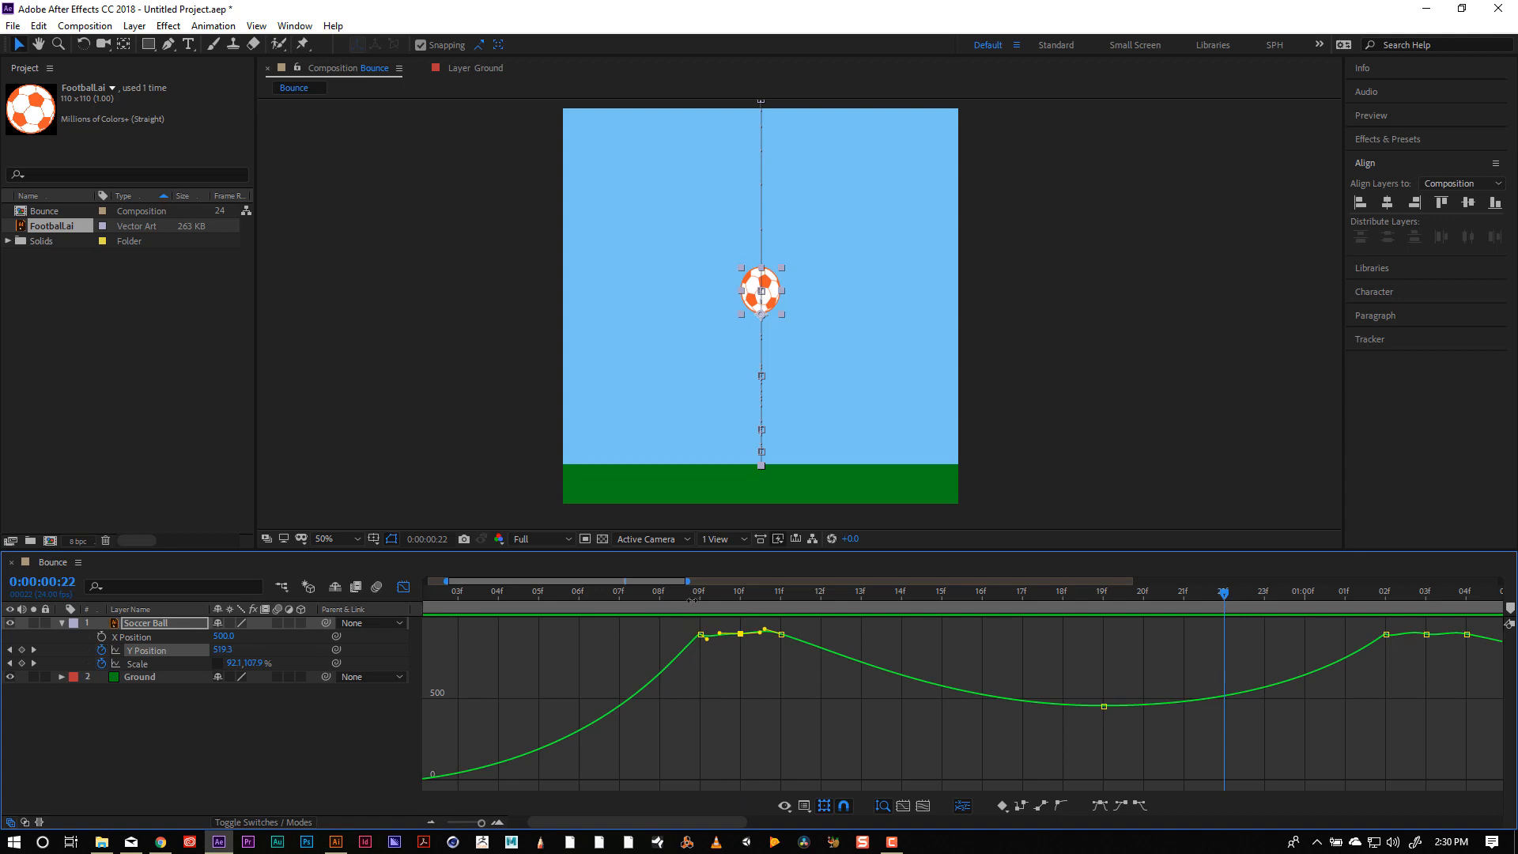
Return to 0:00:00:00, enable motion blur for the Soccer Ball layer and the composition, and switch from the Graph Editor to layer bars.
{"action": "left_click", "coordinate": [530, 598]}
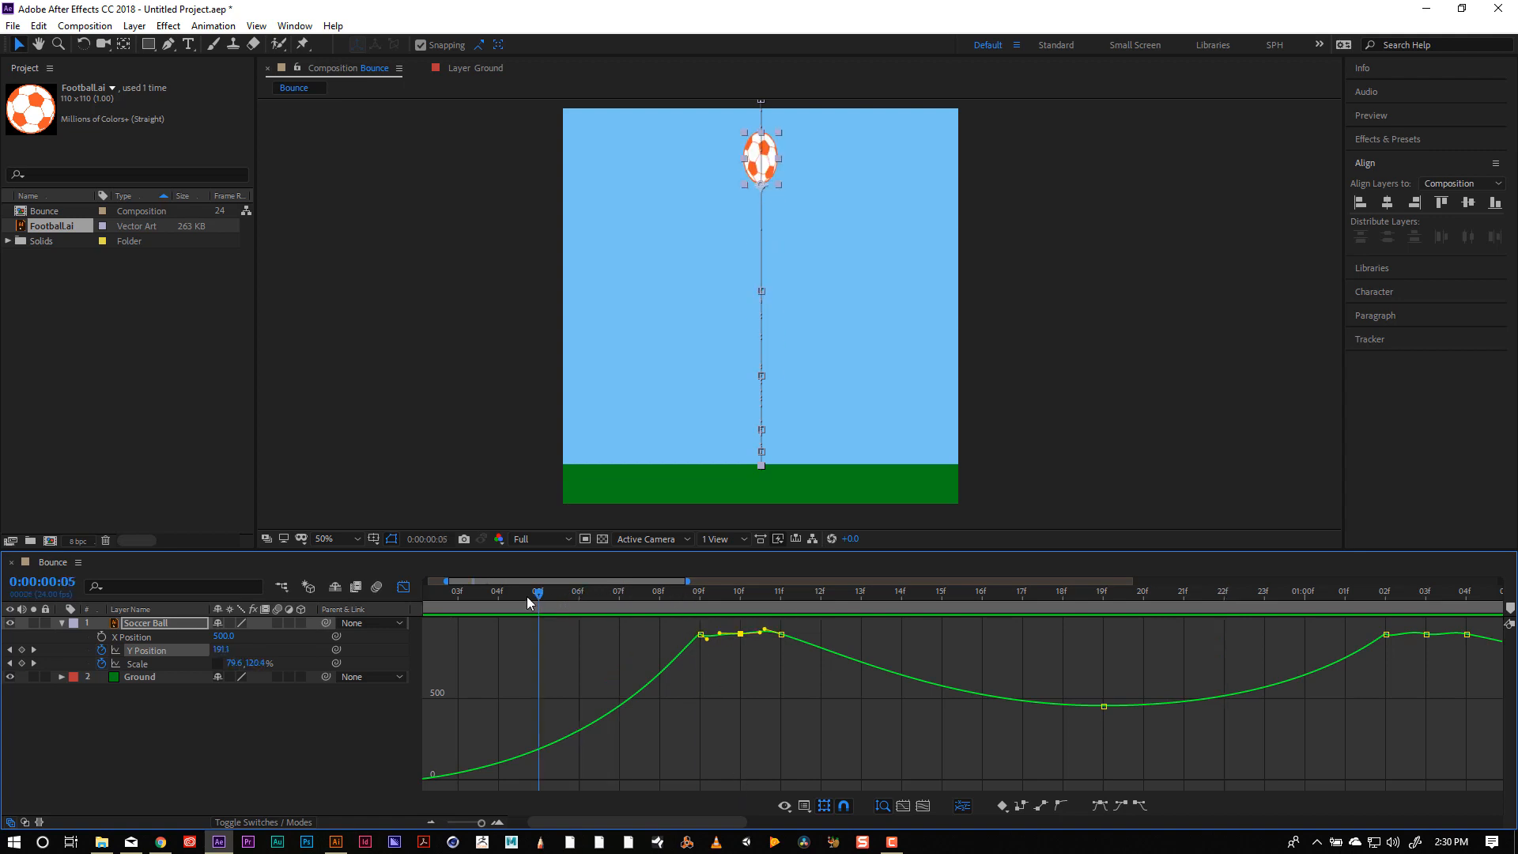
{"action": "left_click_drag", "start_coordinate": [527, 597], "coordinate": [387, 599]}
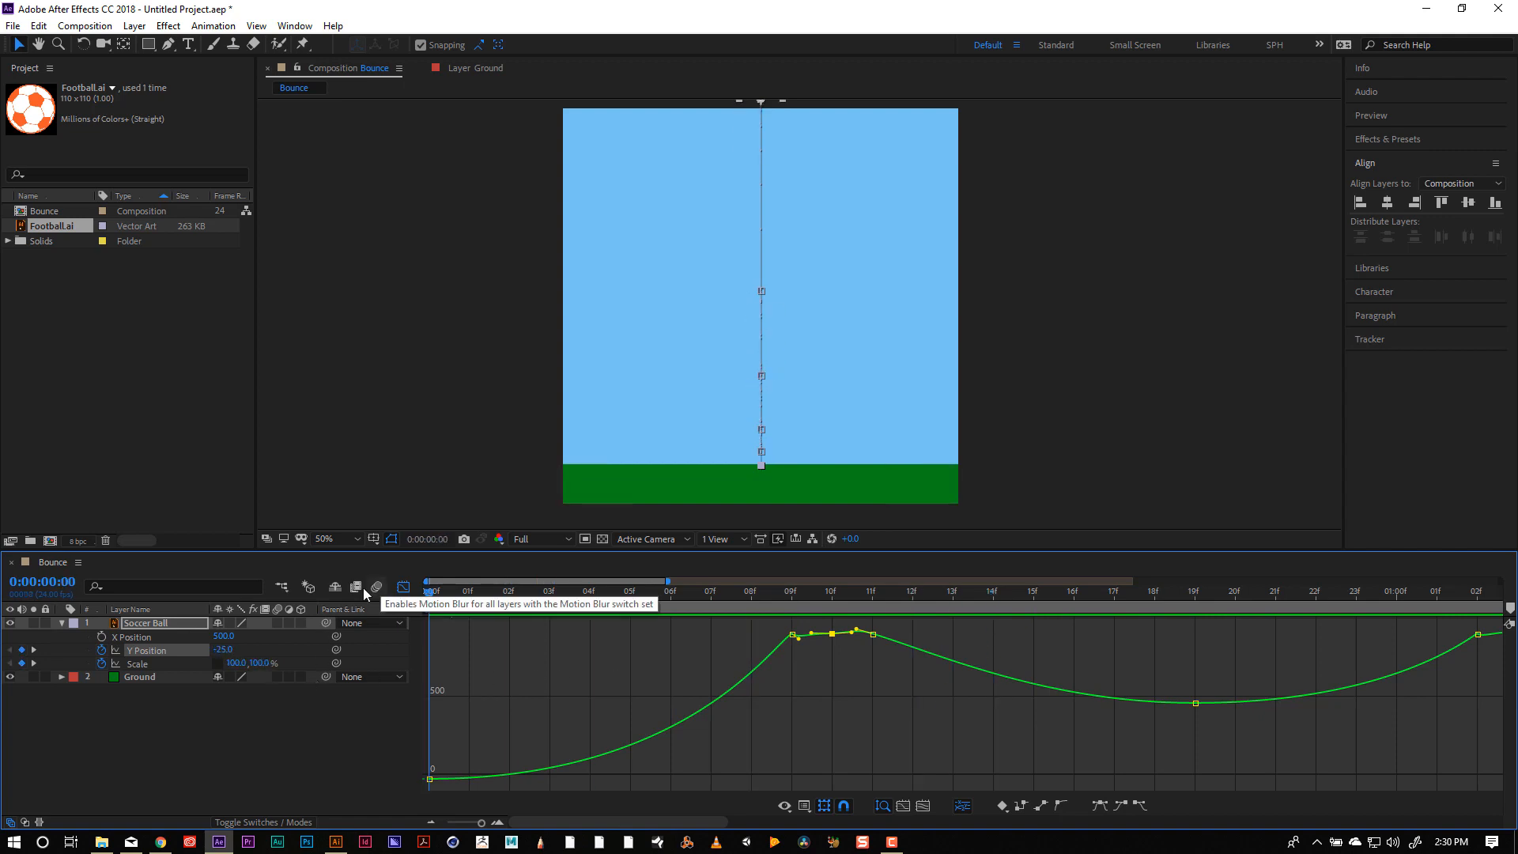
{"action": "left_click", "coordinate": [276, 623]}
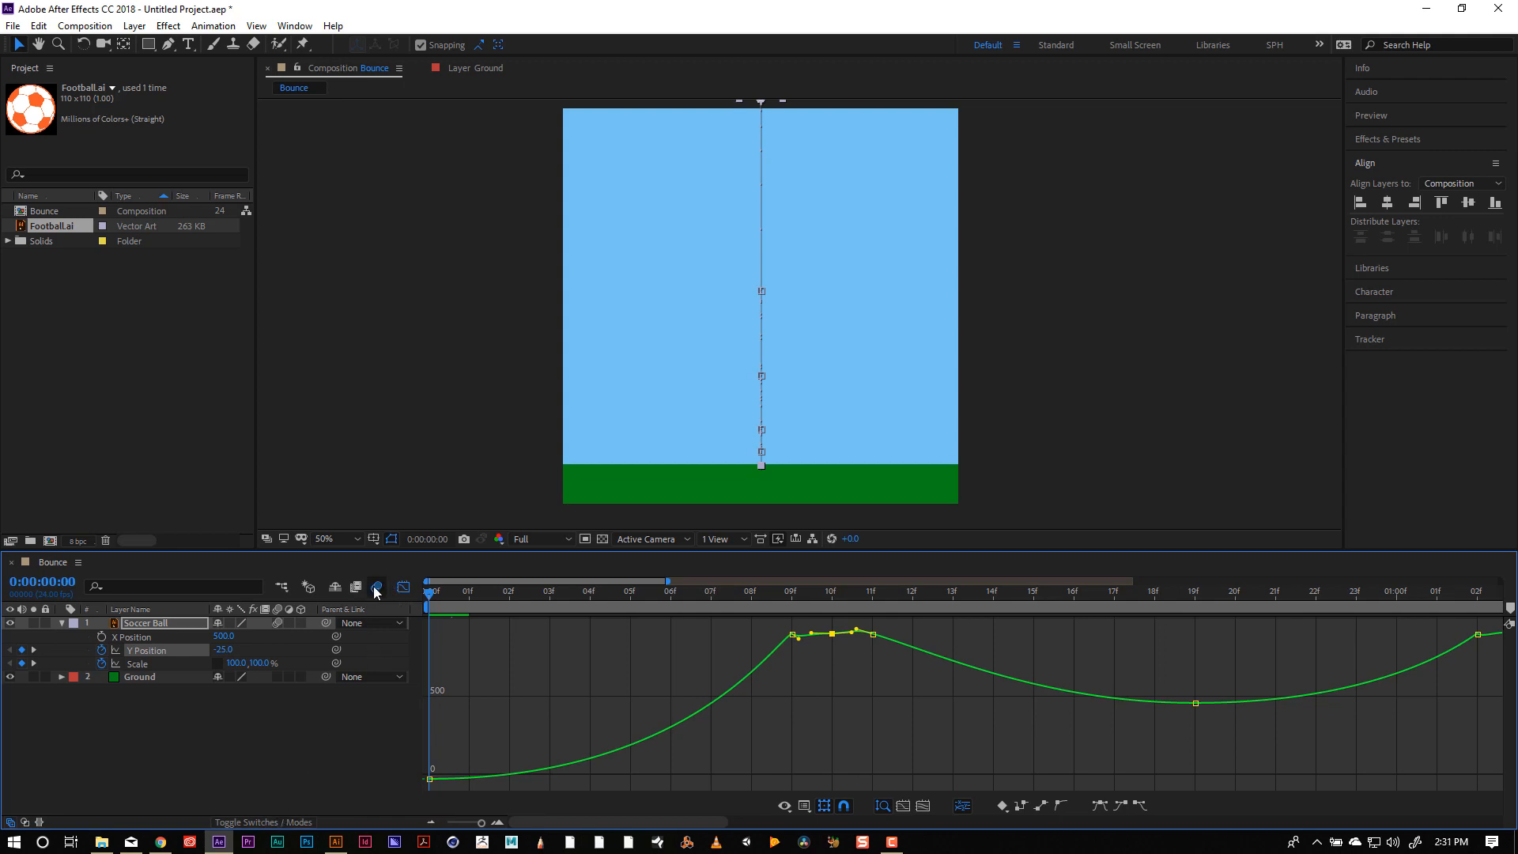
{"action": "left_click", "coordinate": [375, 587]}
{"action": "left_click", "coordinate": [405, 587]}
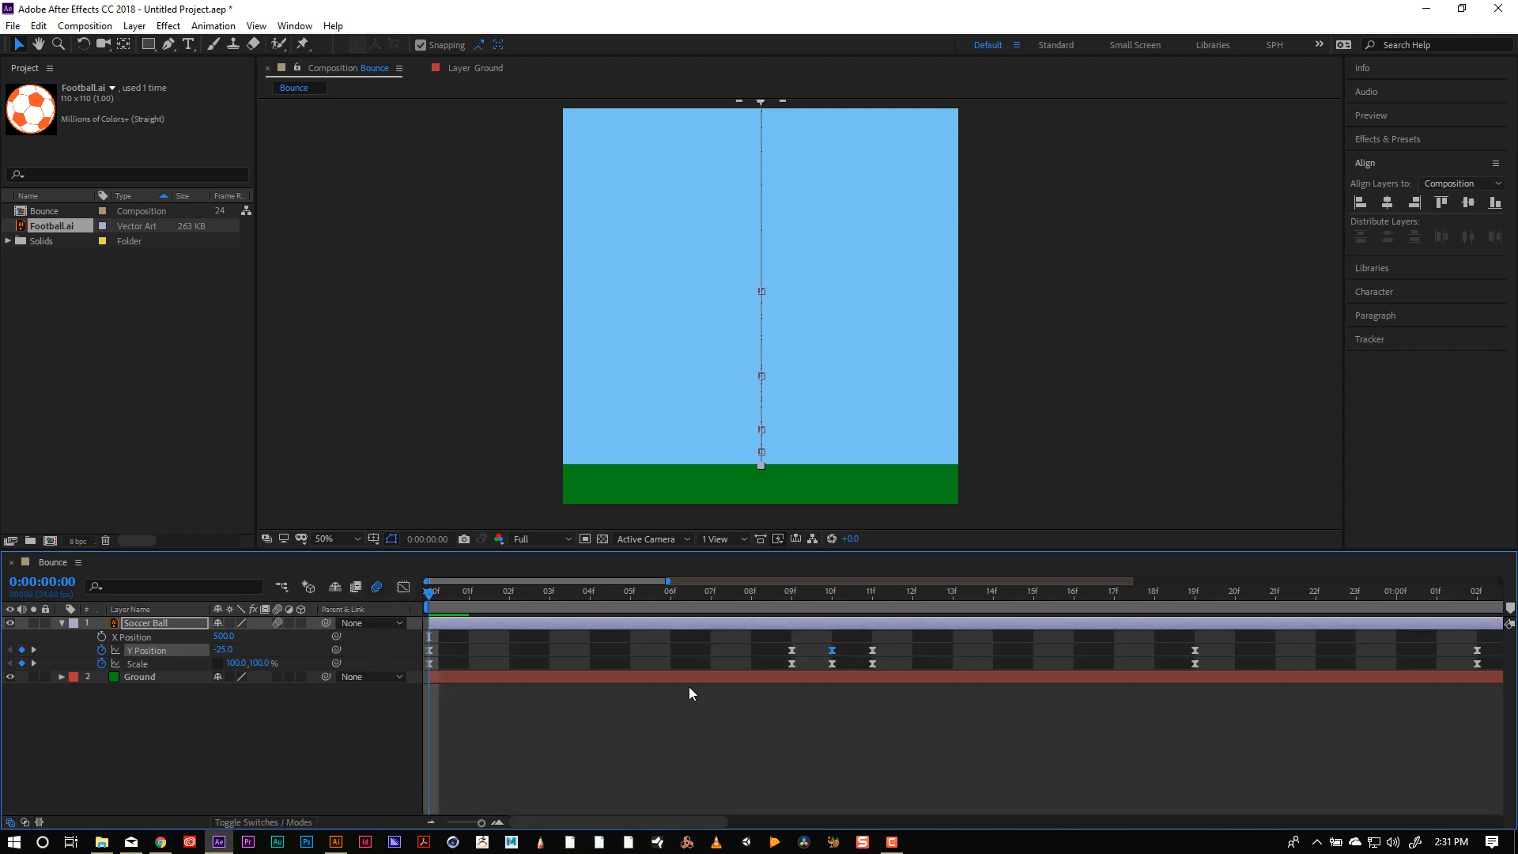
Show the full composition duration in the timeline, deselect the layer, and play back the motion-blurred bounce from 0:00:00:00.
{"action": "left_click_drag", "start_coordinate": [464, 822], "coordinate": [377, 815]}
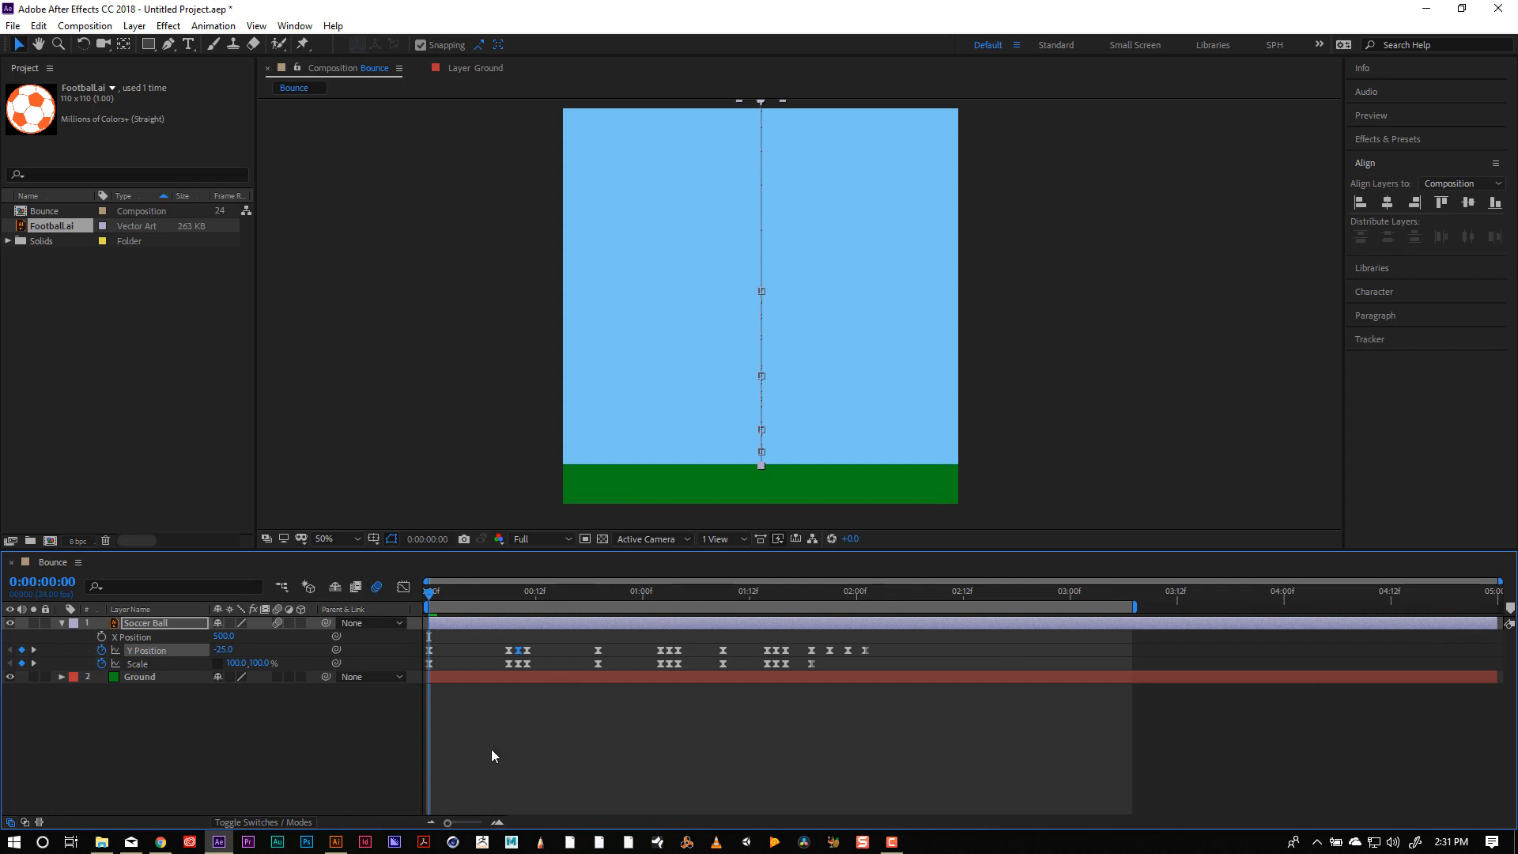
{"action": "left_click_drag", "start_coordinate": [680, 592], "coordinate": [220, 587]}
{"action": "left_click", "coordinate": [1135, 376]}
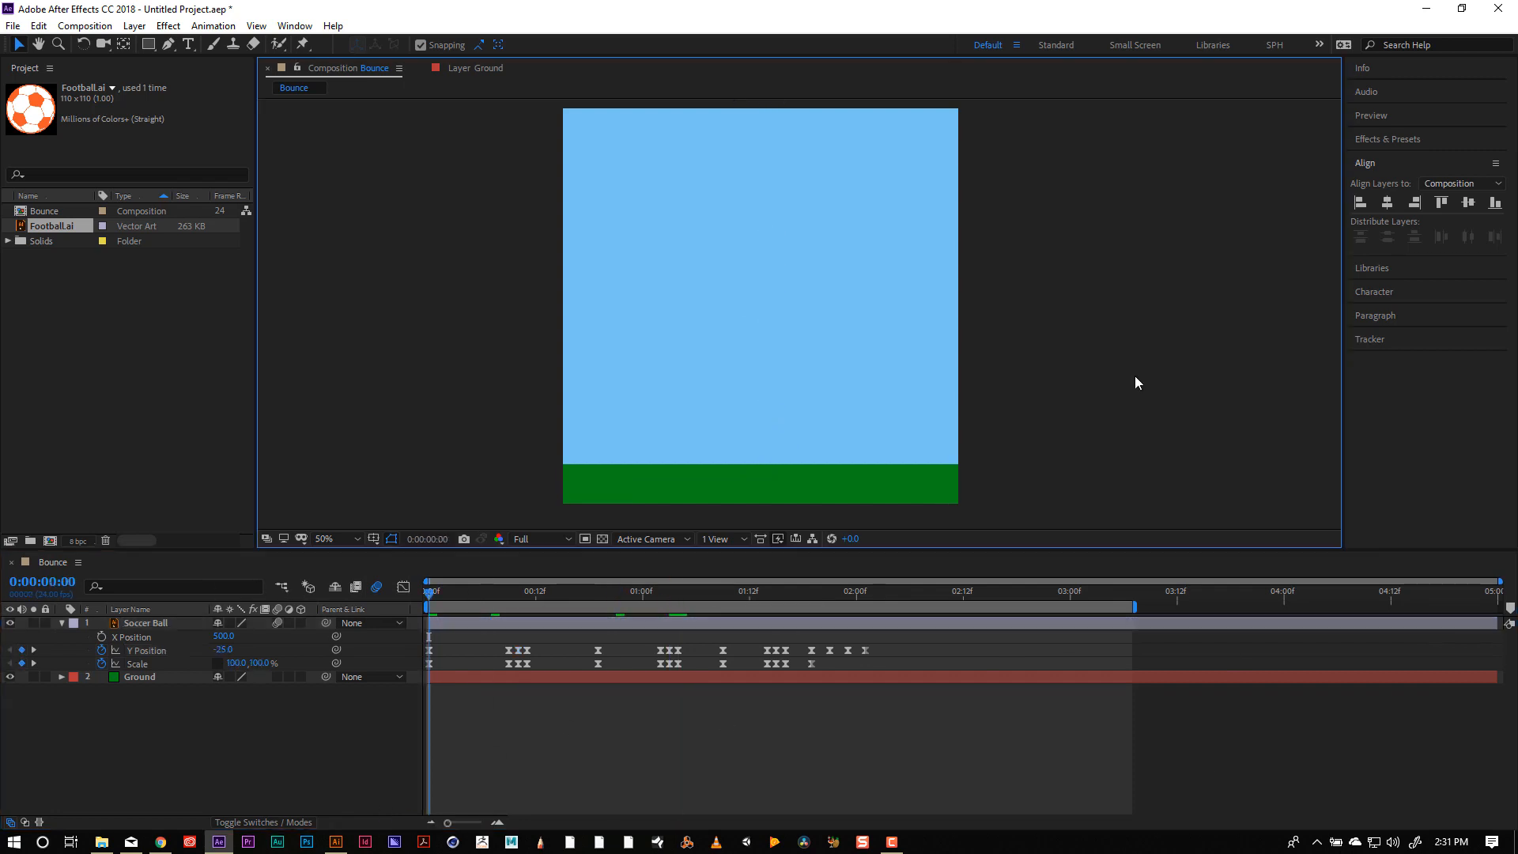
{"action": "key", "text": "space"}
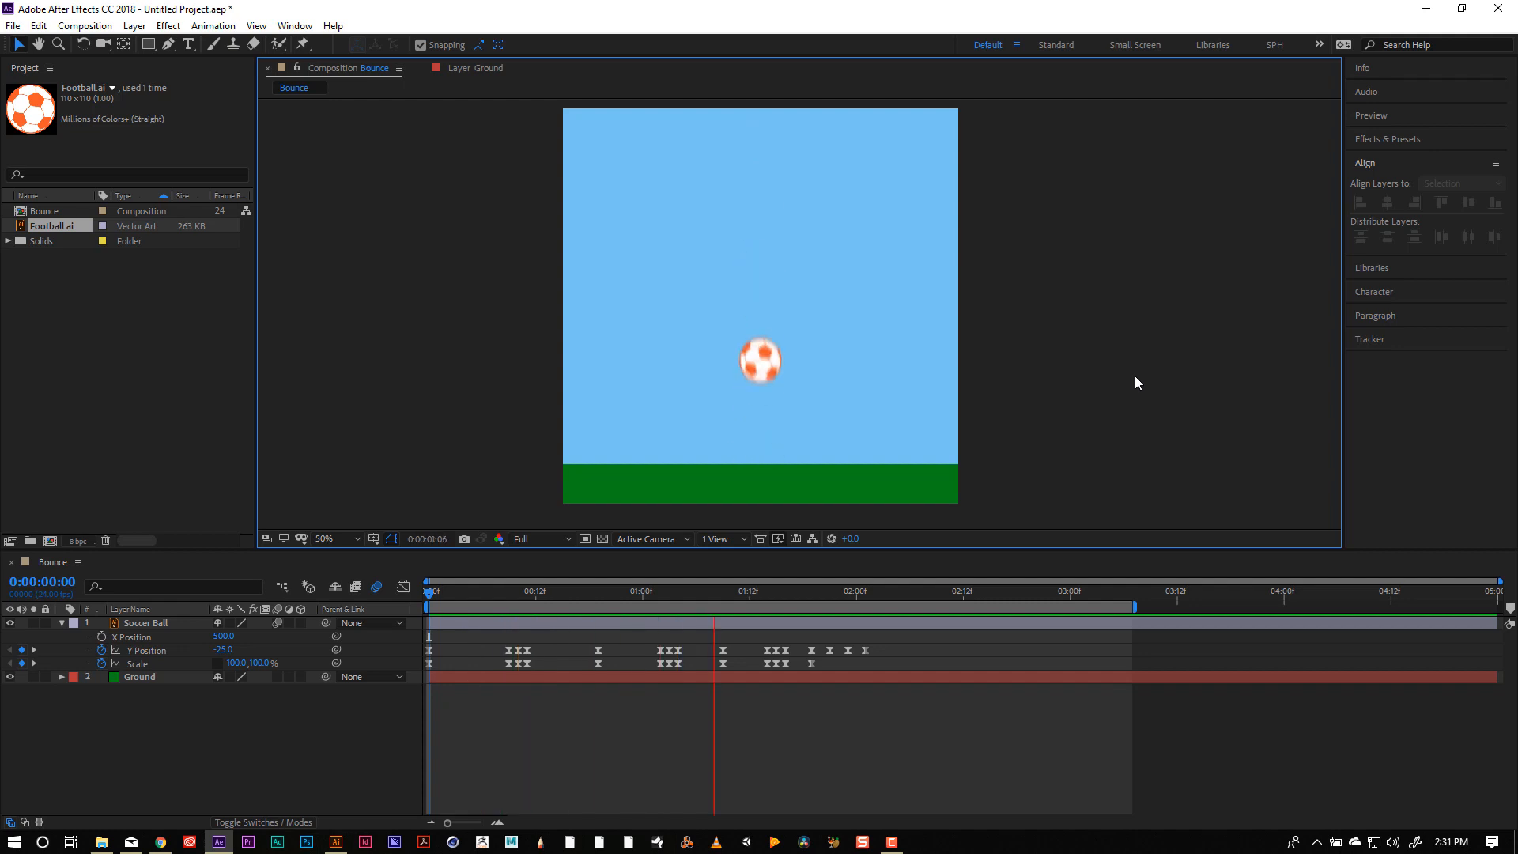